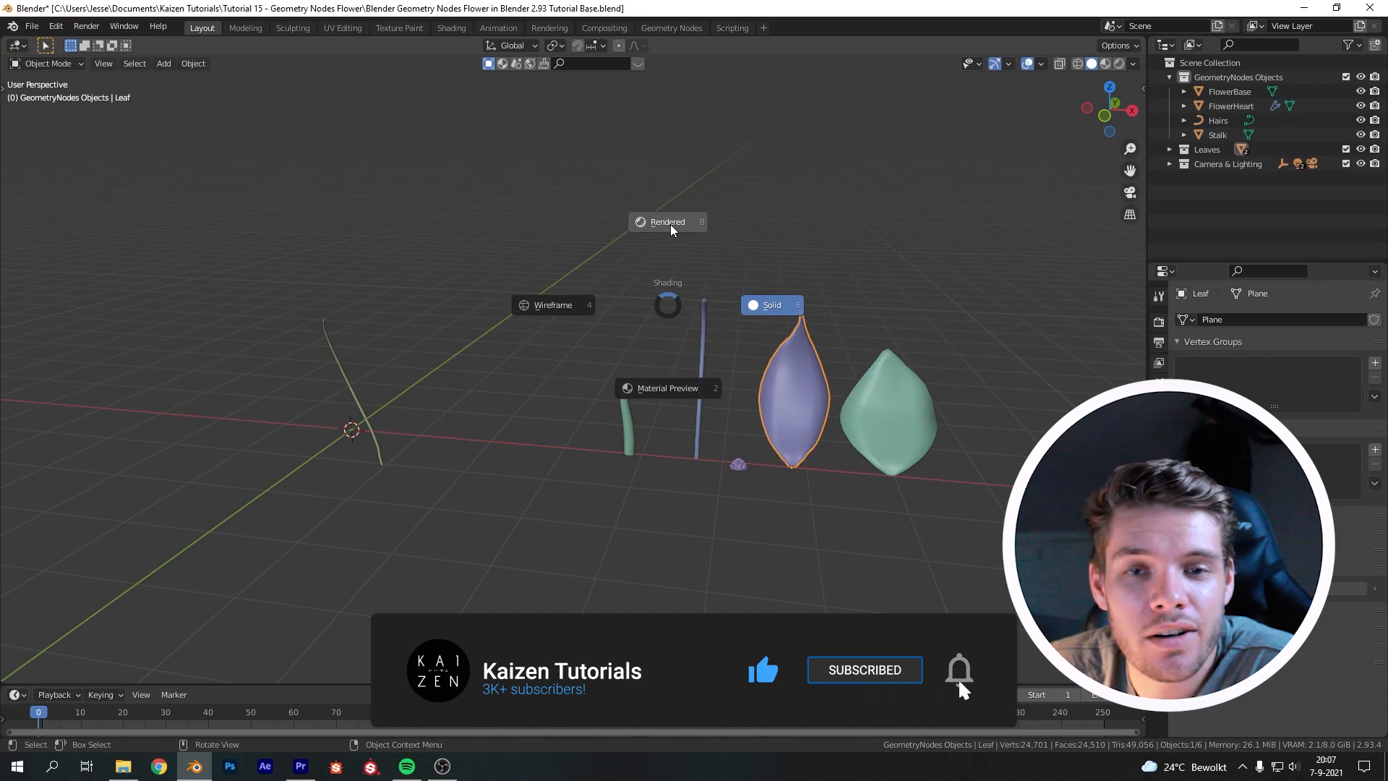
Switch to rendered shading and orbit around the finished geometry-nodes flower parts
click(671, 224)
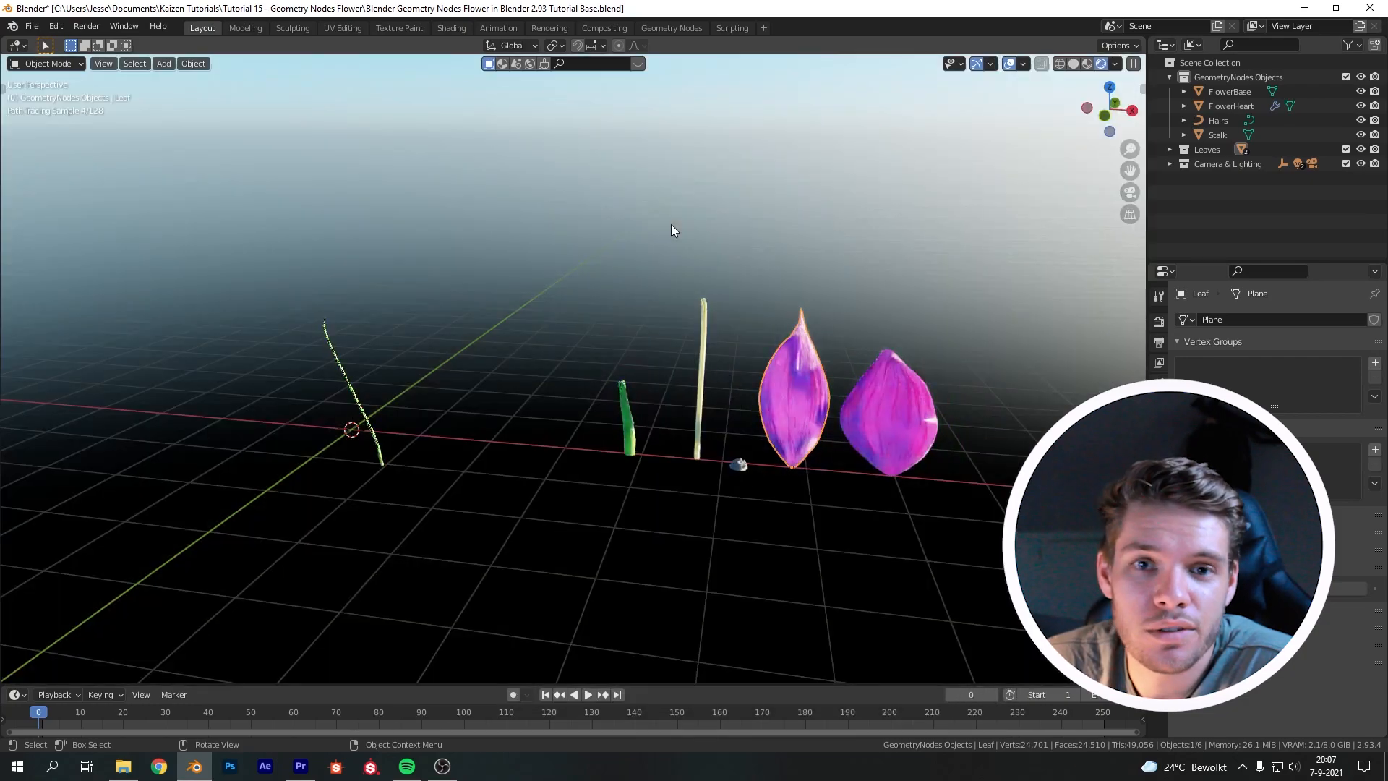
middle_drag(732, 259, 596, 247)
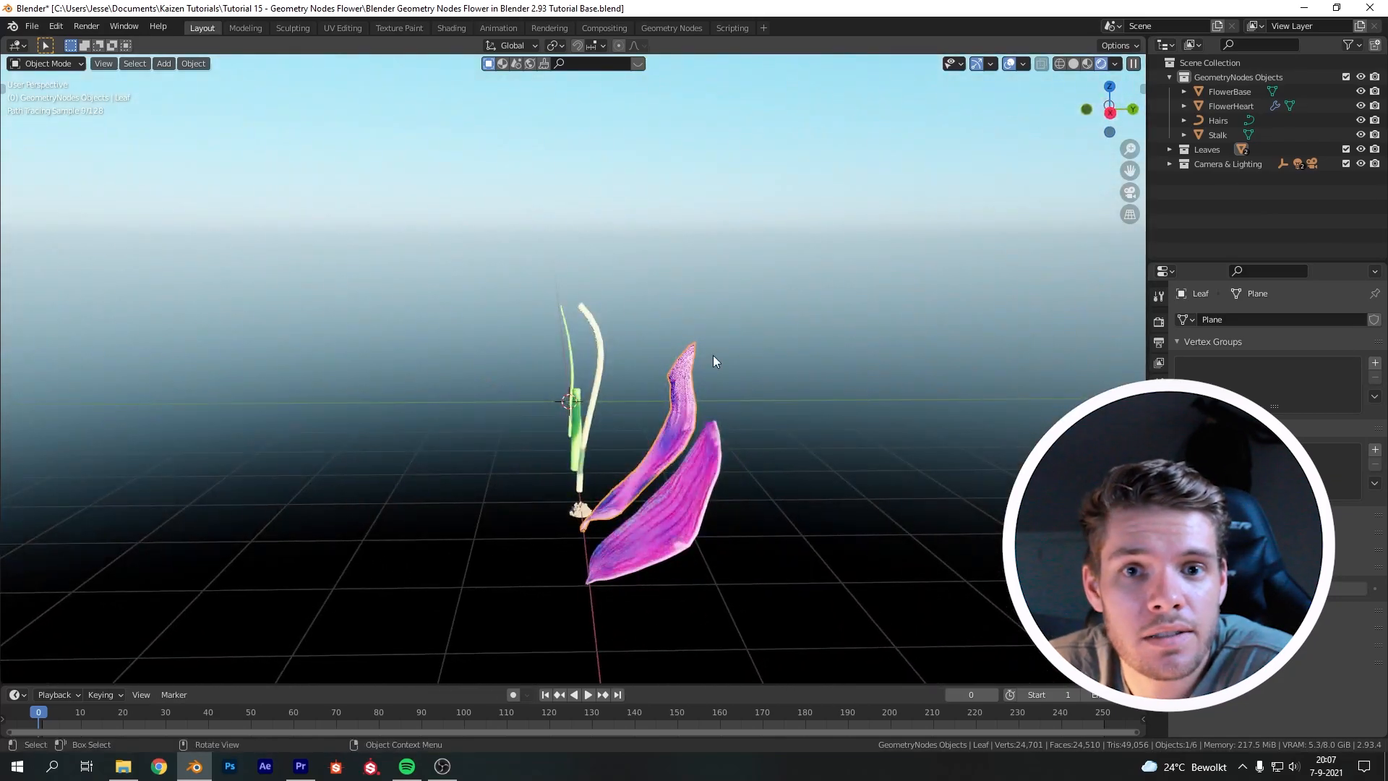
mouse_move(737, 389)
middle_down()
mouse_move(576, 371)
mouse_move(580, 358)
mouse_move(537, 370)
middle_up()
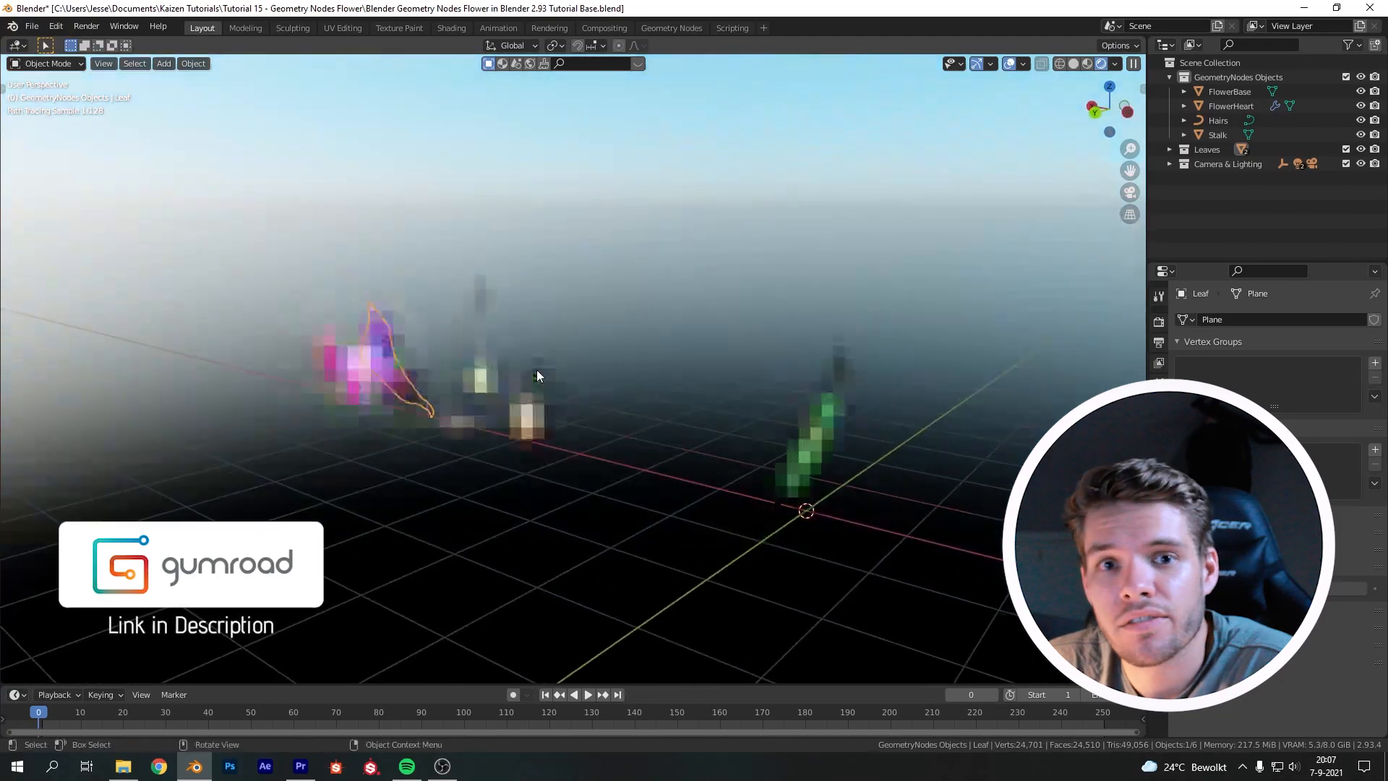
mouse_move(624, 358)
middle_down()
mouse_move(479, 375)
mouse_move(321, 368)
middle_up()
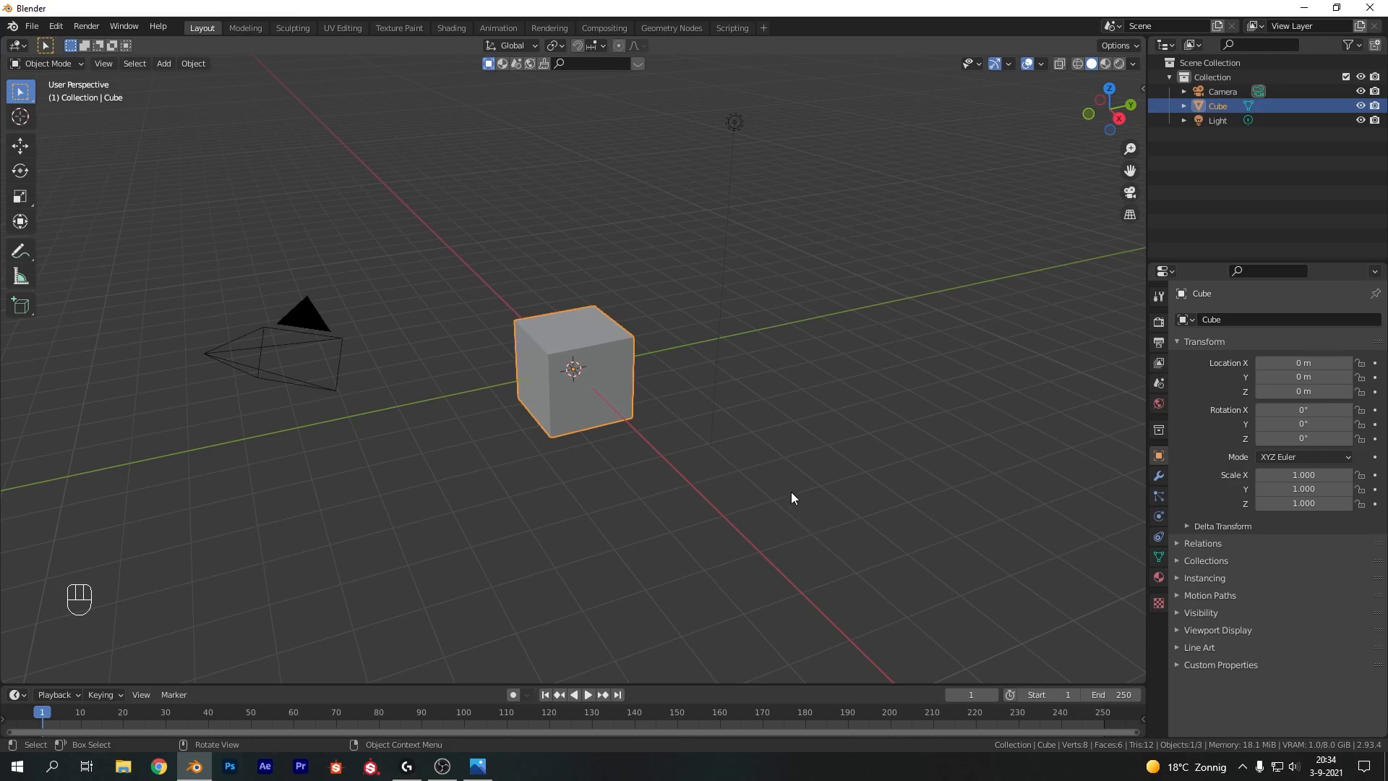
Select and delete all default objects in the scene
key(a)
key(x)
click(789, 467)
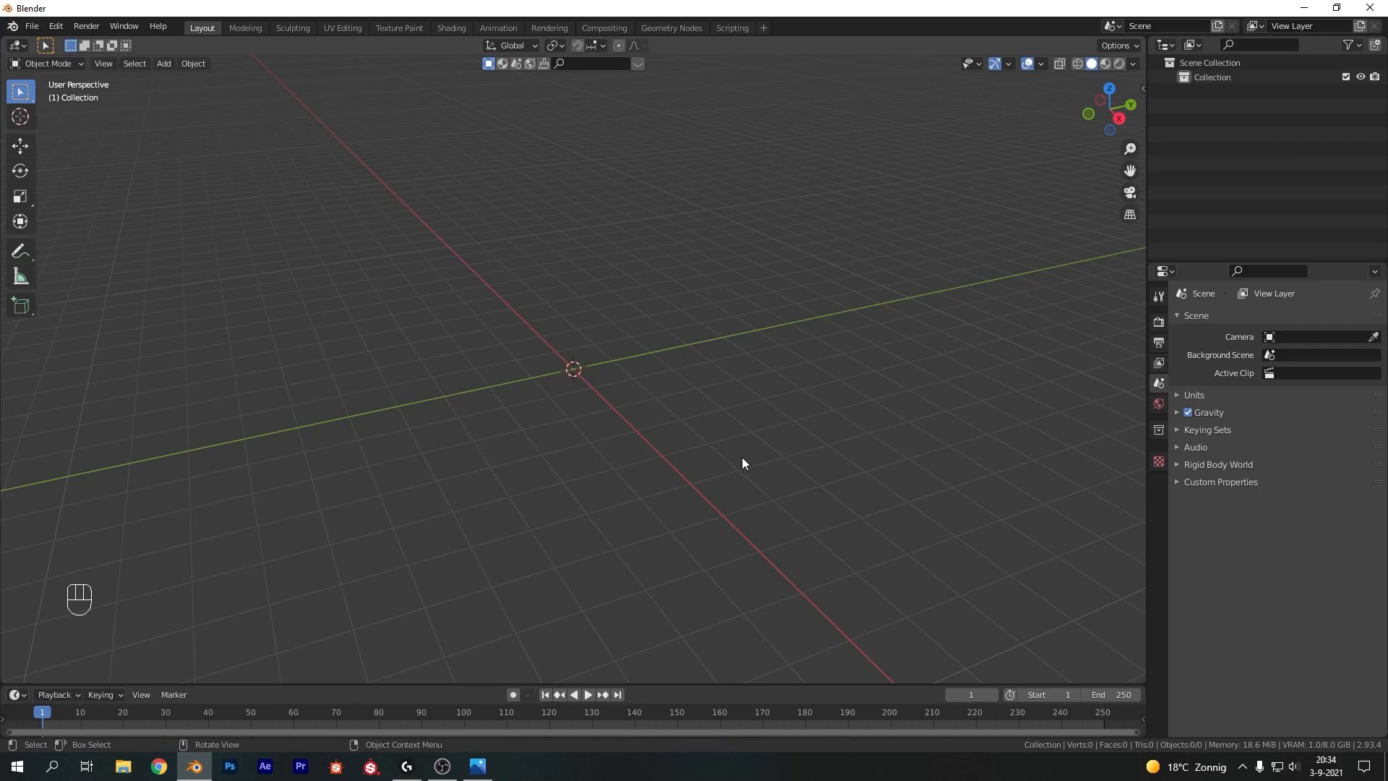
Add a Bezier curve at the origin
shift+middle_drag(788, 359, 762, 409)
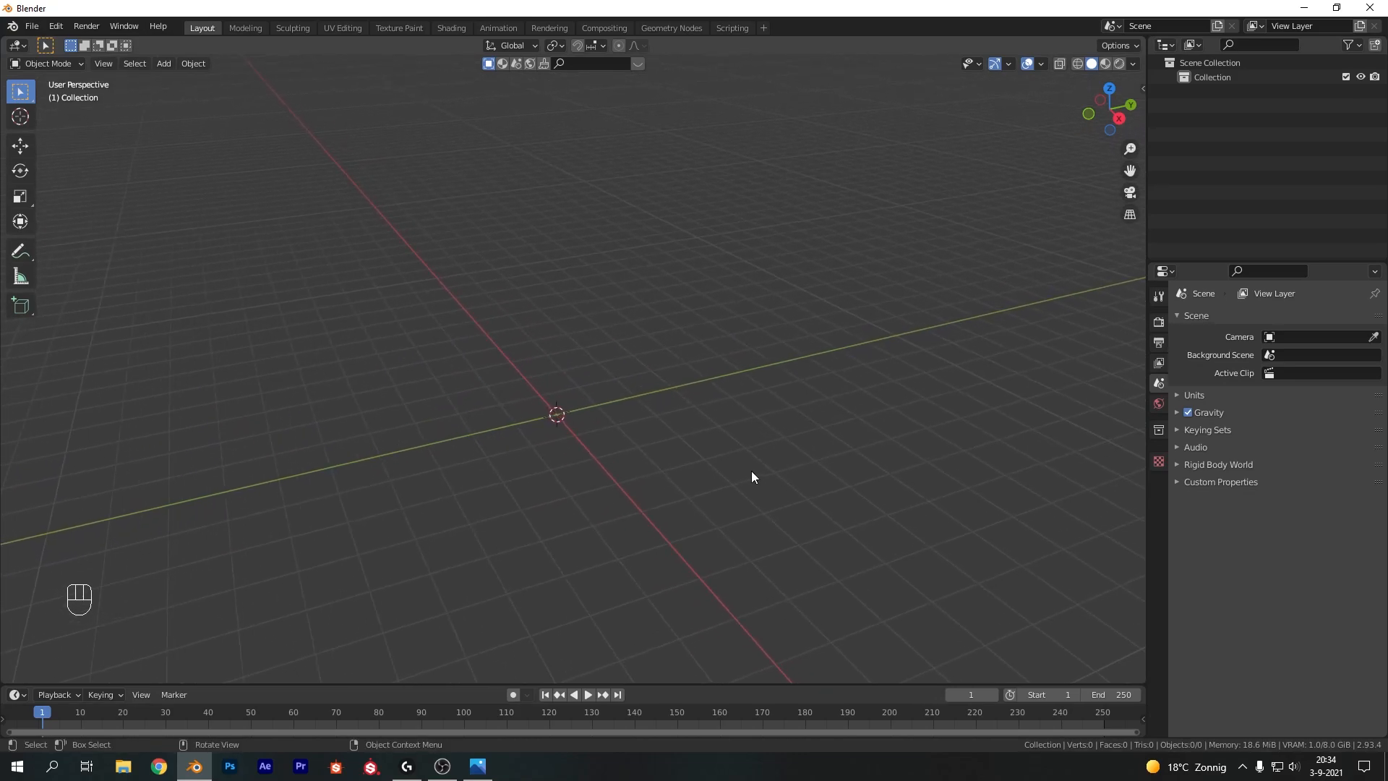
key(shift+a)
mouse_move(752, 472)
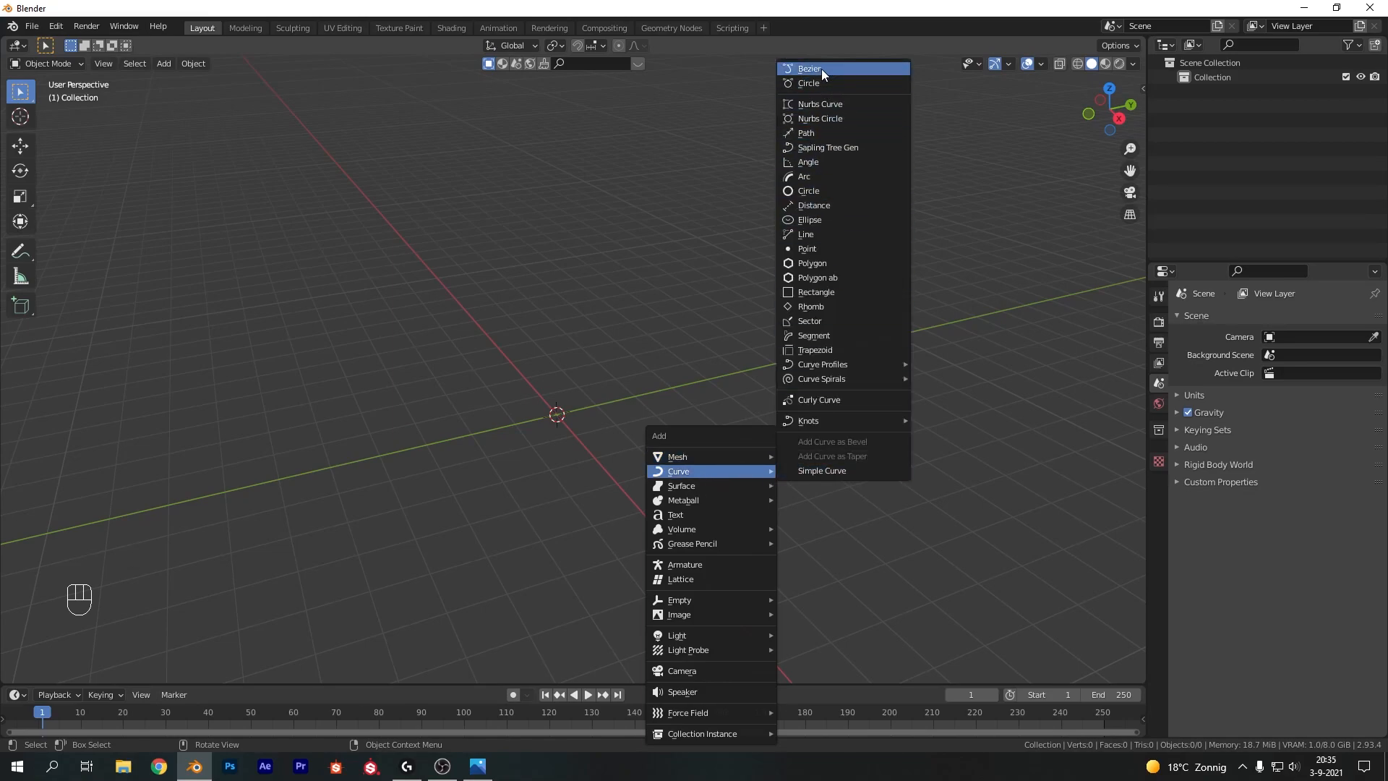
click(821, 68)
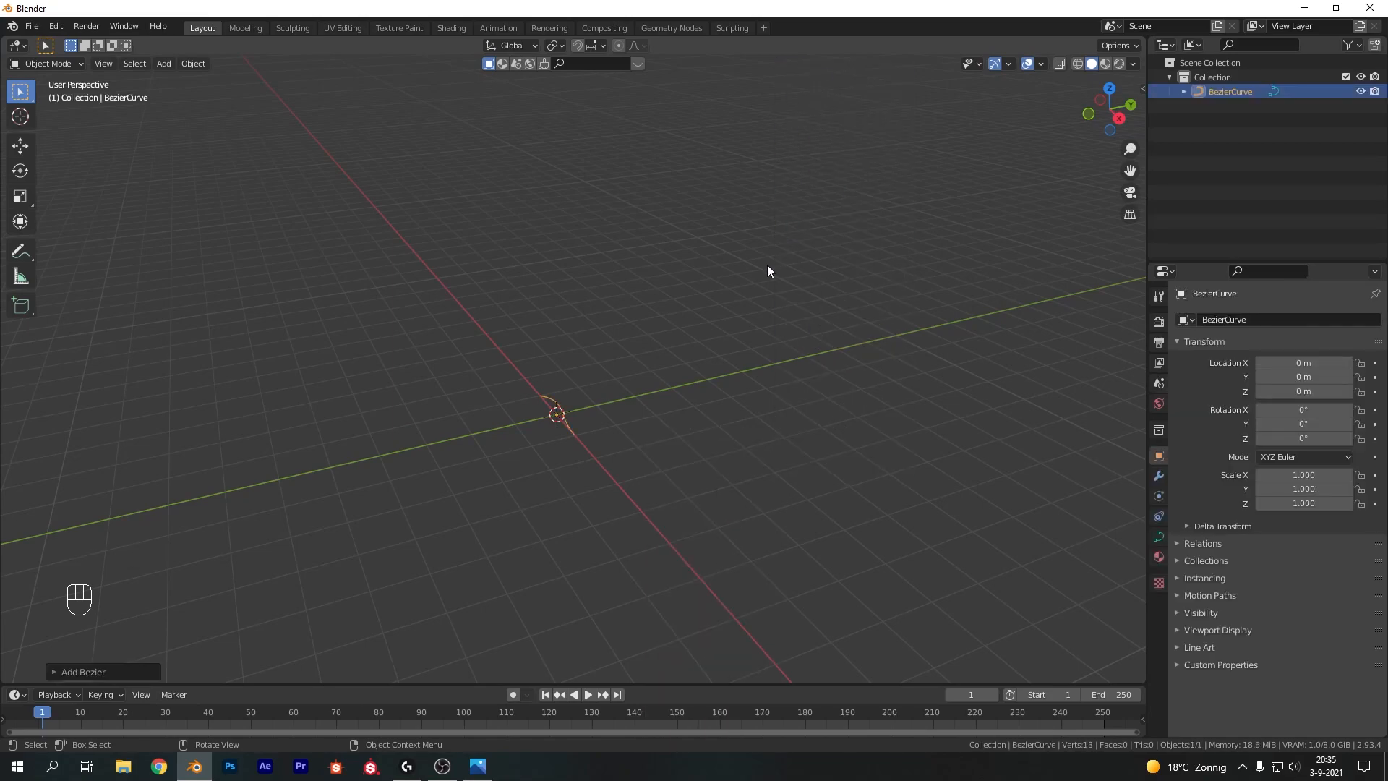
In front view, rotate the curve 90° around Y and -90° around X so it stands upright
key(KP_1)
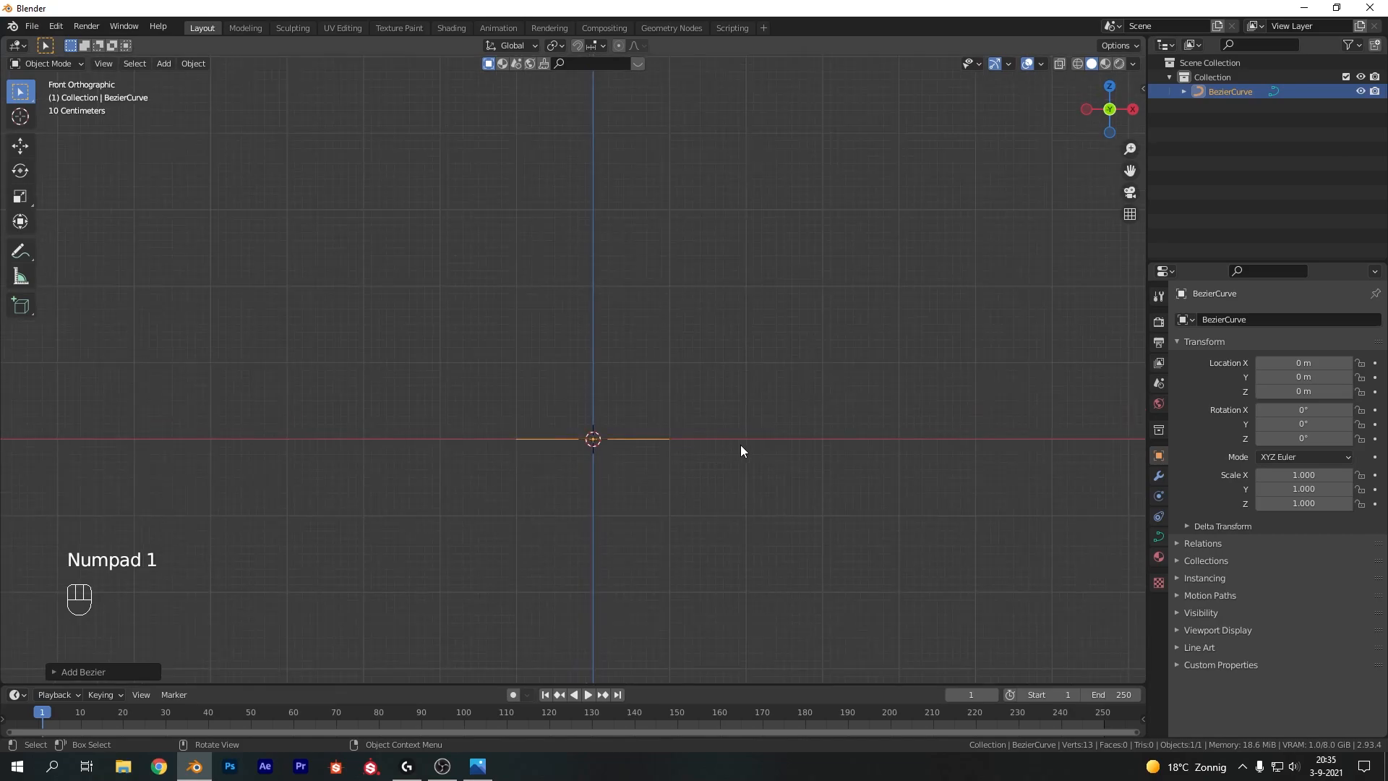
key(r)
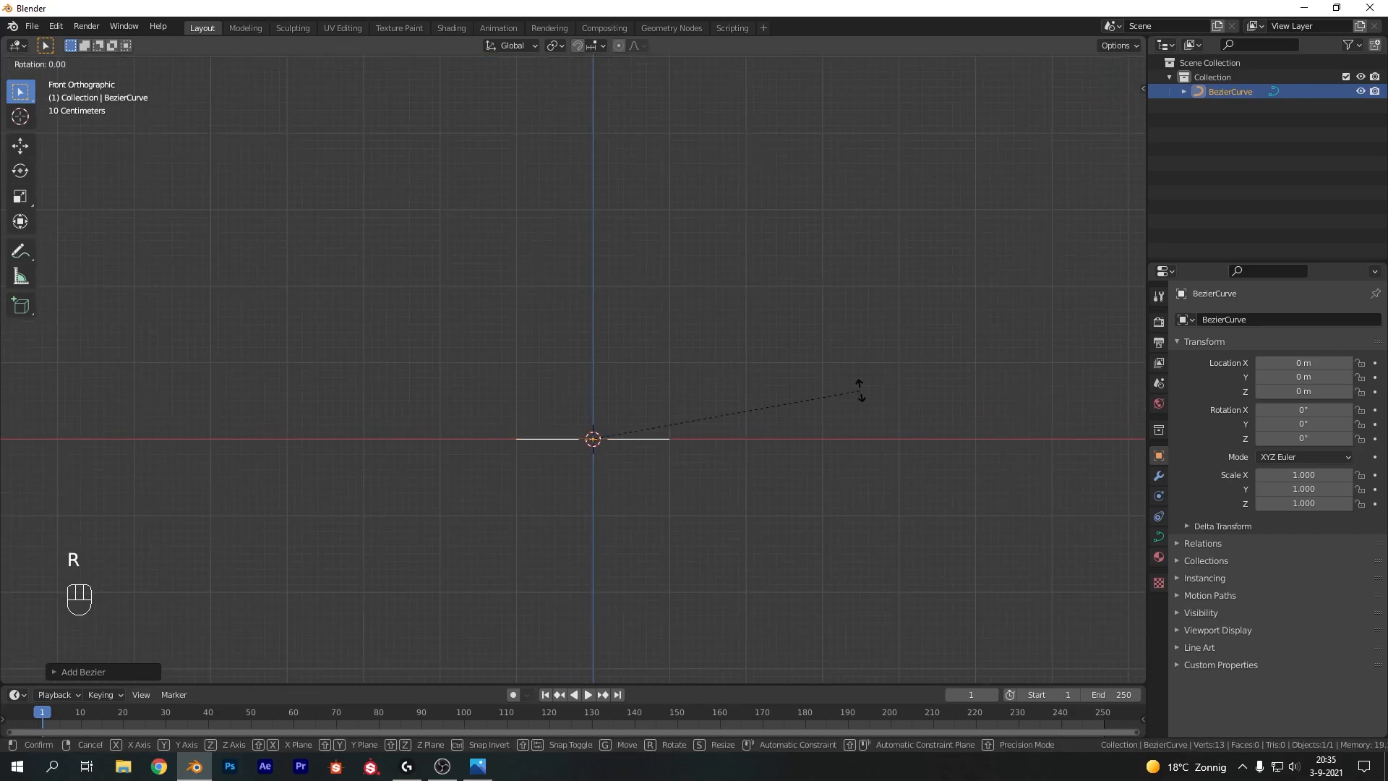
text(y90)
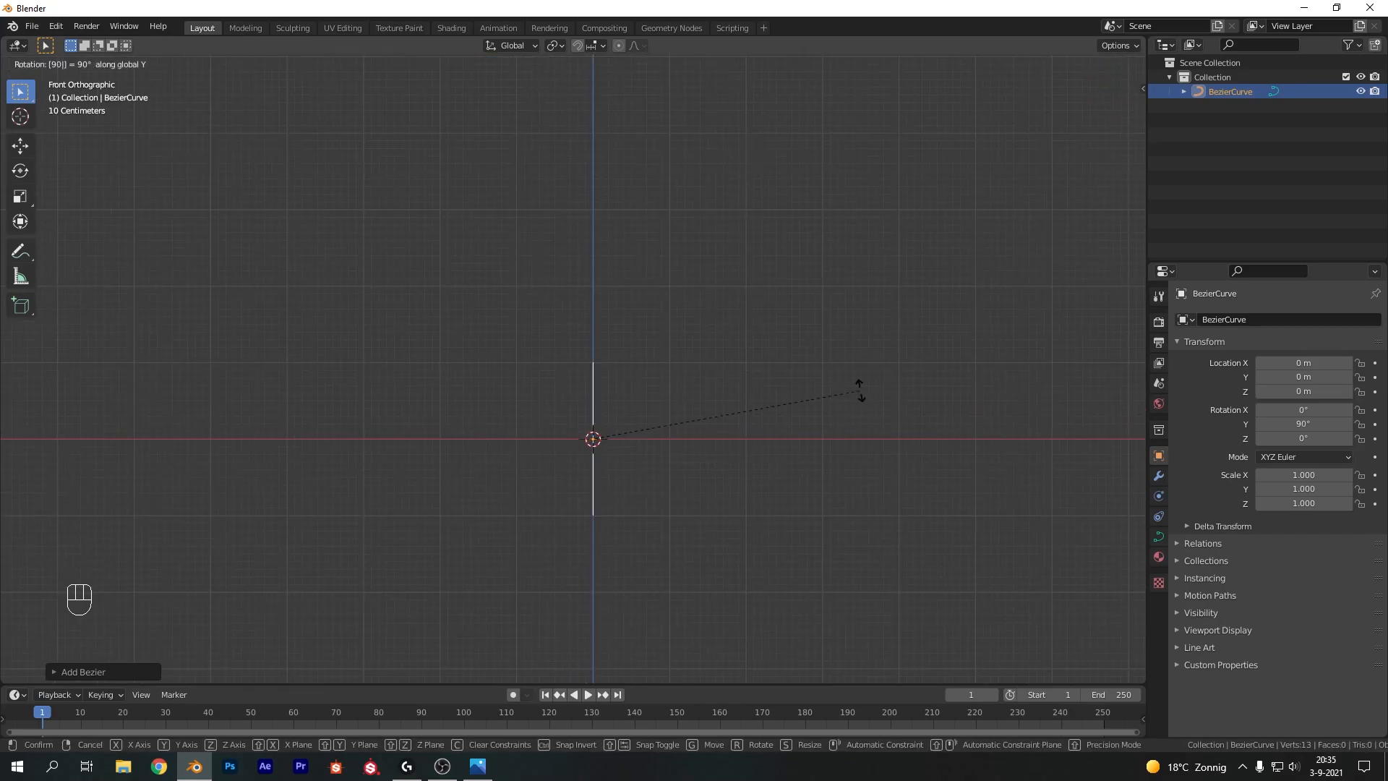
key(Return)
text(rx-90)
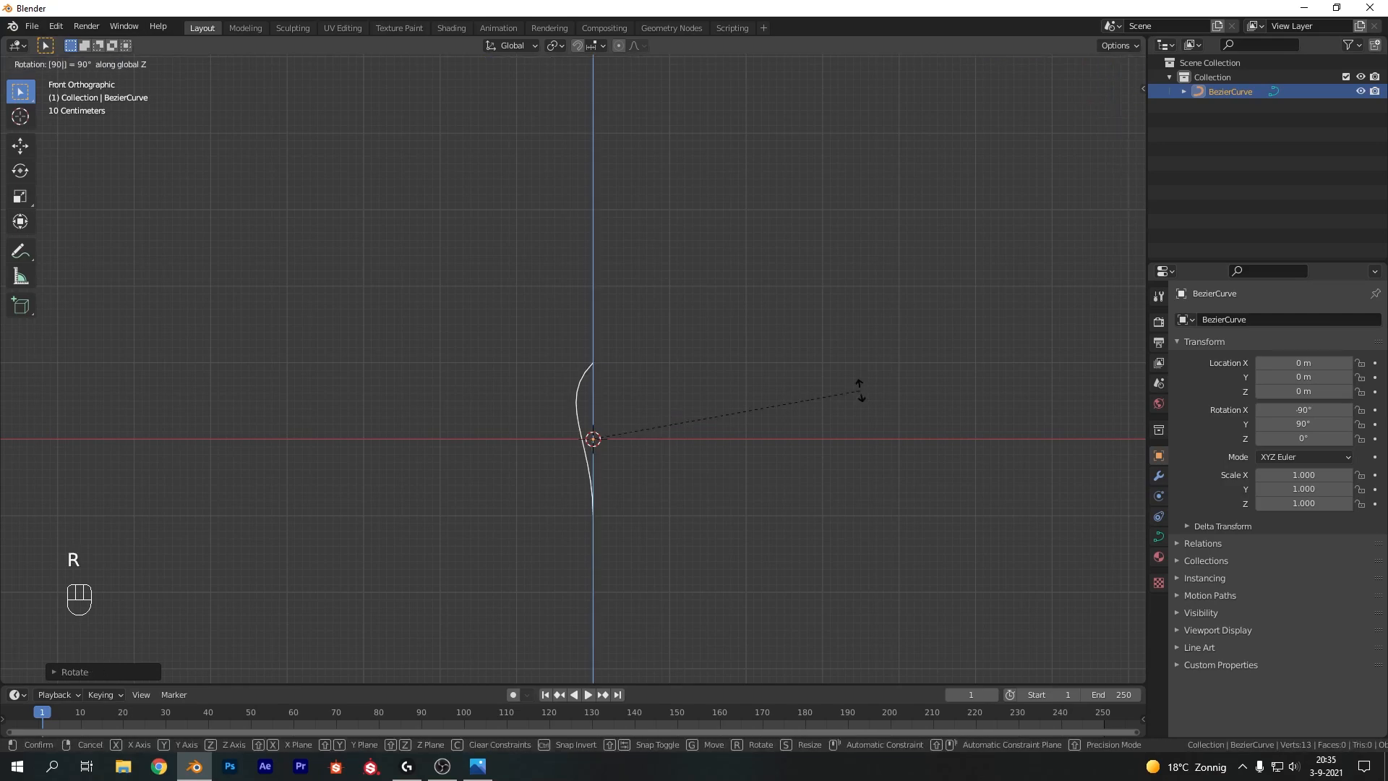
key(Return)
Move the curve up about 0.35 m so its lower end sits near the origin
key(g)
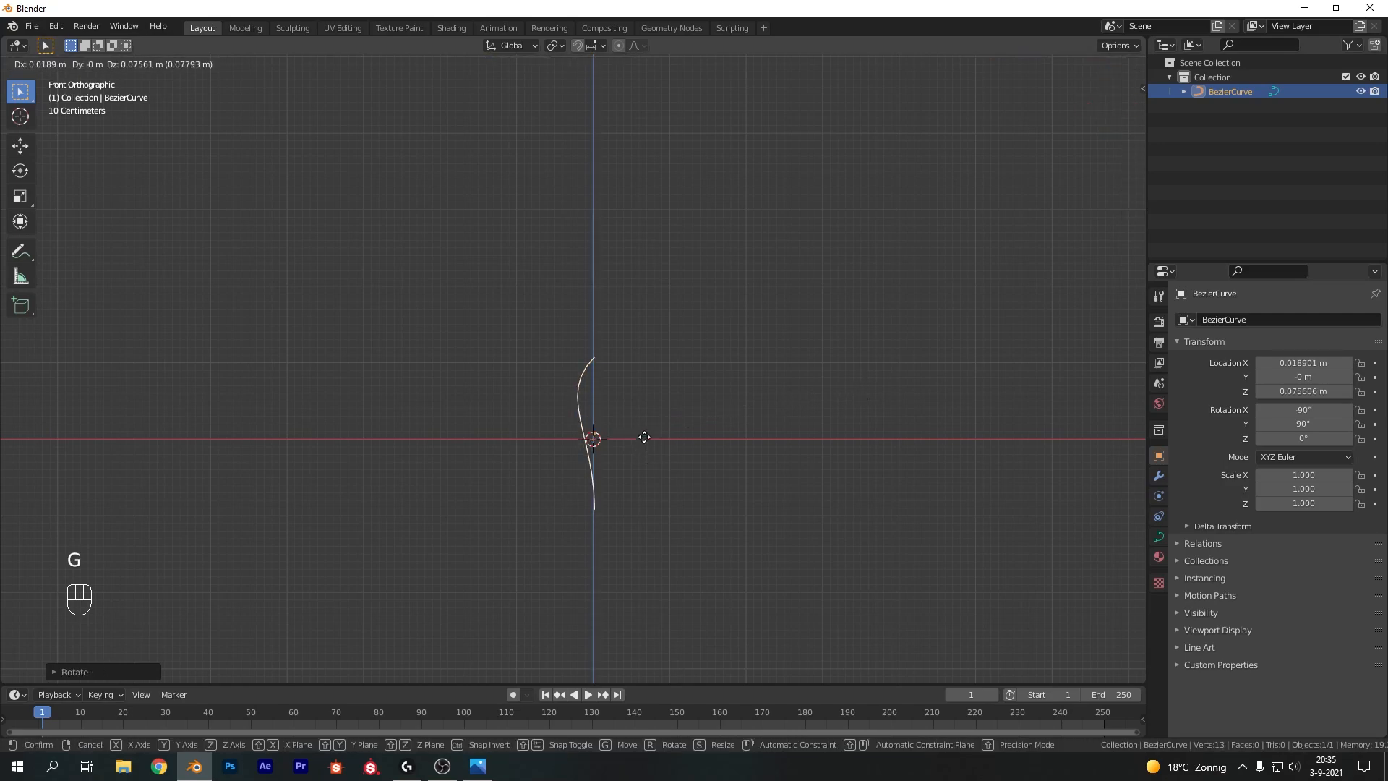
click(646, 419)
shift+middle_drag(723, 454, 717, 361)
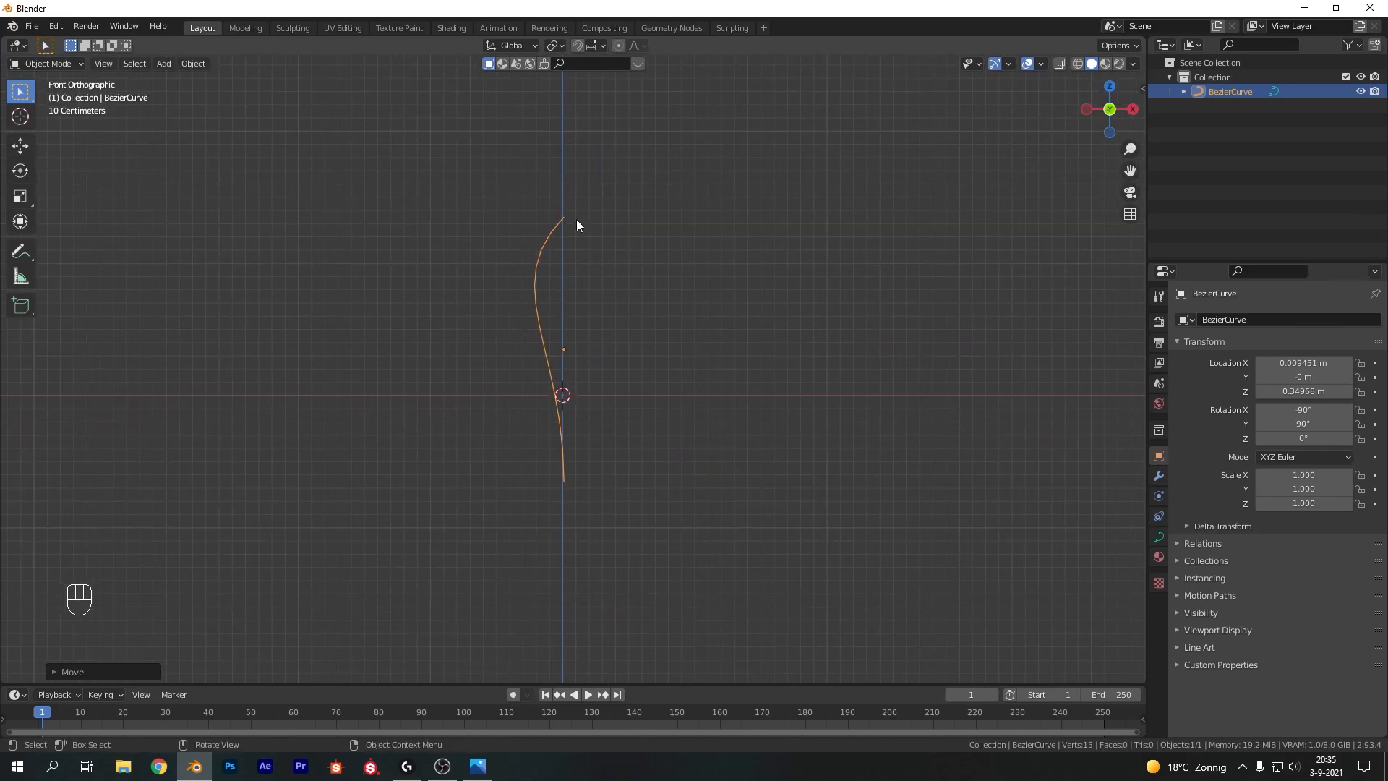
In Edit Mode, move, rotate and scale the top control point to bend the upper part of the curve
key(Tab)
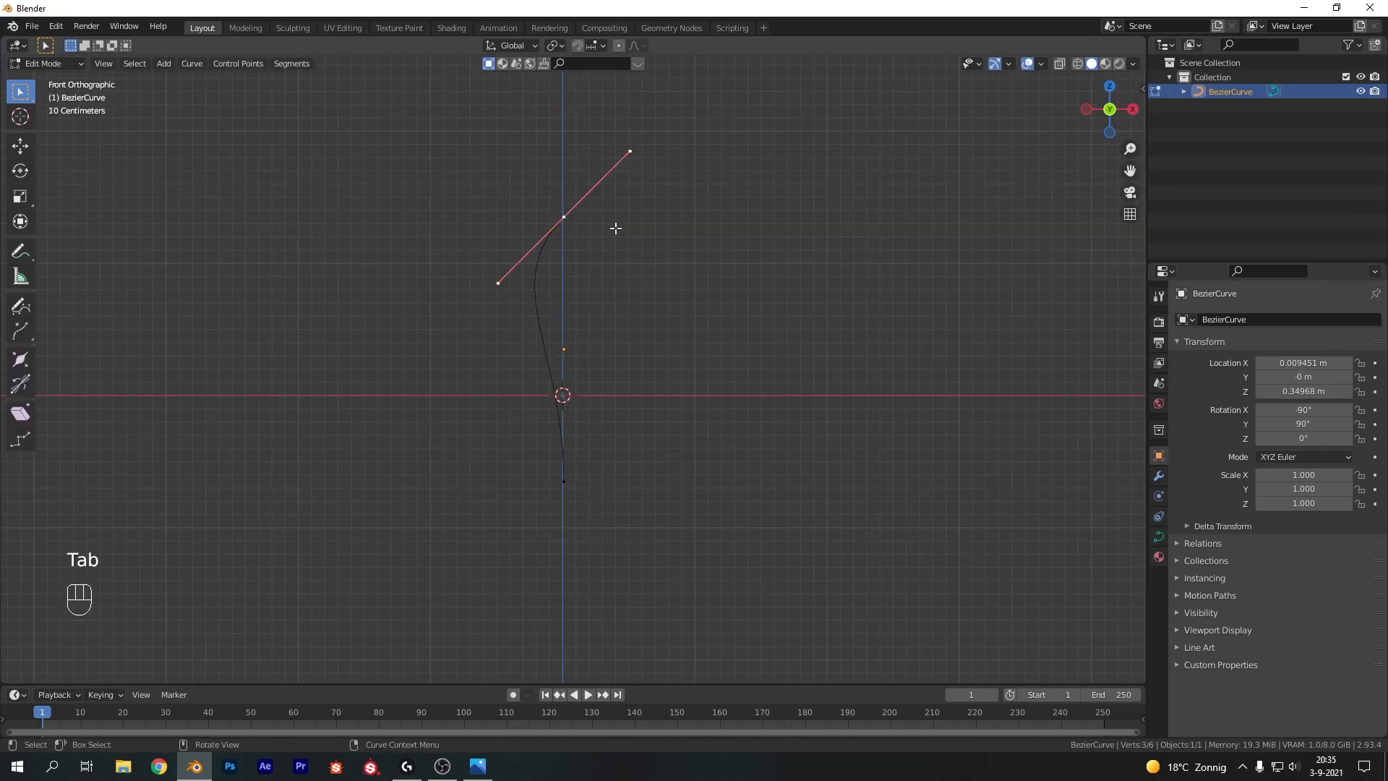
key(g)
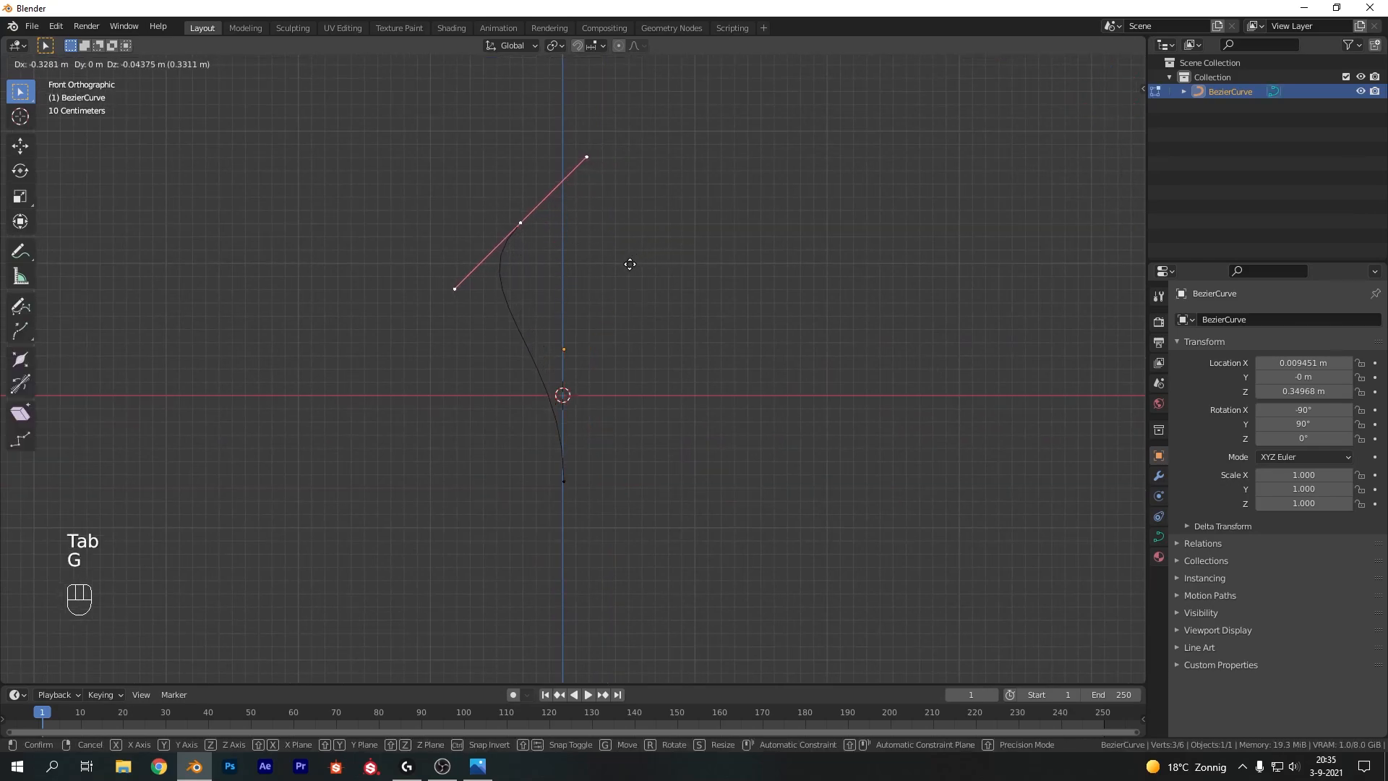
click(630, 265)
key(r)
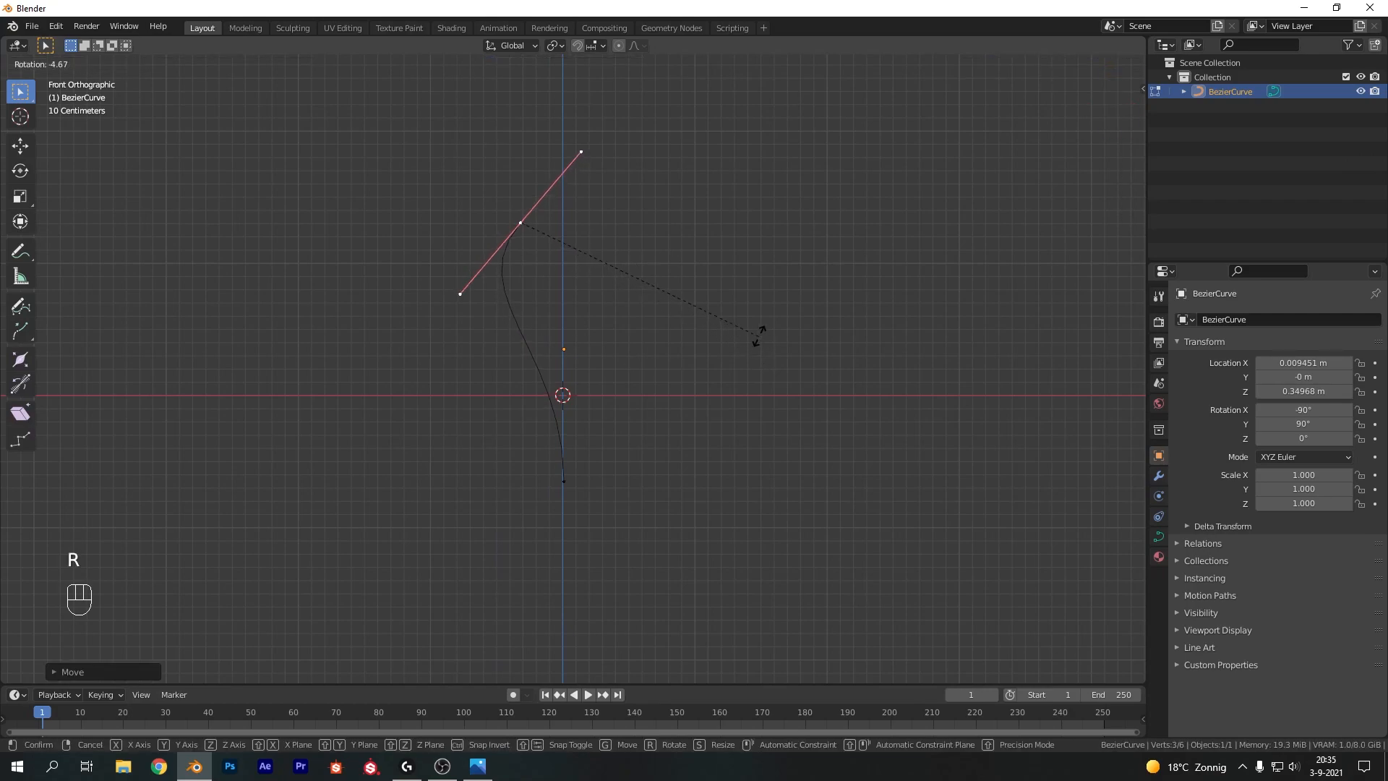
click(704, 258)
key(s)
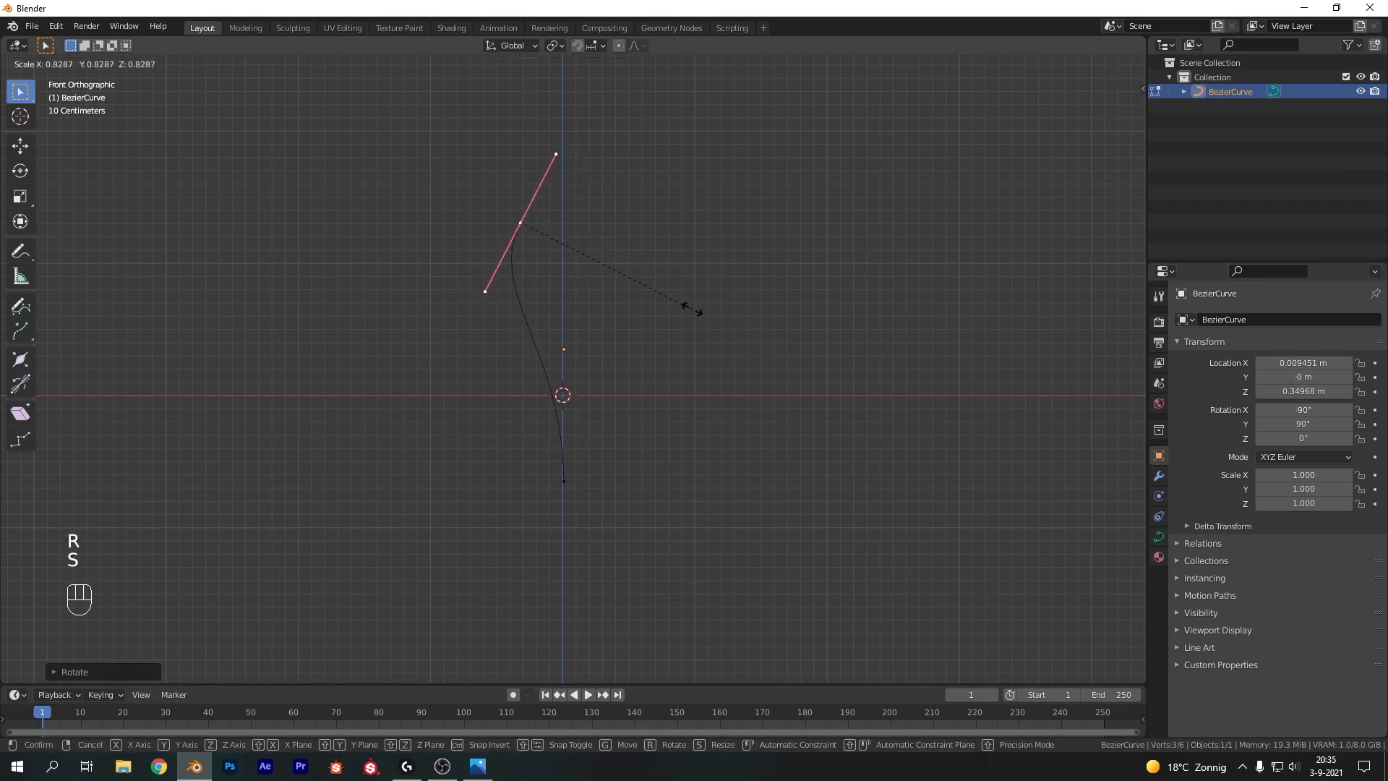
click(672, 304)
Select the bottom control point and move, rotate and scale it to shape the lower part of the stalk
click(536, 510)
key(g)
click(660, 485)
key(r)
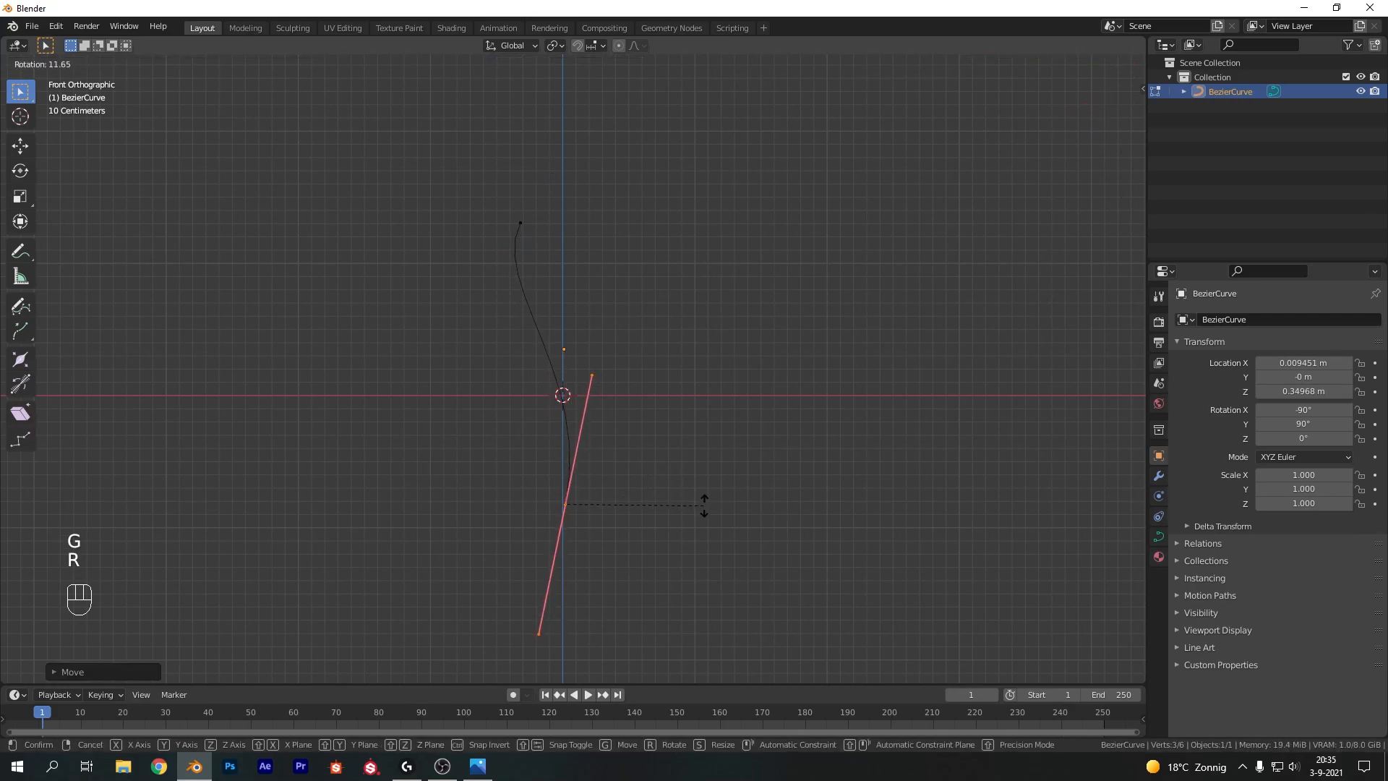
click(693, 490)
key(s)
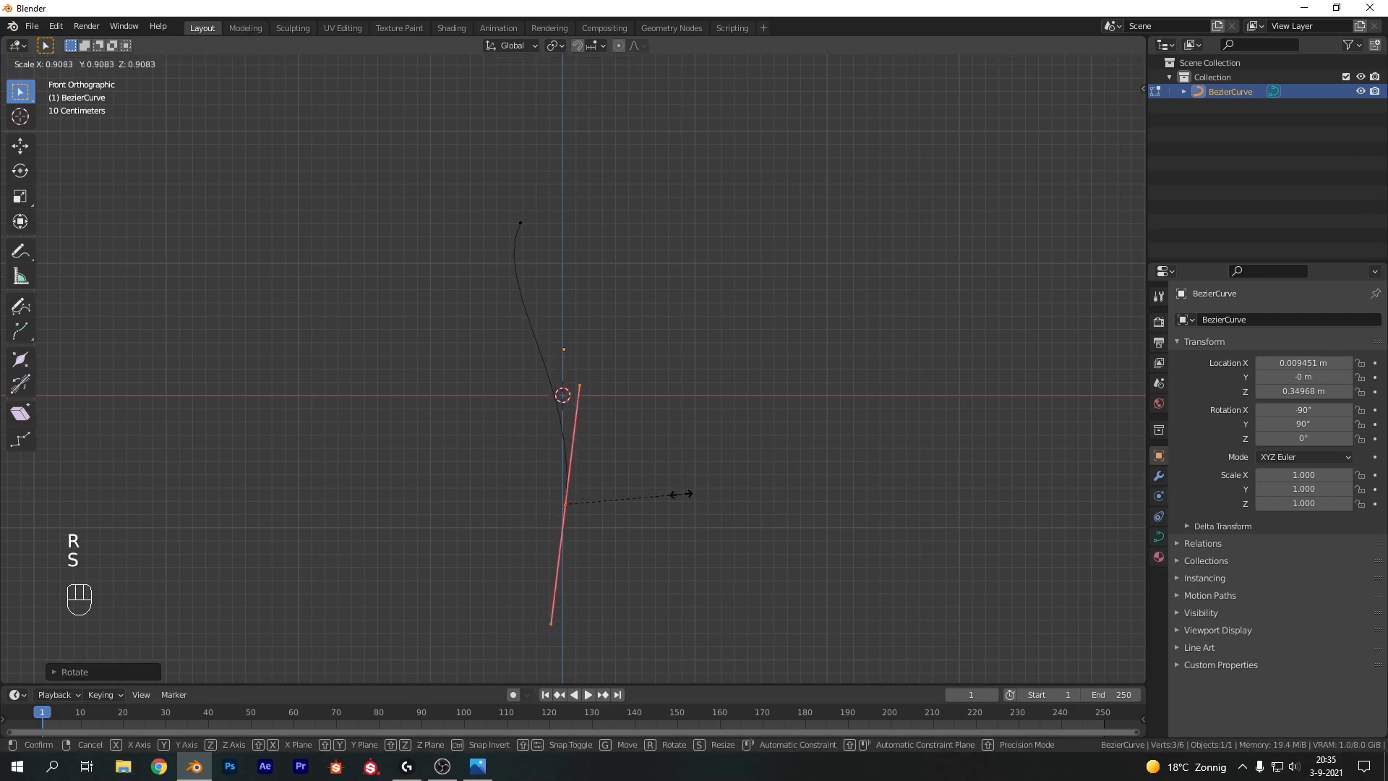
click(696, 426)
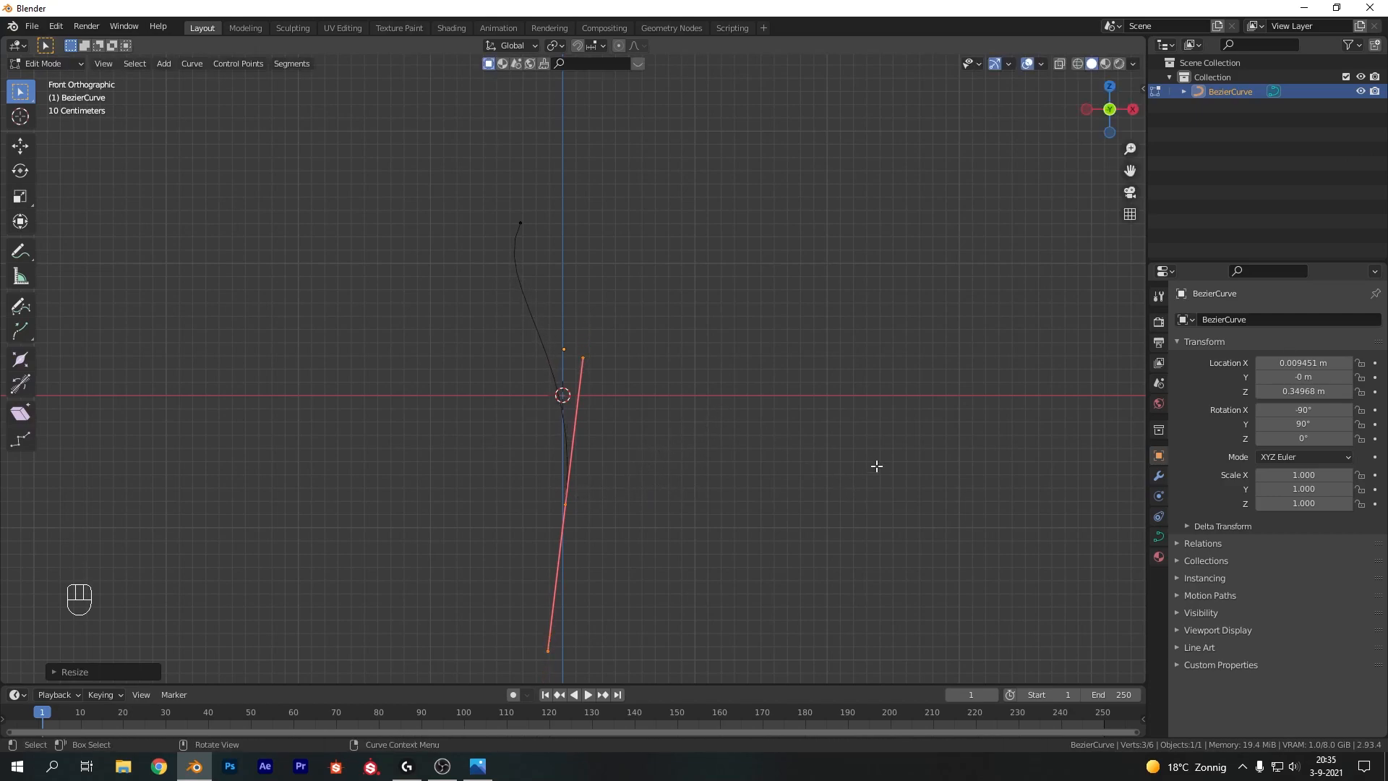
In the curve's data properties, set the bevel depth to 0.04 m and enable Fill Caps
click(1159, 536)
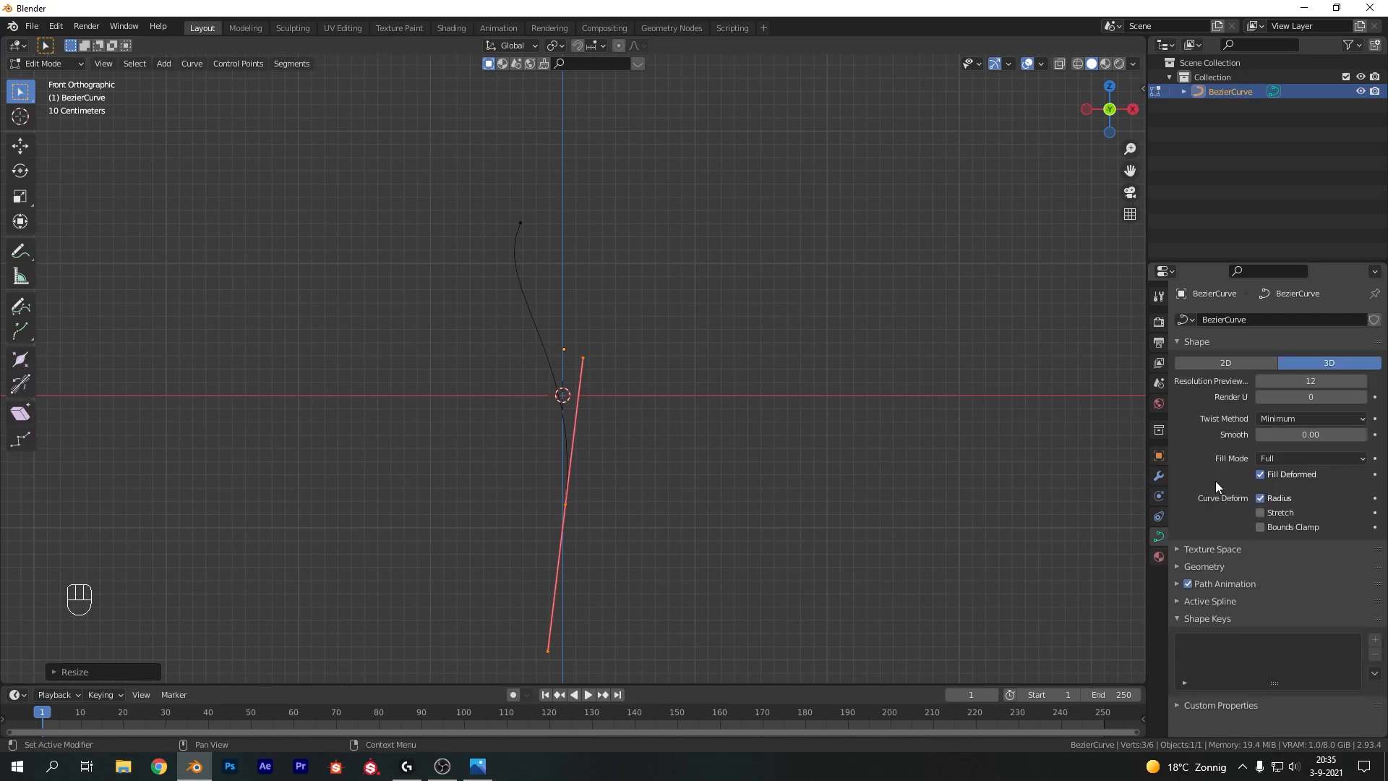
click(1180, 566)
scroll(1228, 558, down, 5)
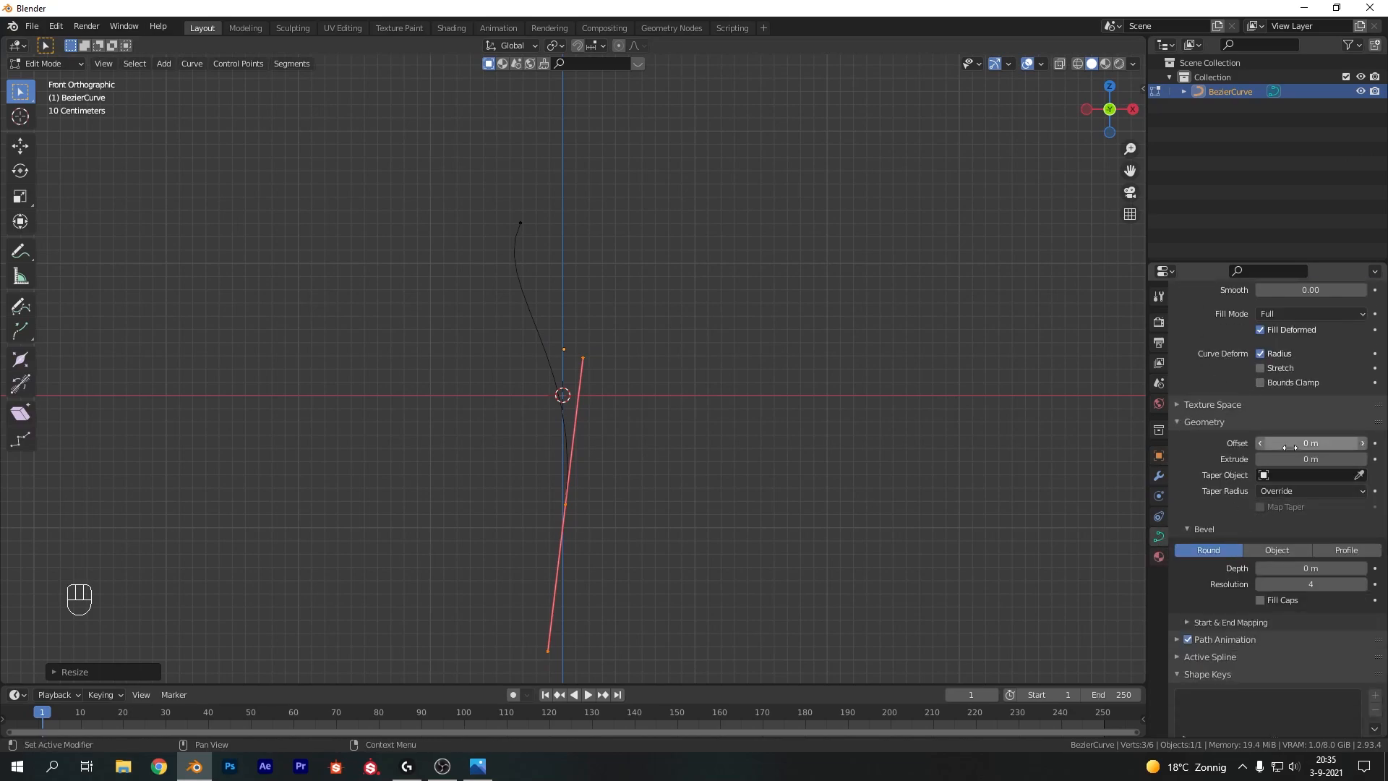
click(1302, 568)
text(0.04)
key(Return)
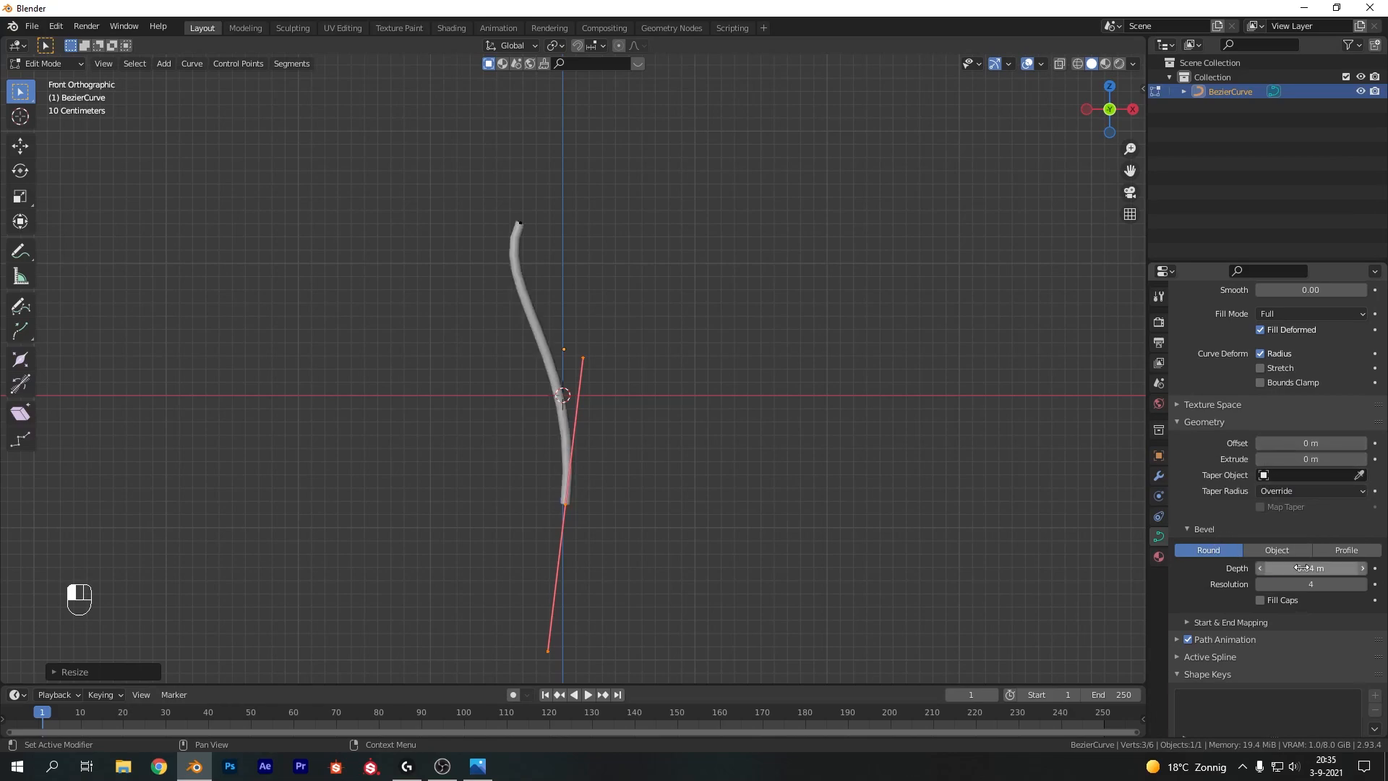
scroll(618, 434, up, 2)
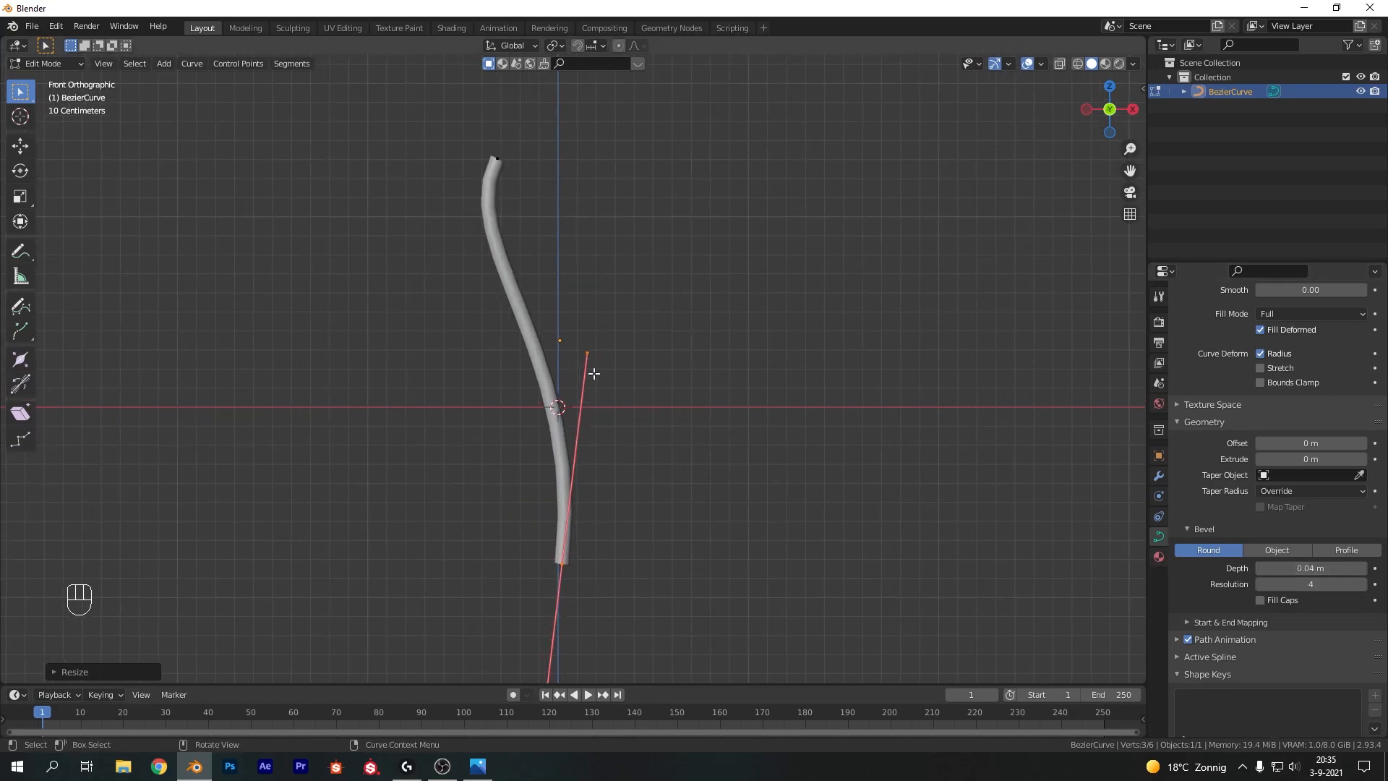
click(1261, 600)
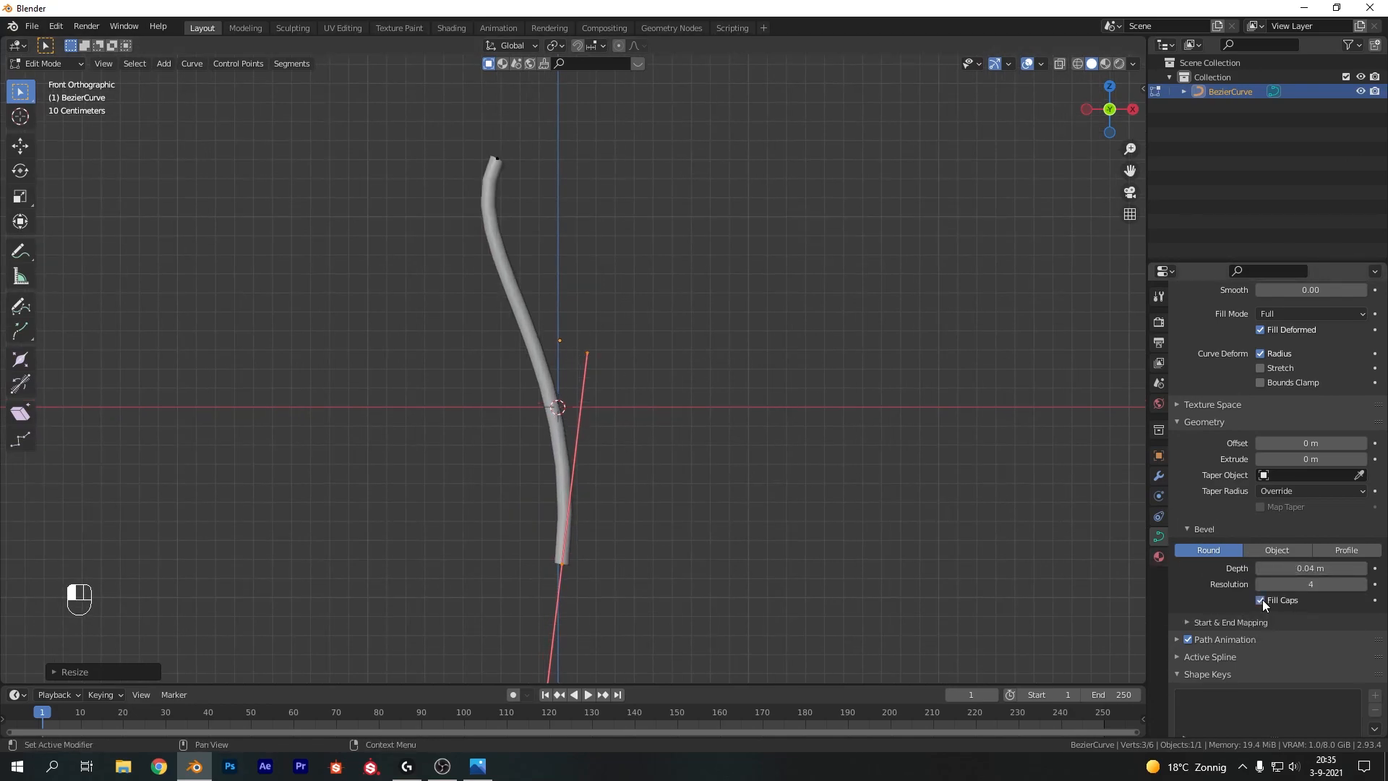
Shrink the radius of the top control point to taper the stalk's tip, then leave Edit Mode
middle_drag(716, 280, 471, 335)
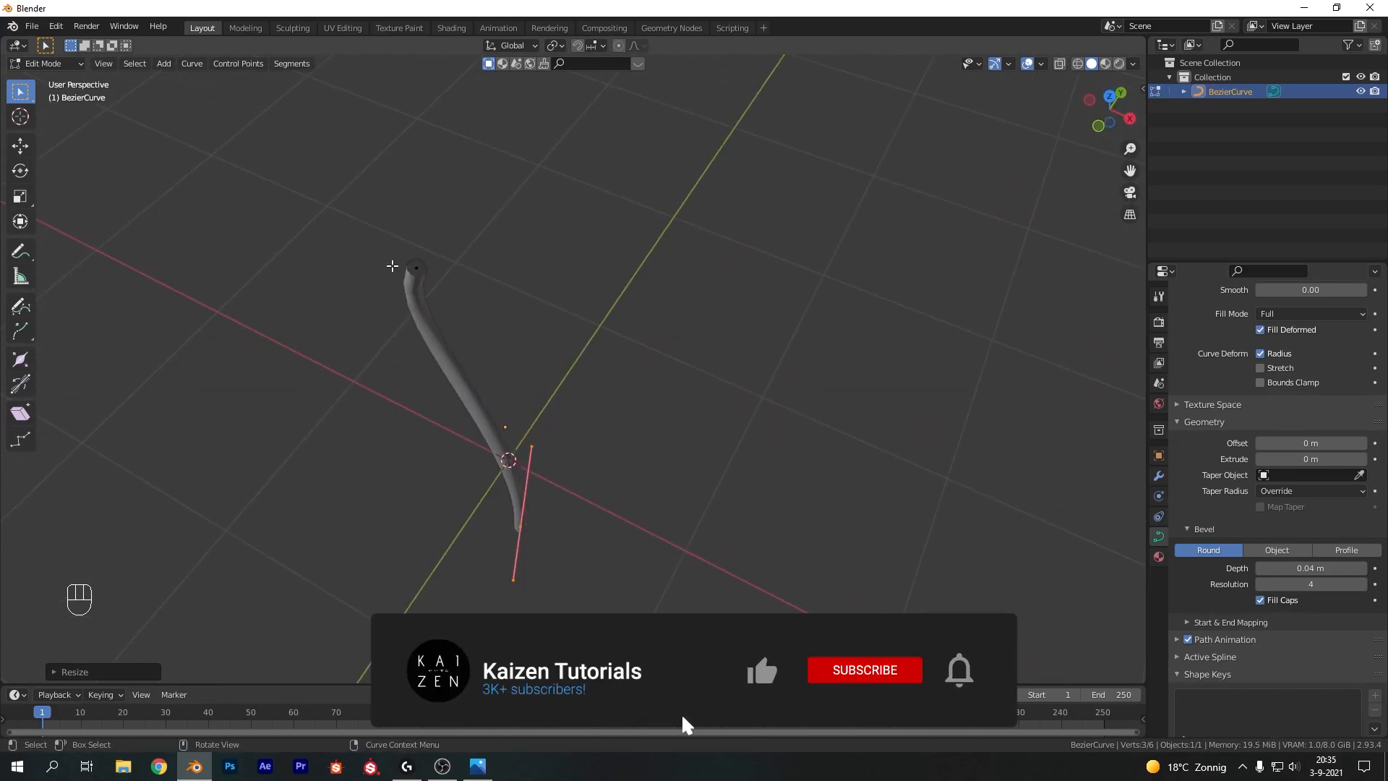
key(KP_1)
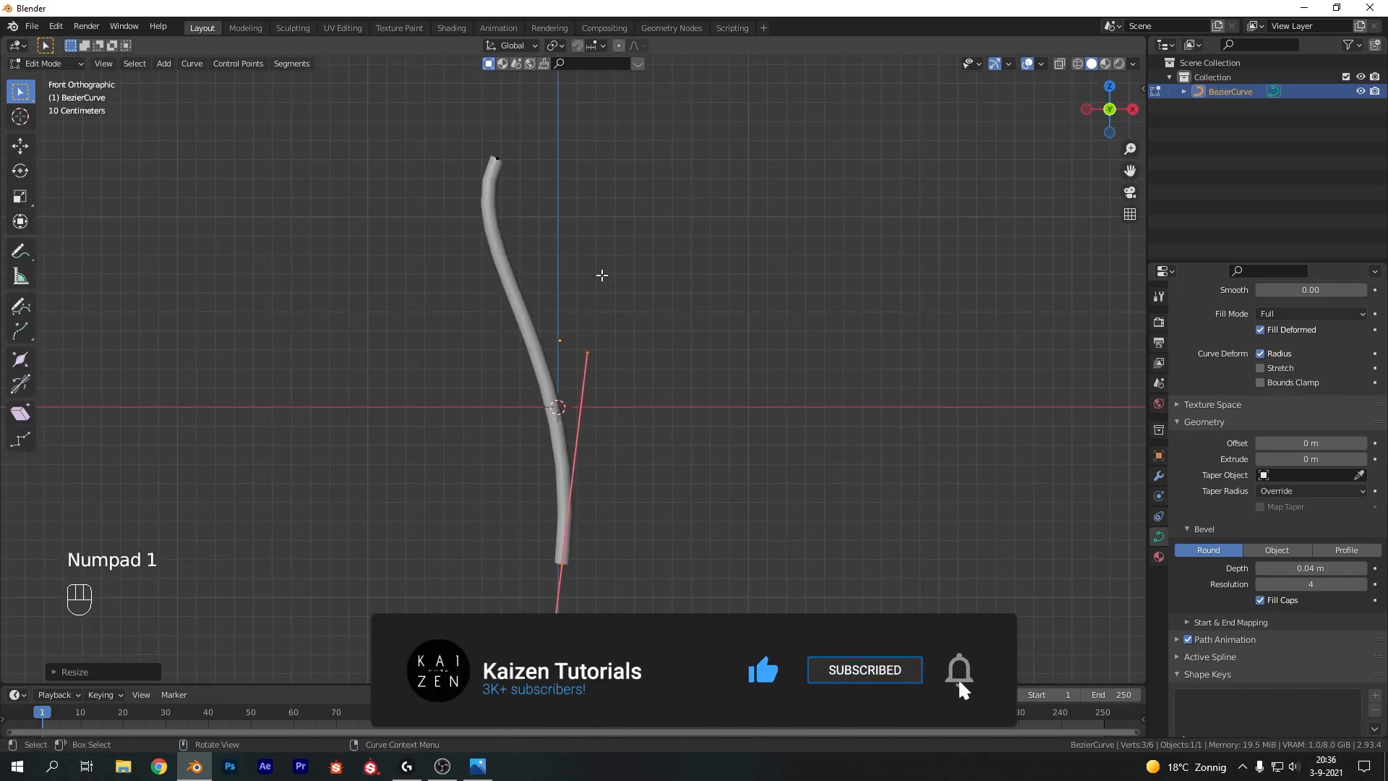
click(512, 177)
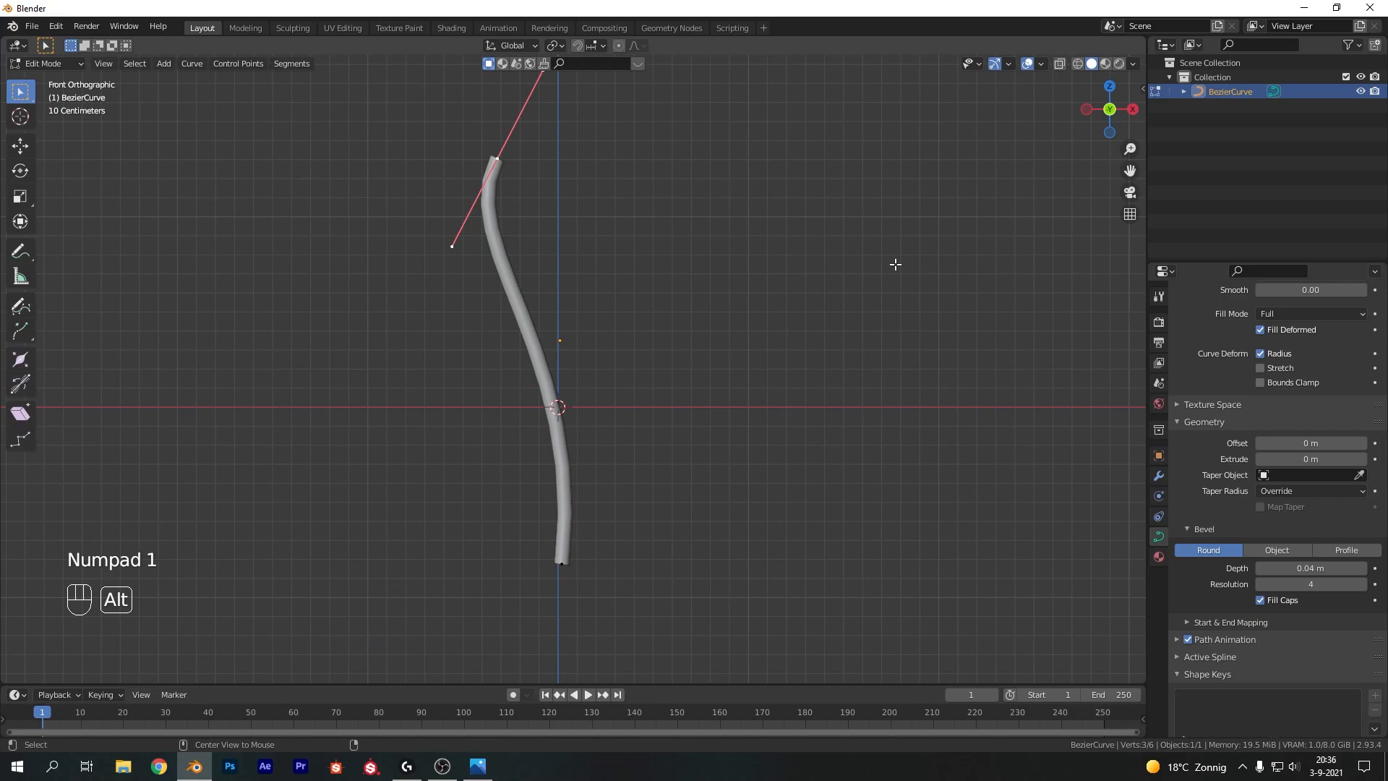
key(alt+s)
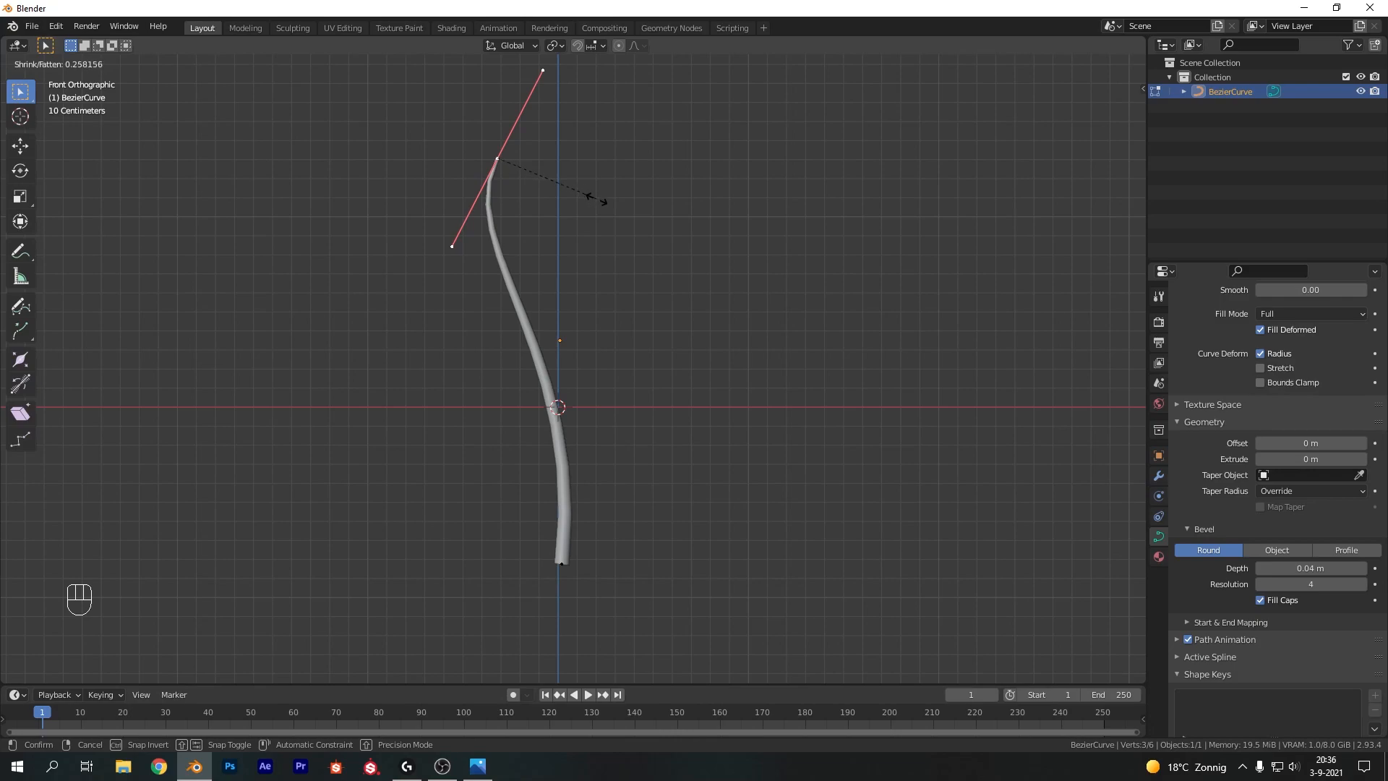
click(571, 193)
key(Tab)
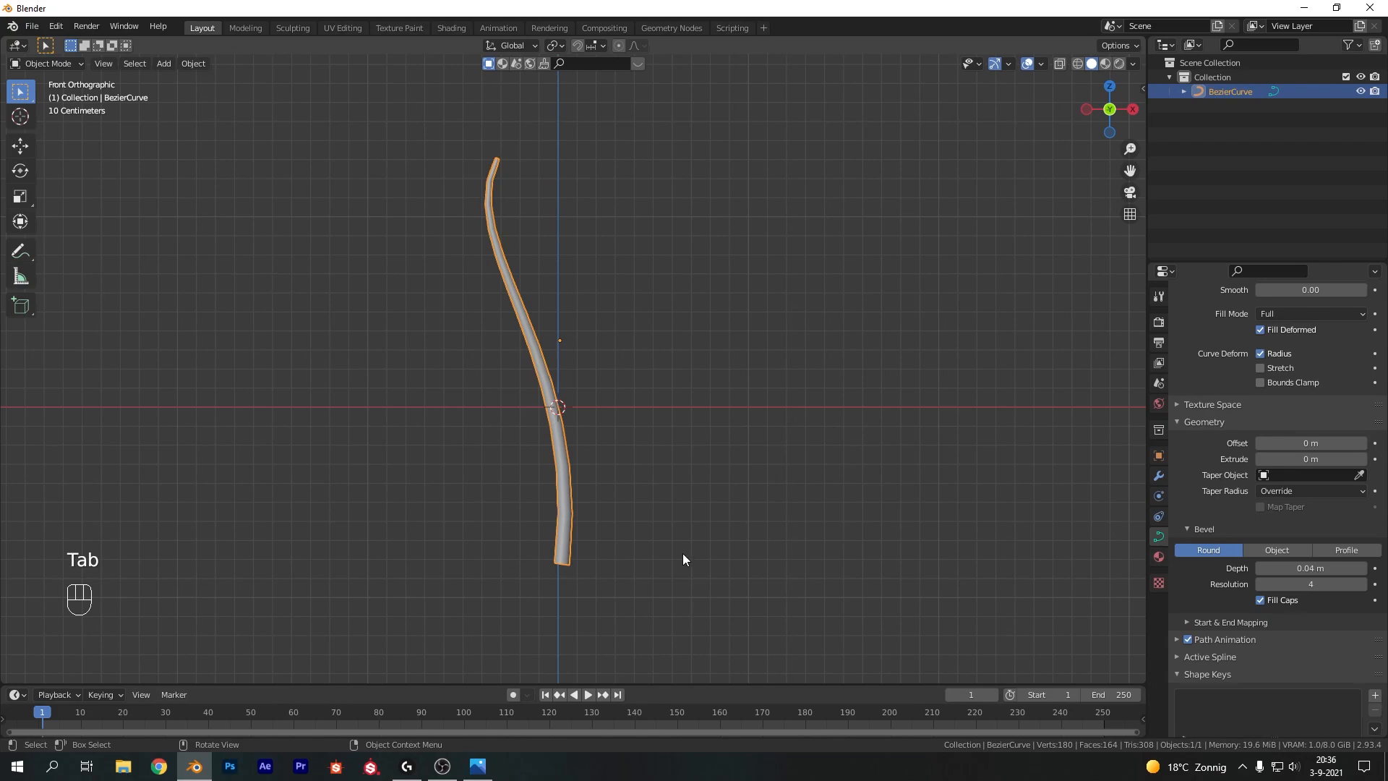
Set the curve's preview resolution to 36
scroll(1302, 391, up, 5)
double_click(1306, 381)
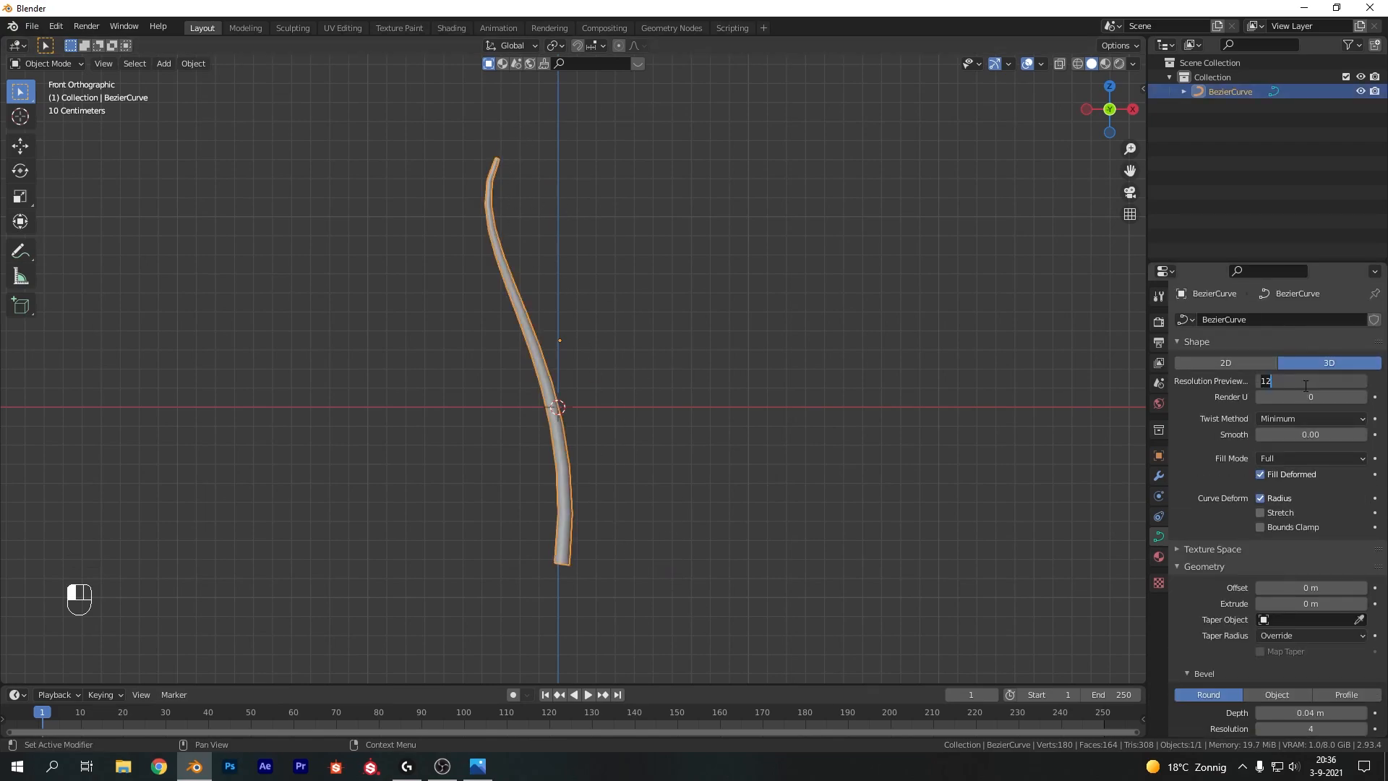
text(36)
key(Return)
key(Tab)
key(Tab)
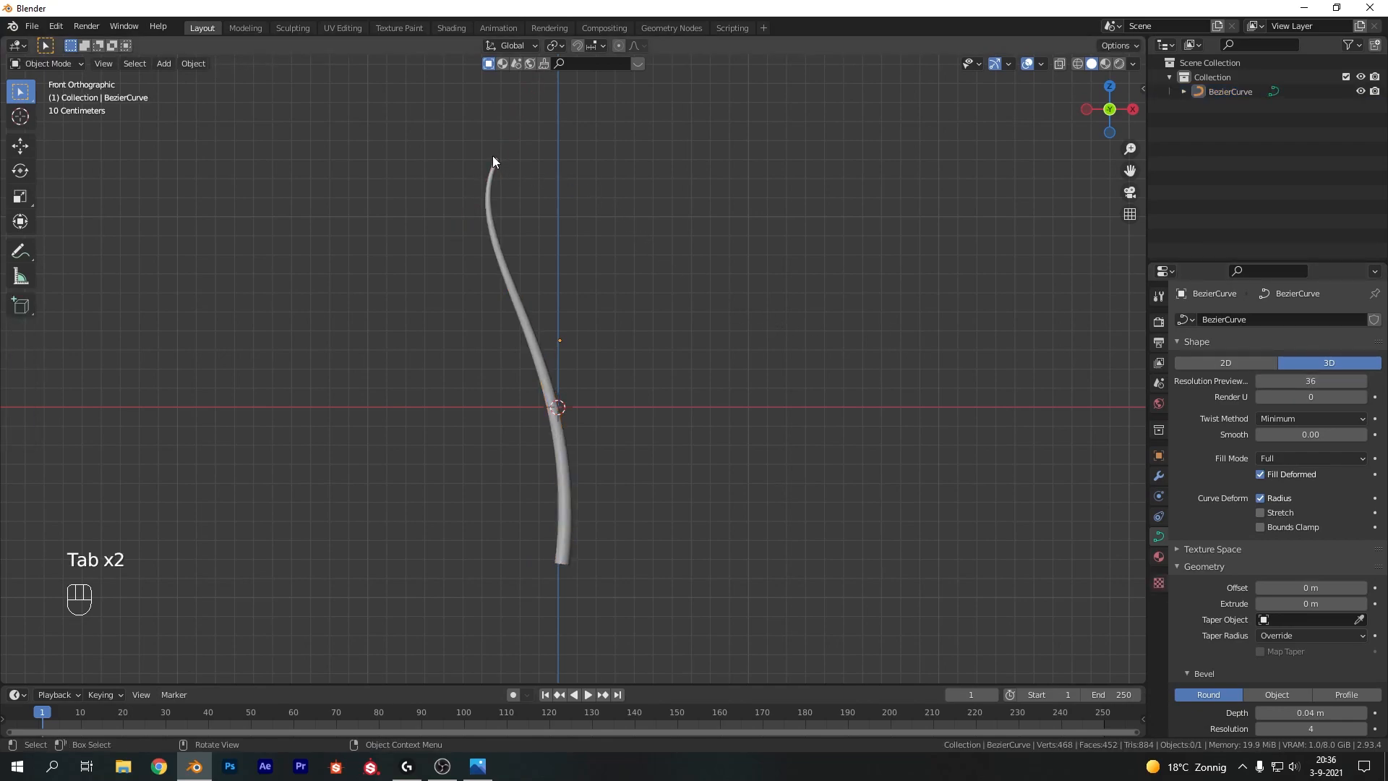
Set the bevel resolution to 8
scroll(1334, 661, down, 6)
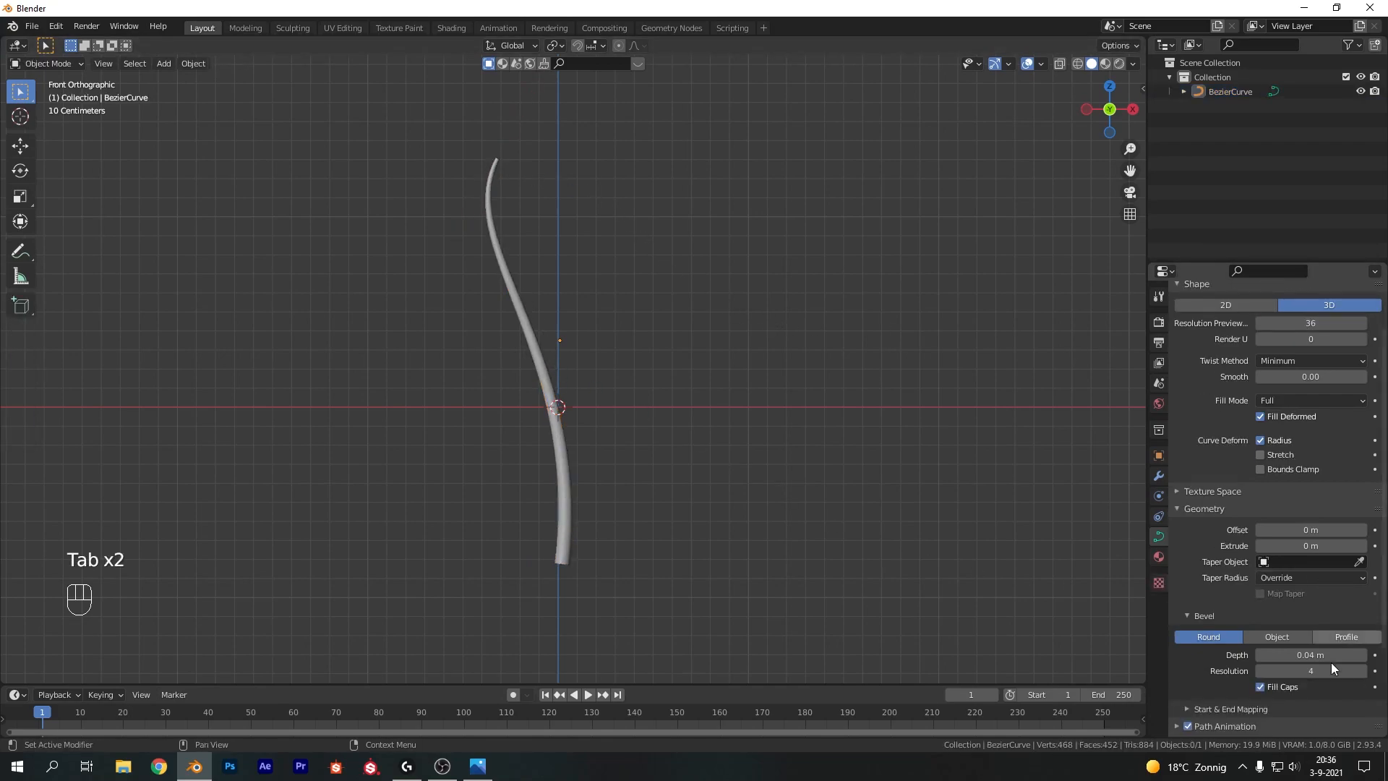
double_click(1293, 554)
text(8)
key(Return)
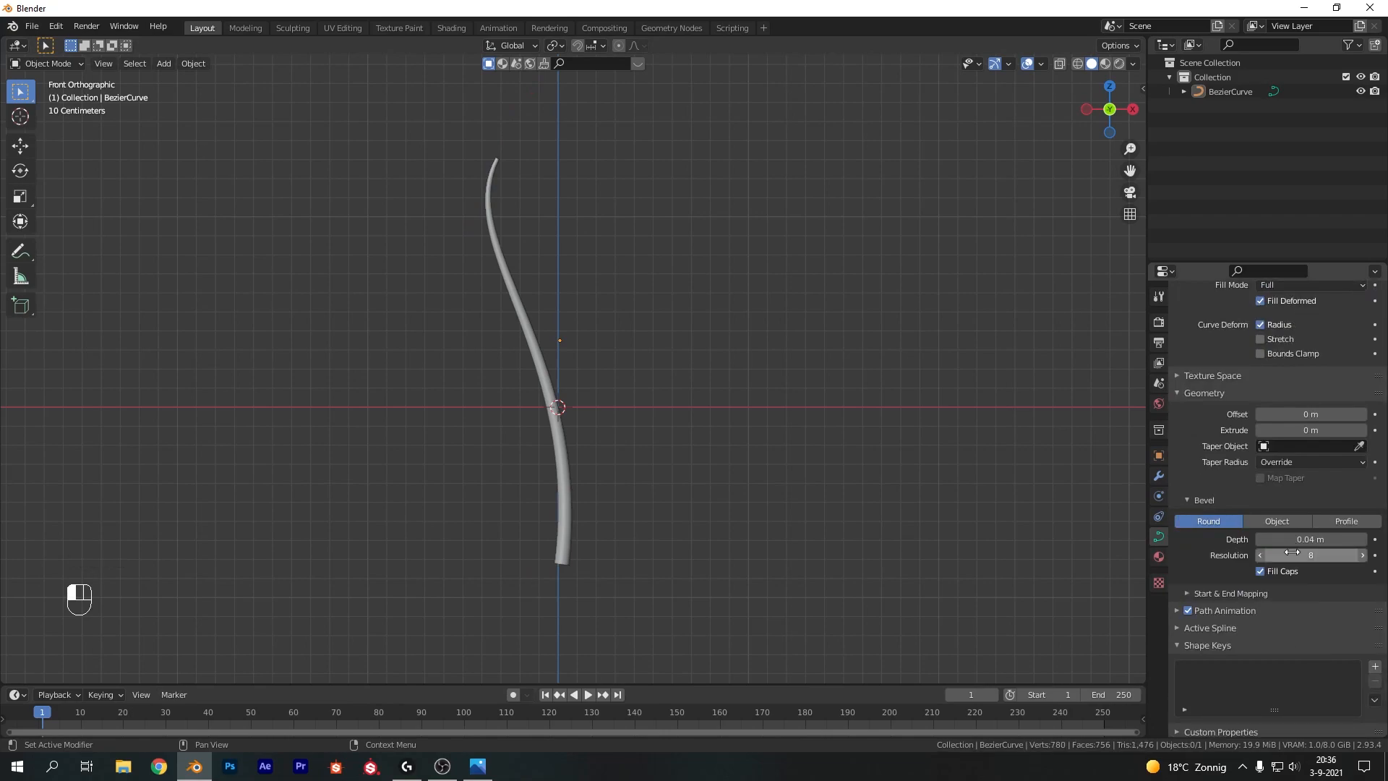
Add a new Bezier curve, rotate it 90° to stand upright, and place it to the right of the main stalk
key(shift+a)
click(844, 341)
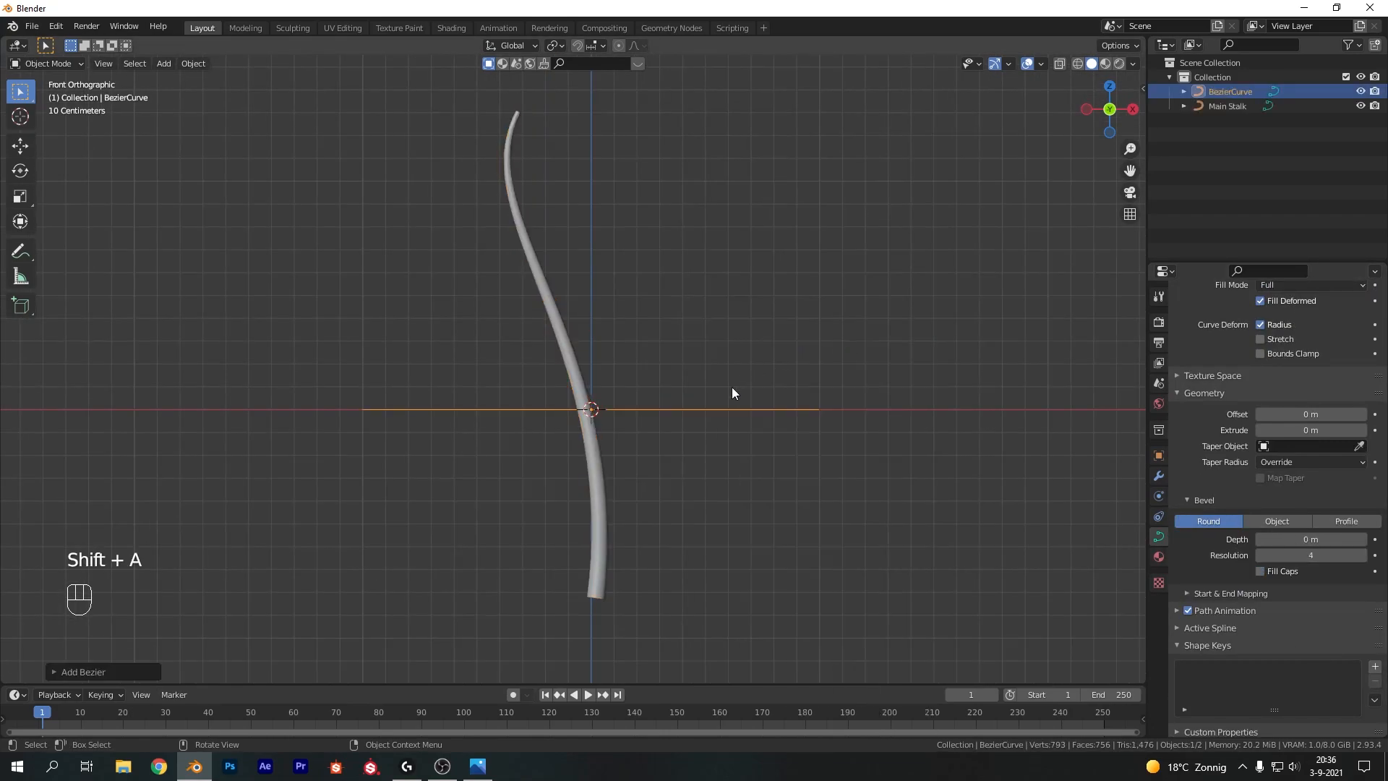
key(r)
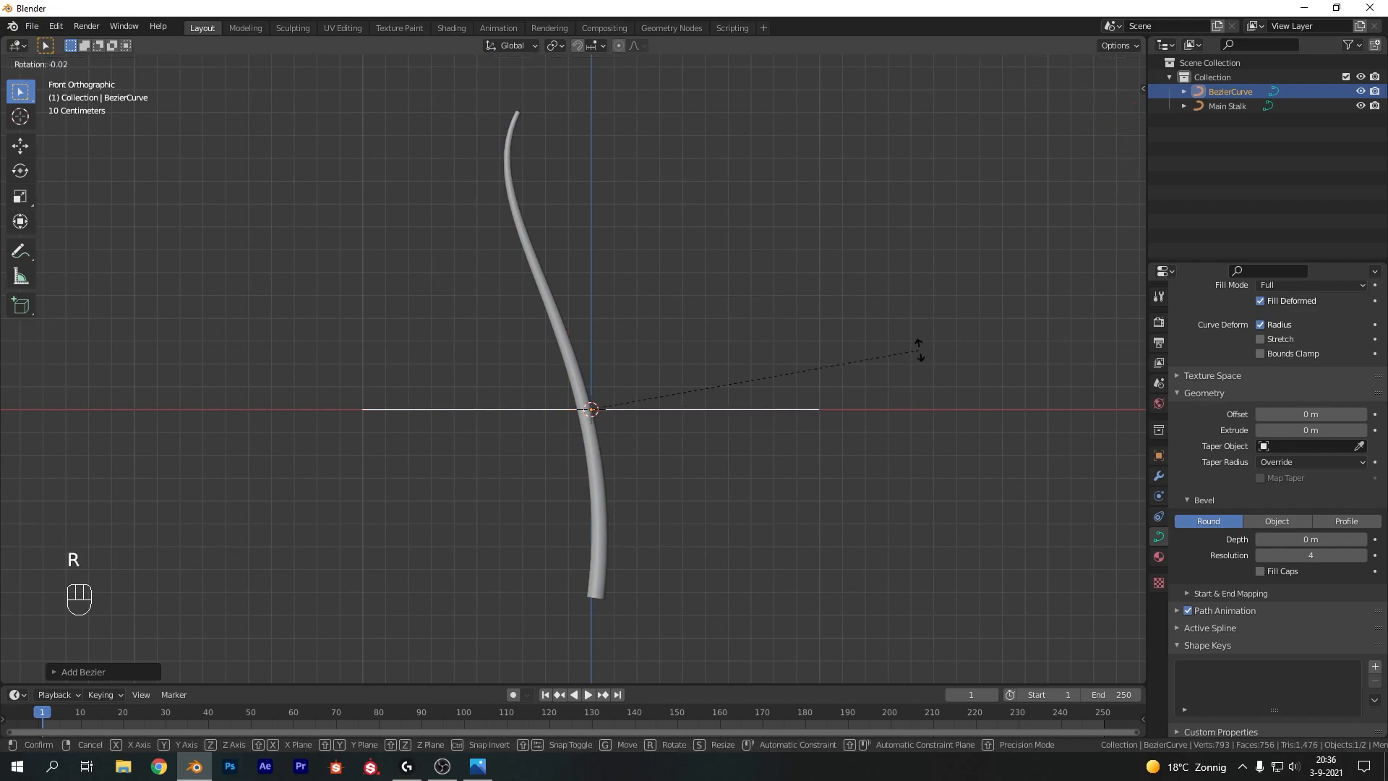
text(z)
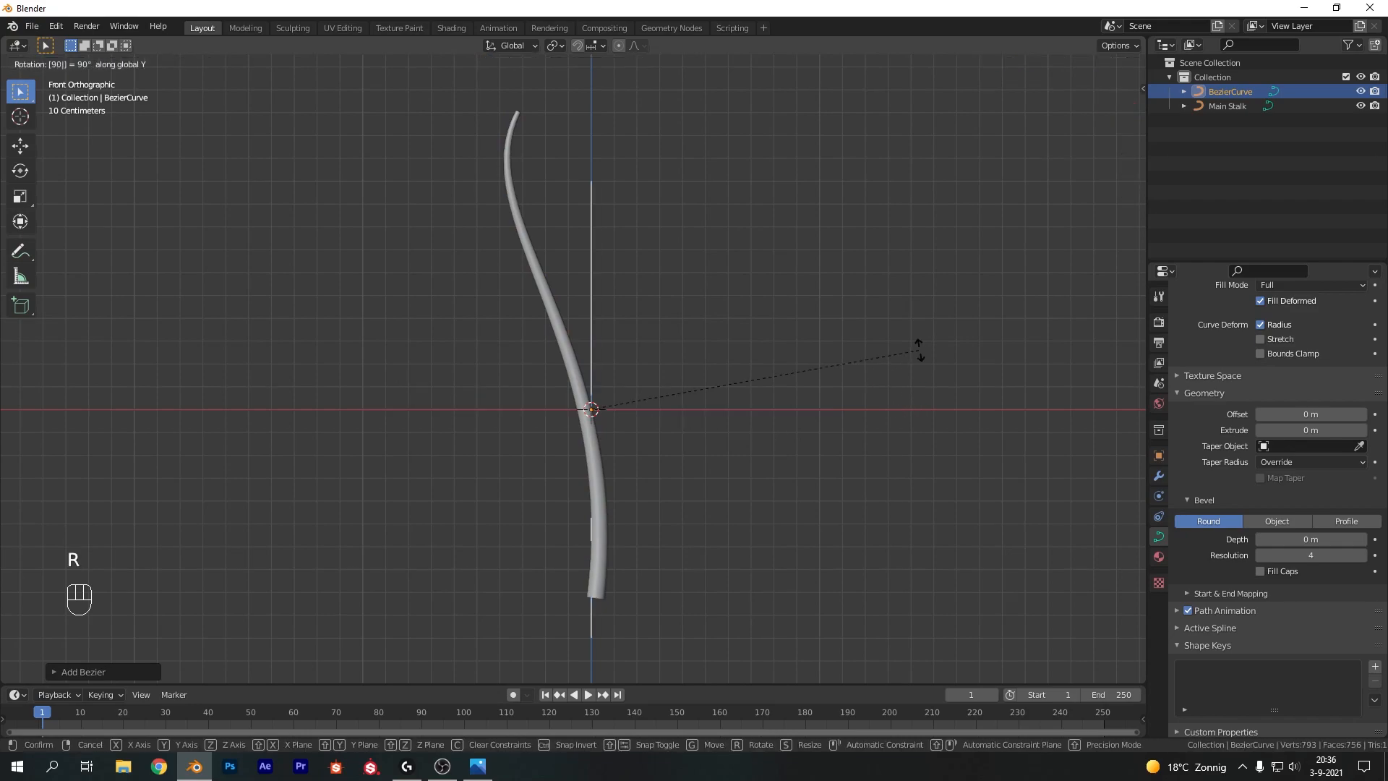
text(90)
click(918, 349)
key(g)
click(935, 283)
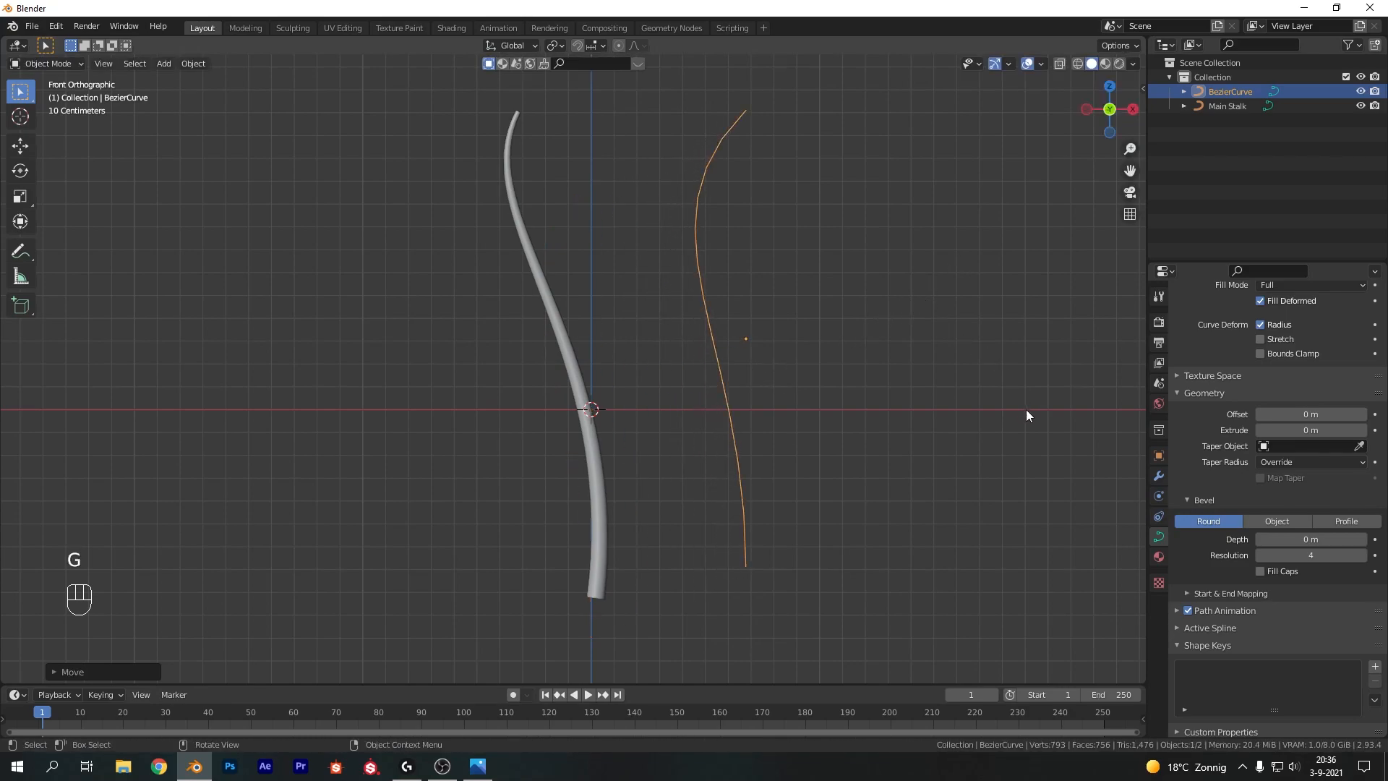
In Edit Mode, move the curve's top control point down and rotate its handles
key(Tab)
click(749, 101)
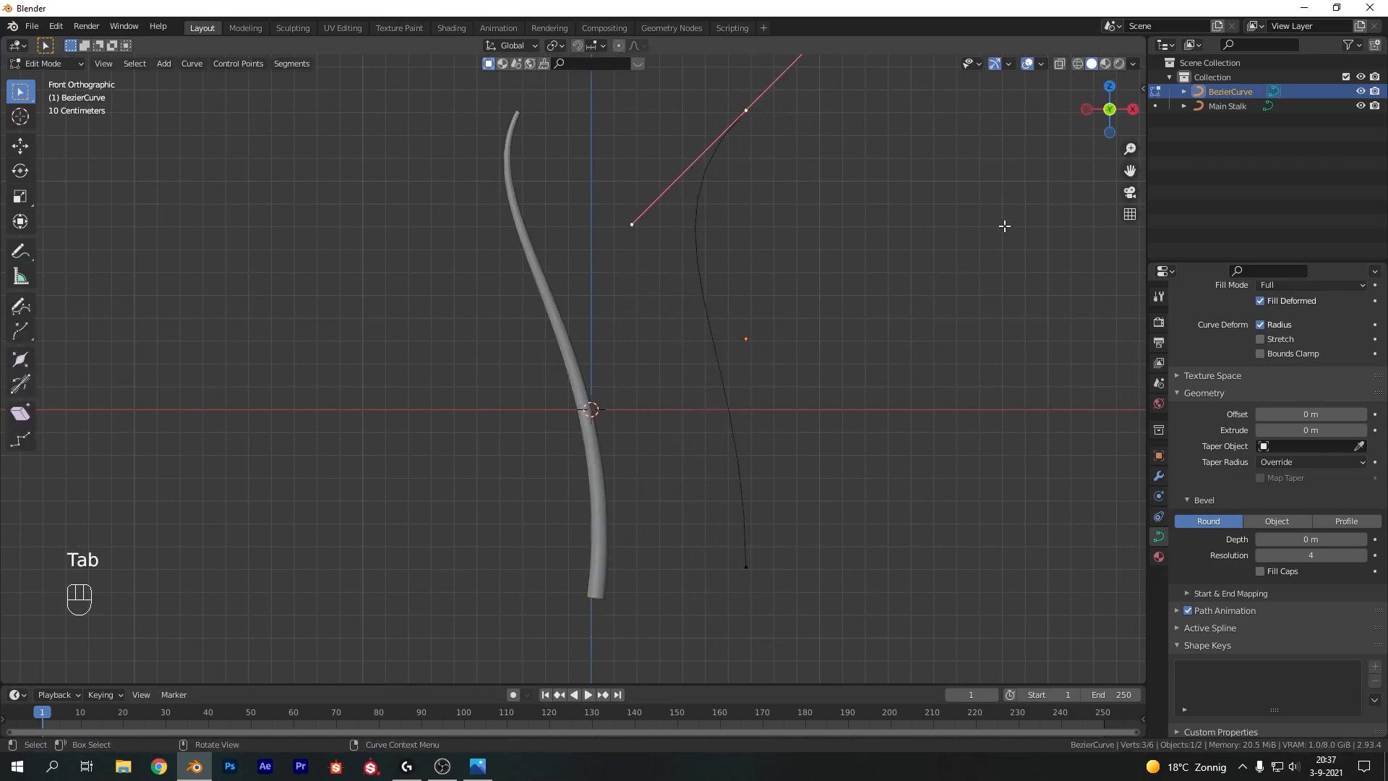
key(g)
click(626, 387)
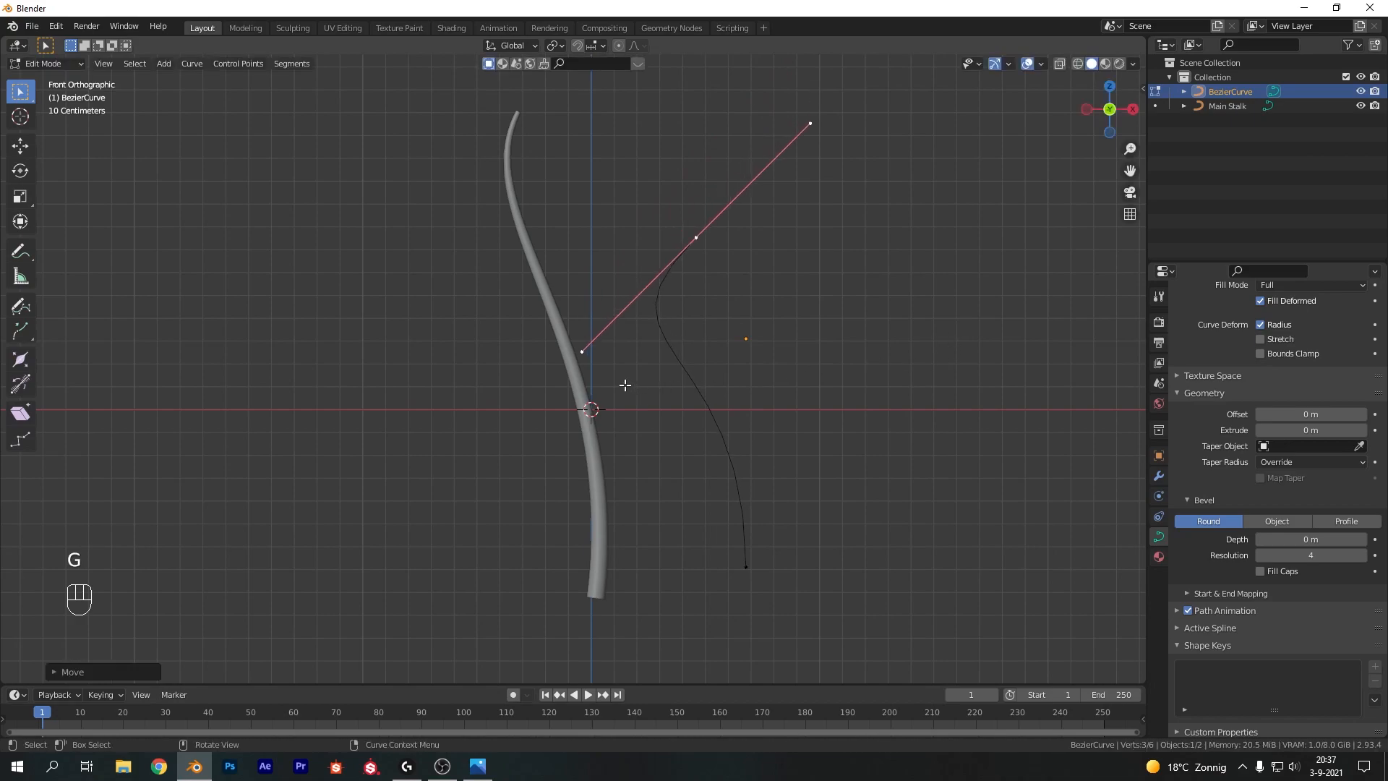
key(r)
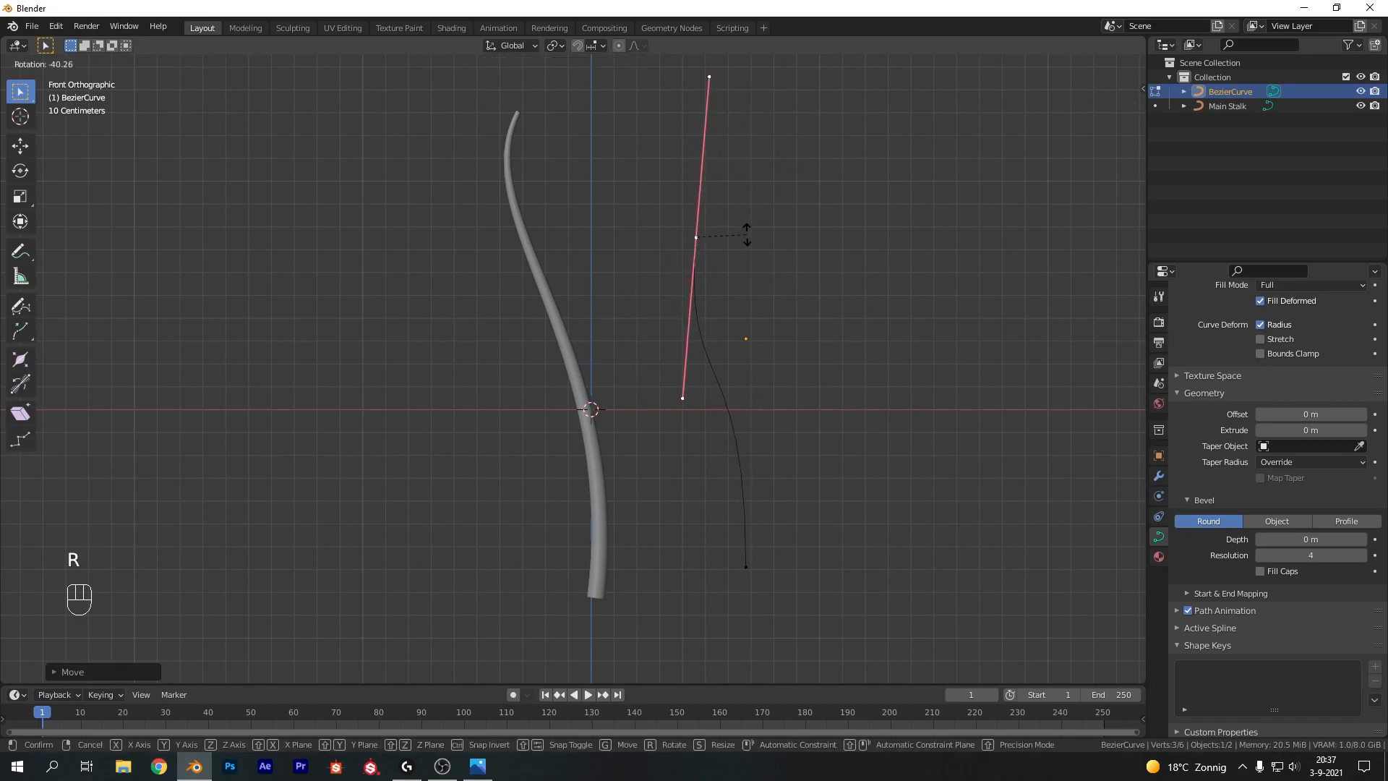
click(726, 251)
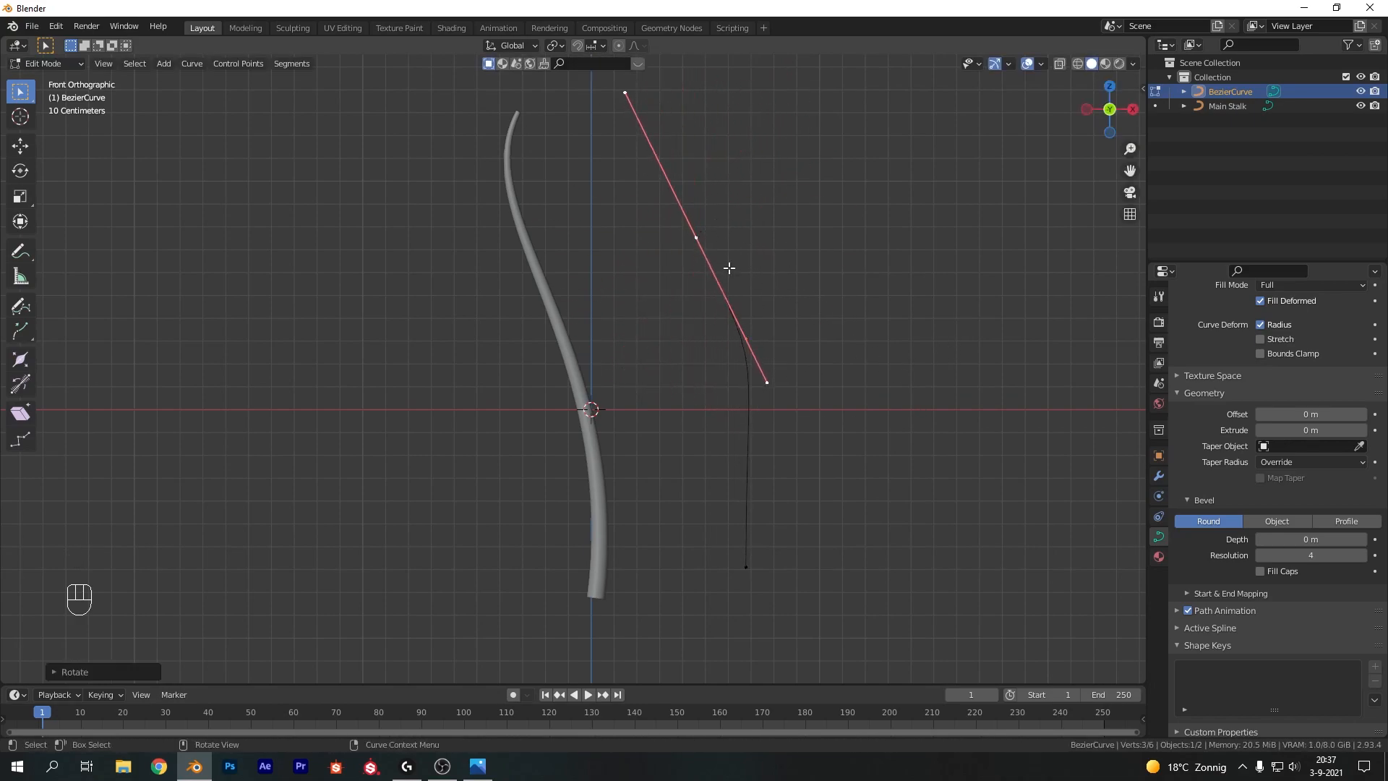
Move the bottom control point upward, then scale and rotate its handles
click(749, 569)
key(g)
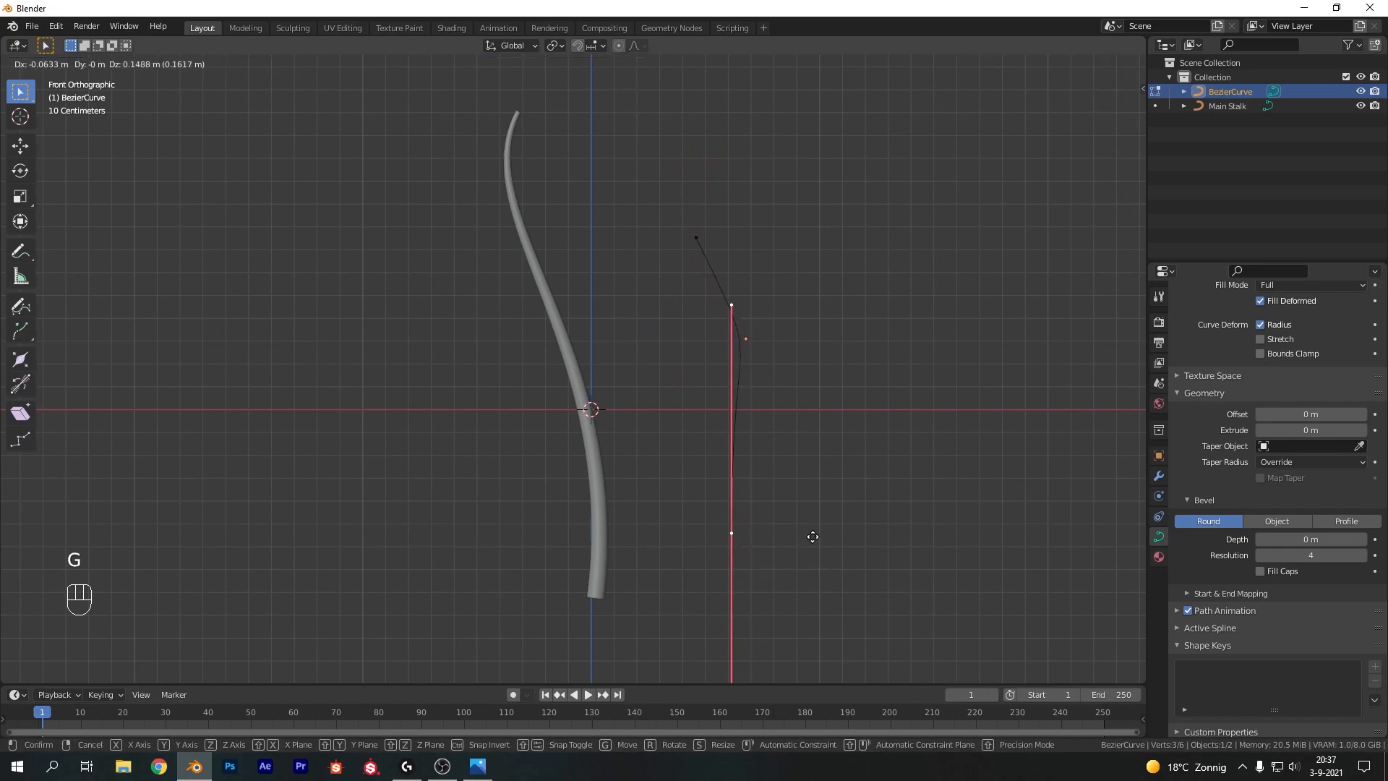
click(800, 493)
key(s)
click(796, 487)
key(r)
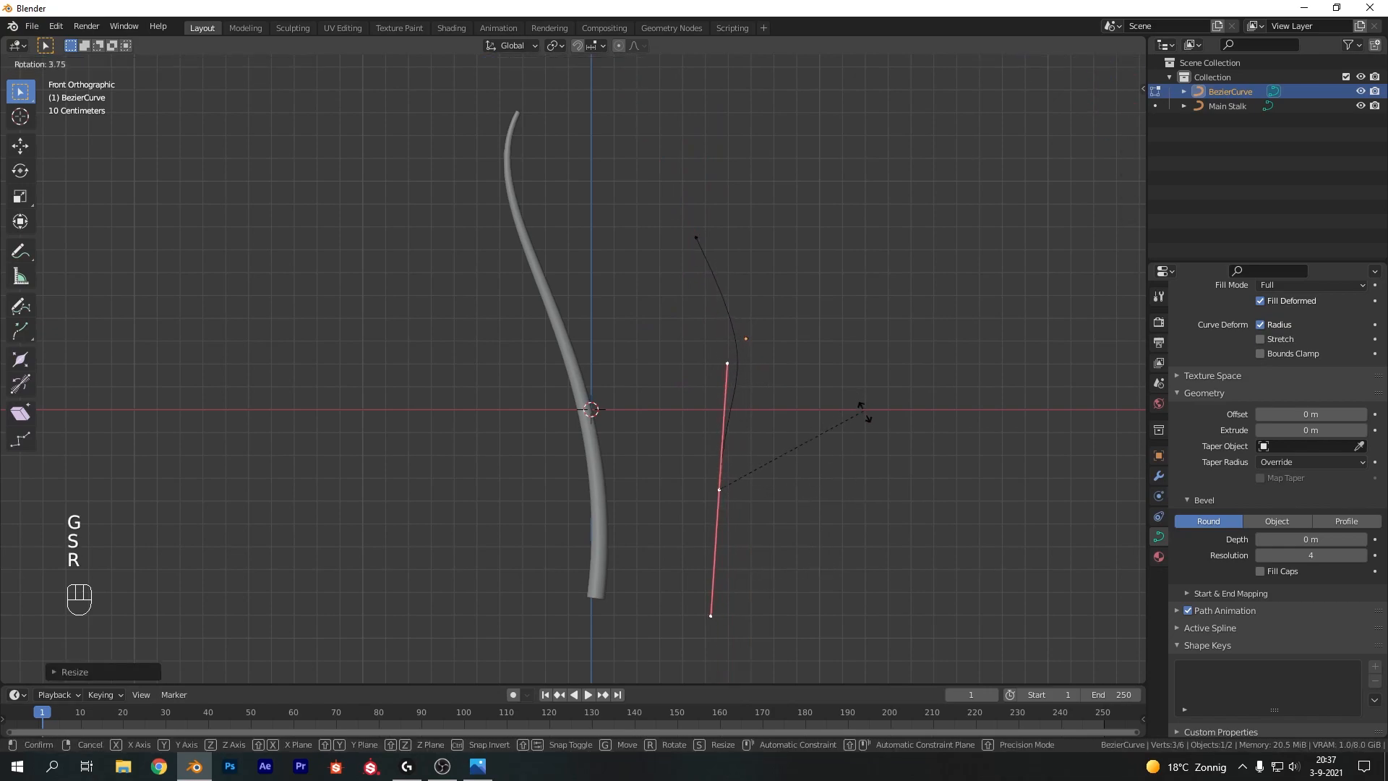
click(857, 432)
click(857, 432)
Rotate the bottom control point's handles further to refine the bend
key(r)
click(719, 489)
key(r)
click(830, 443)
Rotate and scale the top control point's handles, then leave Edit Mode
click(695, 237)
key(r)
click(842, 321)
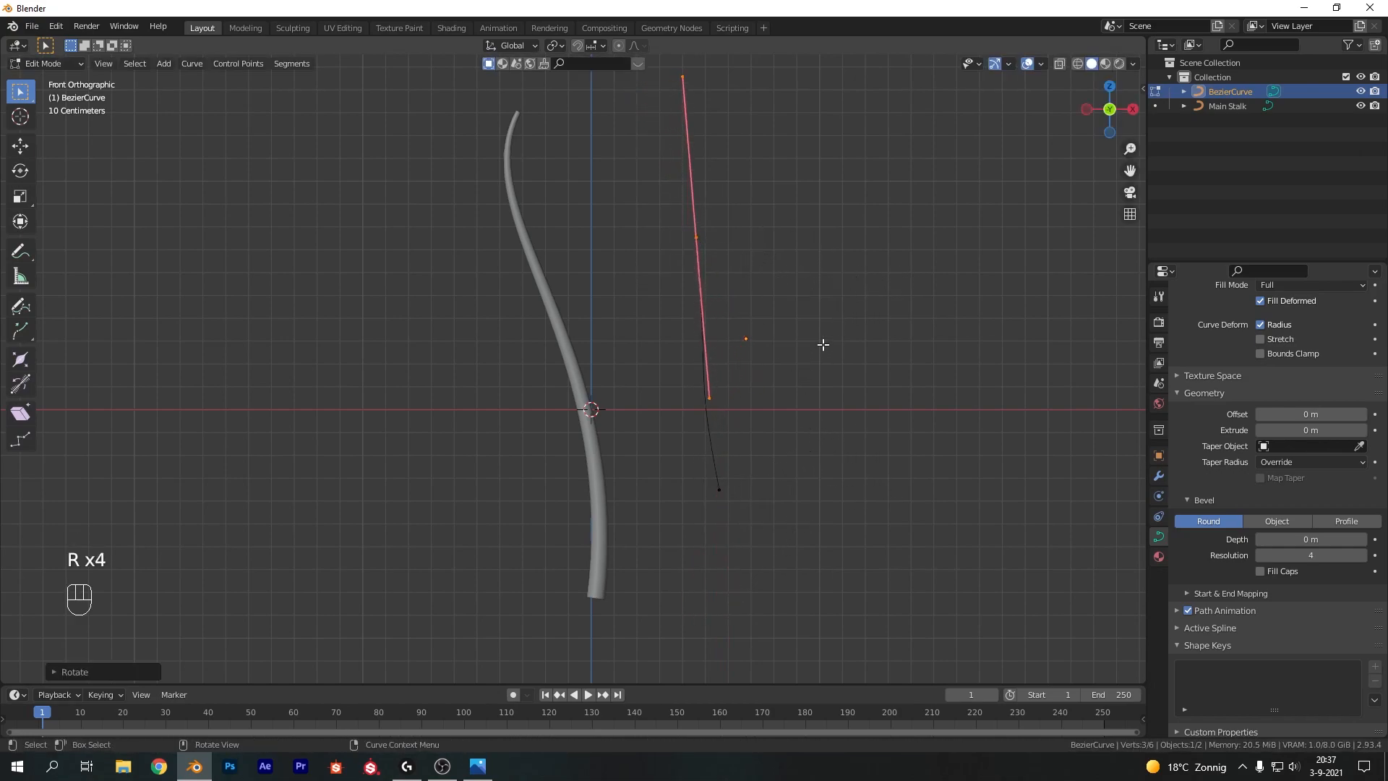
key(r)
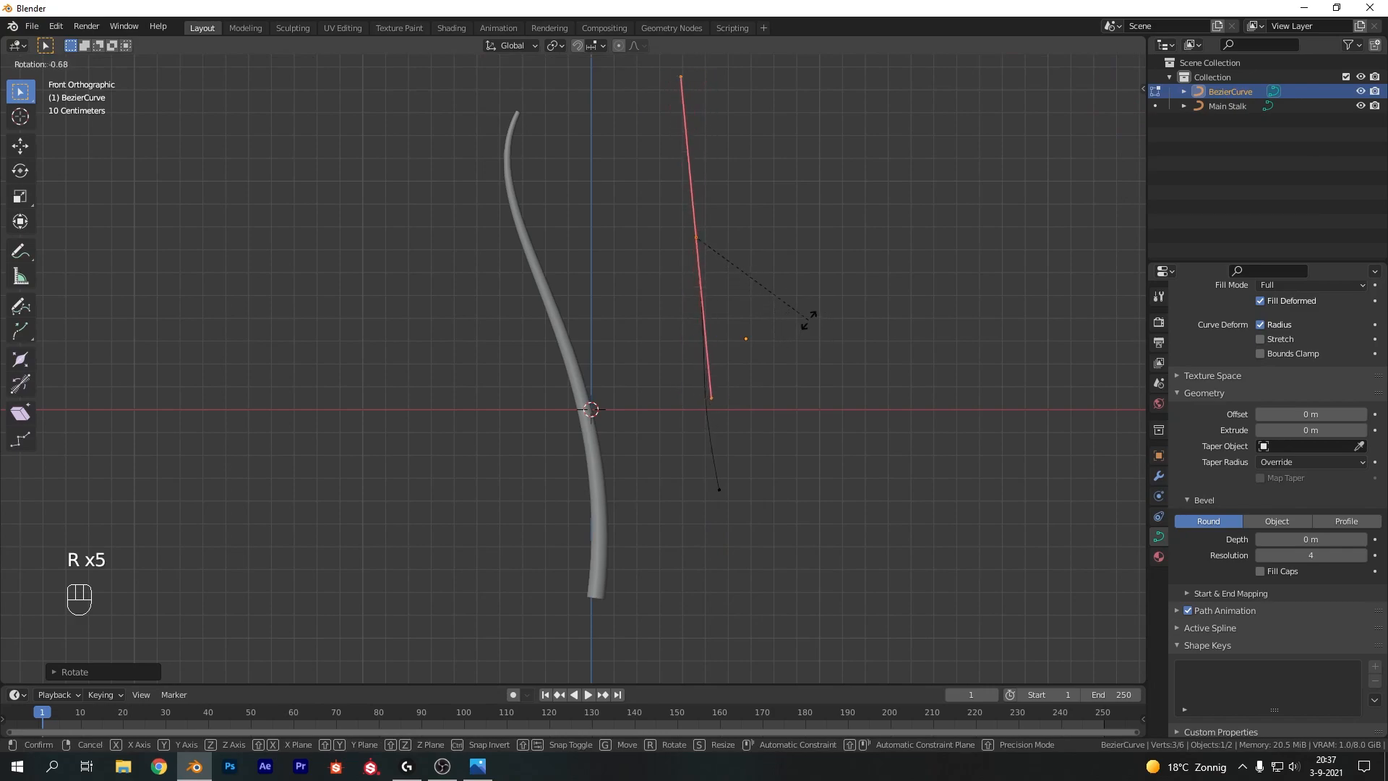
click(815, 303)
key(s)
click(861, 391)
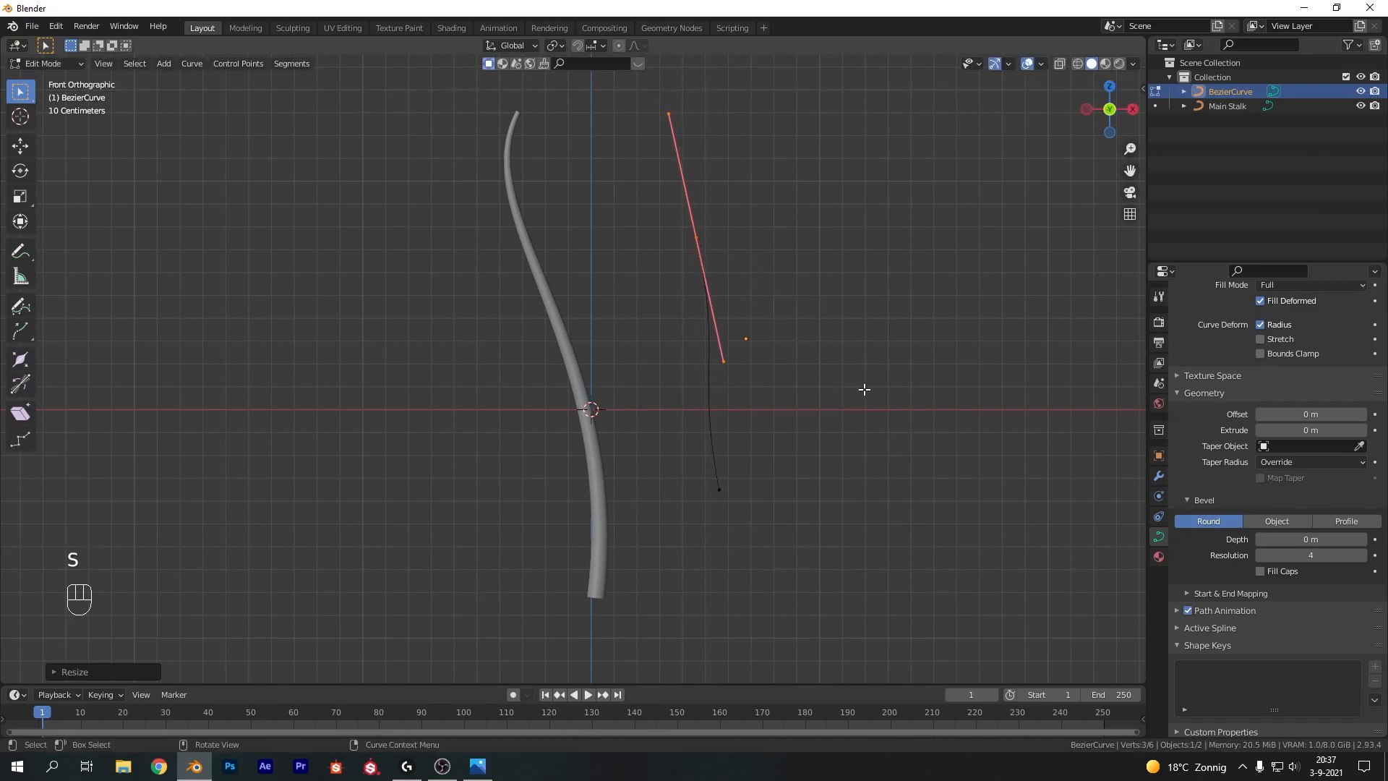
key(Tab)
Select the new curve, set its bevel depth to 0.04 m and enable Fill Caps
click(866, 387)
click(716, 350)
shift+middle_drag(793, 319, 686, 339)
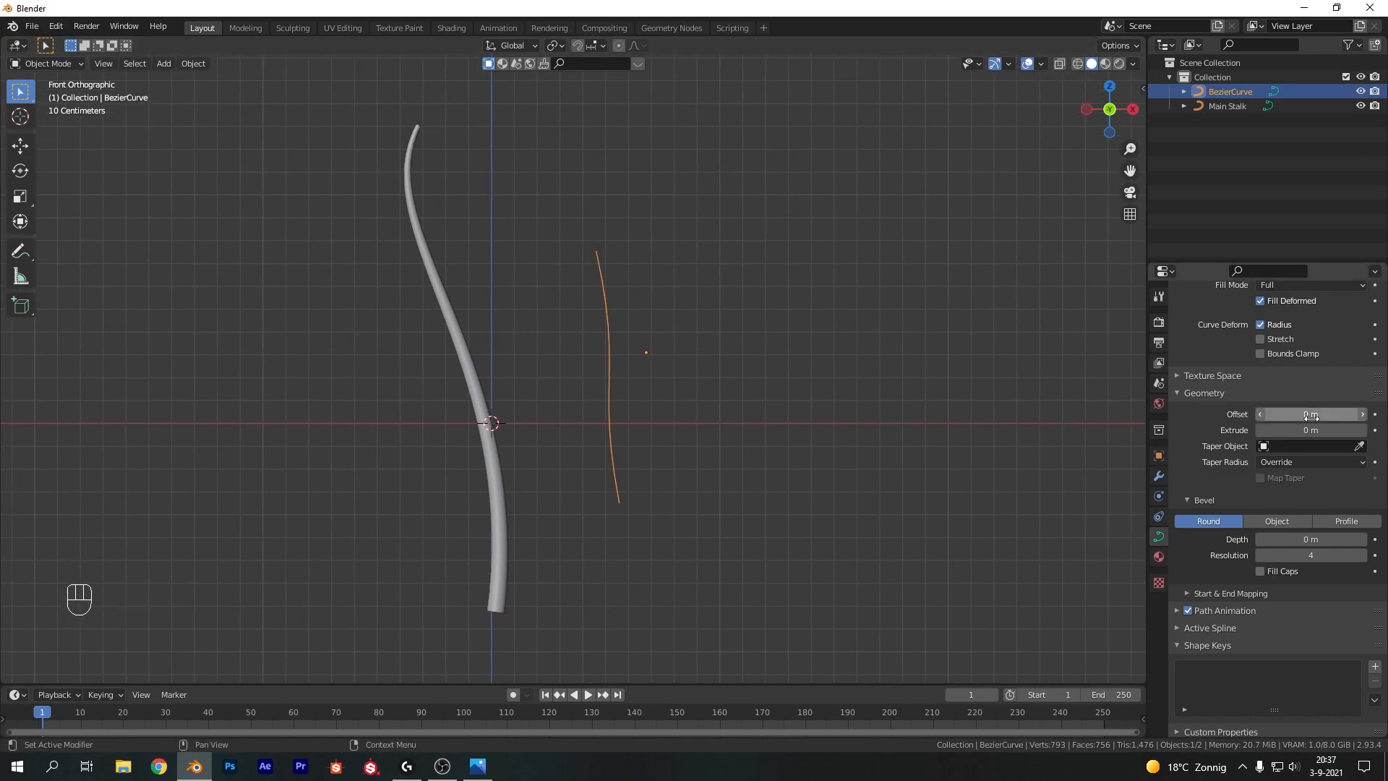
click(1294, 539)
text(.04)
key(Return)
click(1260, 571)
Shrink the radius of the top and bottom control points to taper both ends, then leave Edit Mode
key(Tab)
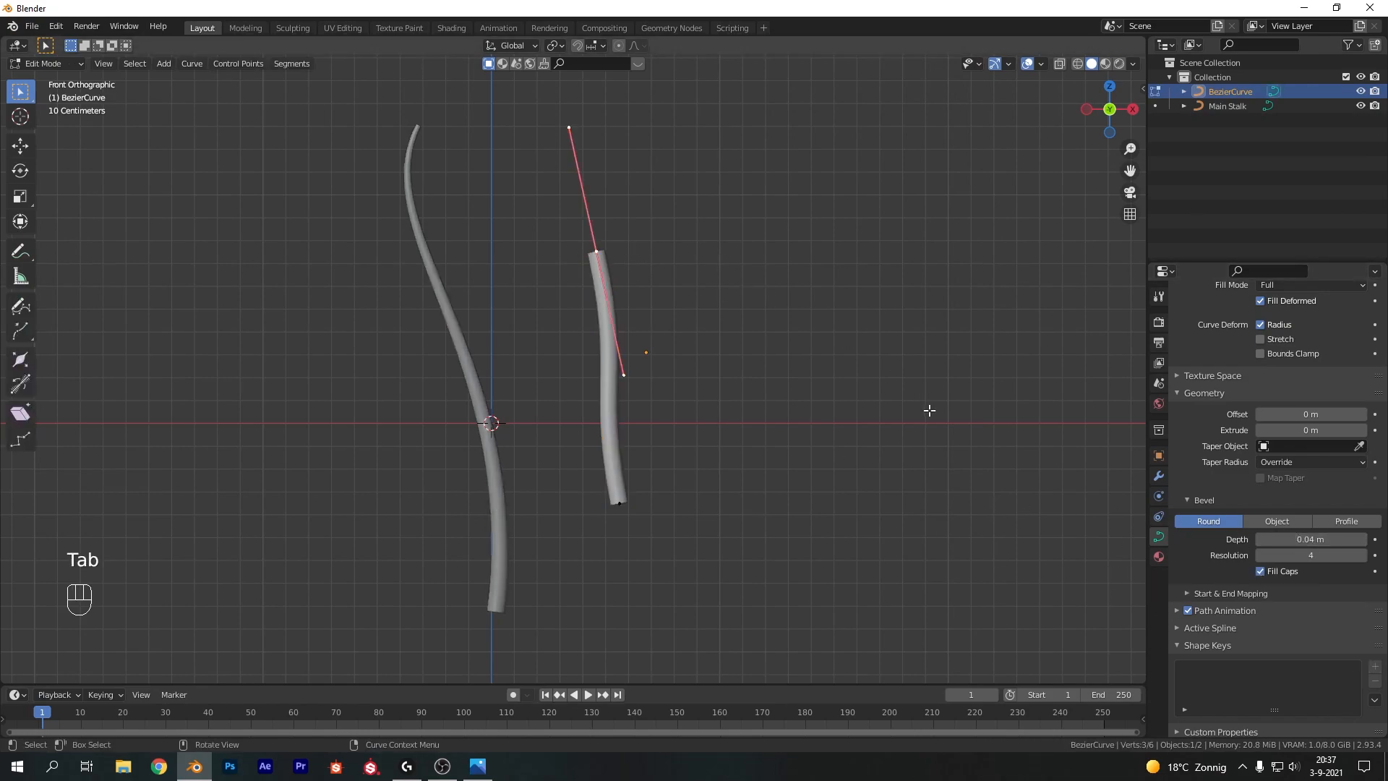
key(alt+s)
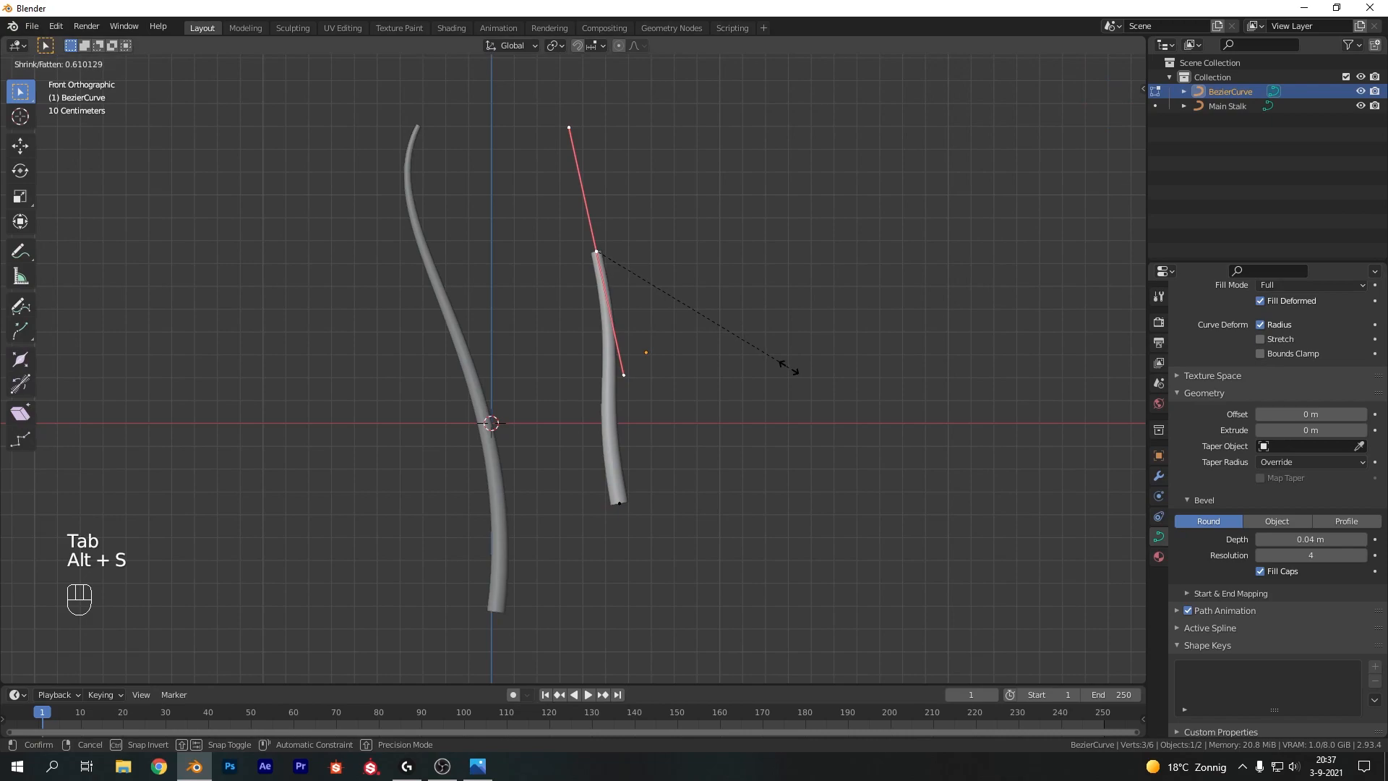
click(789, 369)
click(620, 504)
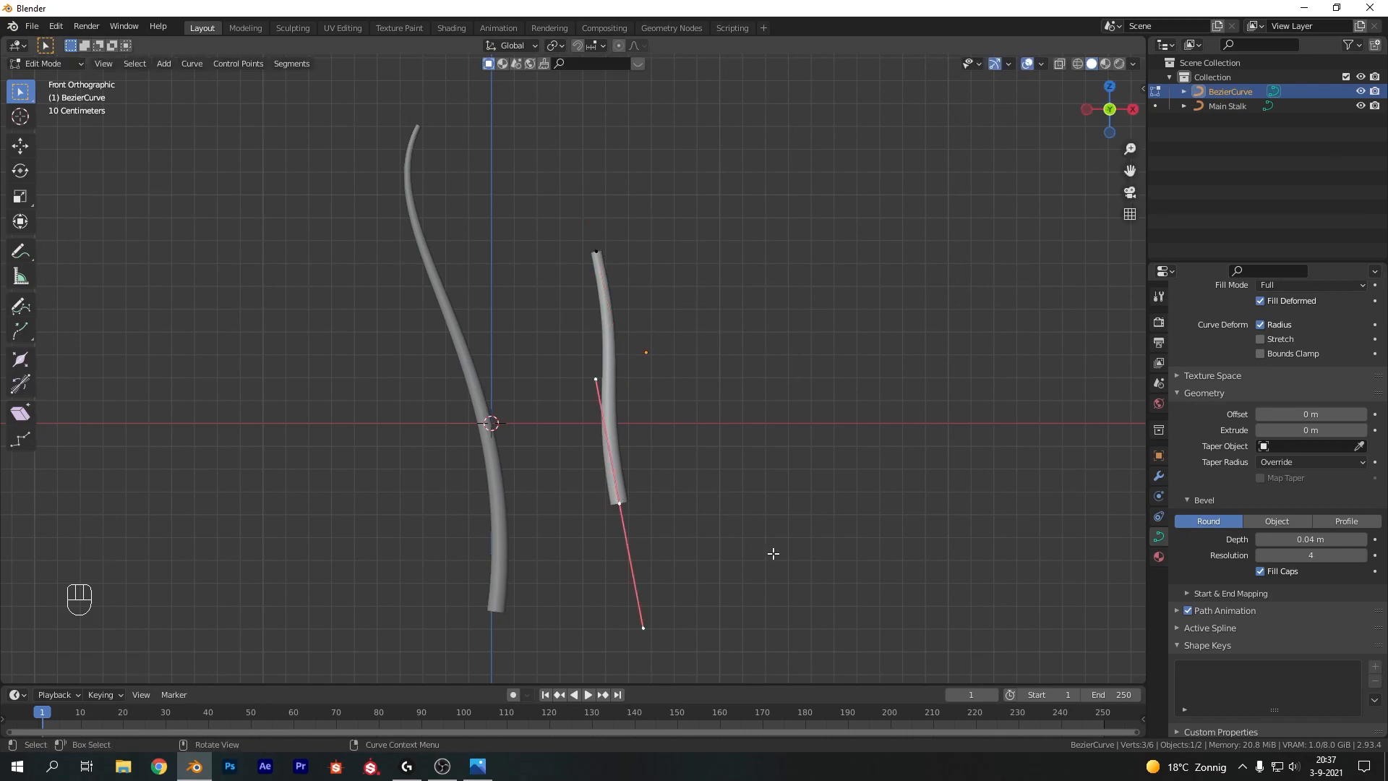
key(alt+s)
click(847, 543)
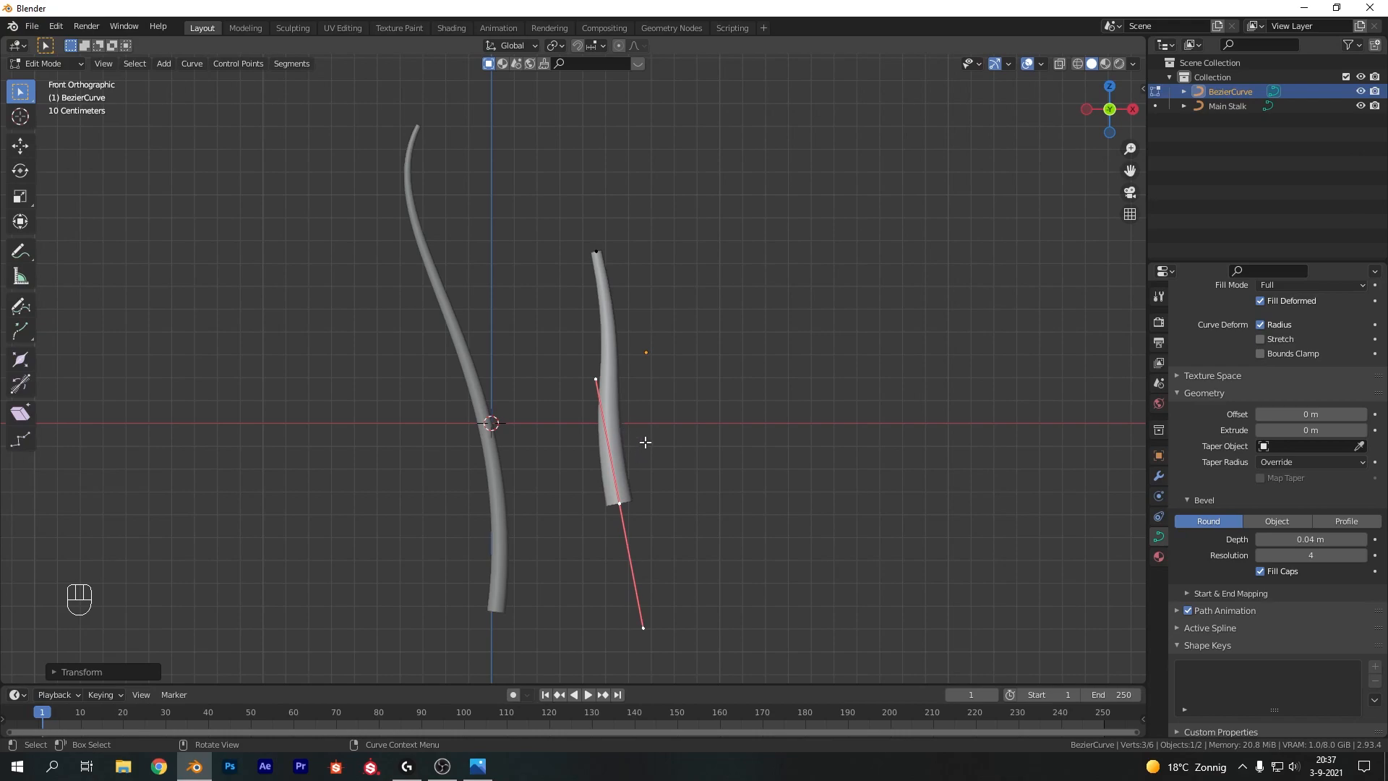
key(Tab)
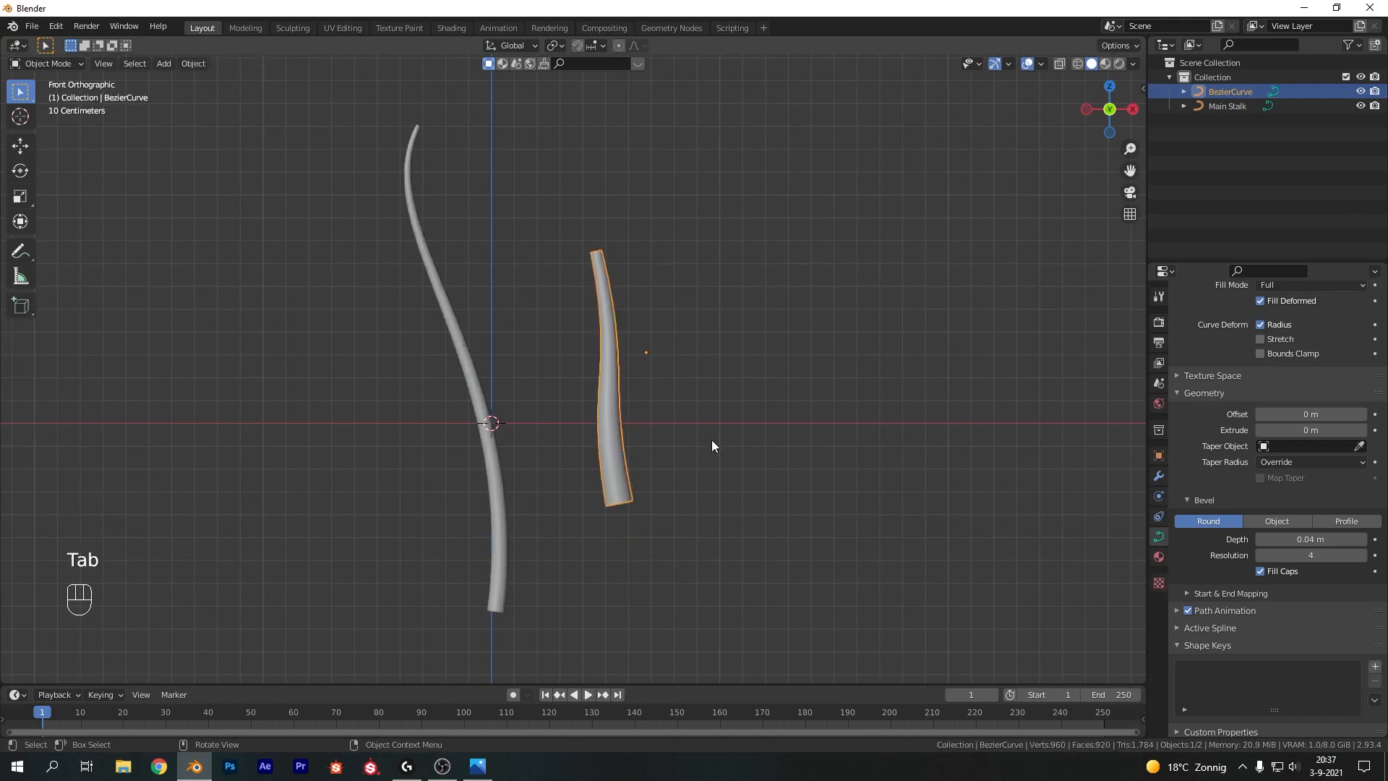
Reposition the tapered curve further right of the main stalk and deselect it
key(g)
click(934, 322)
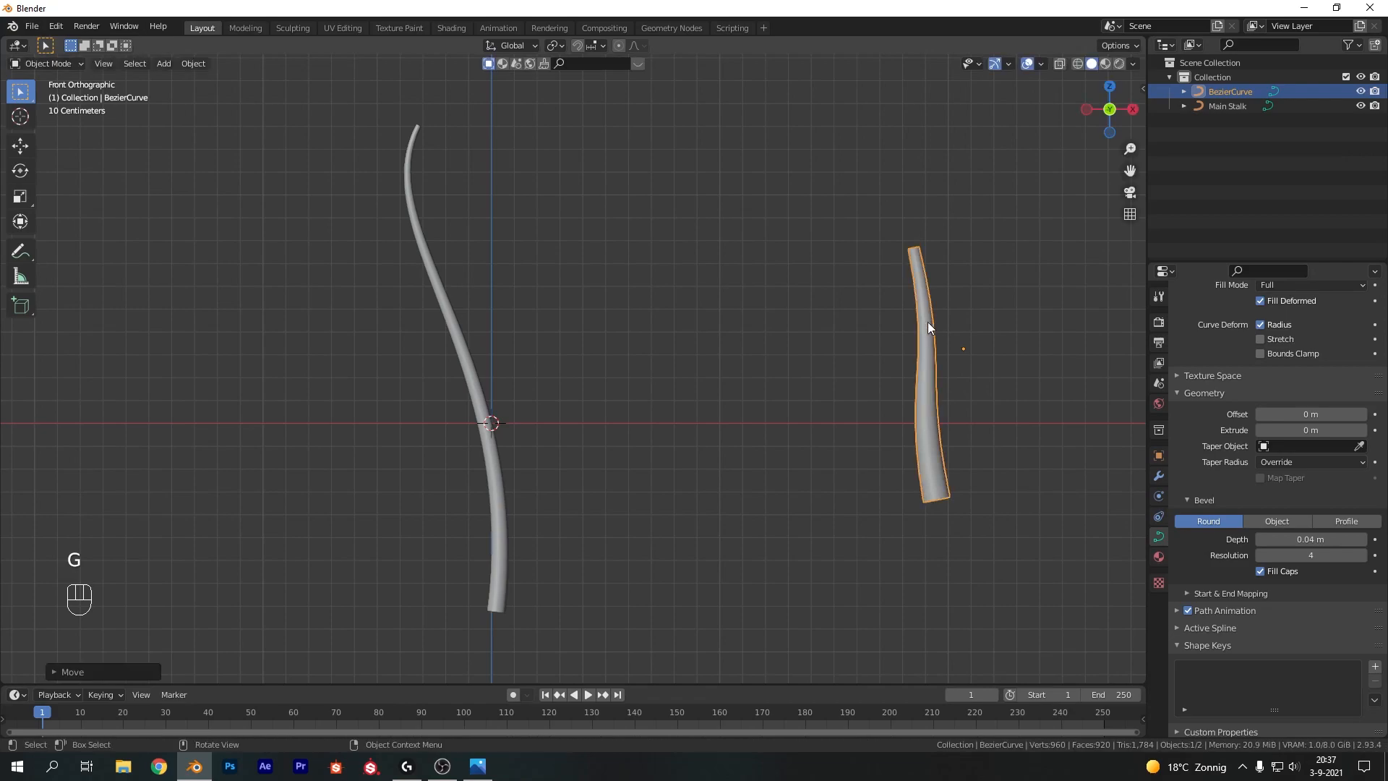
key(g)
click(910, 351)
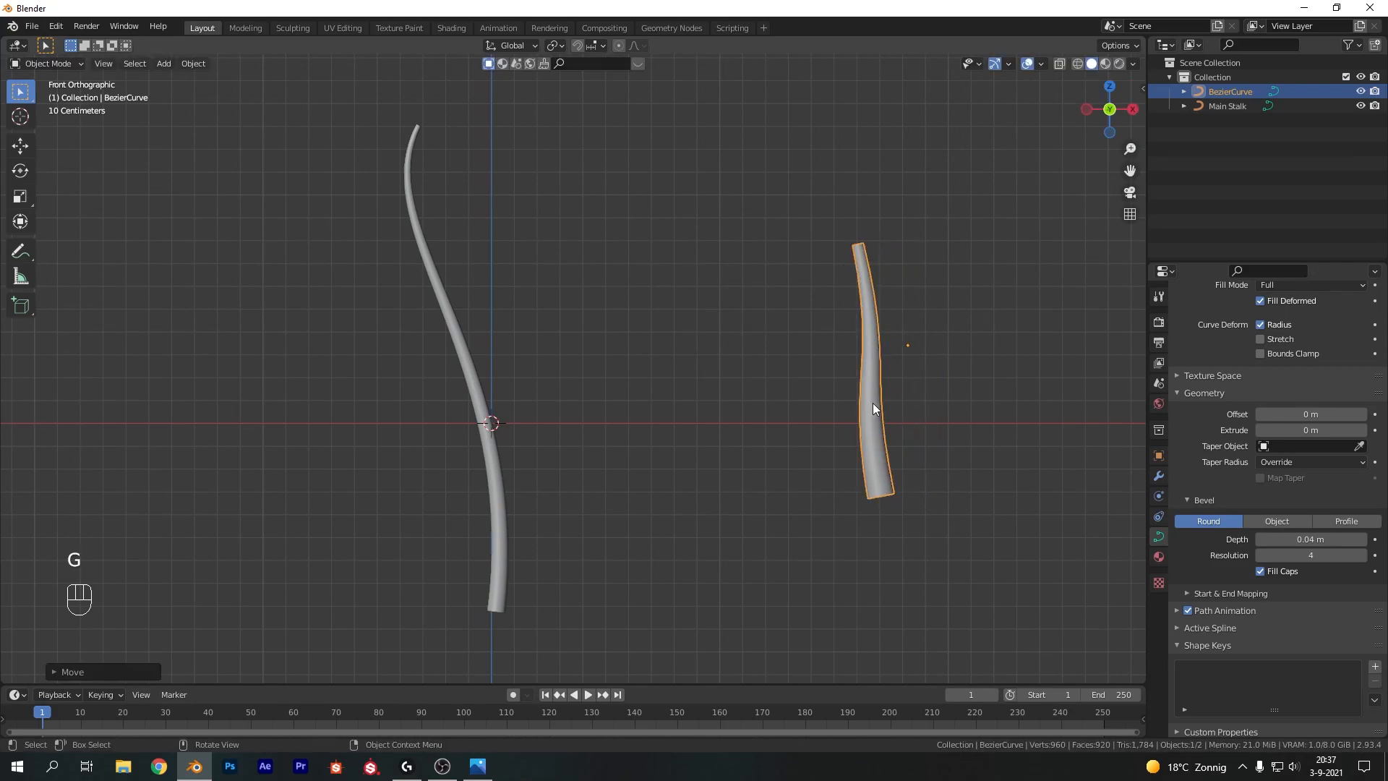
click(740, 360)
Add another Bezier curve and rotate it 90° about Y and 90° about Z
key(shift+a)
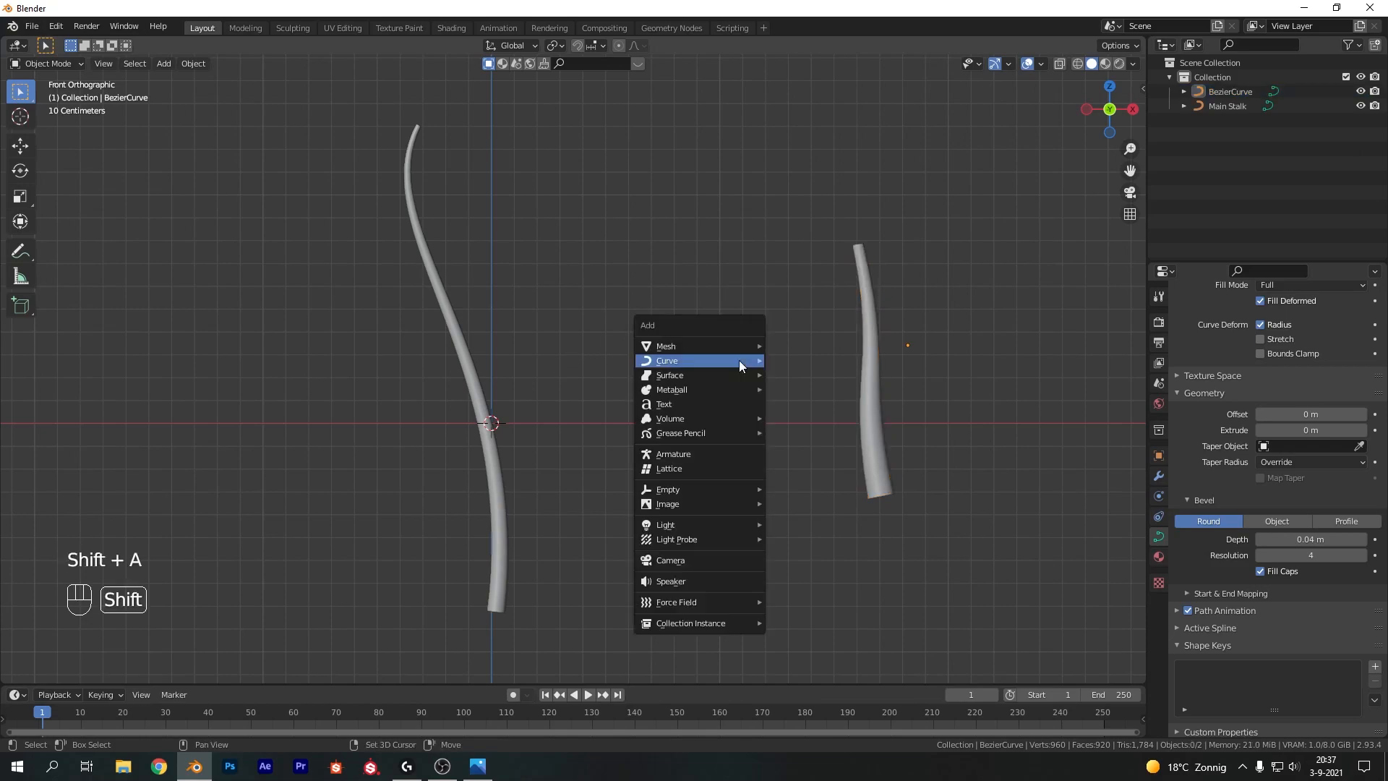
click(787, 359)
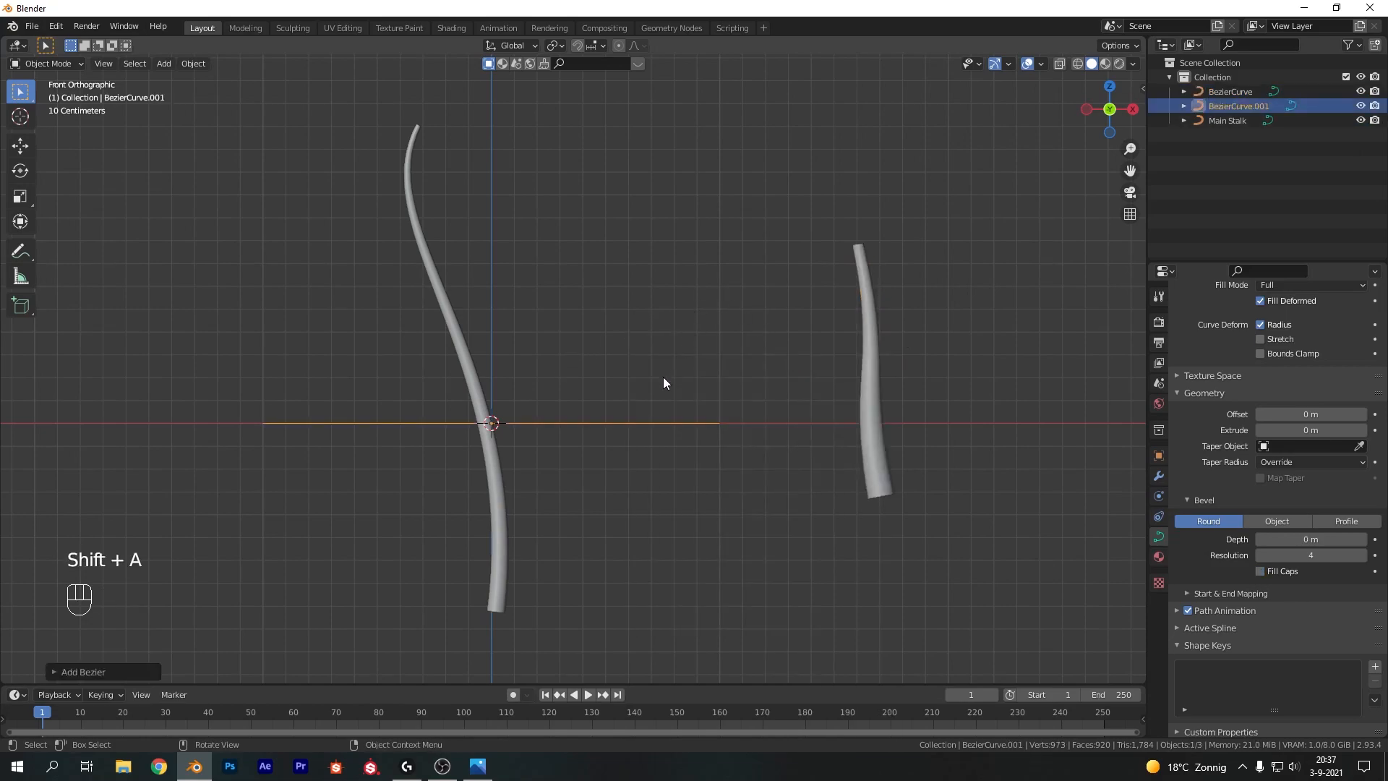
text(r)
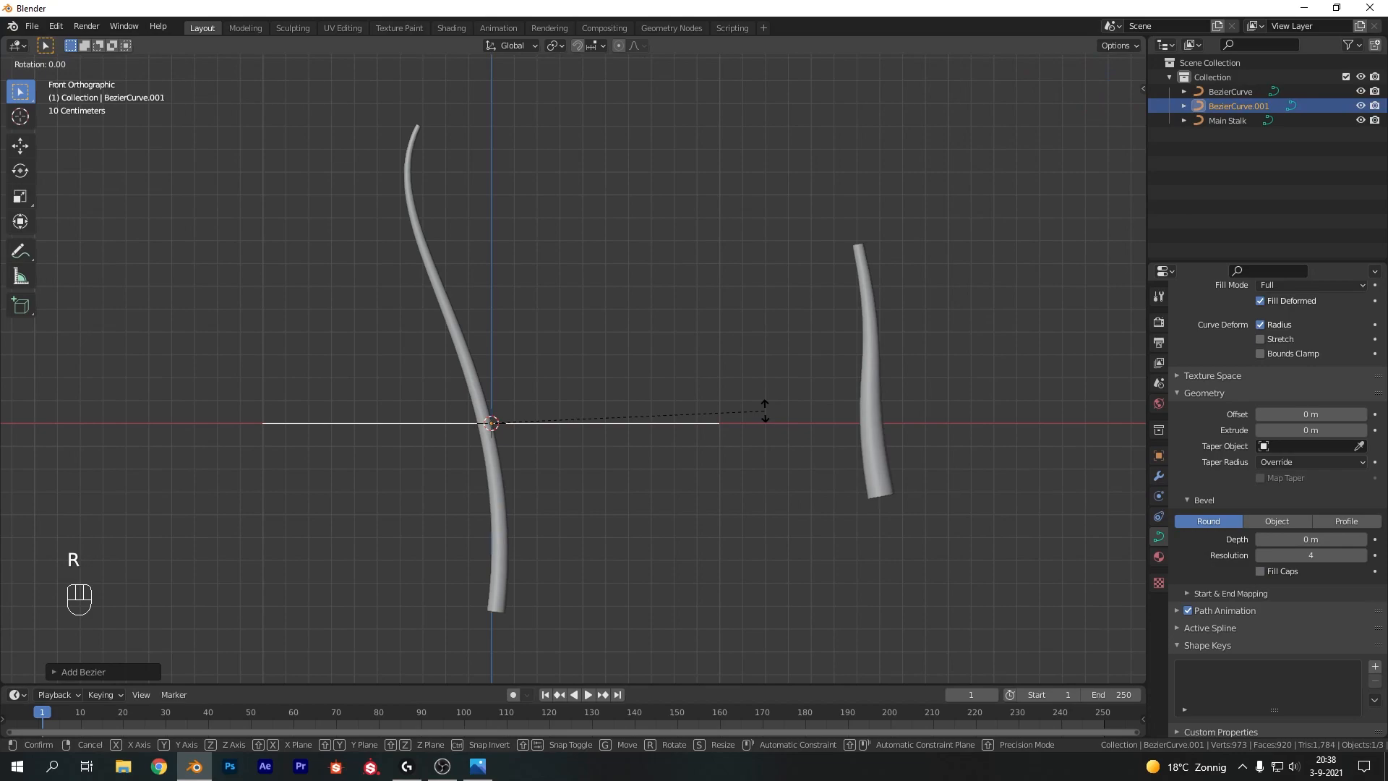
text(y90)
key(Return)
text(rz90)
key(Return)
Move the new curve between the two stalks and scale it down
key(g)
click(783, 343)
key(s)
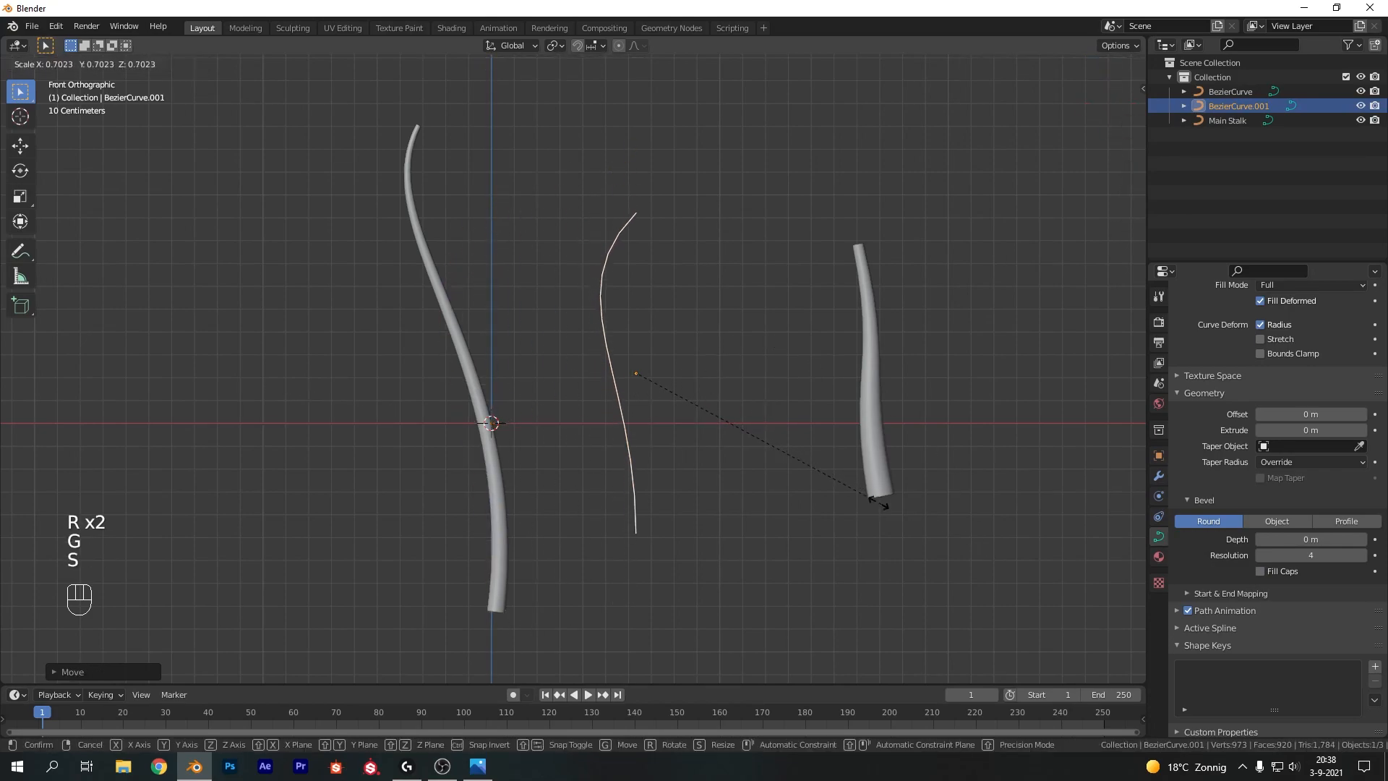
click(753, 419)
In Edit Mode, rotate the handles of the top and bottom control points to shape an S-curve
key(Tab)
click(636, 297)
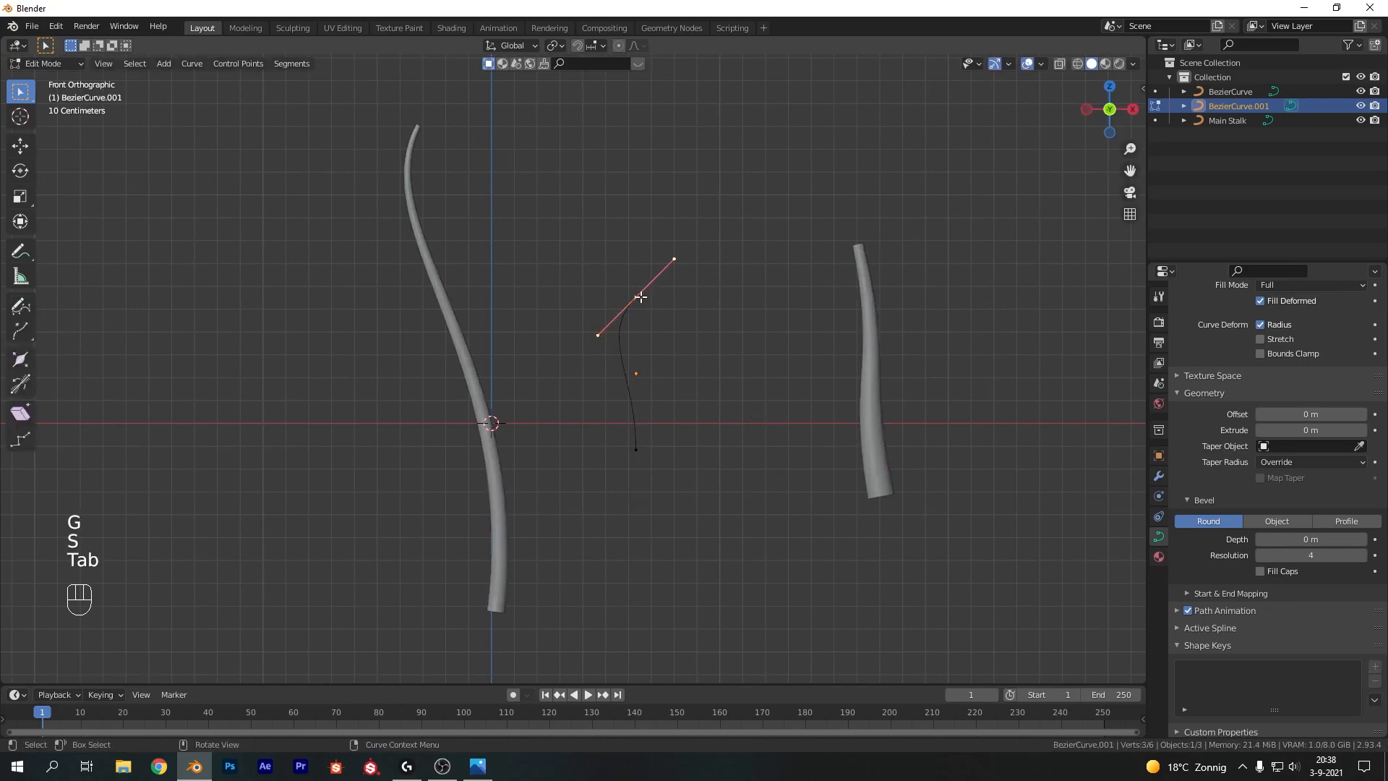
key(r)
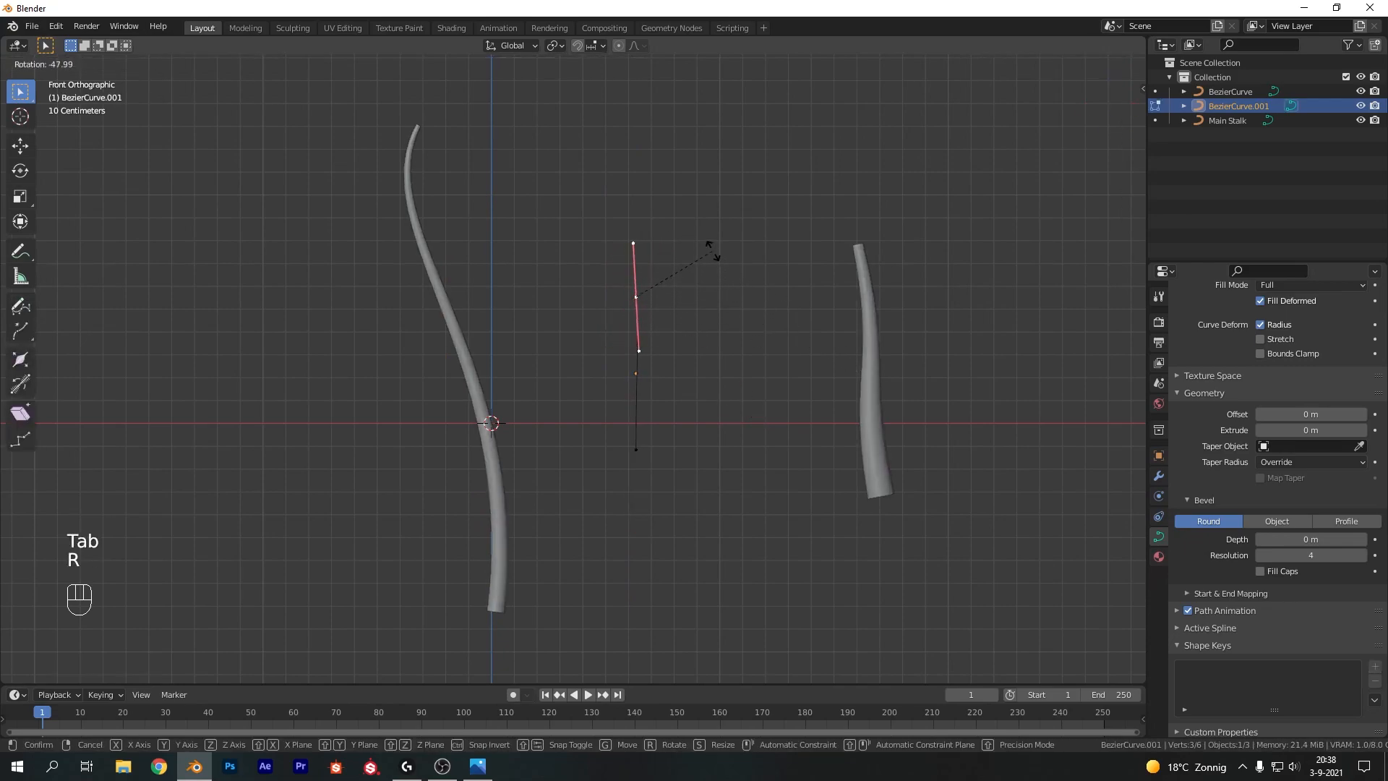
click(698, 245)
click(635, 449)
key(r)
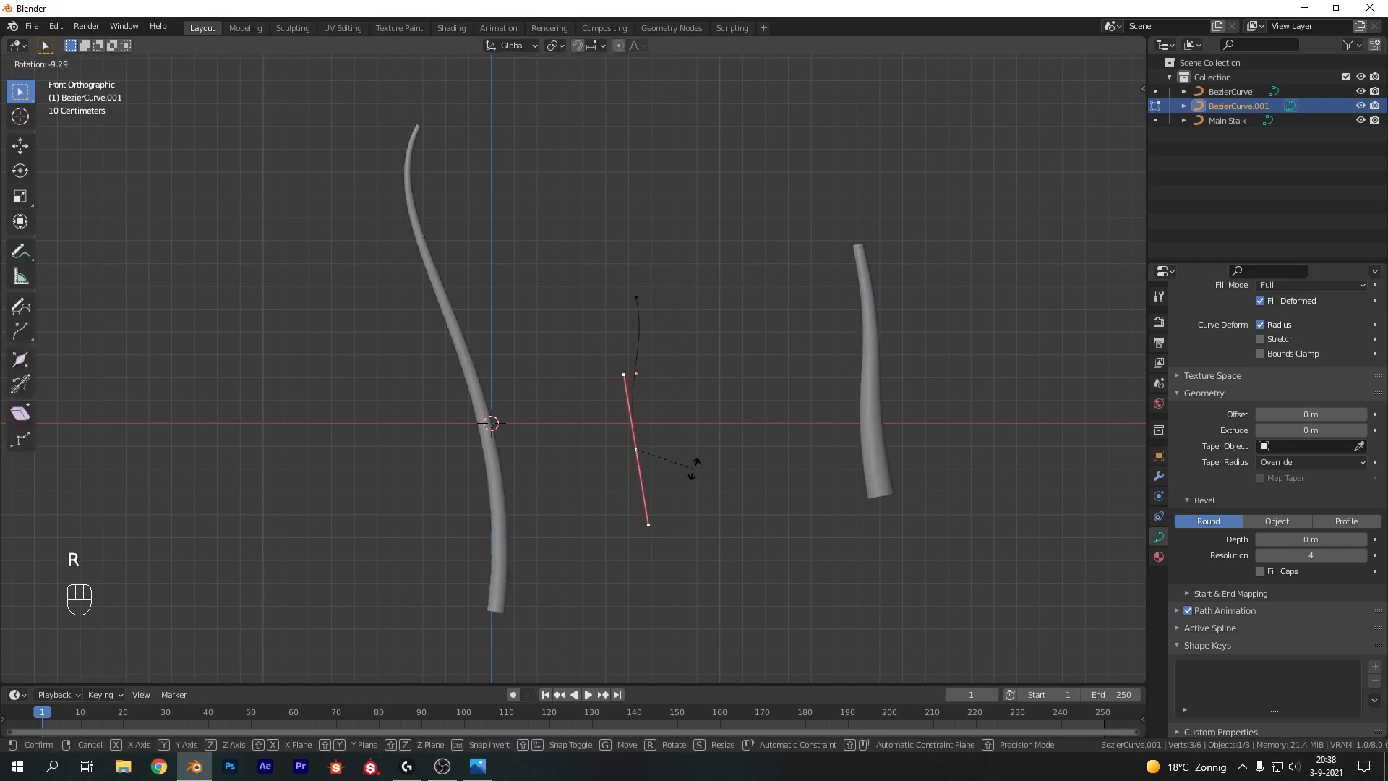
click(677, 445)
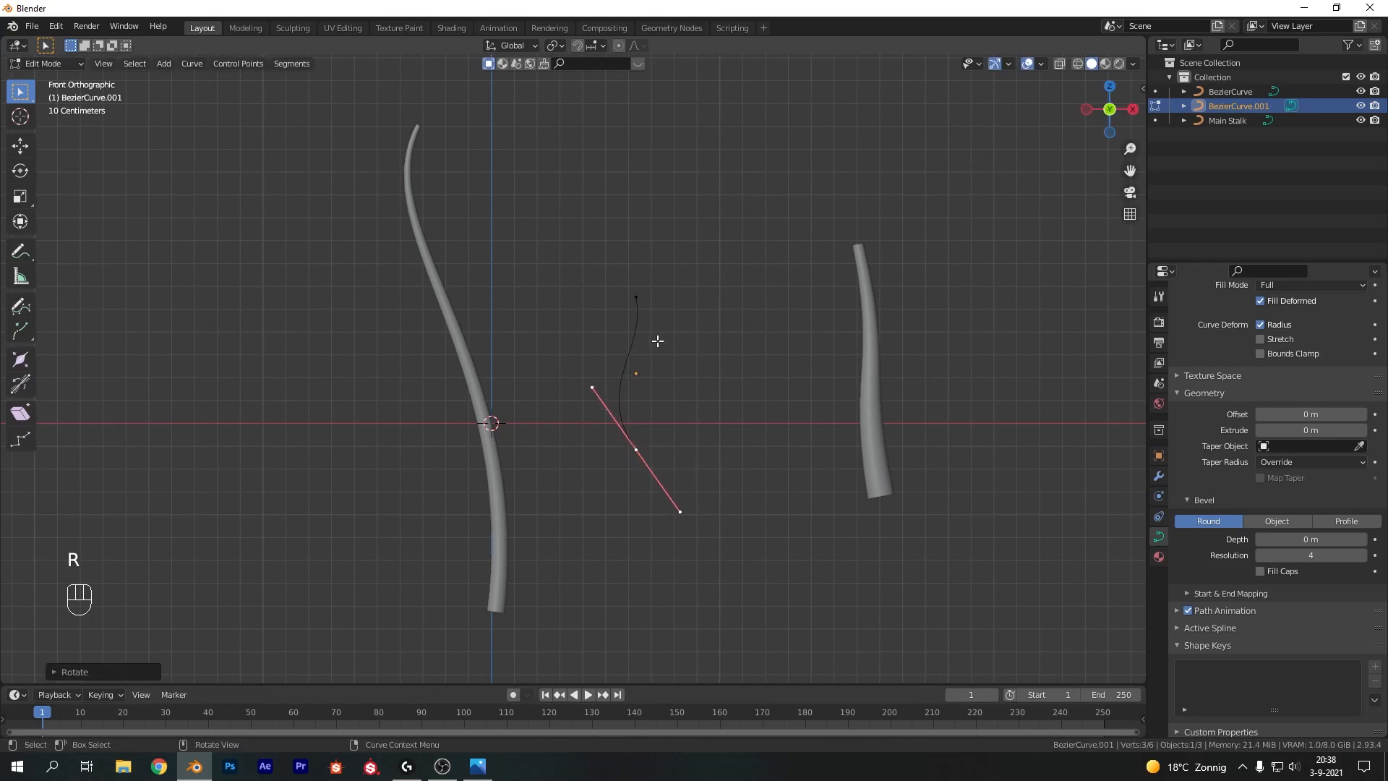
Shift the bottom control point, leave Edit Mode, and tilt the whole curve slightly
key(g)
click(705, 431)
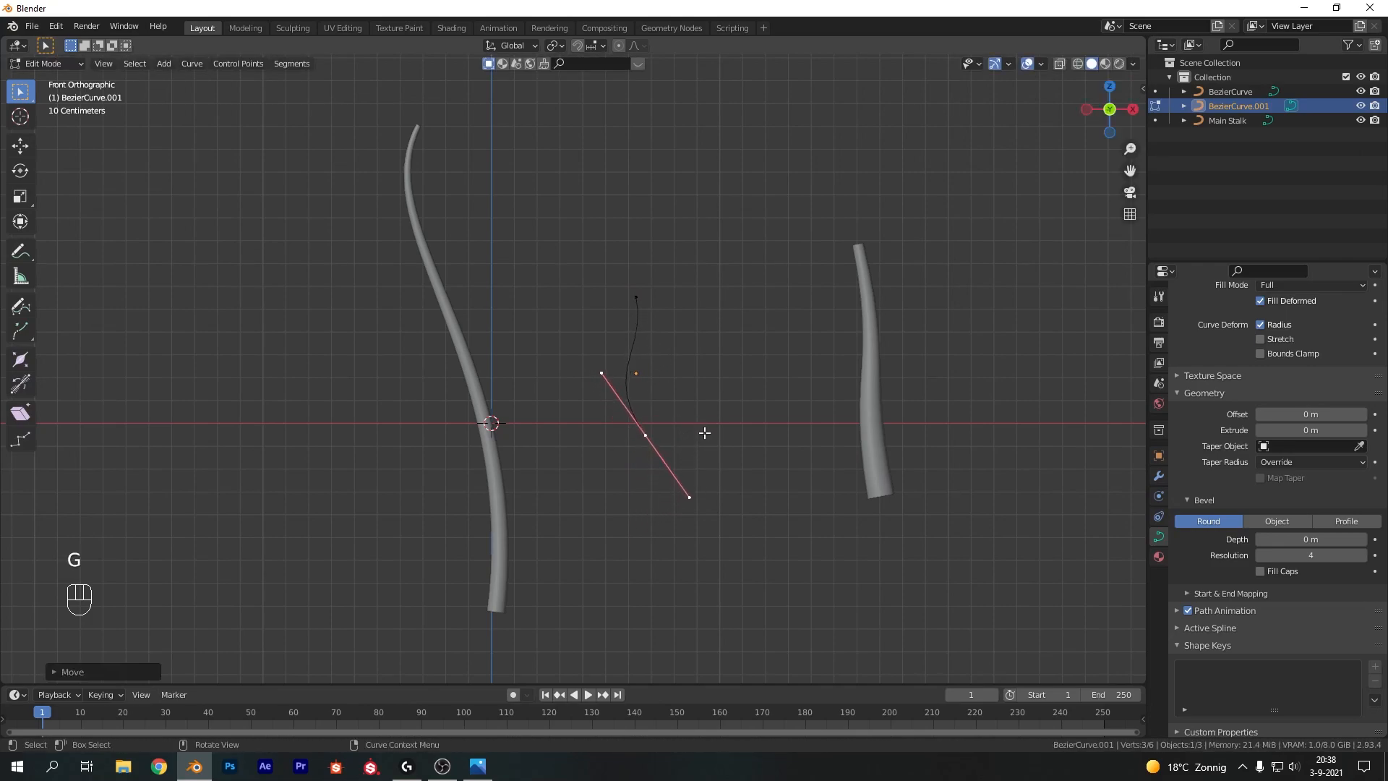
key(Tab)
click(641, 339)
key(r)
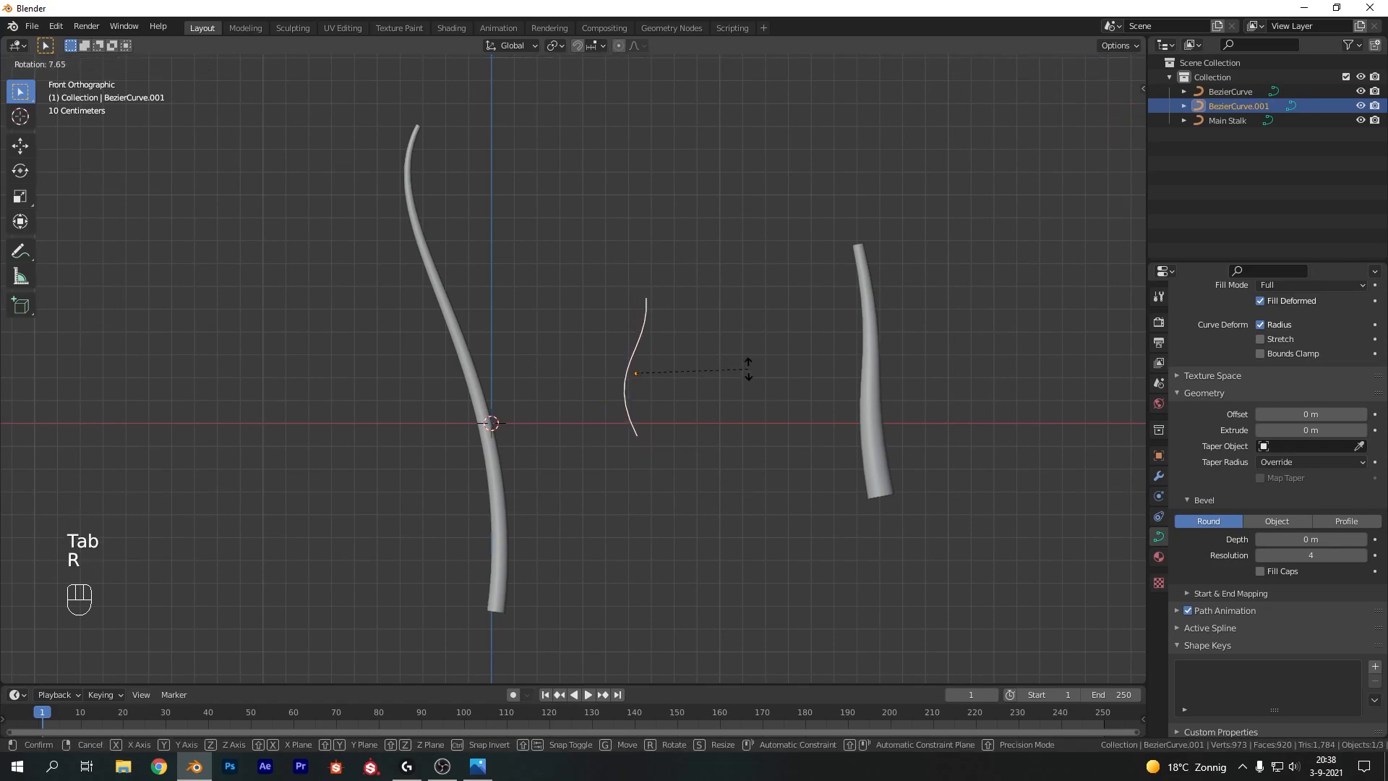
click(743, 363)
Set the new curve's bevel depth to 0.01 m
click(1315, 416)
click(1303, 541)
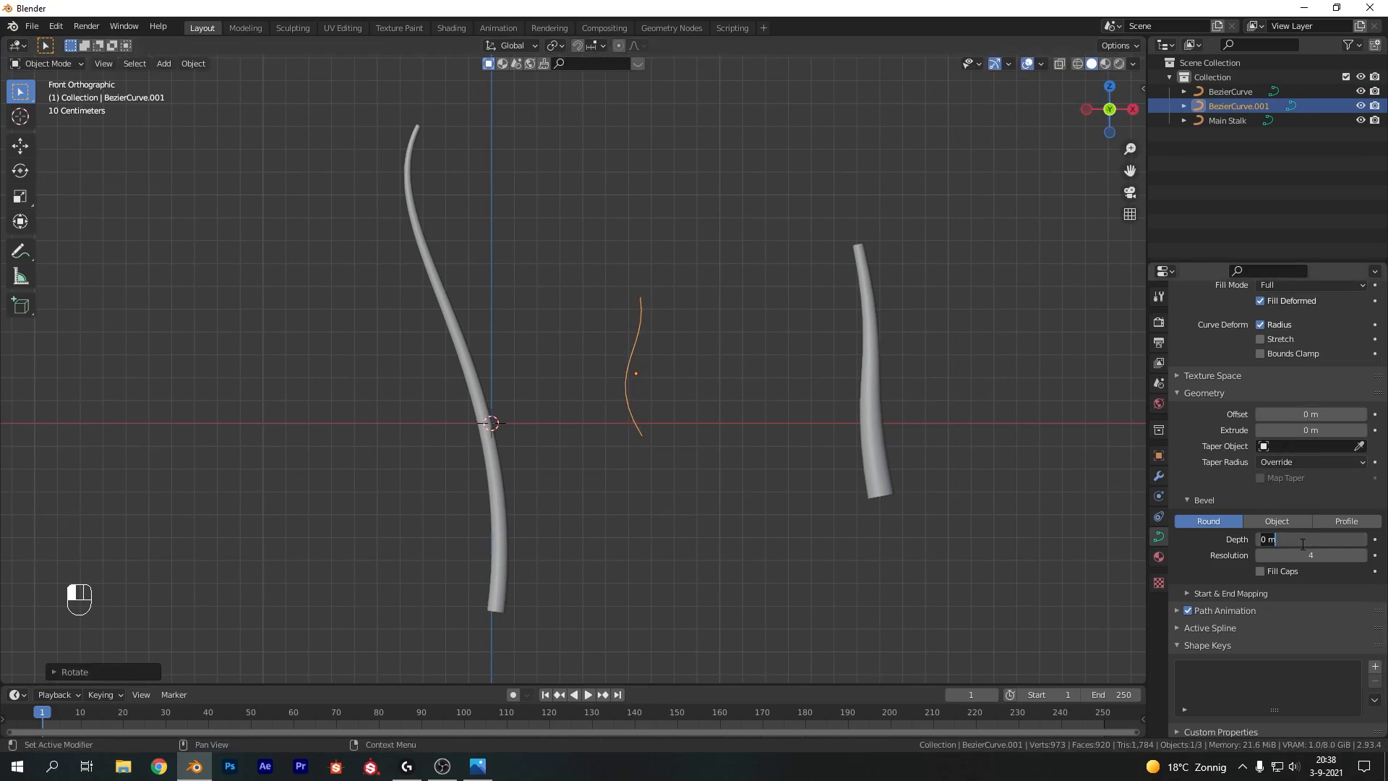
text(.01)
key(Return)
In Edit Mode, shrink the radius at the new curve's top control point to taper its tip
key(Tab)
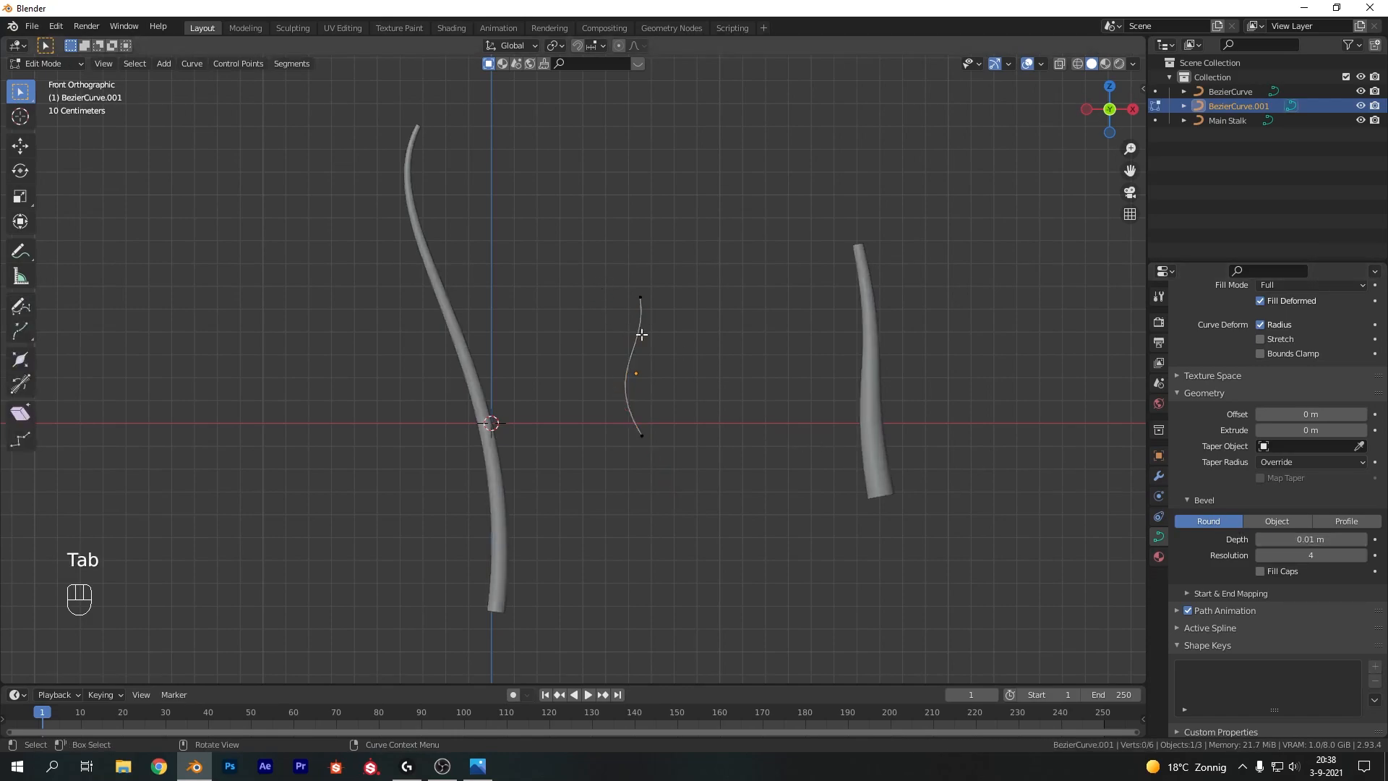
key(Tab)
scroll(657, 303, up, 4)
key(Tab)
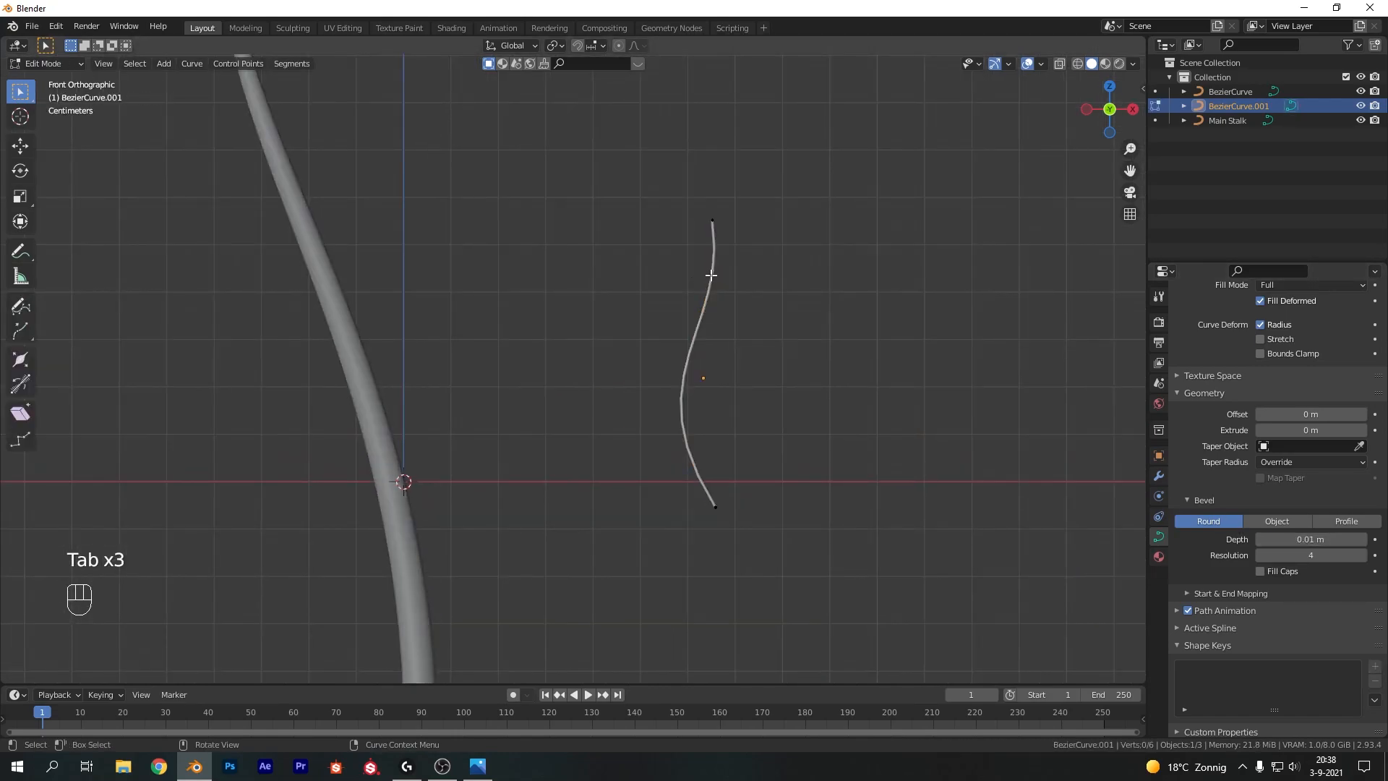
click(713, 220)
key(alt+s)
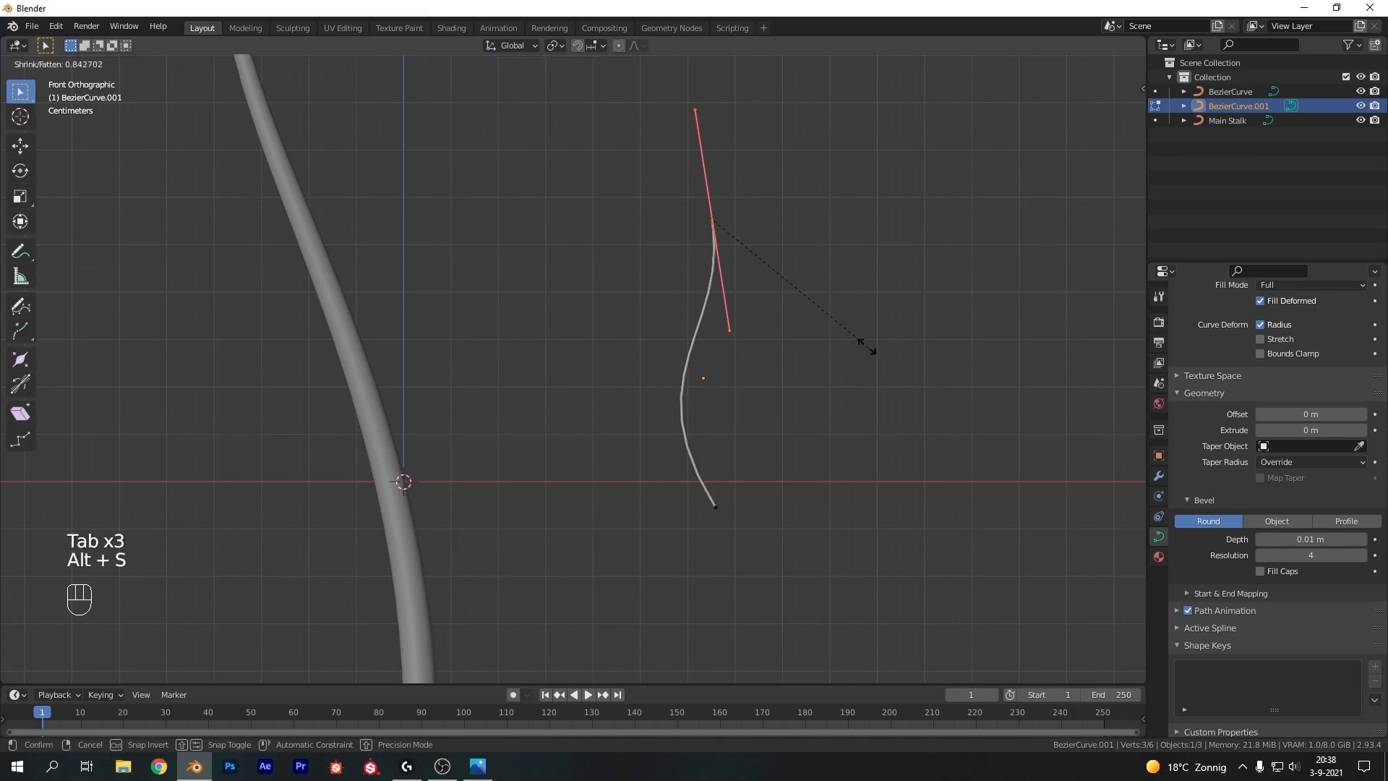
click(772, 266)
Enable Fill Caps for the new curve's bevel and return to Object Mode
click(1280, 571)
key(Tab)
scroll(875, 325, down, 3)
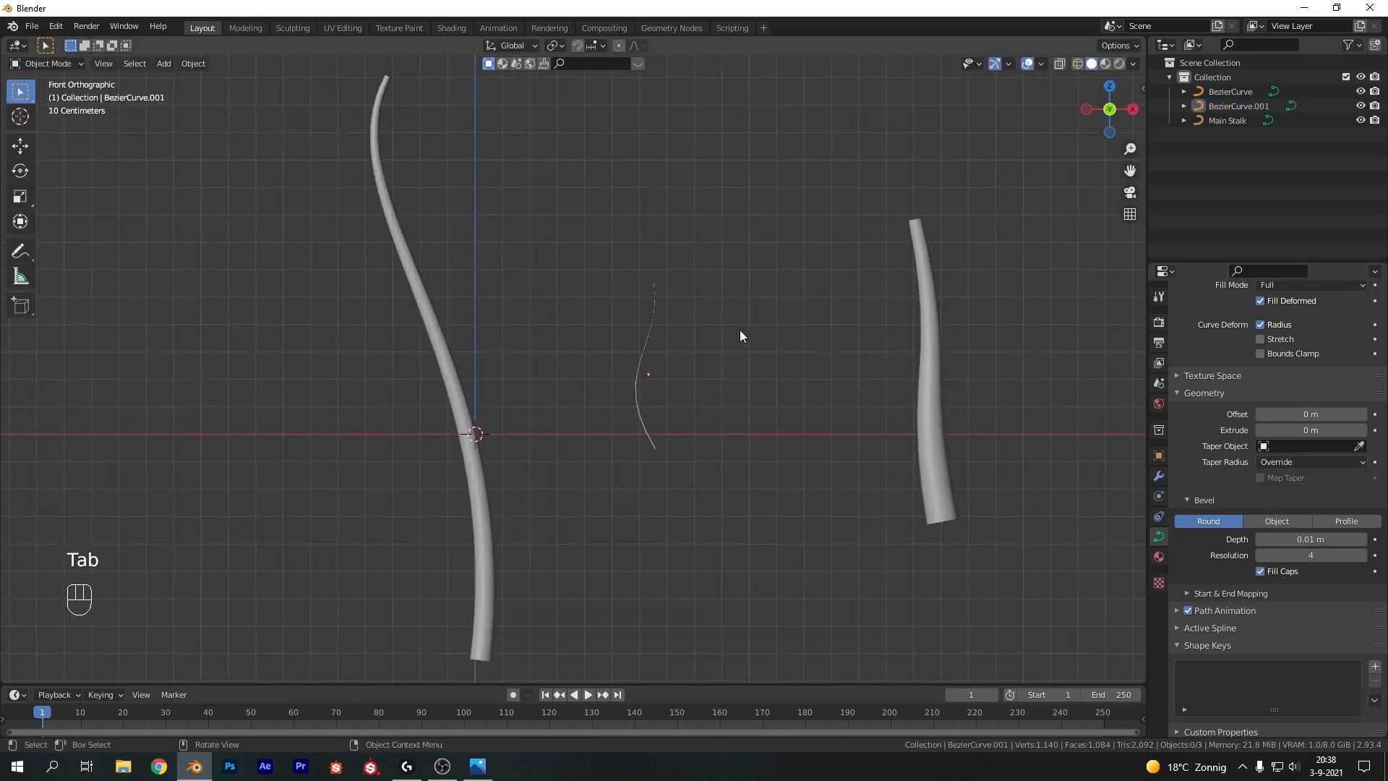
scroll(737, 329, down, 2)
click(632, 324)
click(833, 336)
click(827, 339)
Rename the first Bezier curve object to "Flower Stalk"
double_click(1229, 91)
text(Flower Stalk)
key(Return)
Rename the new thin curve object to "Flower Heart Hair"
double_click(1229, 91)
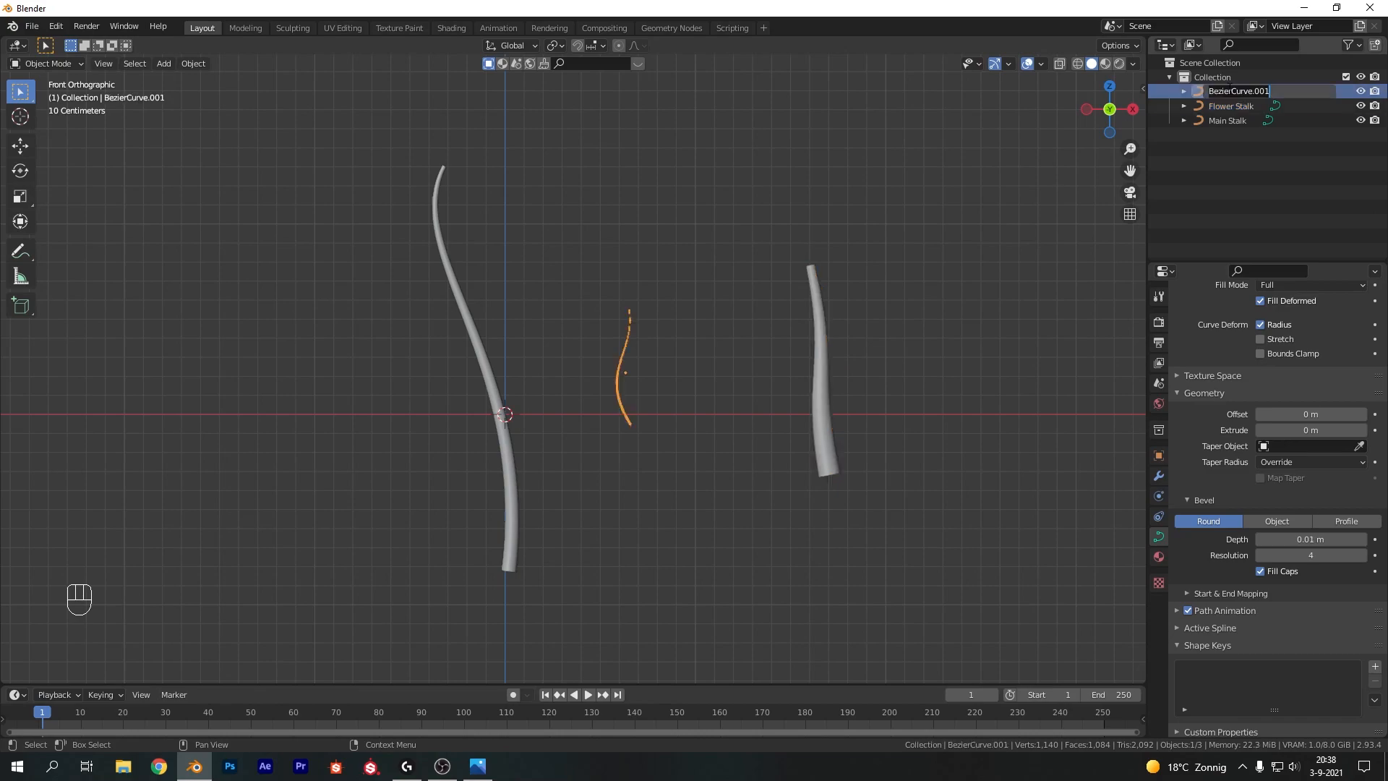
text(Fl)
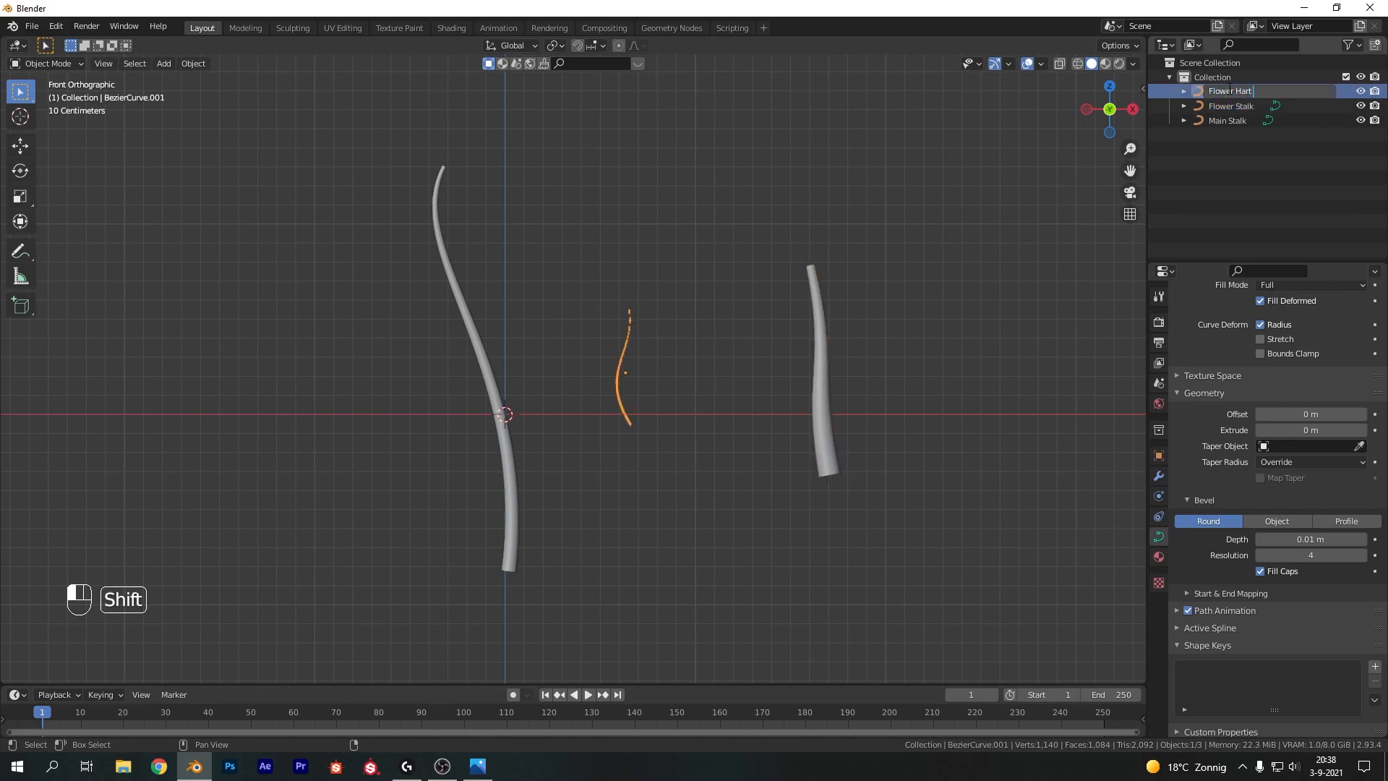
text(ower Hart)
key(BackSpace)
key(BackSpace)
text(rt Hair)
key(Return)
Select all three curves and move them about 4.9 m along X, away from the origin
scroll(941, 345, down, 2)
drag(910, 311, 648, 392)
drag(865, 296, 470, 394)
scroll(618, 345, down, 3)
key(g)
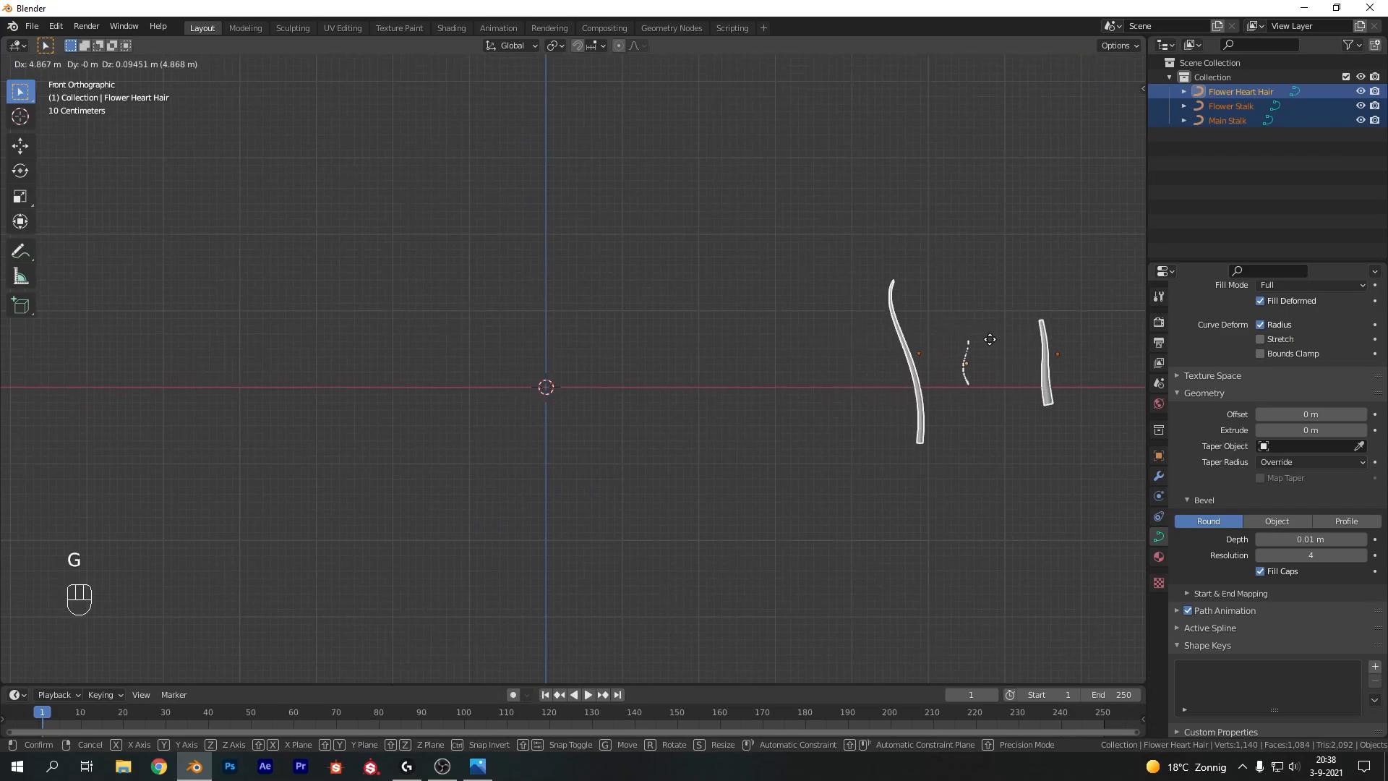
click(990, 338)
click(972, 336)
Add an ico sphere with 4 subdivisions and shade it smooth
scroll(991, 414, up, 3)
key(shift+a)
mouse_move(551, 360)
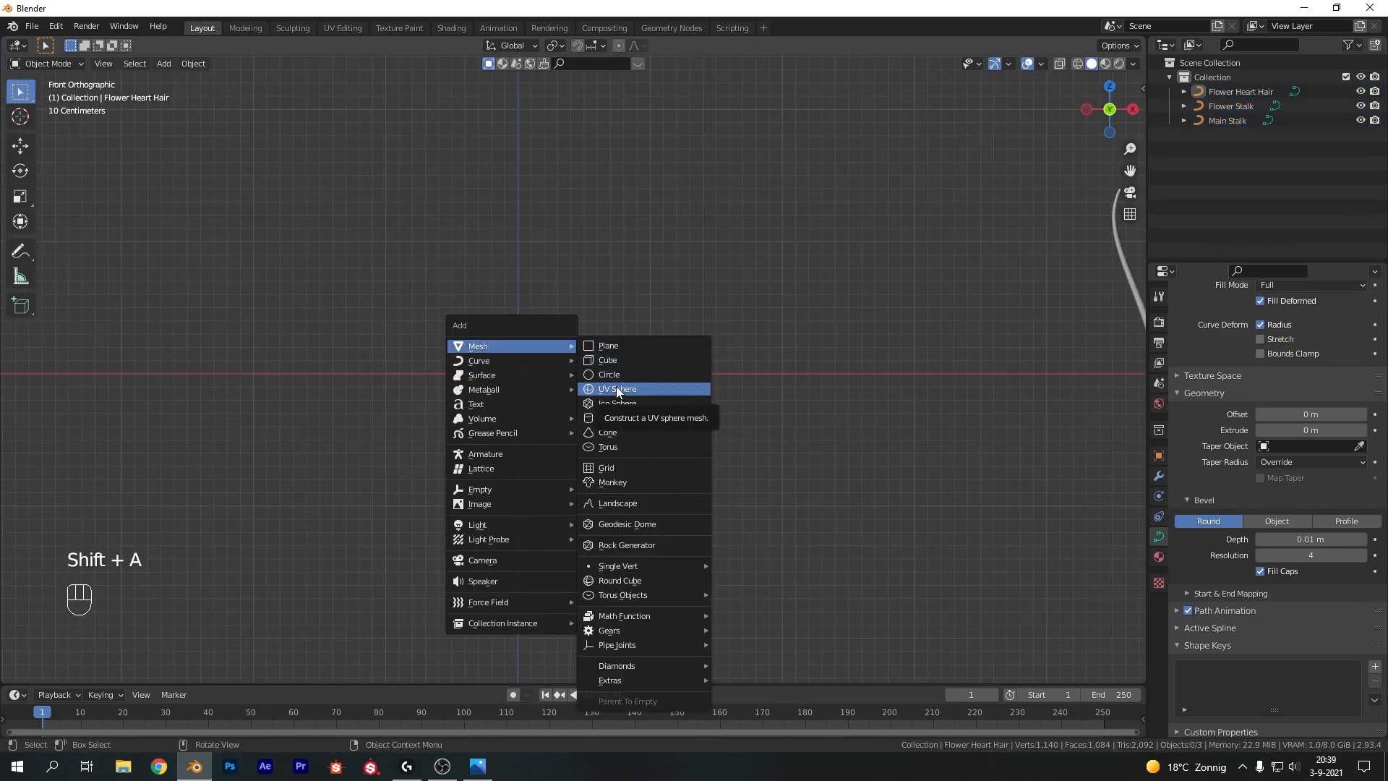
click(627, 404)
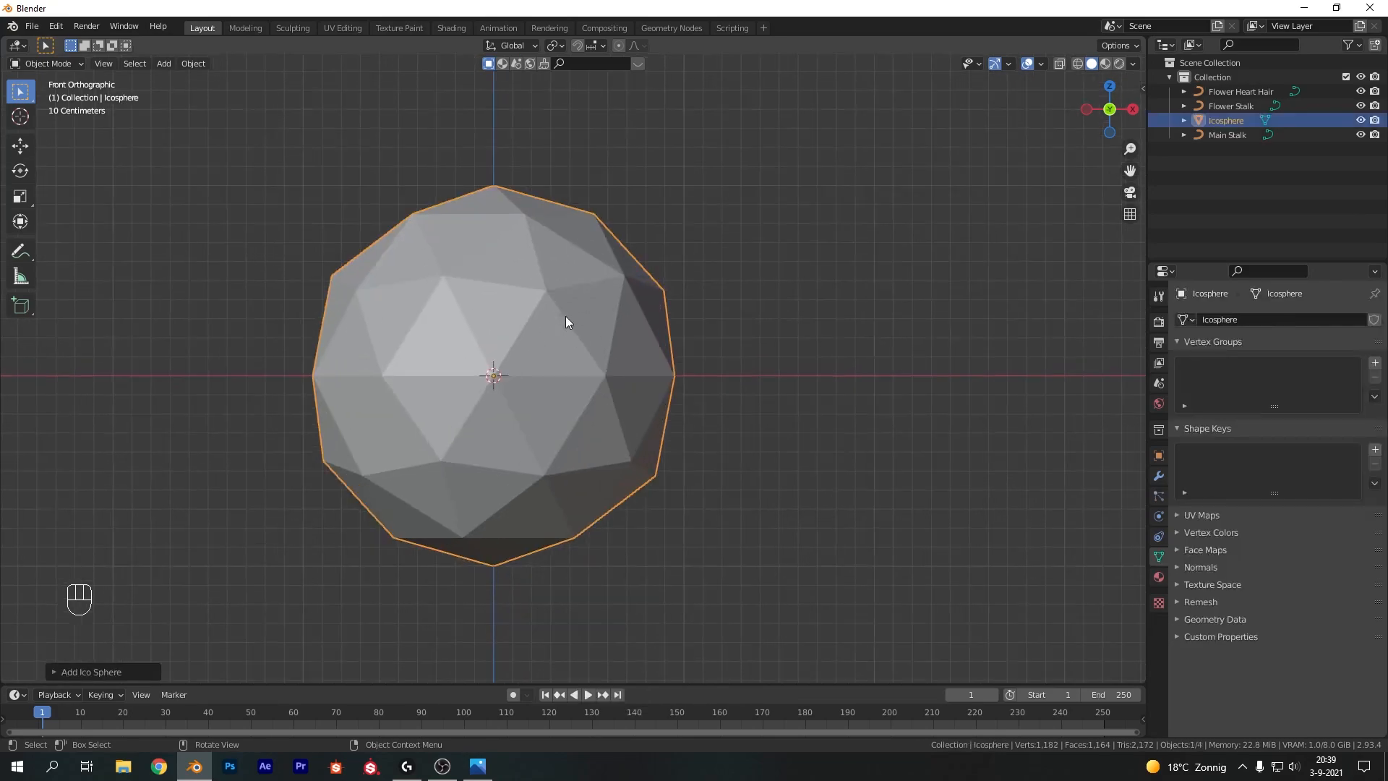
click(94, 671)
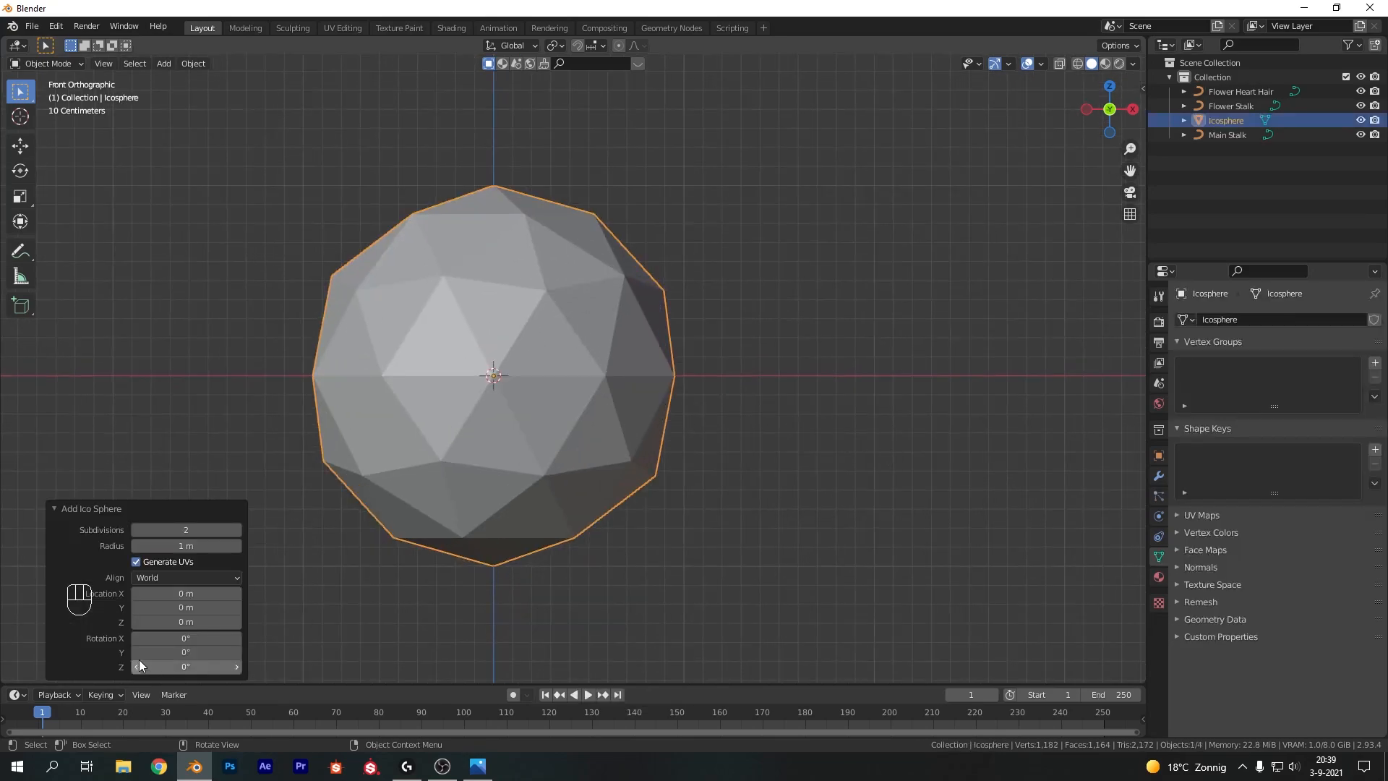
click(237, 530)
click(237, 531)
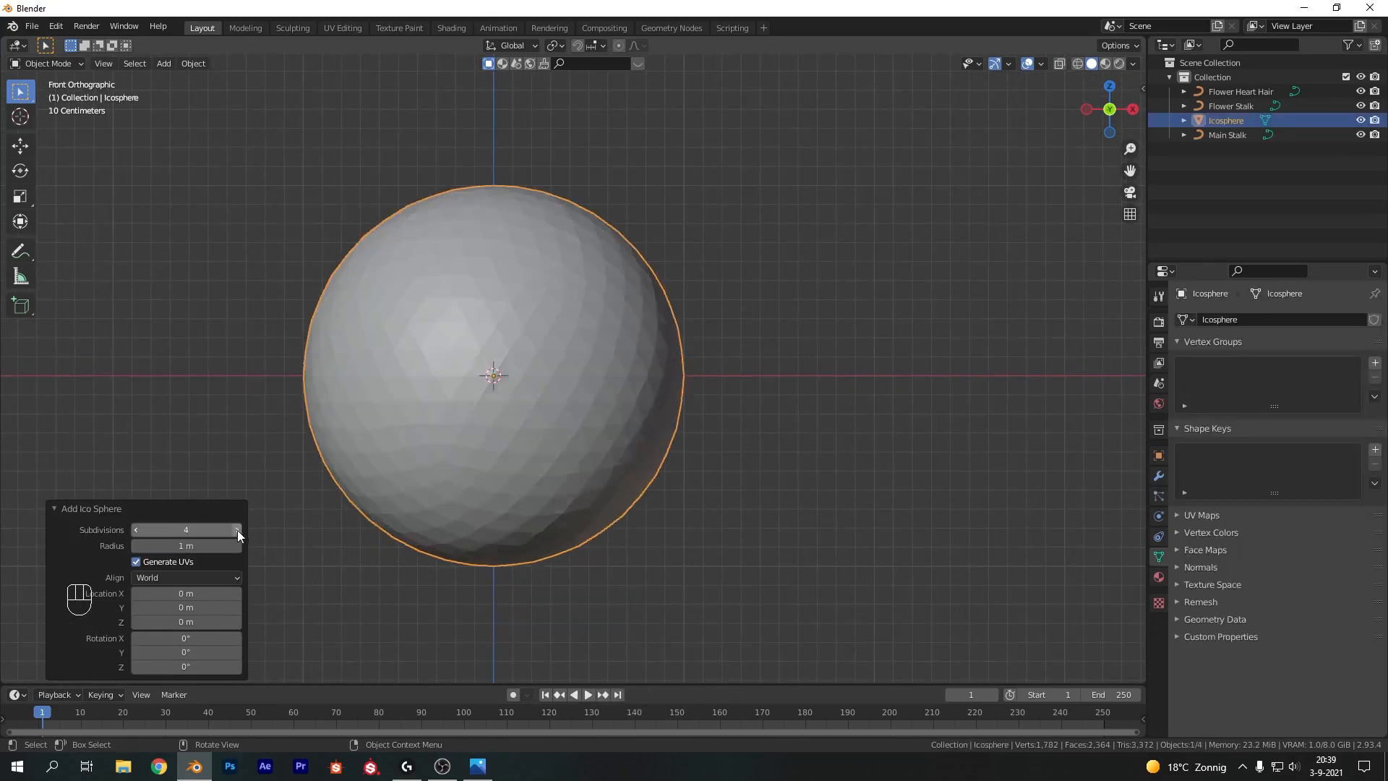
right_click(499, 432)
click(499, 432)
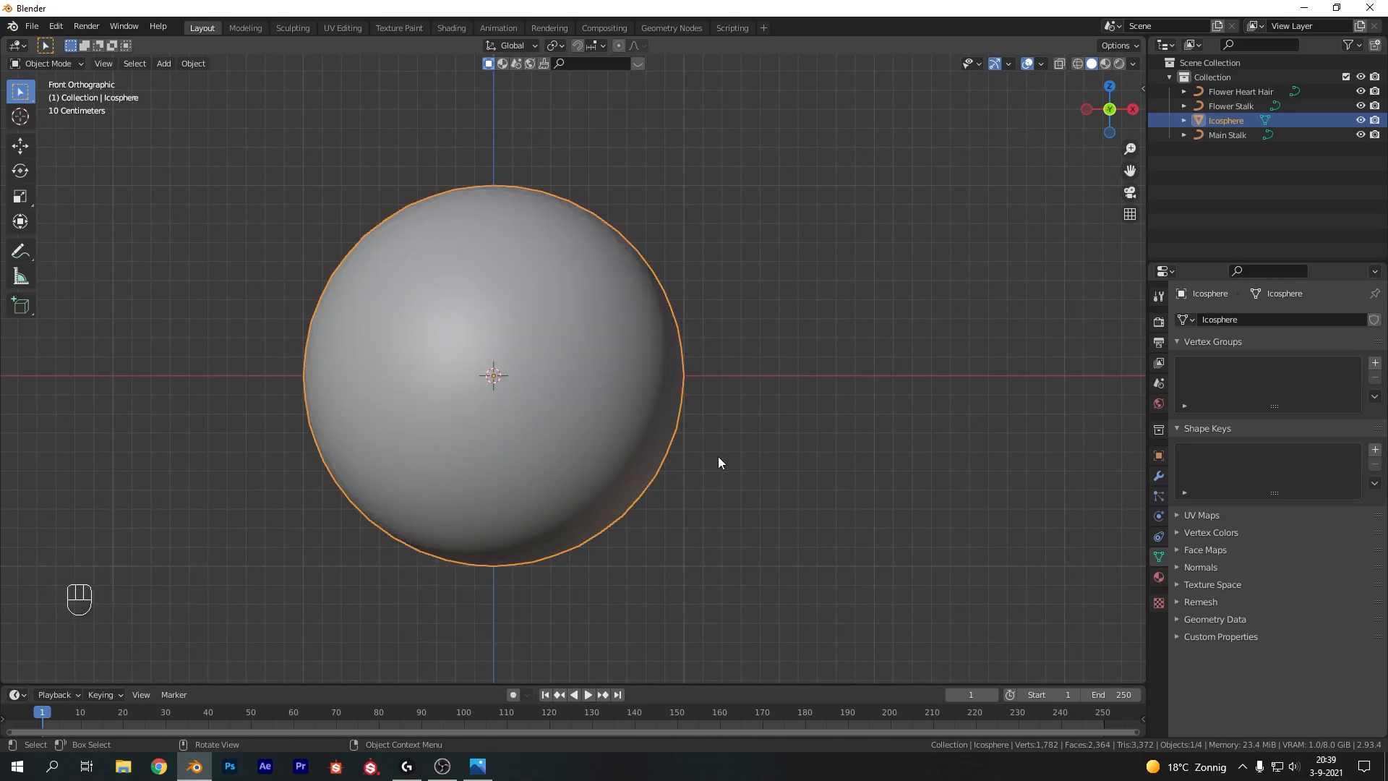
In Edit Mode with wireframe display, delete the vertices of the sphere's lower half
key(Tab)
key(z)
click(527, 445)
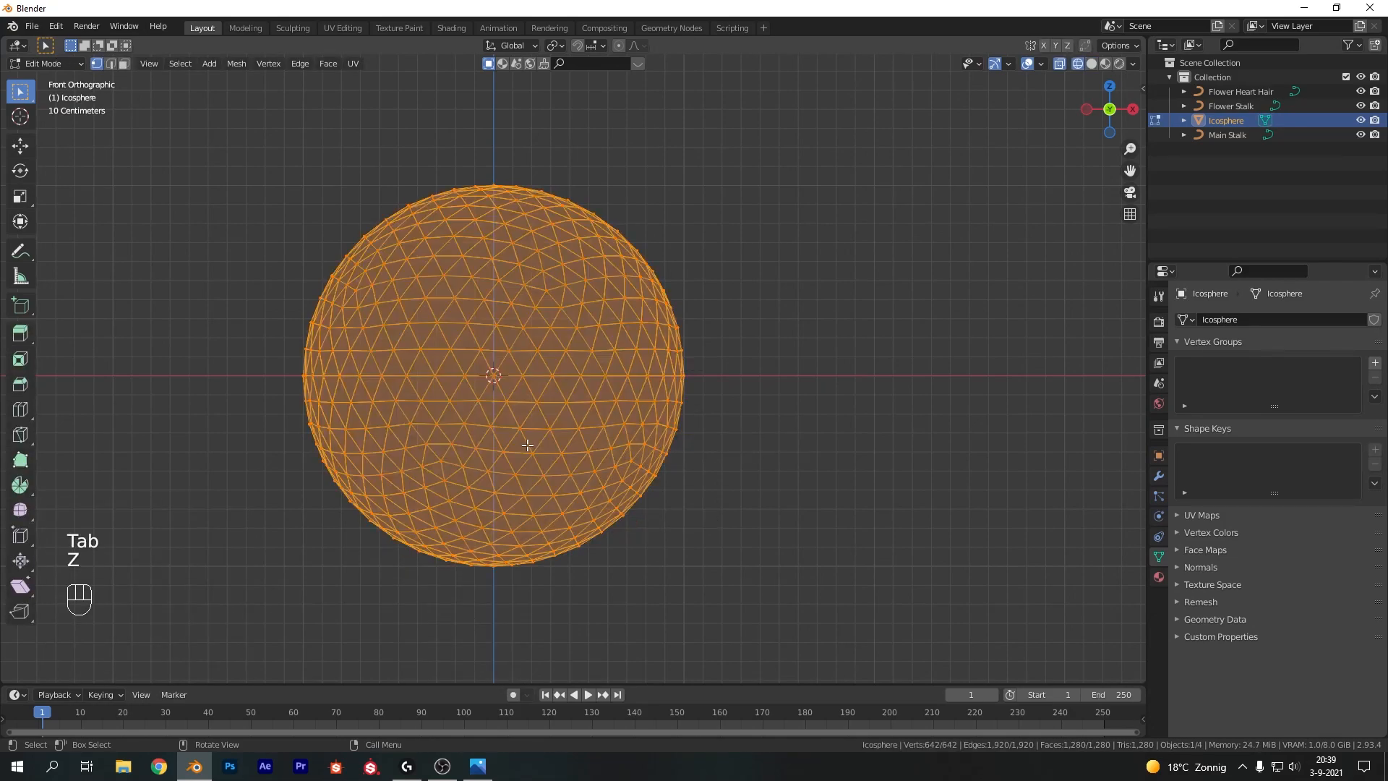
click(673, 533)
shift+middle_drag(672, 531, 719, 468)
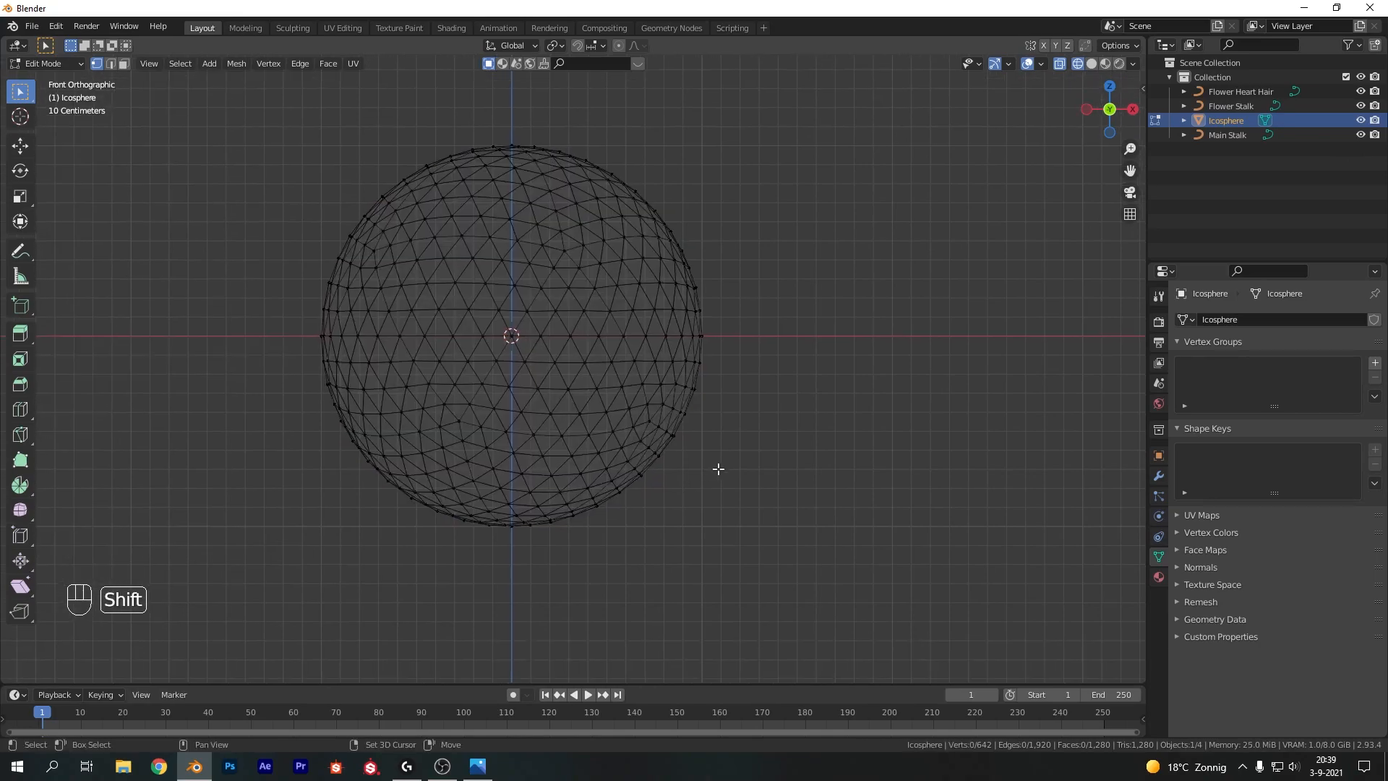
key(b)
drag(258, 562, 786, 342)
key(x)
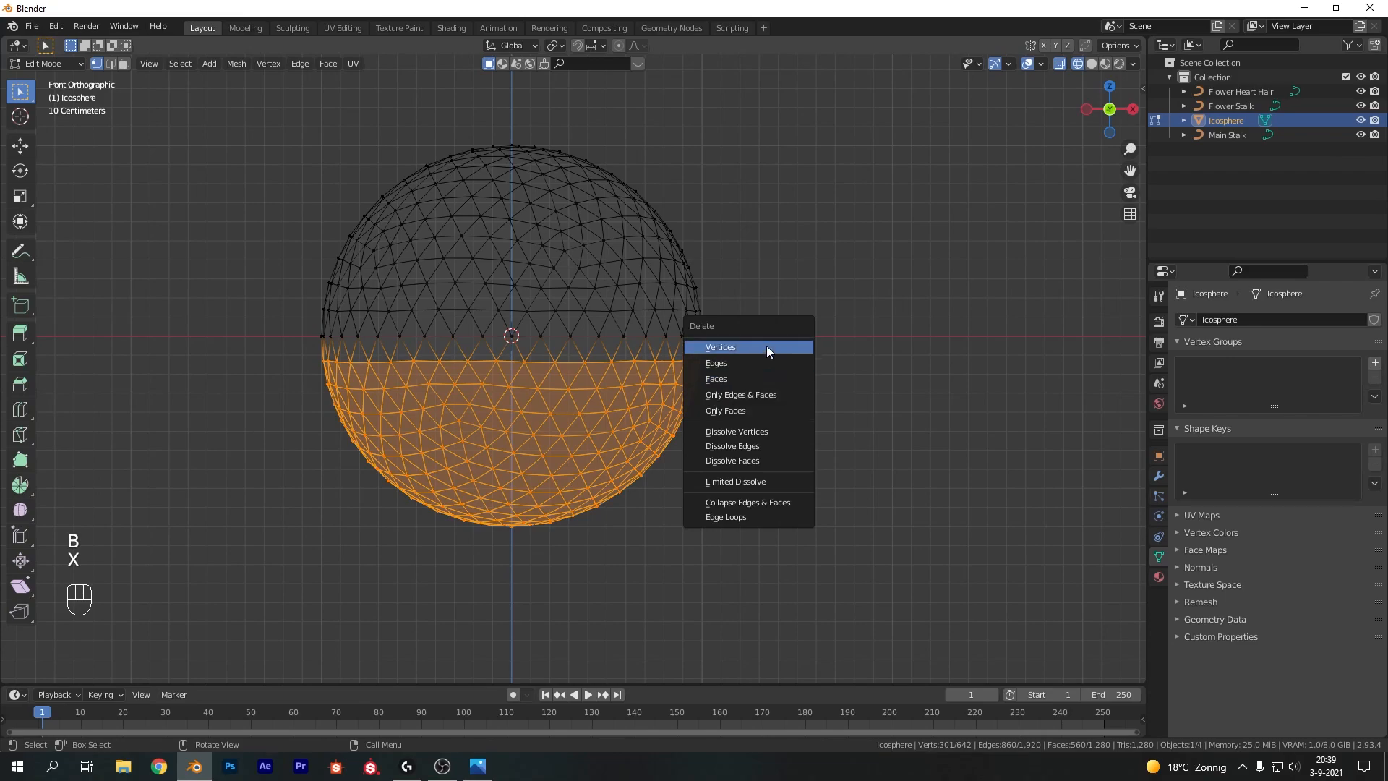
click(766, 362)
Delete the remaining vertices below the equator to leave a dome, and return to Object Mode
drag(264, 407, 796, 340)
key(x)
click(761, 330)
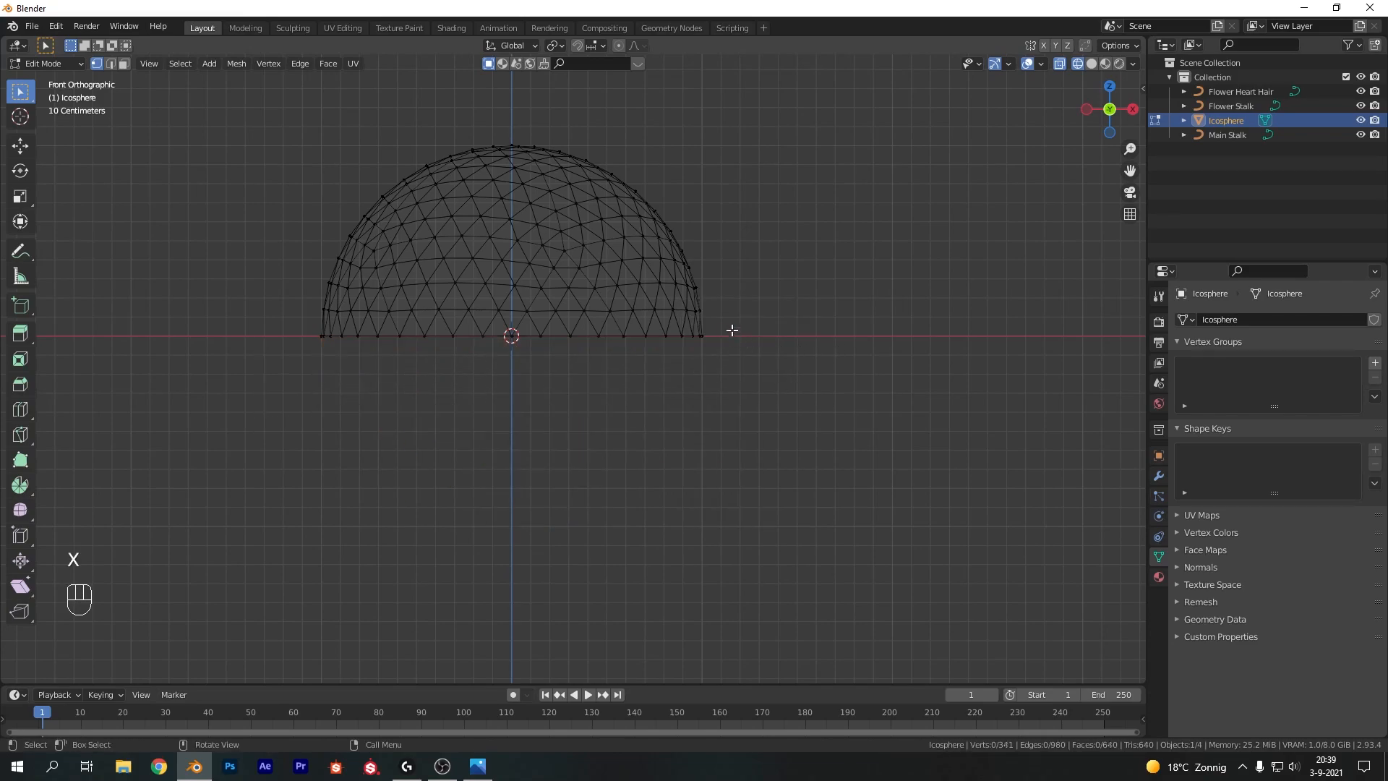
mouse_move(619, 217)
middle_down()
mouse_move(791, 282)
mouse_move(735, 292)
mouse_move(1075, 372)
middle_up()
key(Tab)
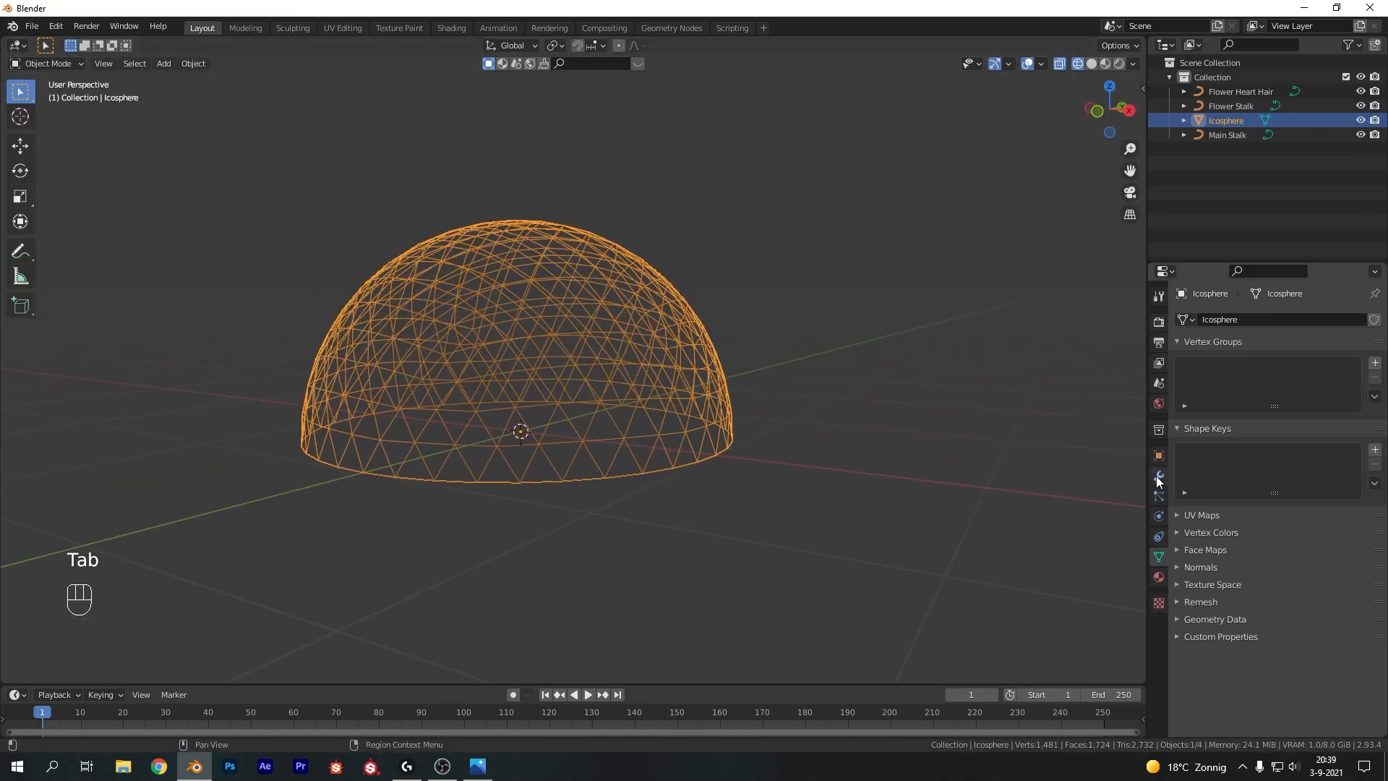
Switch back to solid shading and add a Displace modifier to the dome
key(z)
click(978, 448)
shift+middle_drag(862, 384, 637, 409)
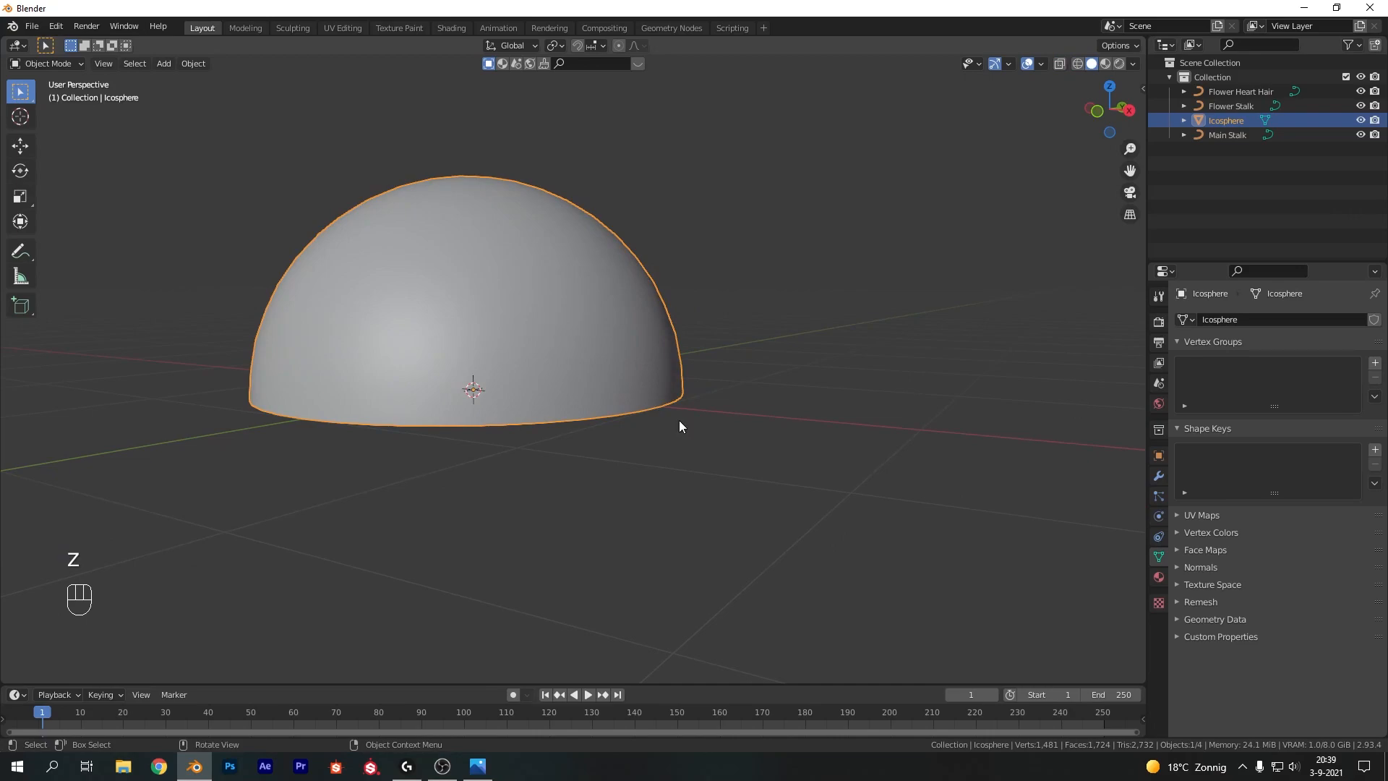
click(1159, 476)
click(1224, 319)
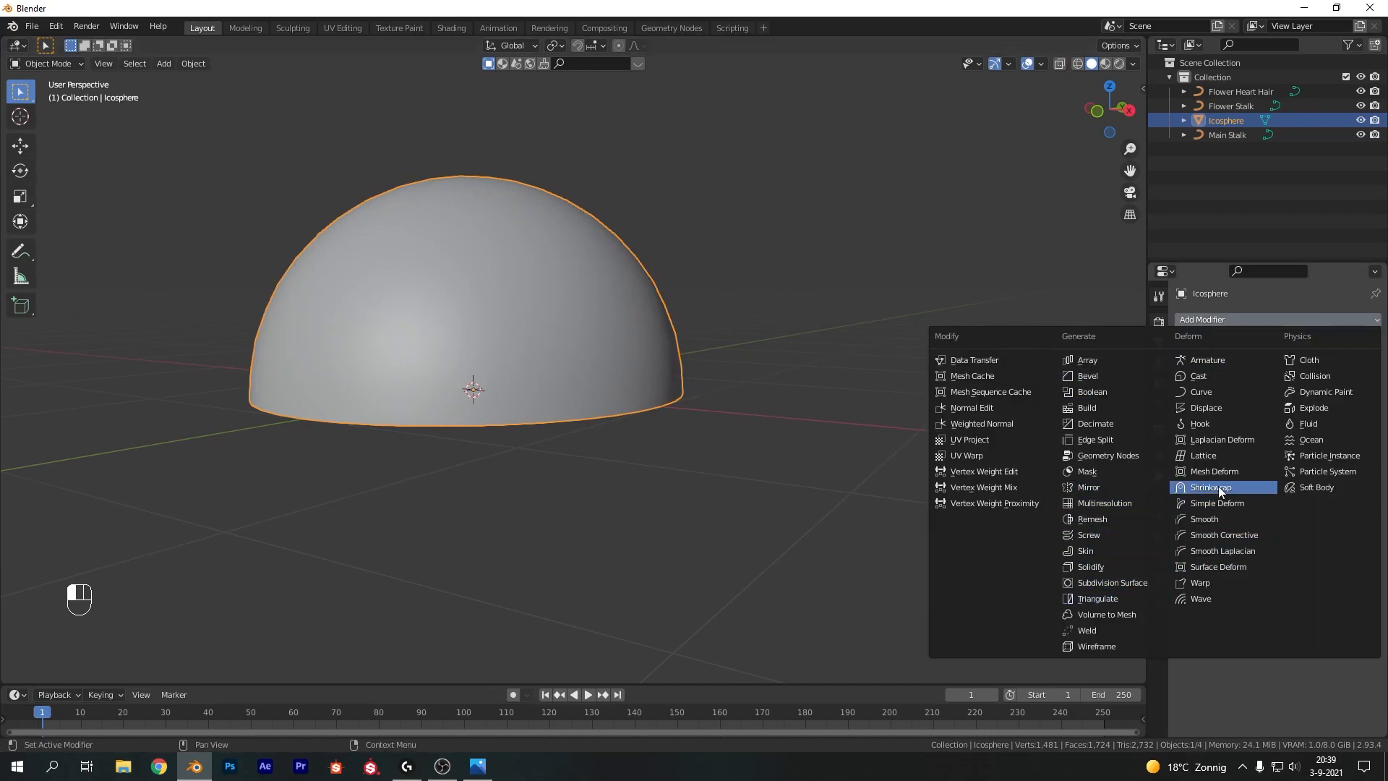
click(1213, 409)
Create a new texture for the Displace modifier and set its type to Clouds
click(1273, 364)
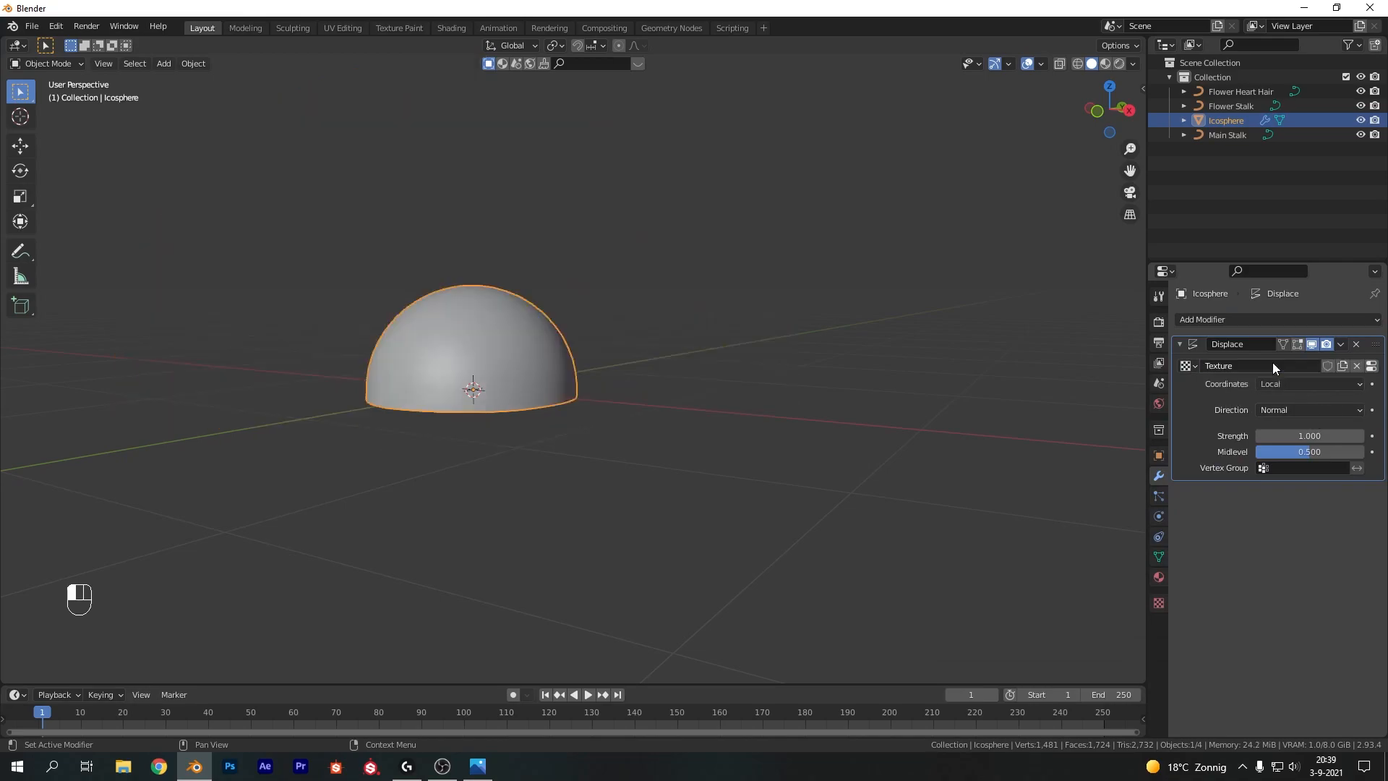
click(1372, 366)
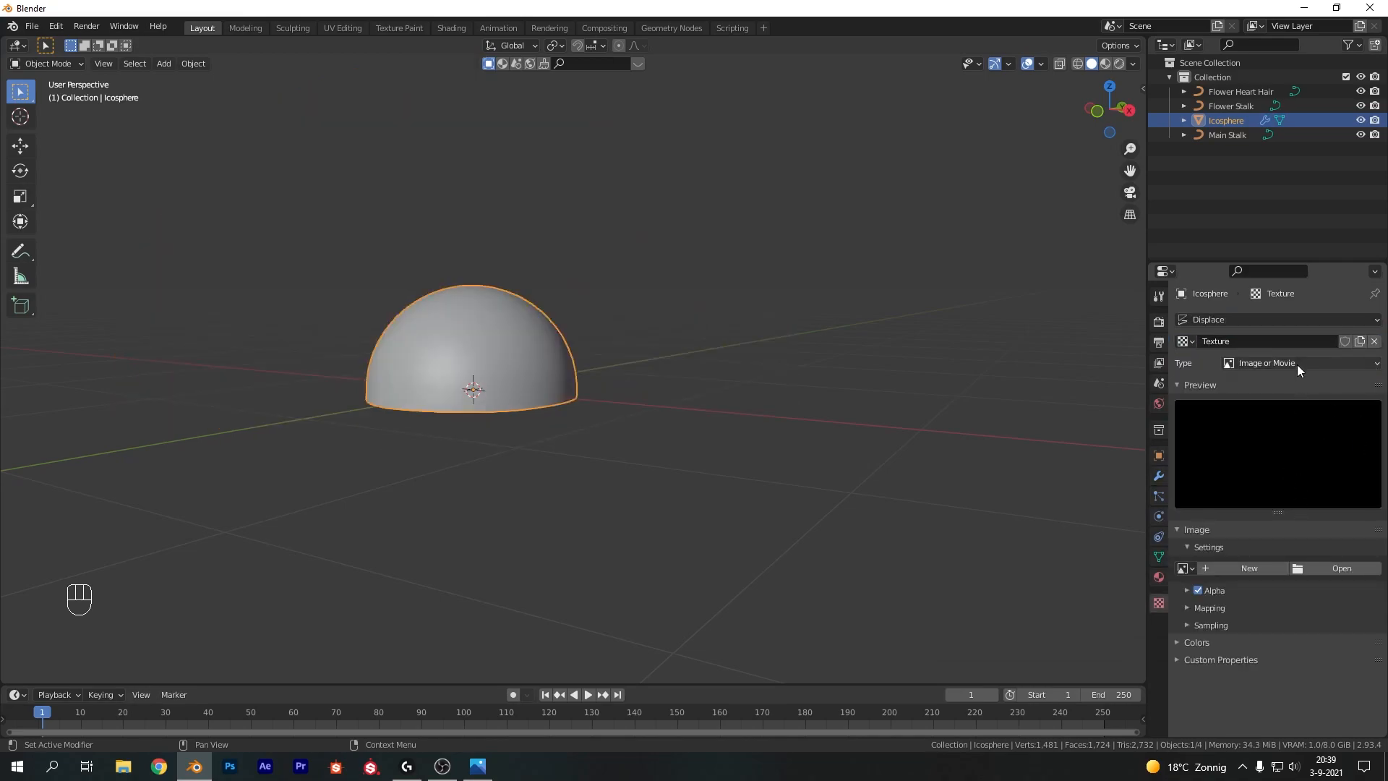
click(1276, 360)
click(1276, 361)
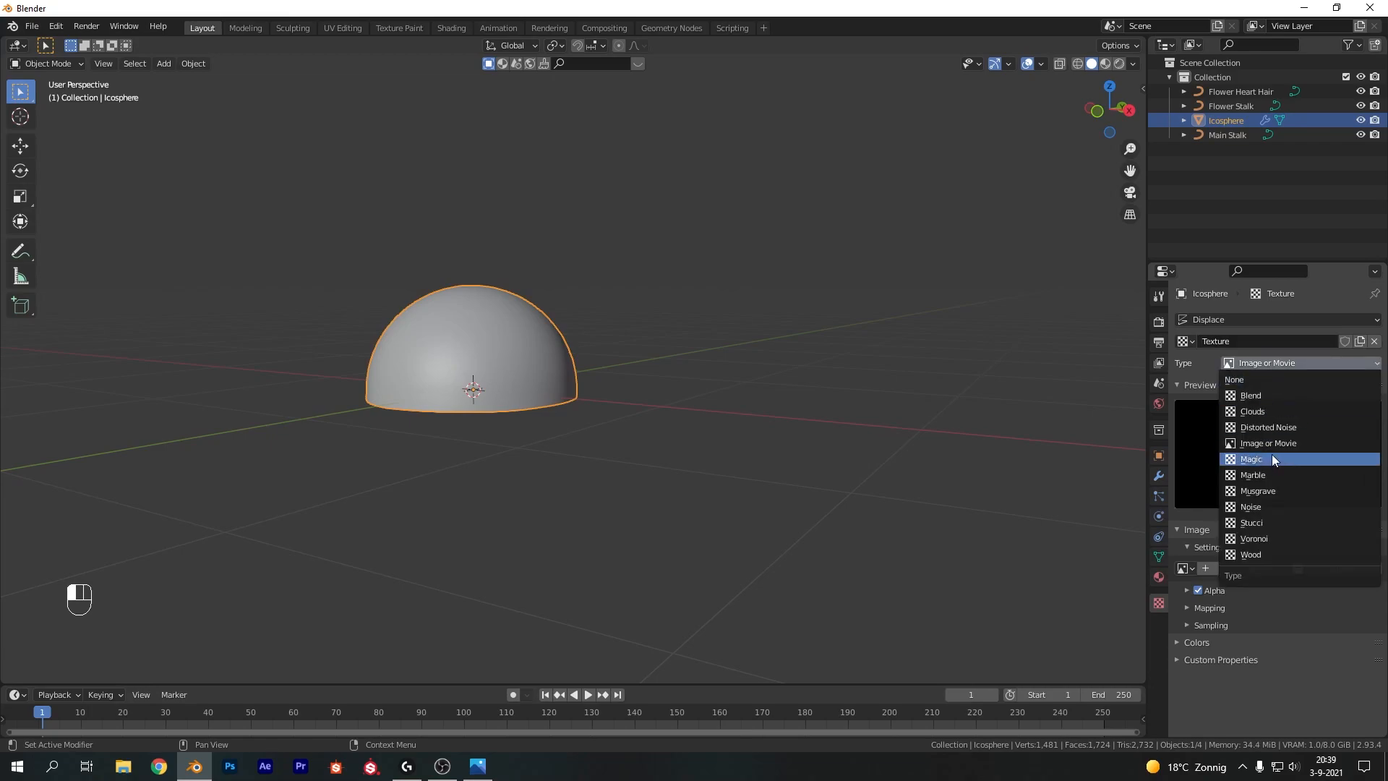
click(1274, 505)
click(1276, 363)
click(1277, 413)
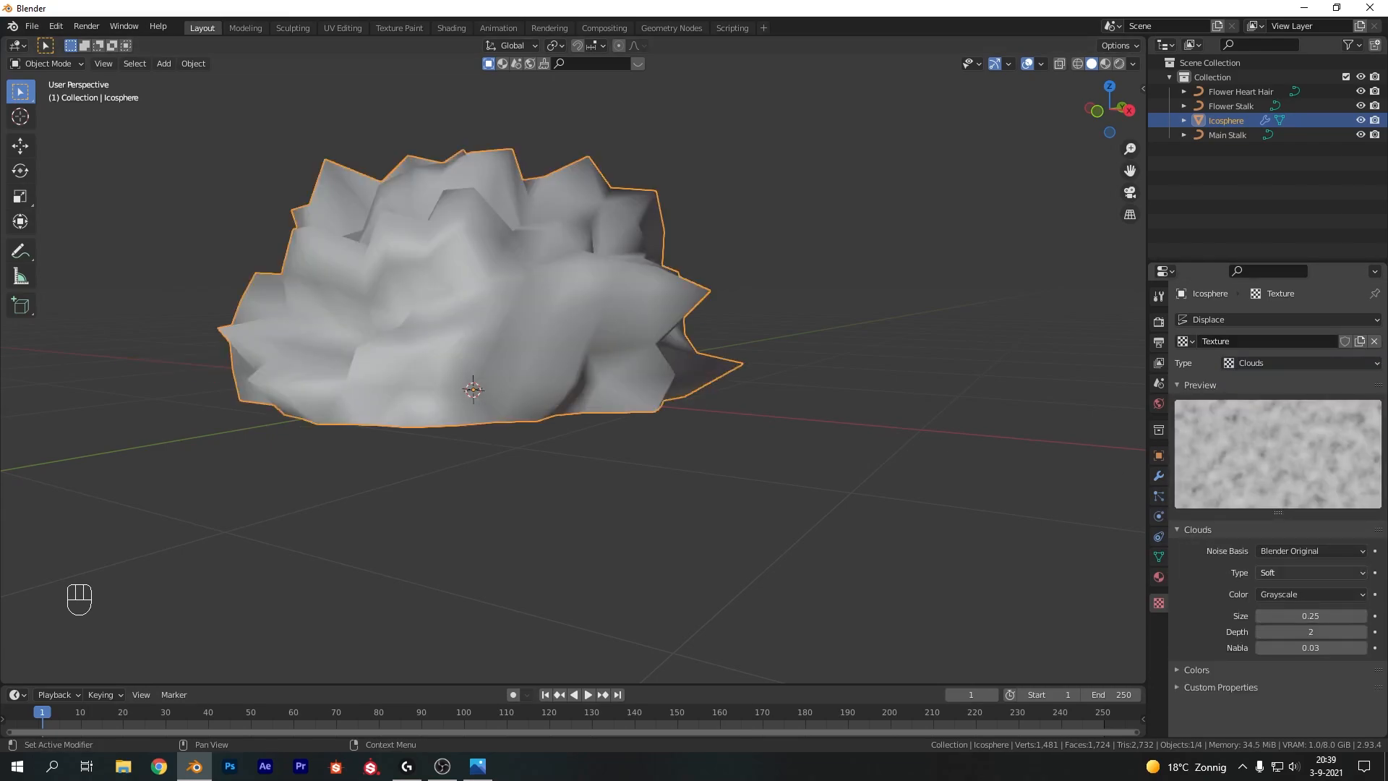
Set the Clouds texture size to 0.07
drag(1299, 616, 1269, 615)
click(863, 429)
middle_drag(788, 373, 536, 320)
click(549, 324)
right_click(580, 323)
click(591, 323)
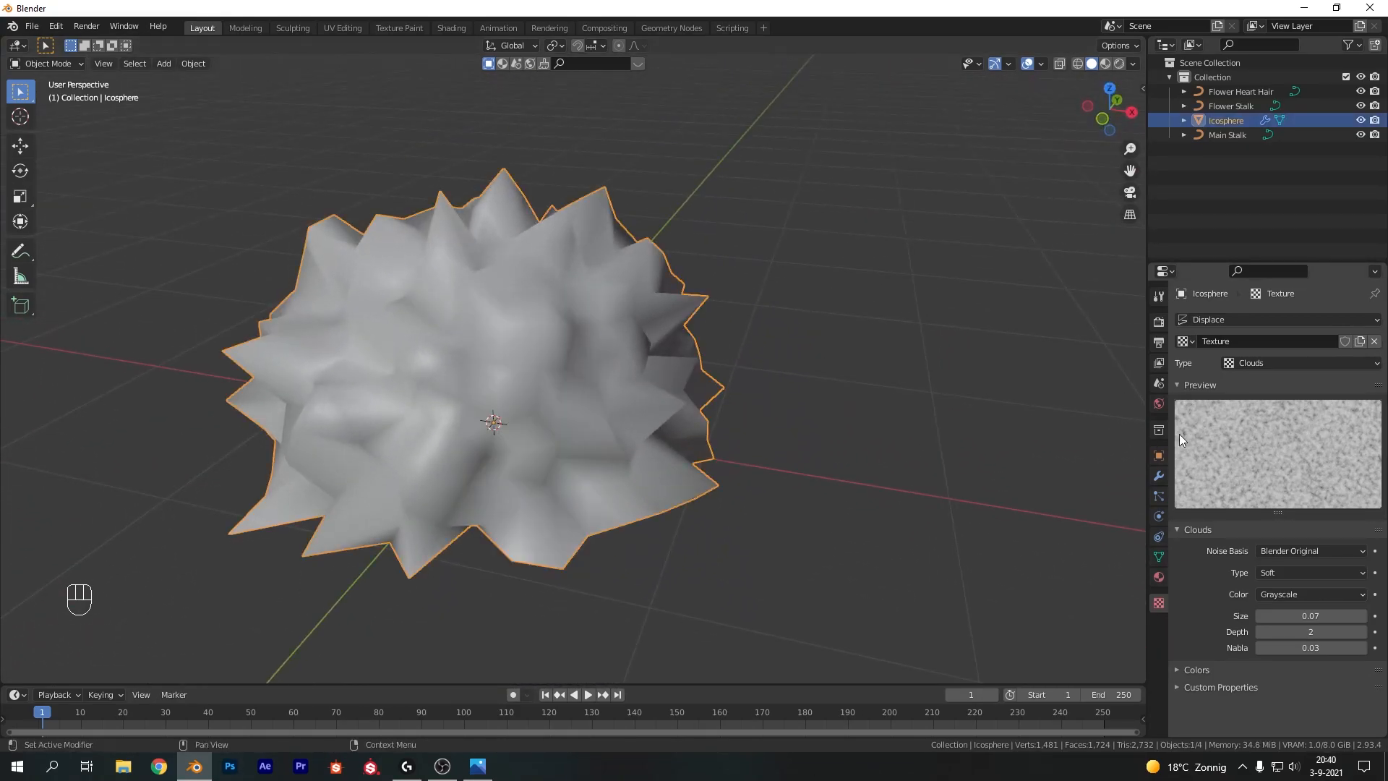
Add a Subdivision Surface modifier to the dome with viewport levels set to 2
click(1160, 475)
click(1246, 319)
click(1107, 583)
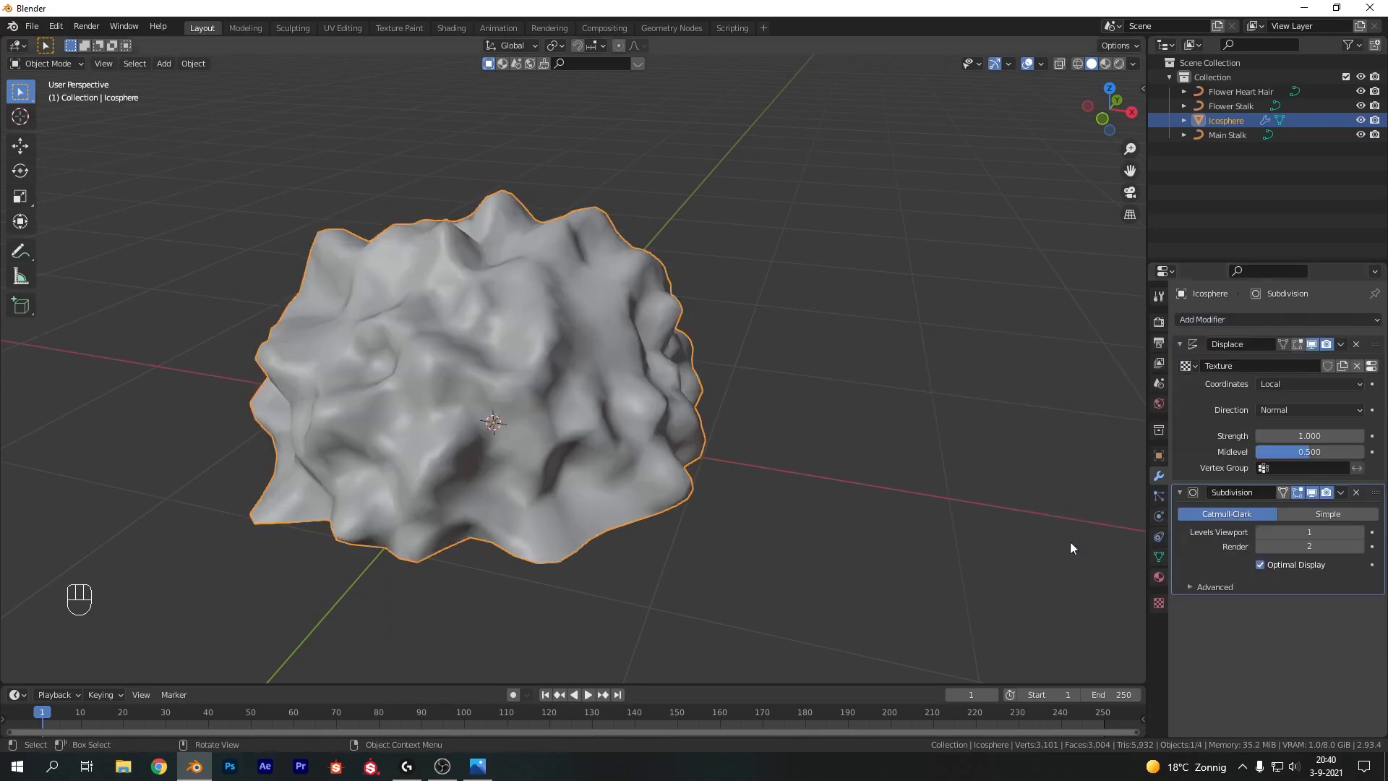
click(1361, 533)
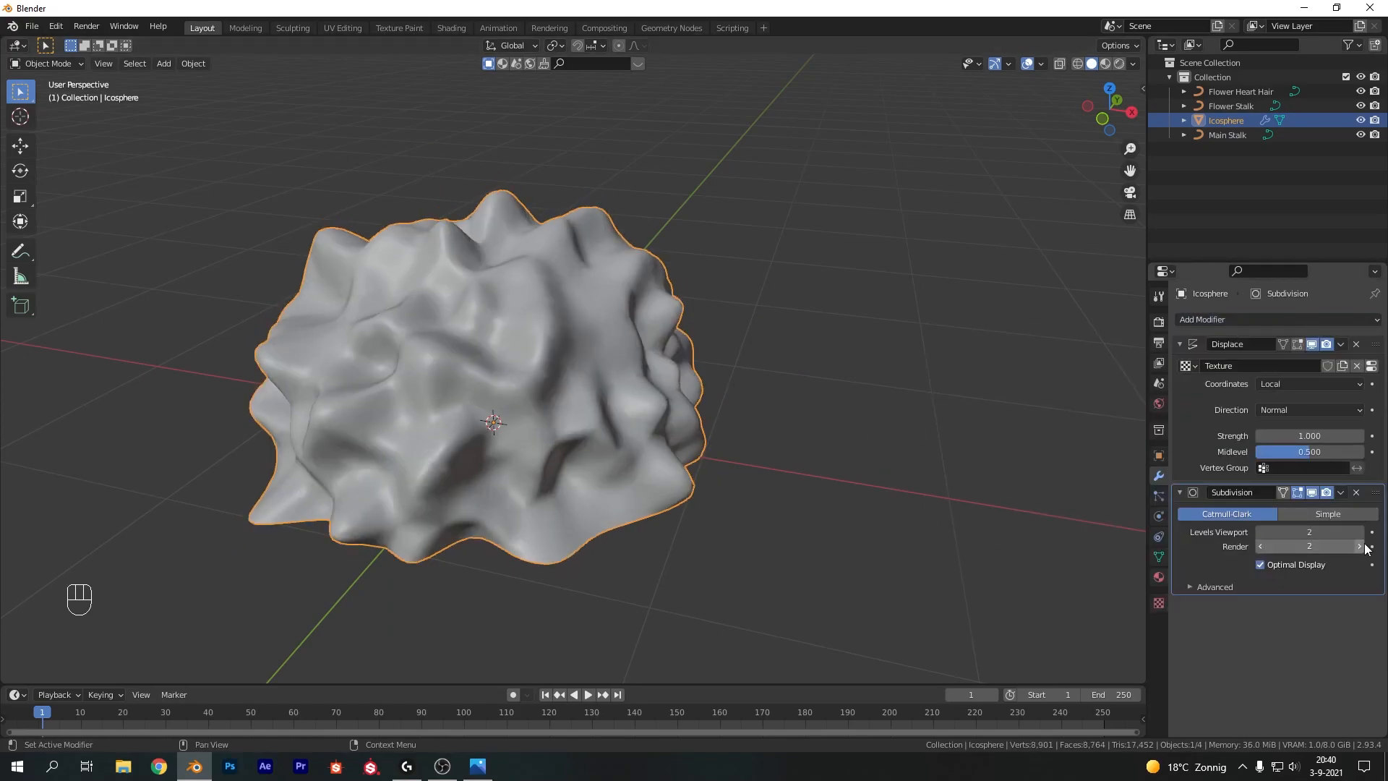
Scale the dome down along Z to flatten it
scroll(650, 430, down, 2)
middle_drag(649, 430, 695, 360)
key(s)
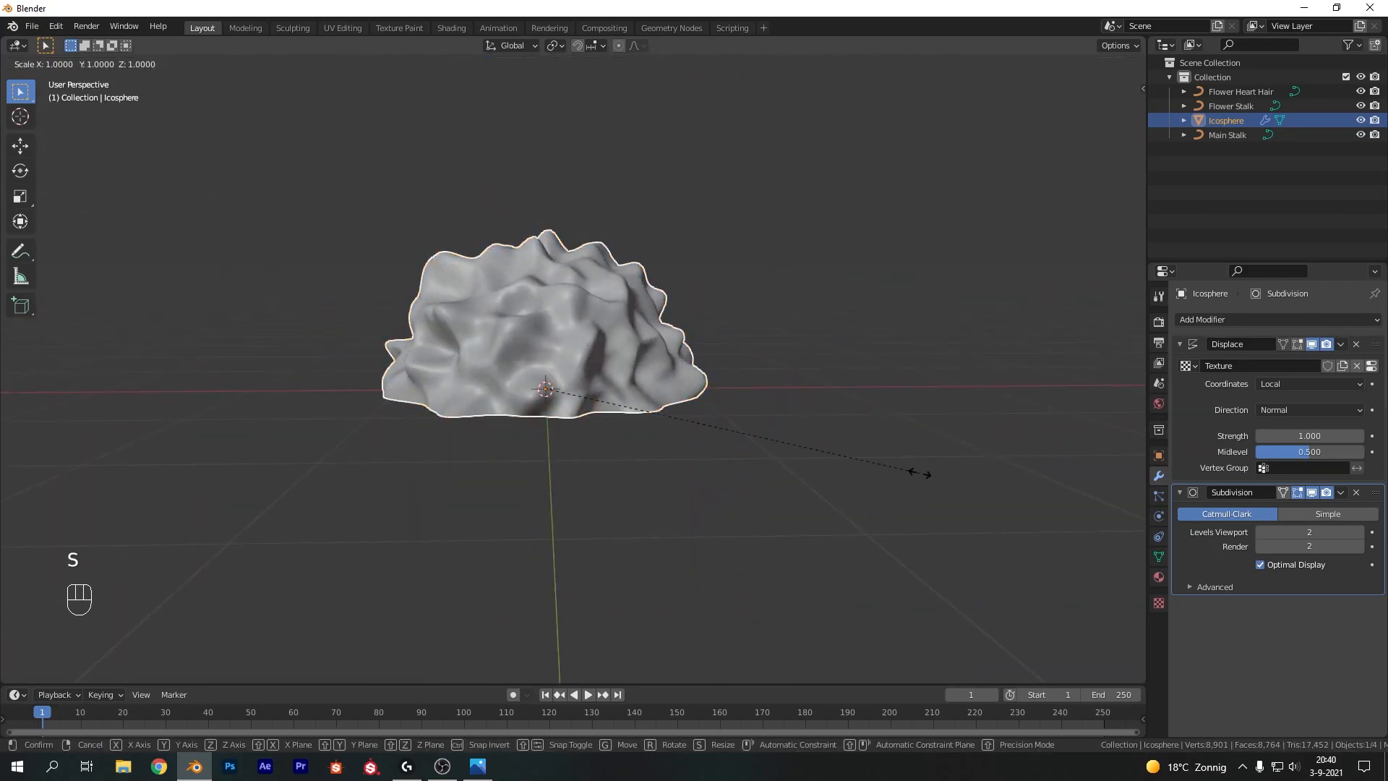
key(z)
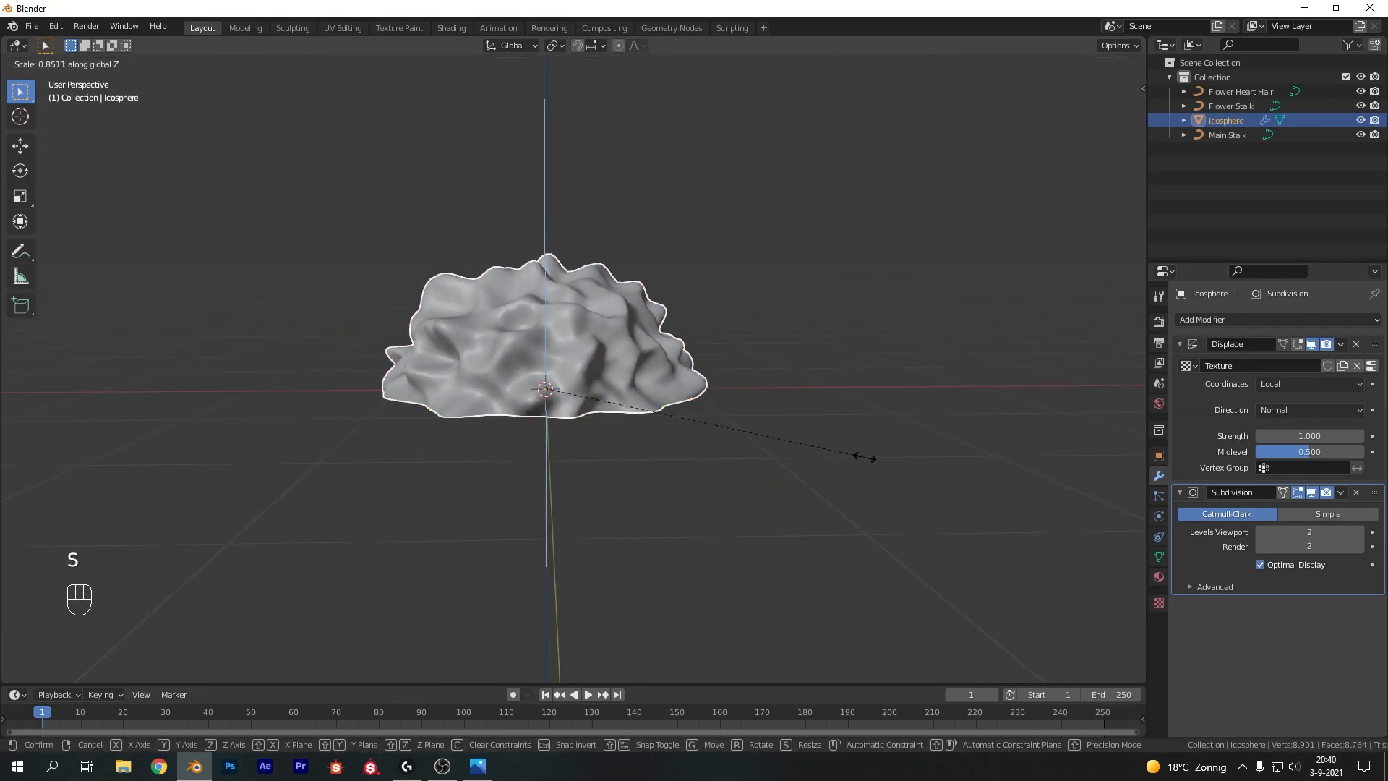
click(823, 437)
middle_drag(823, 437, 584, 396)
Scale the whole dome down to about 0.39 of its size
scroll(603, 380, down, 3)
key(Tab)
scroll(665, 367, down, 2)
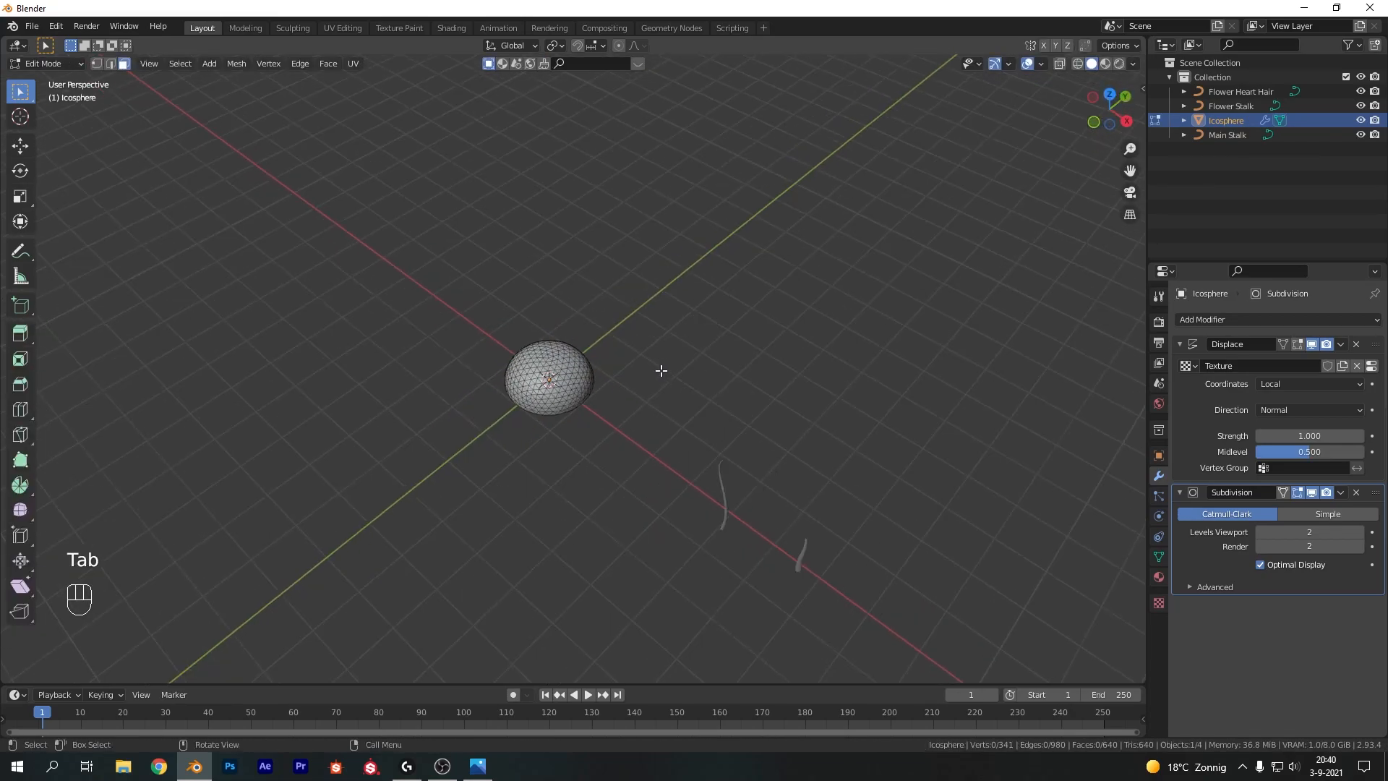
key(Tab)
click(664, 381)
middle_drag(664, 381, 709, 367)
click(562, 382)
key(s)
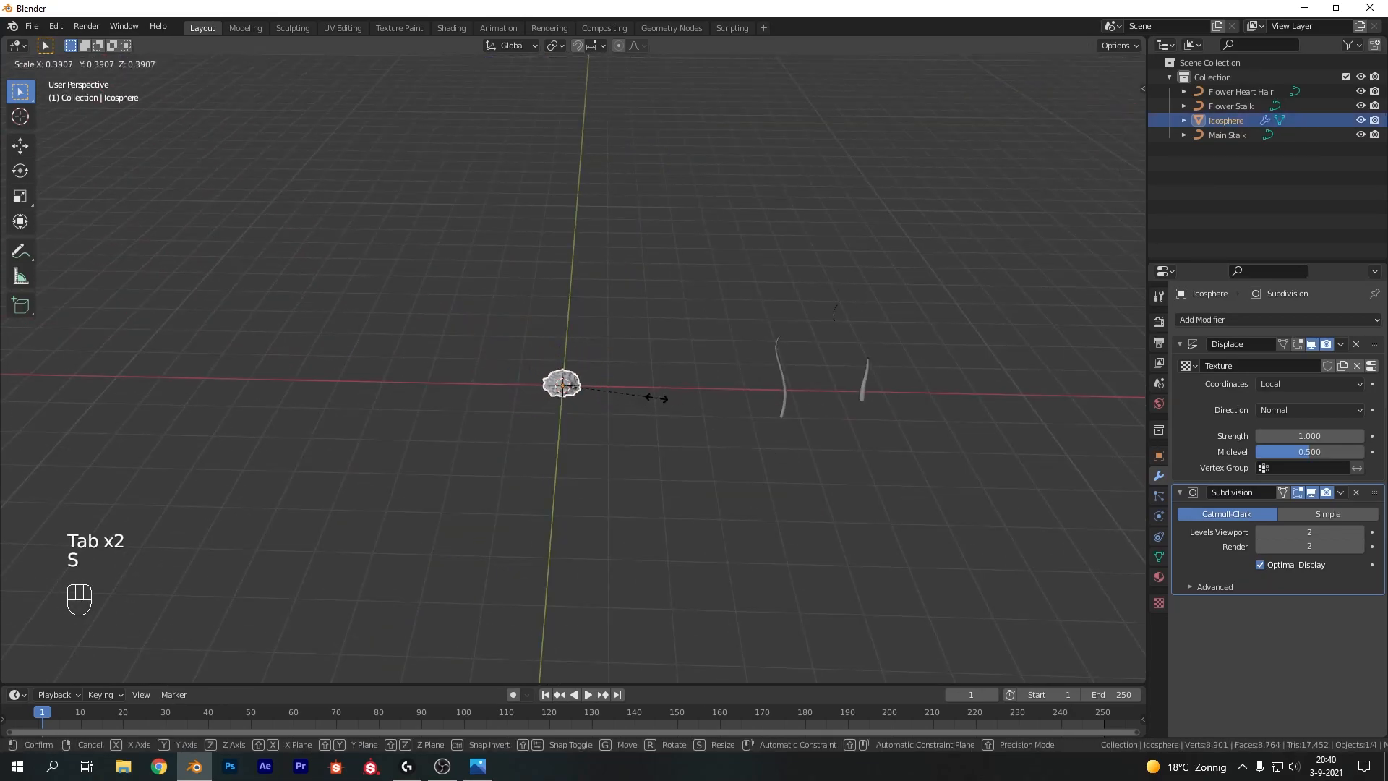
click(631, 391)
Move the dome about 3.96 m along X toward the stalks
key(g)
click(814, 392)
scroll(993, 389, up, 5)
shift+middle_drag(1035, 392, 615, 307)
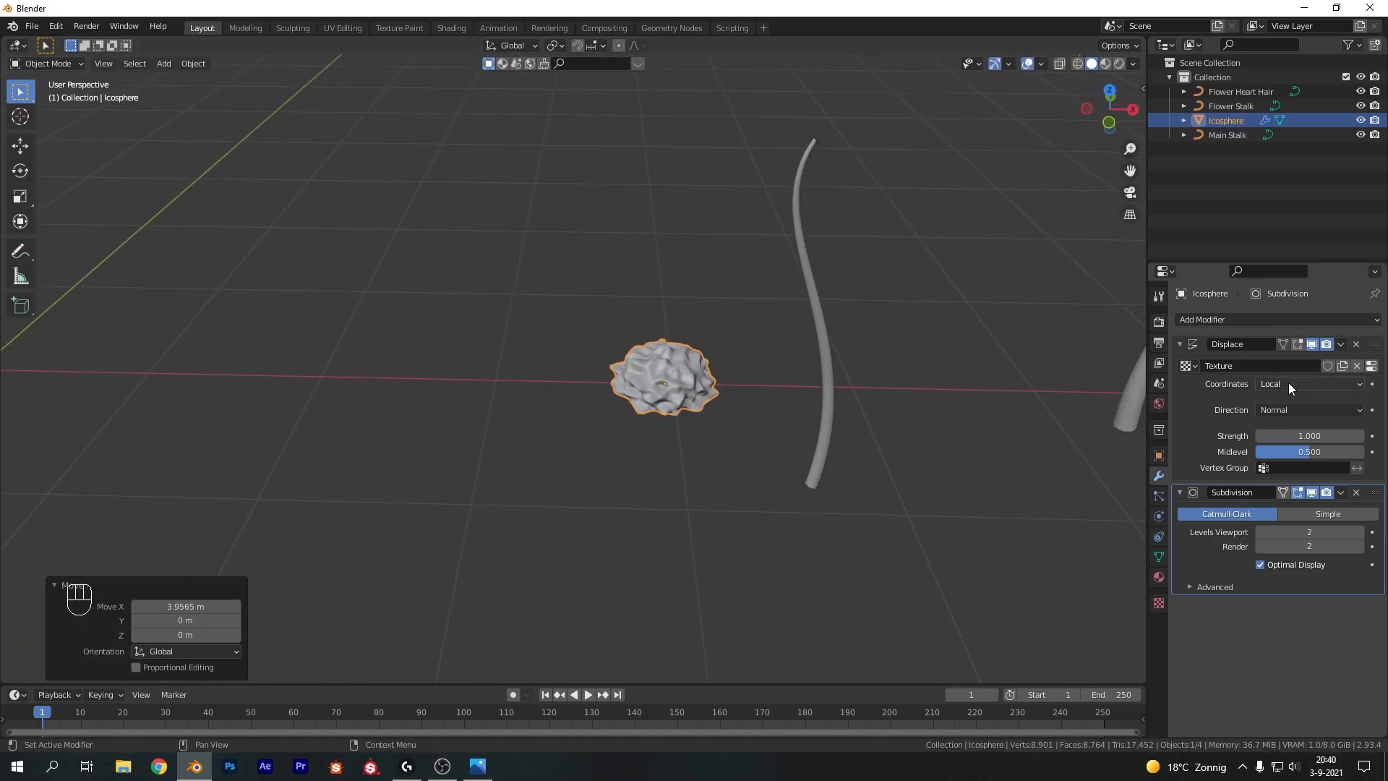
Set the Displace modifier's texture coordinates to Global
click(1288, 383)
click(1282, 416)
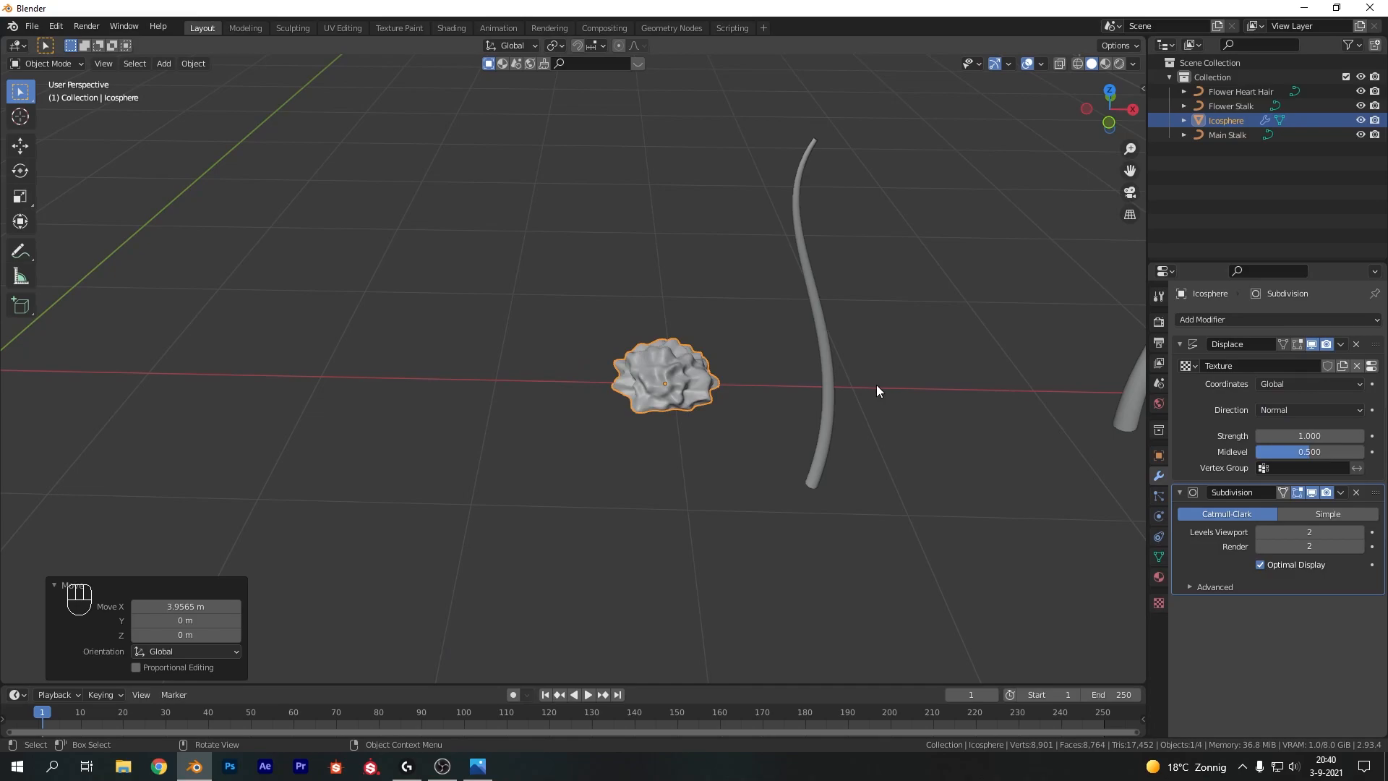
key(g)
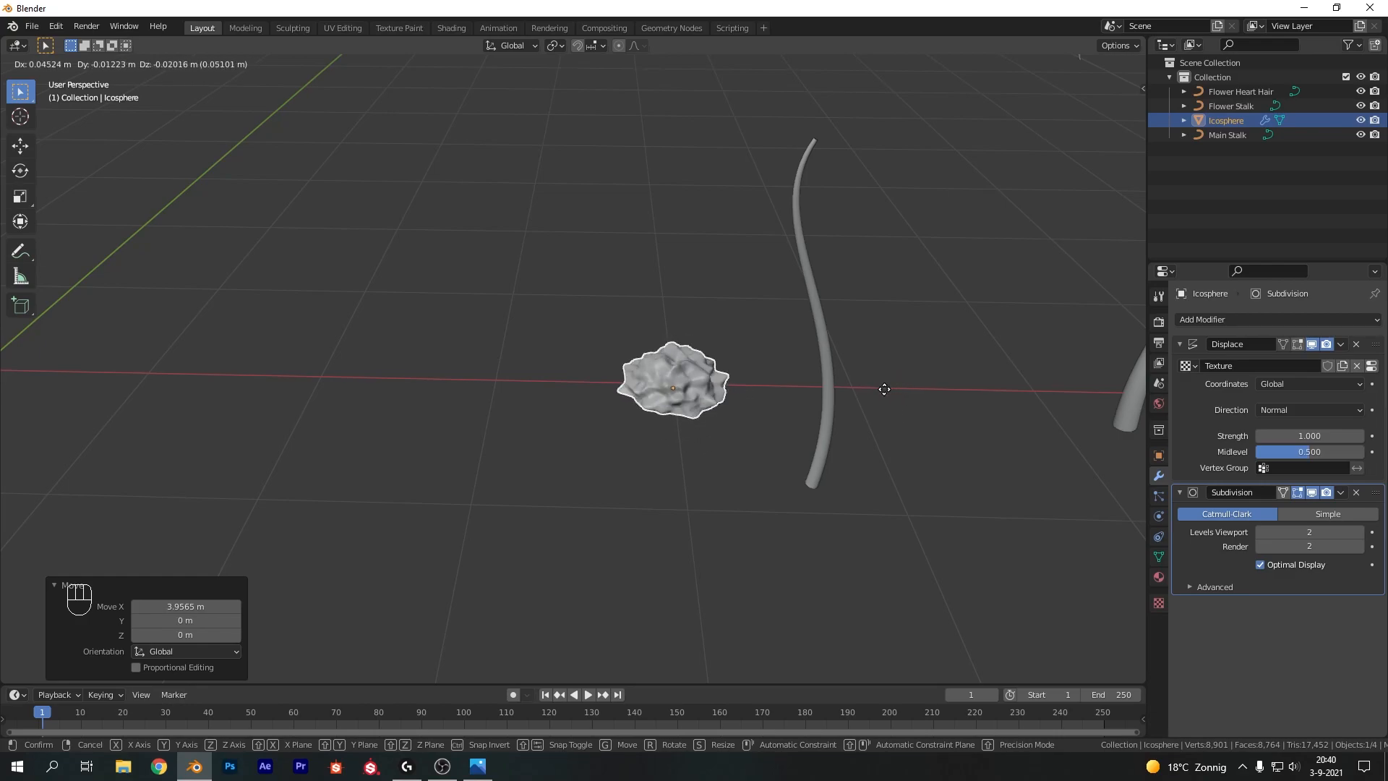
right_click(881, 392)
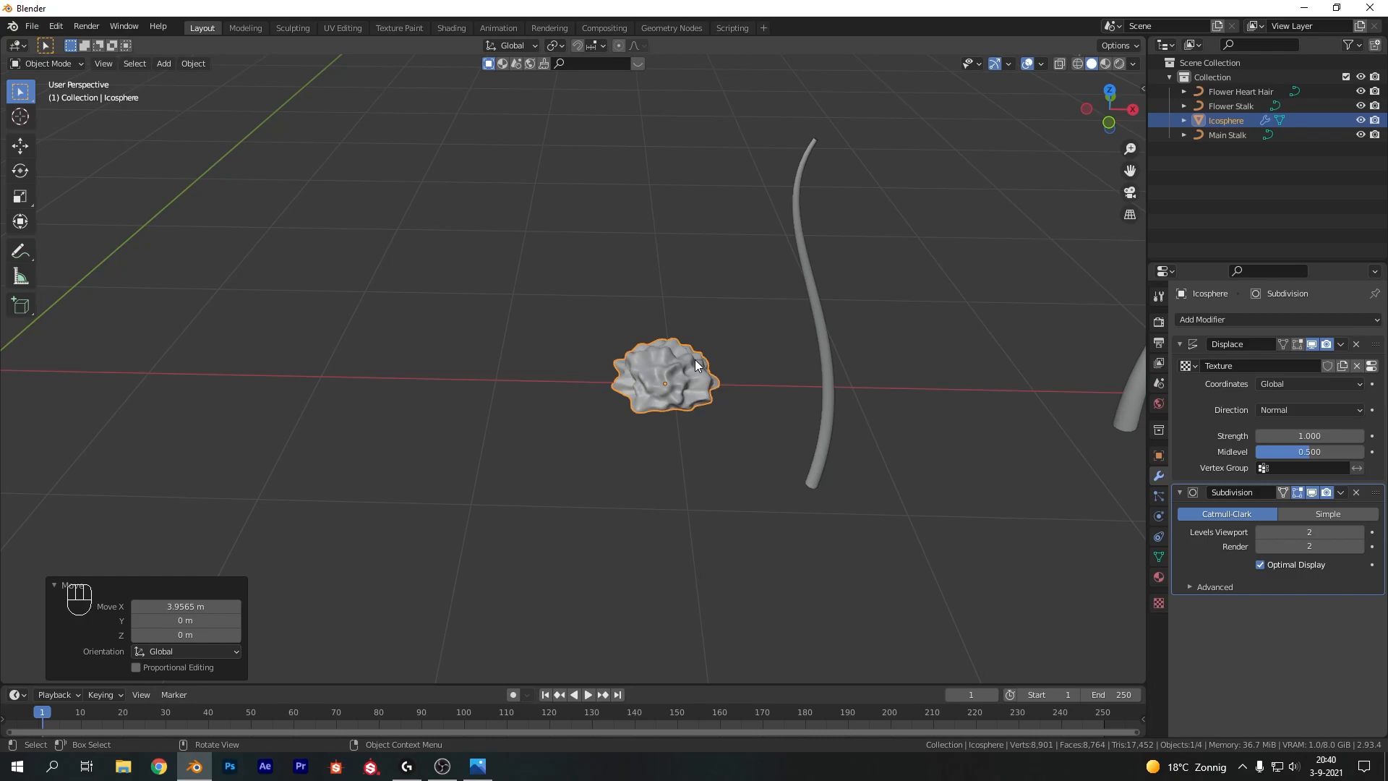
middle_drag(687, 348, 685, 344)
key(Tab)
key(Tab)
click(476, 344)
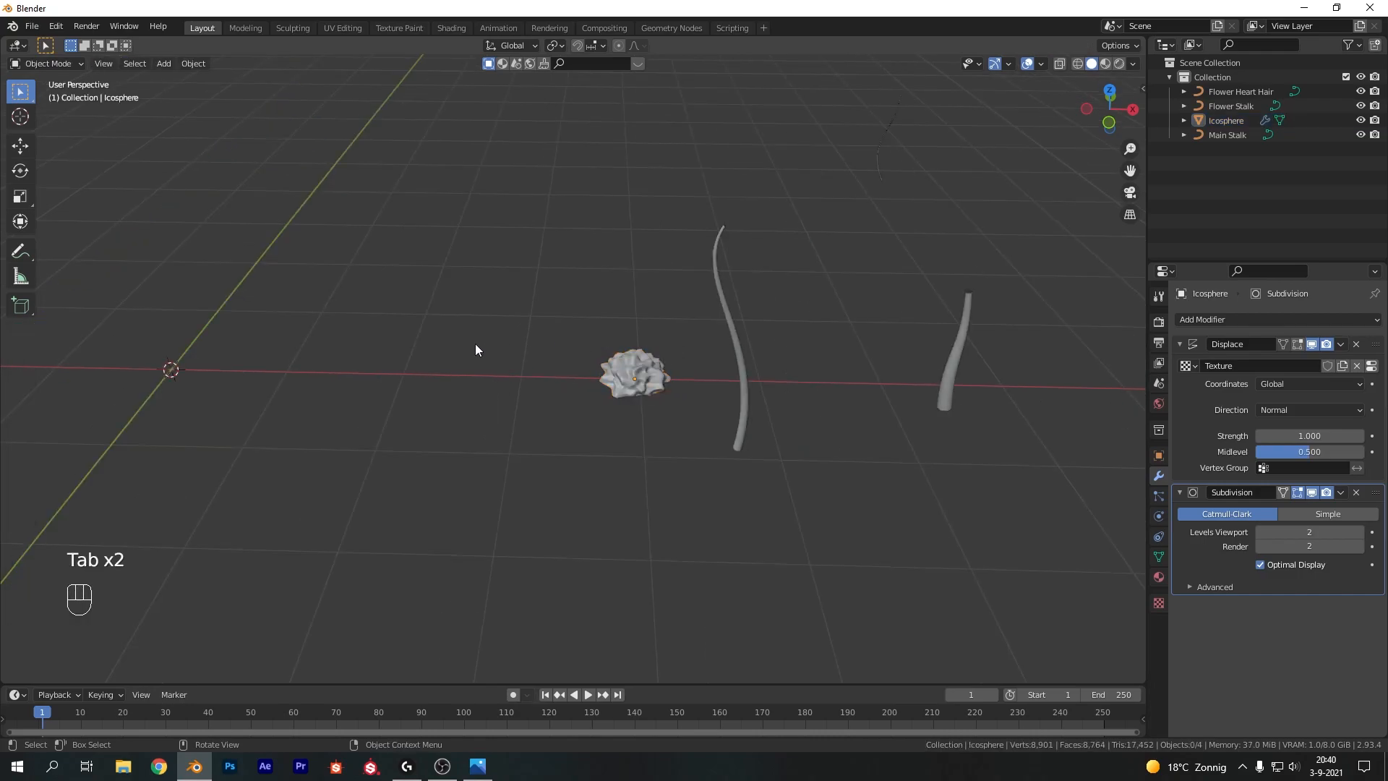
Add a plane mesh to the scene
shift+middle_drag(476, 344, 714, 366)
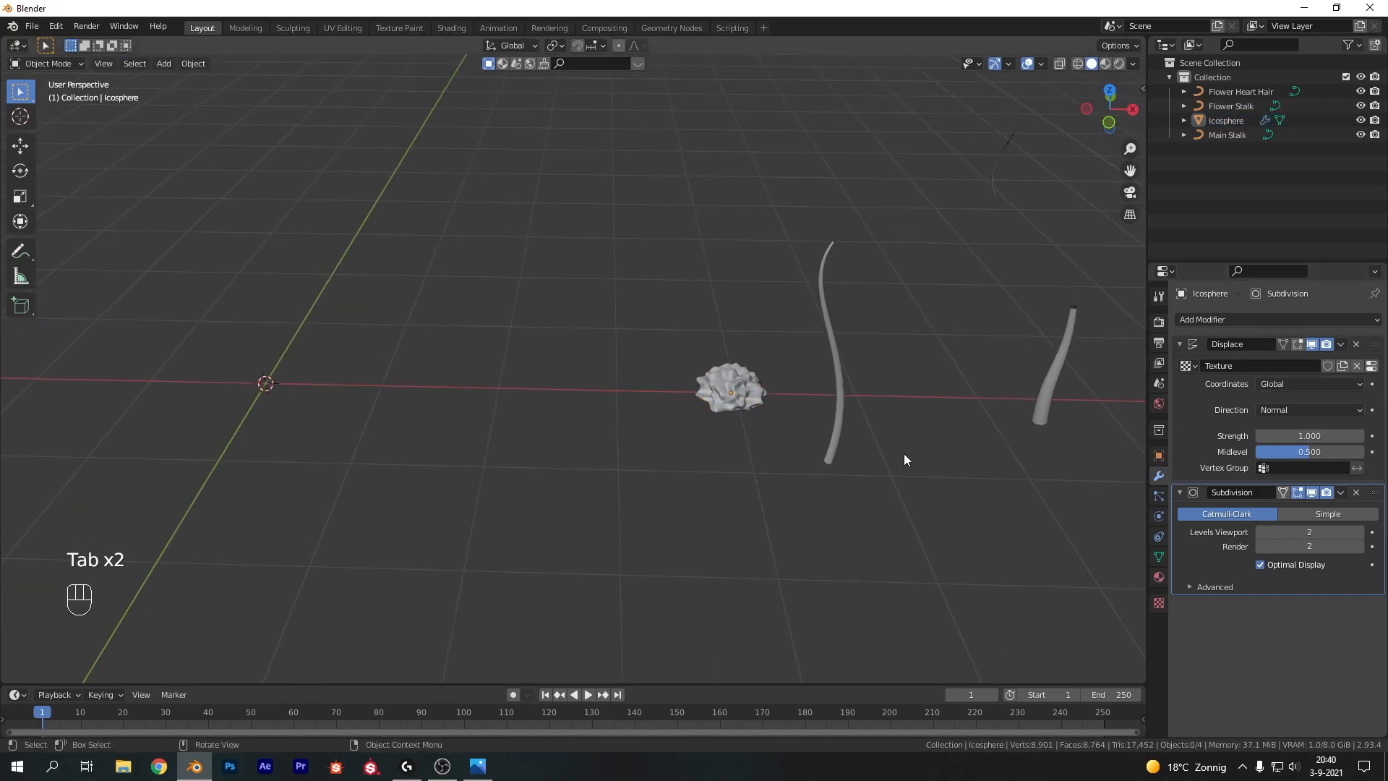
shift+middle_drag(521, 363, 749, 376)
key(shift+a)
mouse_move(567, 356)
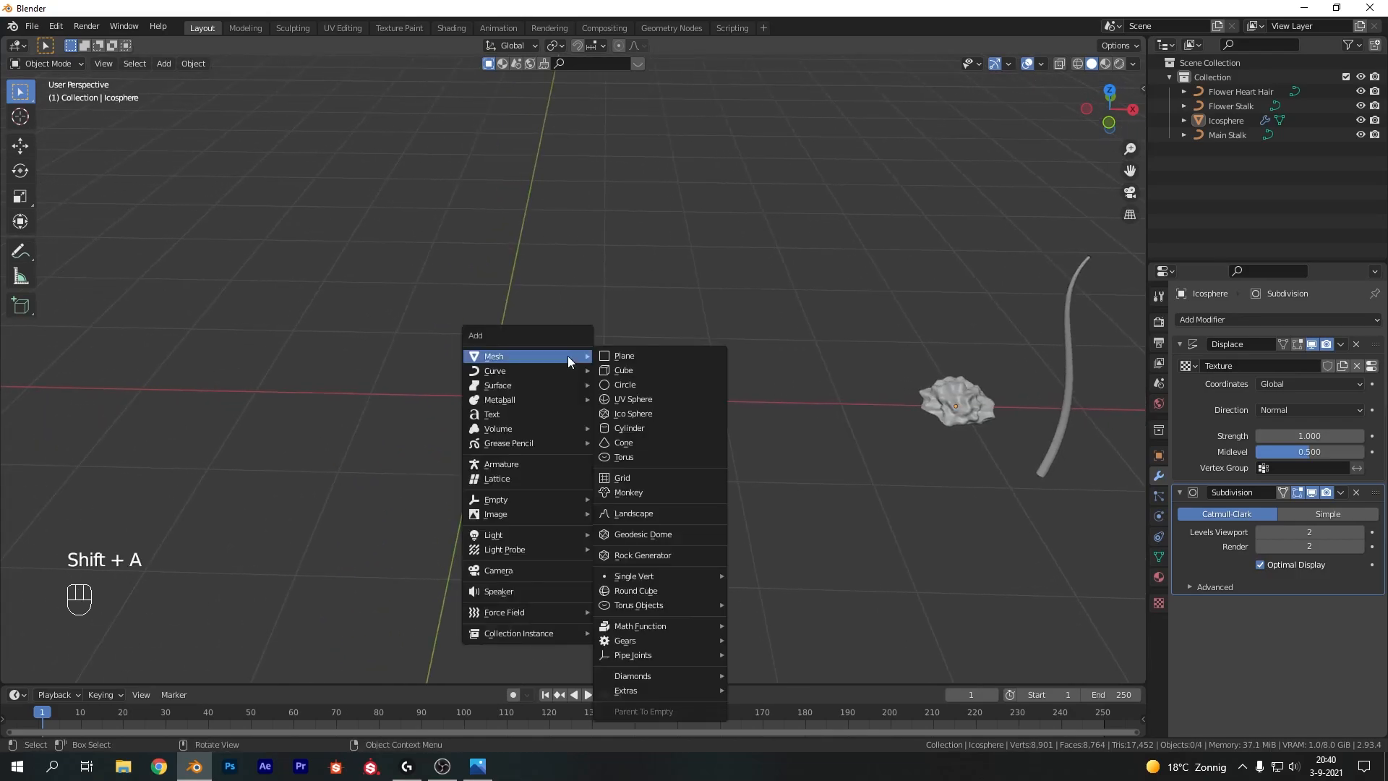
click(633, 359)
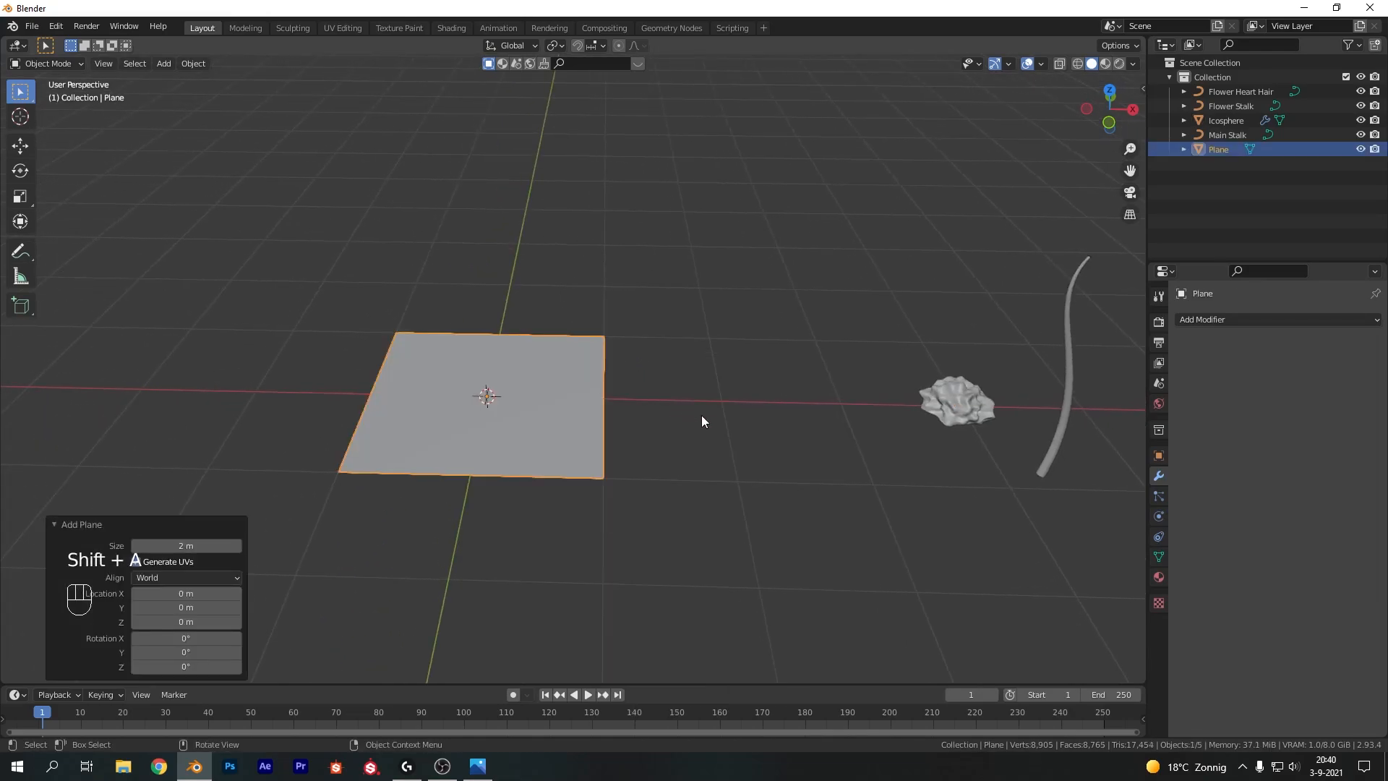
shift+middle_drag(695, 413, 797, 393)
key(Tab)
scroll(679, 371, up, 2)
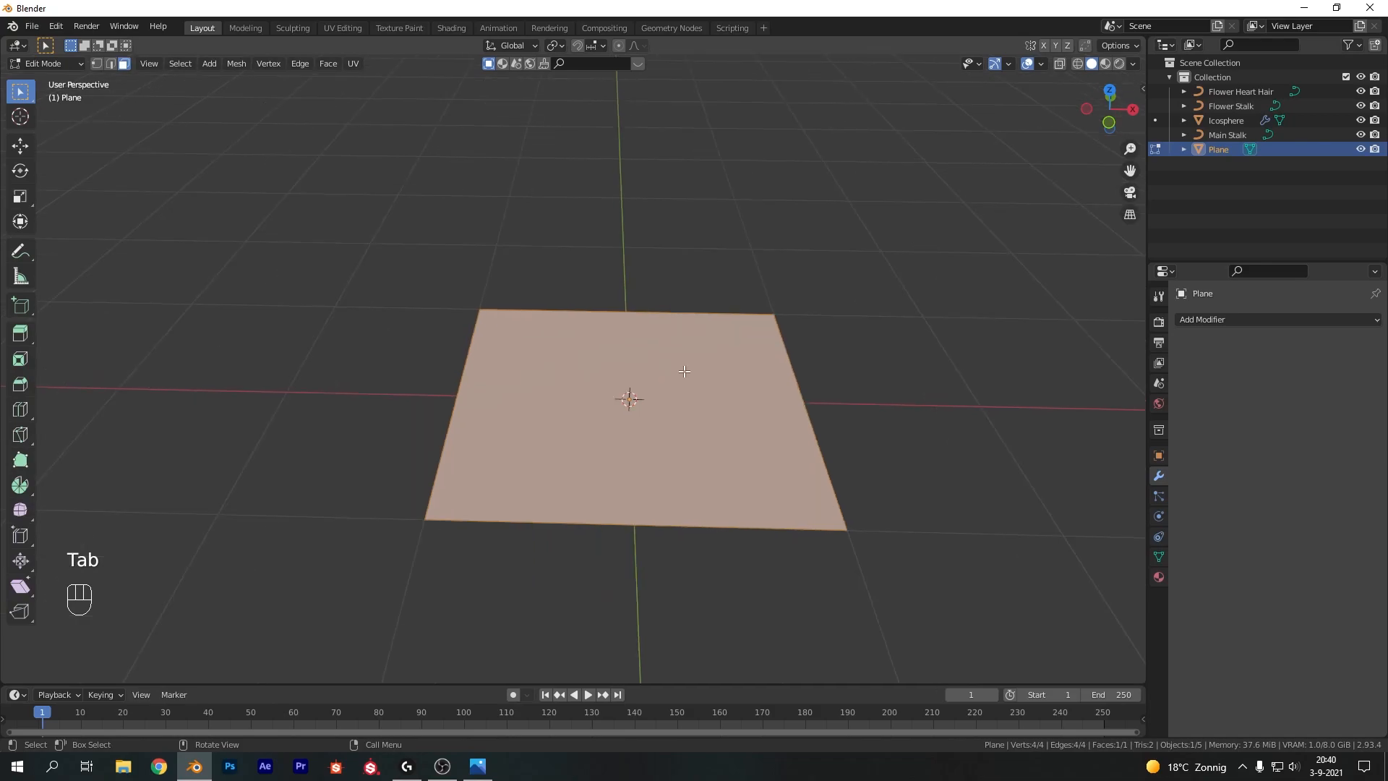
scroll(701, 376, down, 3)
key(Tab)
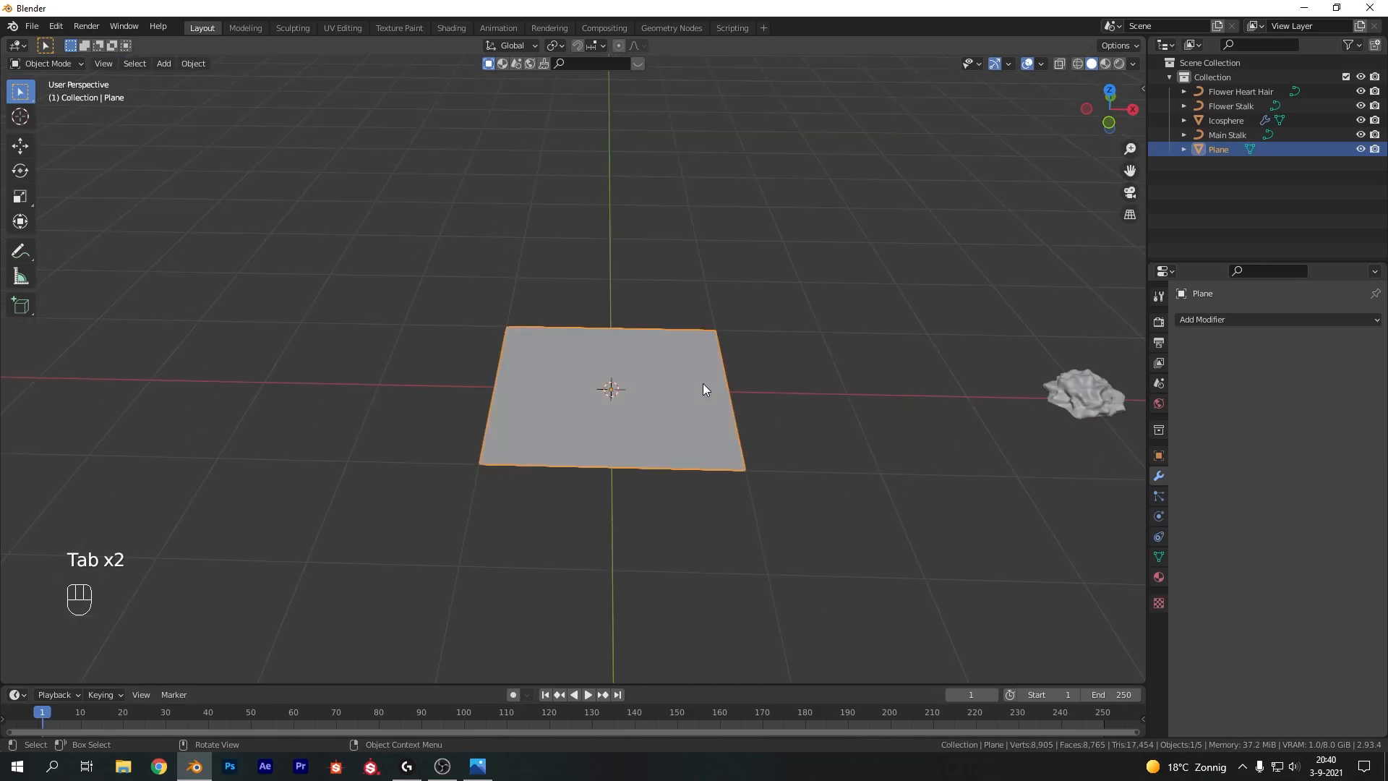
Rename the icosphere to Flower Heart
middle_drag(758, 374, 784, 369)
click(1220, 121)
double_click(1222, 124)
text(flower)
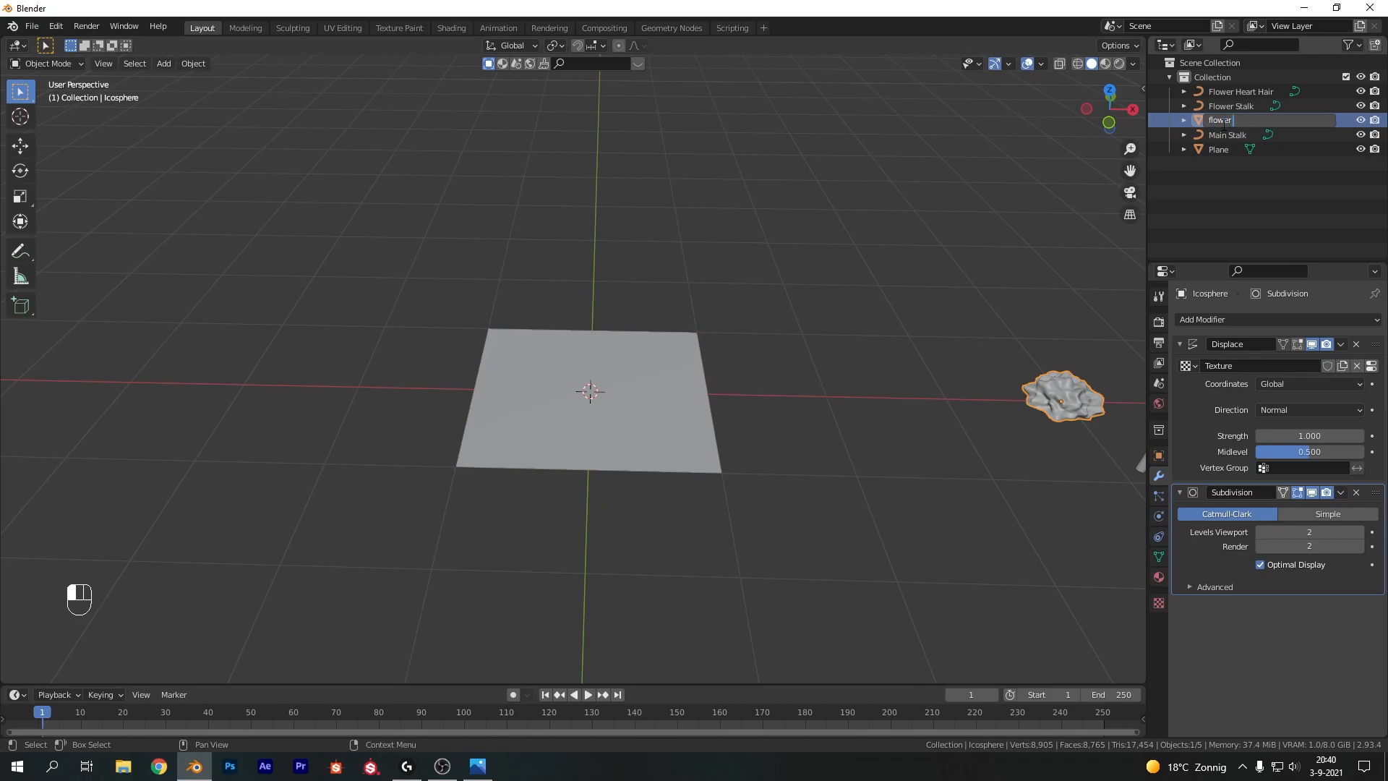
text( Heart)
key(Return)
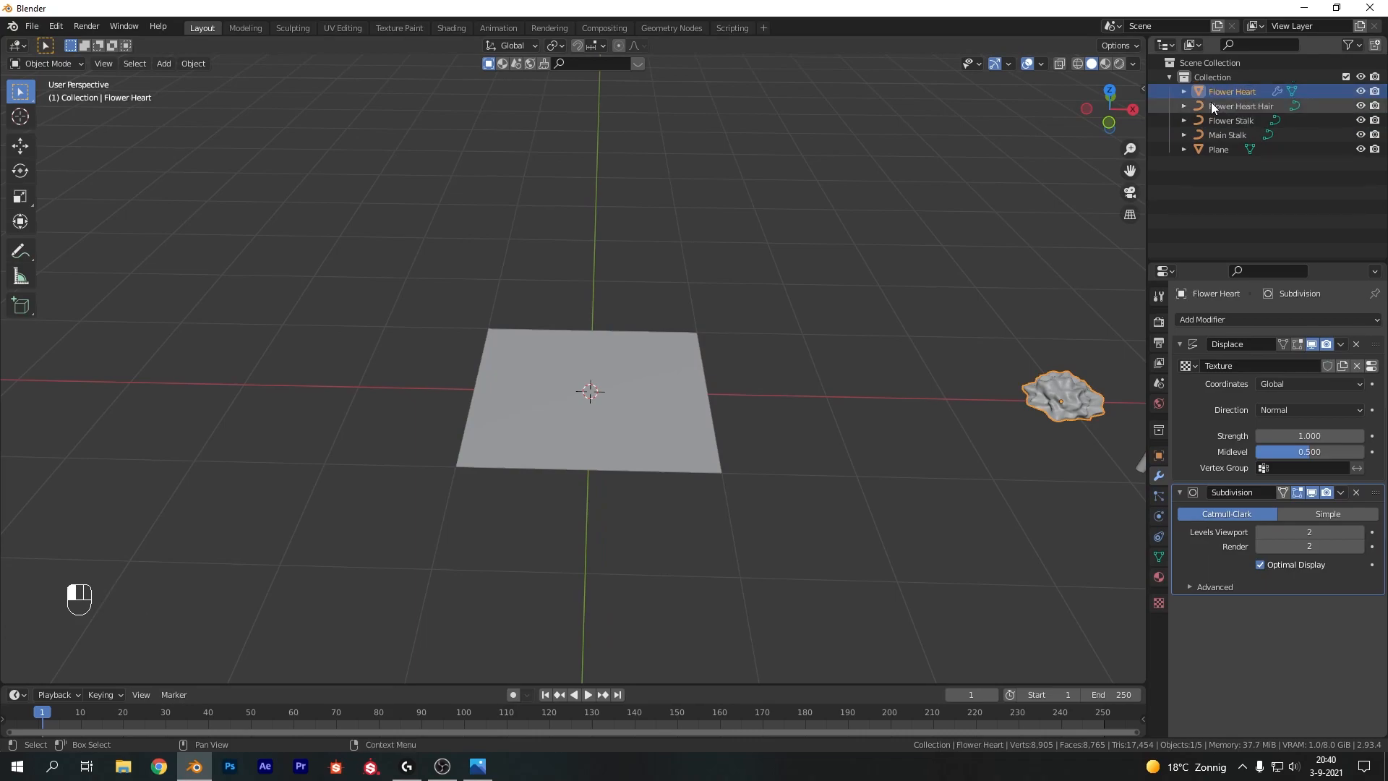
Rename the plane to Leaf
double_click(1218, 149)
text(Leaf)
key(Return)
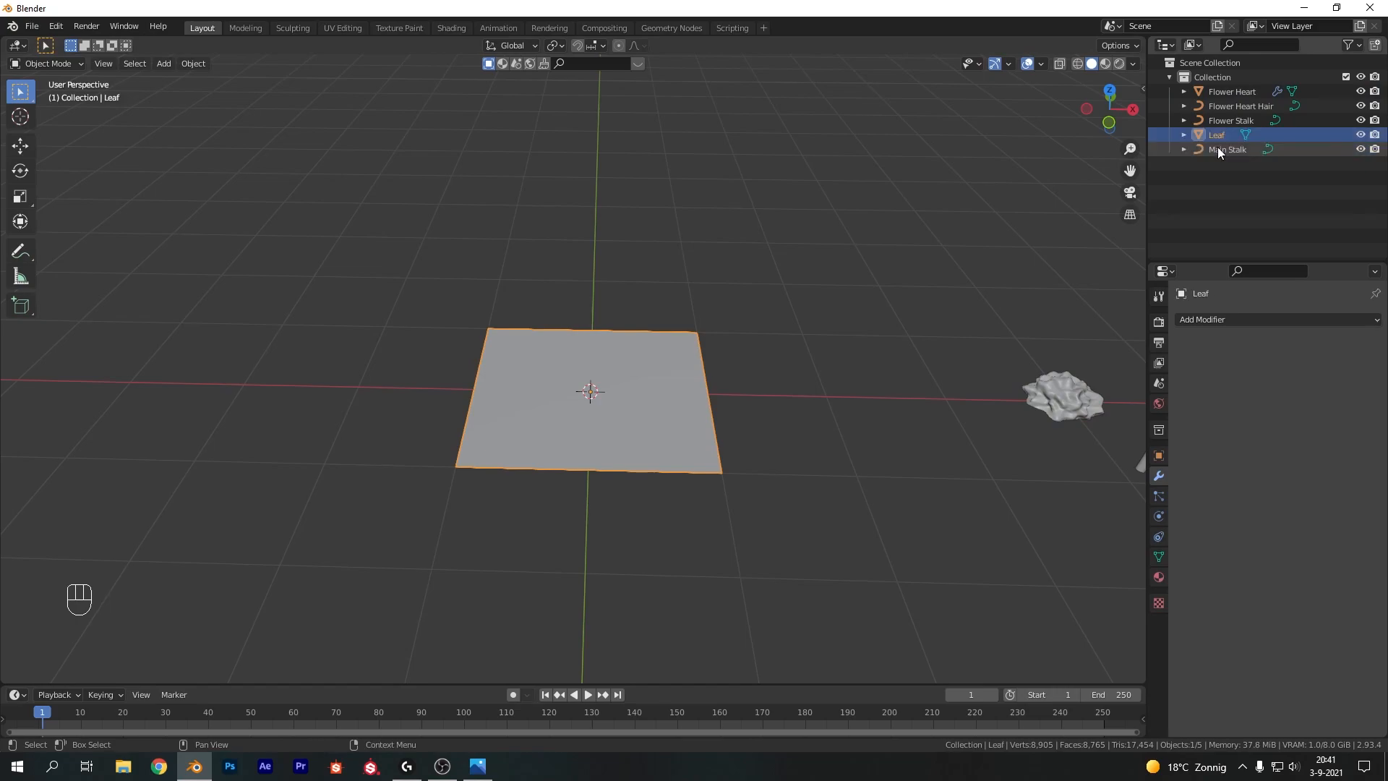
Rename the plane to Petals
scroll(765, 389, up, 4)
double_click(1223, 133)
text(Petals)
key(Return)
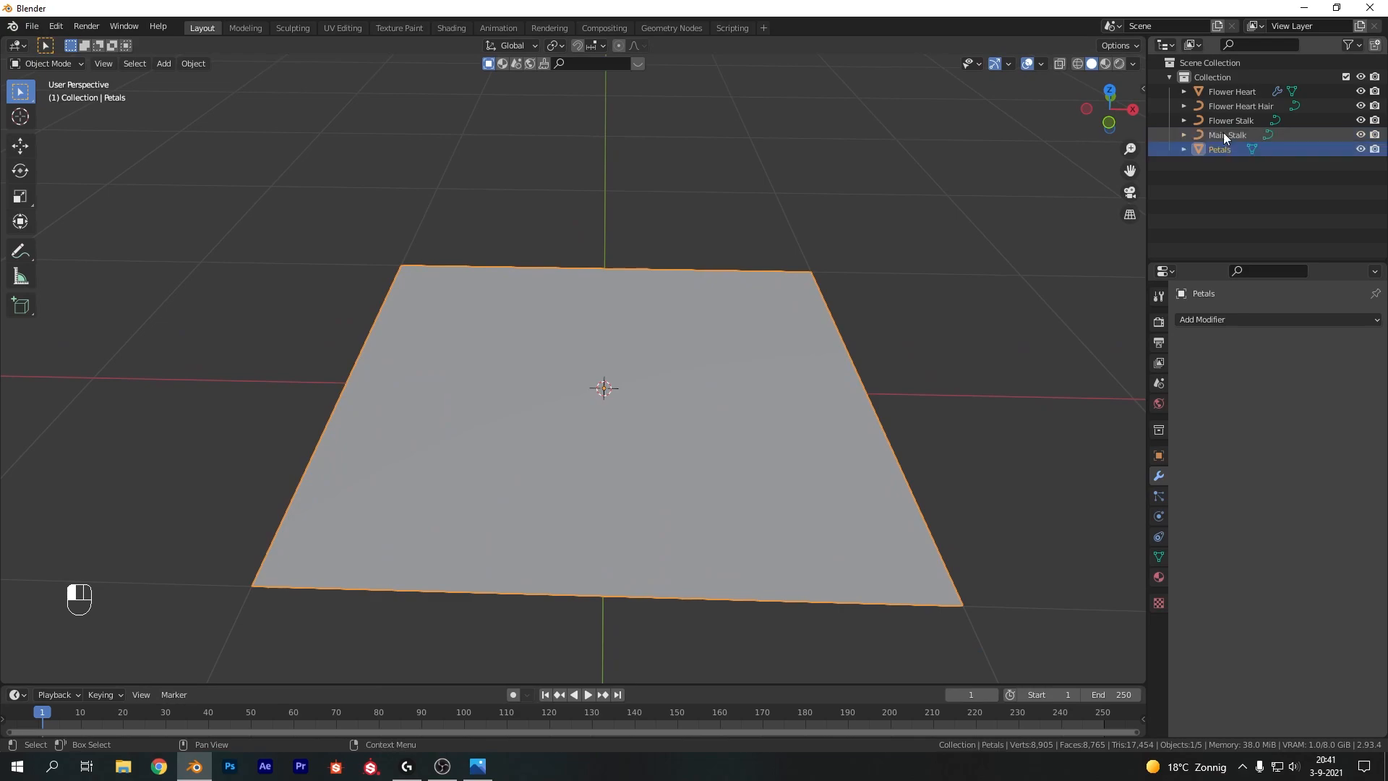
Subdivide the plane once in Edit Mode
key(Tab)
scroll(666, 254, down, 3)
middle_drag(666, 254, 767, 317)
key(ctrl)
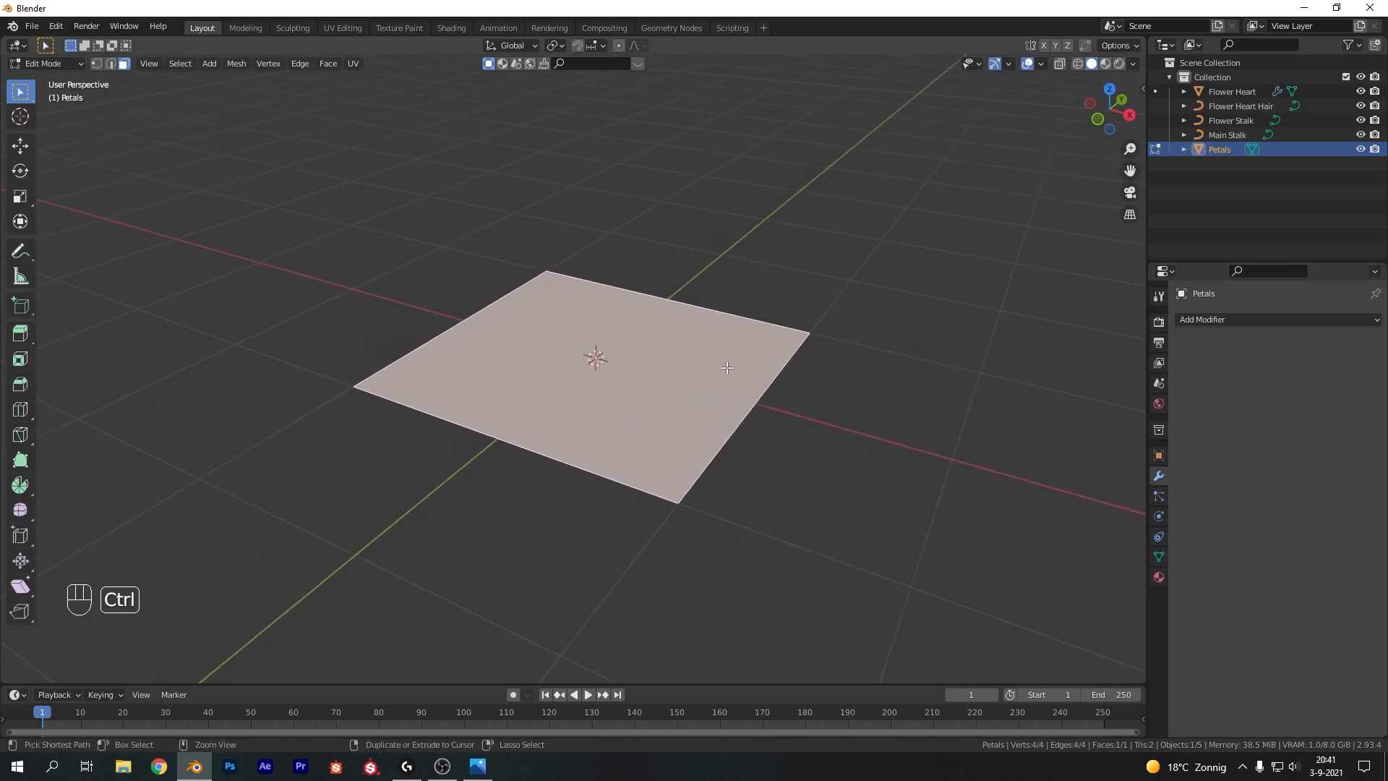
right_click(667, 356)
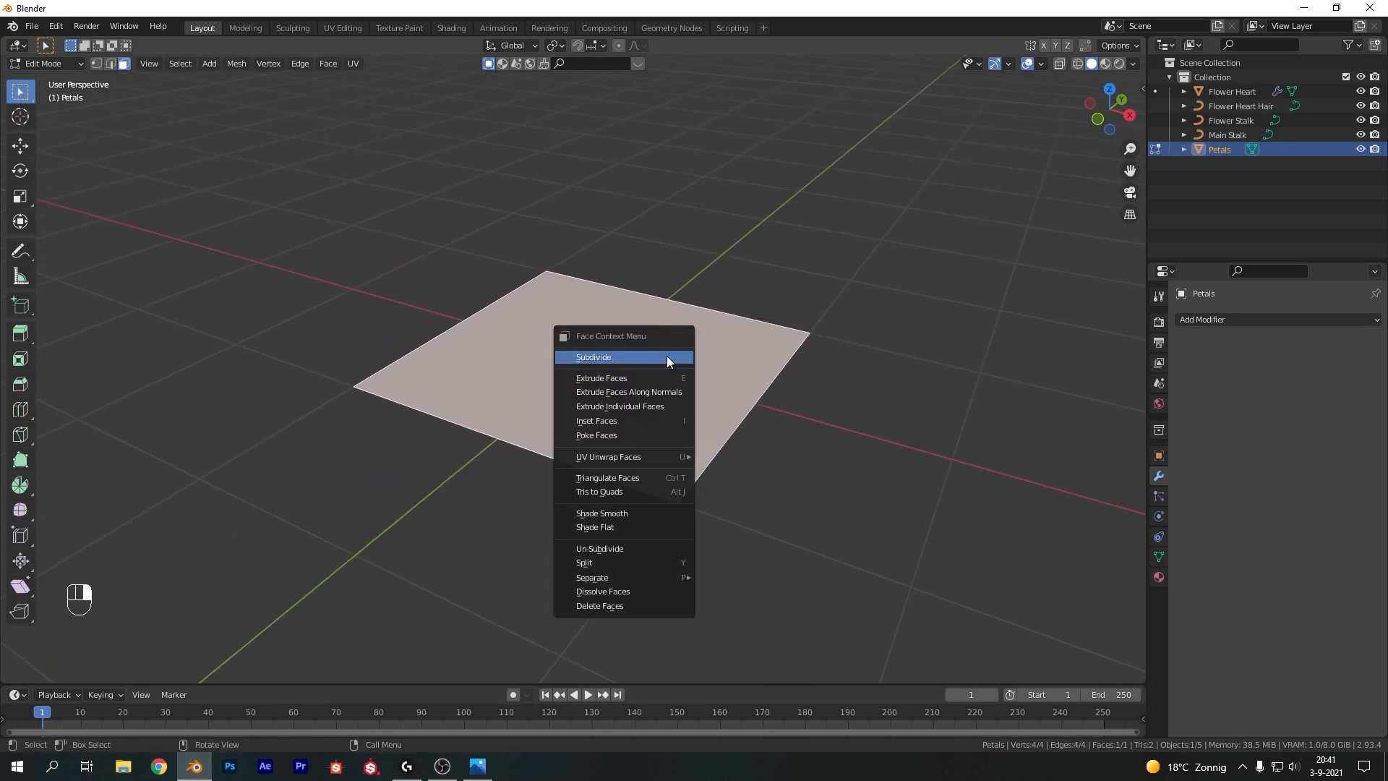
click(667, 354)
In top view, dissolve the two top corner vertices so the plane comes to a point at the top
key(KP_7)
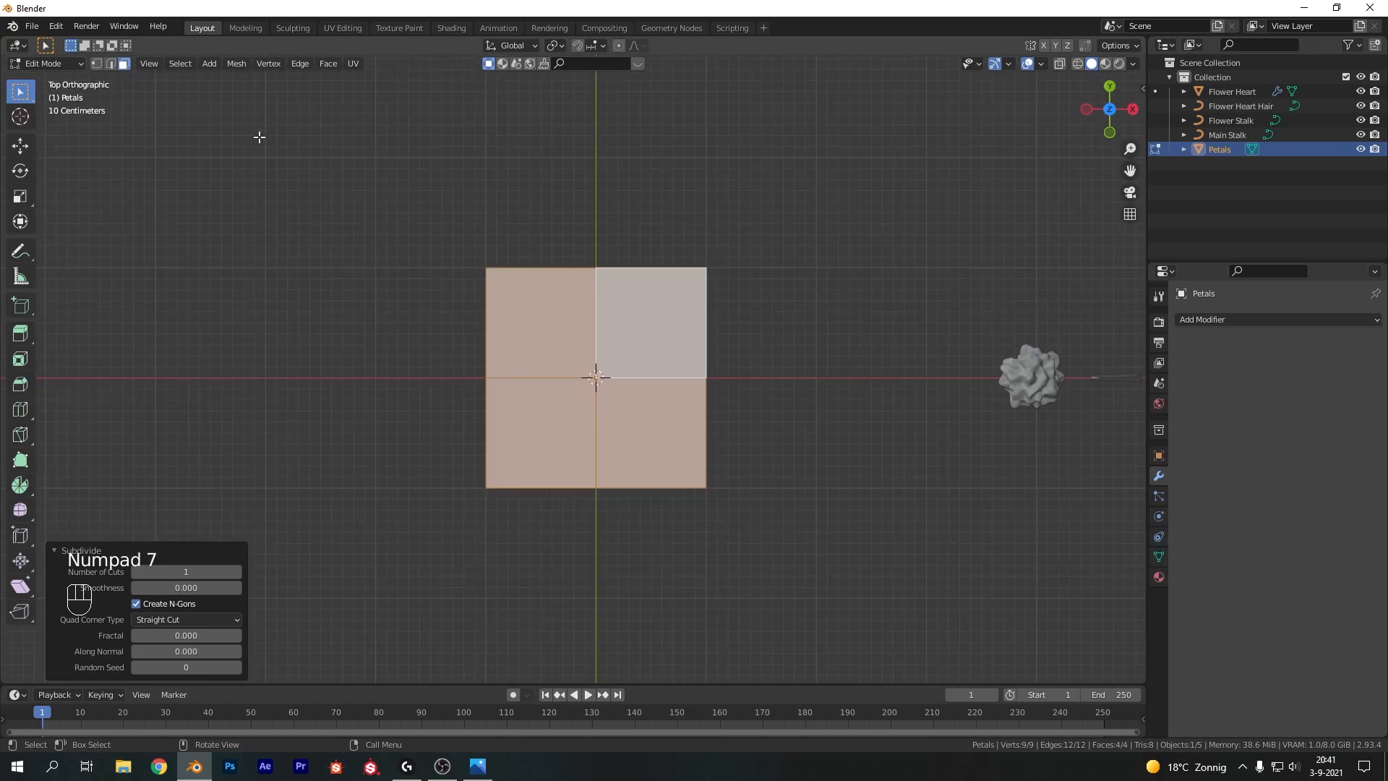
click(437, 258)
drag(410, 233, 547, 293)
shift+drag(682, 233, 744, 286)
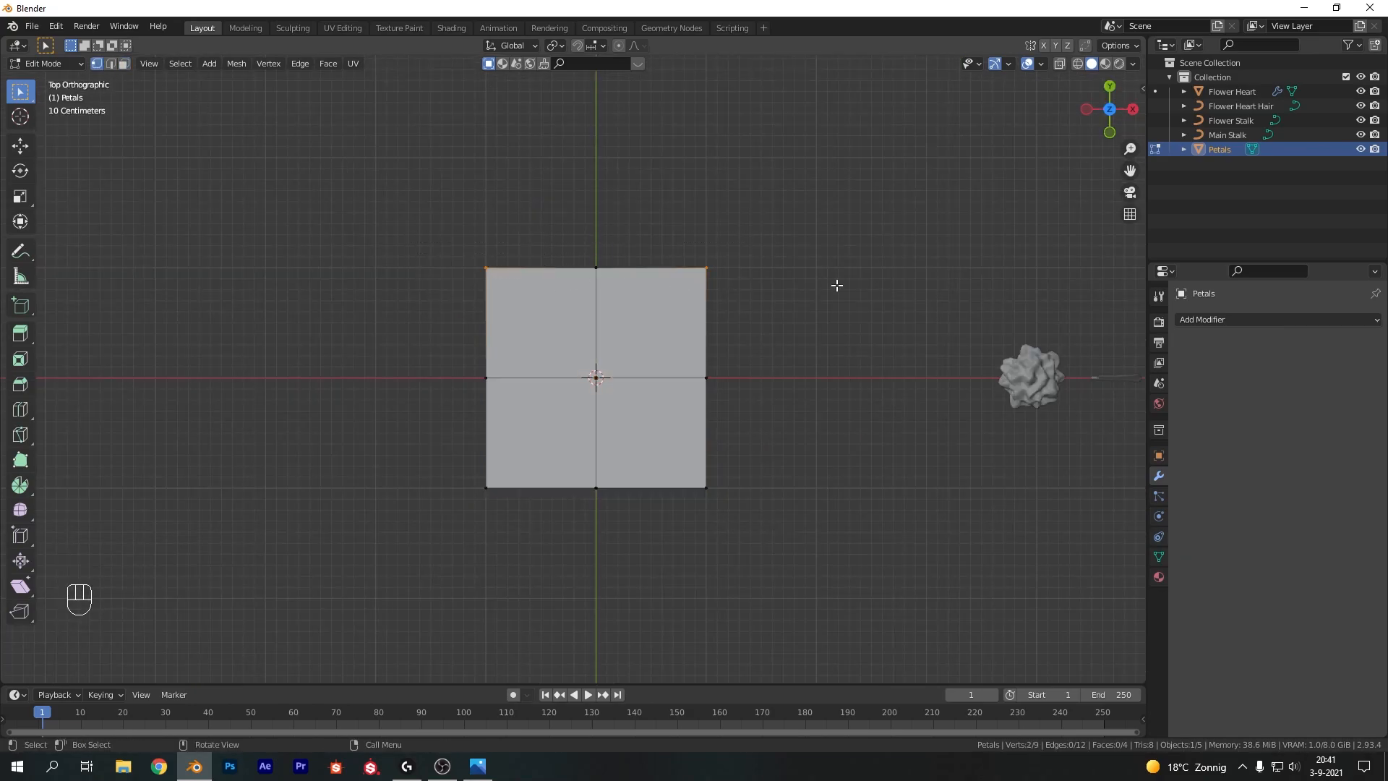
key(ctrl+x)
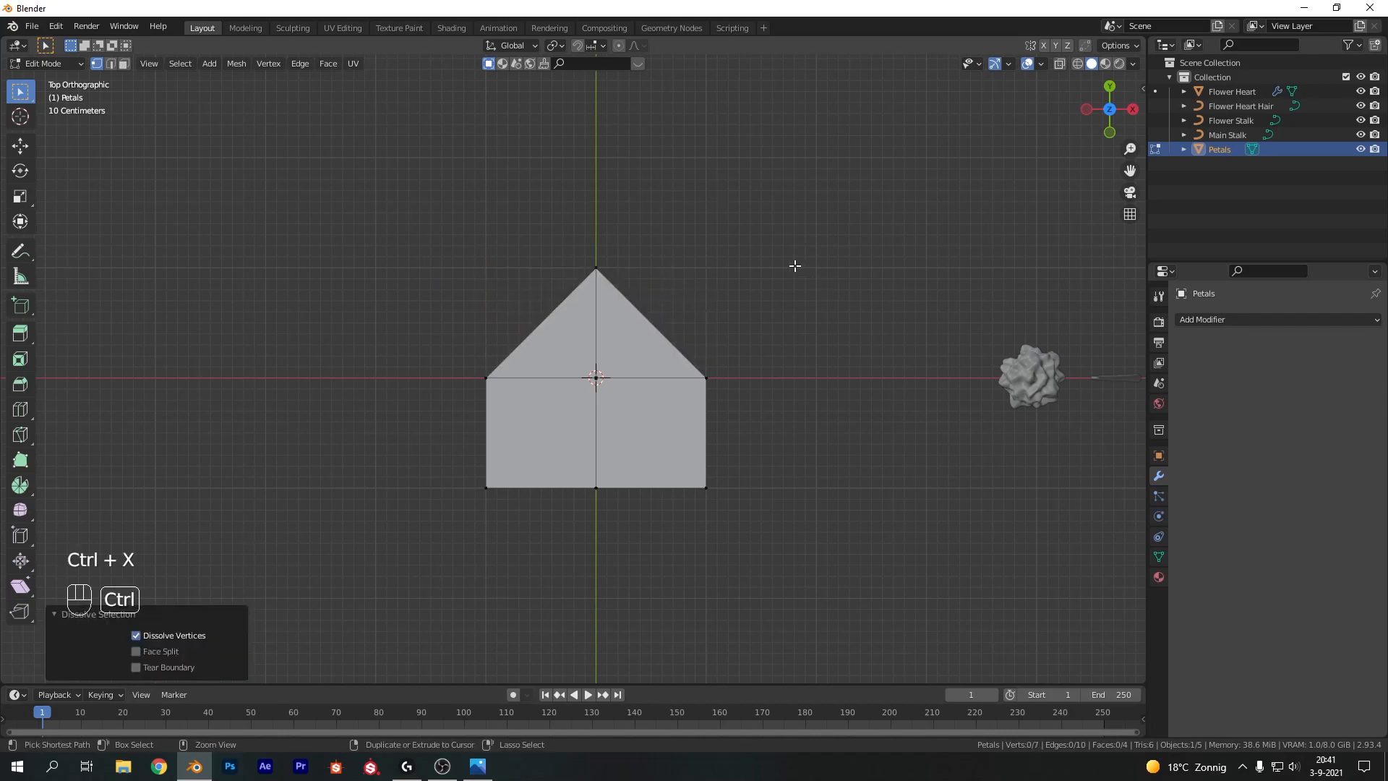
Move the bottom middle vertex down about 0.74 m along Y to point the petal's base
key(g)
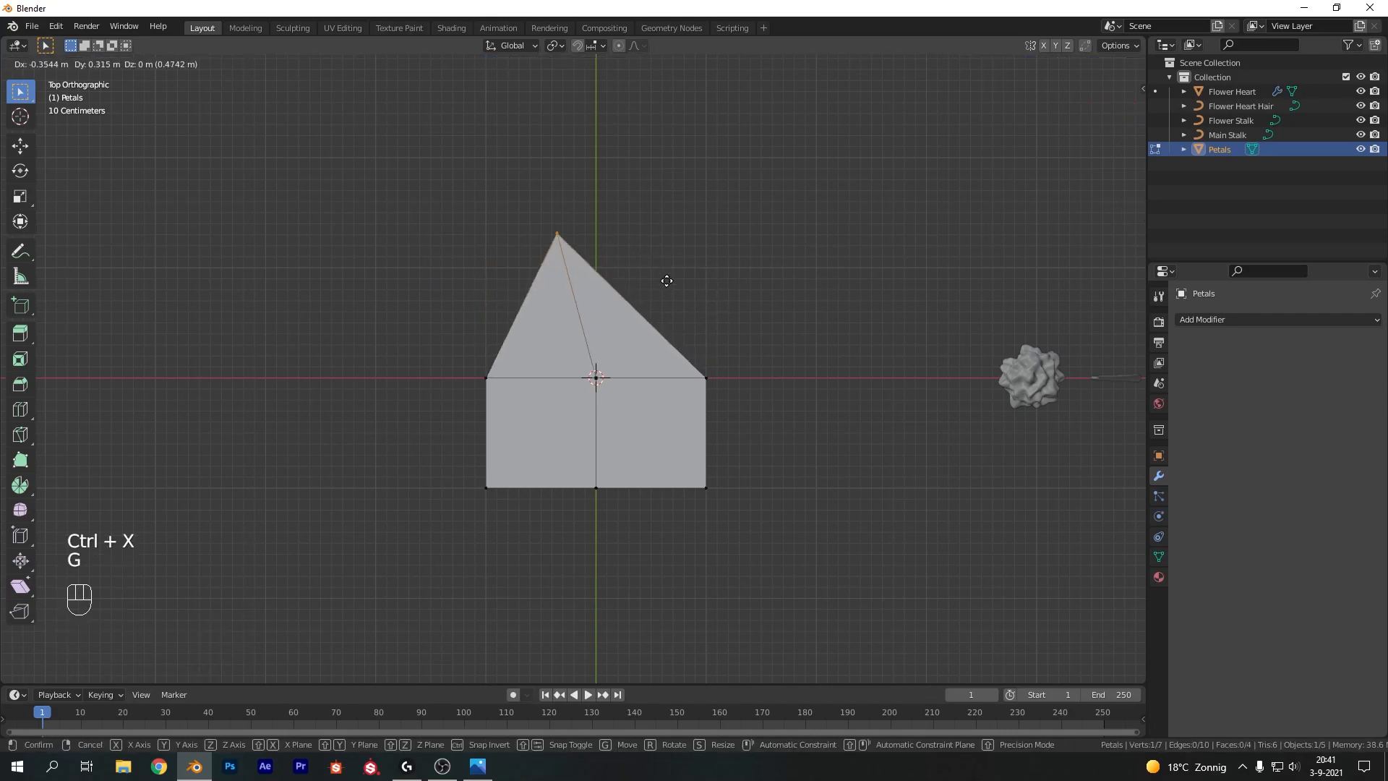
right_click(696, 271)
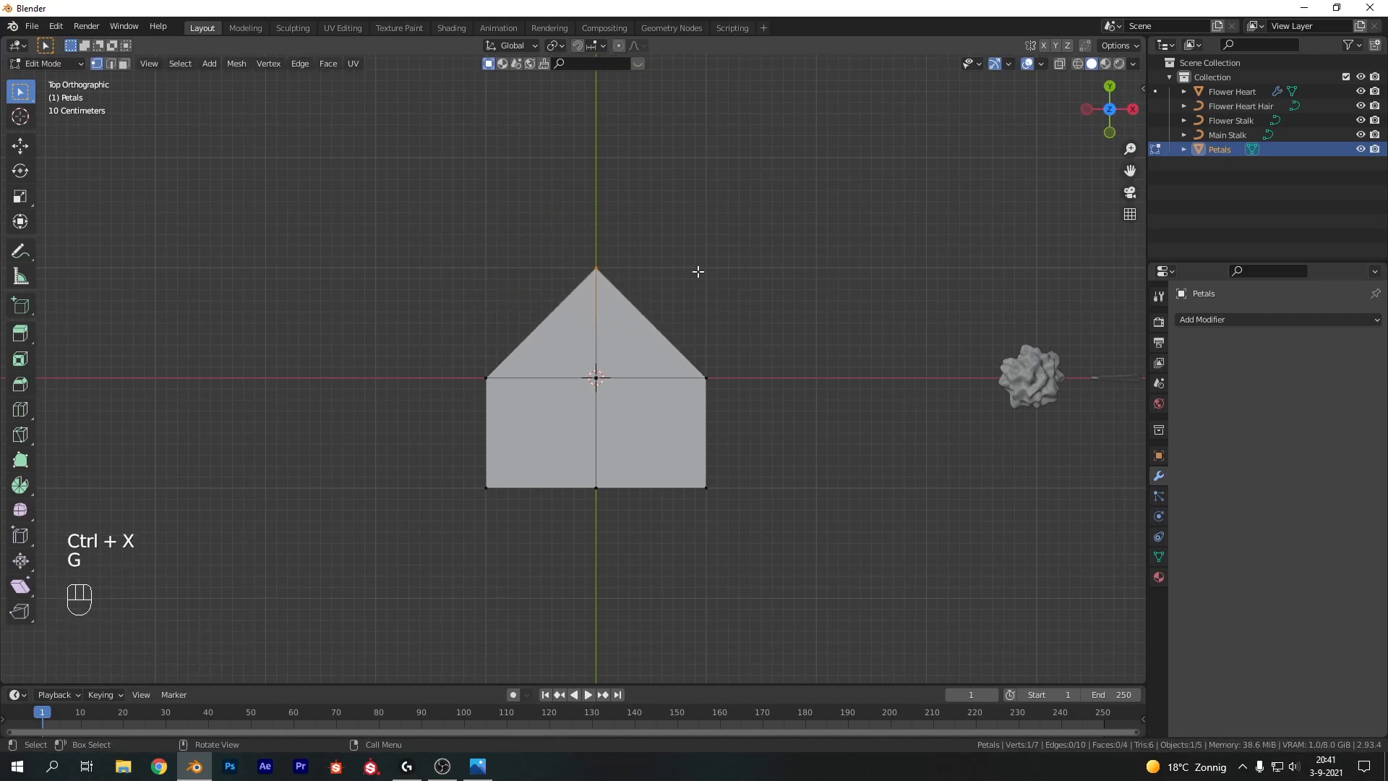
drag(436, 443, 487, 561)
drag(561, 587, 641, 486)
key(g)
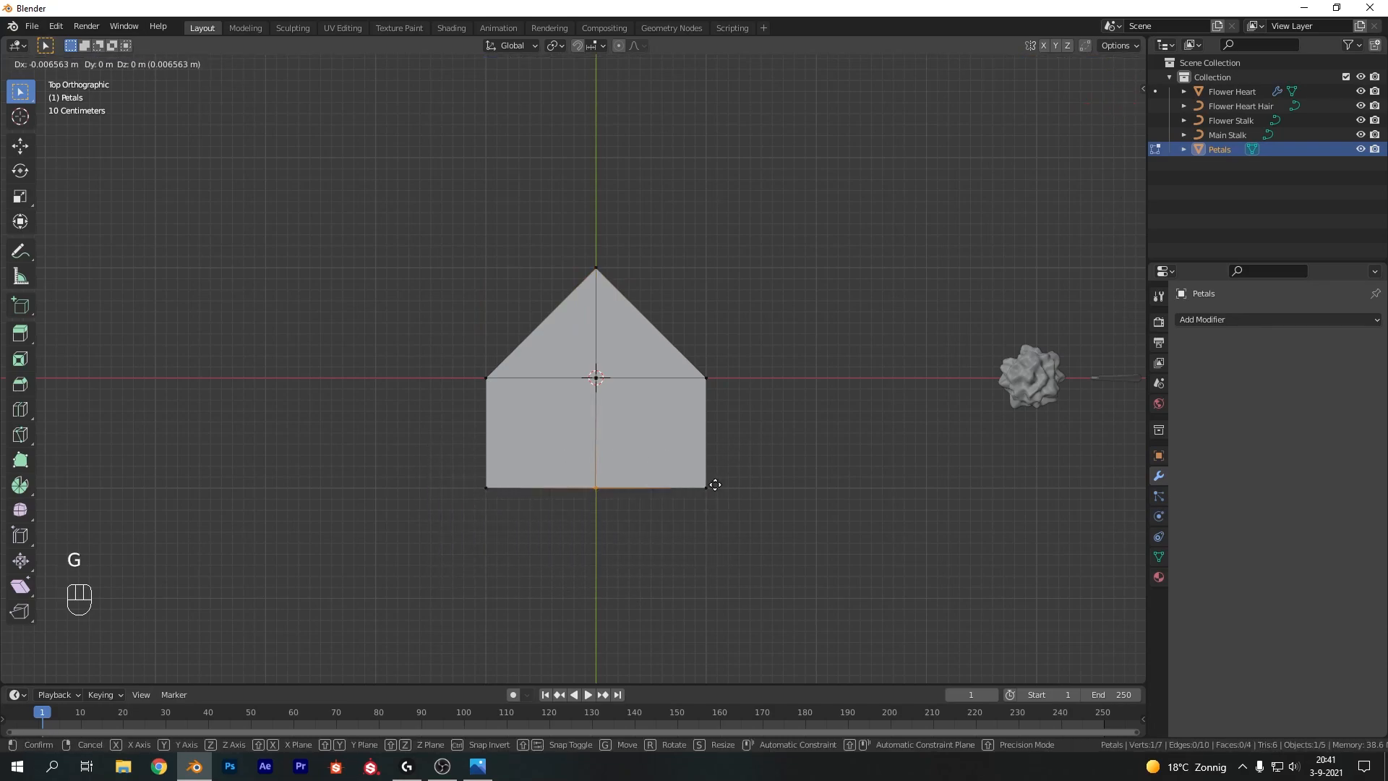
key(y)
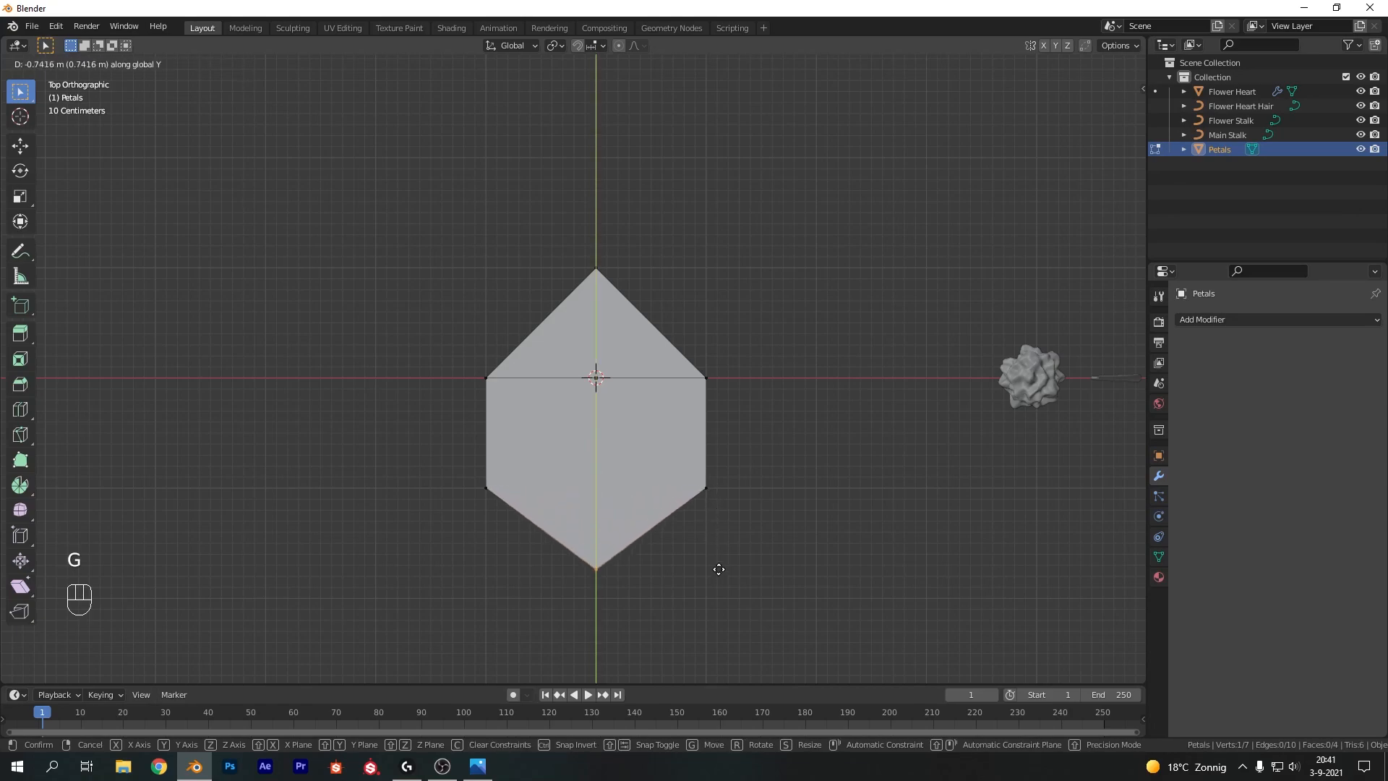
click(721, 600)
Move the two lower side vertices inward and down to taper the petal toward its base
shift+middle_drag(722, 598, 737, 486)
drag(464, 338, 585, 414)
key(g)
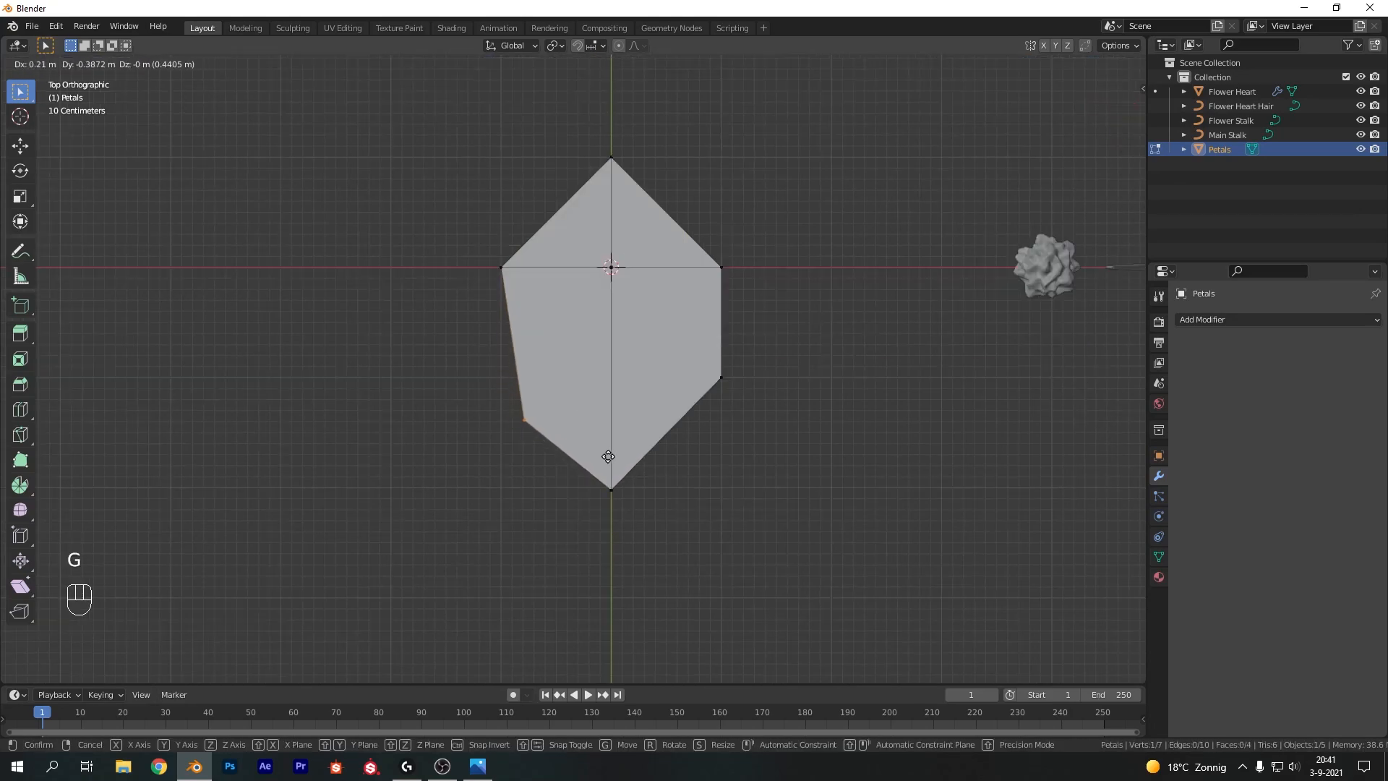
click(608, 456)
drag(771, 368, 659, 438)
key(g)
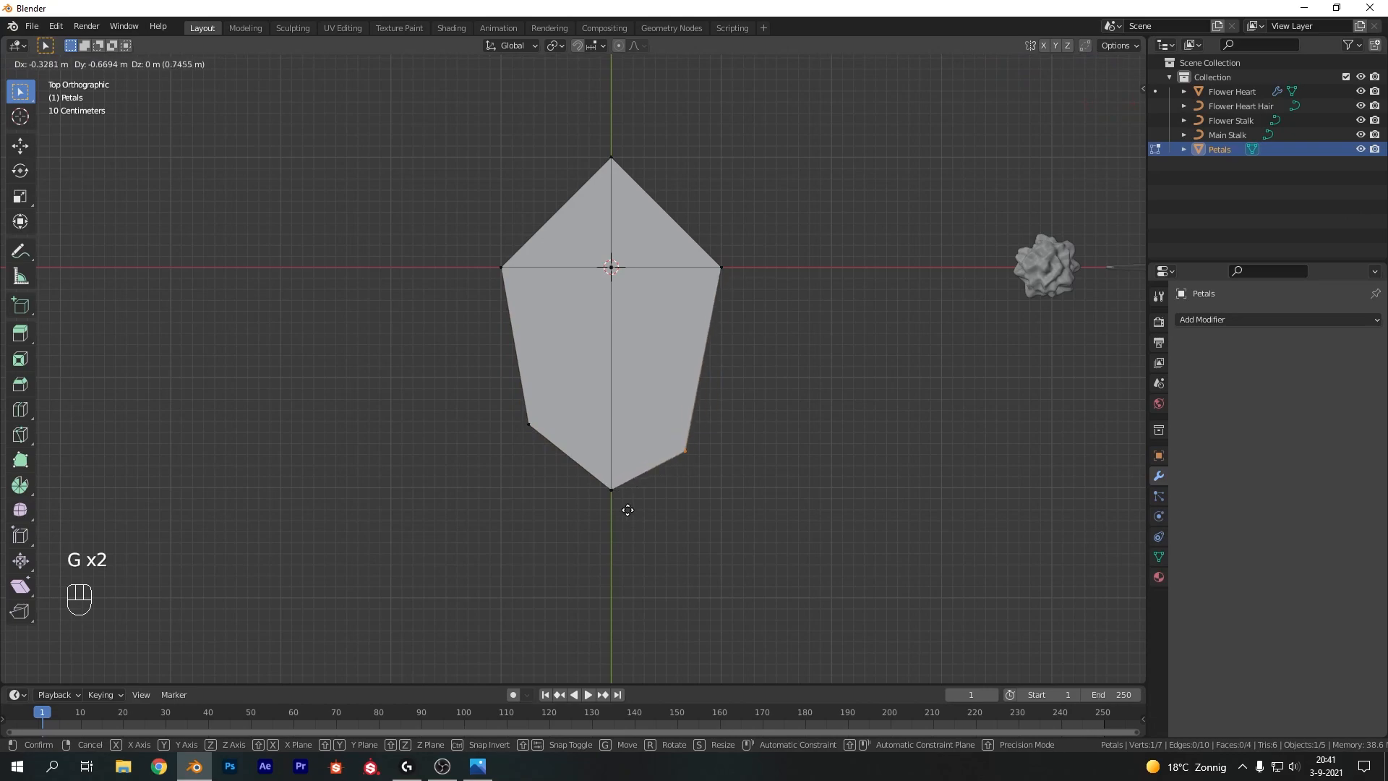
click(628, 510)
Add a loop cut across the petal and scale it to 0 along Y to straighten it
key(ctrl+r)
click(633, 339)
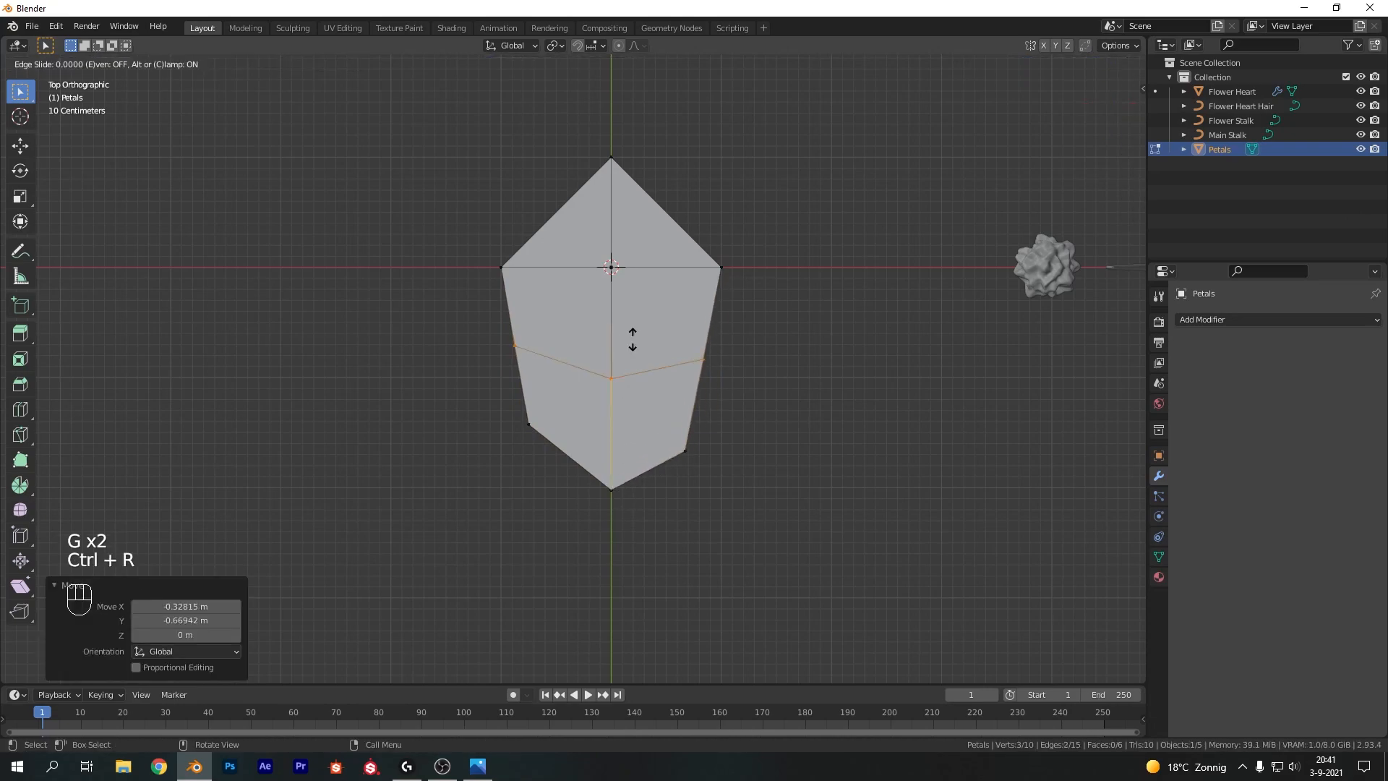
click(633, 339)
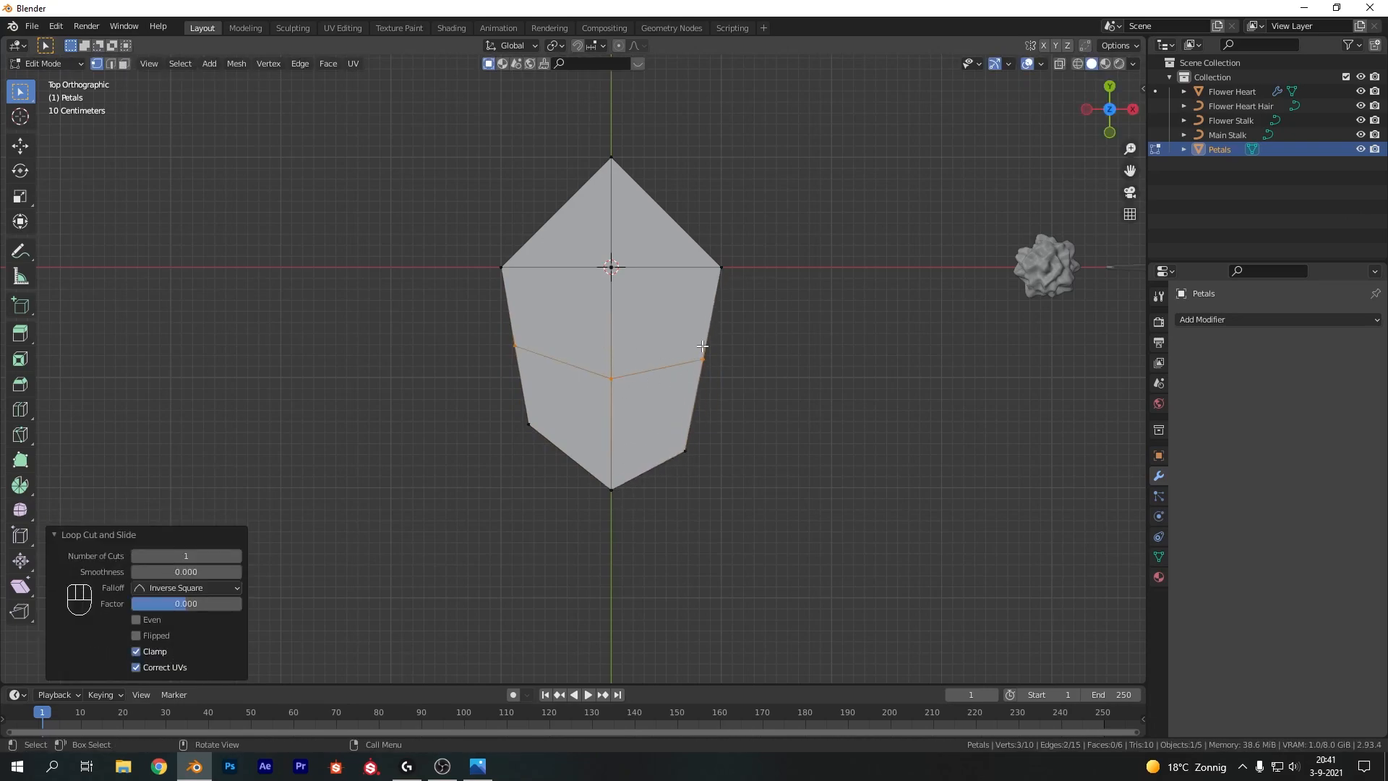
key(s)
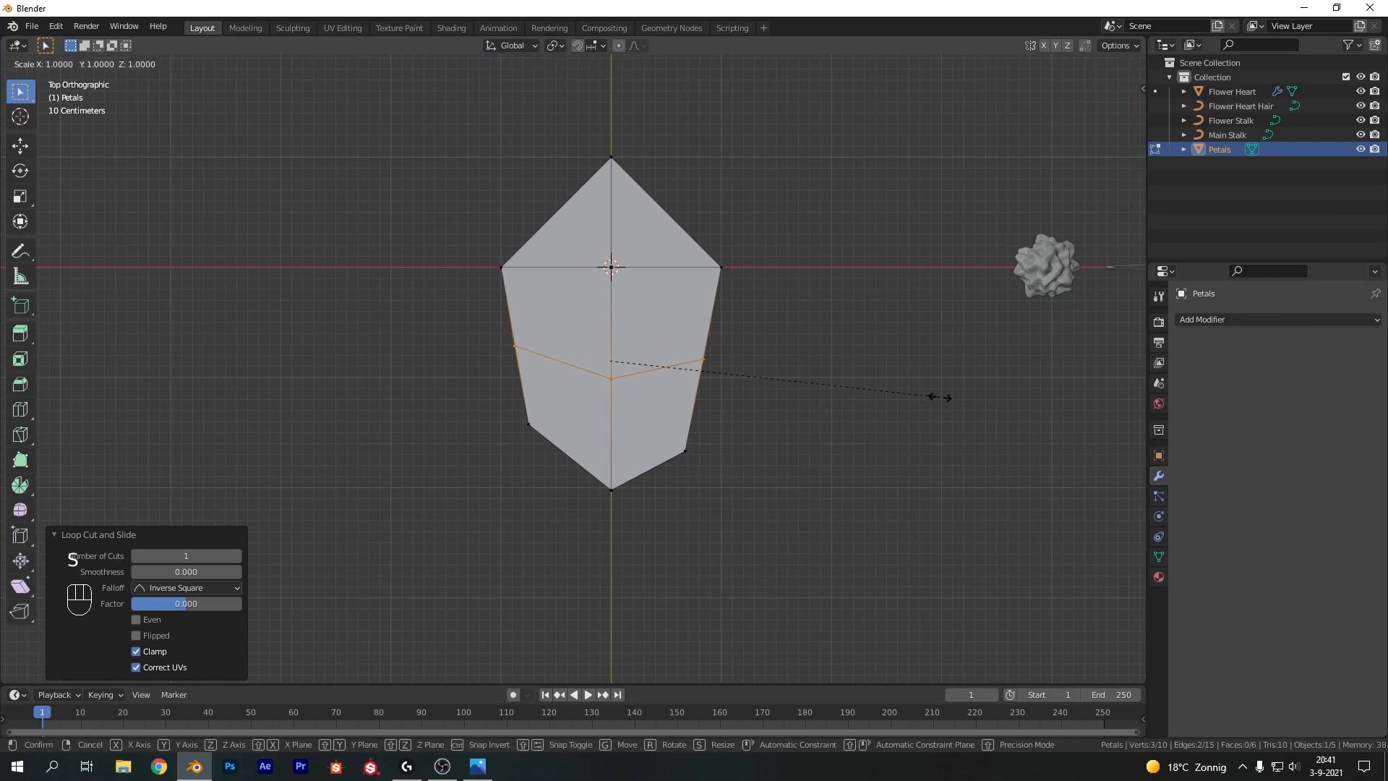
key(y)
key(0)
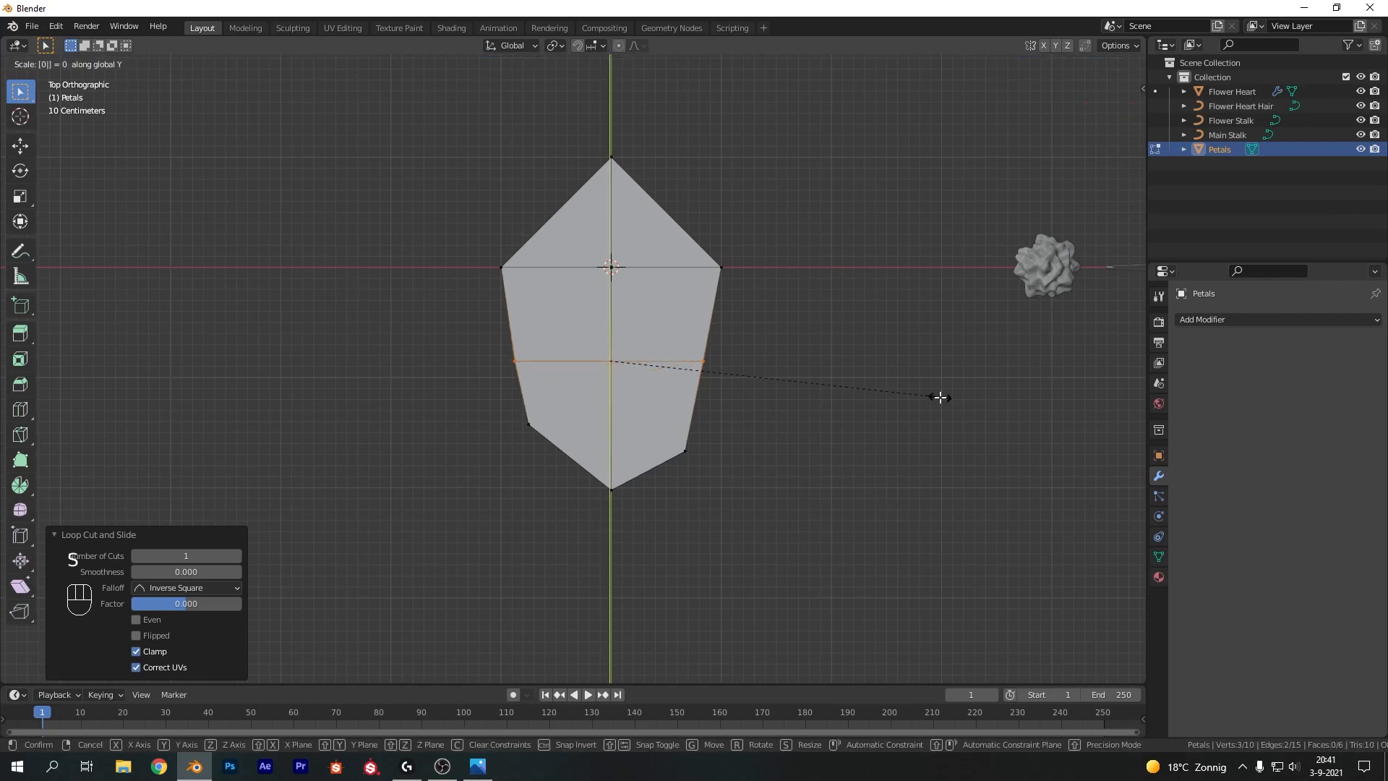
key(Return)
Move the outline vertices one by one to round the petal into a leaf shape, then leave Edit Mode
click(710, 354)
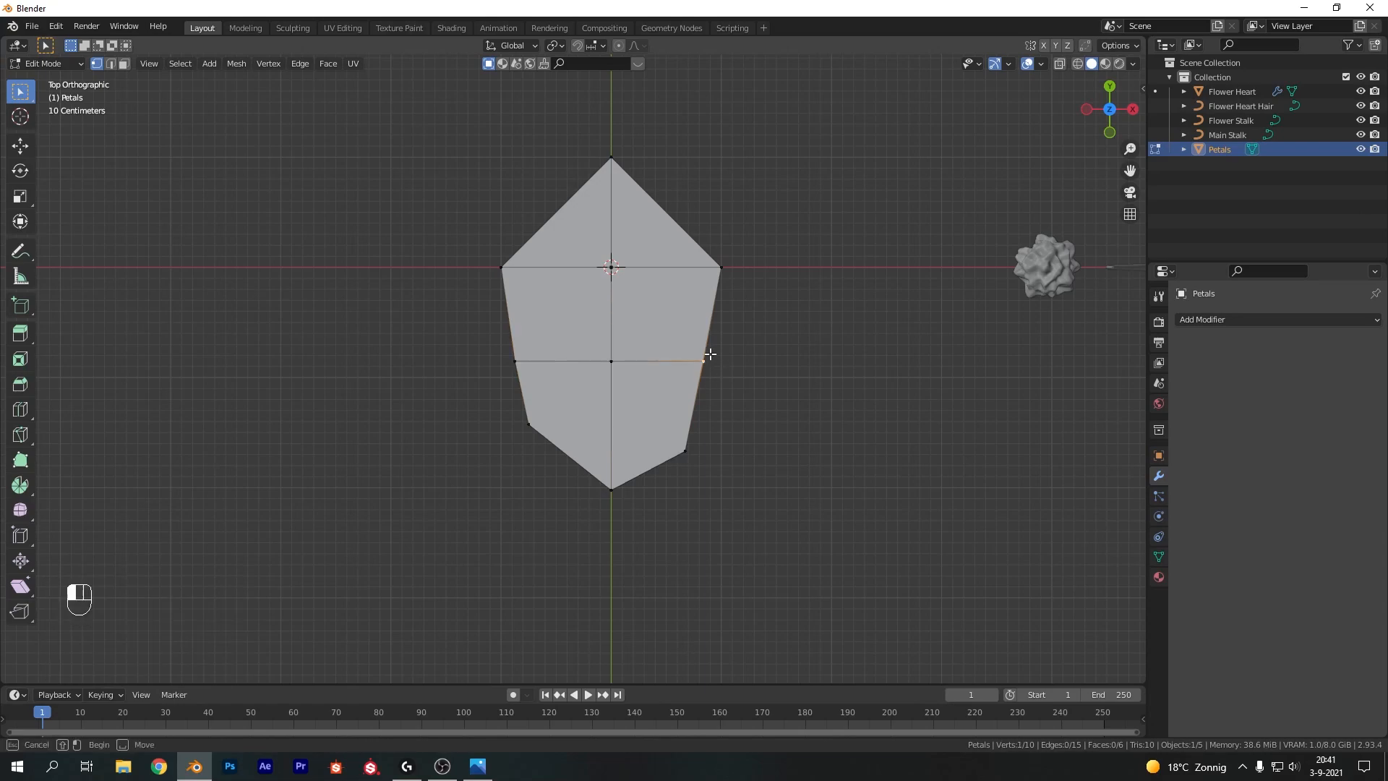
key(g)
click(731, 357)
key(g)
click(502, 365)
click(503, 263)
key(g)
click(522, 259)
click(720, 265)
key(g)
click(690, 253)
click(529, 432)
key(g)
click(523, 443)
click(611, 491)
key(g)
click(607, 503)
click(688, 455)
key(g)
click(690, 446)
key(g)
click(698, 446)
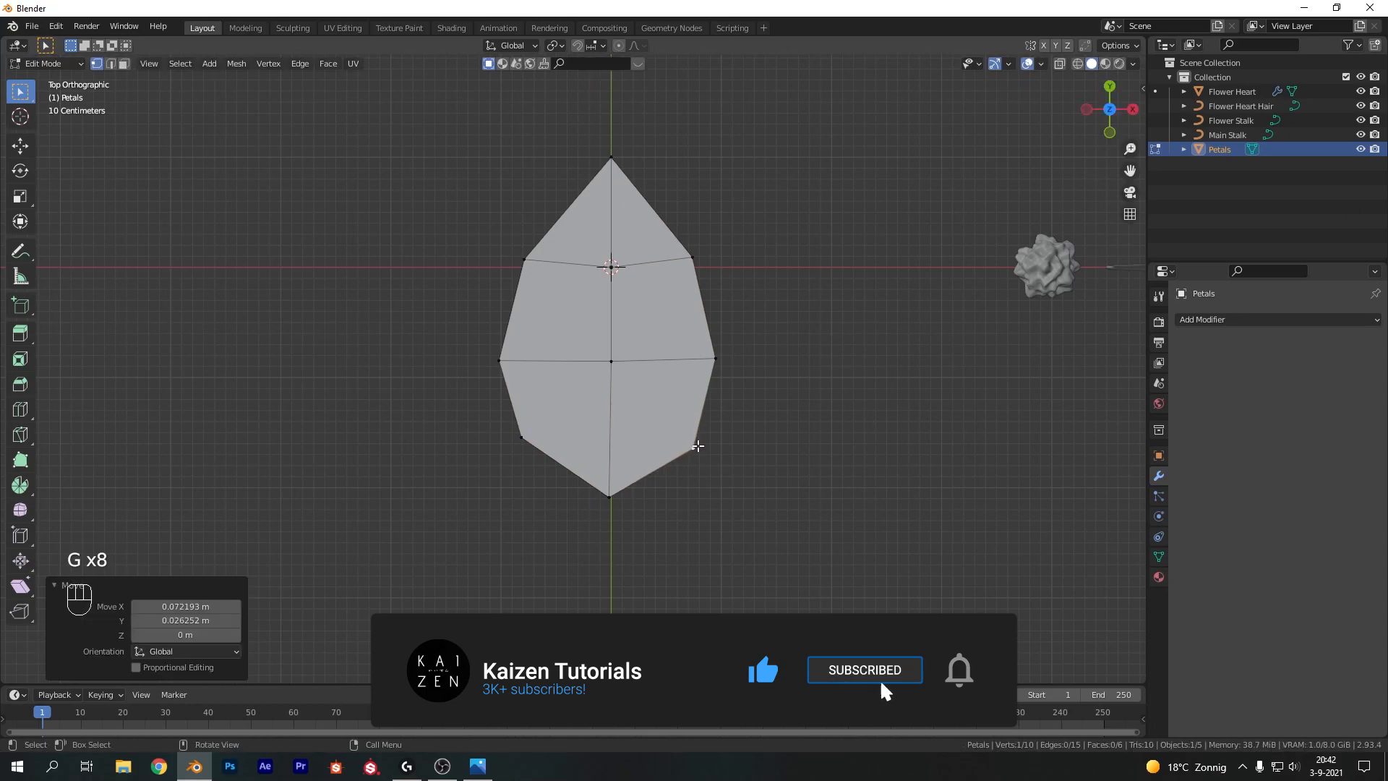
middle_drag(757, 452, 673, 376)
key(Tab)
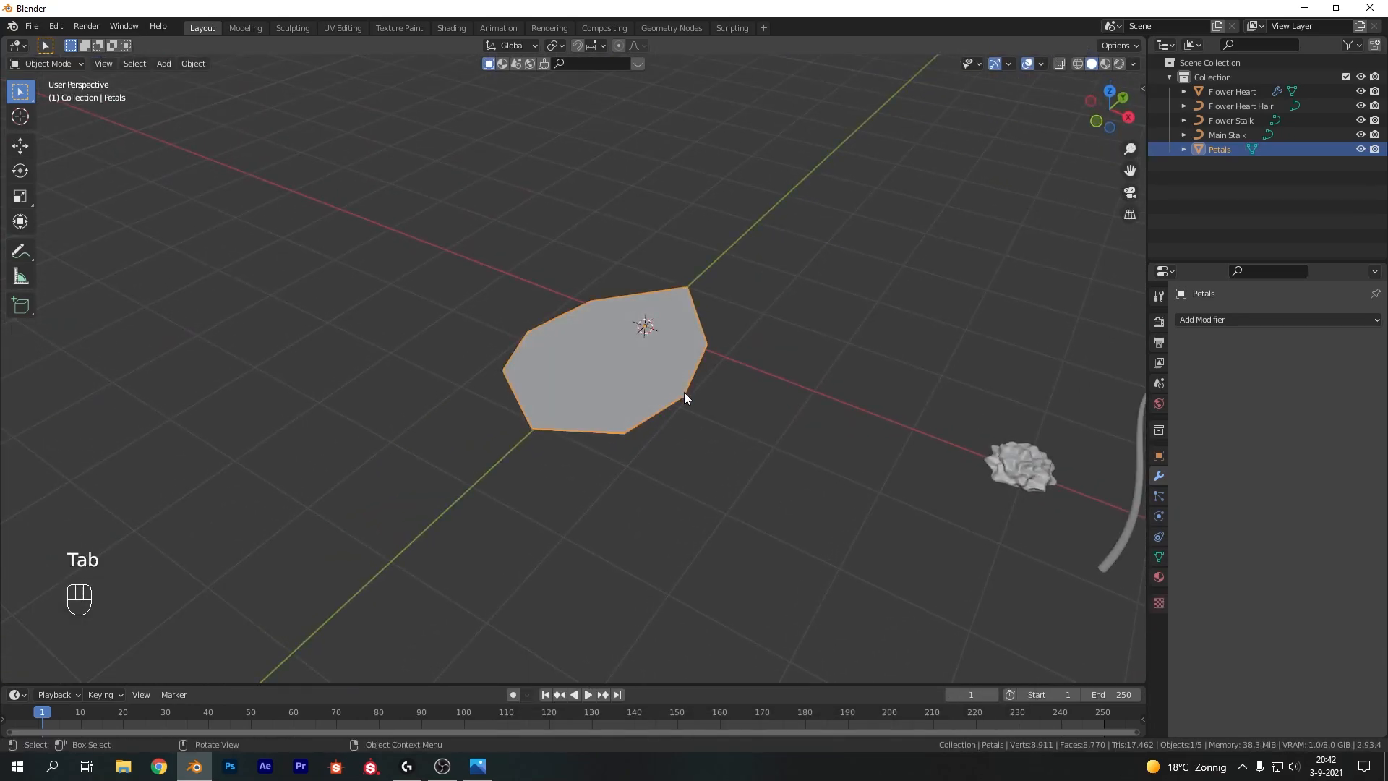
Select all of the petal's geometry and subdivide it once
scroll(691, 416, up, 4)
shift+middle_drag(697, 437, 639, 410)
key(Tab)
key(a)
click(620, 367)
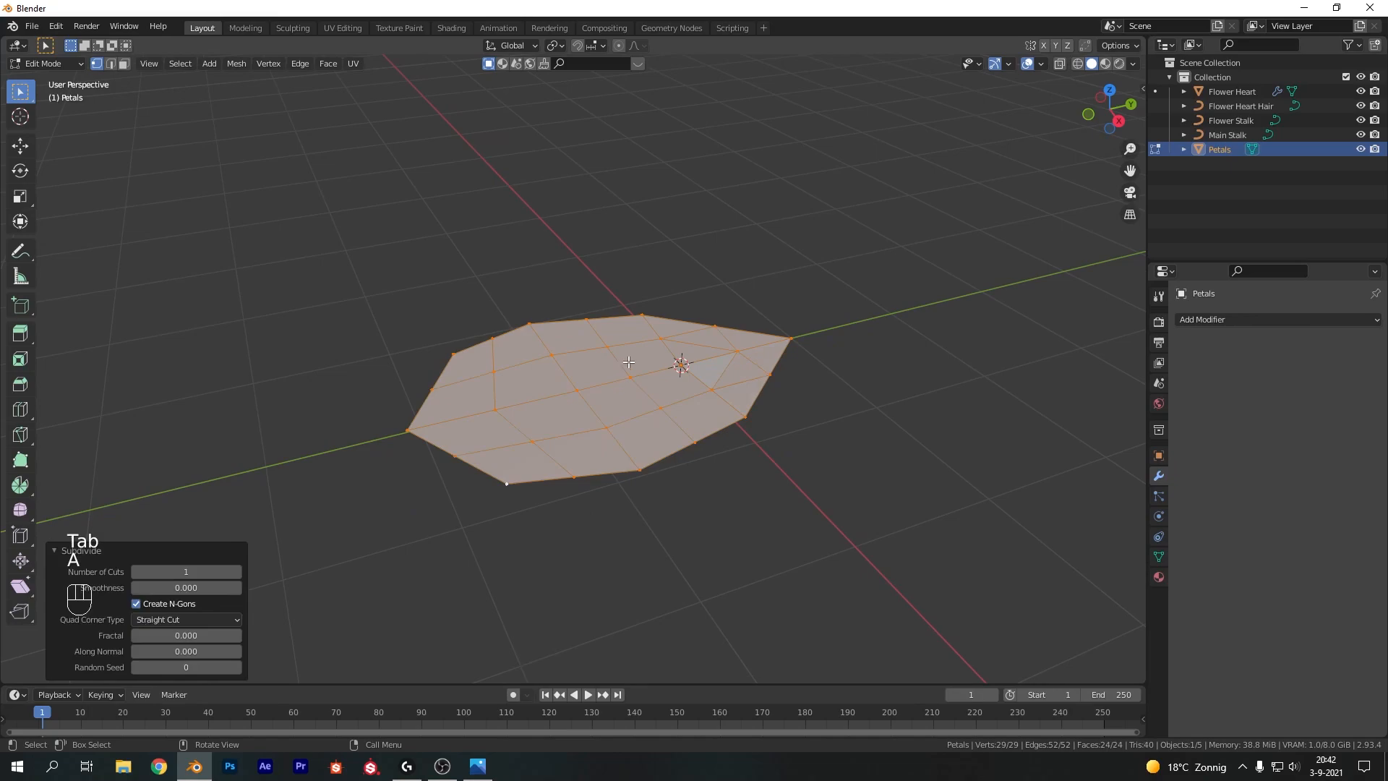
key(Tab)
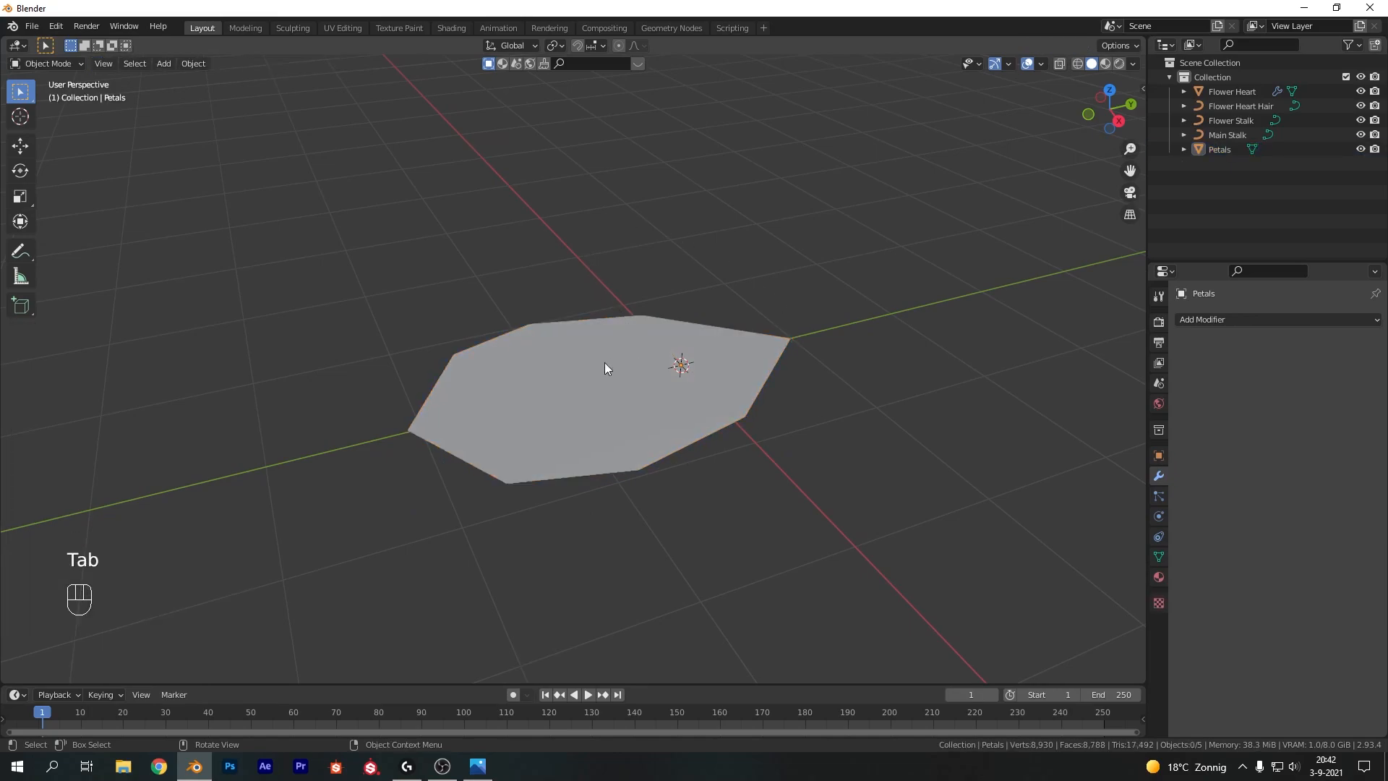
Isolate the petal in local view and select its tip vertex in right side view
key(Tab)
key(Tab)
click(801, 334)
key(Tab)
scroll(750, 344, down, 2)
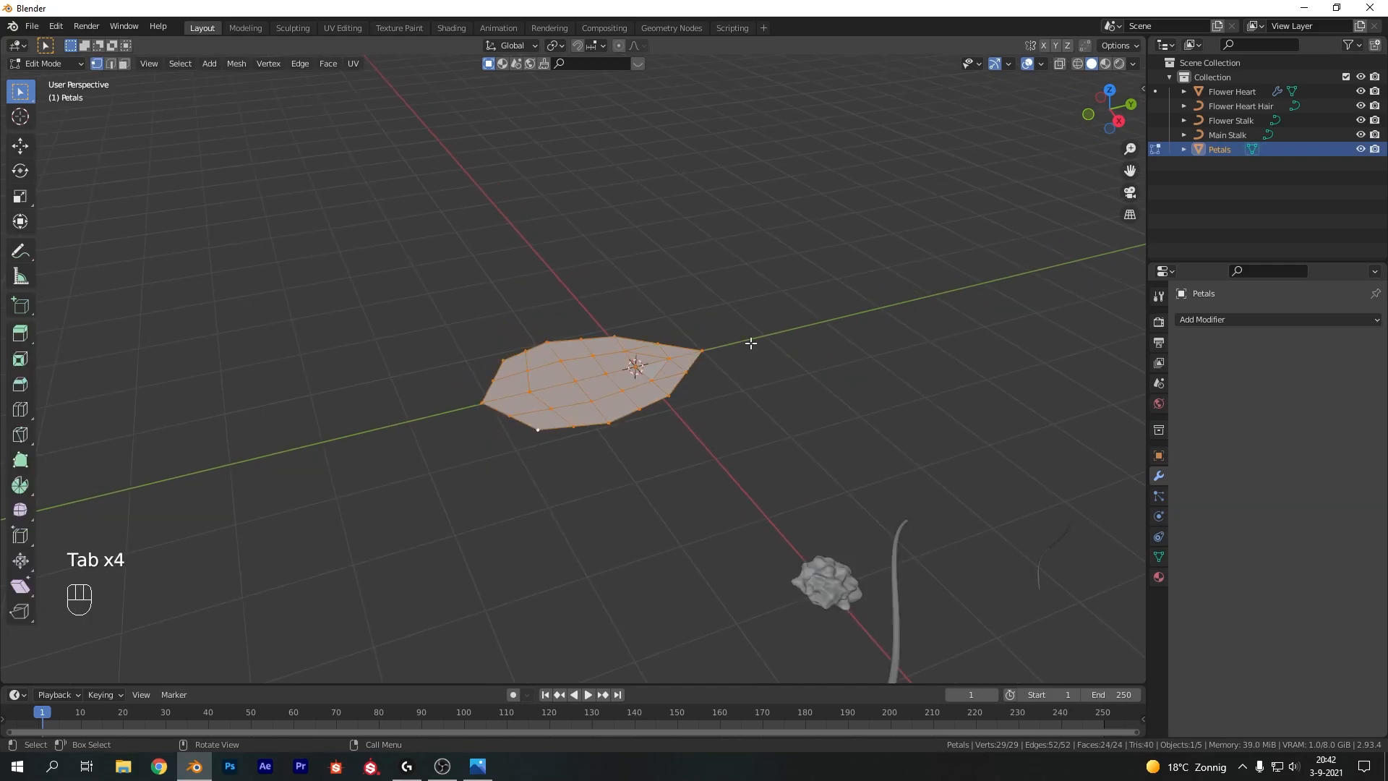
key(Tab)
key(KP_Divide)
key(Tab)
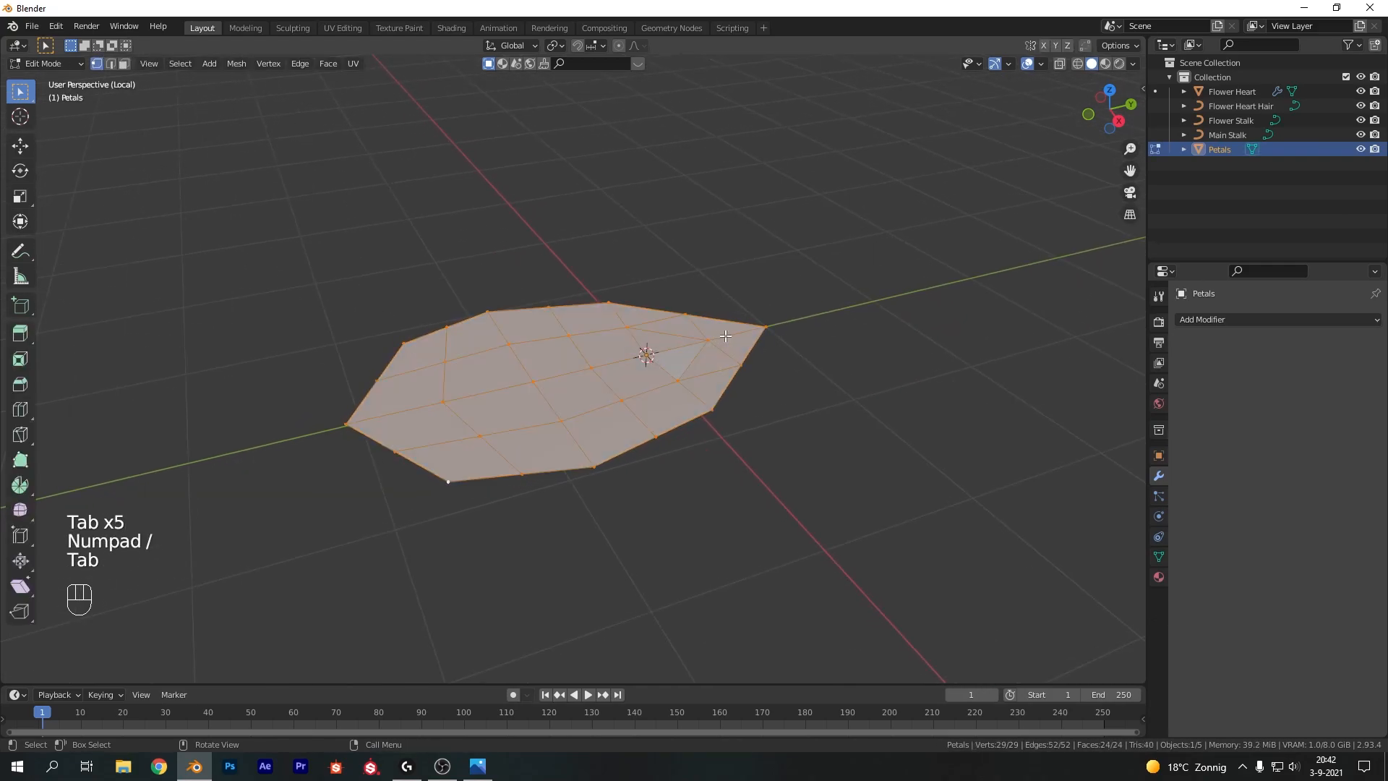
scroll(725, 336, down, 2)
click(729, 337)
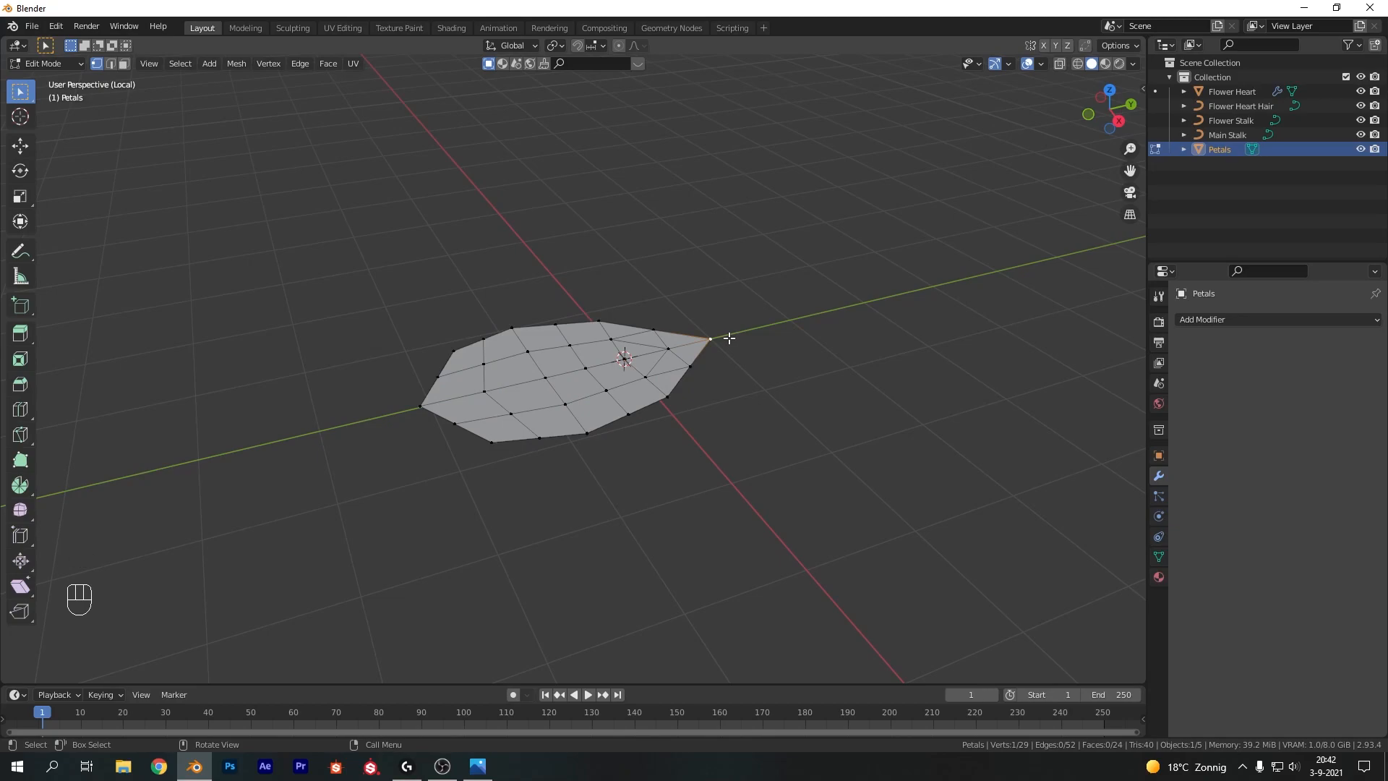
key(KP_3)
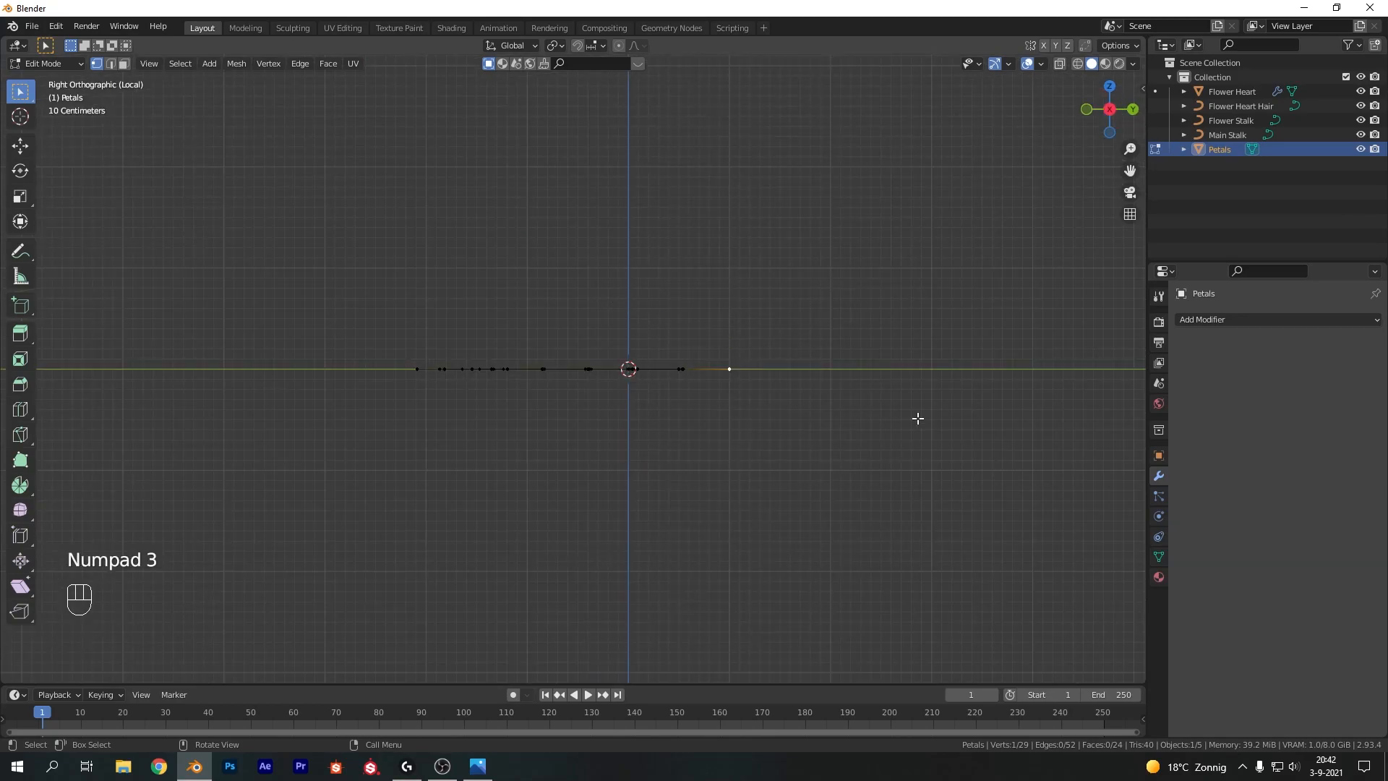
Try raising the tip vertex about 1.48 m along Z, then undo the move
key(g)
key(z)
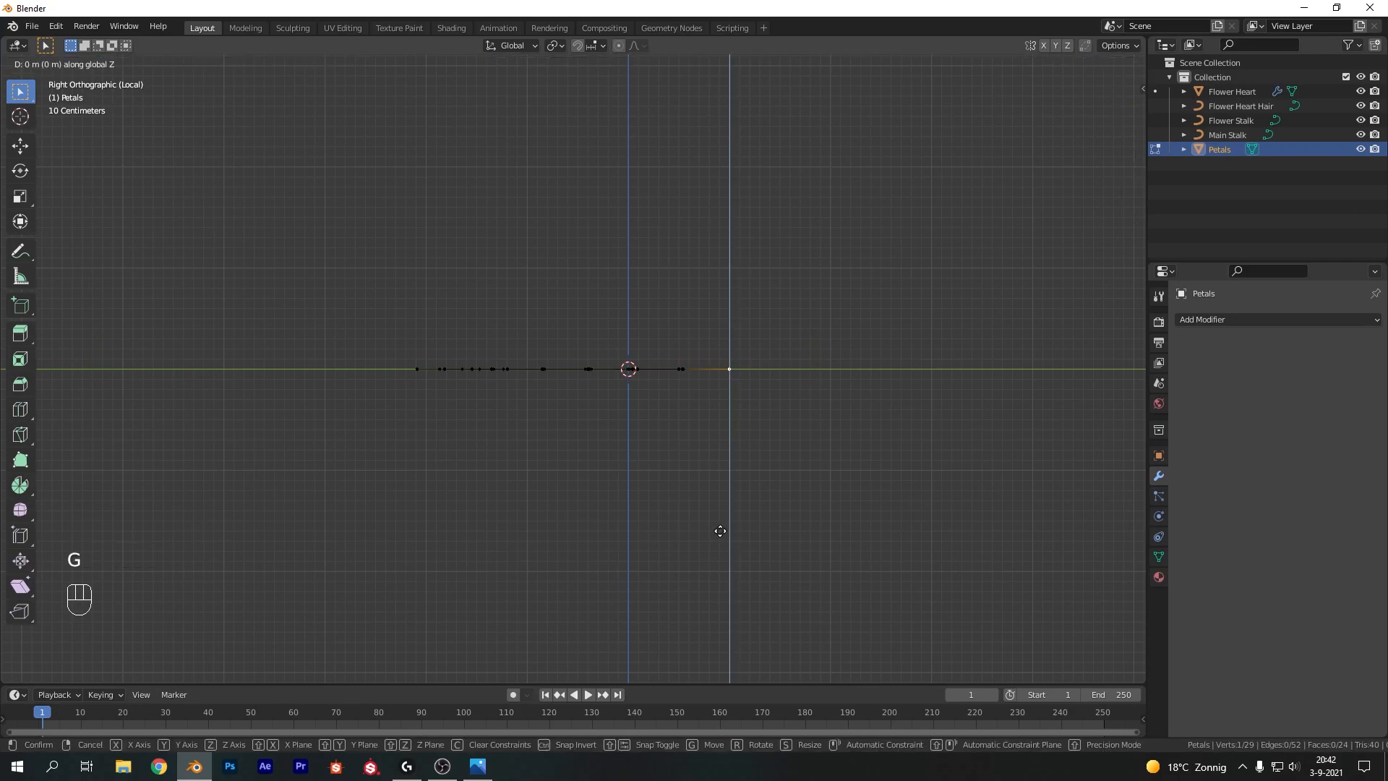
click(716, 380)
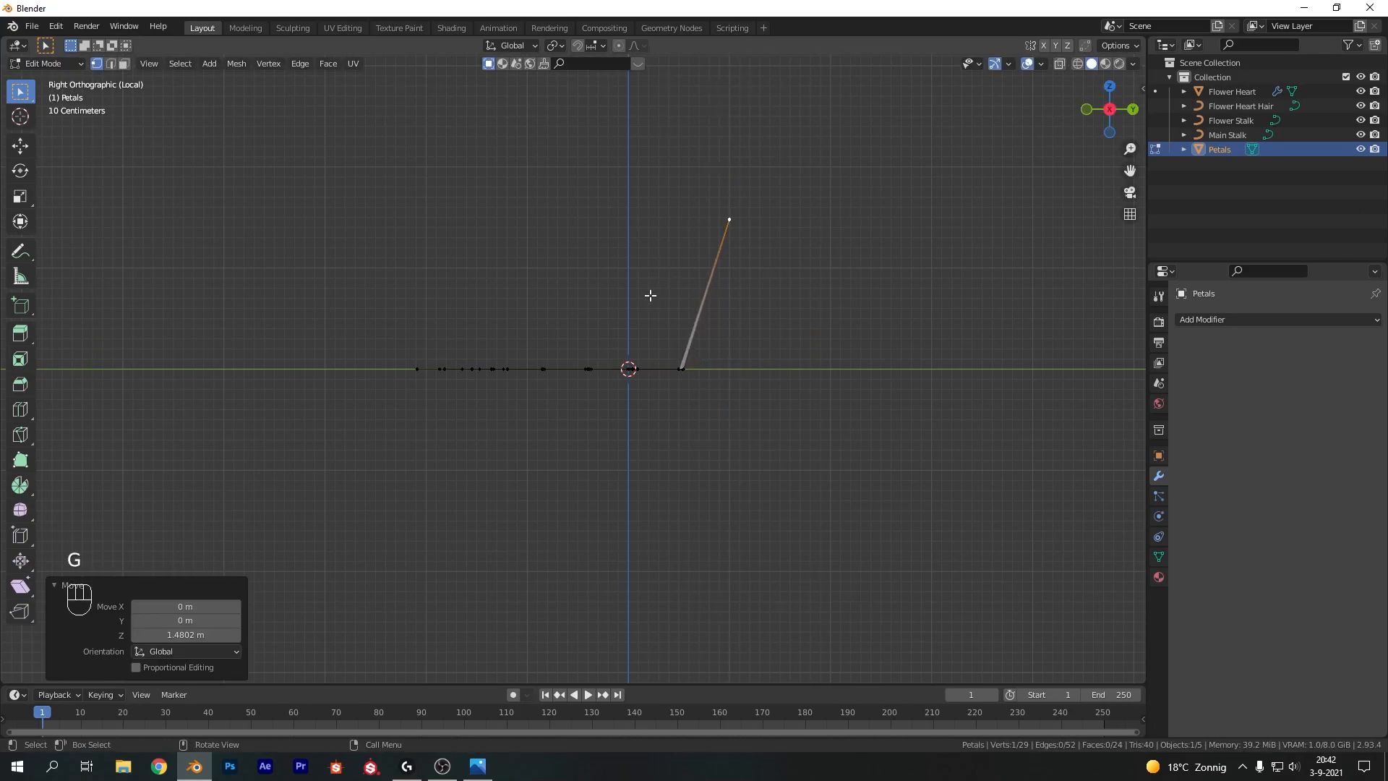
key(ctrl+z)
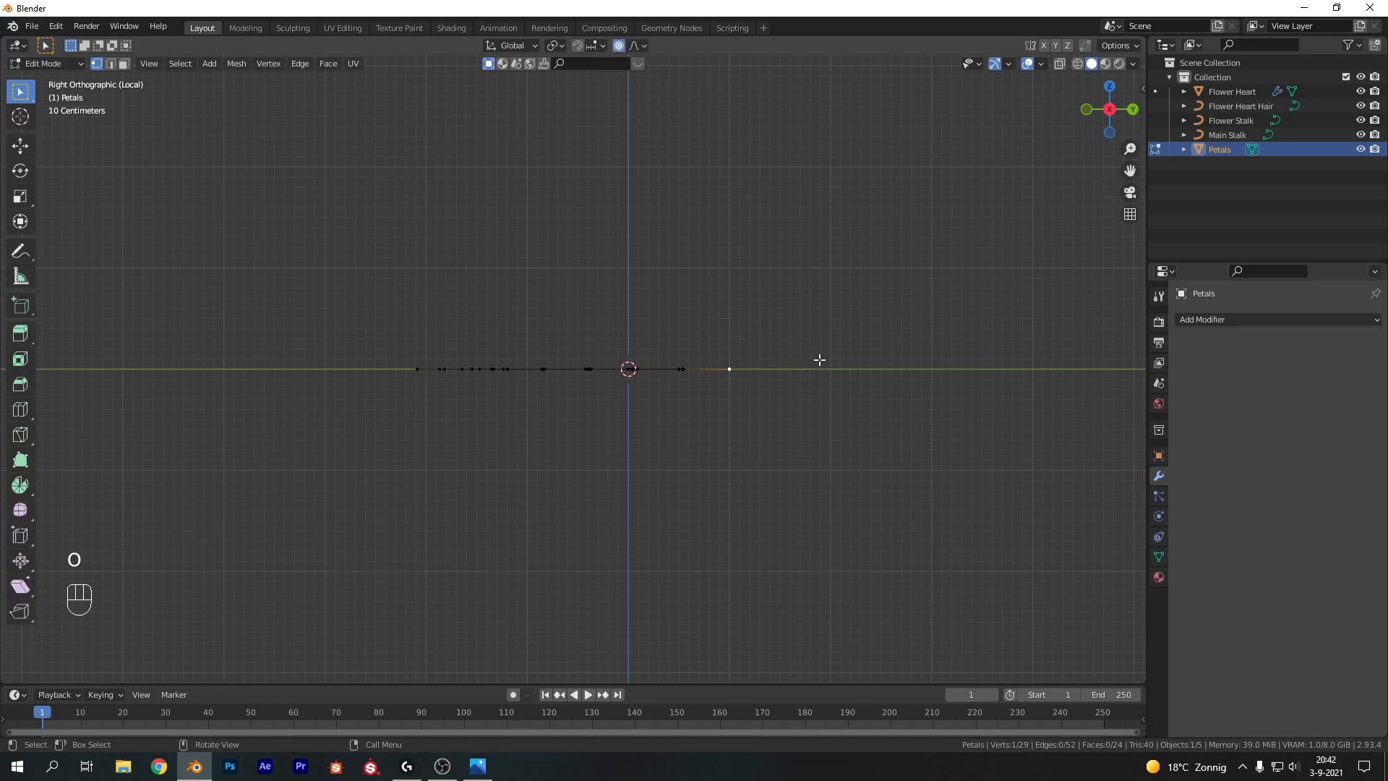
Raise the selected tip vertex about 1.47 m along Z with smooth proportional editing at a size of about 3.14
key(g)
key(z)
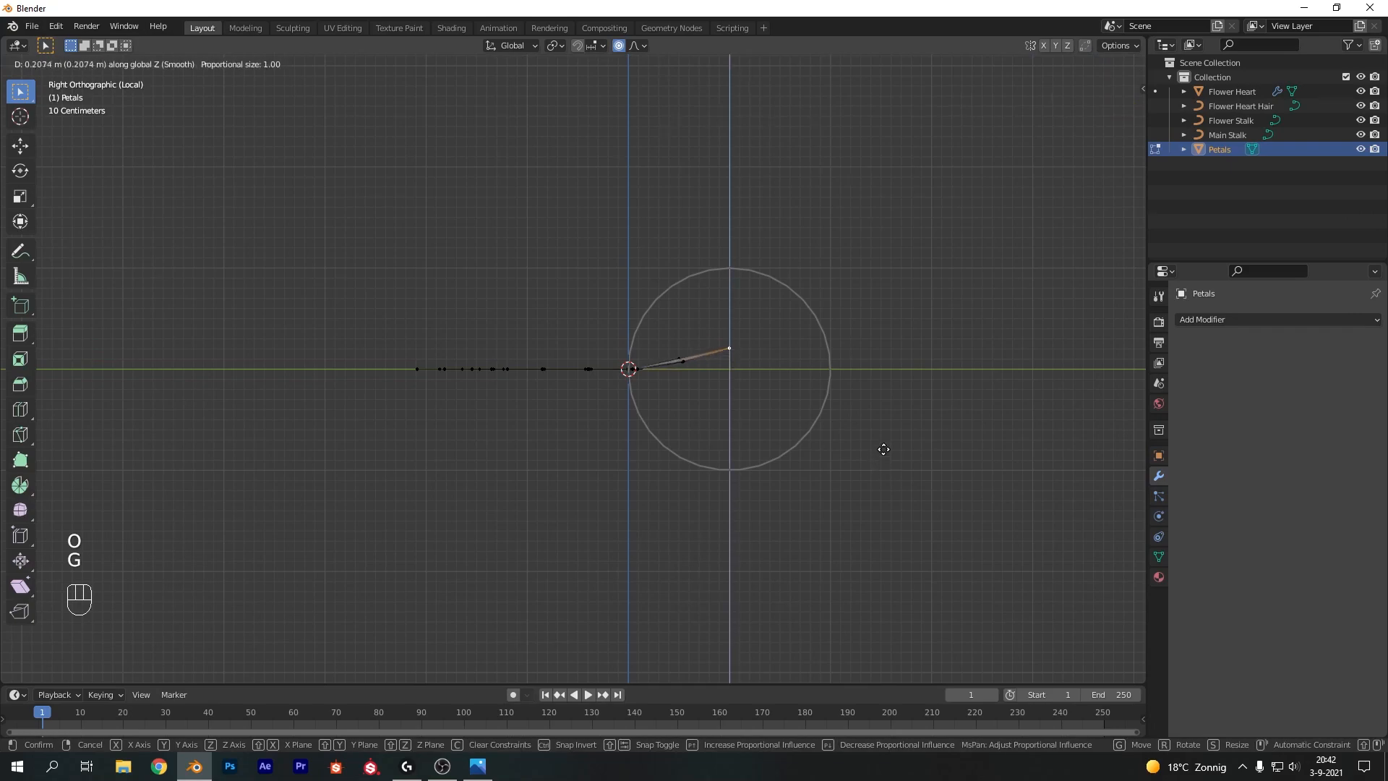
scroll(892, 295, up, 3)
scroll(892, 295, down, 14)
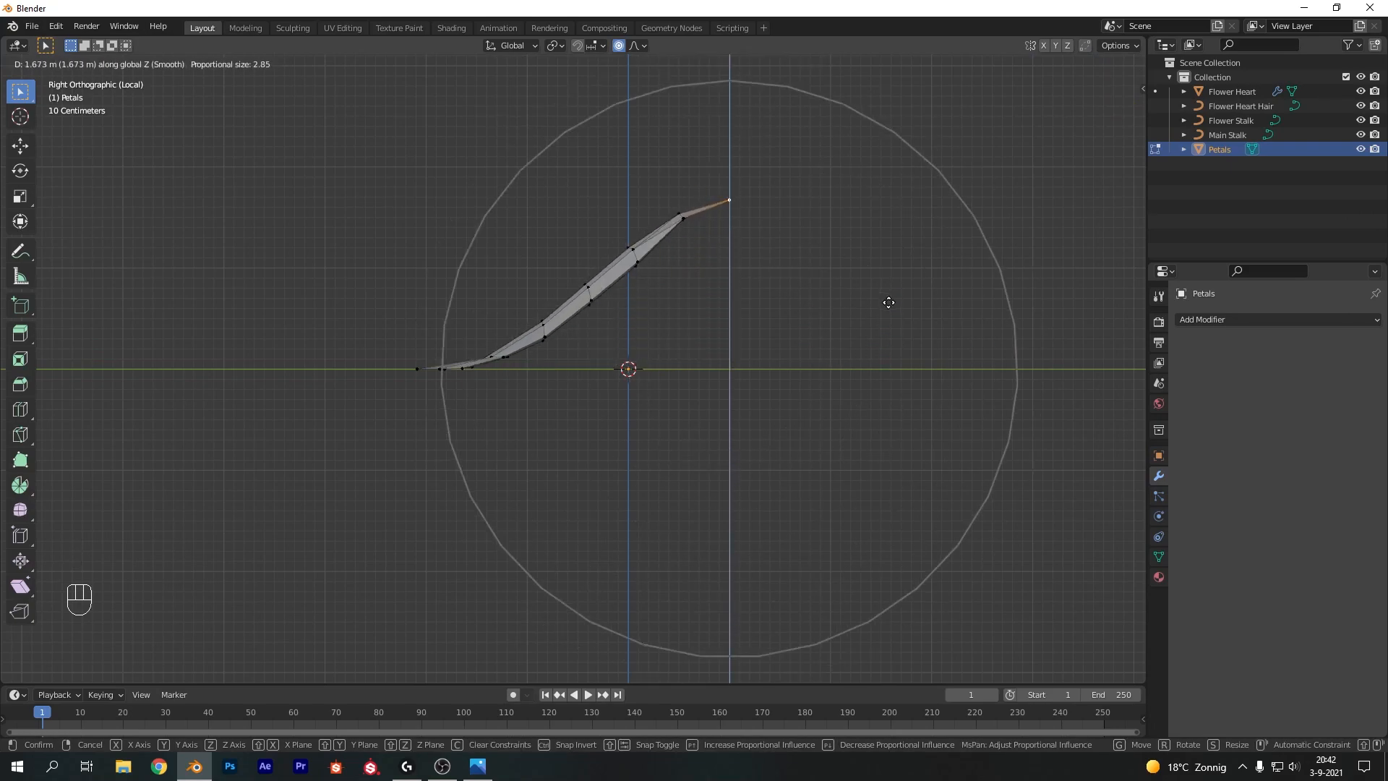
scroll(890, 301, down, 1)
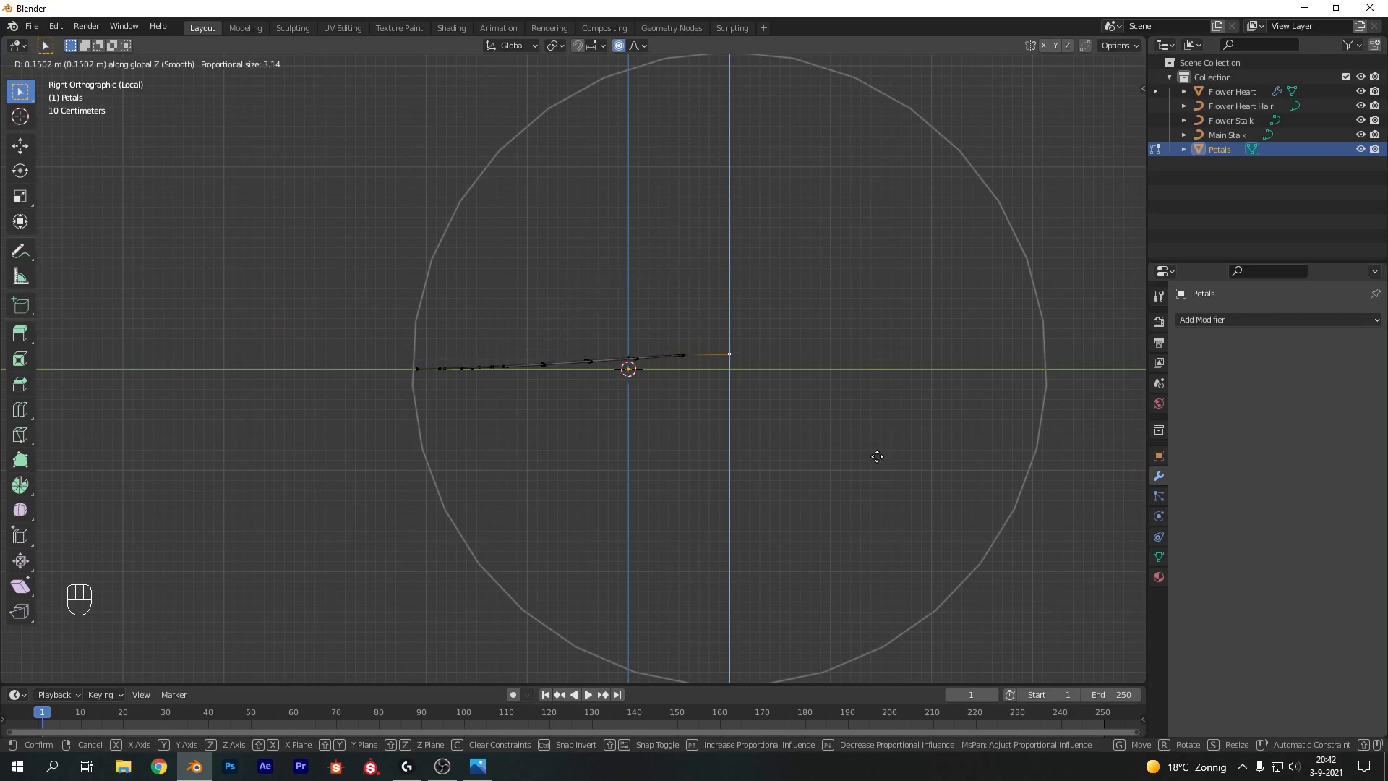
click(867, 323)
Lower the tip vertex about 0.57 m along Z in right side view to bend the petal
middle_drag(660, 220, 735, 266)
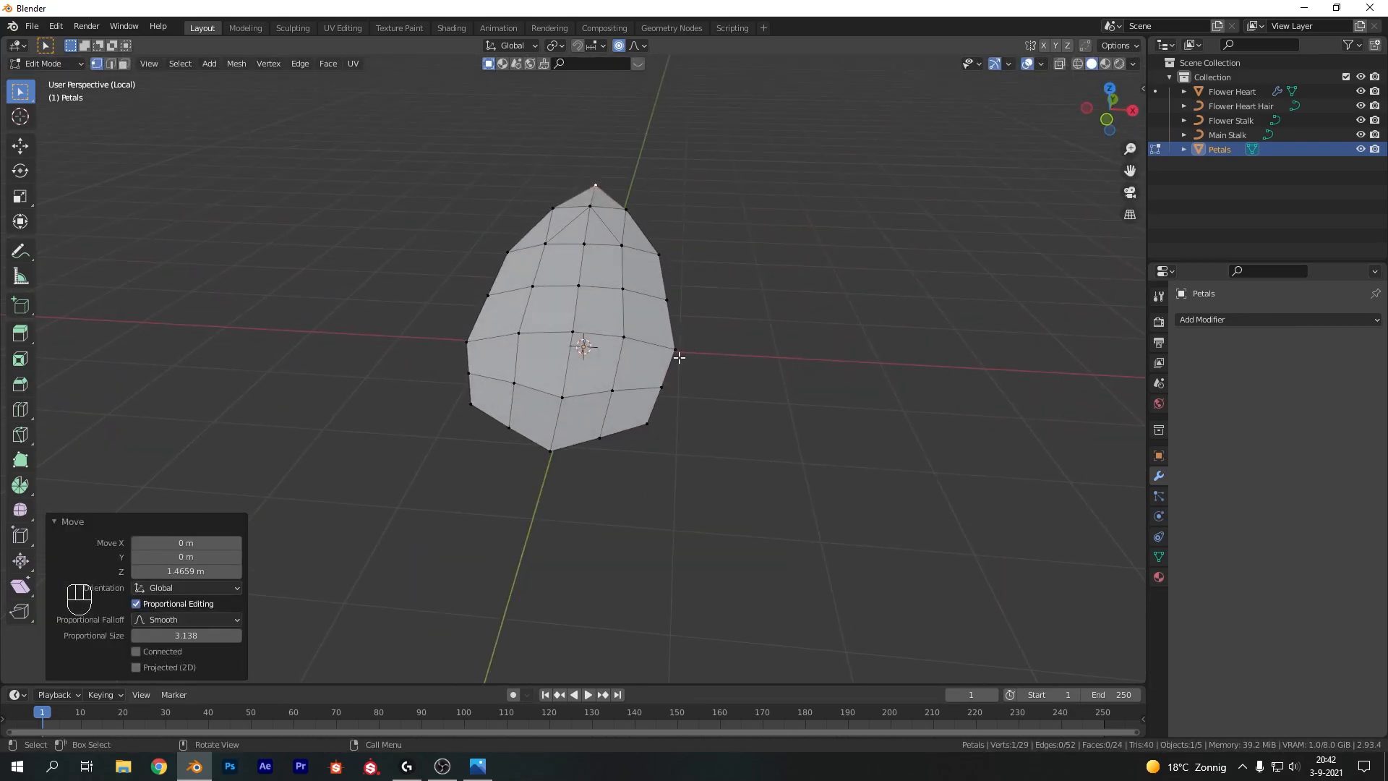
middle_drag(719, 319, 569, 284)
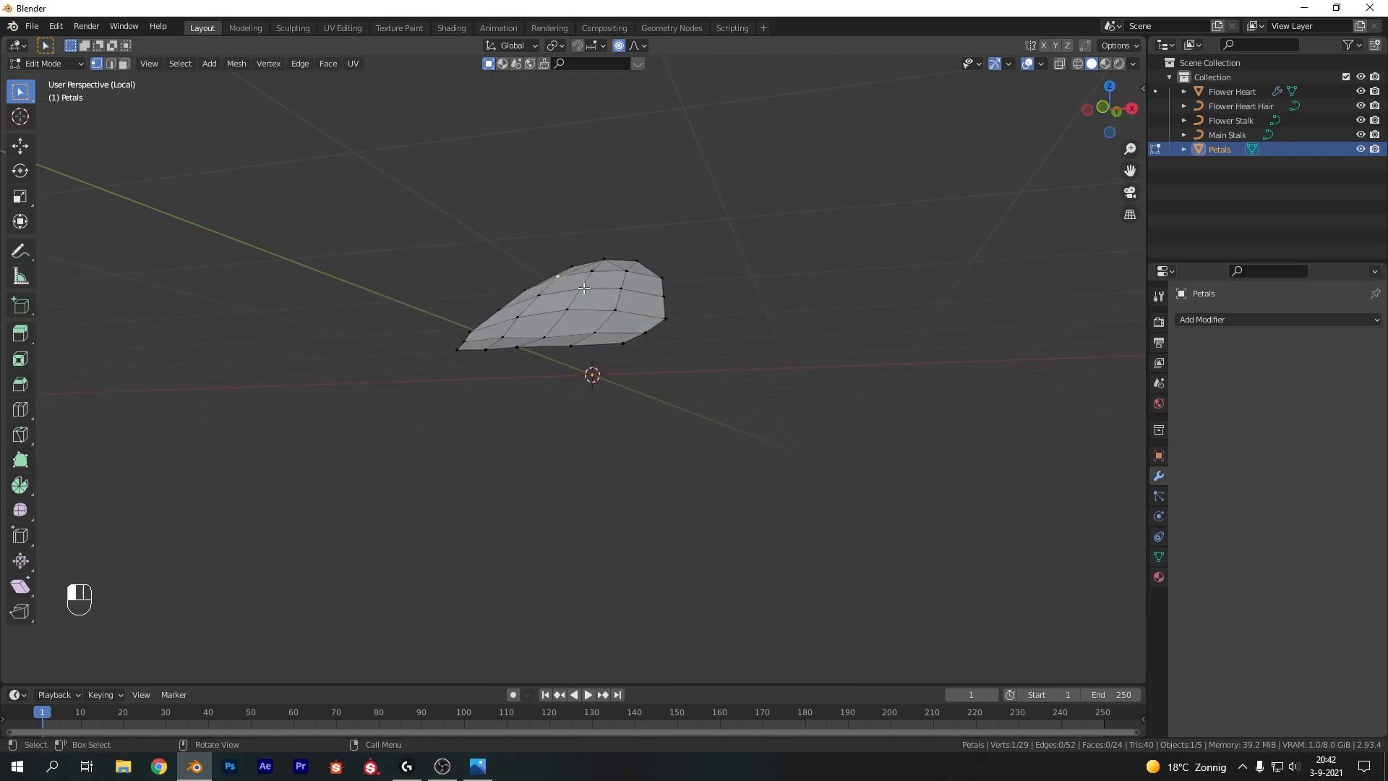
middle_drag(738, 249, 646, 271)
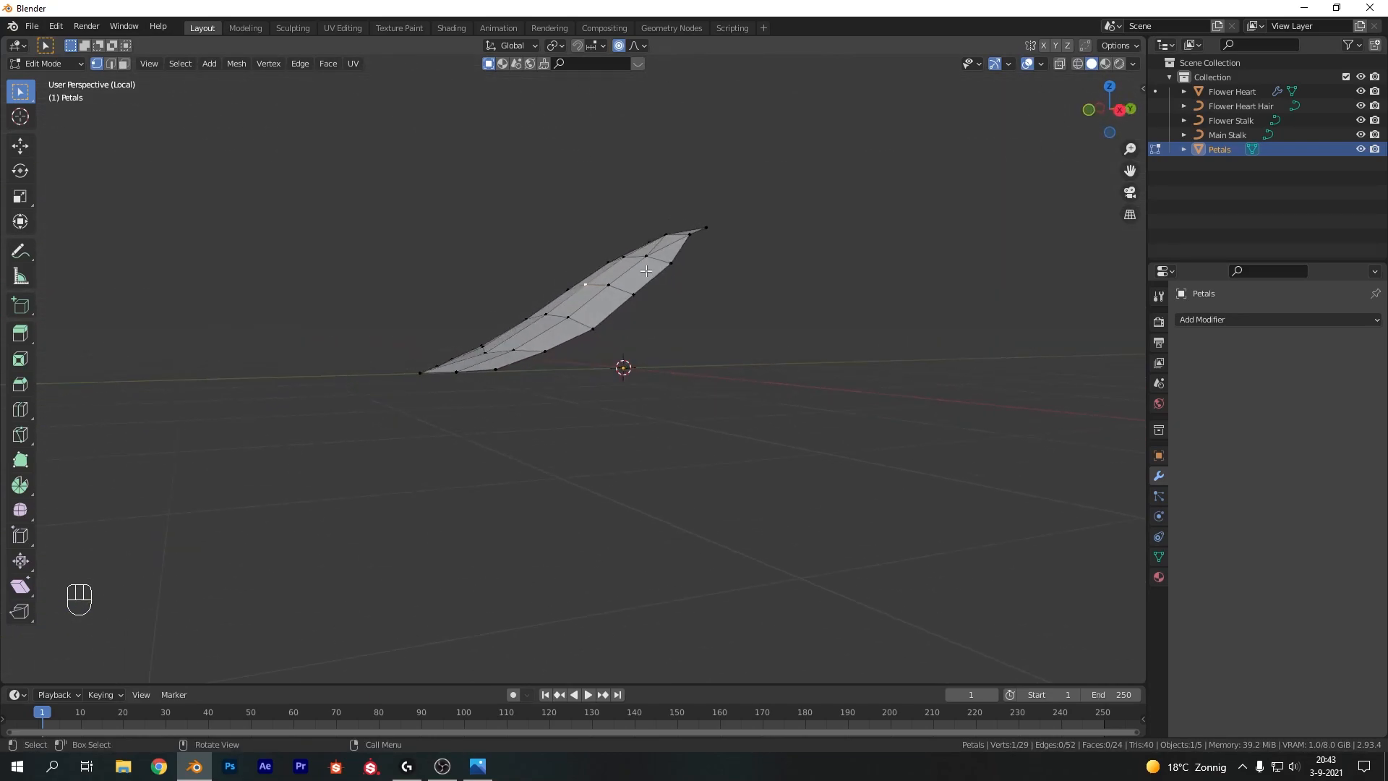
key(KP_3)
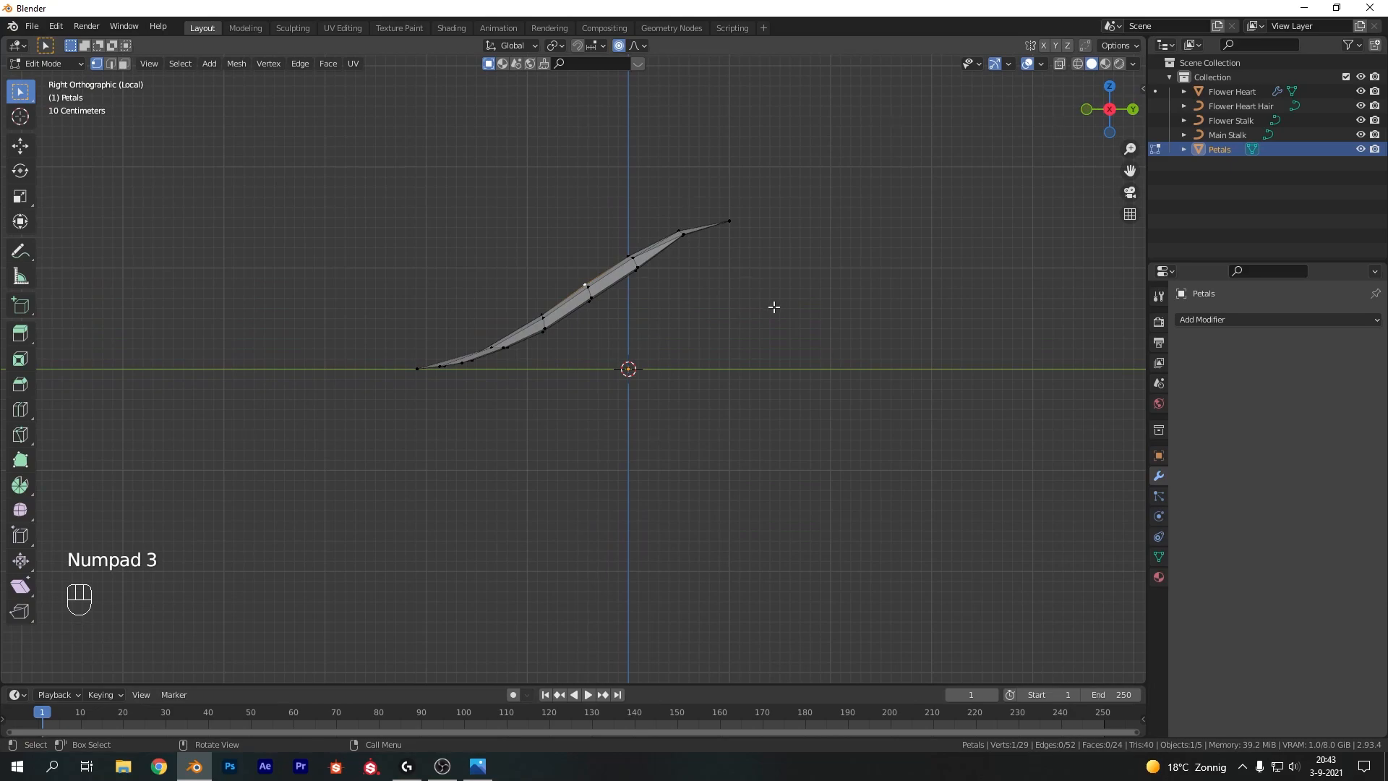
key(g)
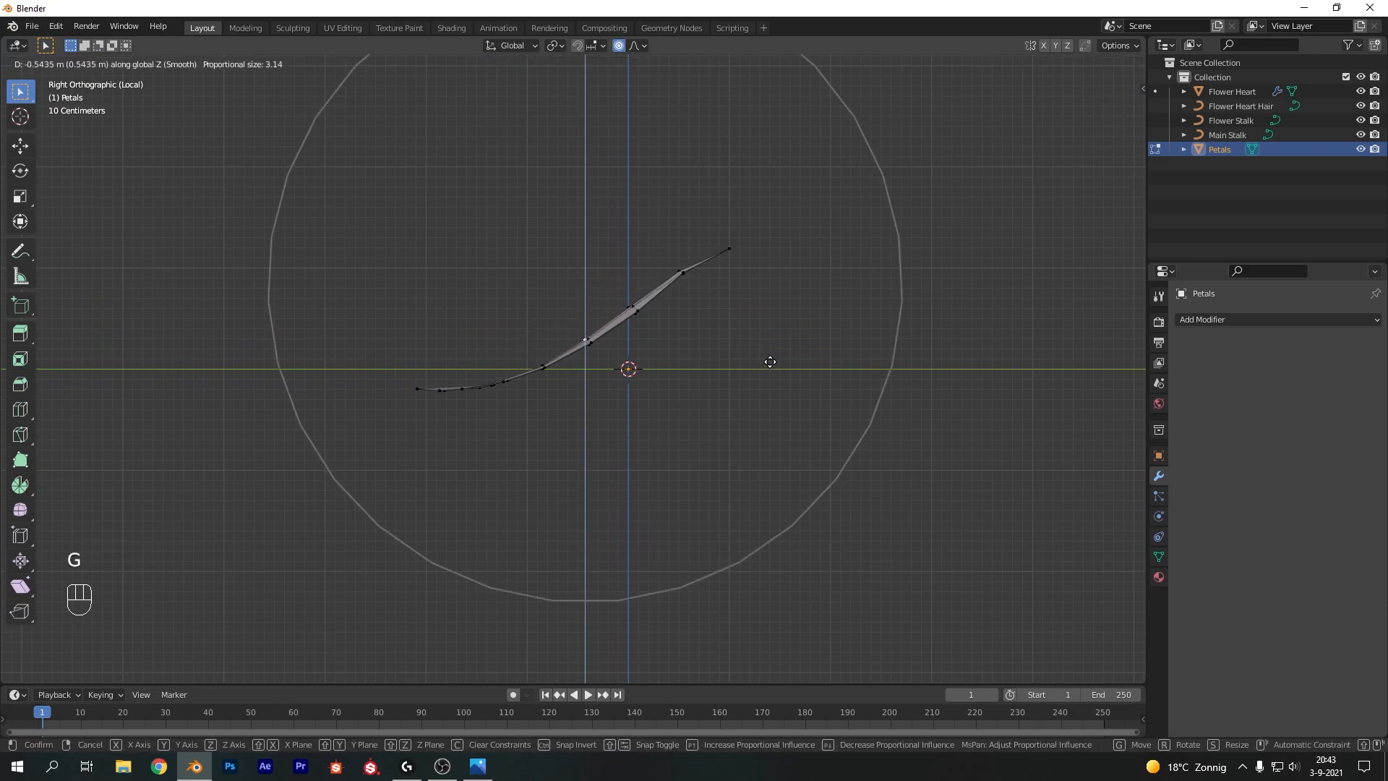
click(766, 359)
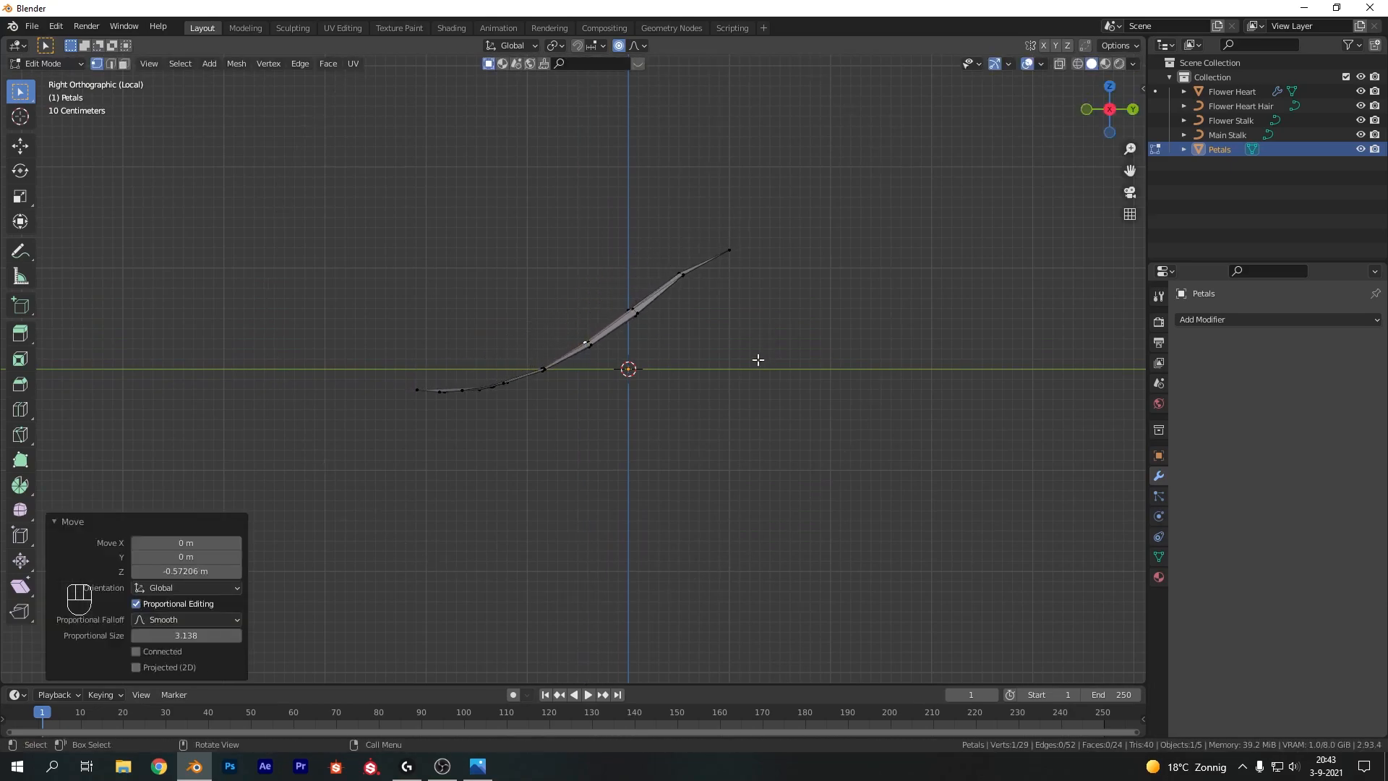
Move the petal object about 0.34 m along Y and 0.35 m along Z in right side view
key(Tab)
middle_drag(516, 275, 528, 232)
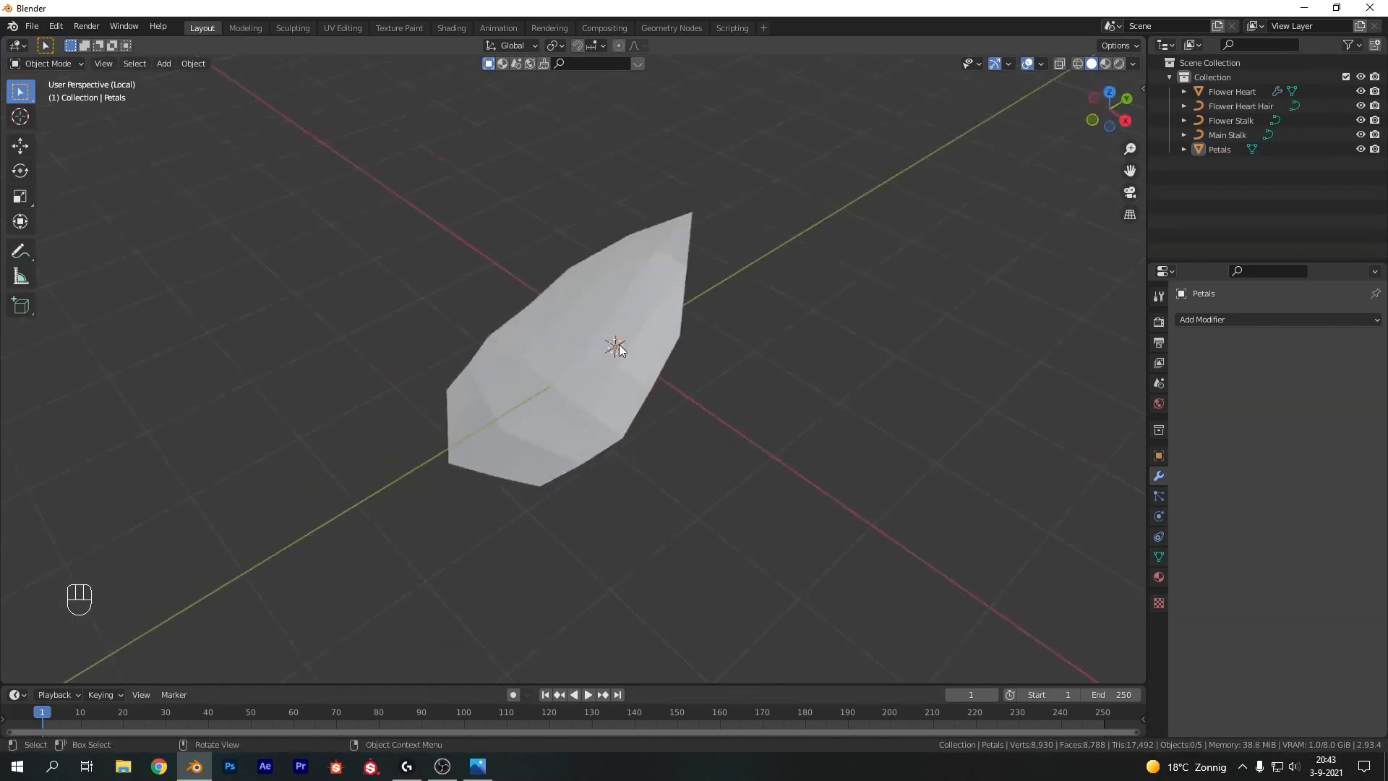
click(619, 344)
key(KP_3)
key(g)
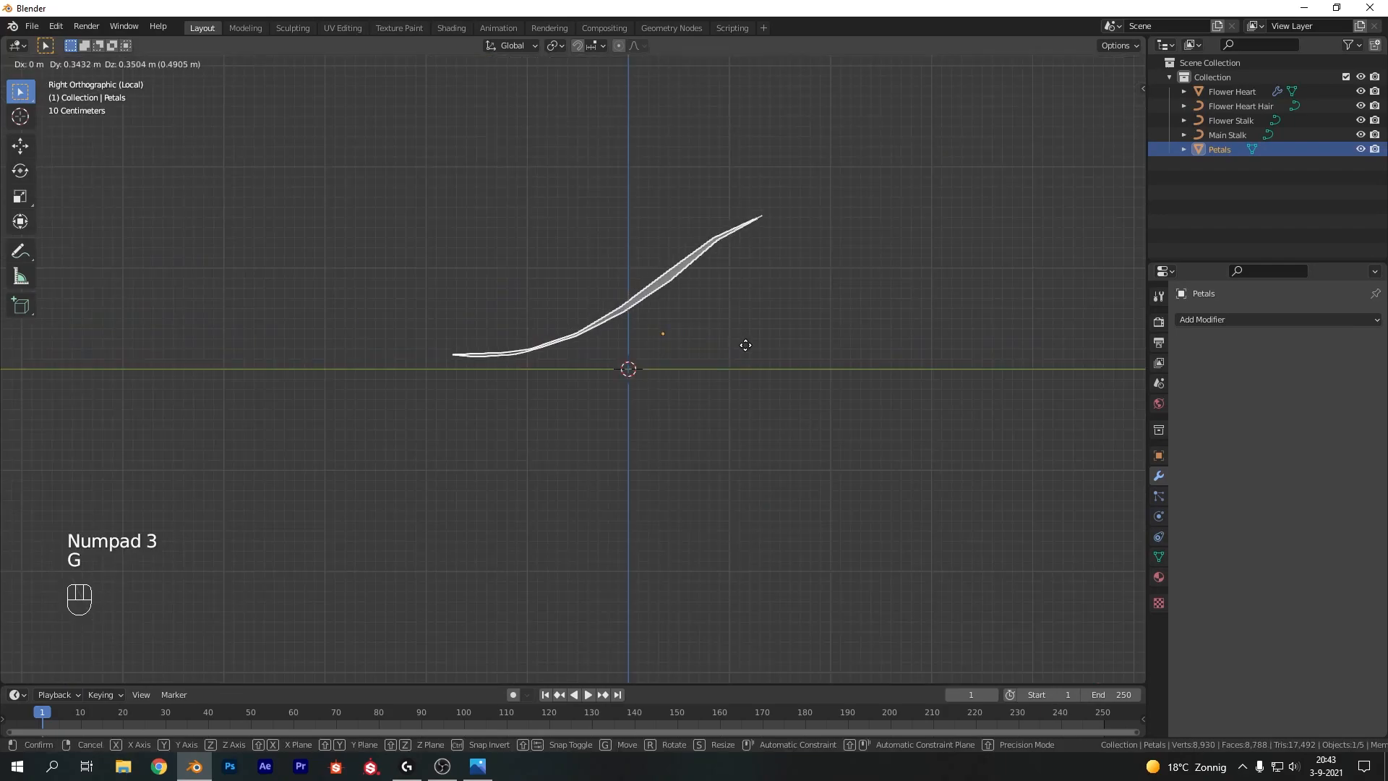
click(747, 353)
Move all of the petal's mesh 2.088 m along Y and 0.2 m along Z
key(Tab)
key(a)
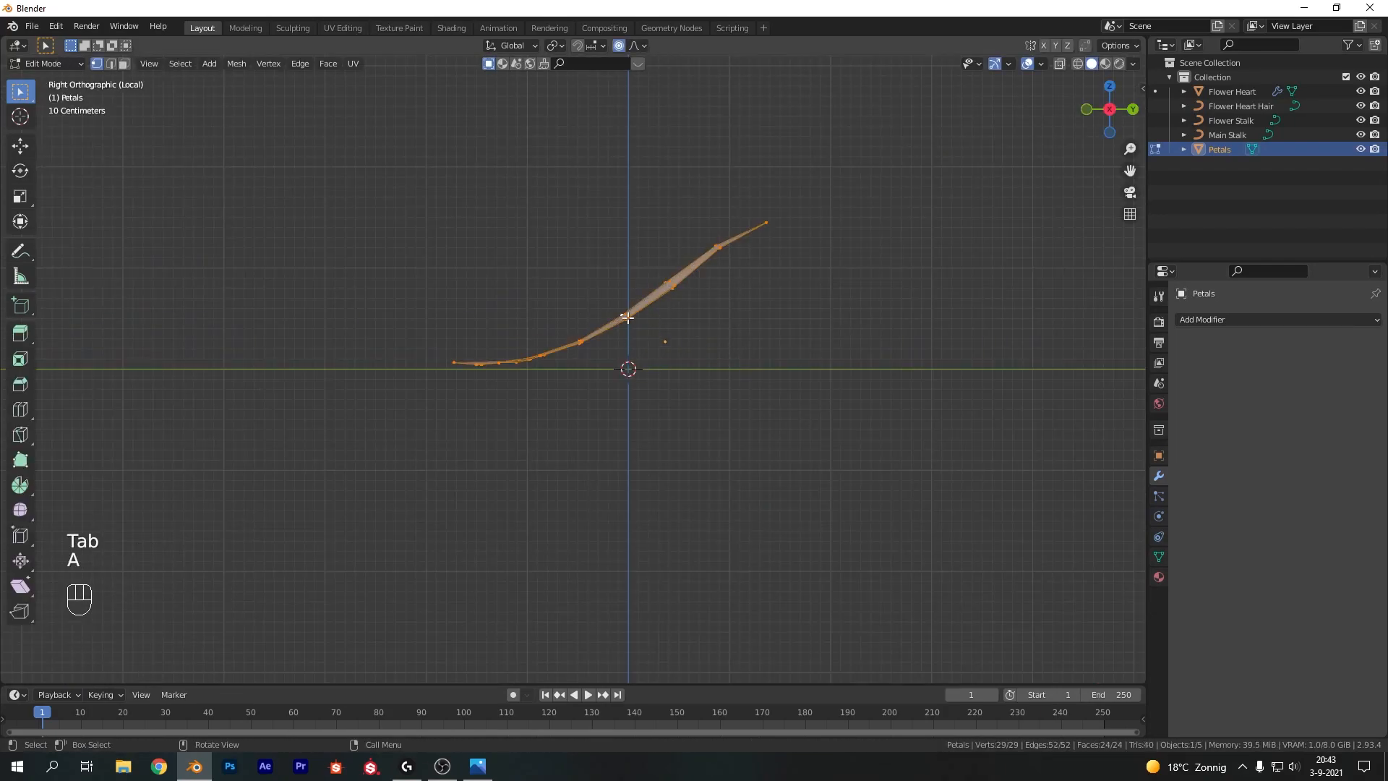
key(g)
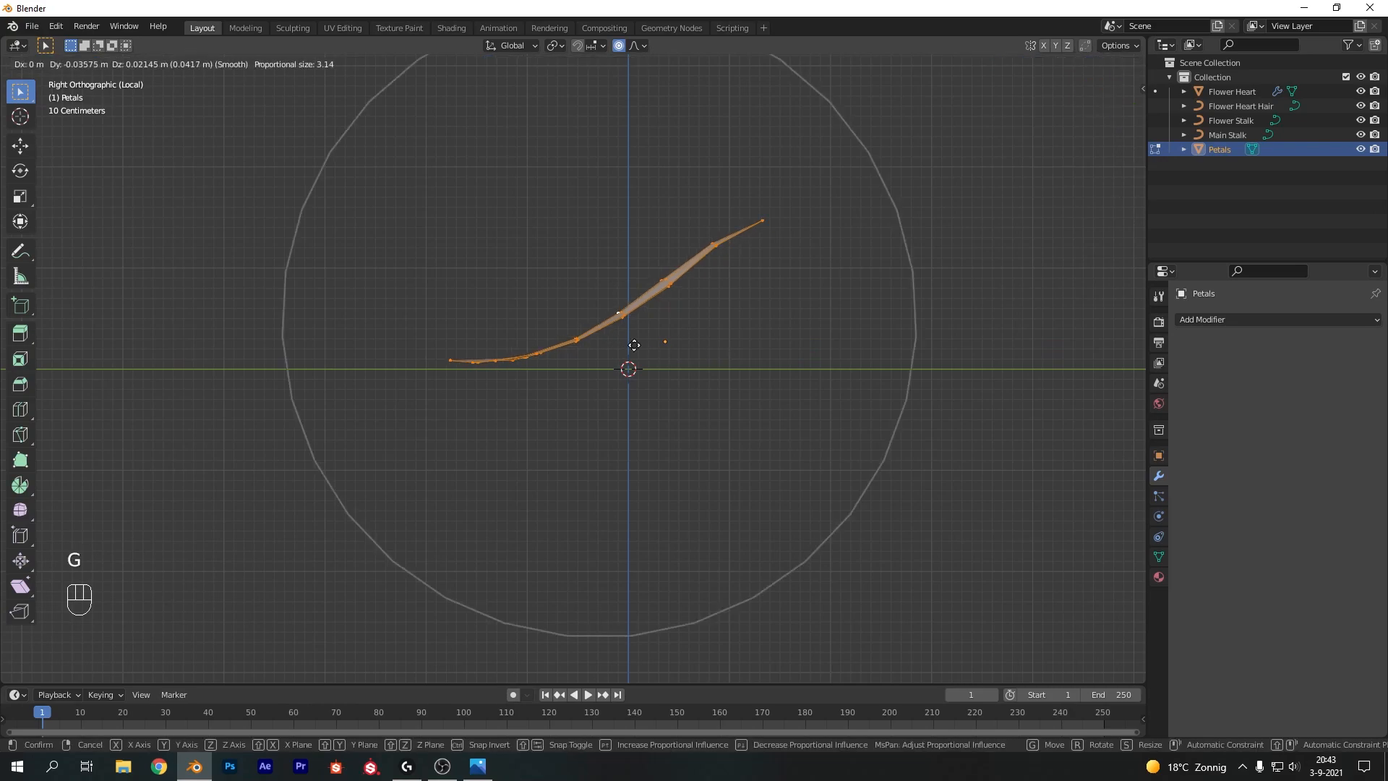
click(831, 331)
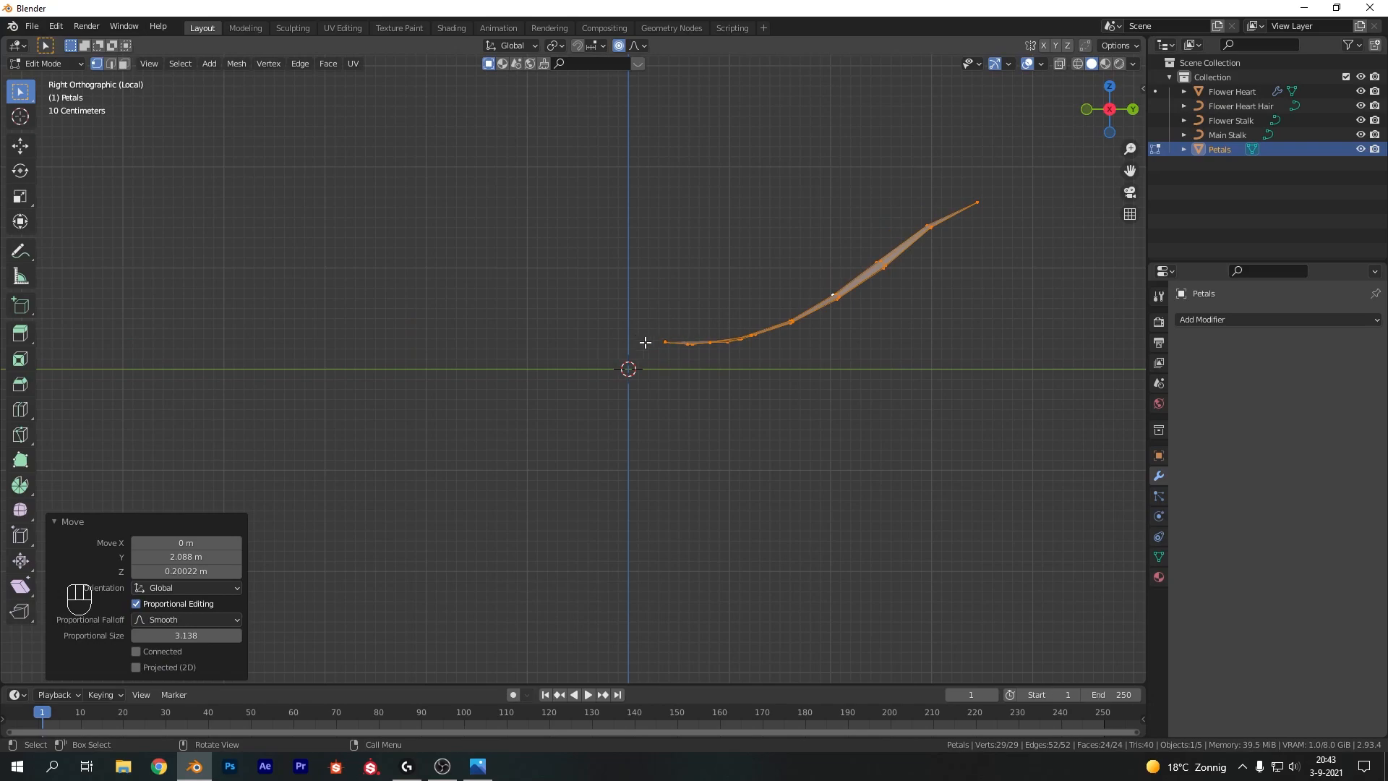
Move the petal object about -0.36 m along Y and -0.26 m along Z so its base sits at the origin
key(Tab)
key(g)
click(682, 367)
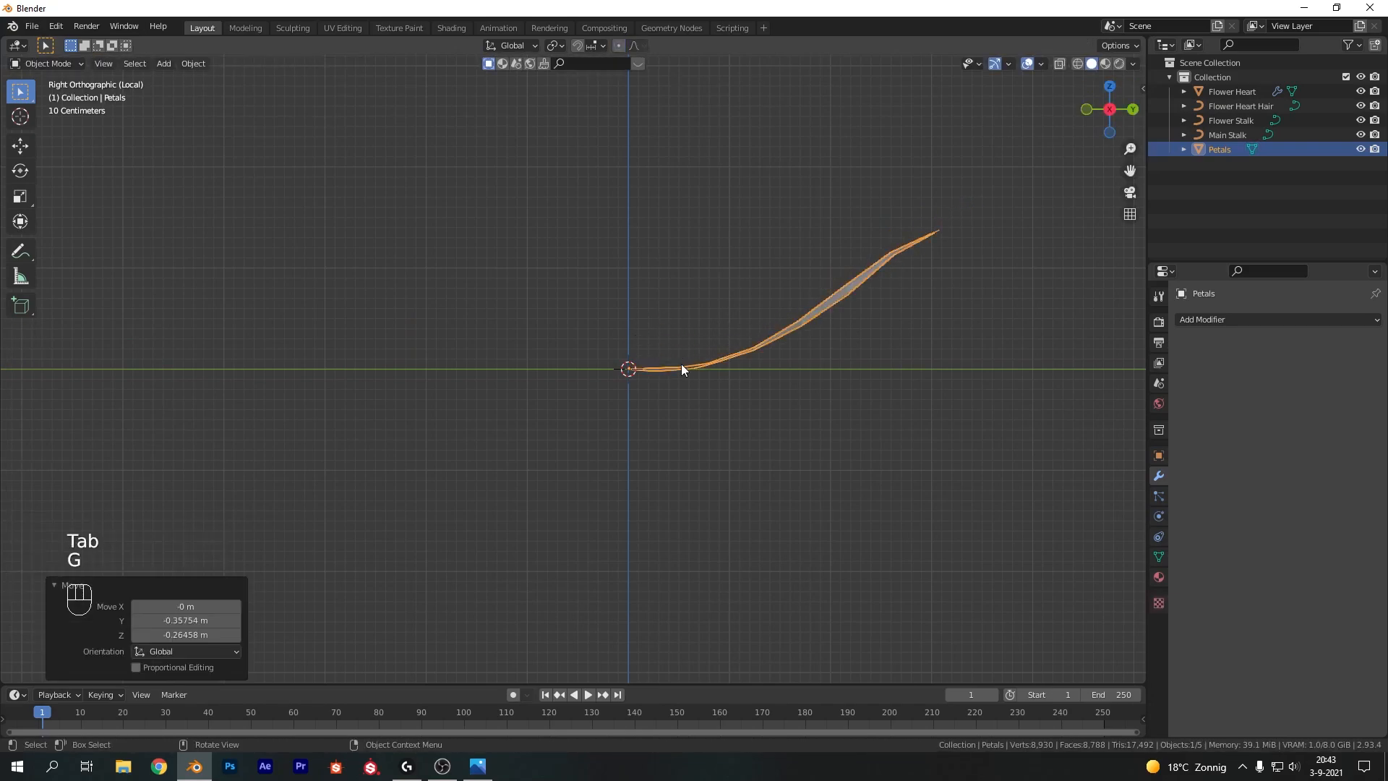
Try duplicating the petal and rotating the copy about -45° around Z, then undo it
click(649, 307)
middle_drag(648, 336, 679, 419)
click(743, 278)
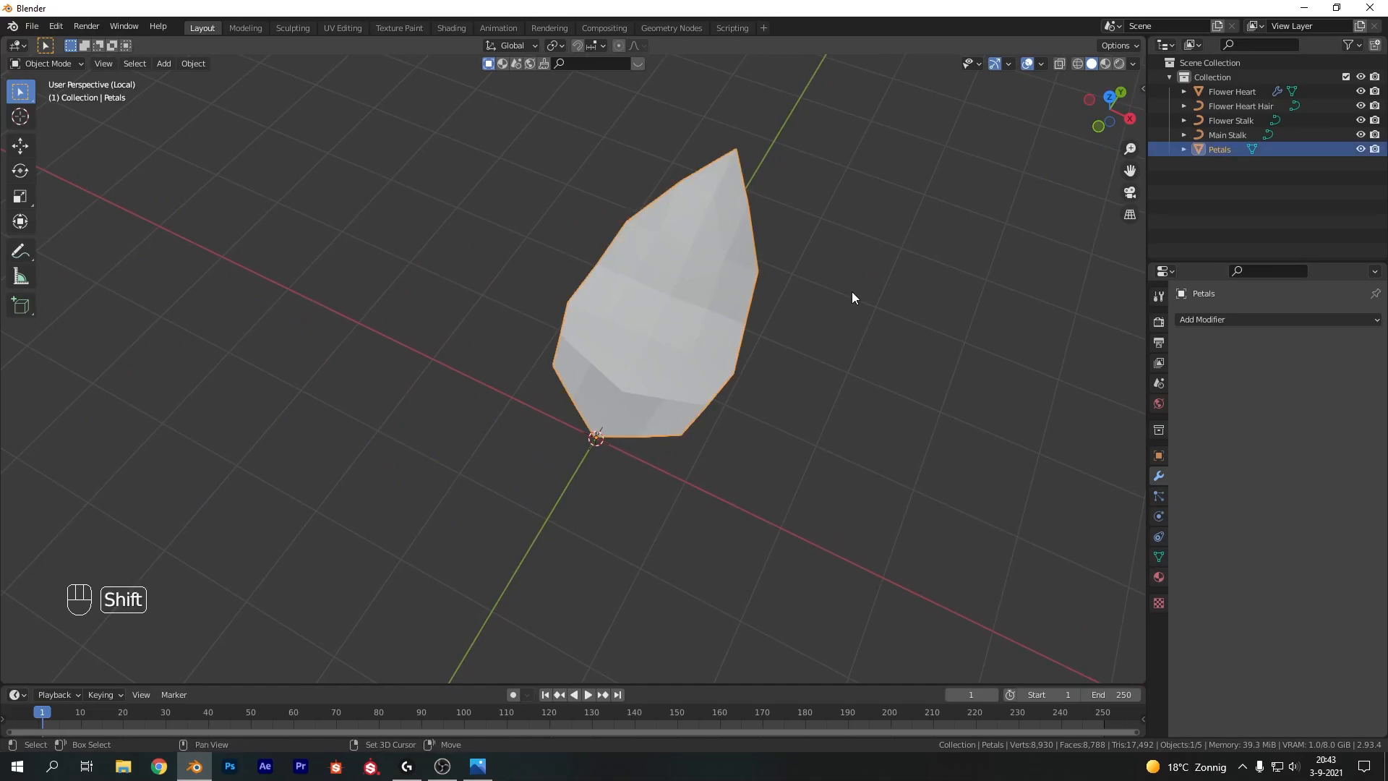
key(shift+d)
key(r)
key(z)
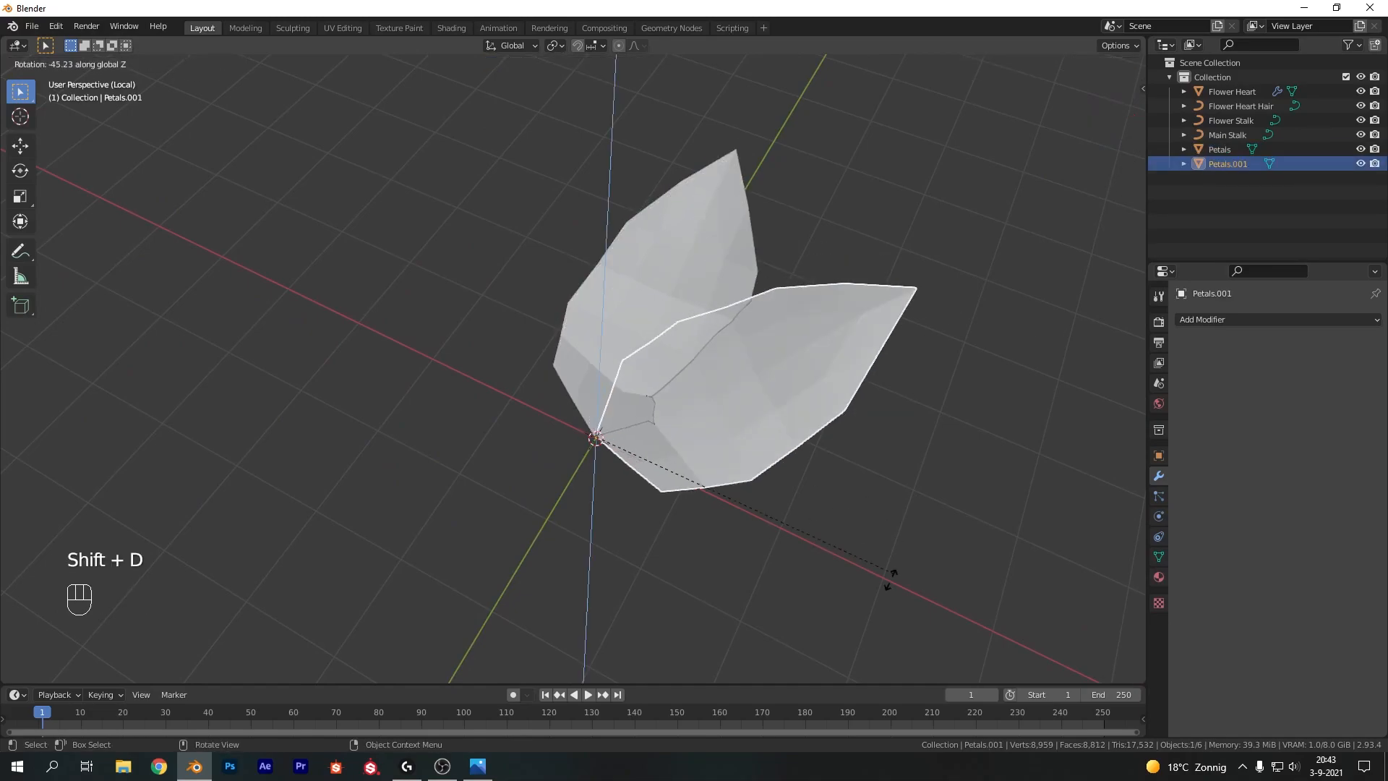
click(669, 179)
key(ctrl+z)
key(ctrl+z)
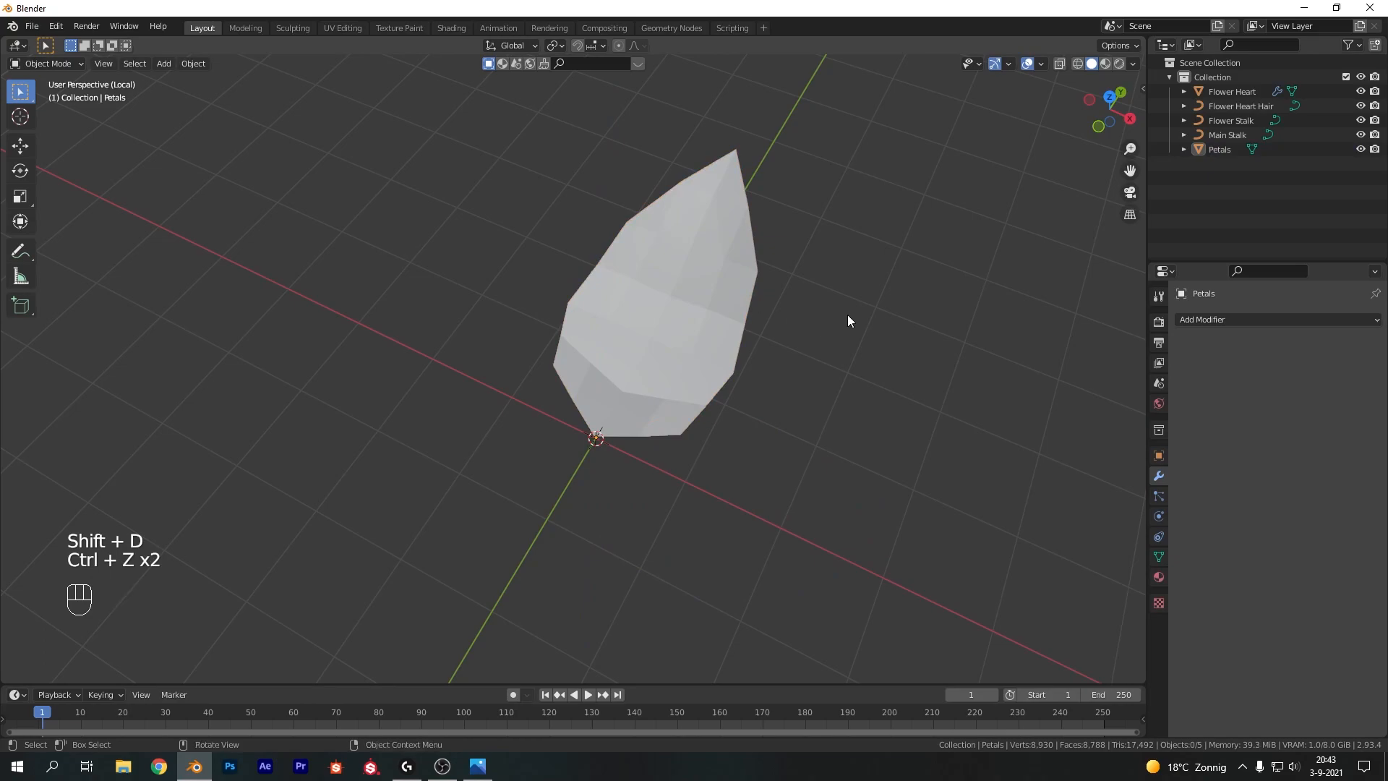
key(ctrl+shift+z)
Add a Subdivision Surface modifier to the petal
key(Tab)
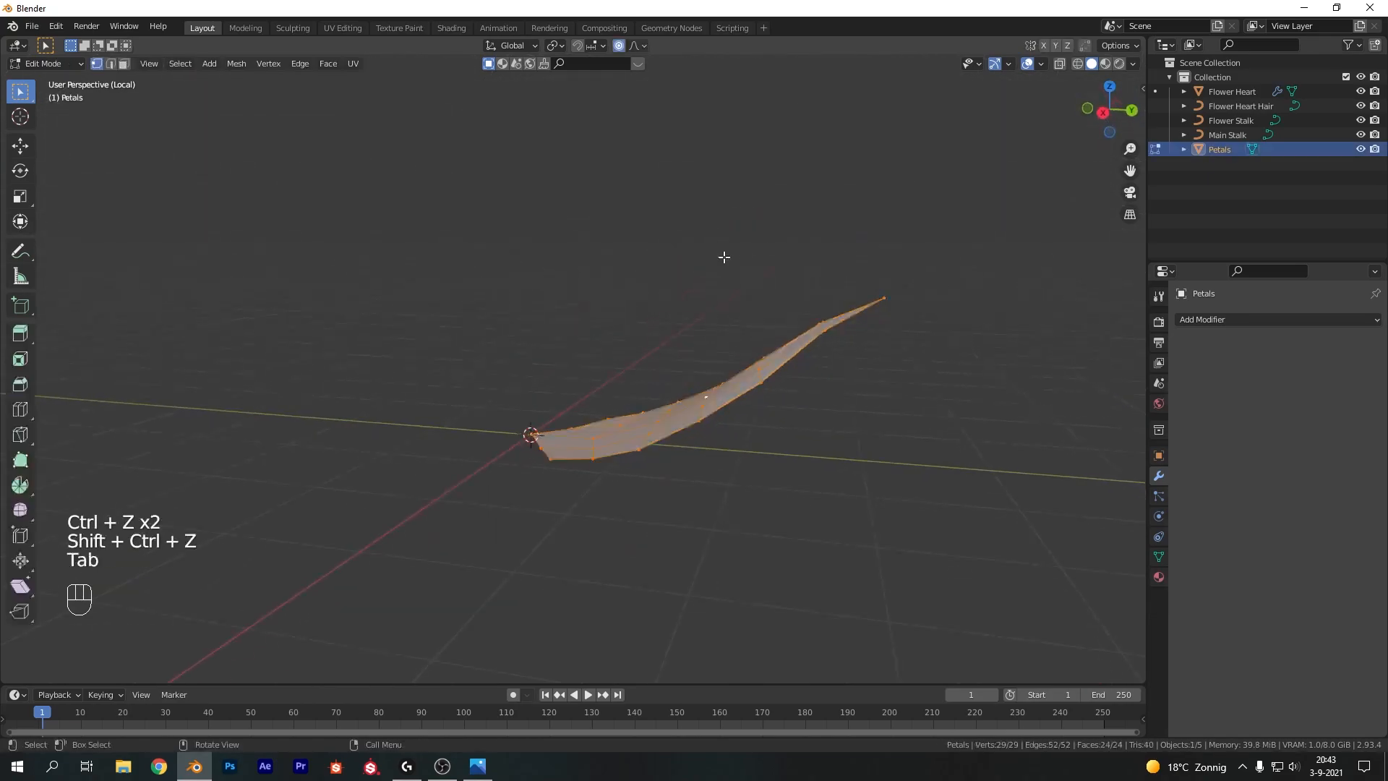
key(Tab)
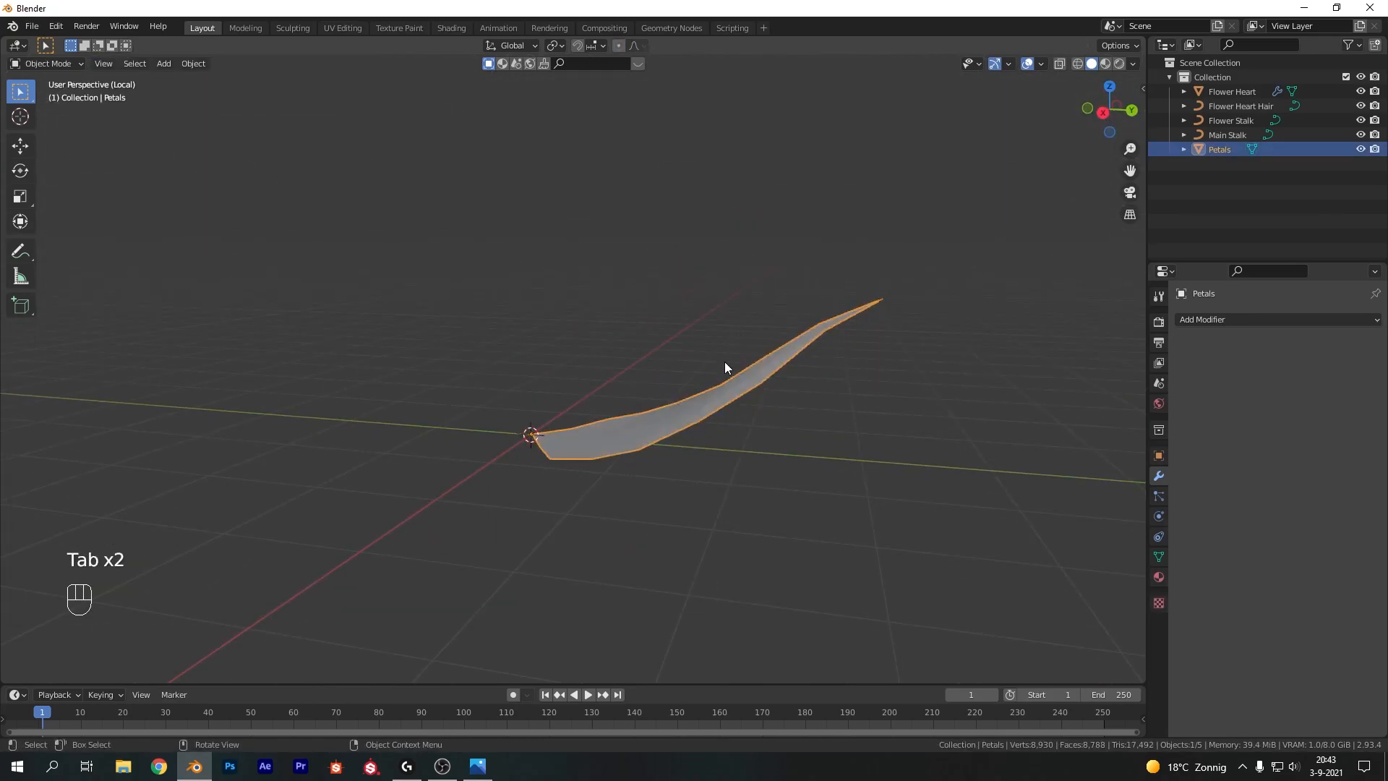
key(g)
key(KP_3)
middle_drag(667, 297, 918, 320)
click(1285, 322)
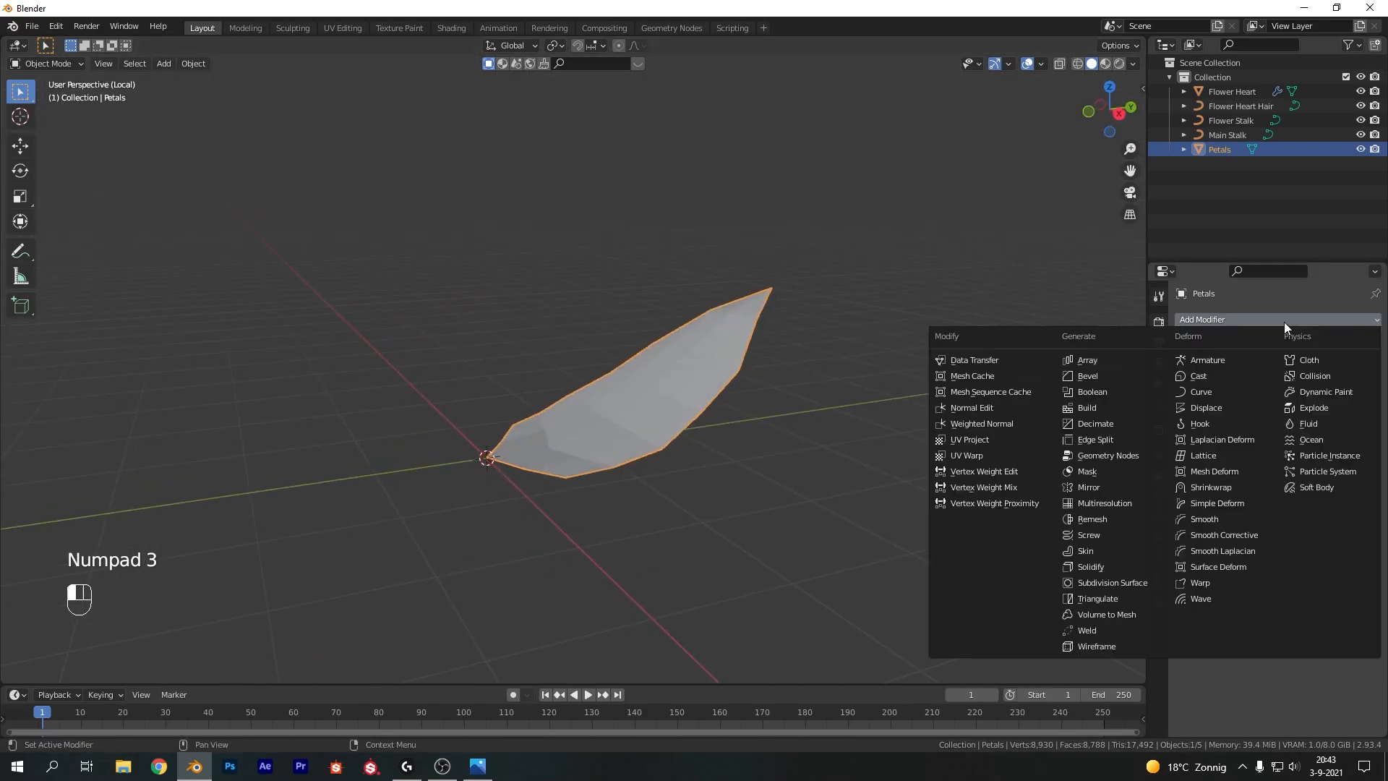
click(1106, 584)
Set the subdivision levels to 2 for the viewport and 3 for render
scroll(933, 461, up, 3)
shift+middle_drag(924, 408, 860, 421)
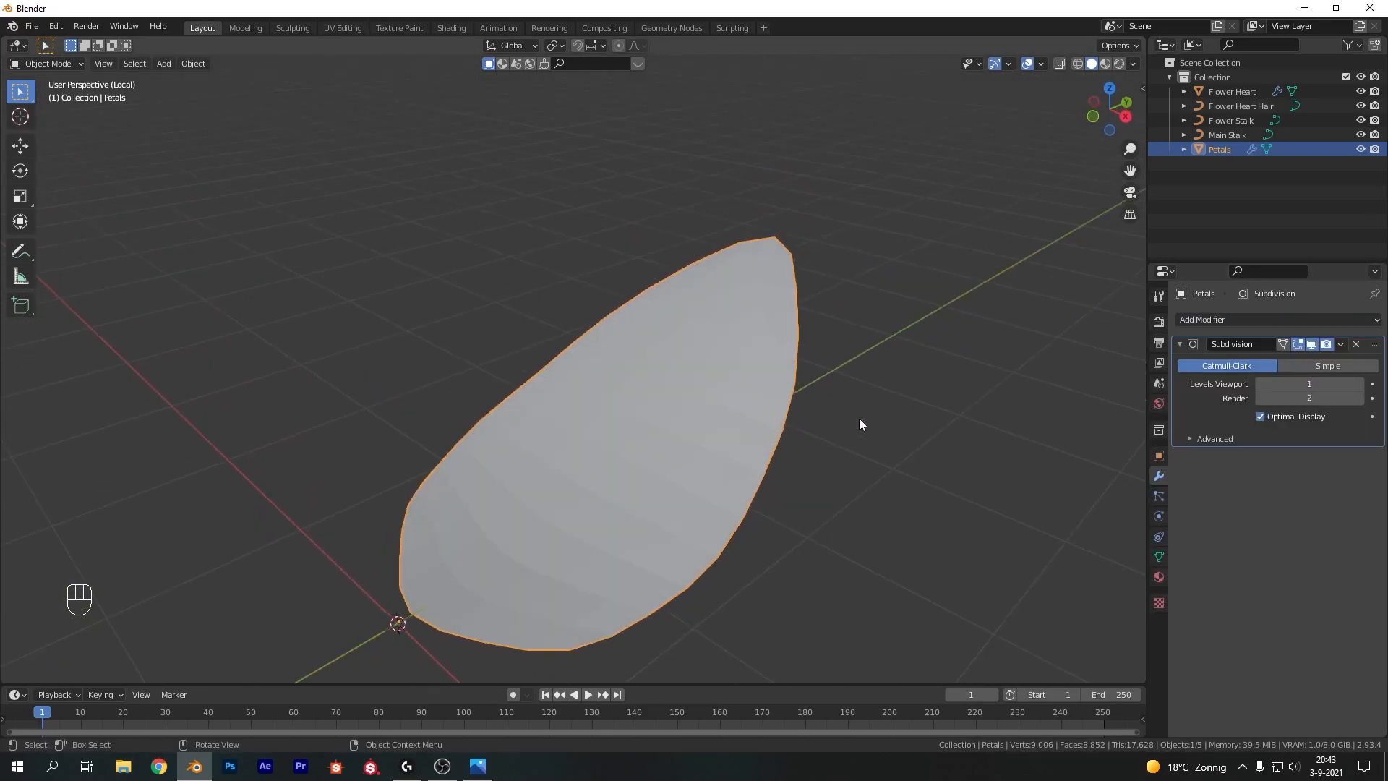
click(1353, 382)
click(1358, 398)
Add a Displace modifier to the petal and create a new texture for it
right_click(594, 520)
middle_drag(658, 496, 770, 515)
click(1250, 320)
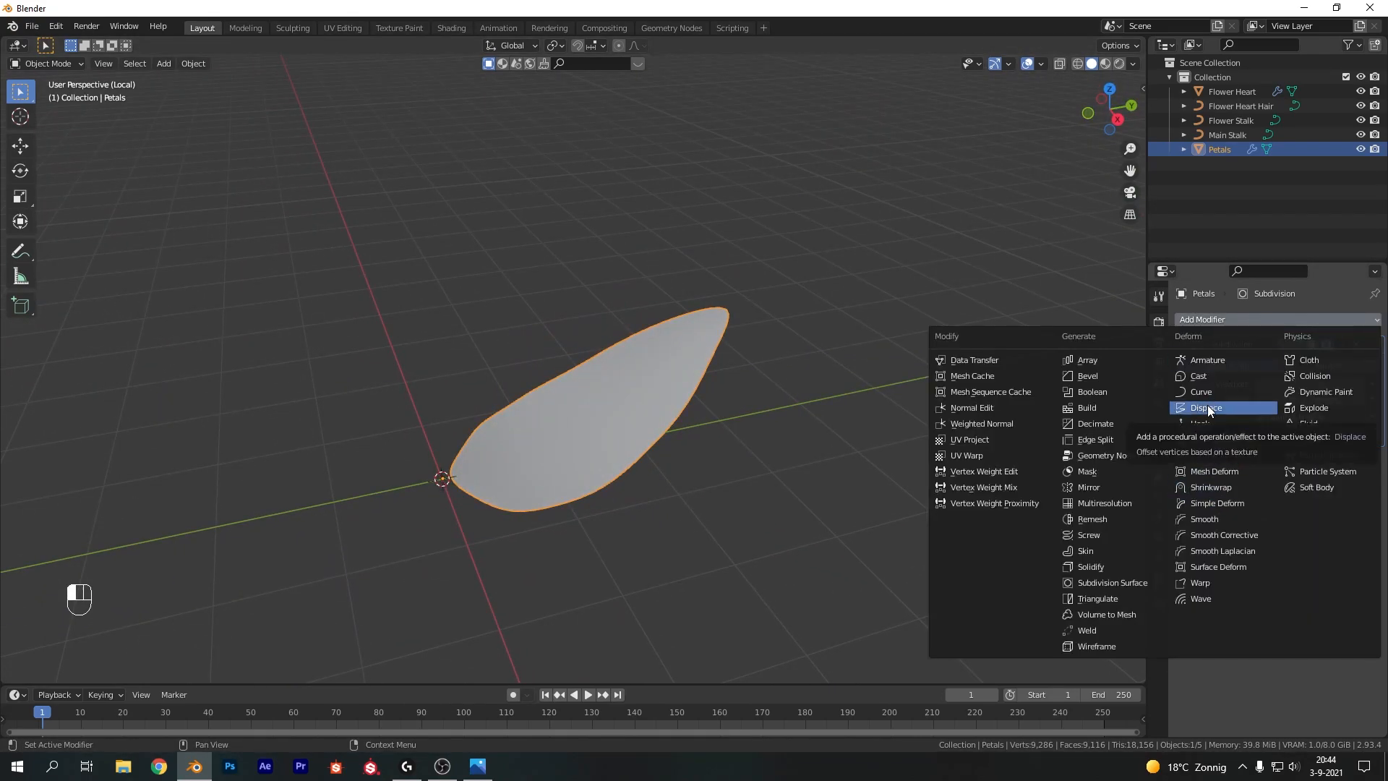
click(1209, 407)
click(1300, 480)
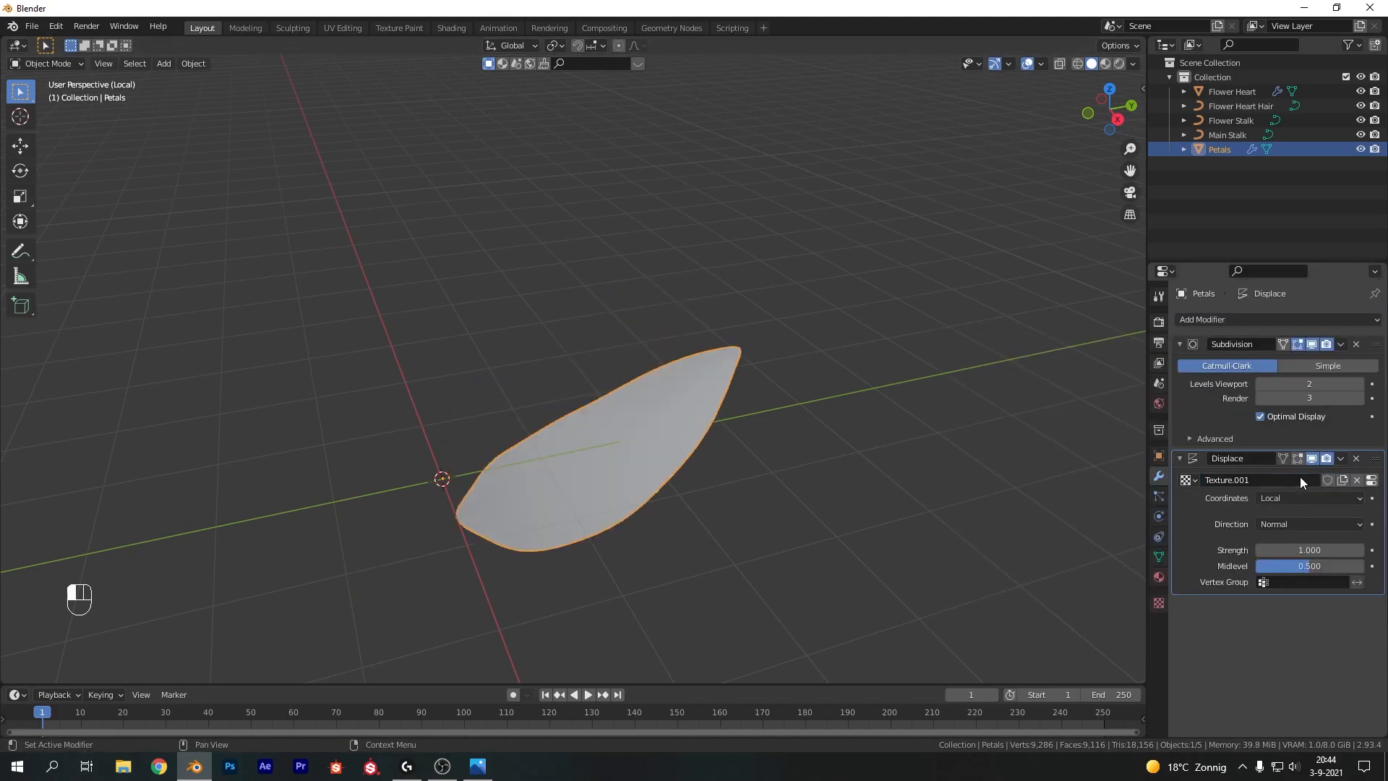
Open the displacement texture's settings and set its type to Clouds
click(1371, 481)
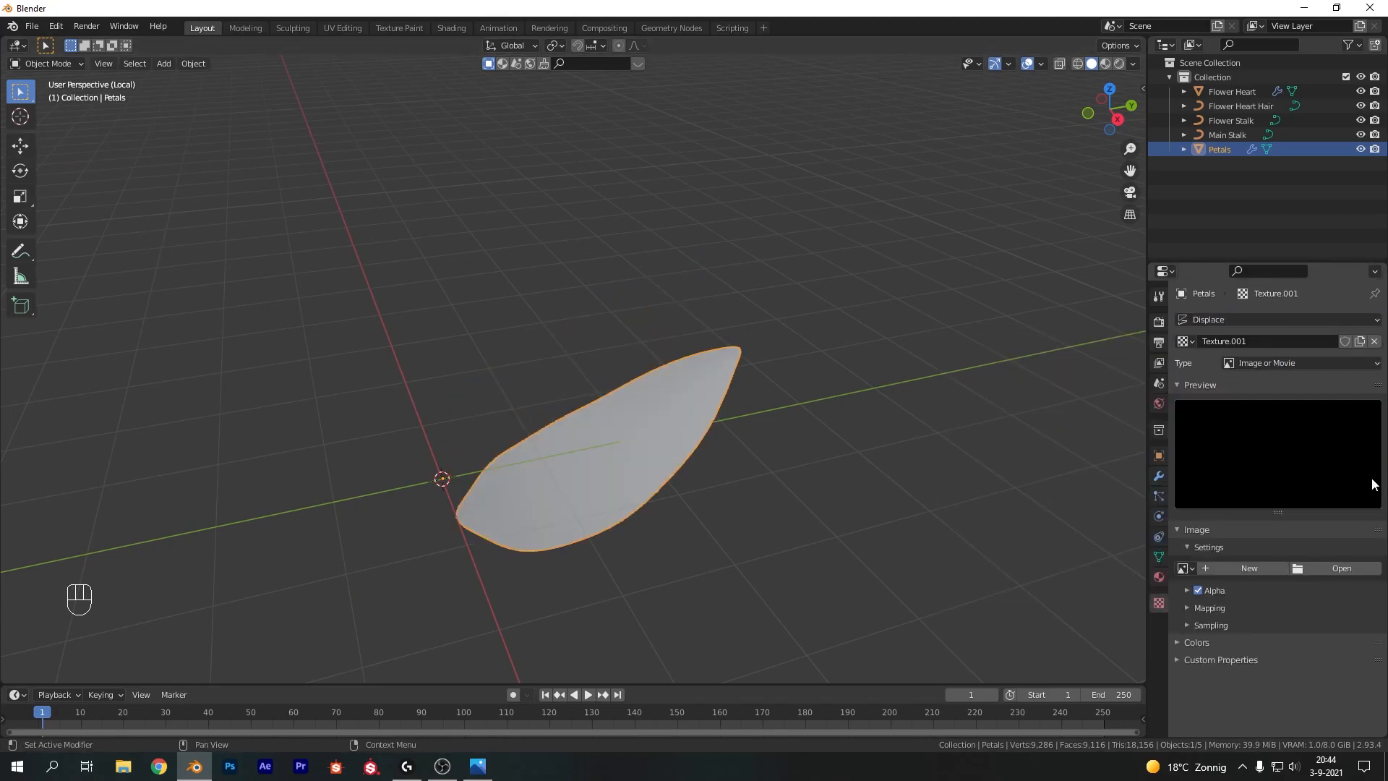
click(1273, 363)
click(1273, 427)
Set the Clouds texture size to 2.00 and depth to 1
middle_drag(549, 394, 833, 350)
drag(1300, 616, 1373, 616)
middle_drag(980, 412, 791, 383)
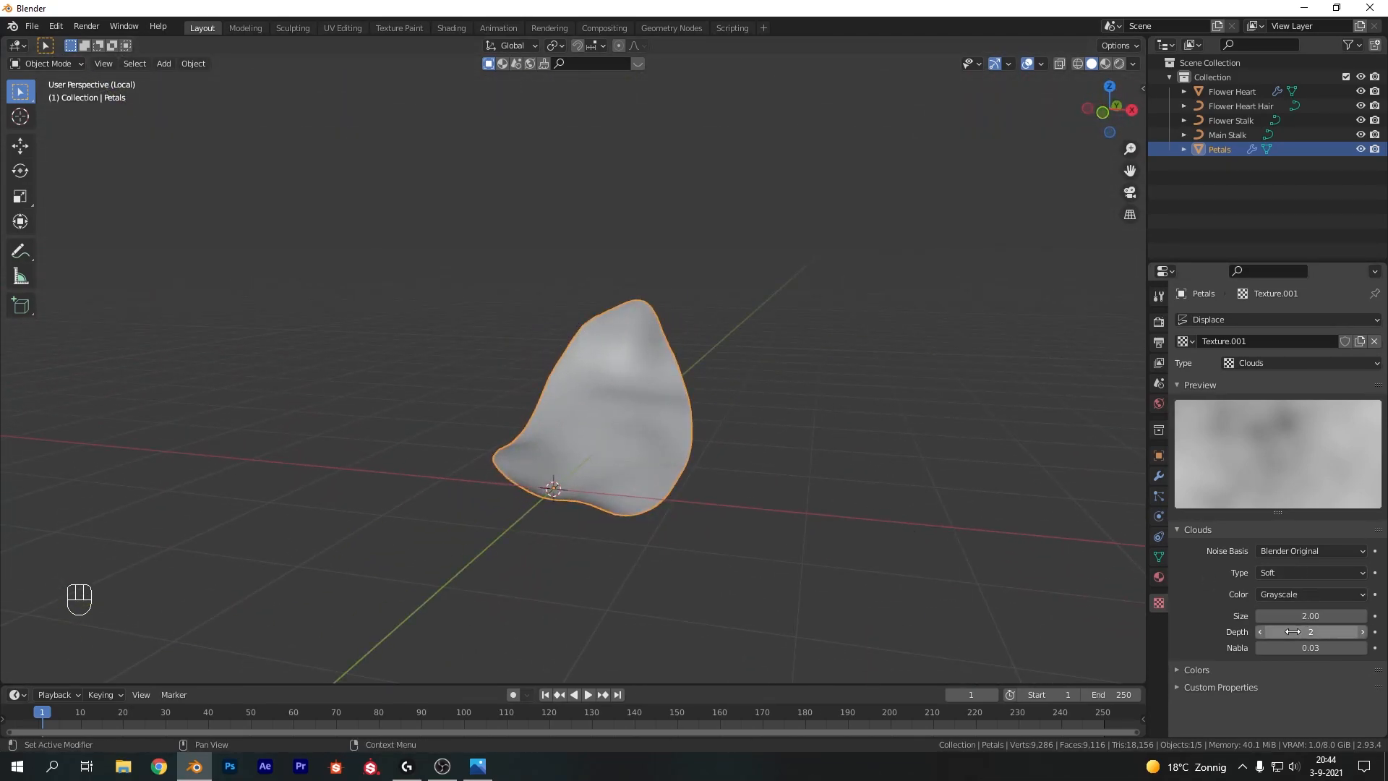
drag(1296, 631, 1278, 631)
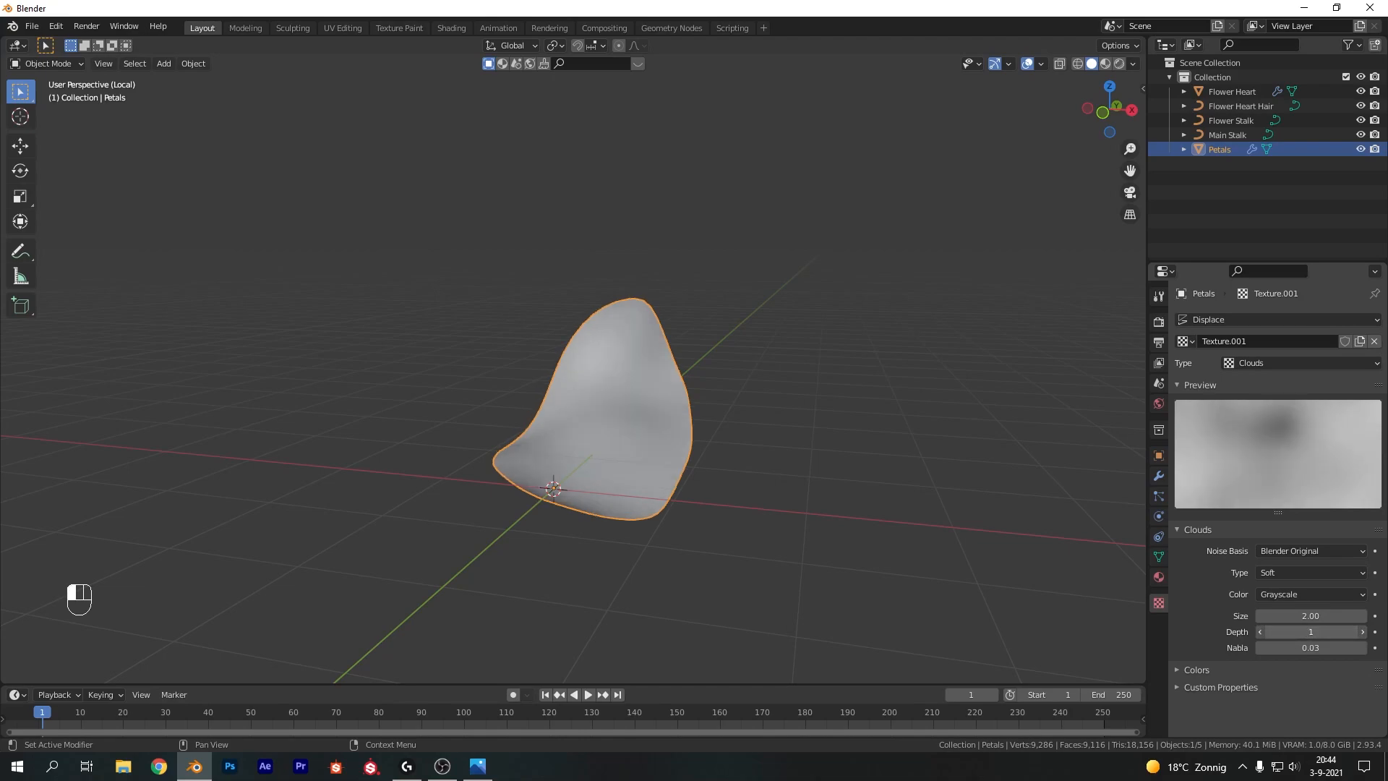
middle_drag(771, 391, 601, 388)
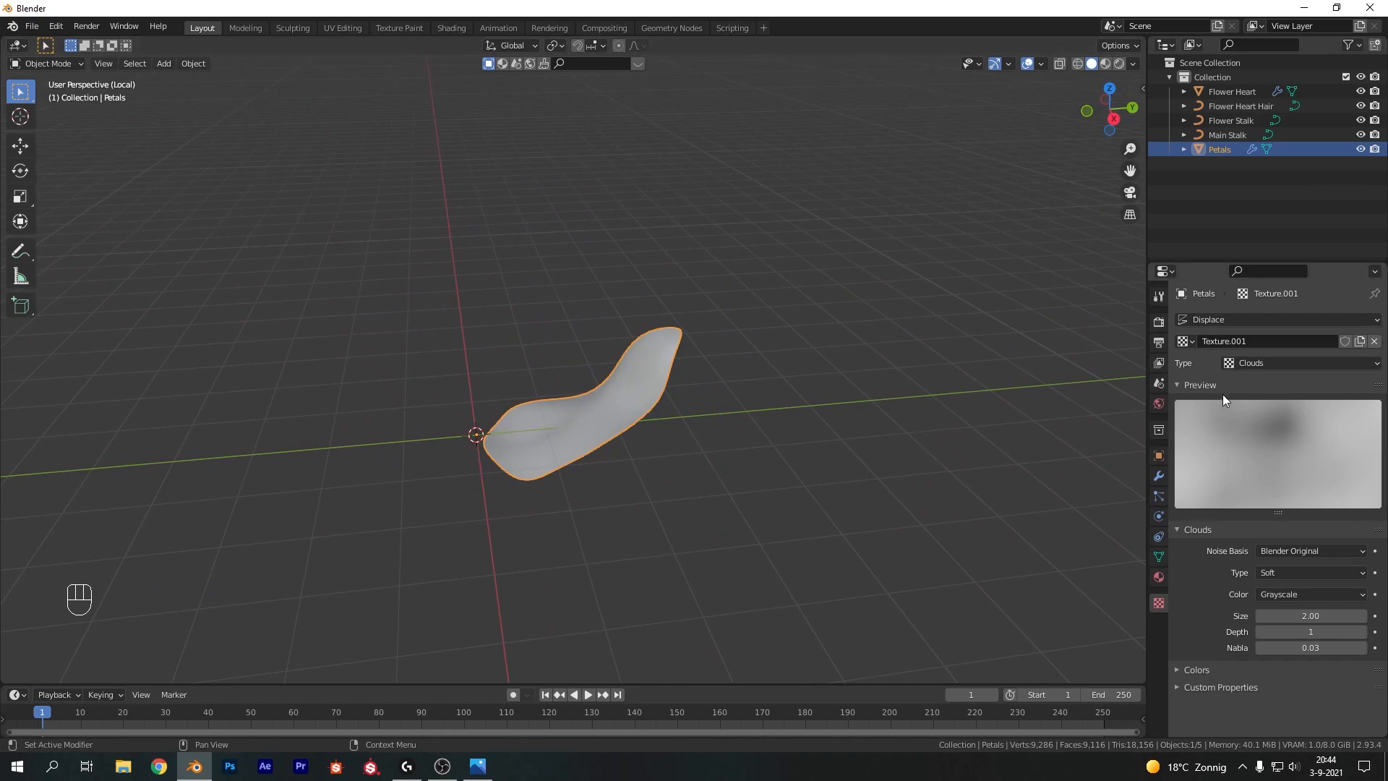
Set the Displace strength to 0.6 and its coordinates to Global
click(1159, 477)
drag(1298, 550, 1265, 550)
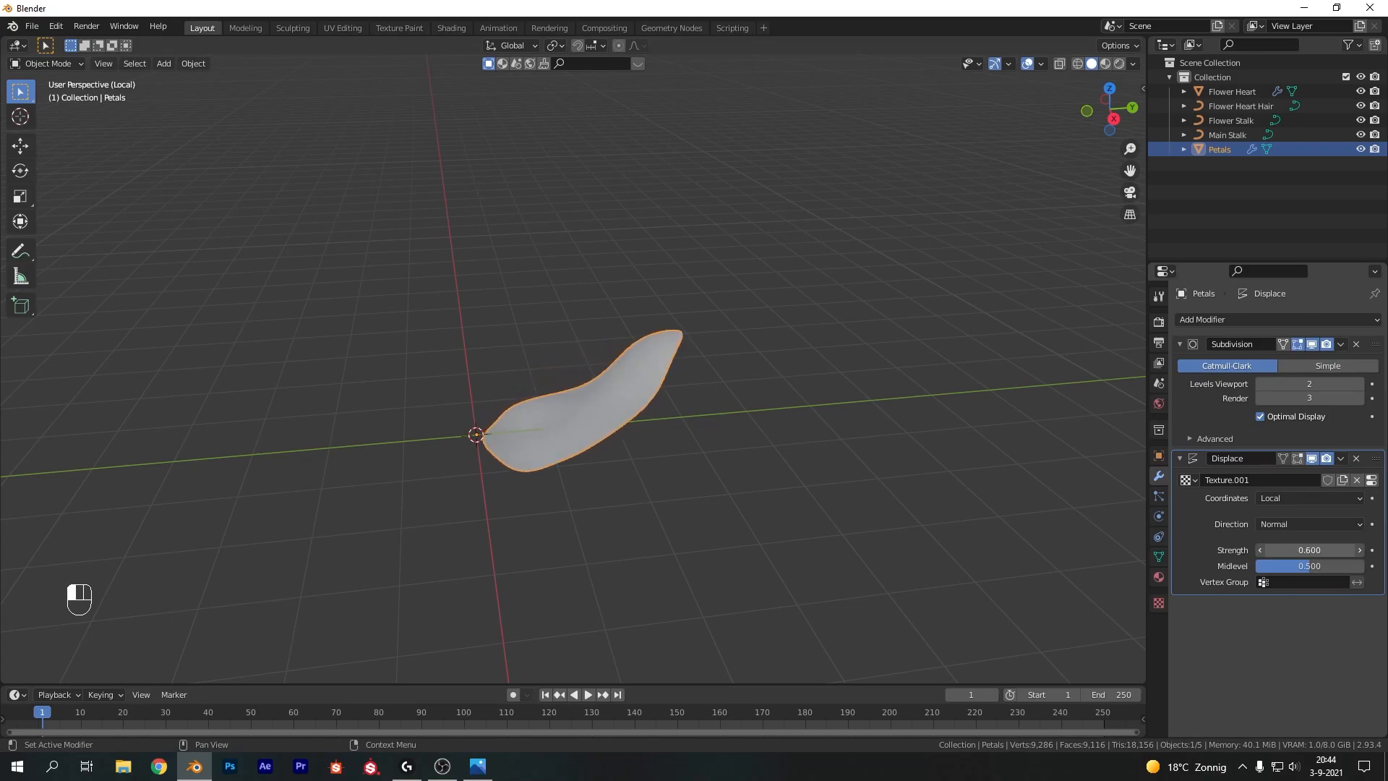
click(1313, 496)
click(1290, 526)
Try duplicating the petal three times around the origin, then undo the copies
middle_drag(799, 394, 851, 342)
key(shift+d)
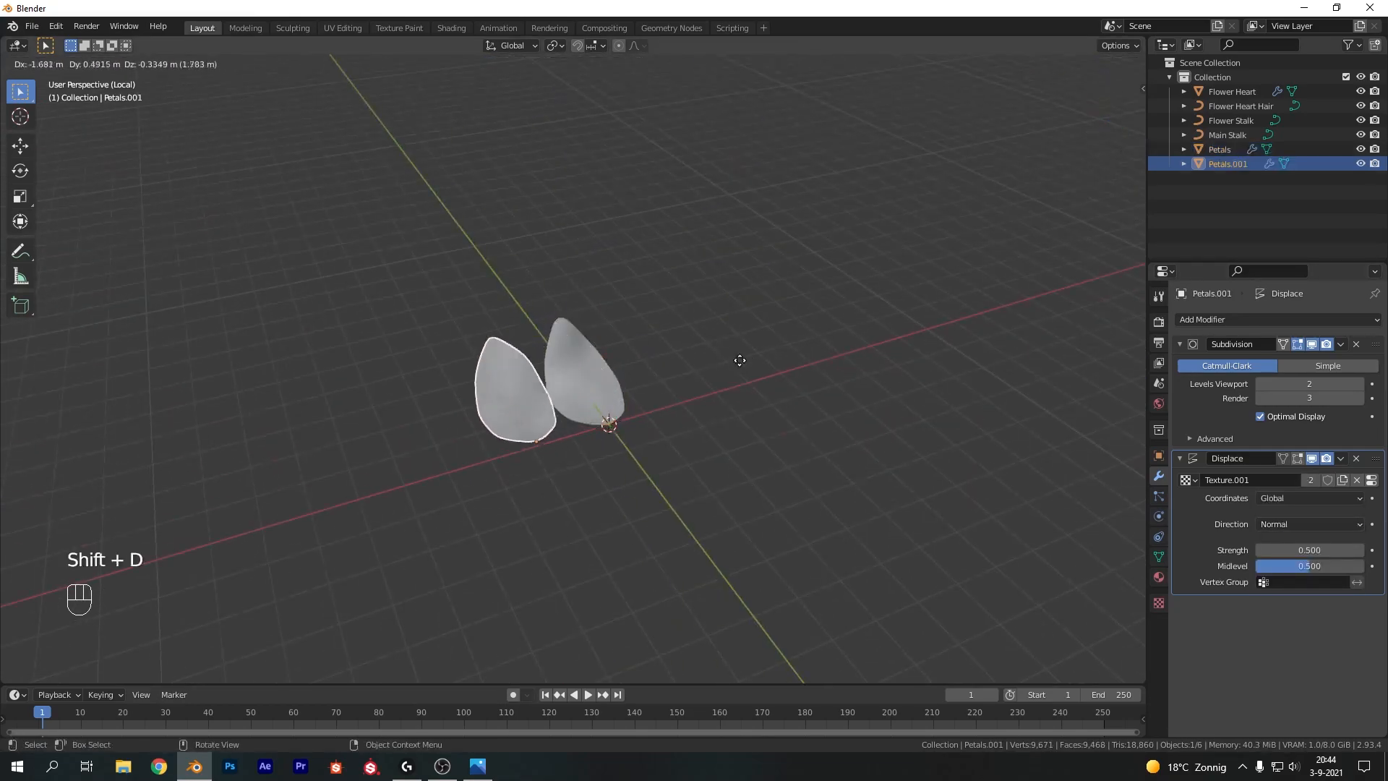
click(689, 383)
middle_drag(688, 383, 620, 306)
key(shift+d)
click(856, 324)
key(shift+d)
click(666, 359)
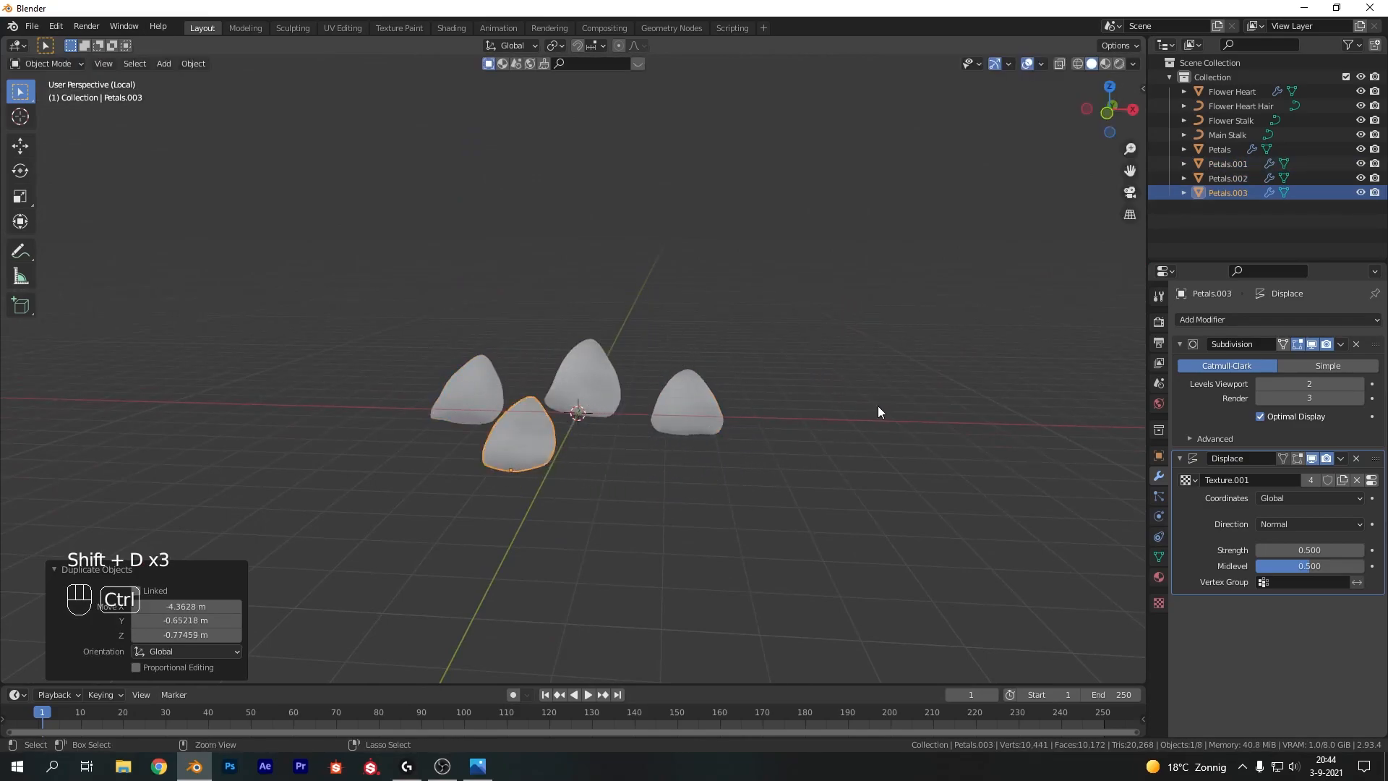
key(ctrl+z)
key(ctrl+z)
key(ctrl+z)
Set the displacement strength to 1 and try duplicating the petal
text(1)
key(Return)
key(shift+d)
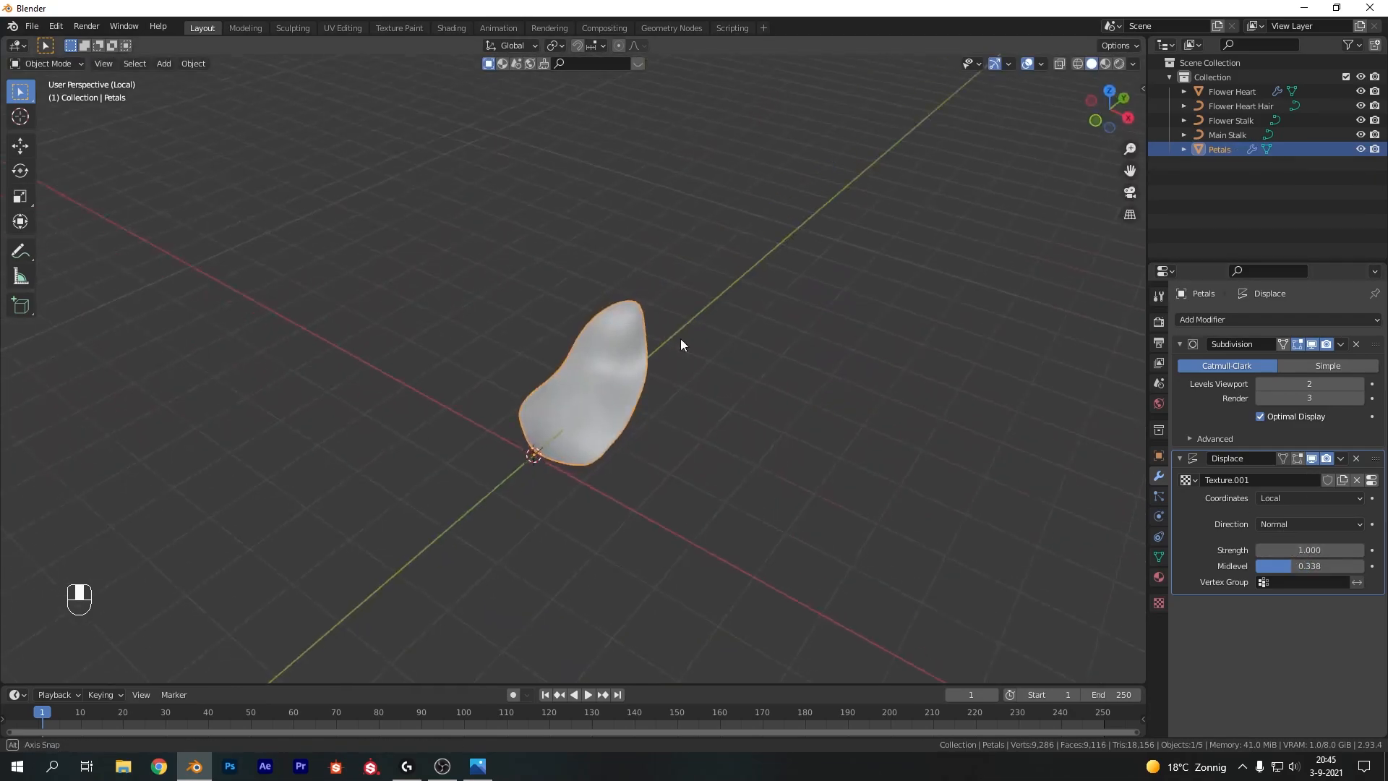
middle_drag(682, 340, 712, 362)
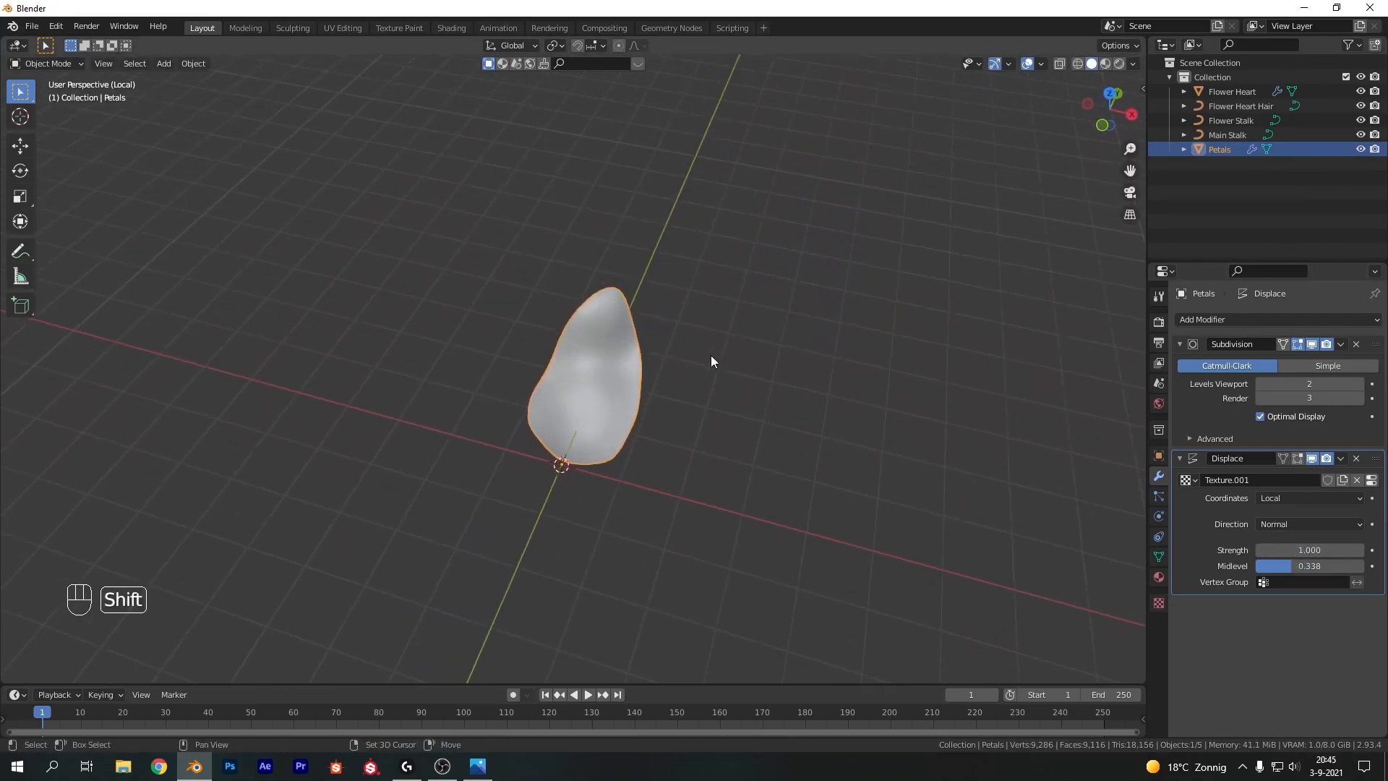
Duplicate the petal and place the copy beside the original
key(shift+d)
click(884, 403)
shift+middle_drag(928, 415, 880, 384)
Reshape the copied petal's tip by moving and rotating its top vertices with proportional editing
key(Tab)
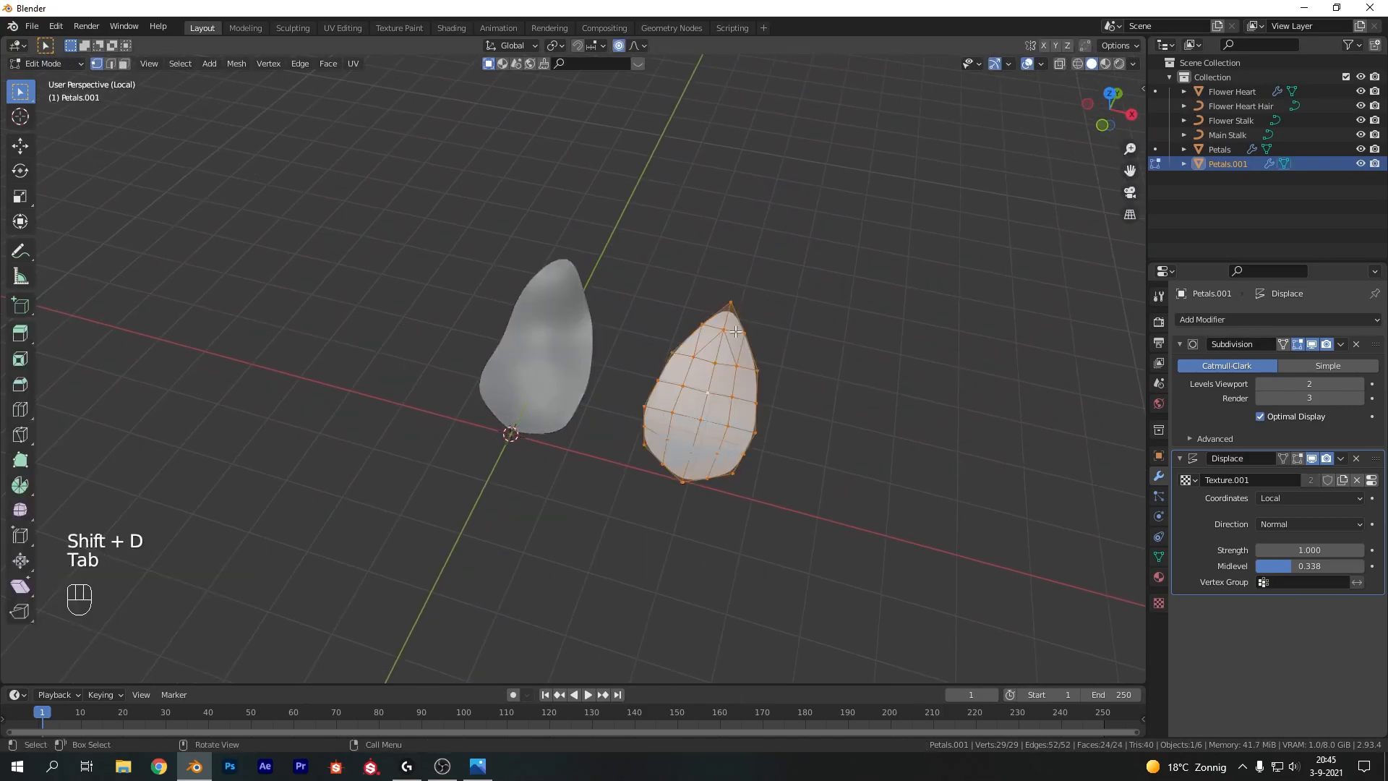
drag(679, 261, 806, 362)
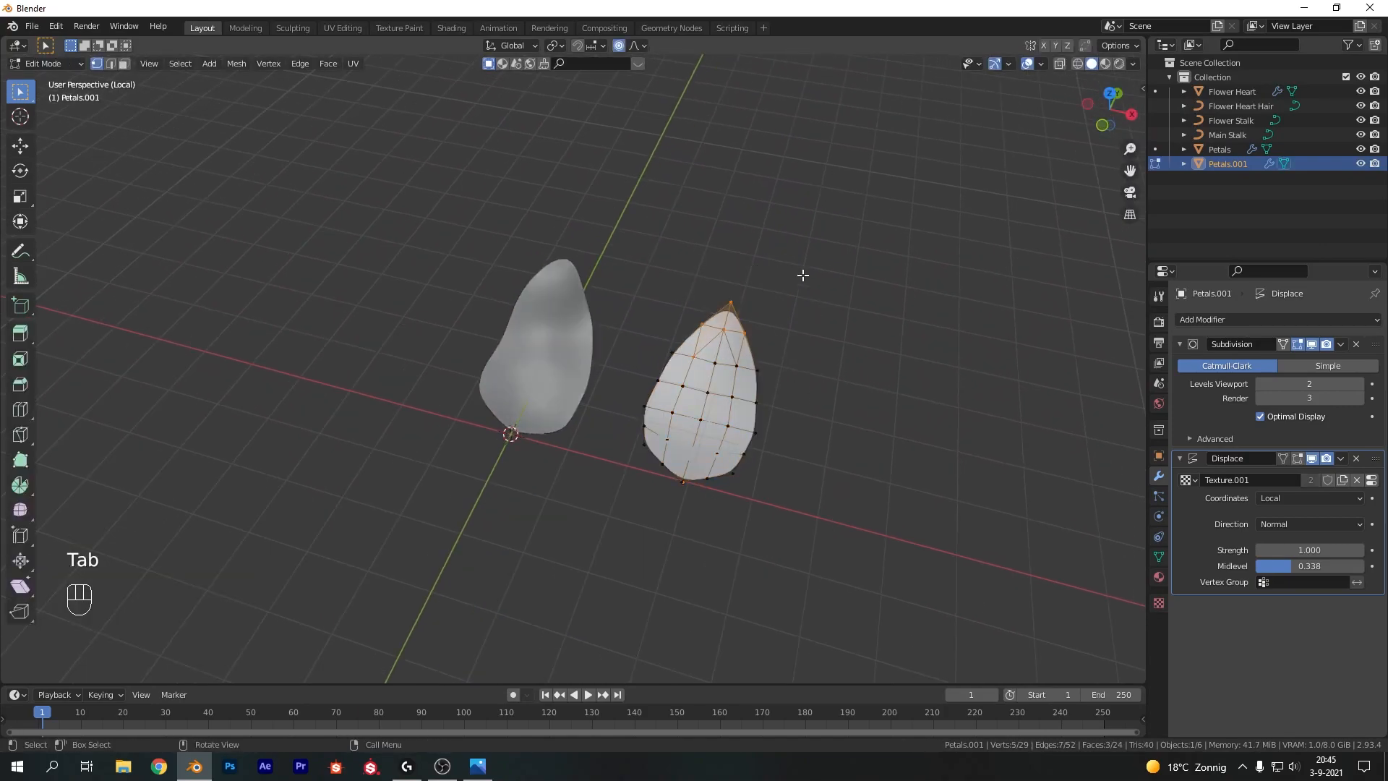
key(KP_7)
key(g)
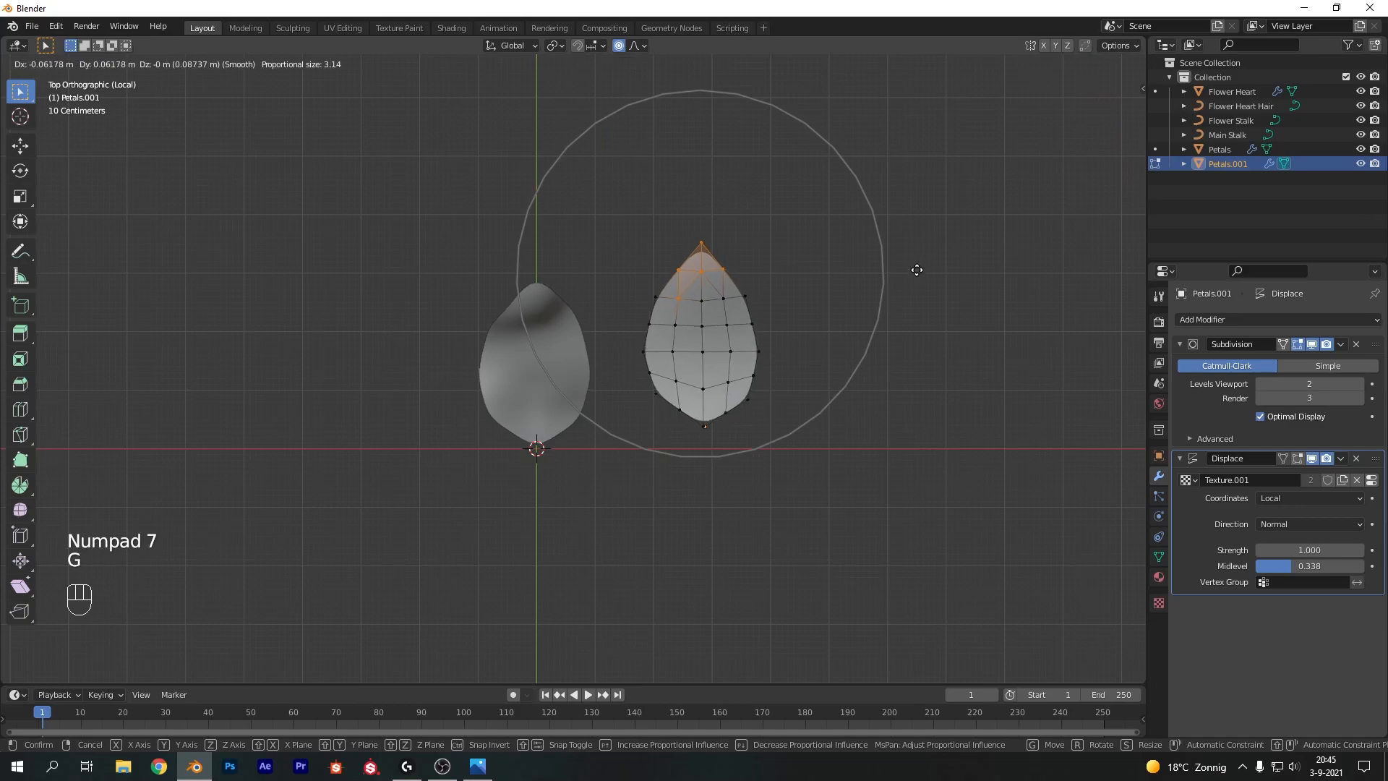
click(946, 281)
key(r)
click(929, 254)
key(r)
scroll(916, 284, up, 10)
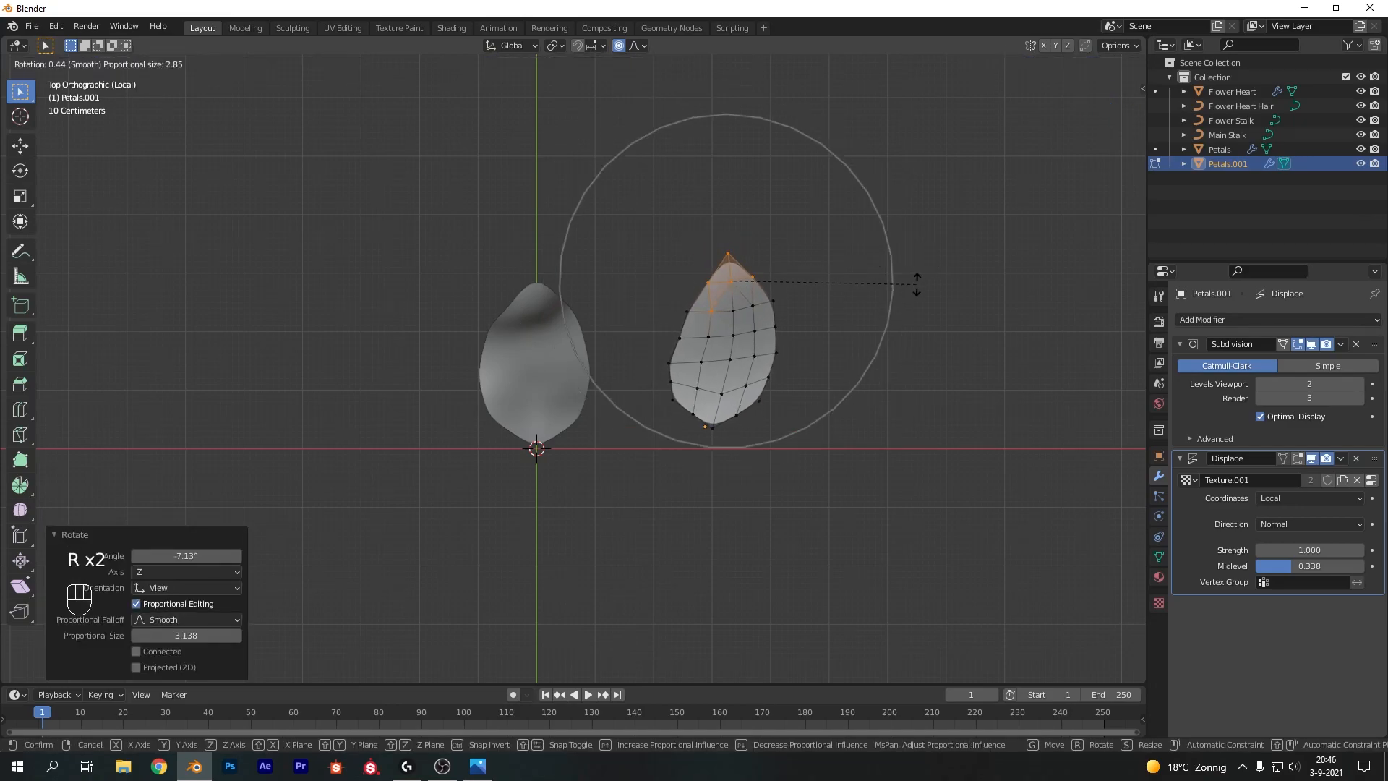
click(839, 346)
key(Tab)
Move the petal copy from the side view by about -0.36 m in Y and 0.54 m in Z
middle_drag(856, 335, 655, 251)
click(637, 479)
key(KP_1)
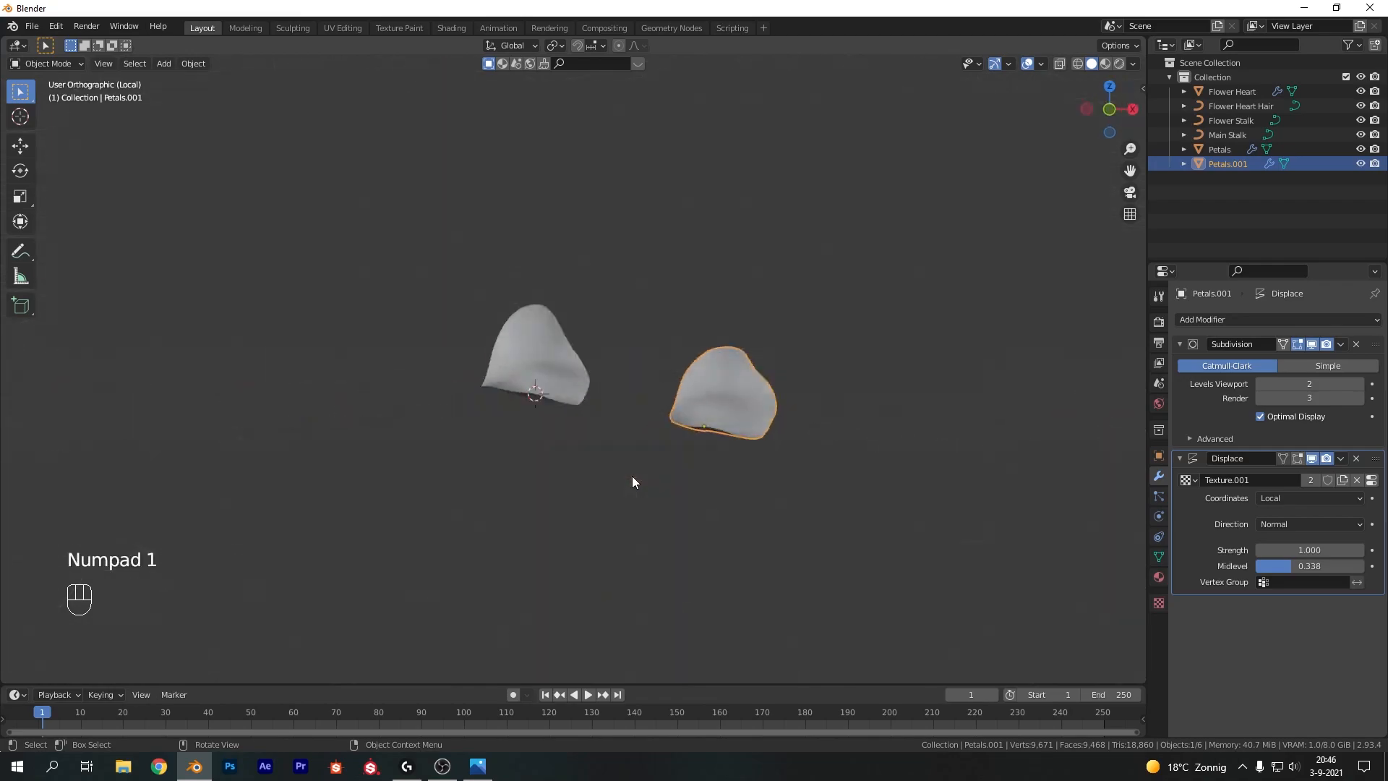
key(KP_3)
key(g)
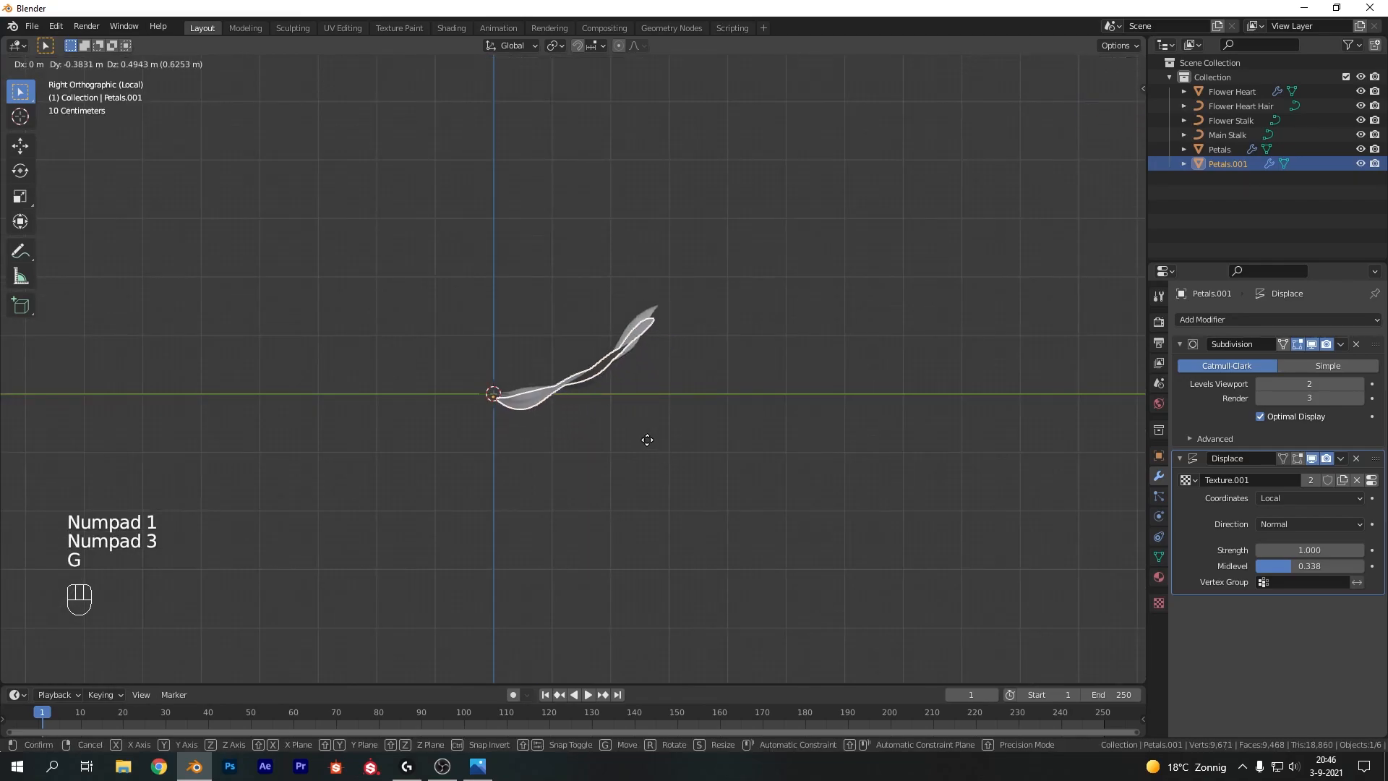
click(648, 437)
Set the petal copy's Displace strength to 1.7
key(KP_7)
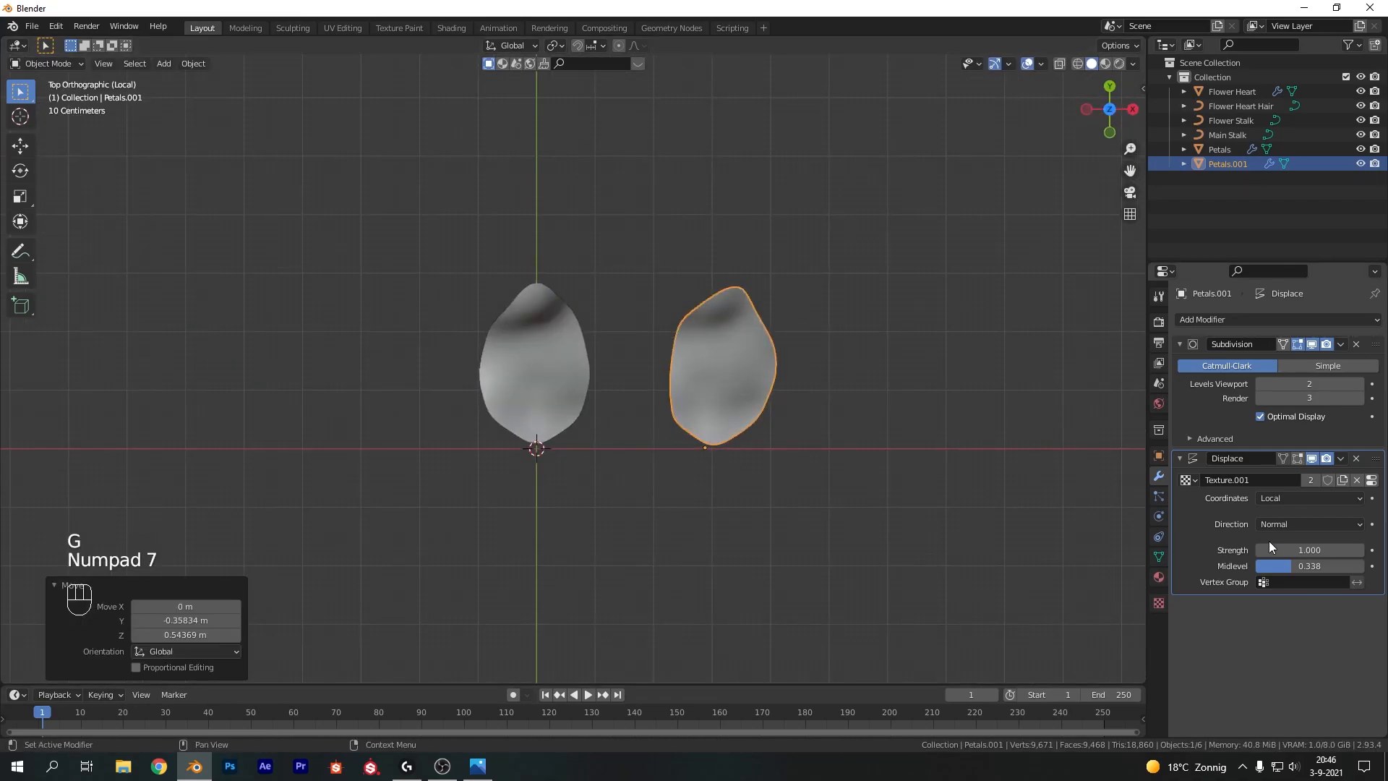
click(755, 371)
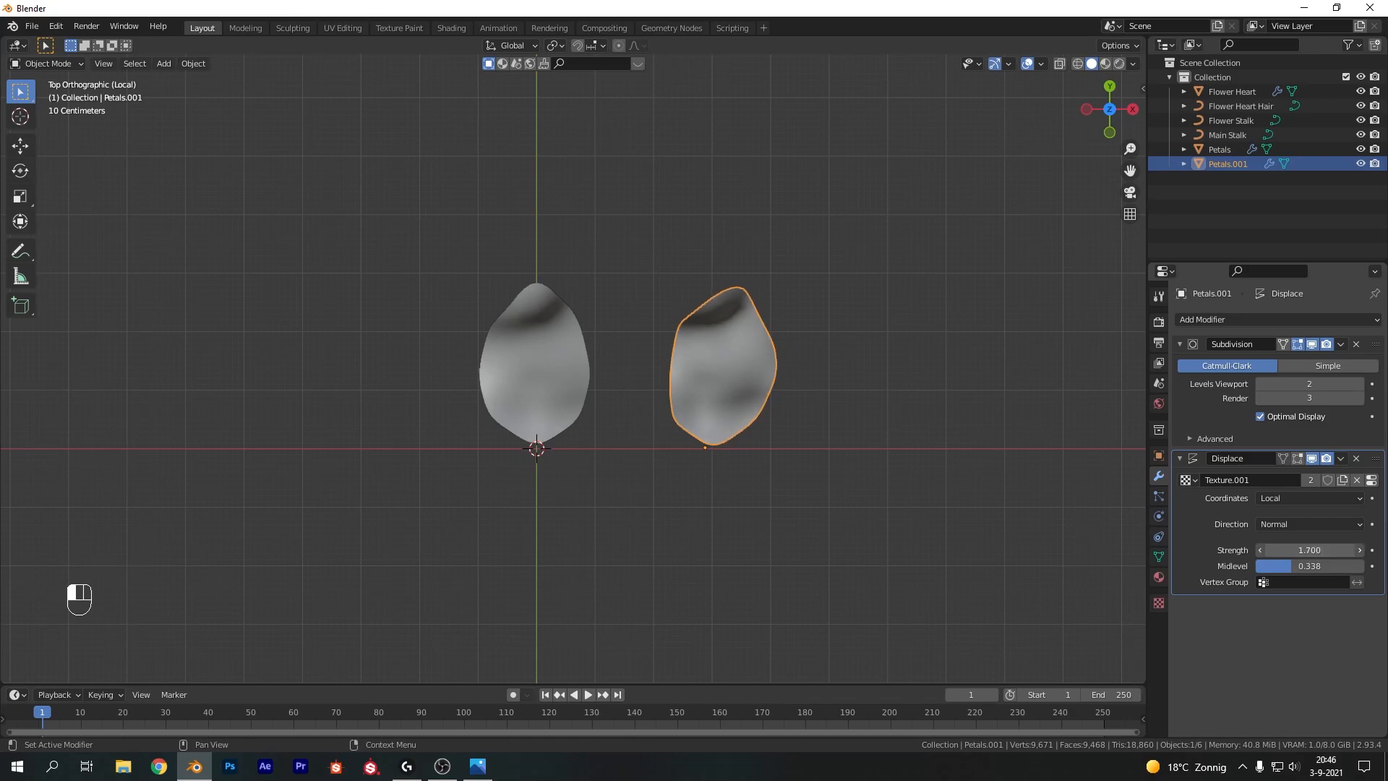
middle_drag(1049, 470, 1135, 336)
Add a Solidify modifier to the petal copy
click(1193, 319)
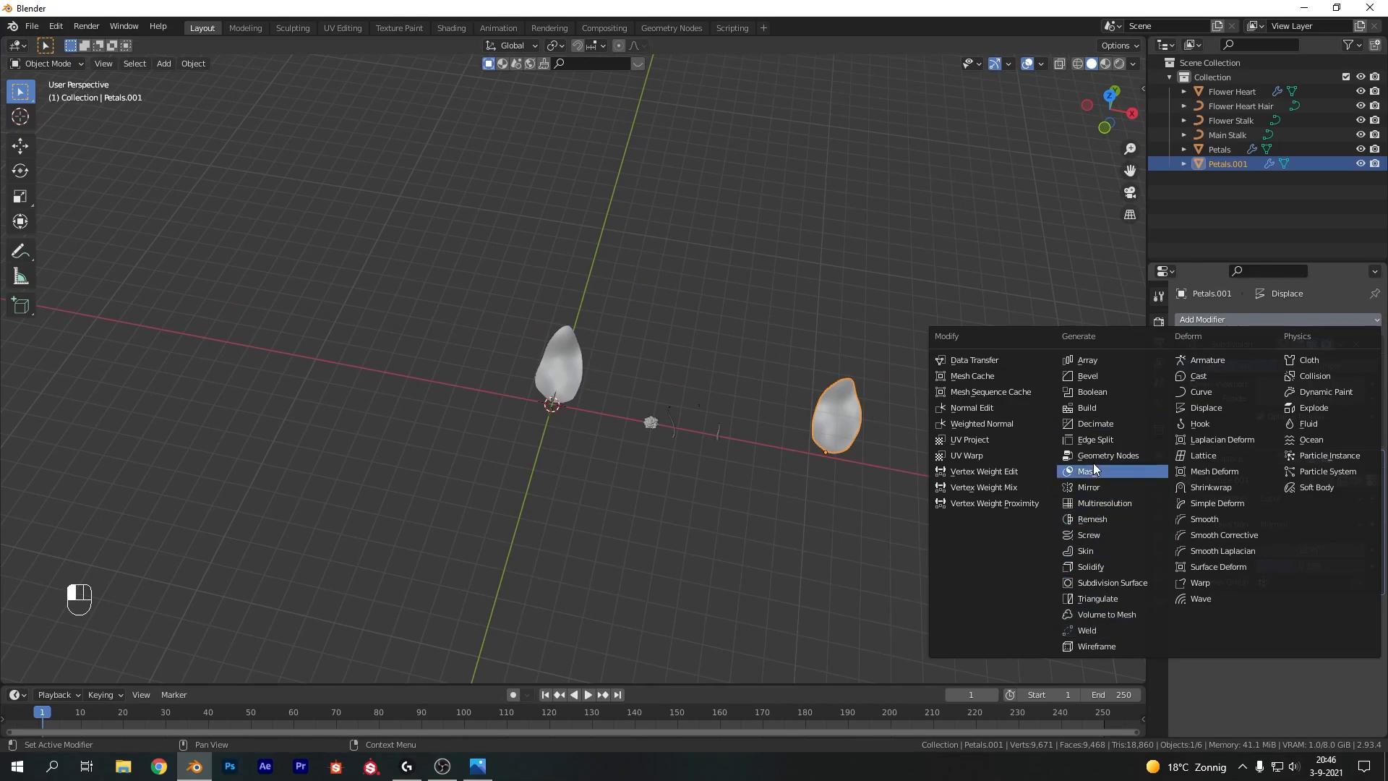
click(1091, 566)
scroll(983, 449, up, 4)
shift+middle_drag(1138, 497, 855, 371)
shift+middle_drag(864, 426, 843, 290)
scroll(858, 380, up, 5)
shift+middle_drag(859, 385, 796, 427)
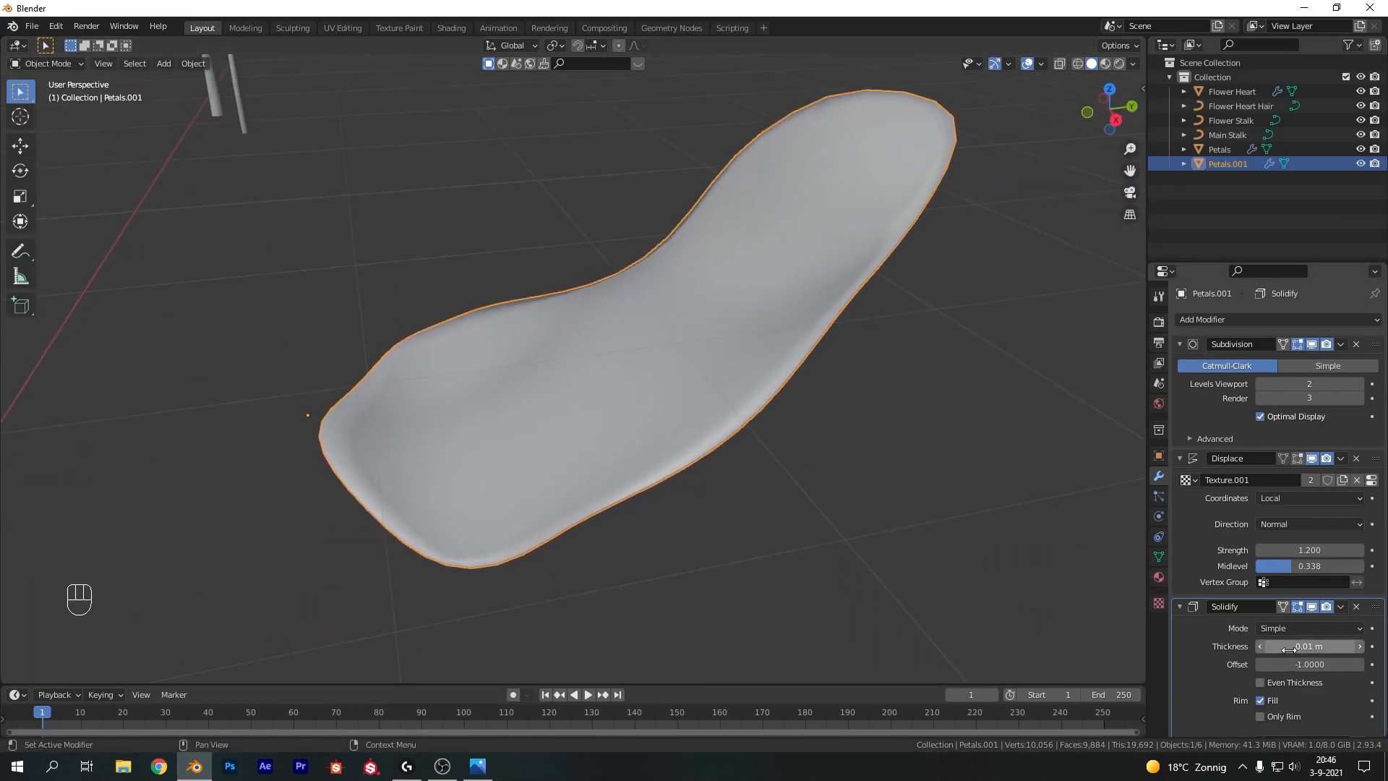
Set the petal copy's Solidify thickness to 0.03 m
drag(1309, 645, 1352, 646)
scroll(851, 484, down, 5)
middle_drag(850, 484, 651, 396)
drag(1310, 646, 1267, 646)
middle_drag(632, 223, 668, 285)
scroll(669, 286, up, 5)
shift+middle_drag(850, 390, 828, 366)
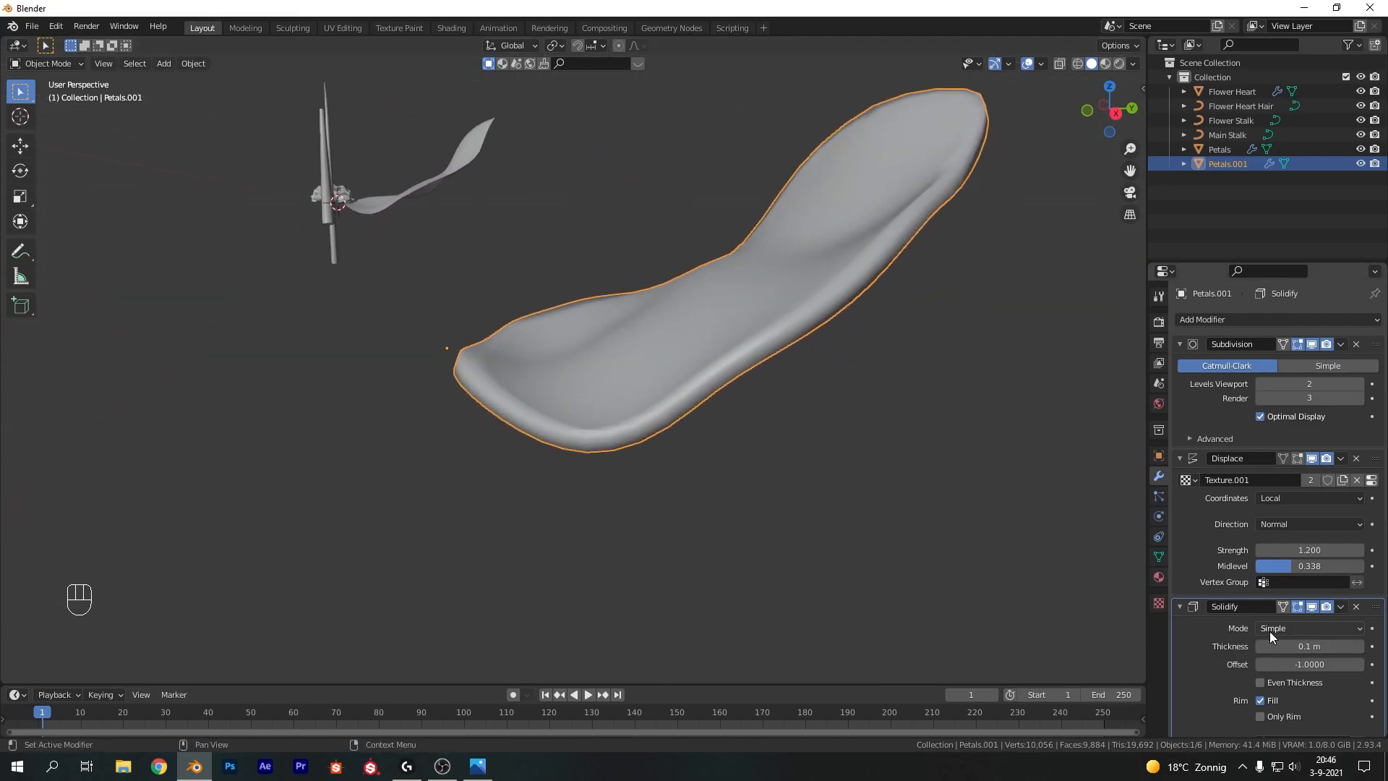
drag(1310, 645, 1287, 646)
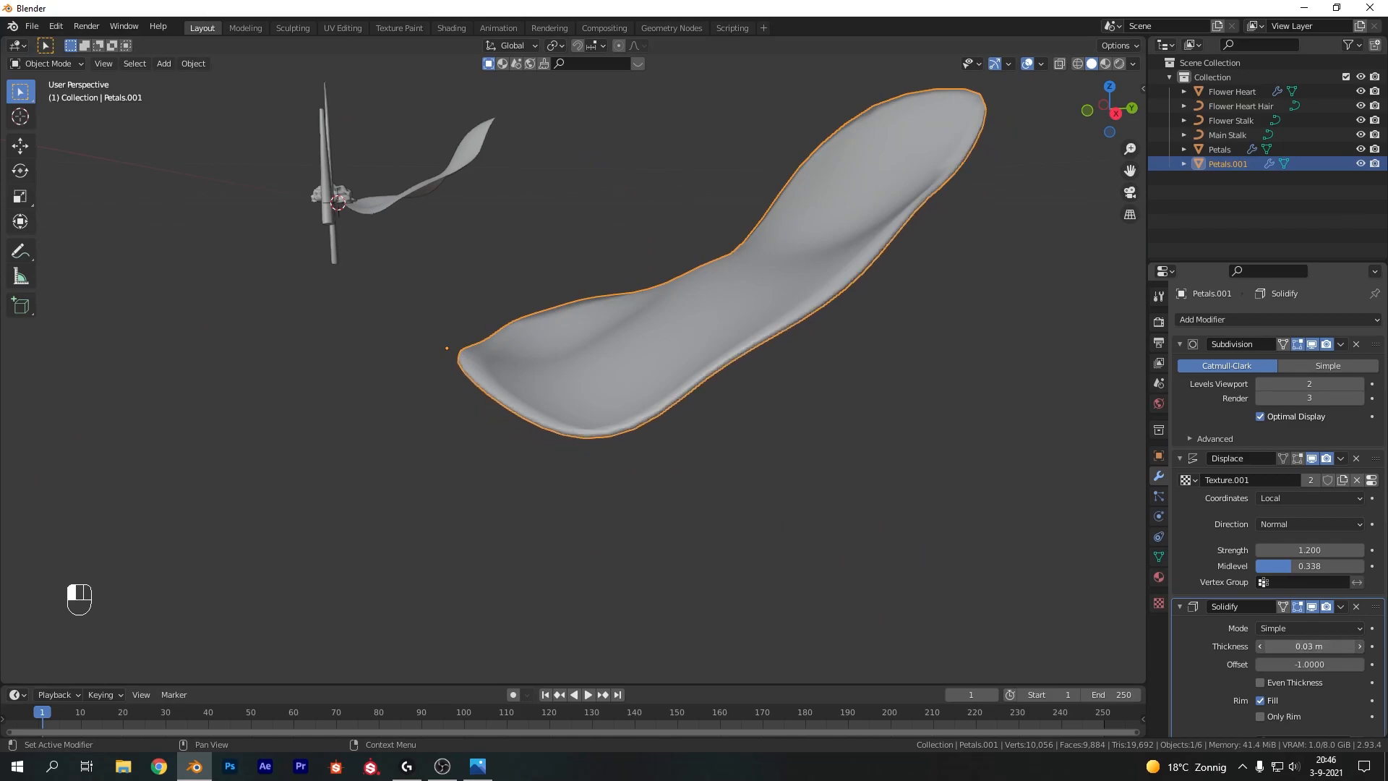
middle_drag(1069, 501, 857, 418)
Add a Solidify modifier to the original petal
click(499, 156)
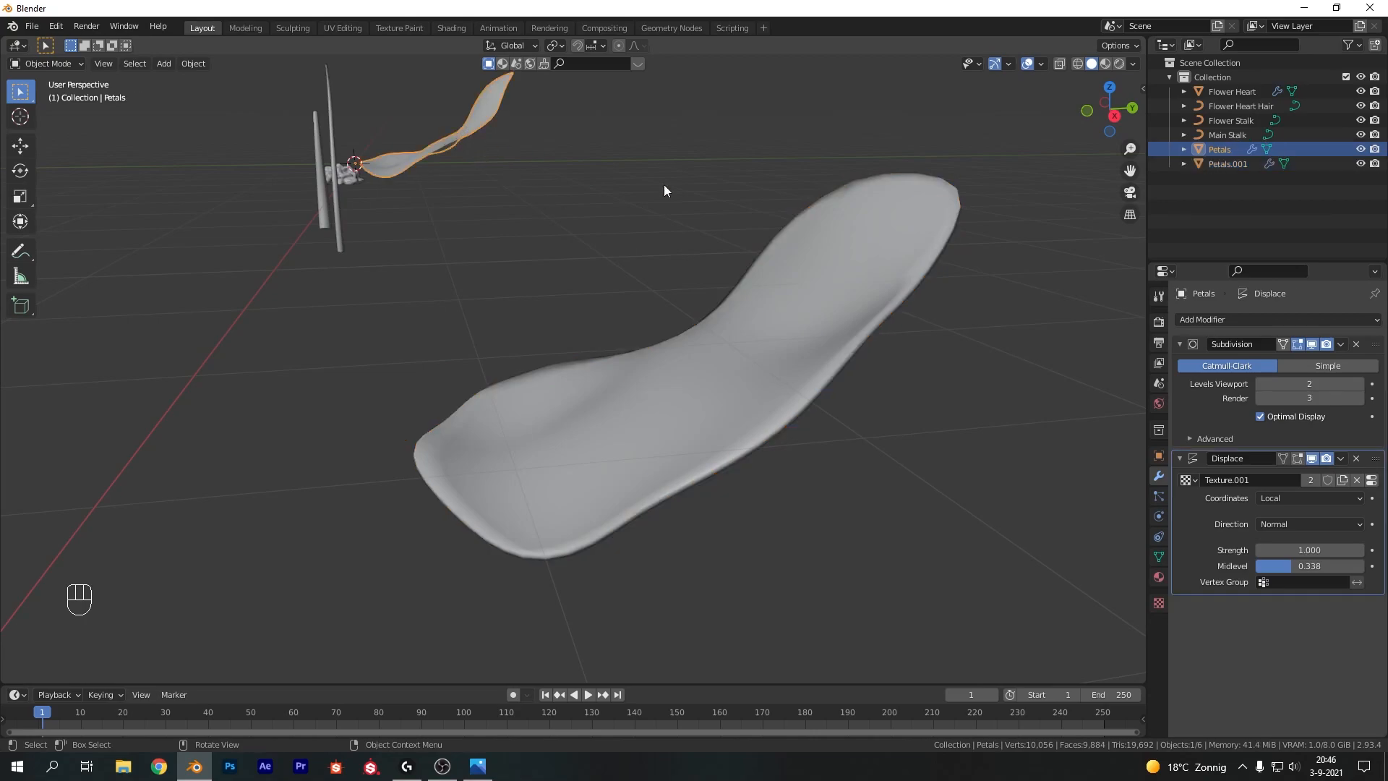
click(1268, 322)
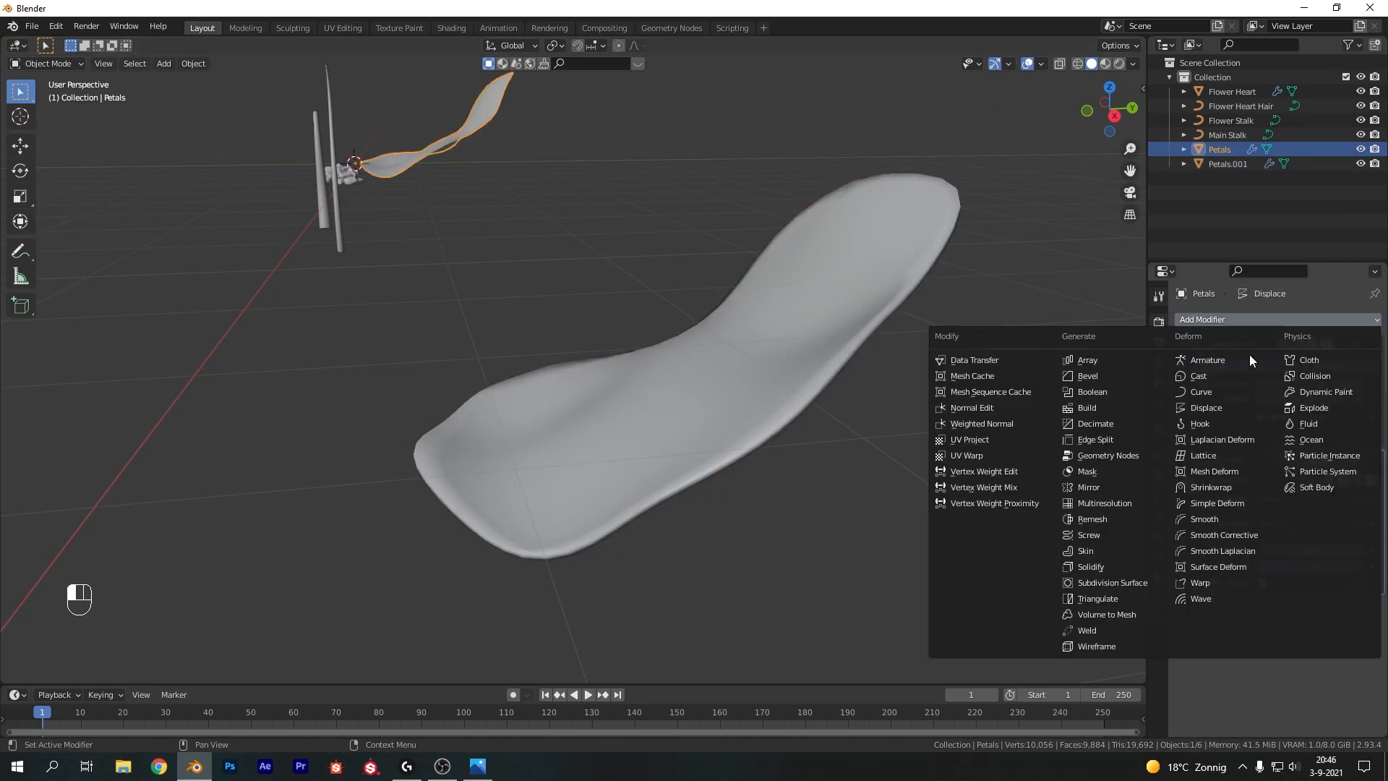
click(1106, 566)
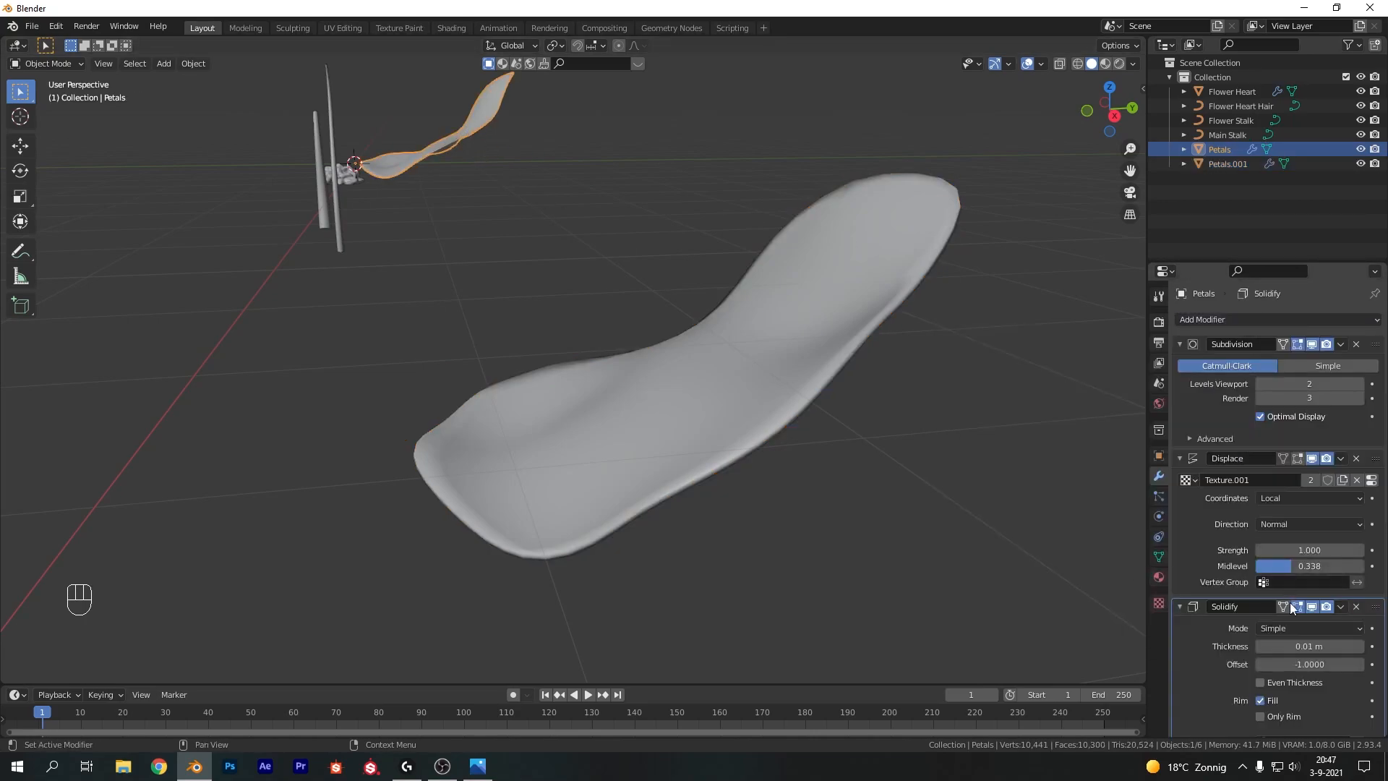
Set the petal copy's Solidify thickness to 0.01 m
click(745, 369)
click(1296, 646)
text(.01)
key(Return)
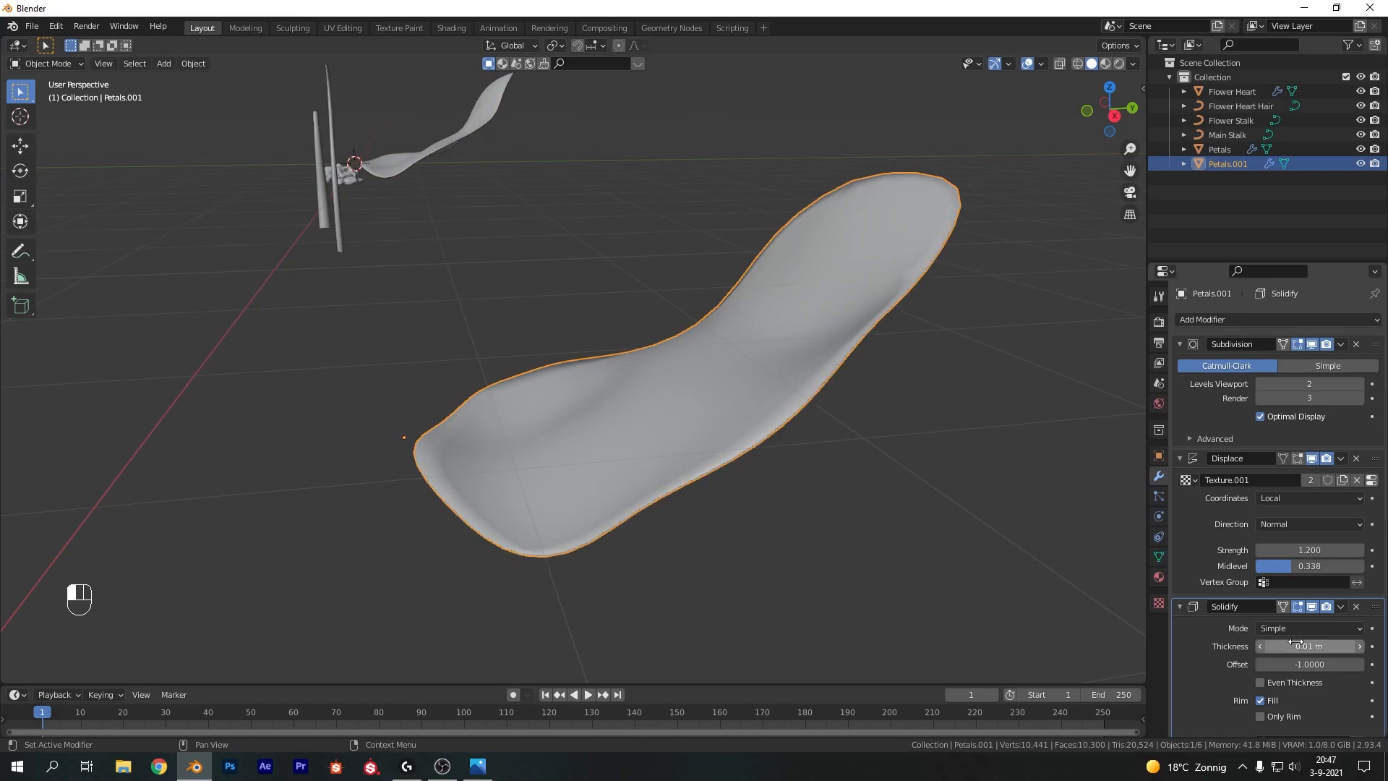
Switch to the Shading workspace and merge the side editors so the shader editor spans the full width
click(653, 335)
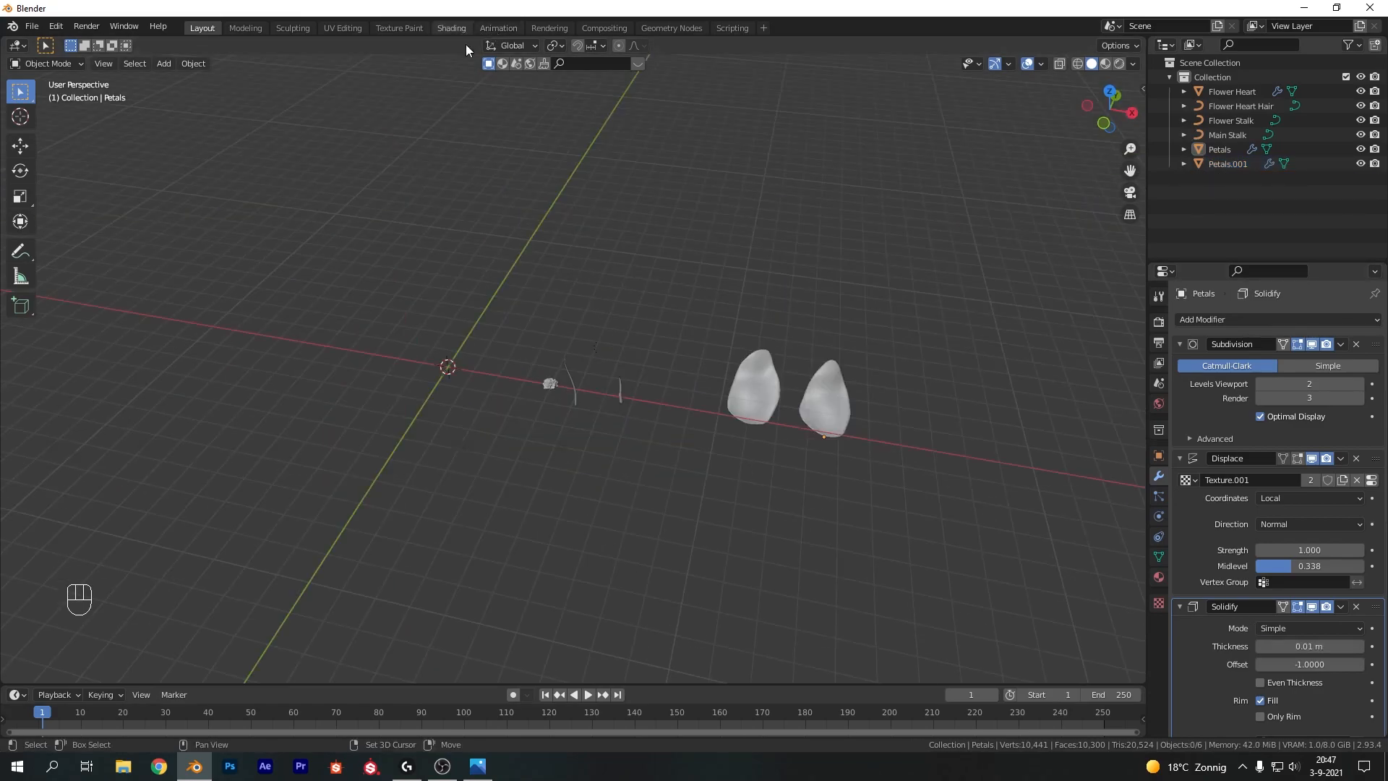
click(456, 29)
right_click(211, 152)
click(205, 196)
click(206, 358)
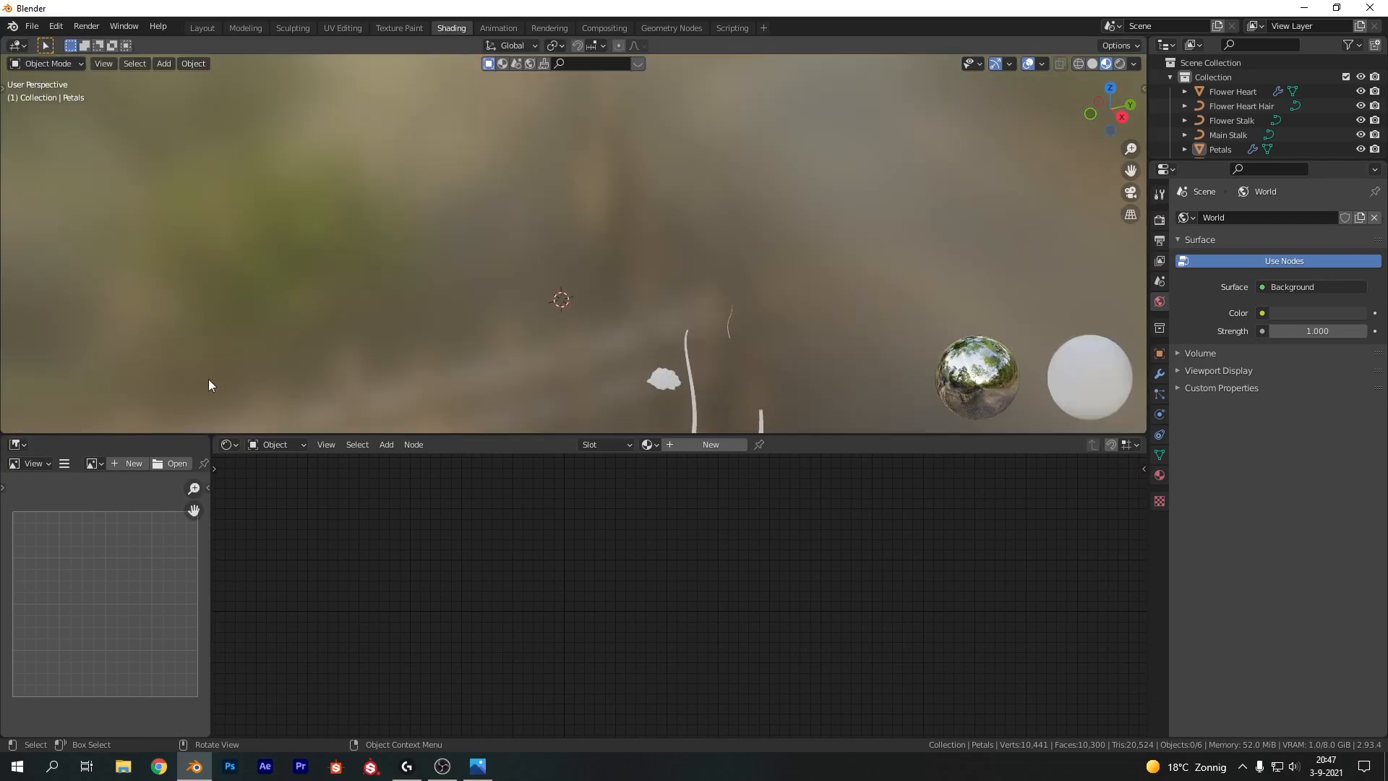
right_click(212, 458)
click(214, 460)
click(211, 465)
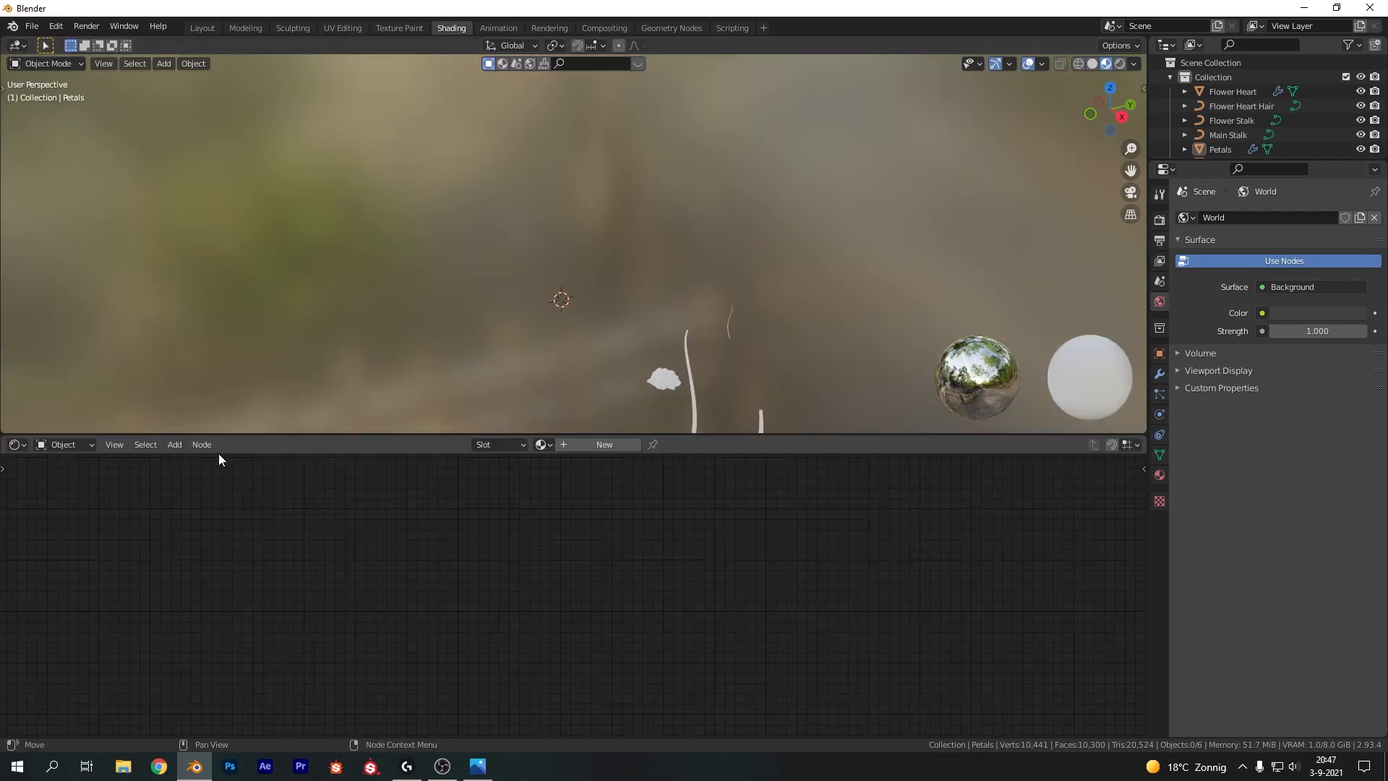
Create a new material named Stalk for the main stalk
scroll(764, 389, up, 3)
shift+middle_drag(732, 363, 553, 182)
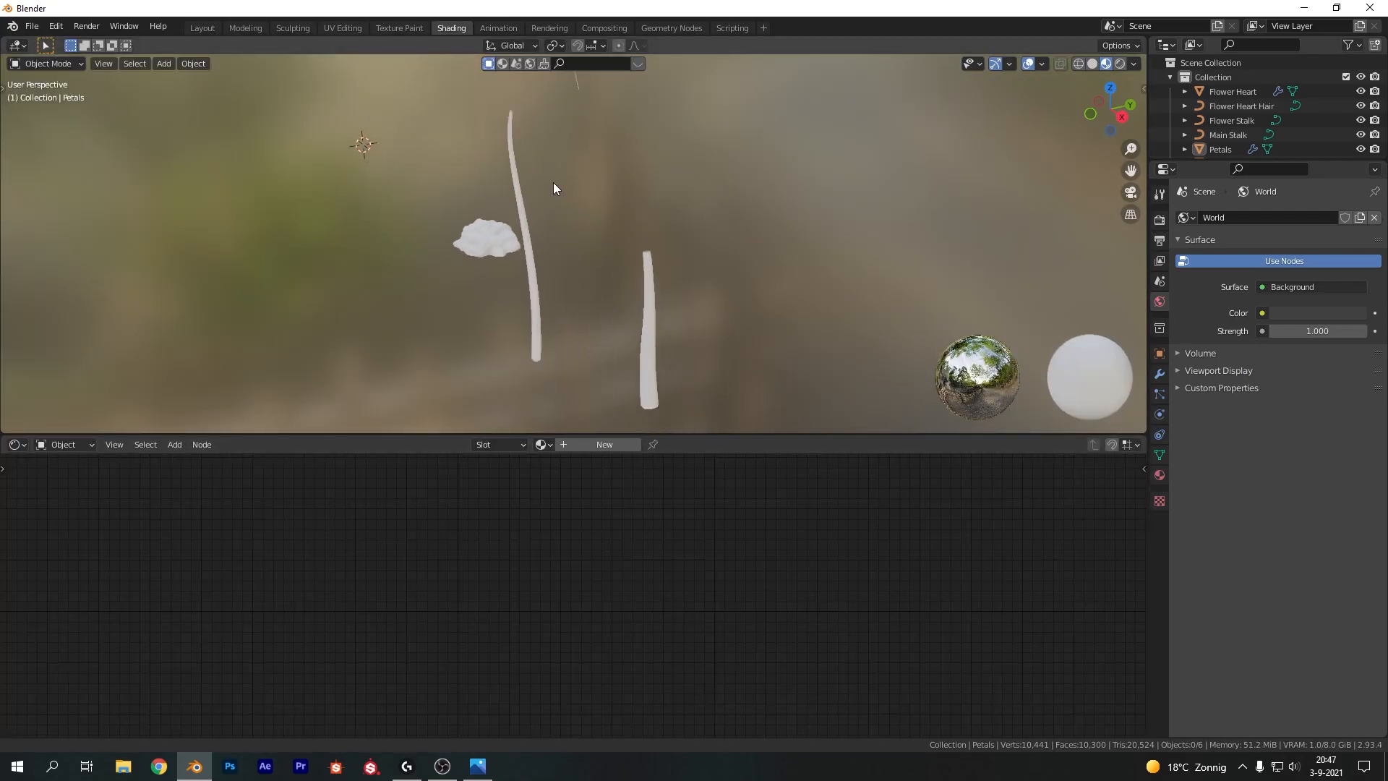
click(518, 212)
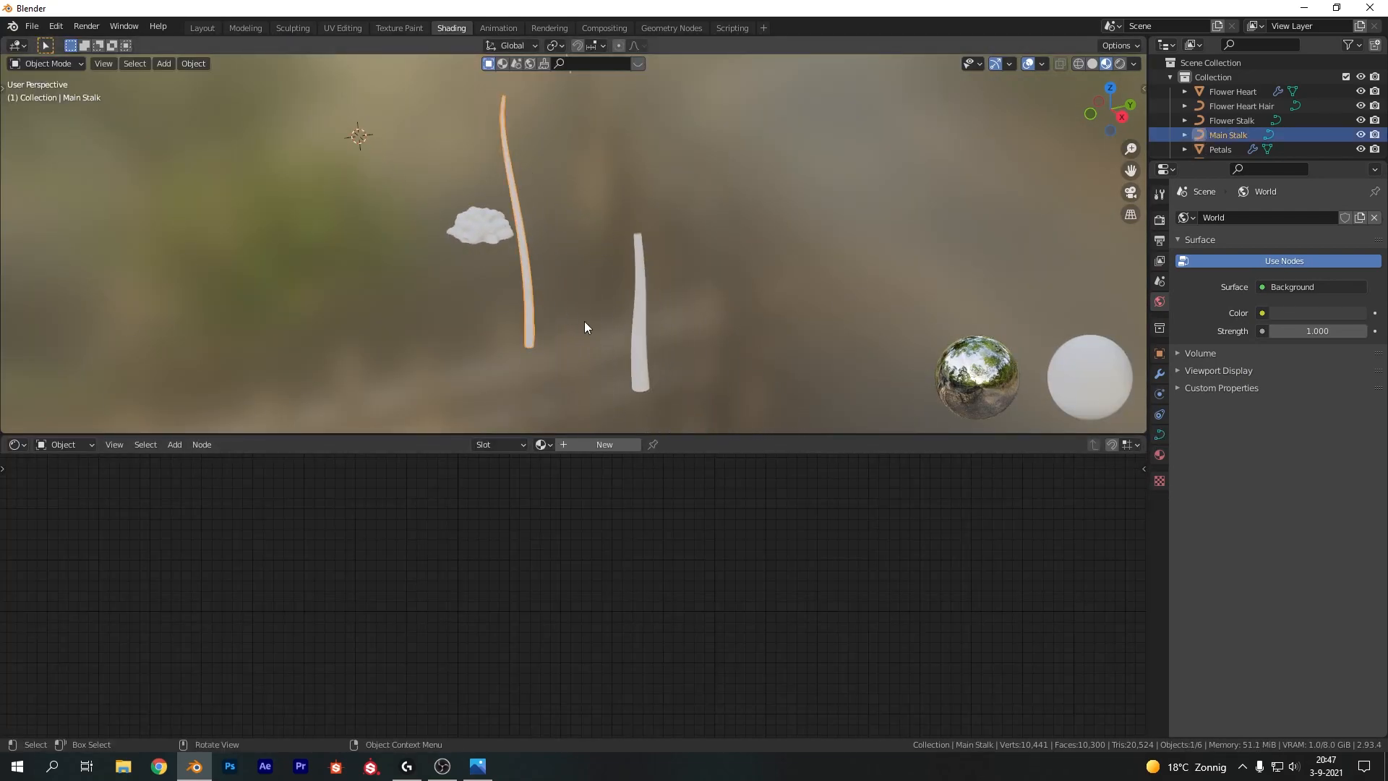
click(588, 444)
double_click(579, 444)
text(S)
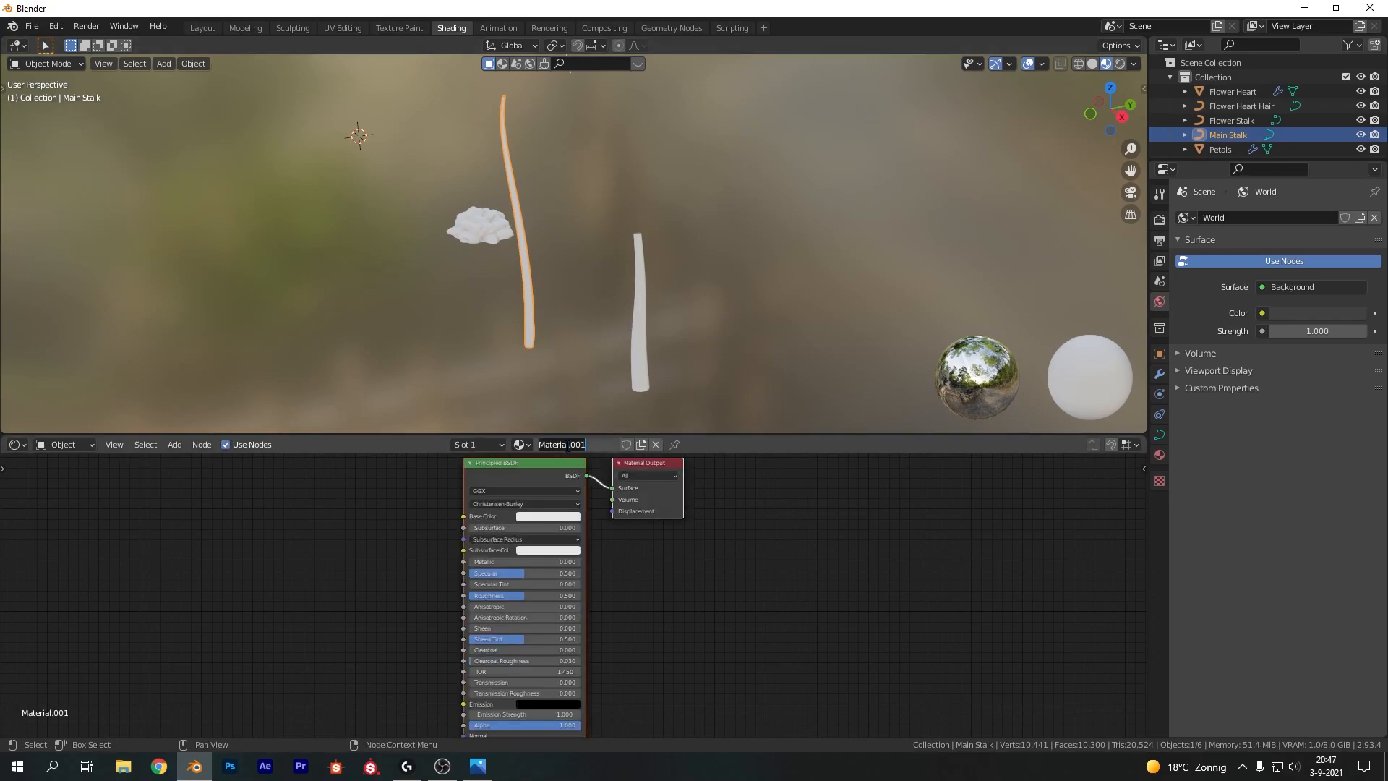
text(talk)
key(Return)
Assign the Stalk material to the flower stalk
click(629, 358)
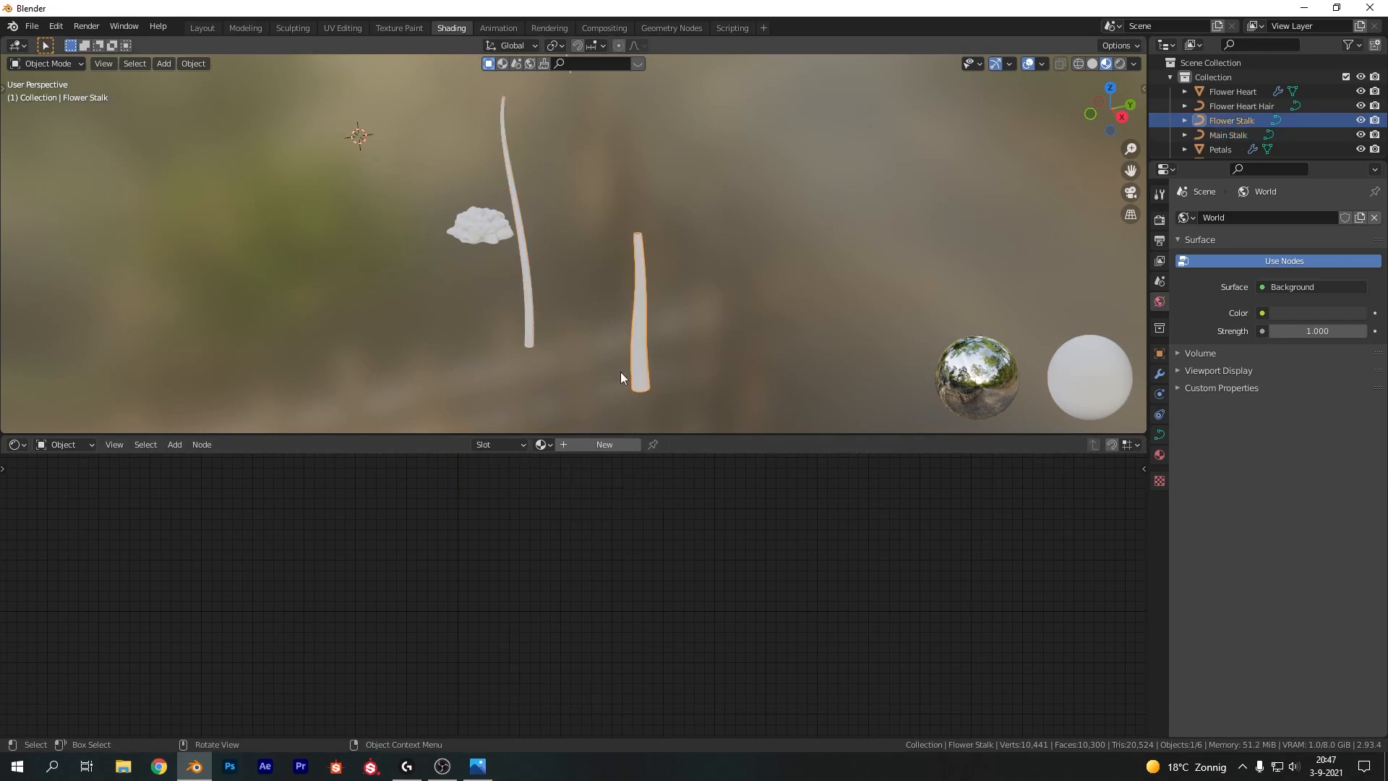
click(541, 444)
click(550, 480)
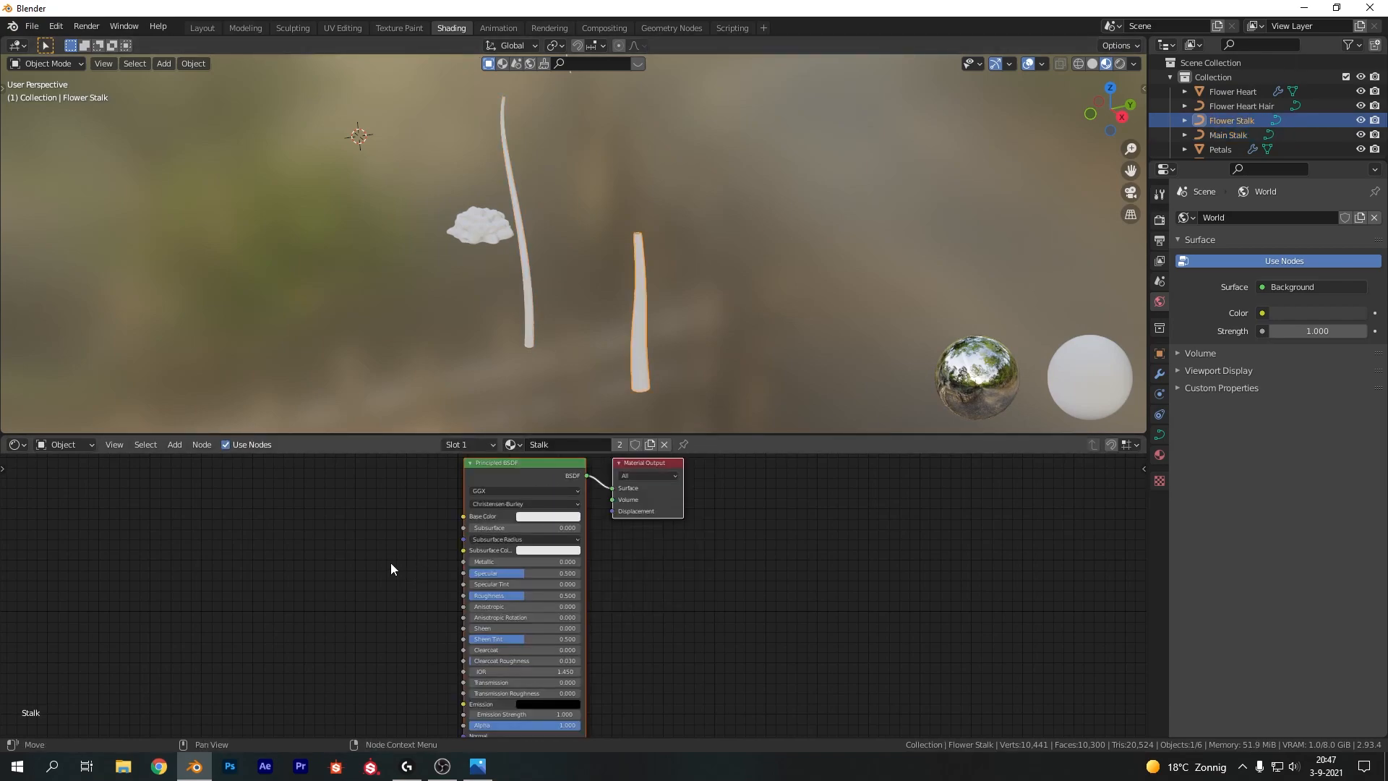
Isolate the main stalk and add a ColorRamp connected to the shader's Base Color and Subsurface Color
click(528, 273)
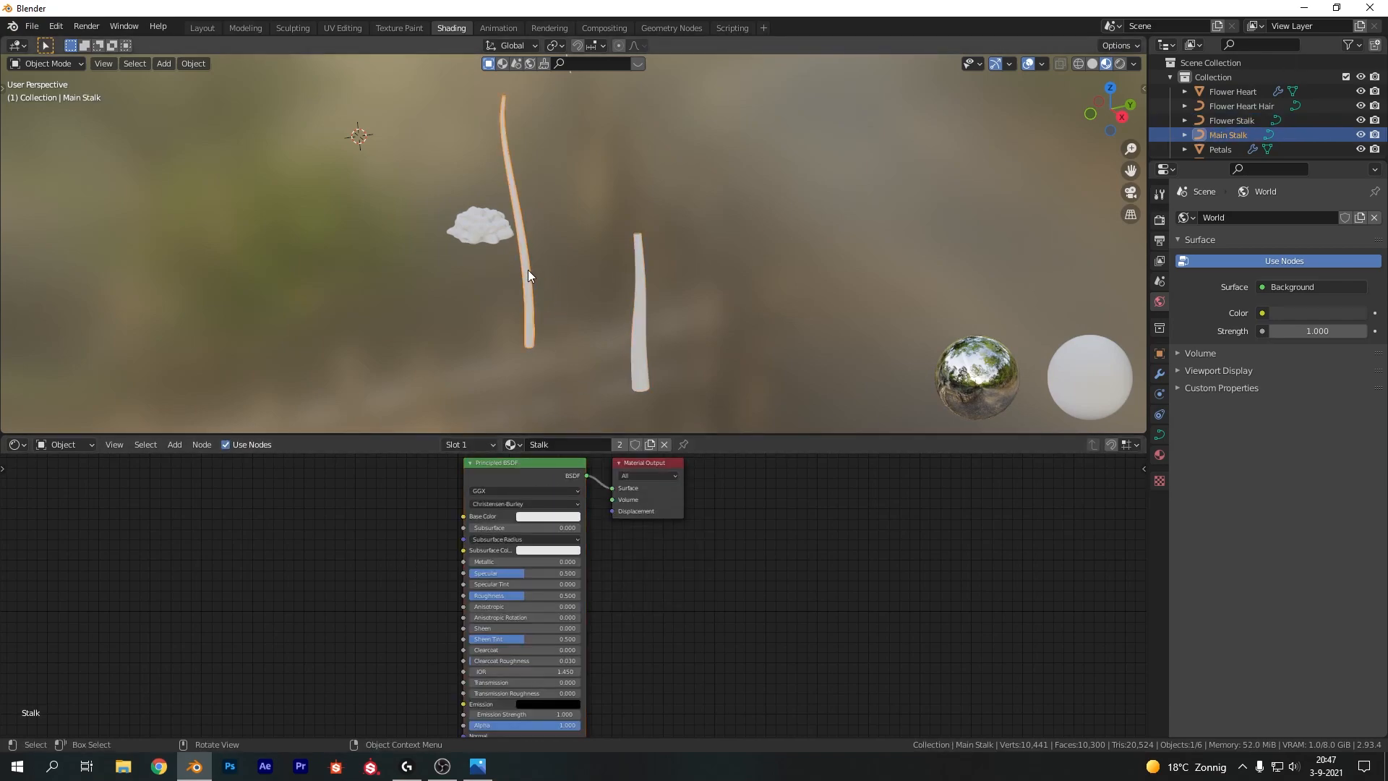
key(KP_Divide)
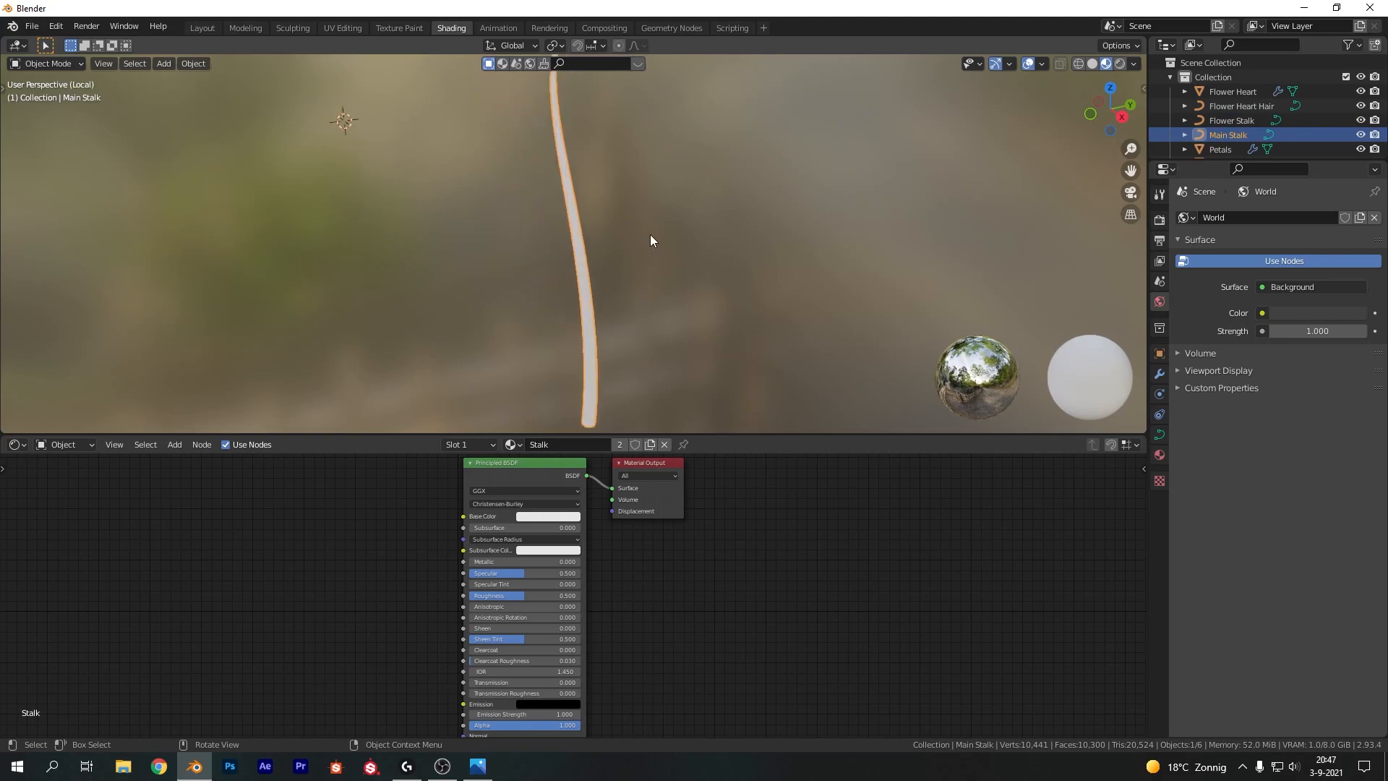
key(alt+Tab)
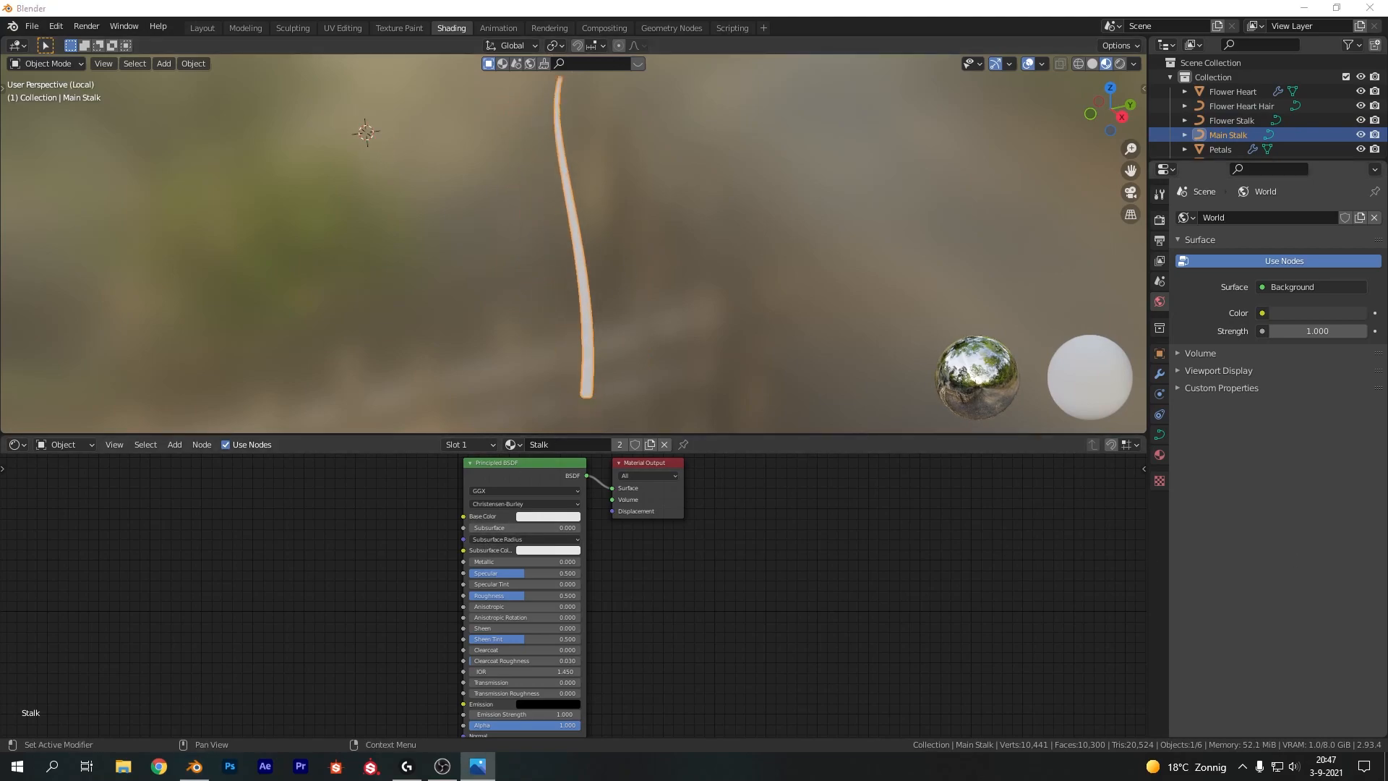
middle_drag(479, 577, 736, 570)
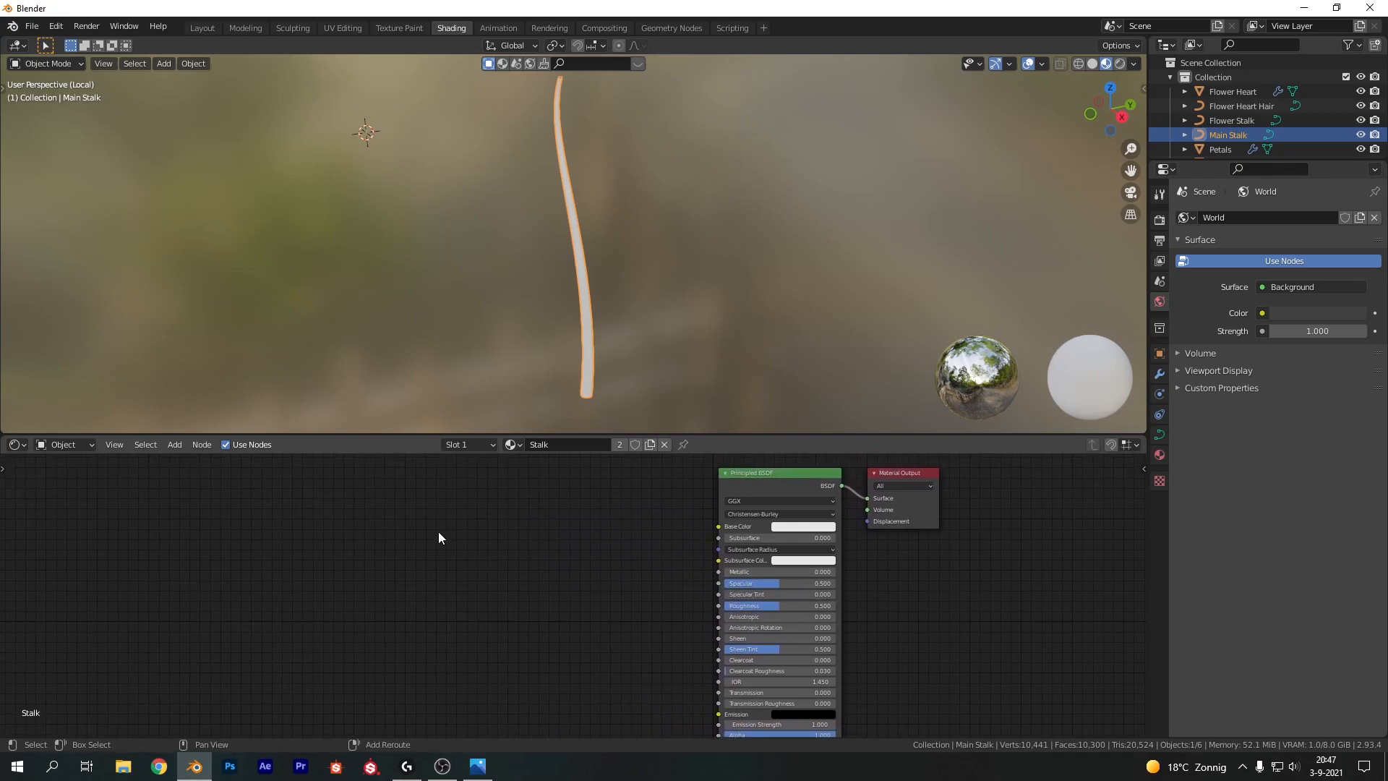
key(shift+a)
text(color)
key(Return)
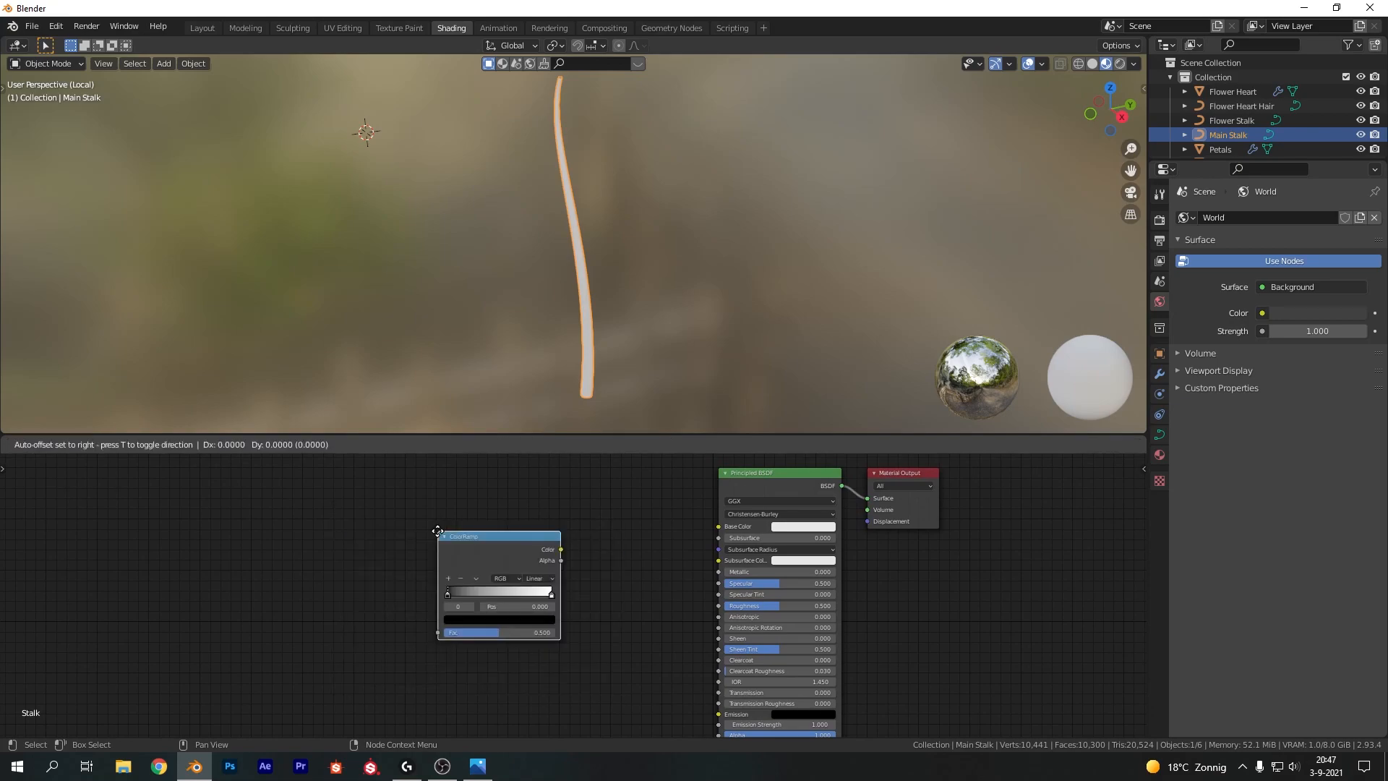
click(592, 540)
drag(616, 522, 718, 525)
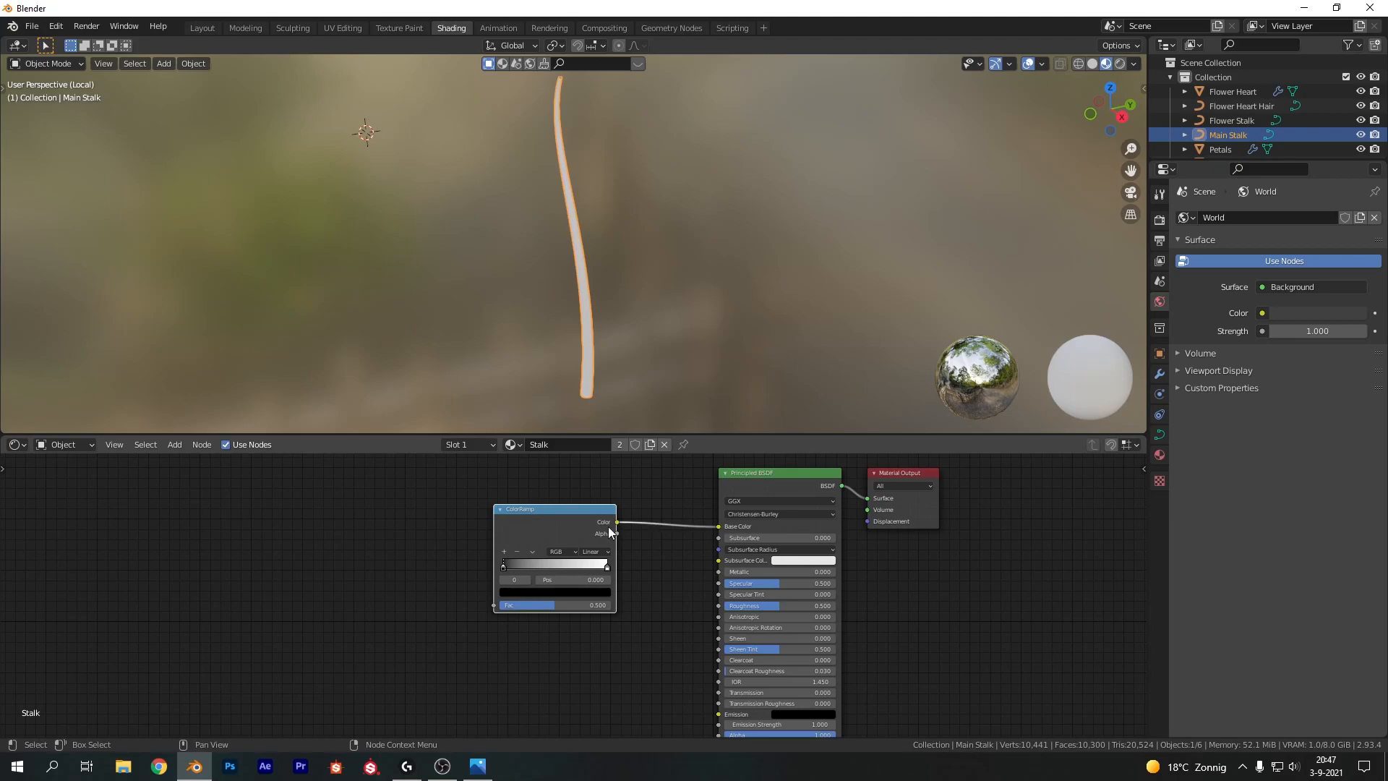
drag(615, 521, 719, 561)
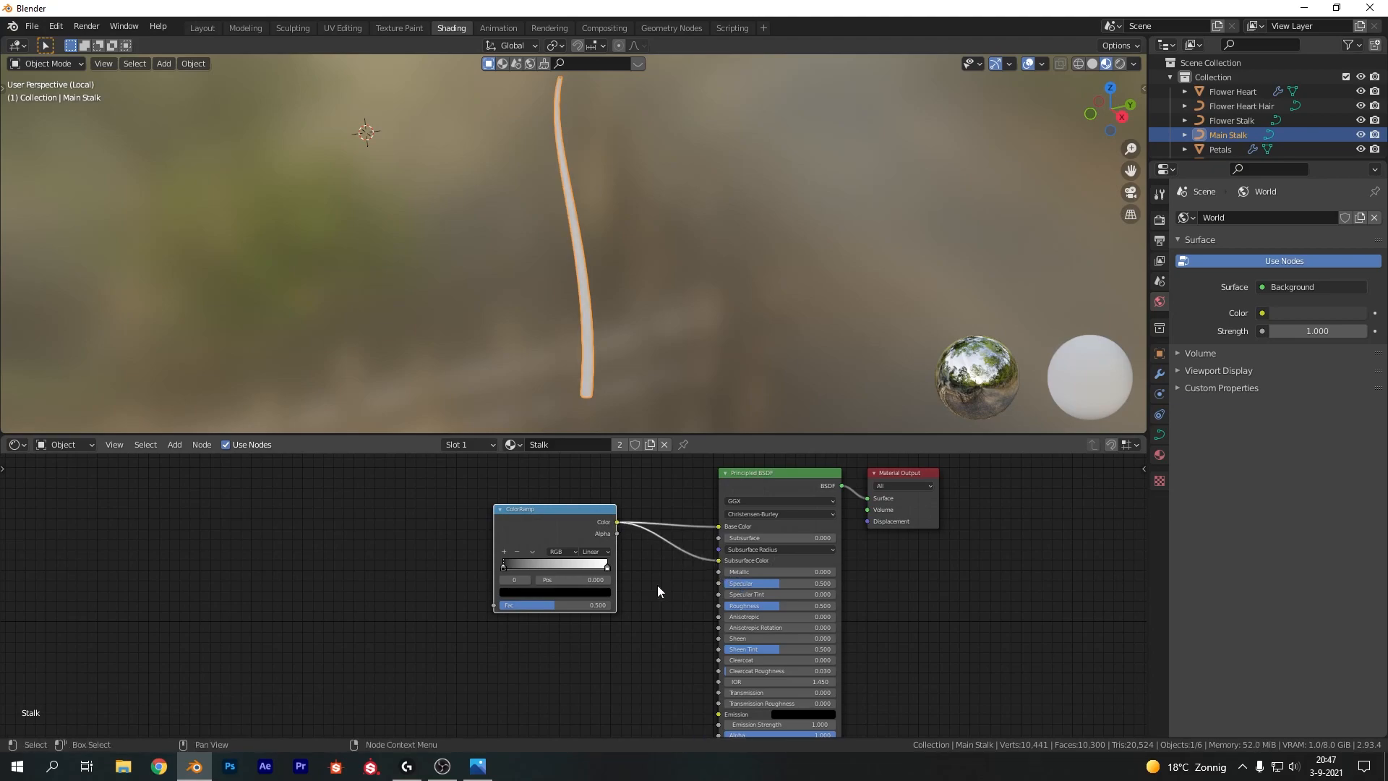
Add a Noise Texture driving the ColorRamp's factor, with Texture Coordinate and Mapping nodes attached to it
key(shift+a)
text(nois)
key(Down)
key(Return)
click(394, 508)
drag(466, 525, 582, 606)
drag(415, 512, 487, 527)
click(485, 514)
middle_drag(482, 546, 533, 539)
click(543, 527)
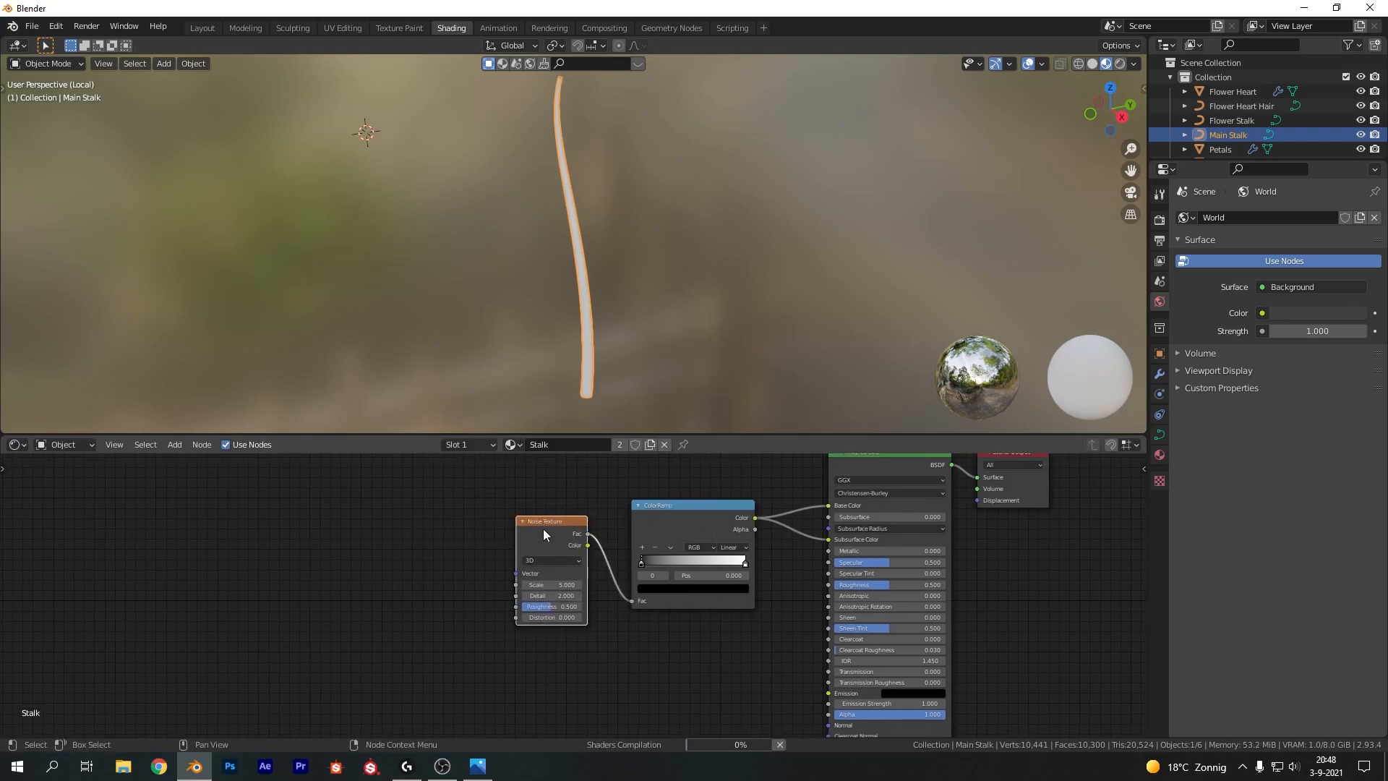
key(ctrl+t)
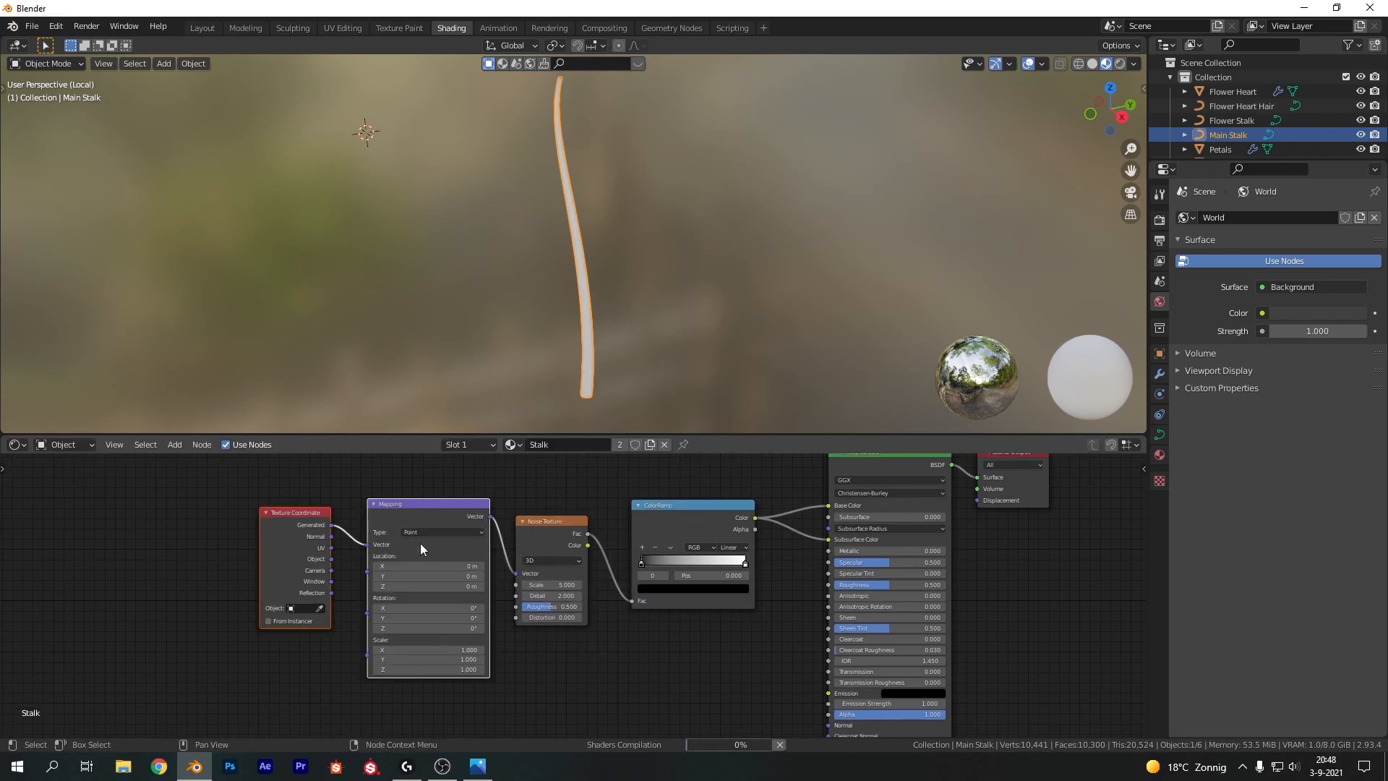
Look up the Node Wrangler add-on in the preferences' add-ons list
click(56, 26)
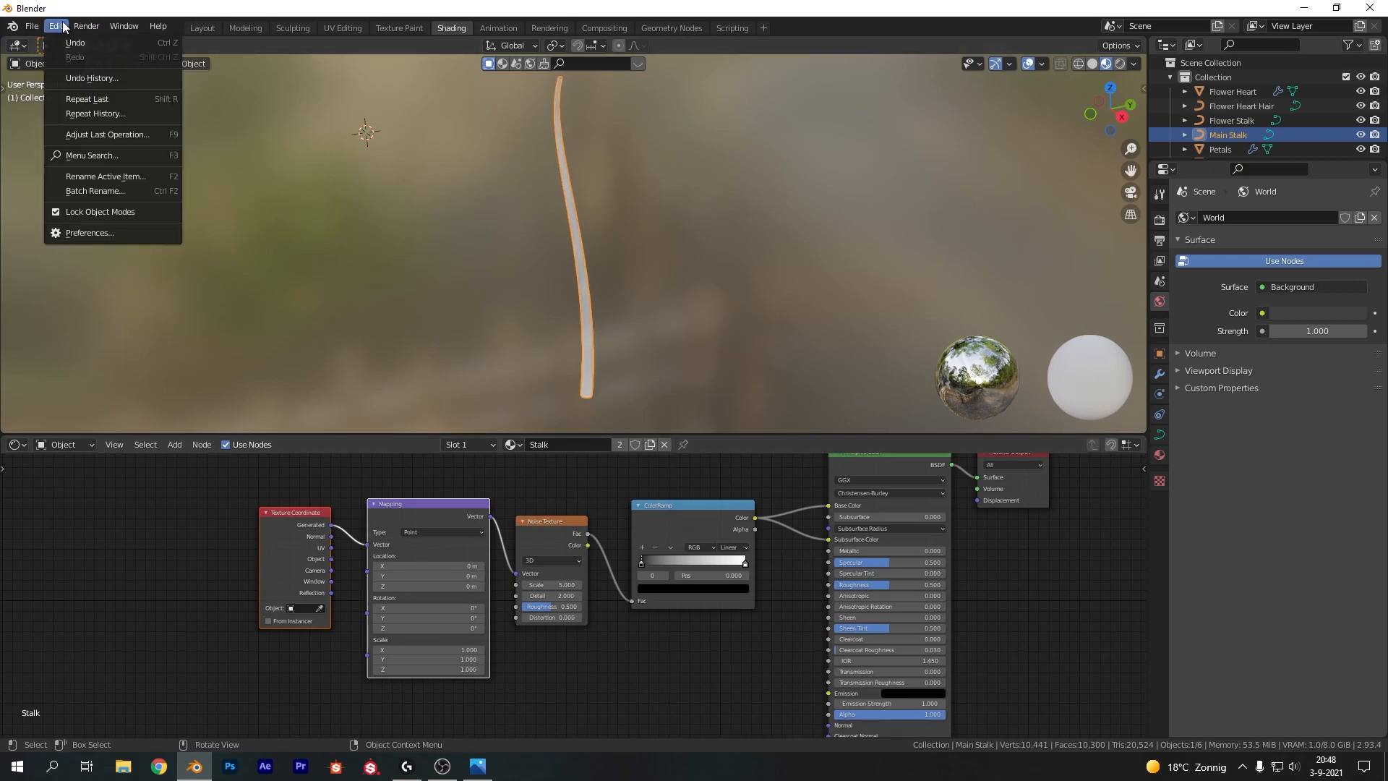
click(85, 232)
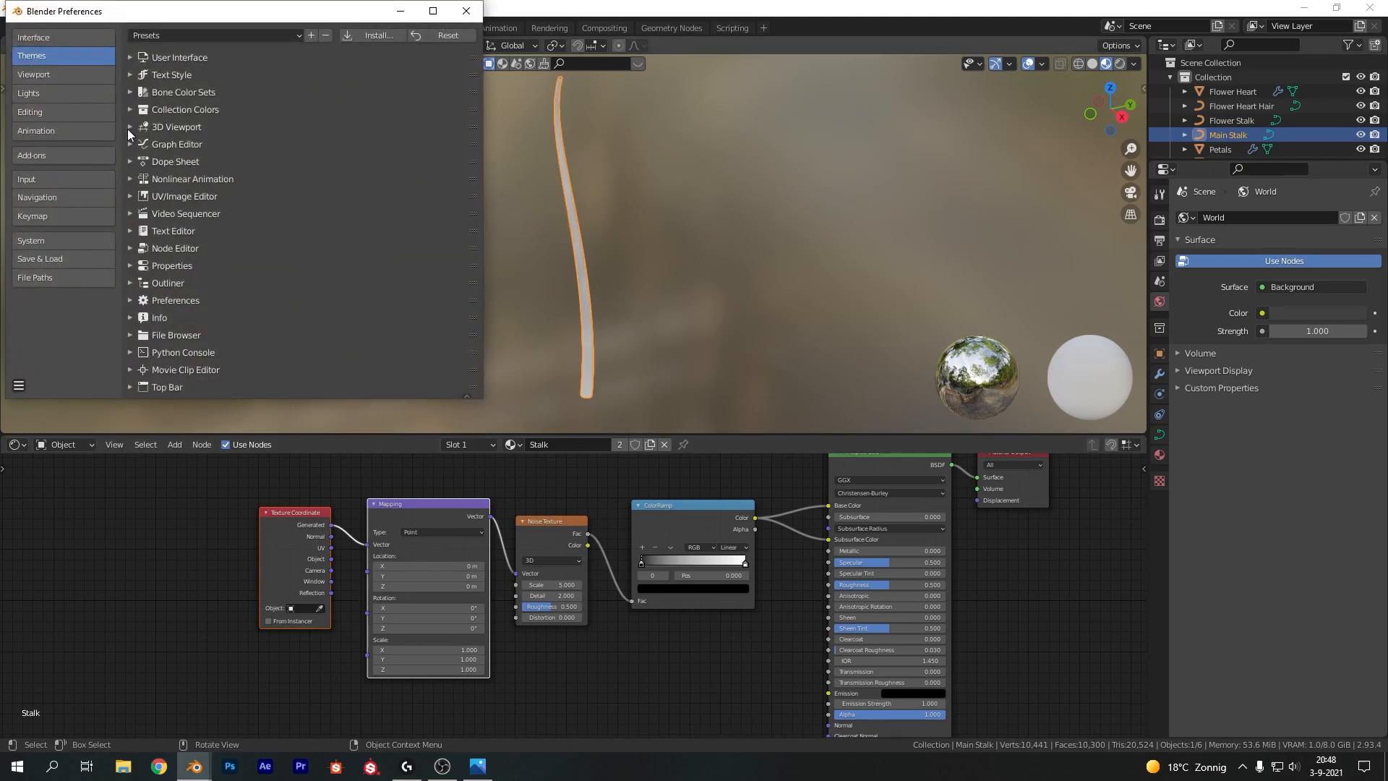
click(65, 156)
click(379, 53)
text(node wran)
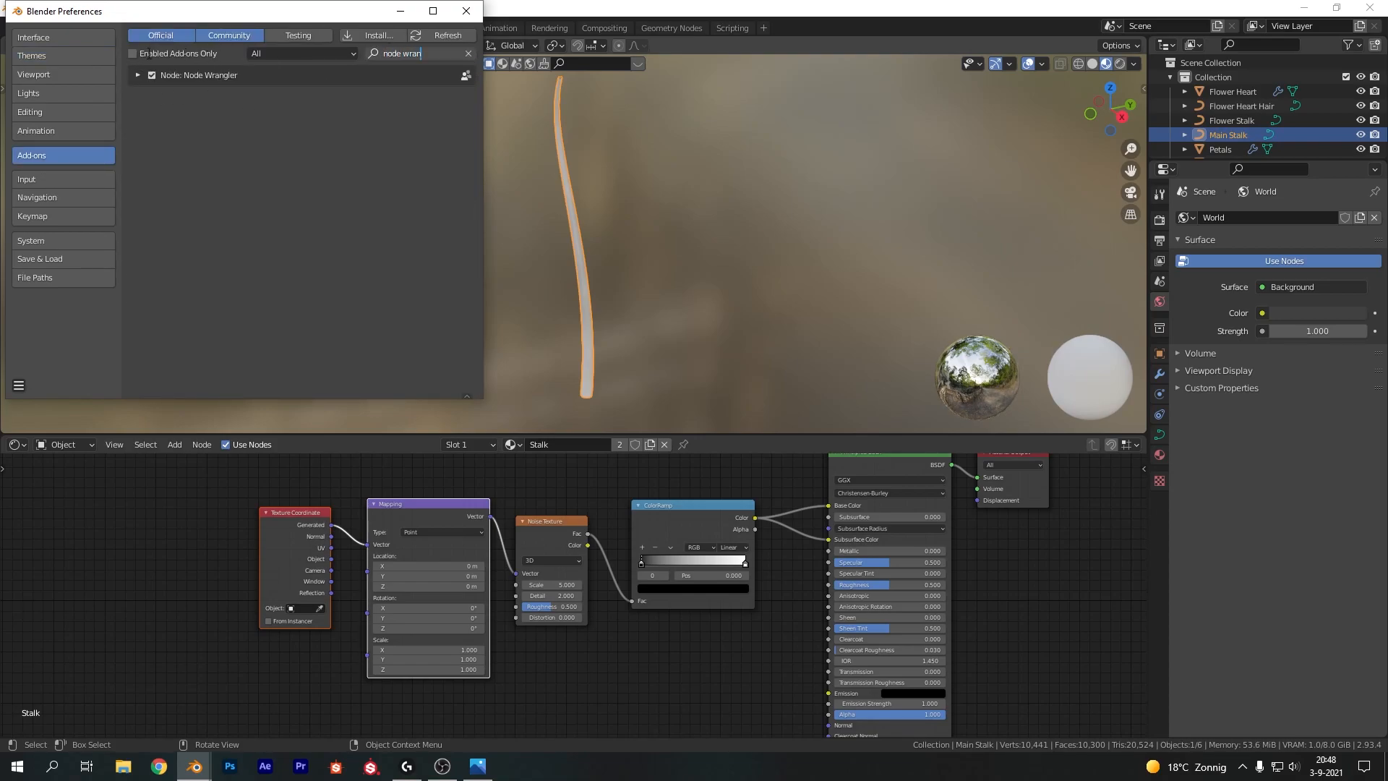
click(466, 10)
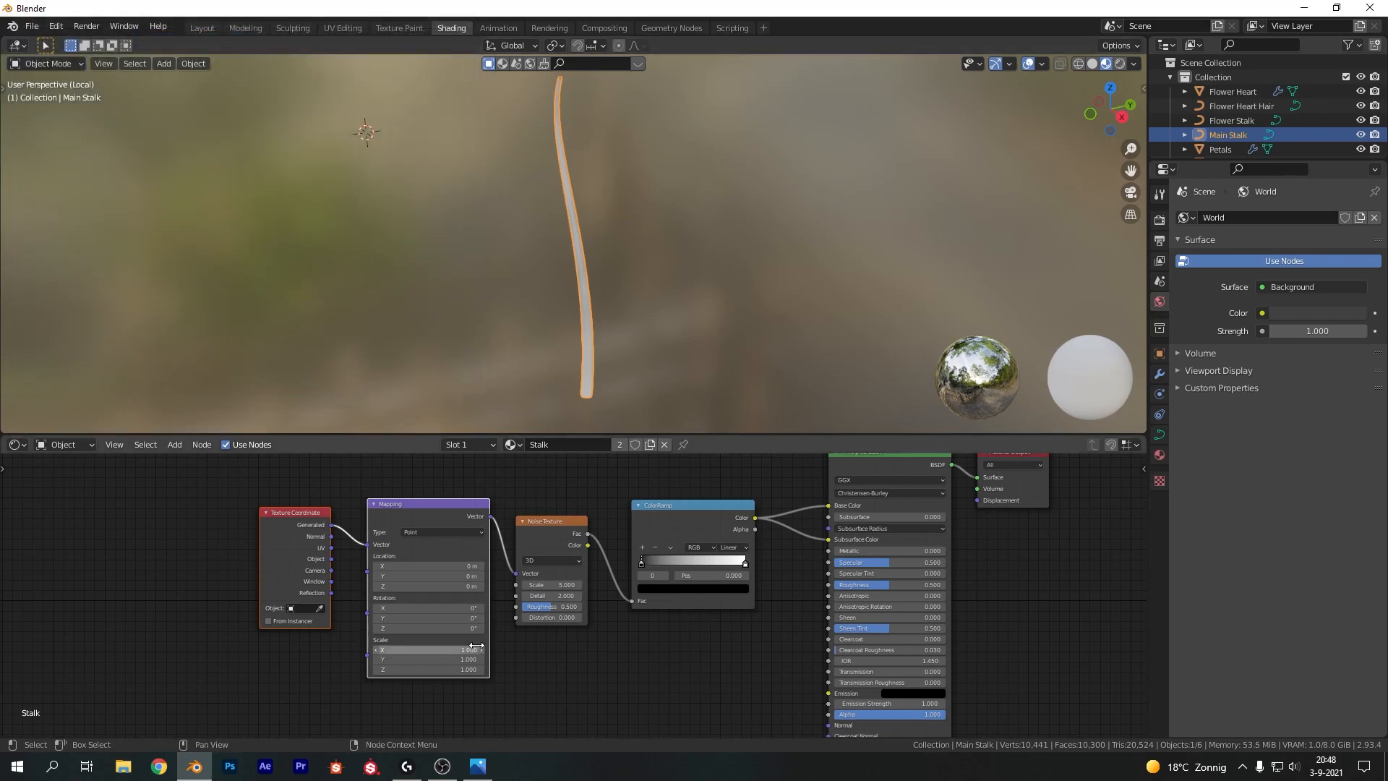
Set the Mapping node's X scale to 3.7 to stretch the stalk texture
scroll(533, 636, up, 4)
scroll(605, 320, up, 3)
scroll(606, 320, up, 4)
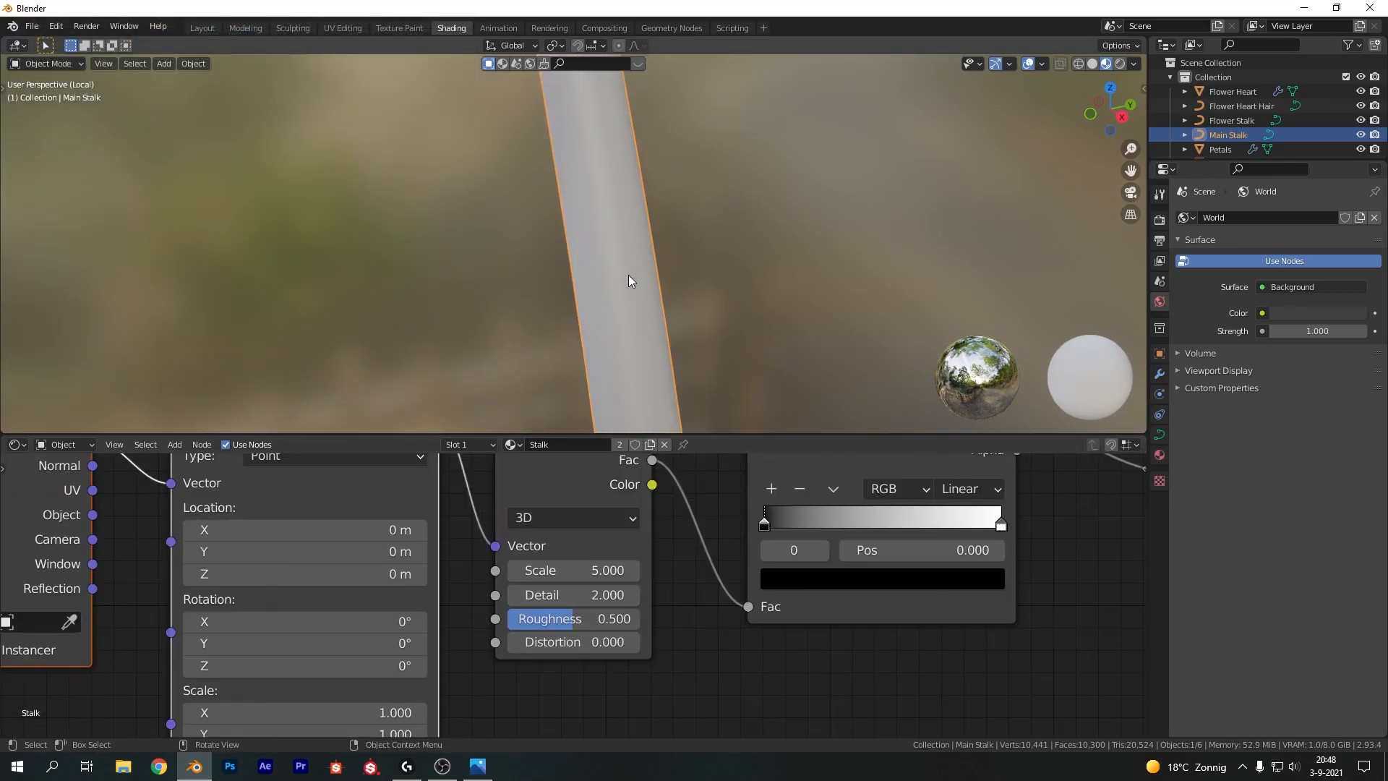
shift+middle_drag(770, 285, 704, 397)
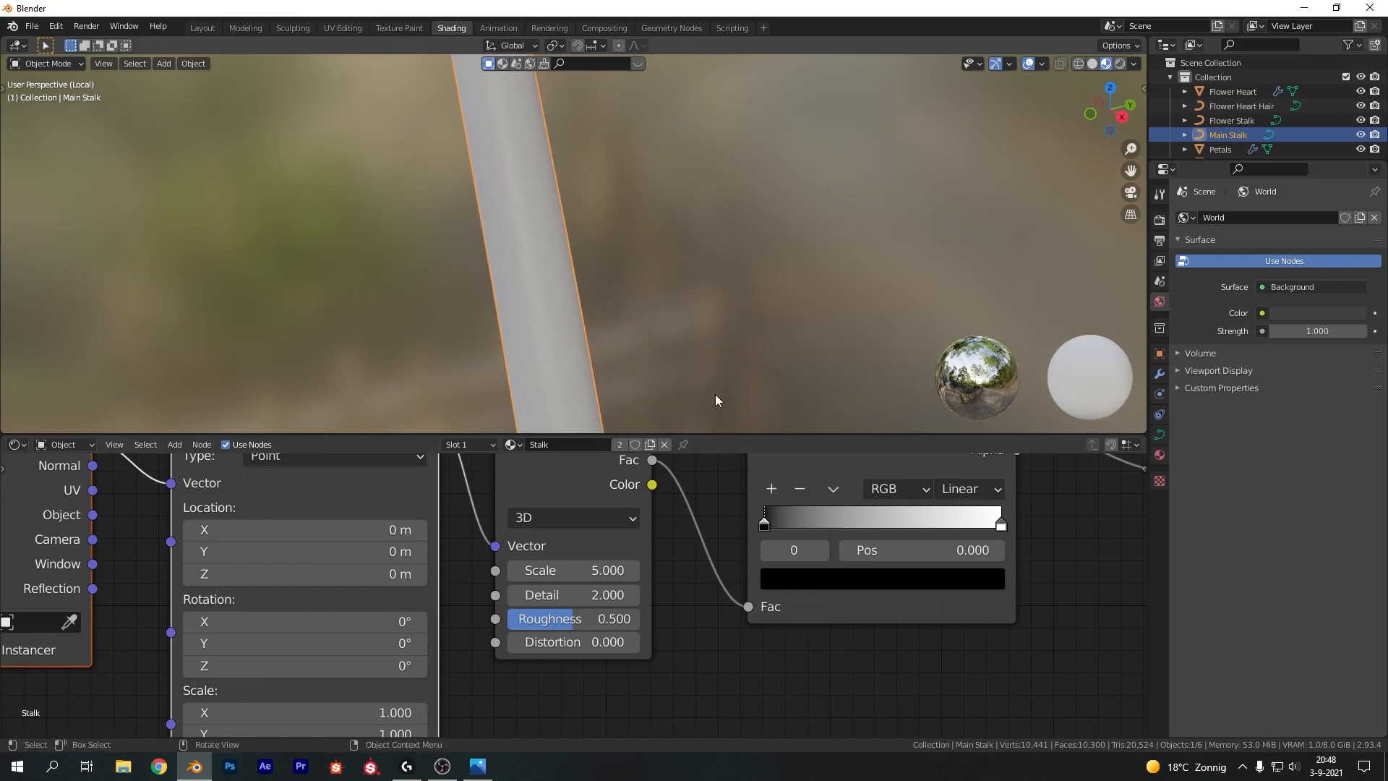
scroll(766, 527, down, 2)
drag(725, 540, 801, 534)
scroll(701, 220, down, 5)
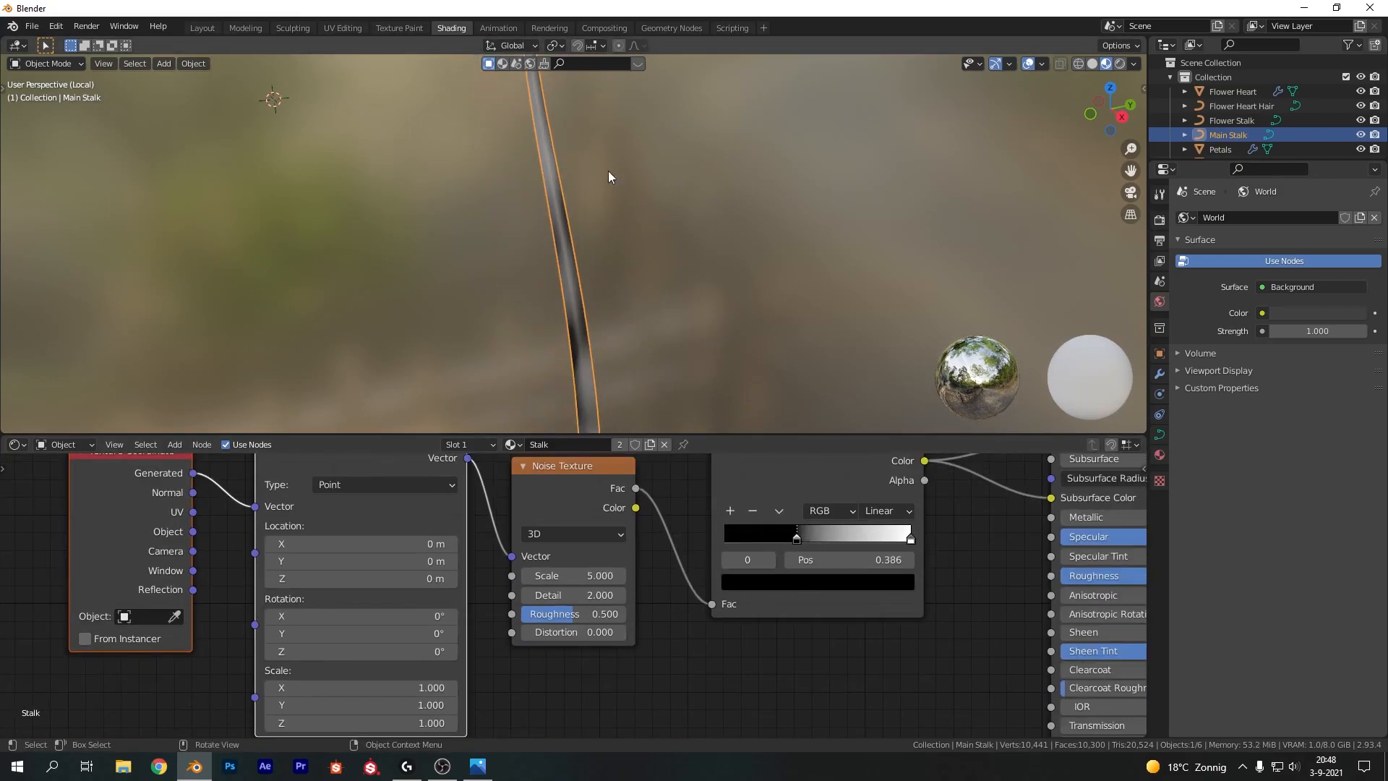
shift+middle_drag(579, 337, 549, 217)
middle_drag(455, 667, 515, 638)
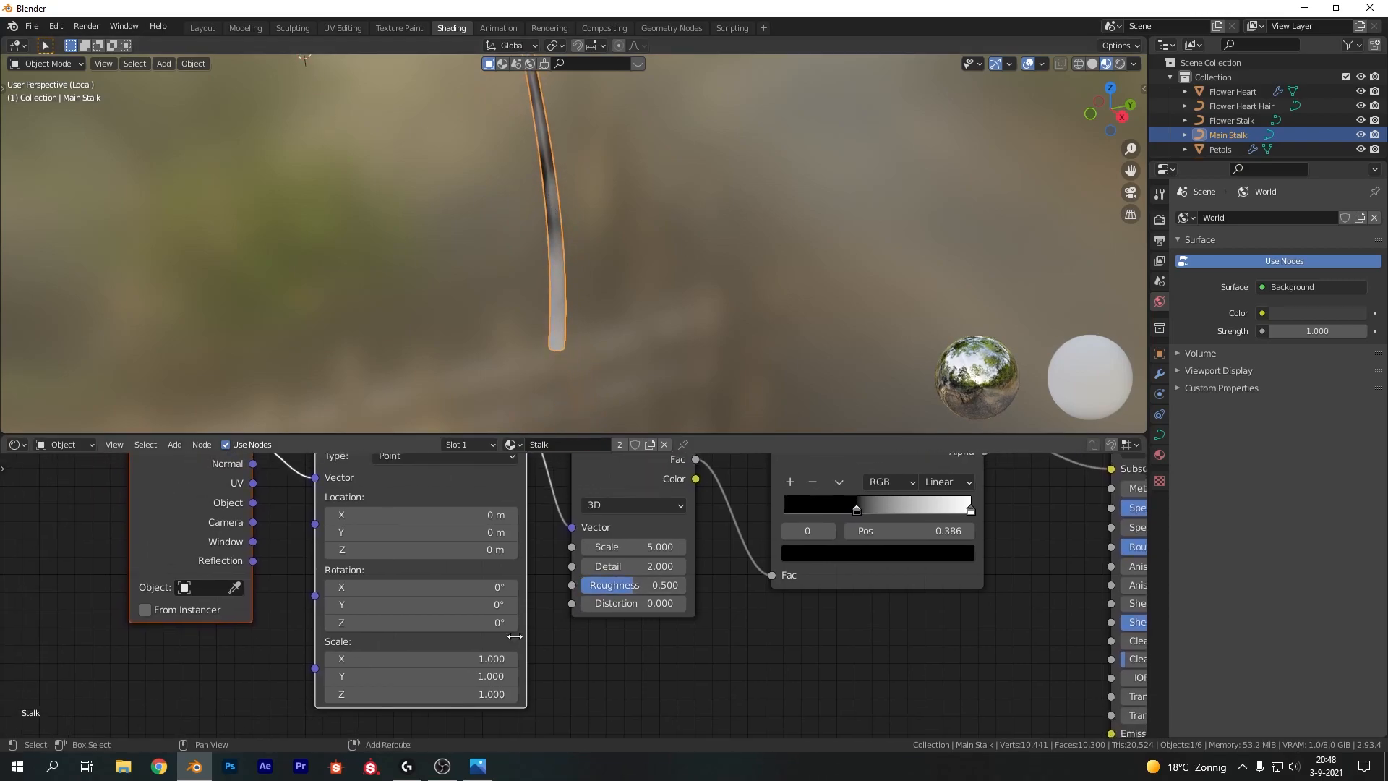
click(459, 666)
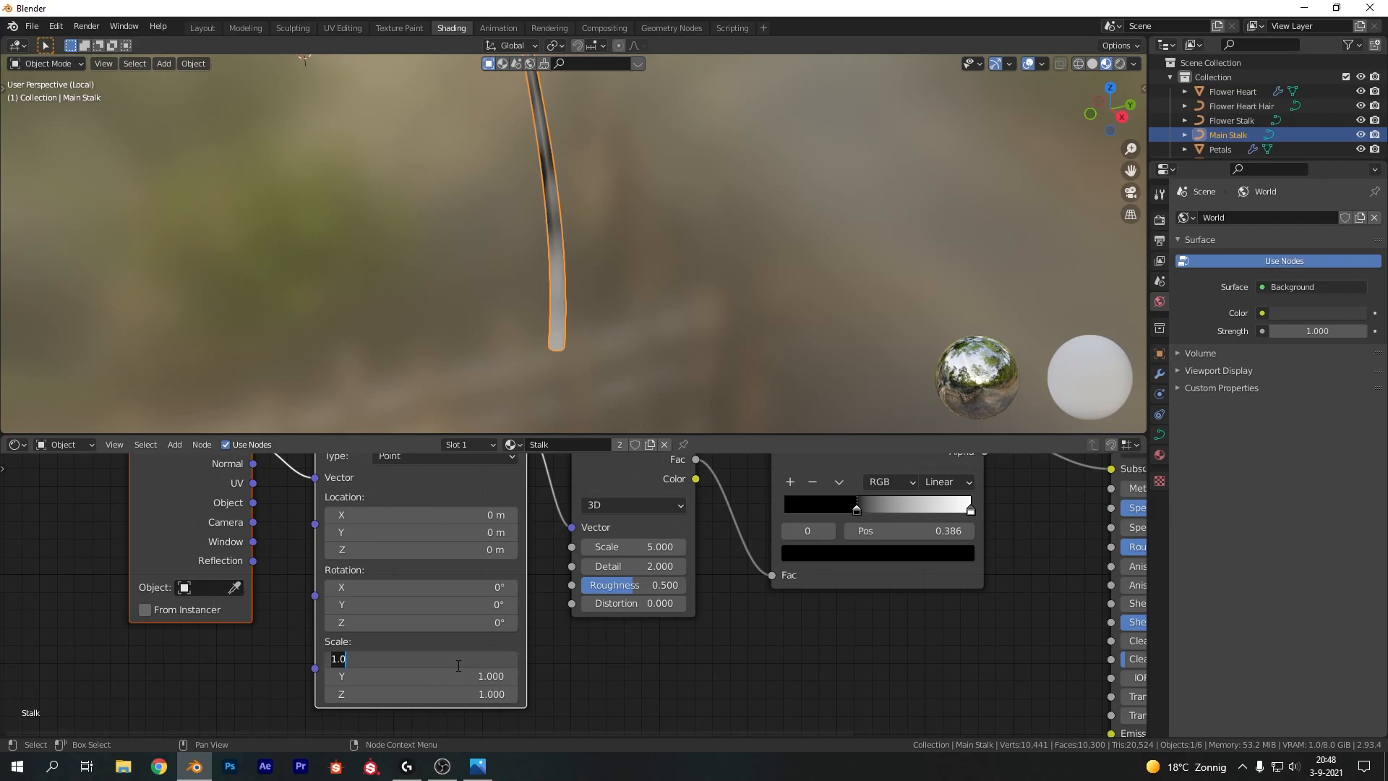
text(3.7)
key(Return)
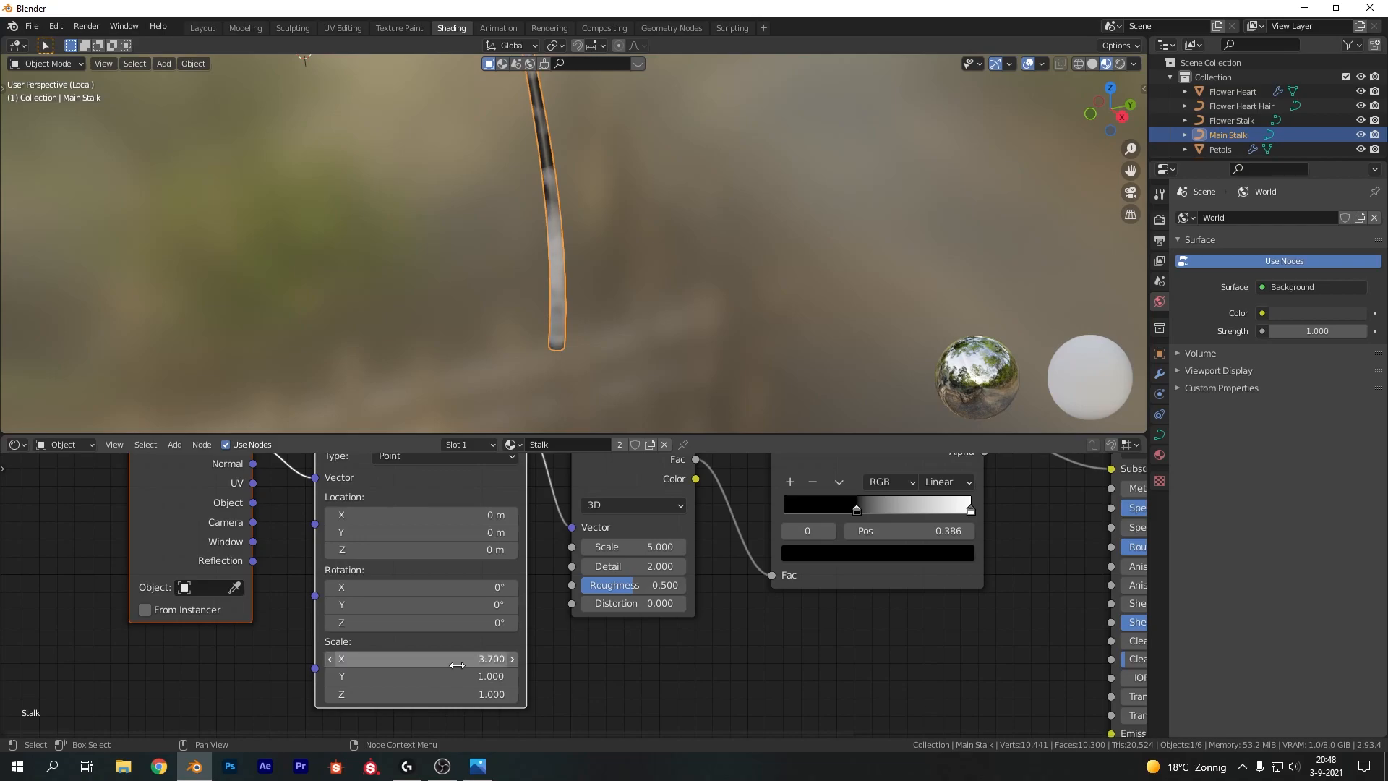
Set the Noise Texture's Scale to 25 and Detail to 5
middle_drag(595, 197, 562, 397)
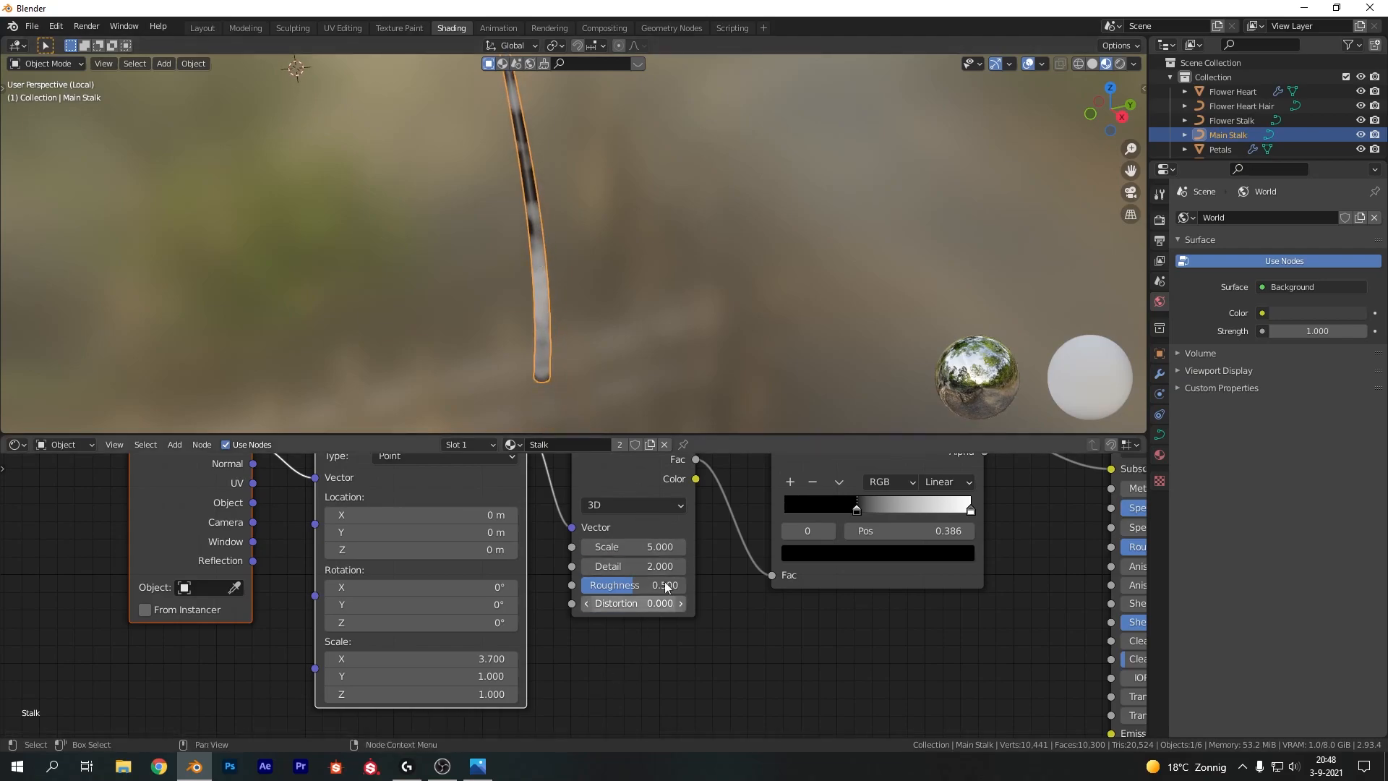
middle_drag(479, 573, 575, 624)
drag(349, 534, 410, 530)
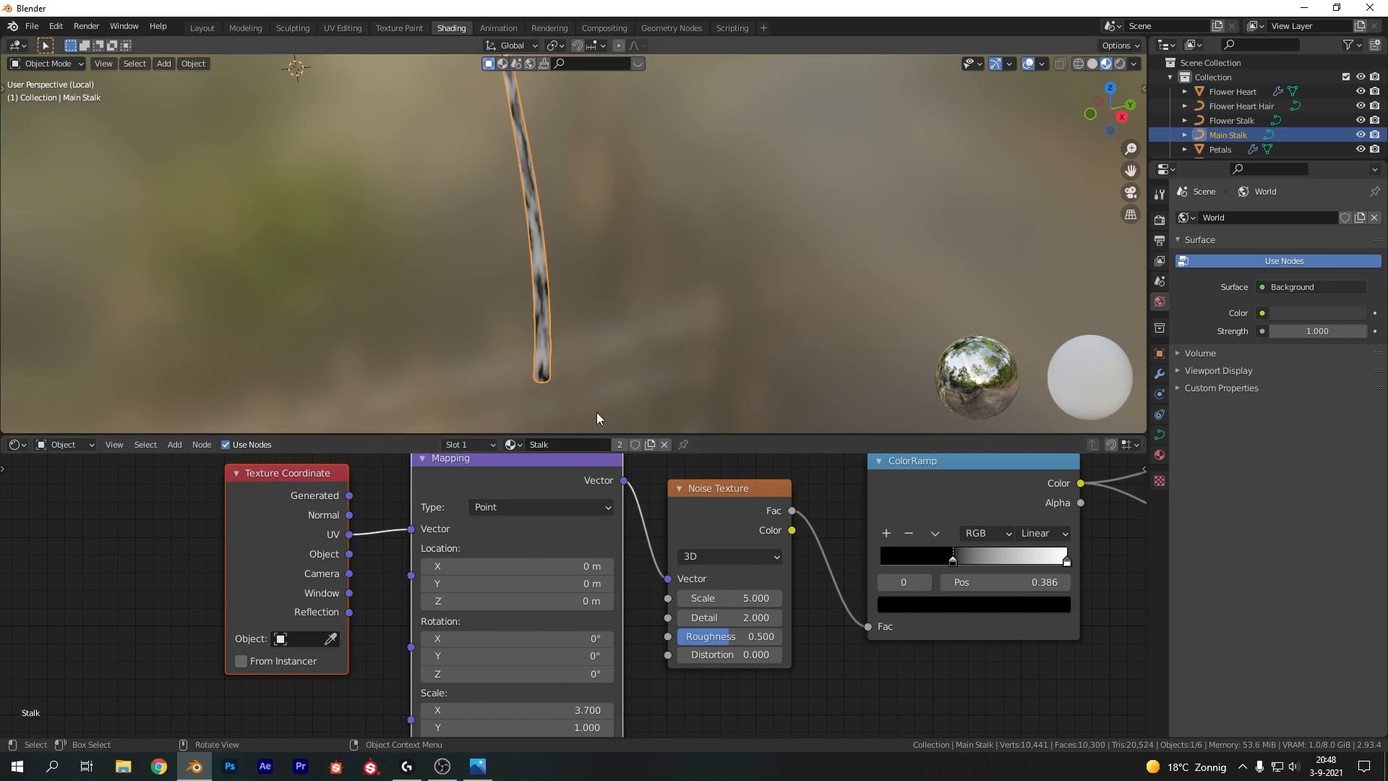
middle_drag(508, 255, 523, 311)
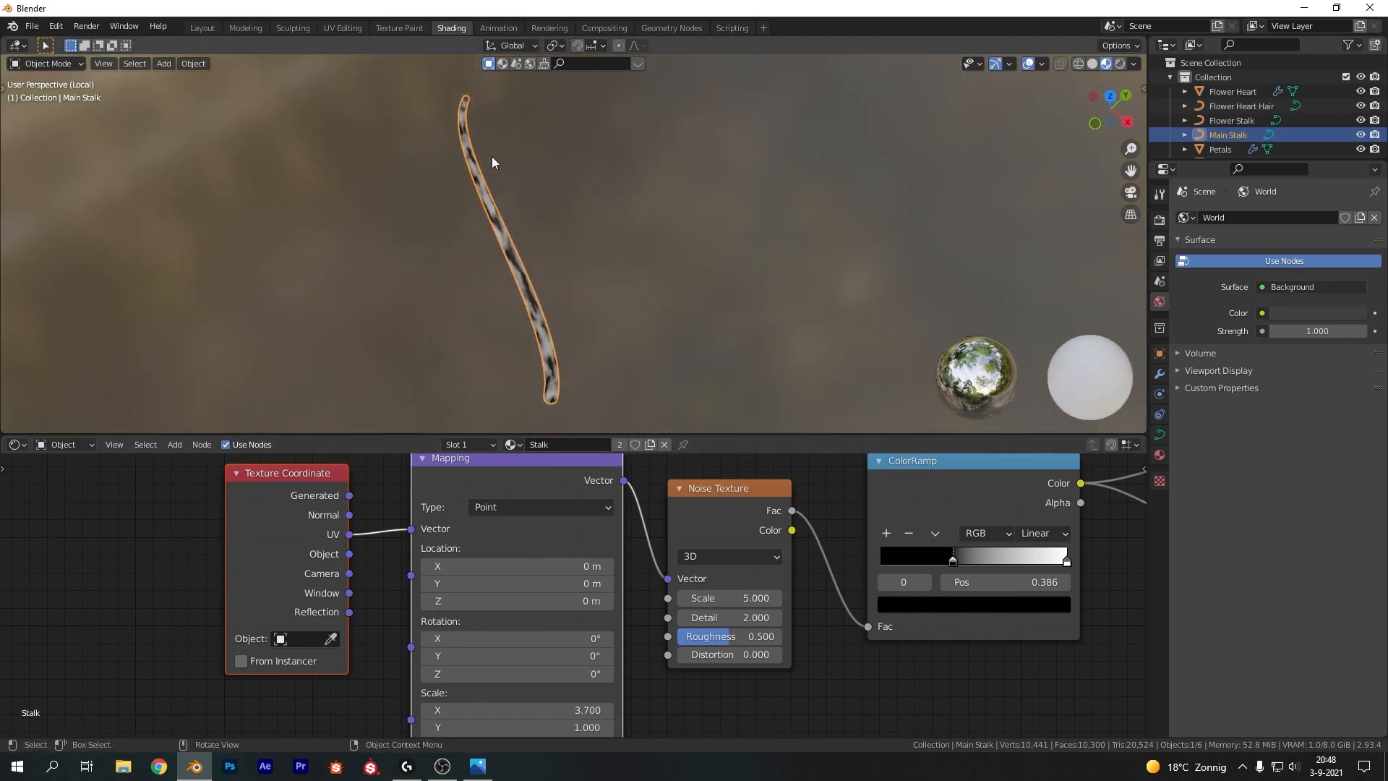
scroll(479, 243, up, 3)
middle_drag(478, 243, 558, 174)
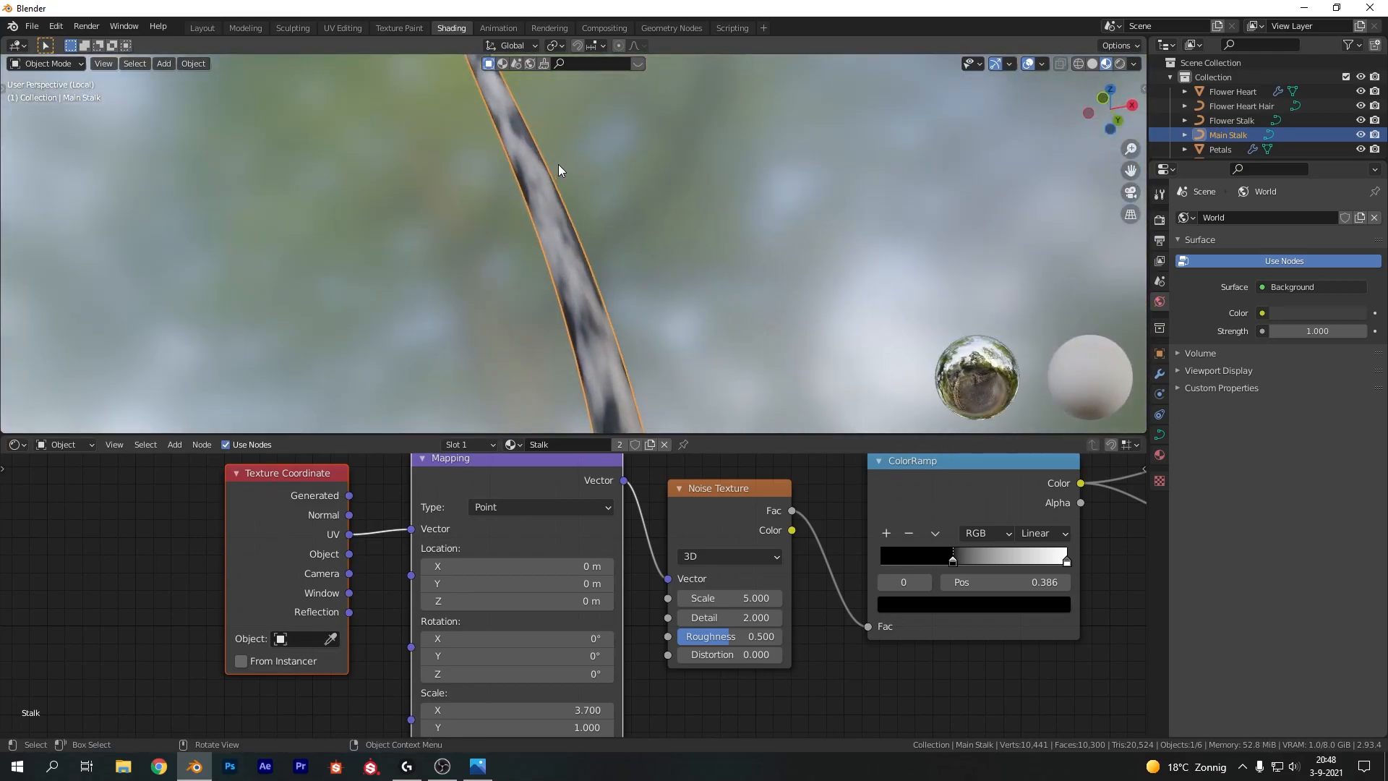
middle_drag(721, 608, 402, 622)
click(405, 615)
text(05)
key(Return)
scroll(583, 217, down, 3)
middle_drag(582, 217, 544, 254)
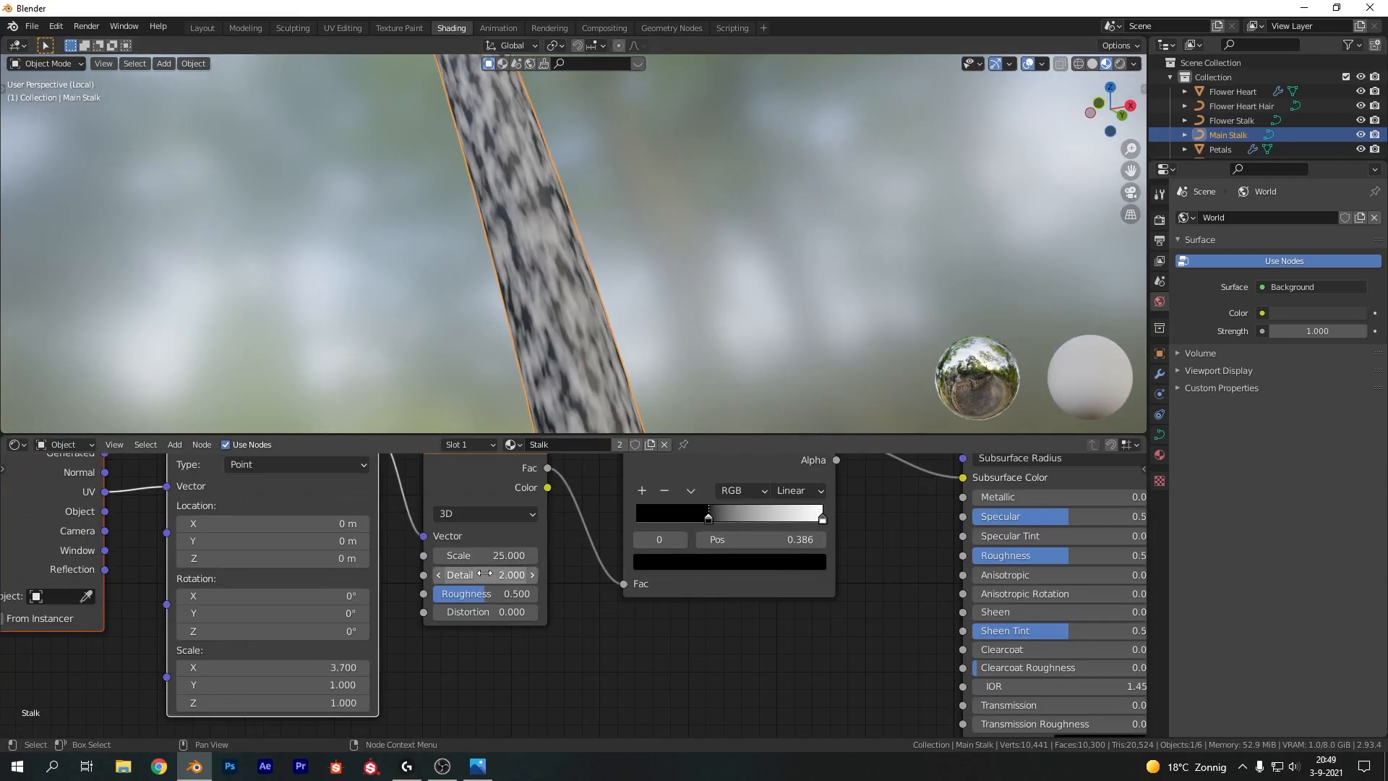
click(484, 575)
Add a ColorRamp stop, rearrange the stops into bands and switch the interpolation to Constant
middle_drag(650, 618, 562, 655)
drag(620, 555, 666, 554)
click(554, 528)
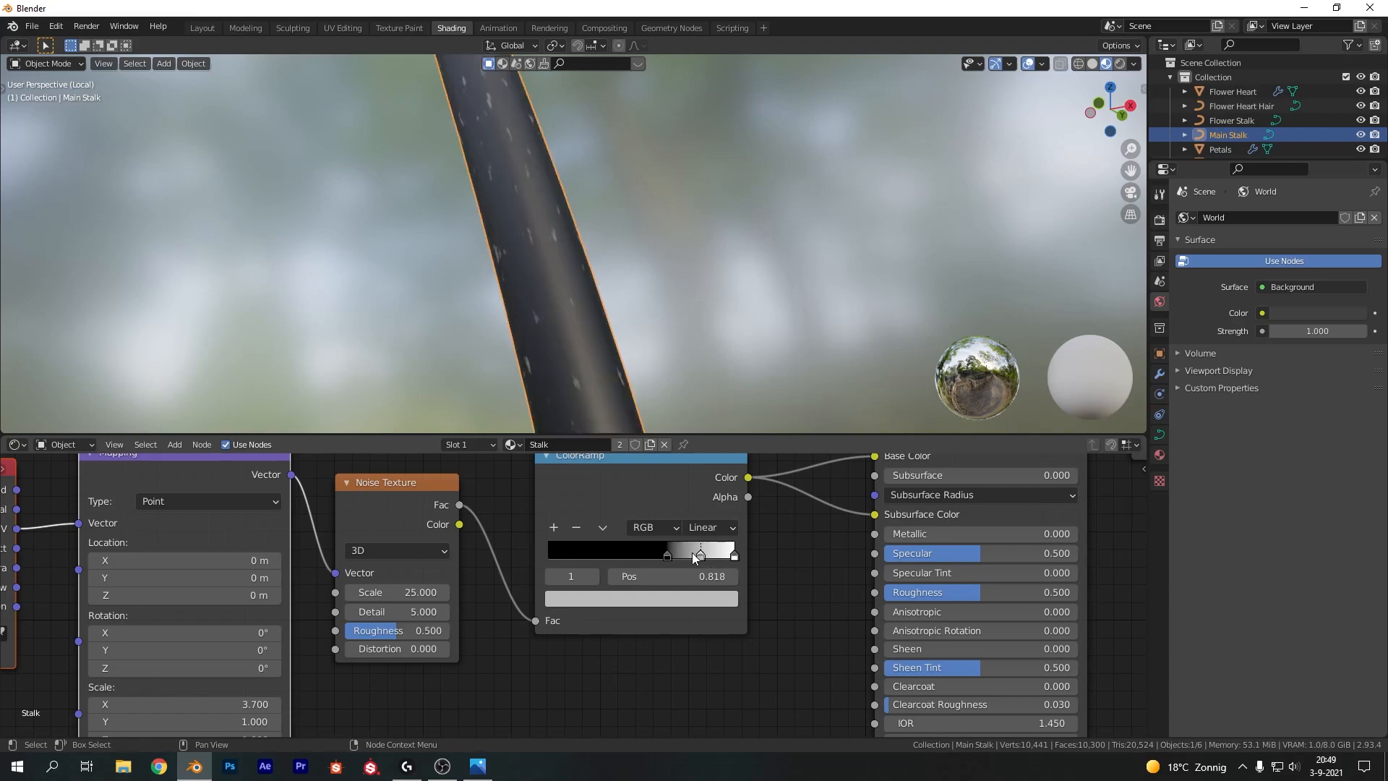
drag(697, 552, 531, 543)
click(712, 528)
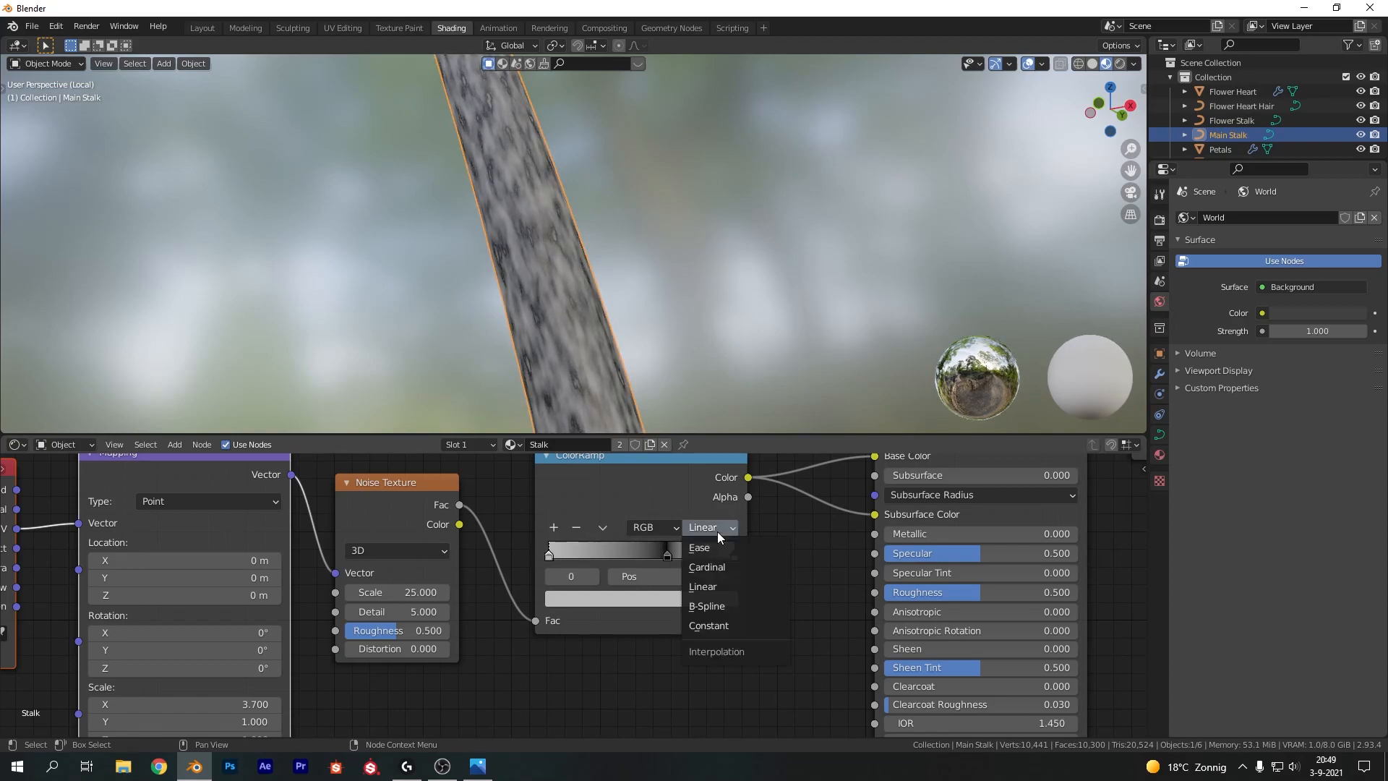
click(712, 625)
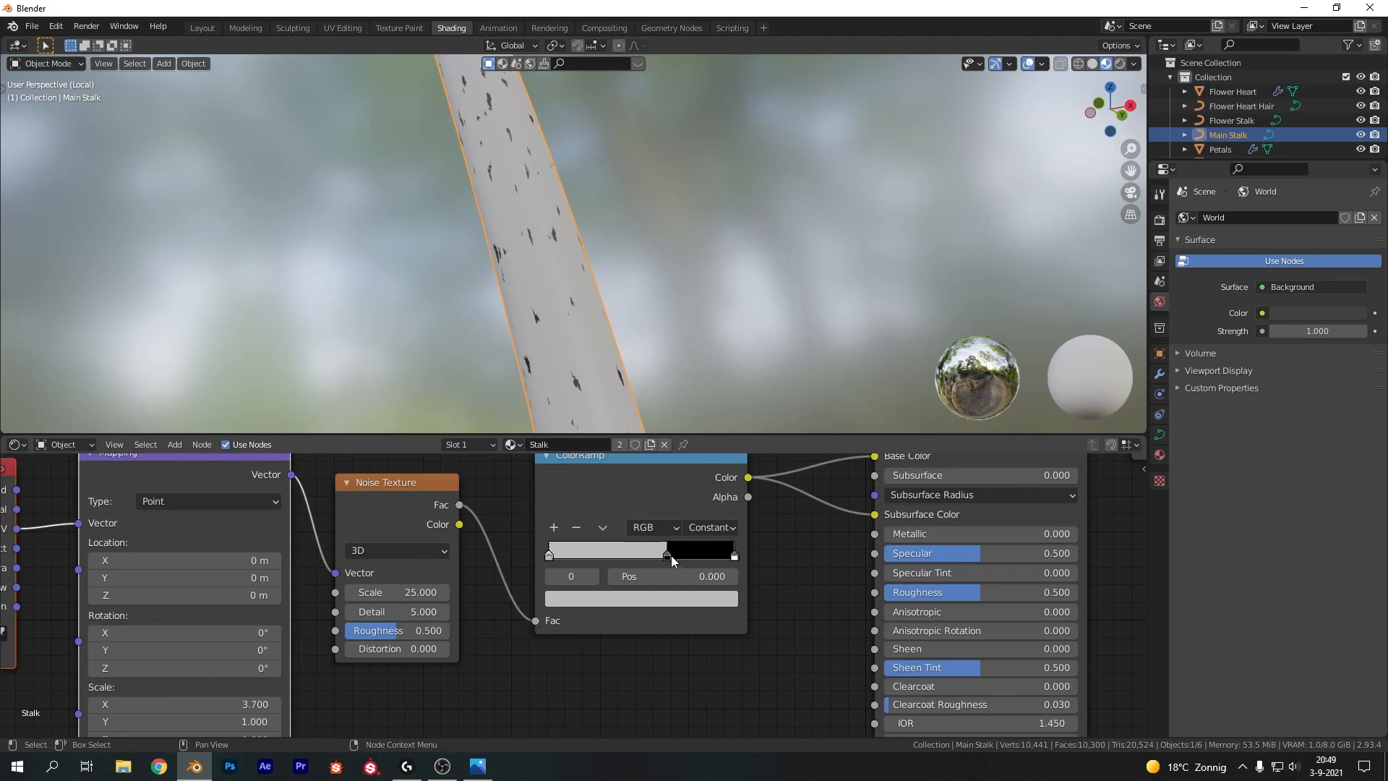
drag(672, 553, 641, 554)
drag(735, 556, 687, 556)
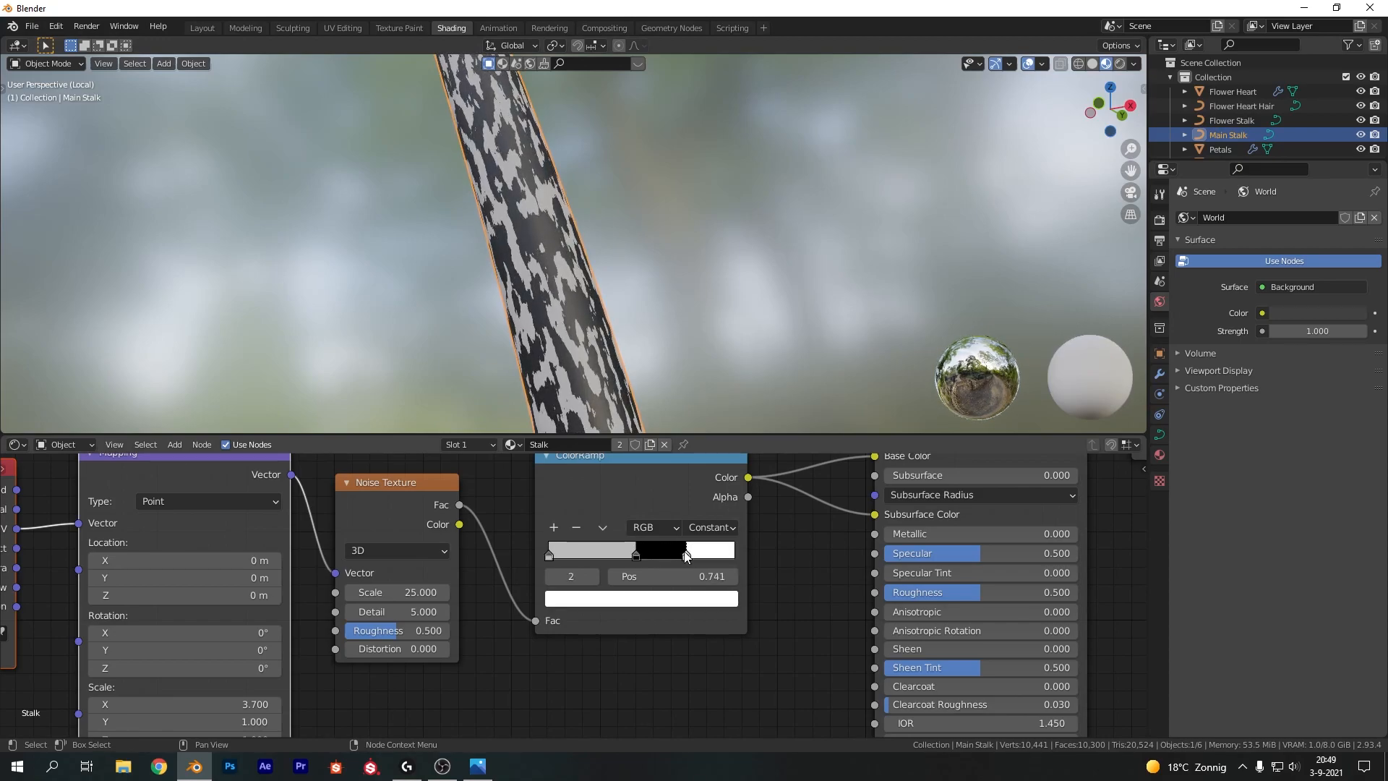
Color the last ColorRamp stop bright green
click(693, 600)
drag(617, 440, 586, 392)
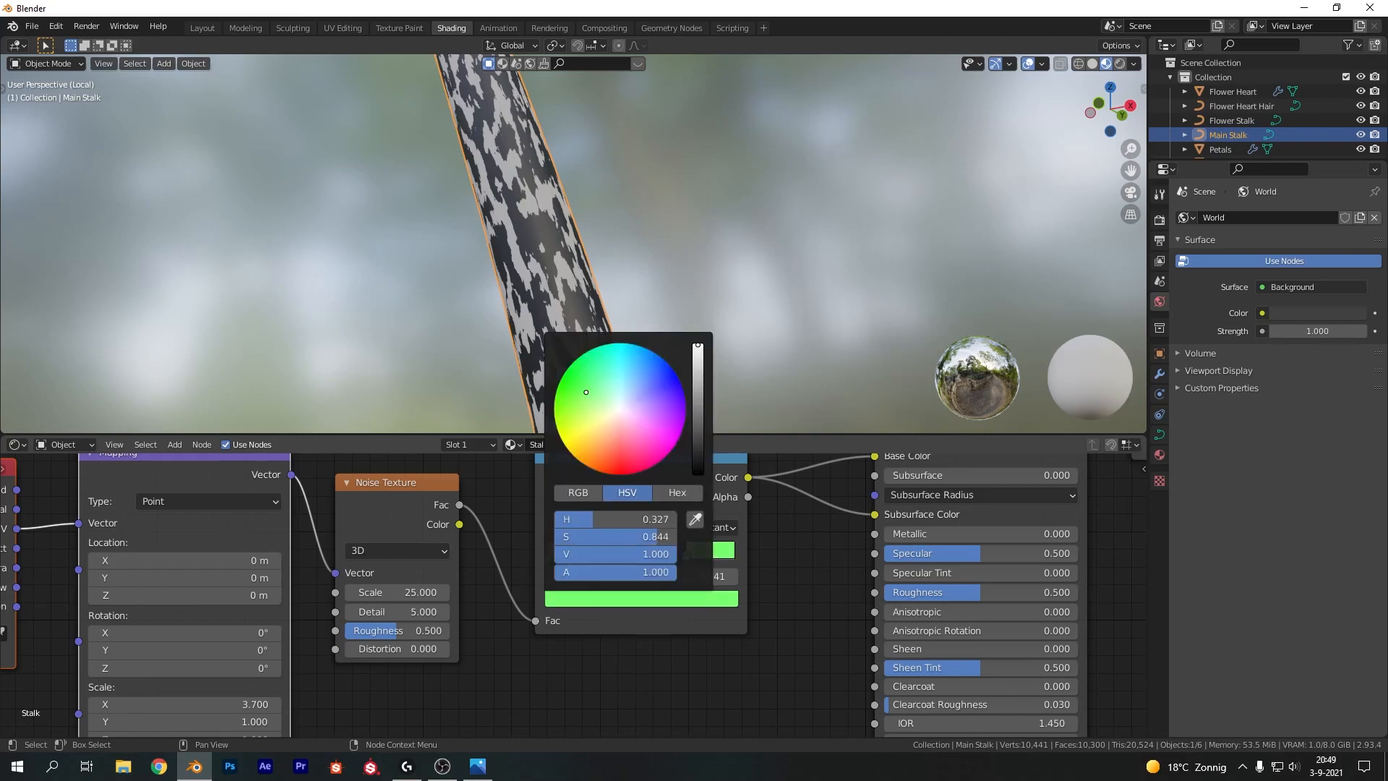
mouse_move(694, 384)
mouse_down()
mouse_move(697, 405)
mouse_move(698, 367)
mouse_up()
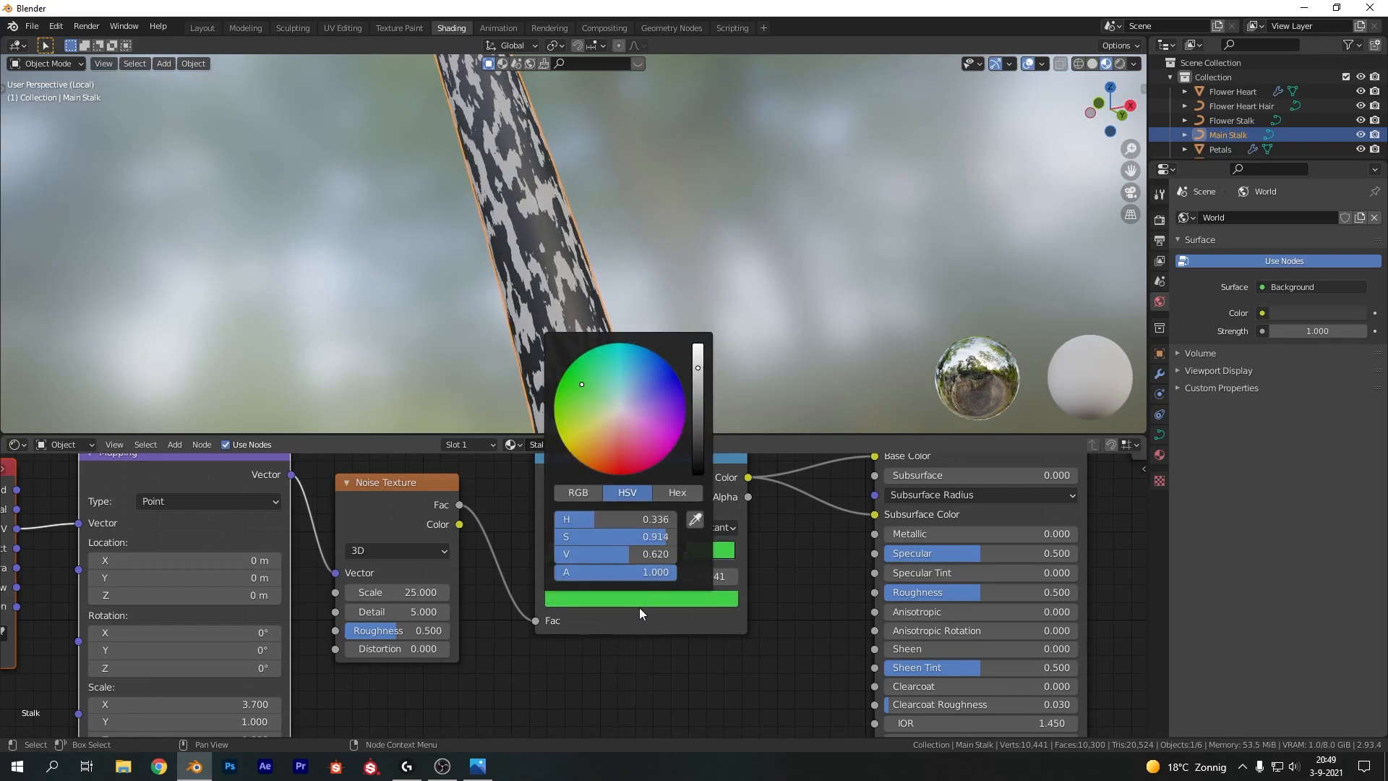
Color the middle ColorRamp stop with the sampled green and darken it to a deep green
click(636, 554)
click(643, 600)
click(695, 519)
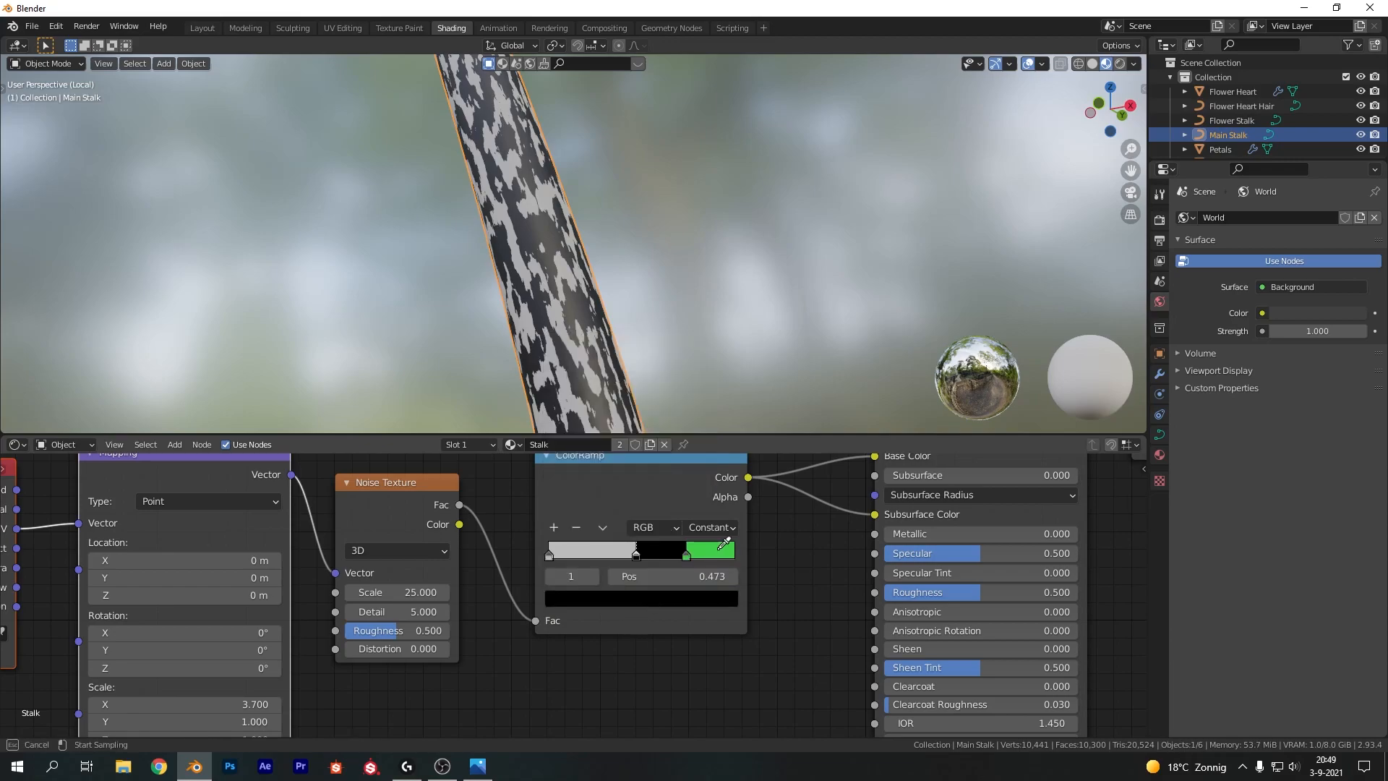
click(720, 548)
click(632, 600)
drag(696, 392, 698, 402)
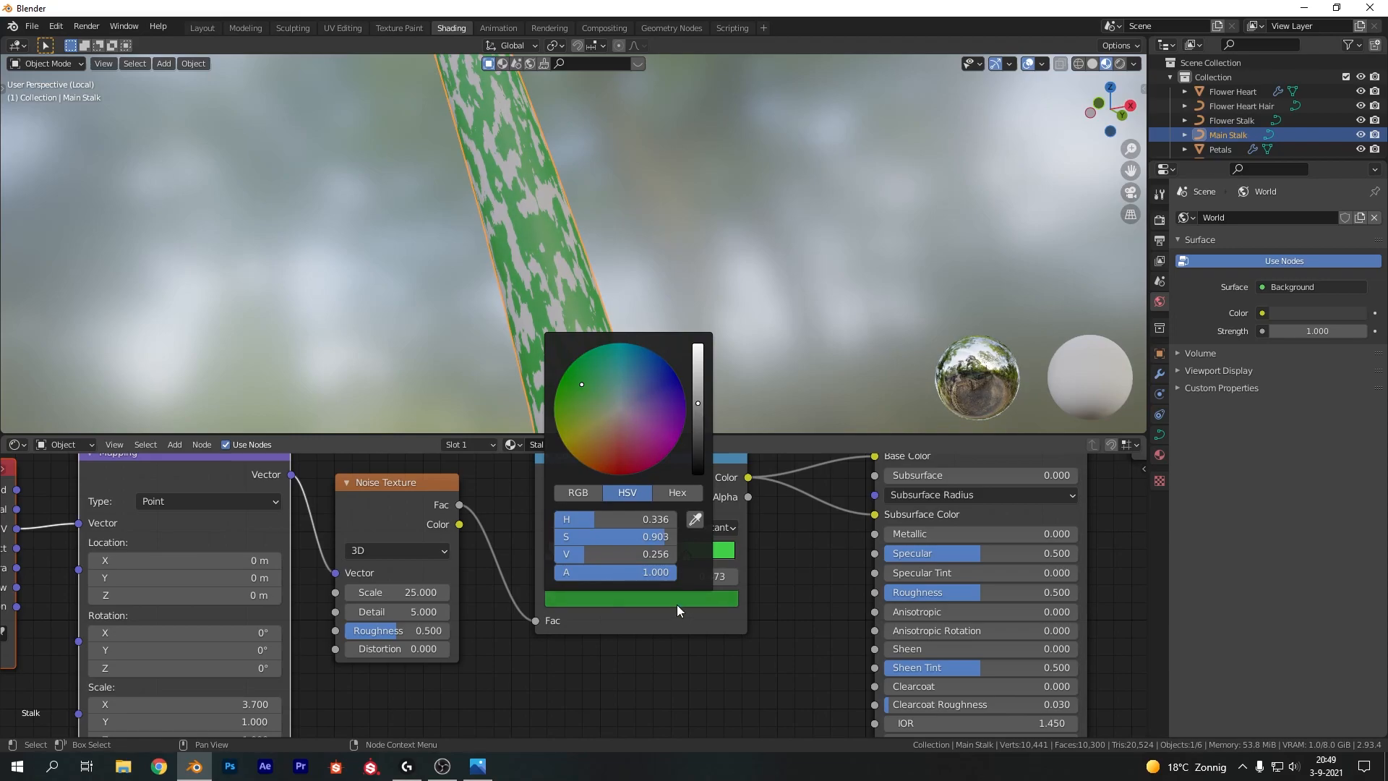
Color the first ColorRamp stop with the sampled green, brightened and shifted toward yellow-green
click(550, 554)
click(594, 599)
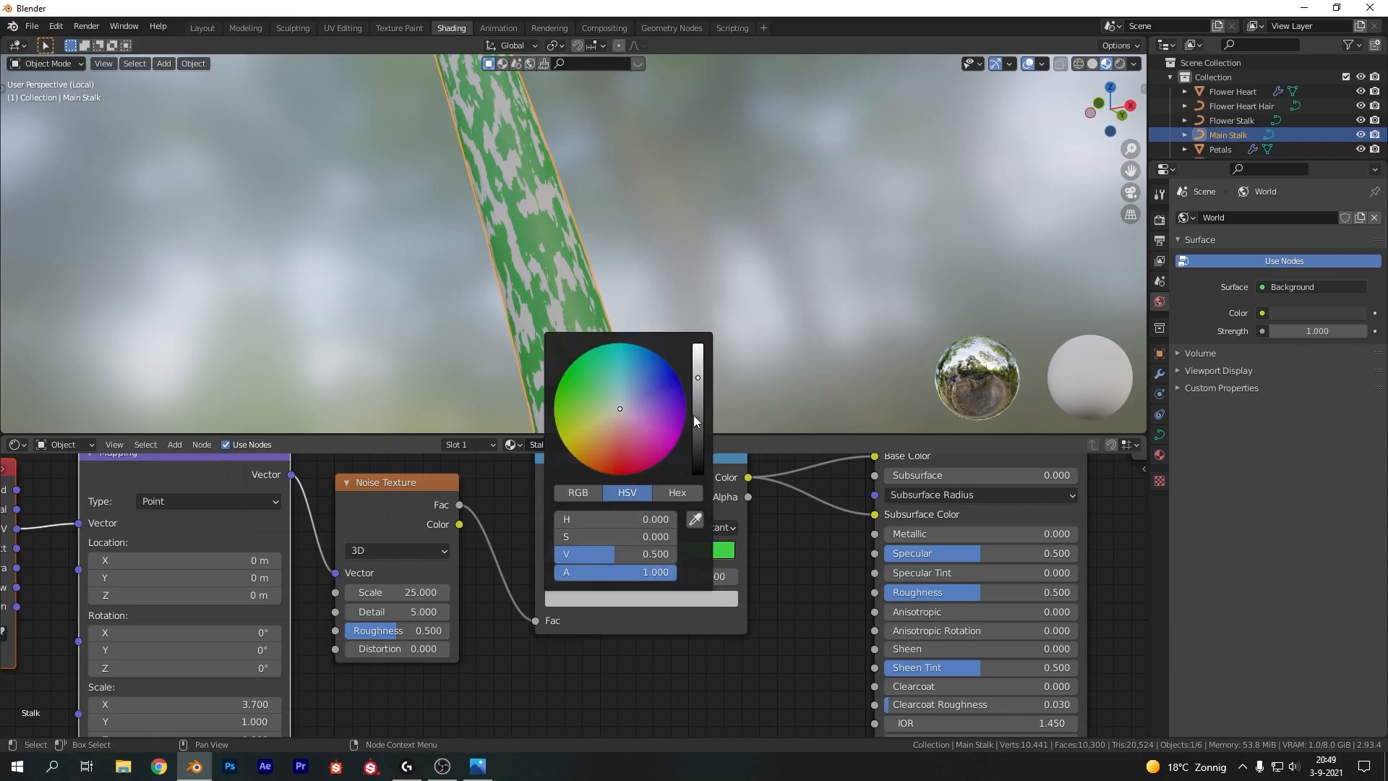
click(696, 521)
click(719, 553)
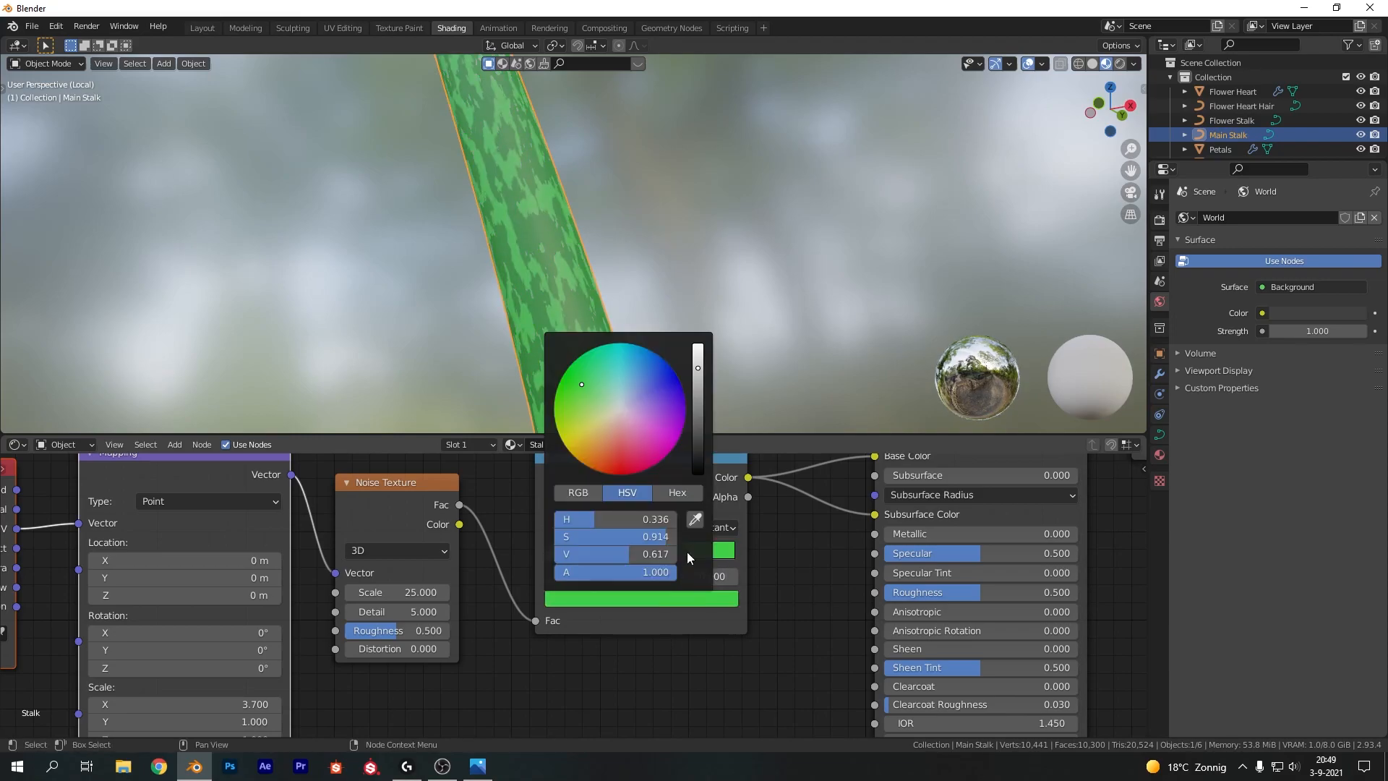
drag(703, 365, 701, 353)
drag(602, 398, 581, 394)
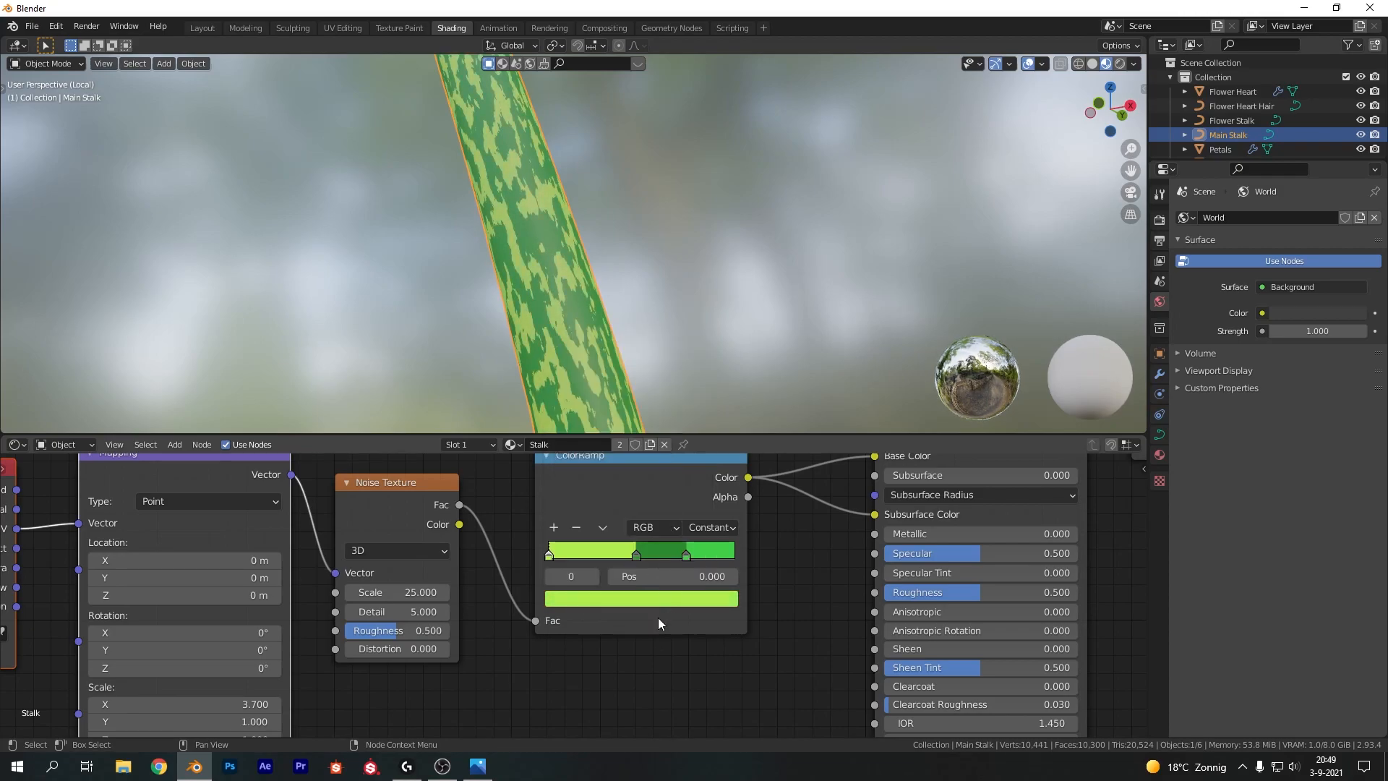
Set the shader's Roughness to 0.75
click(790, 571)
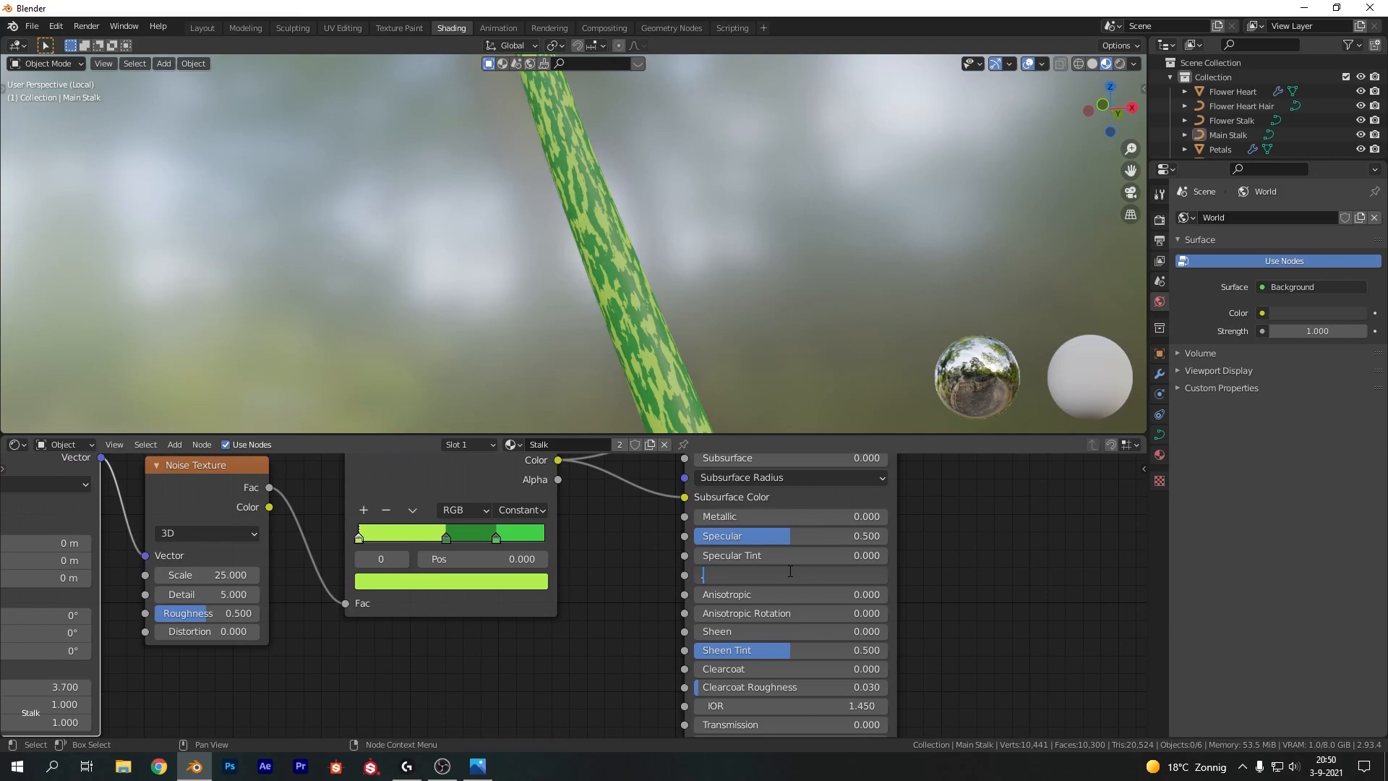
text(0.75)
key(Return)
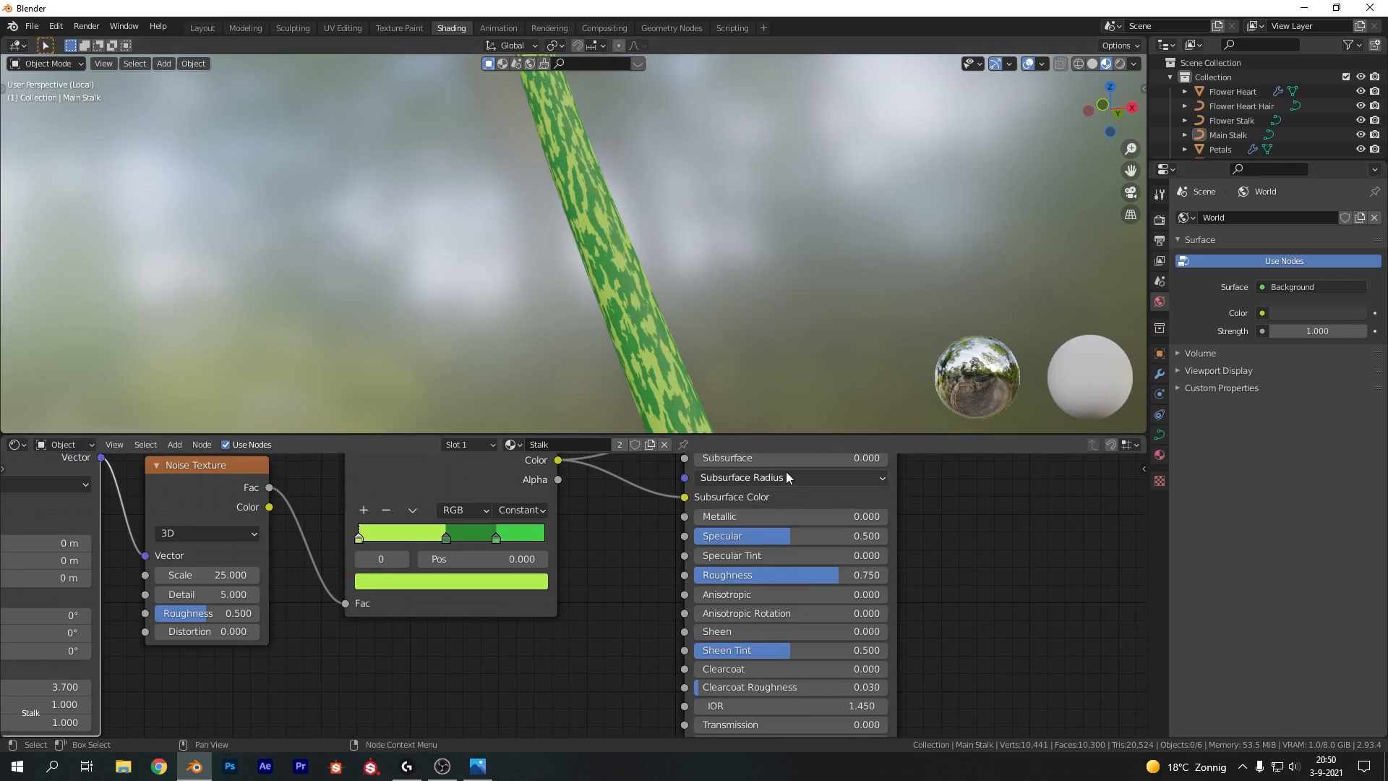
Set the shader's Subsurface to 0.15 and raise Transmission to about 0.145
middle_drag(792, 471, 755, 532)
click(813, 518)
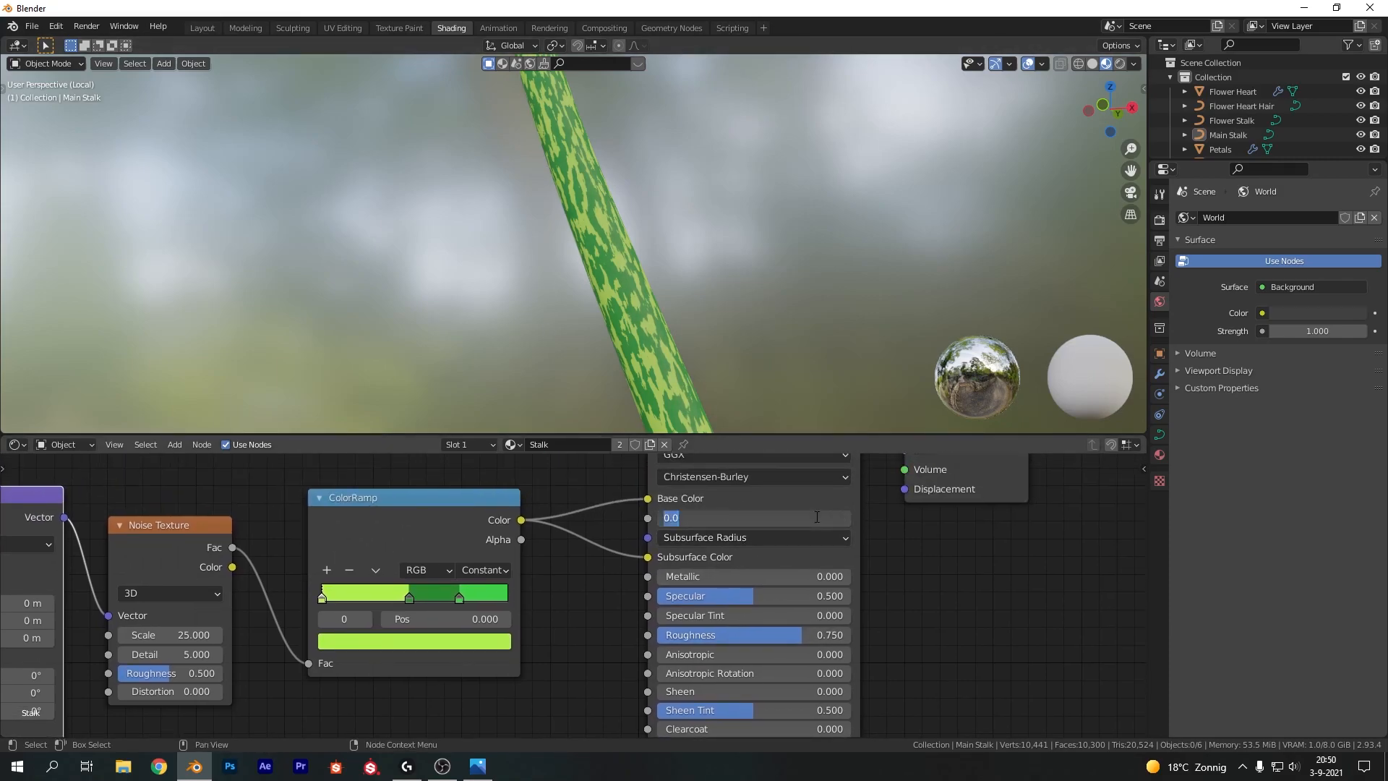
text(.15)
key(Return)
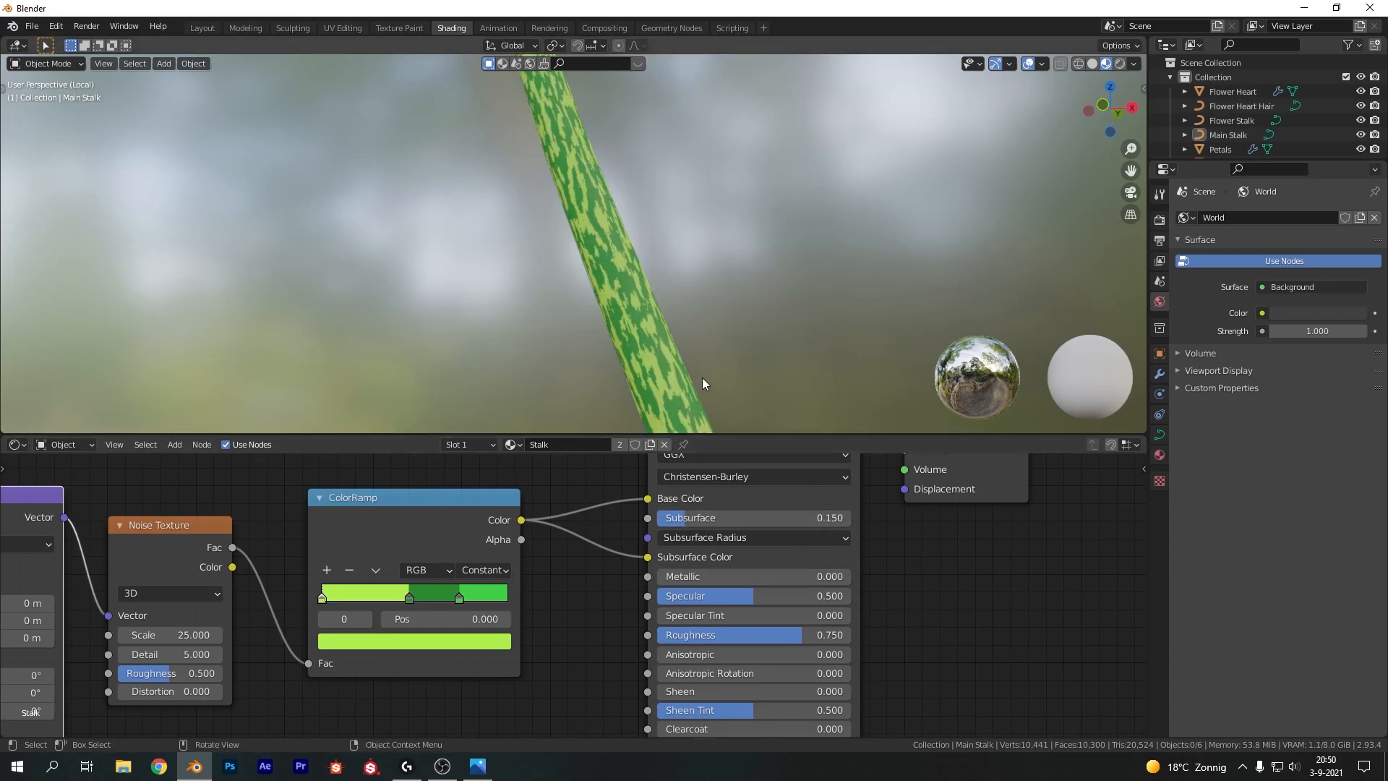
middle_drag(842, 637, 872, 558)
drag(812, 549, 838, 549)
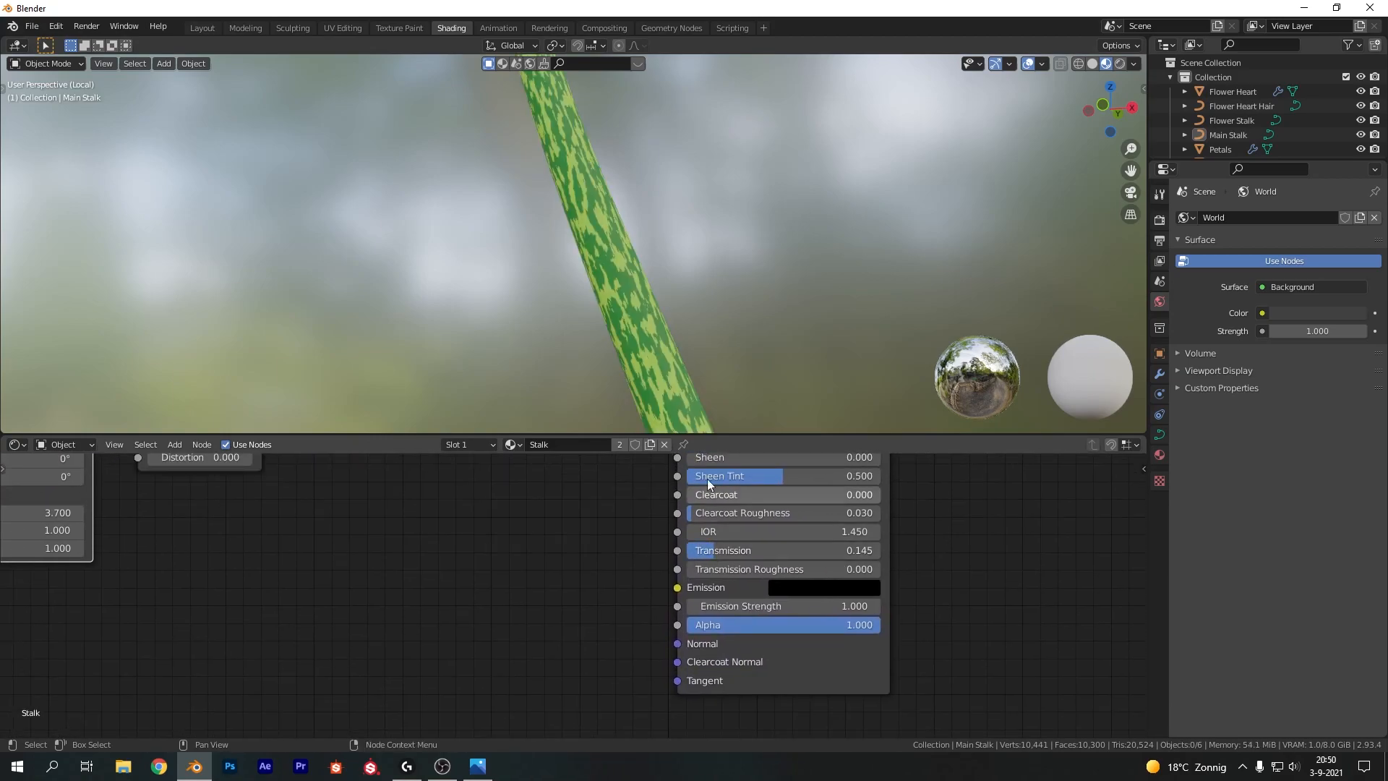
Switch the render engine to Cycles with GPU Compute as the device
click(1159, 219)
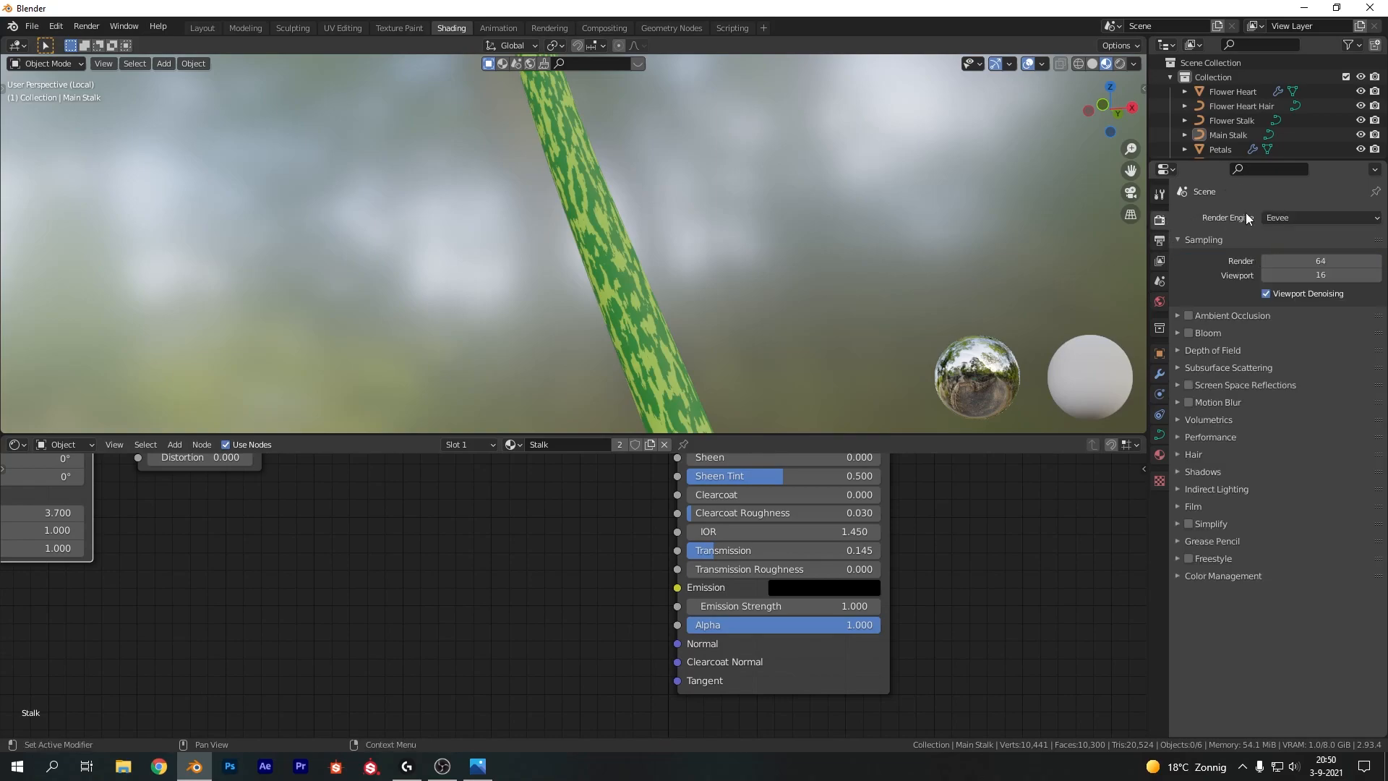
click(1273, 217)
click(1280, 266)
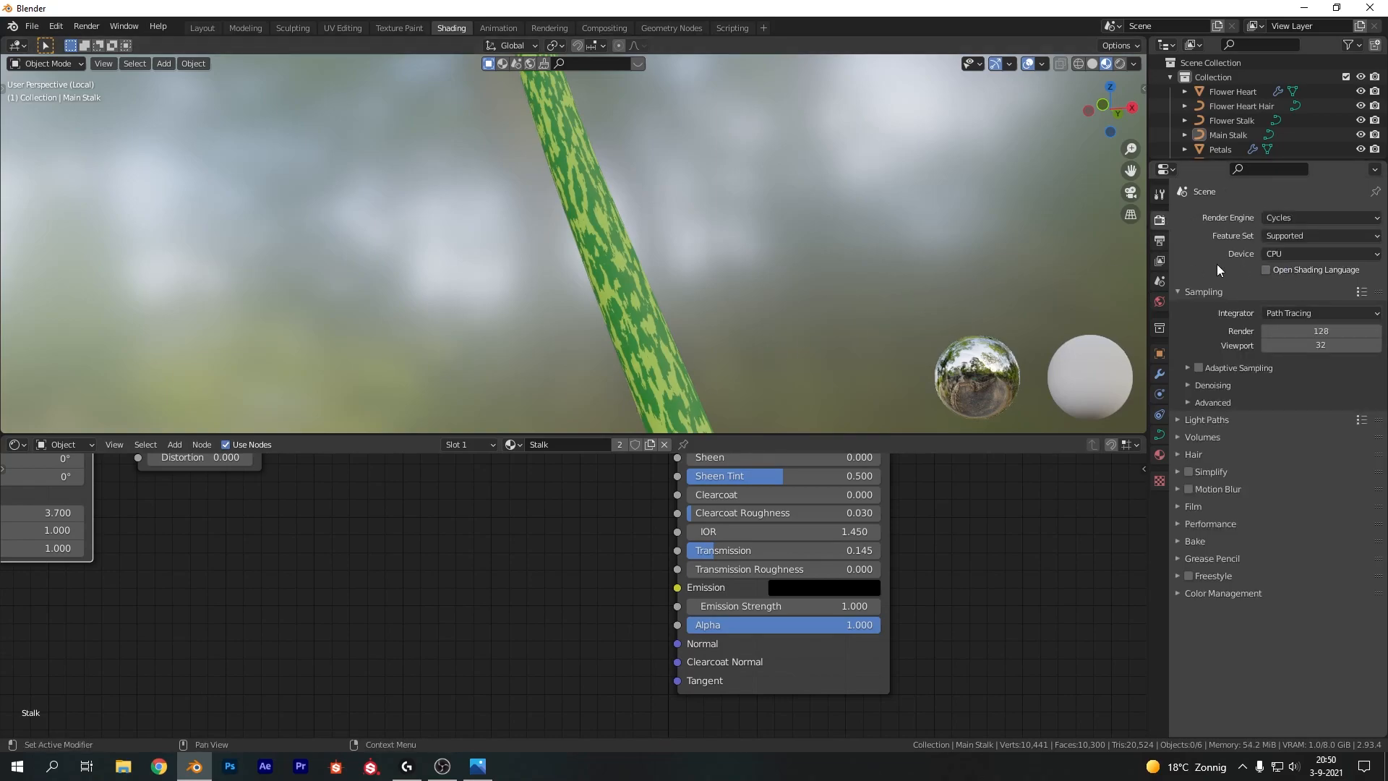
click(1291, 254)
click(1291, 286)
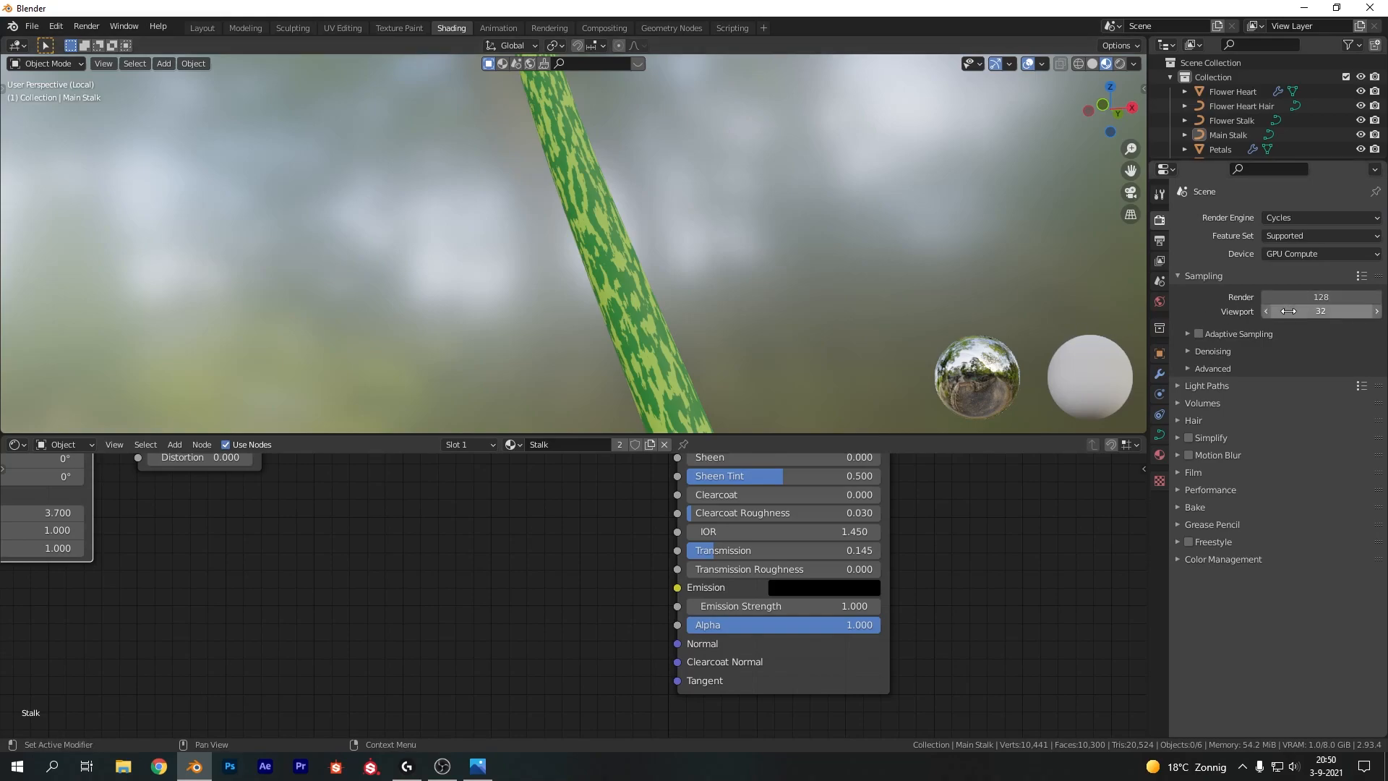
Enable denoising for both render and viewport in the sampling settings
click(1189, 351)
click(1266, 372)
click(1266, 398)
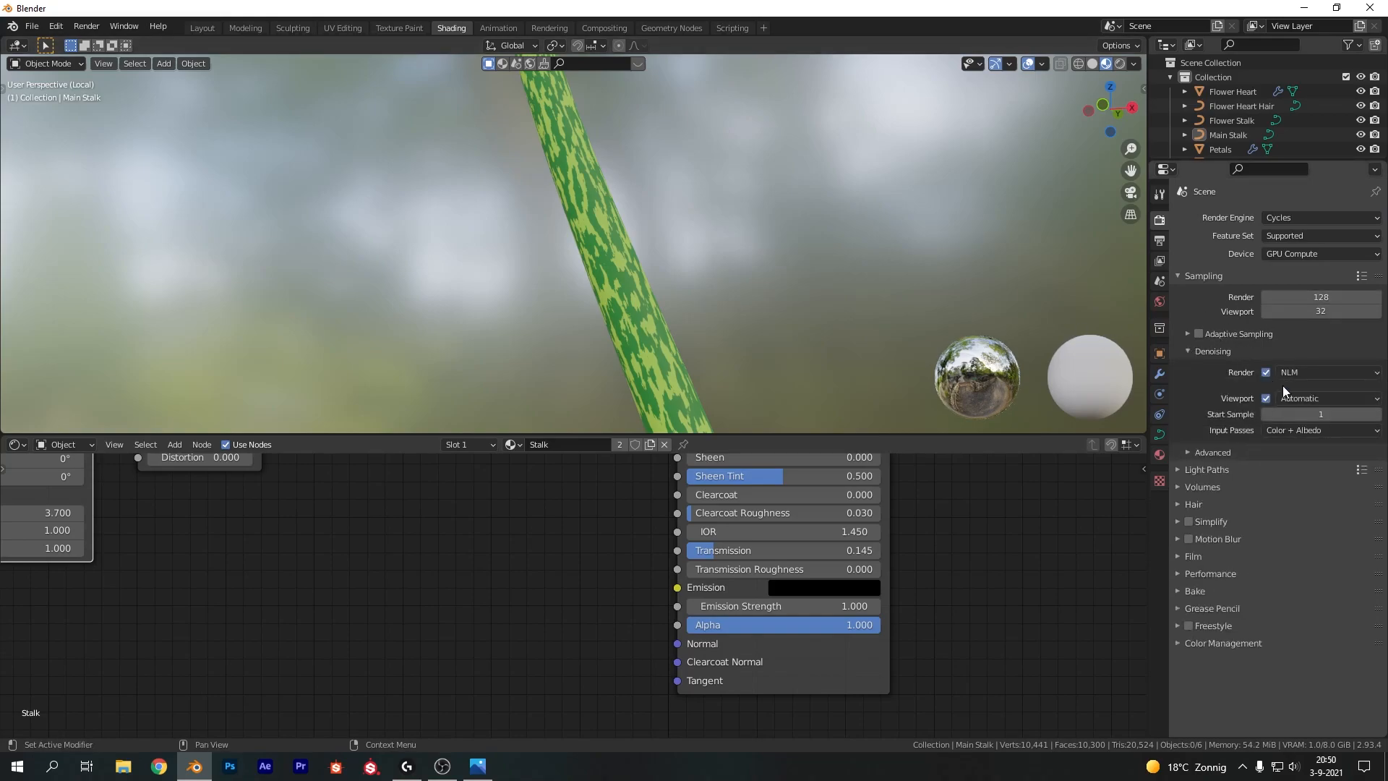
Set the denoiser to OptiX for both render and viewport denoising
click(1289, 374)
click(1295, 405)
click(1308, 400)
click(1287, 430)
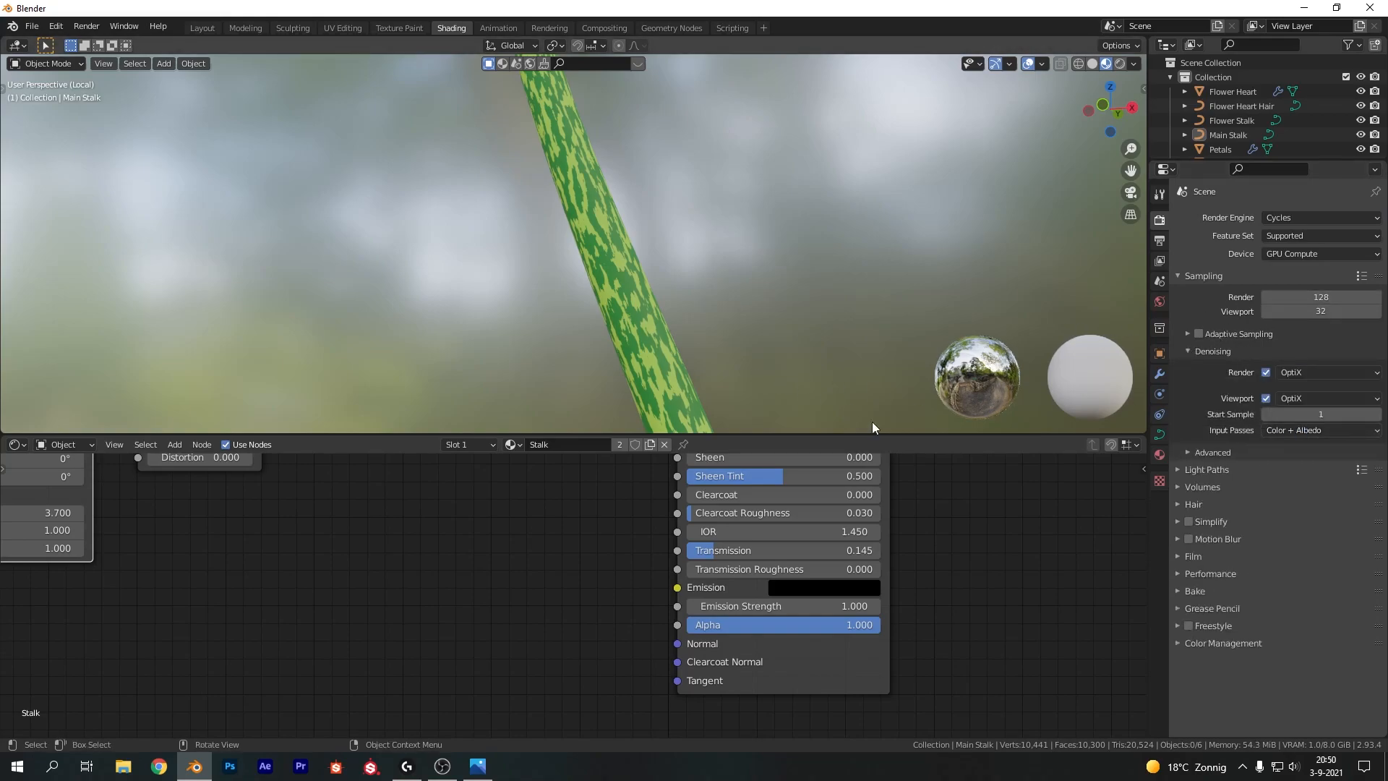
Plug a Sky Texture into the world background's Color
click(1159, 452)
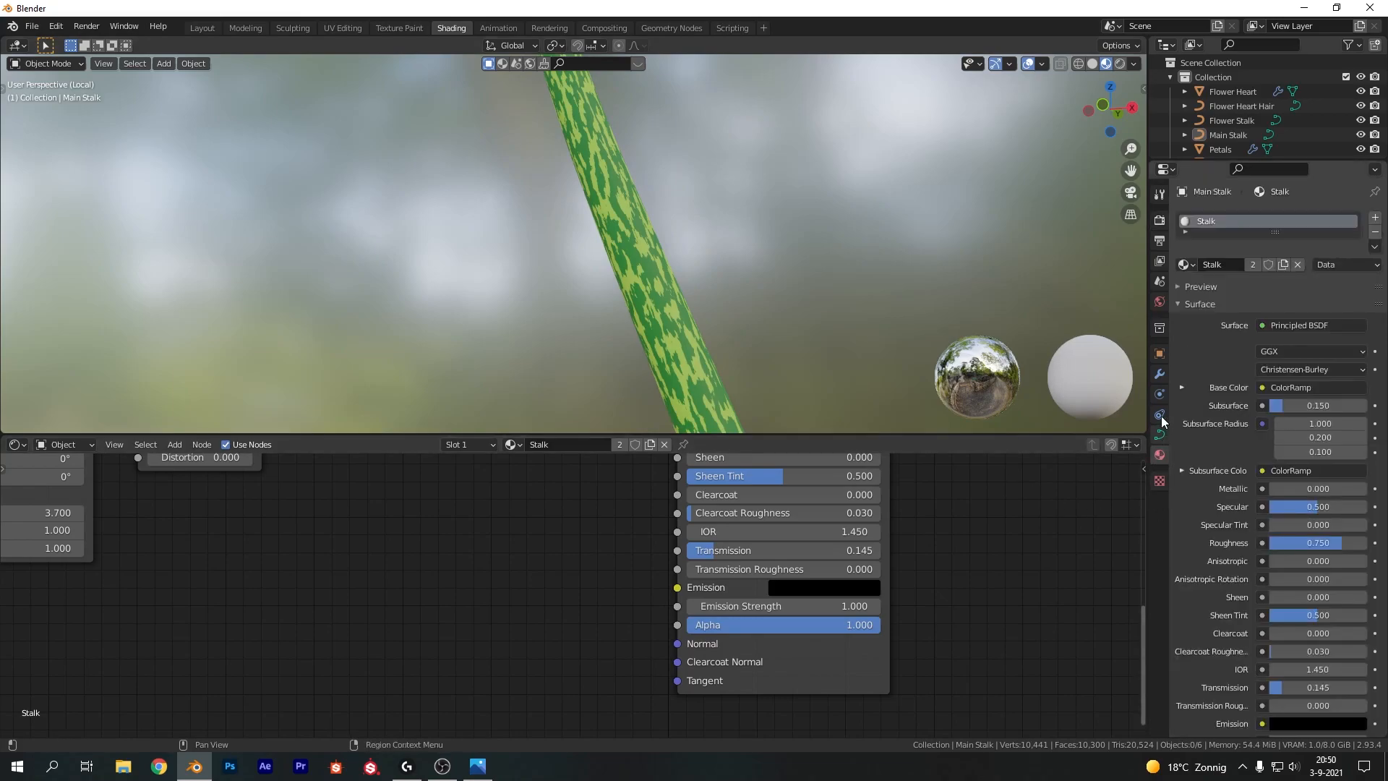
click(1160, 303)
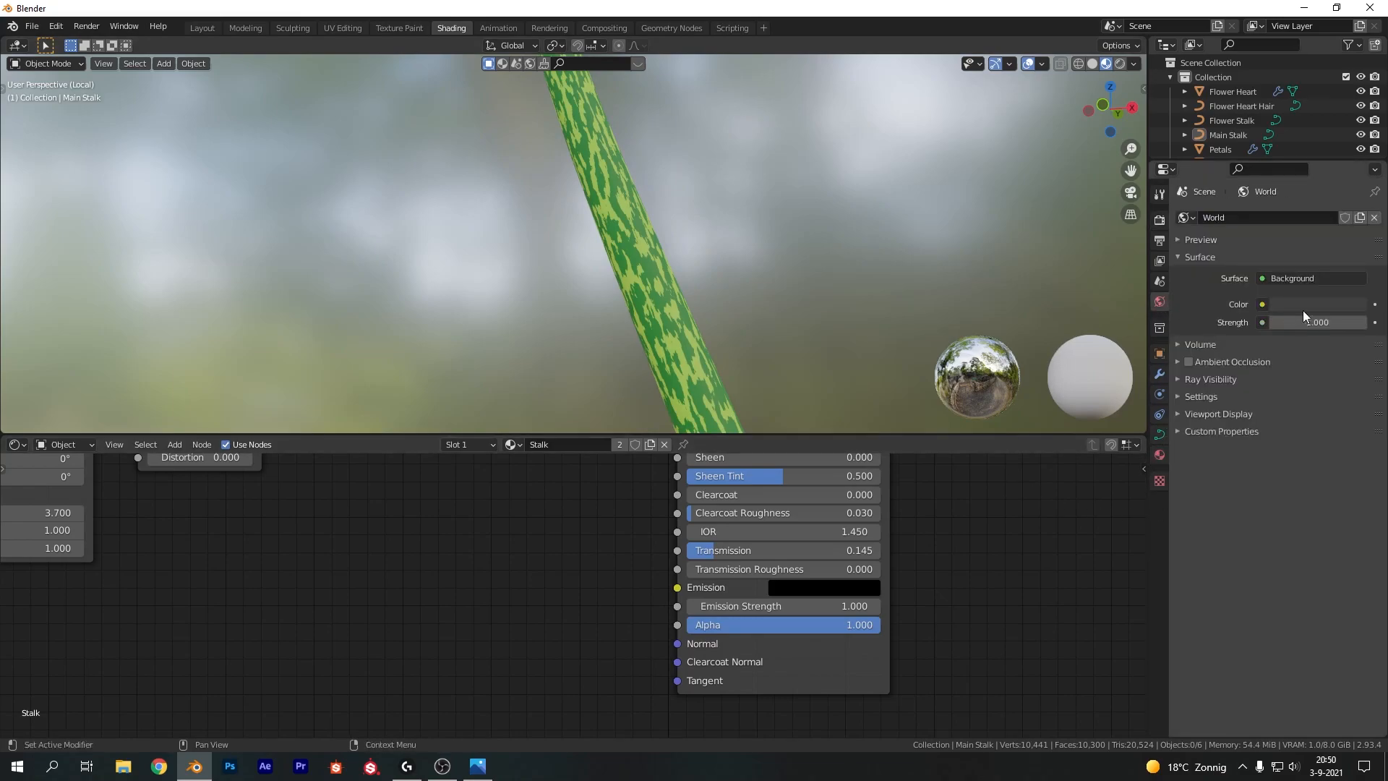
click(1262, 304)
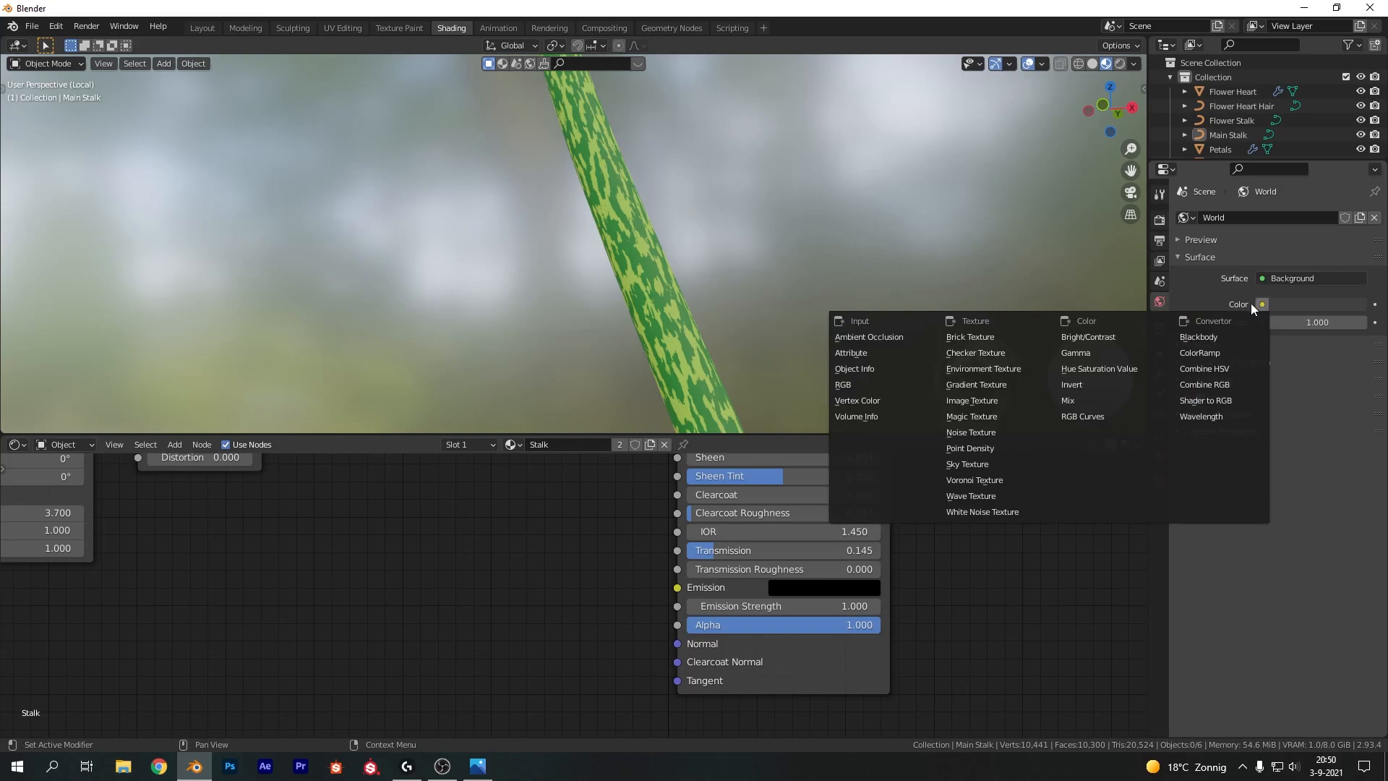
click(968, 464)
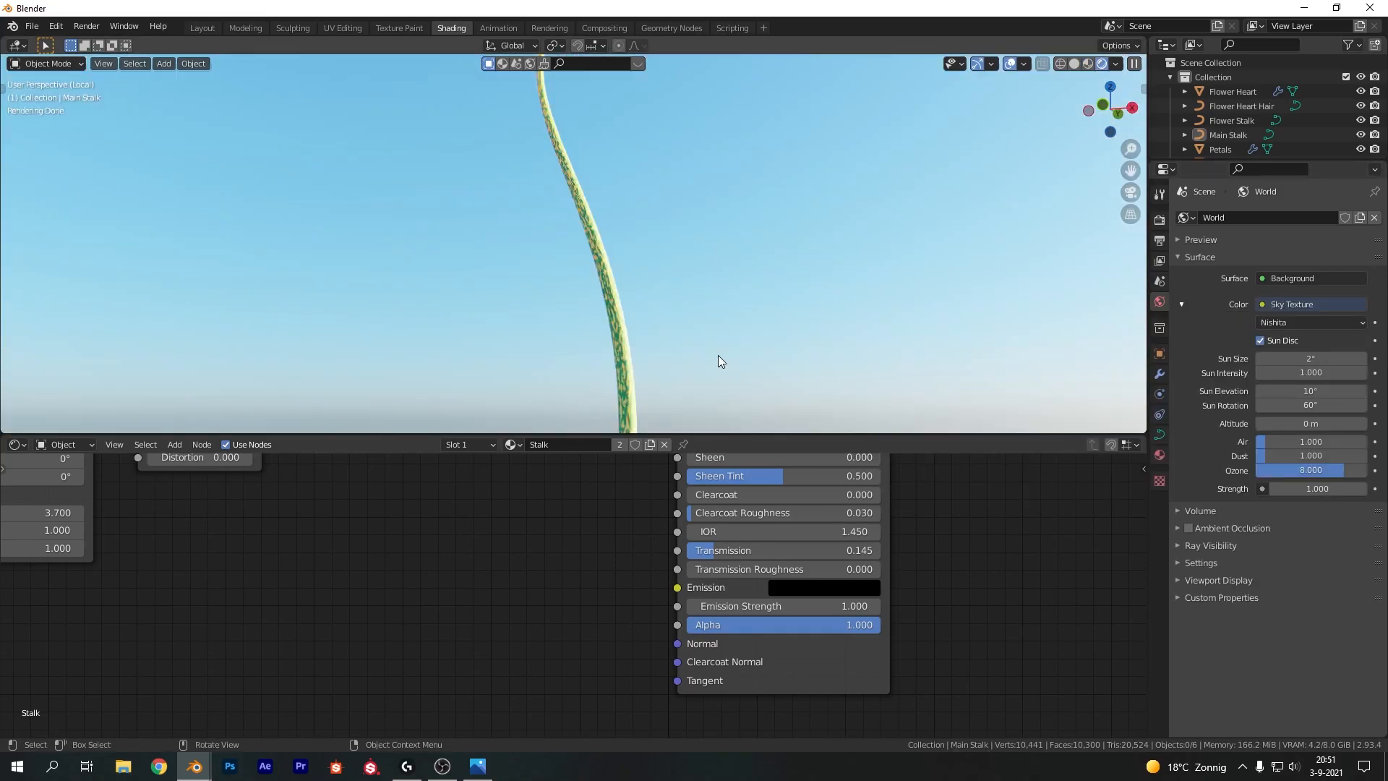
scroll(636, 269, up, 3)
scroll(636, 269, up, 3)
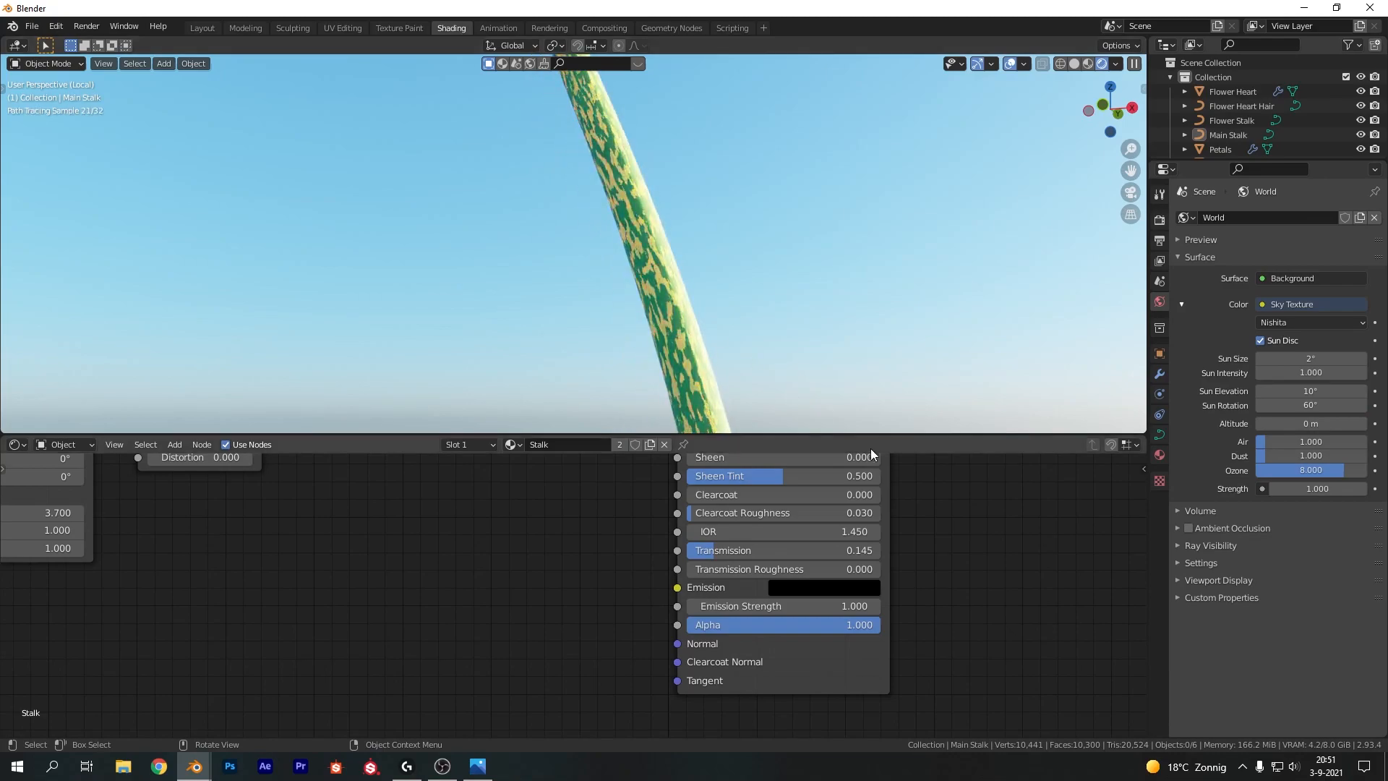
scroll(674, 284, down, 3)
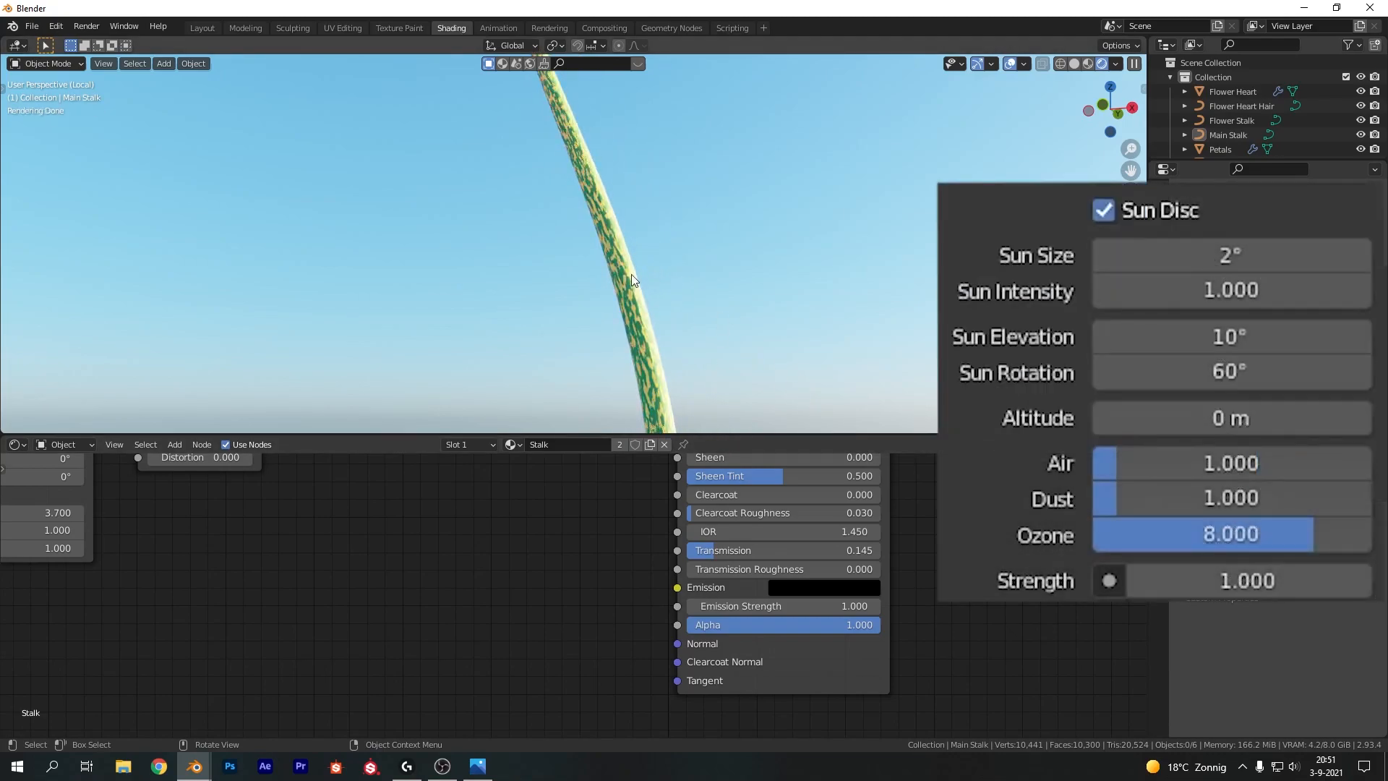
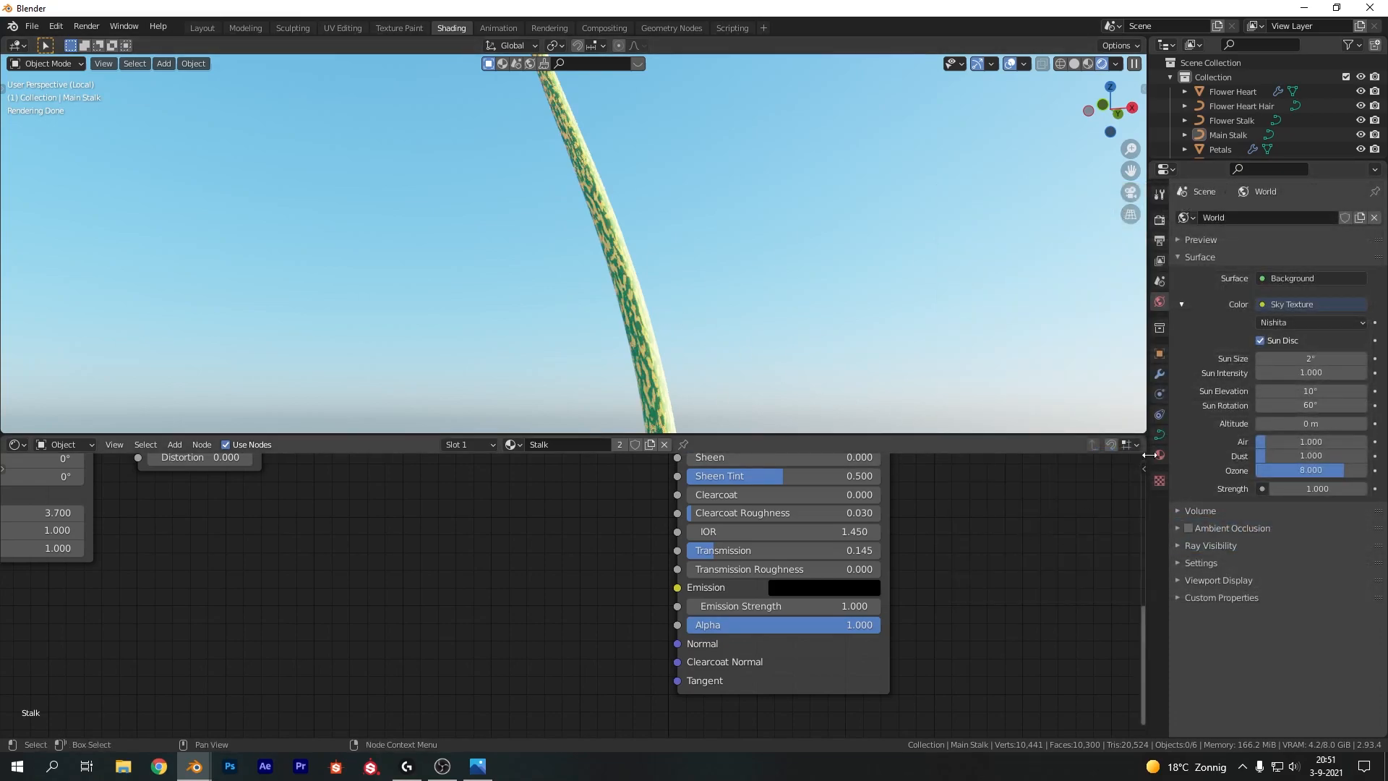
click(1160, 220)
click(1159, 241)
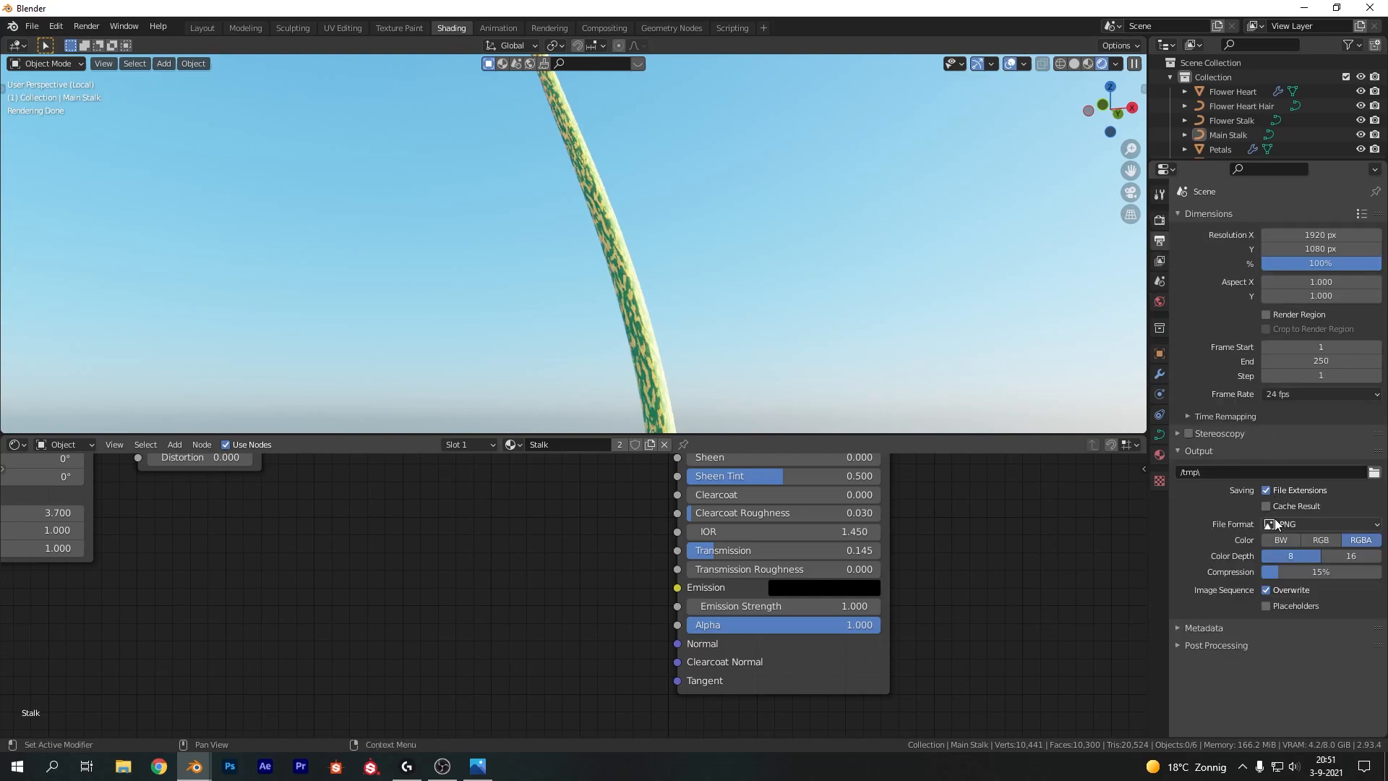
click(1160, 220)
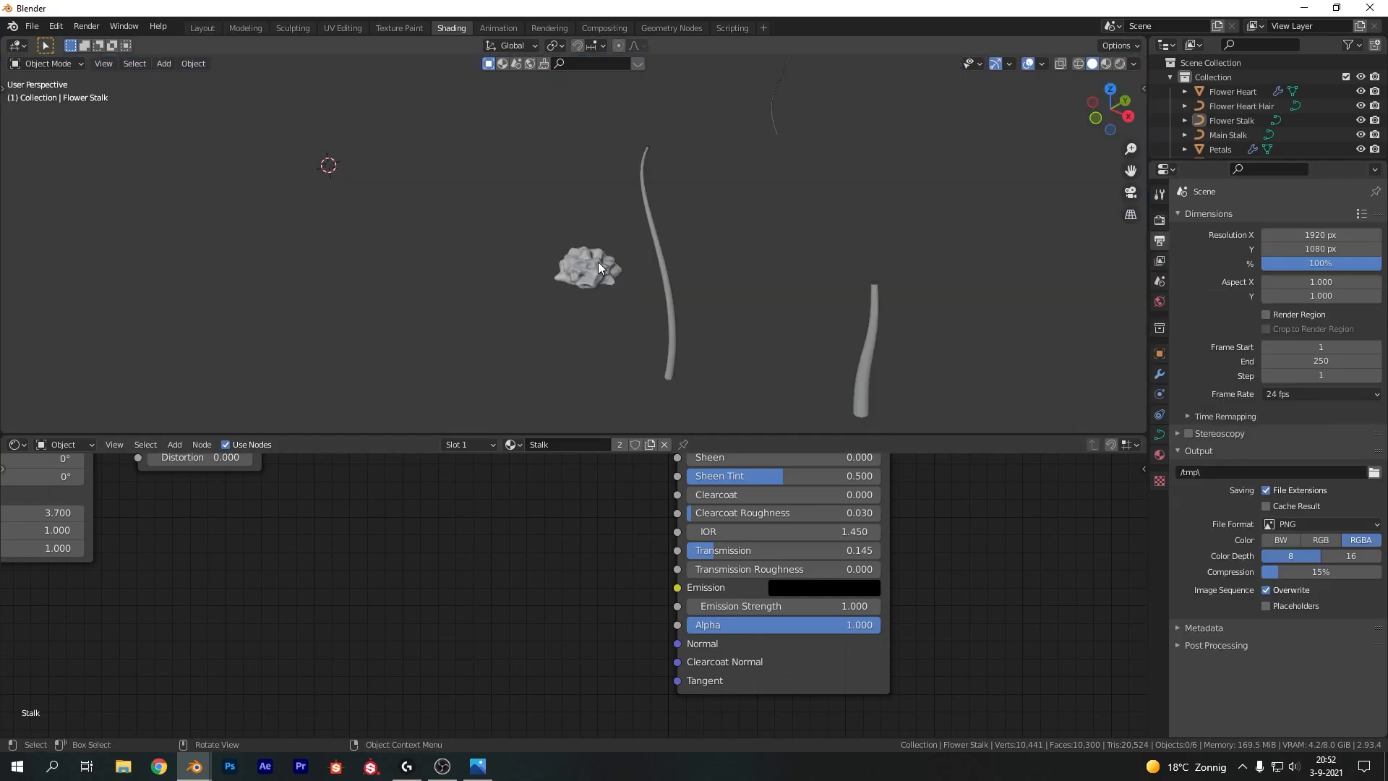
Select the flower heart and create a new material for it named Heart
click(598, 262)
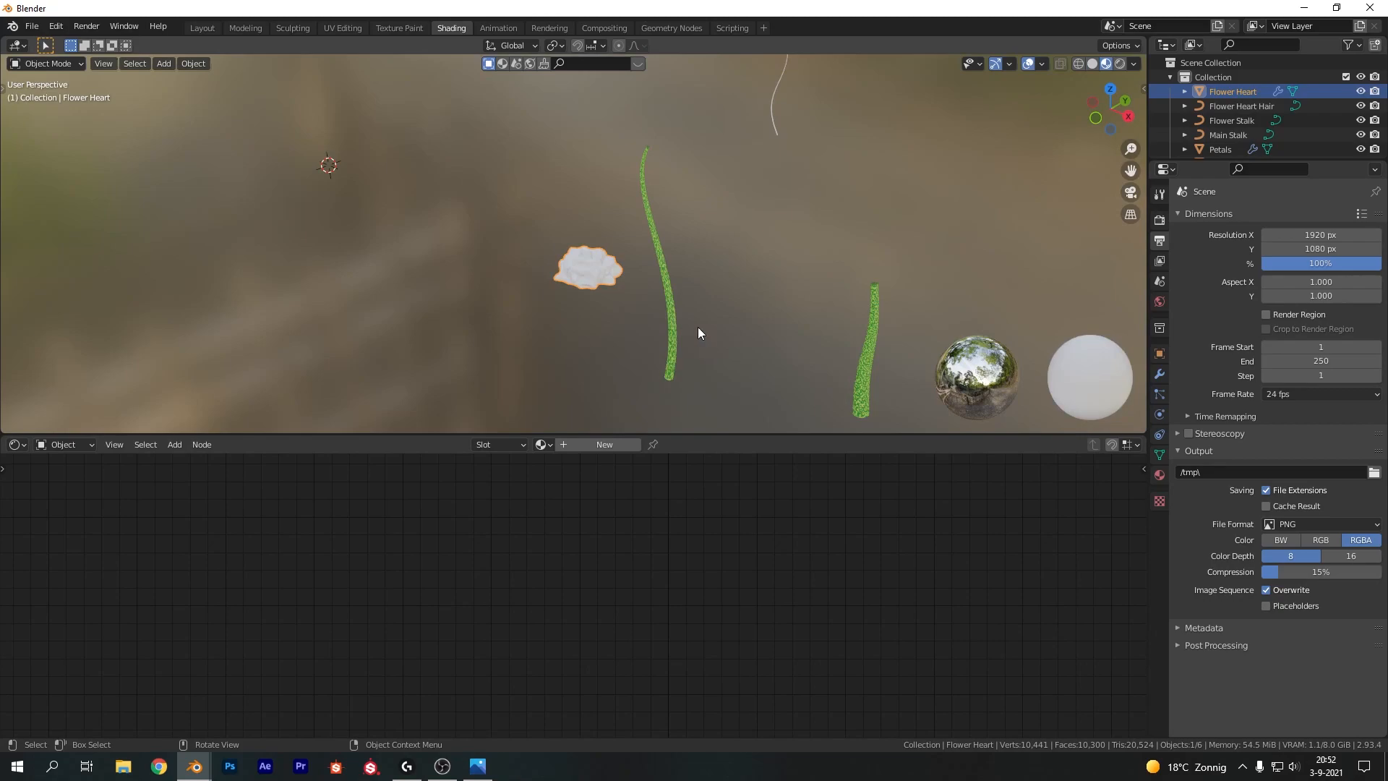
click(605, 445)
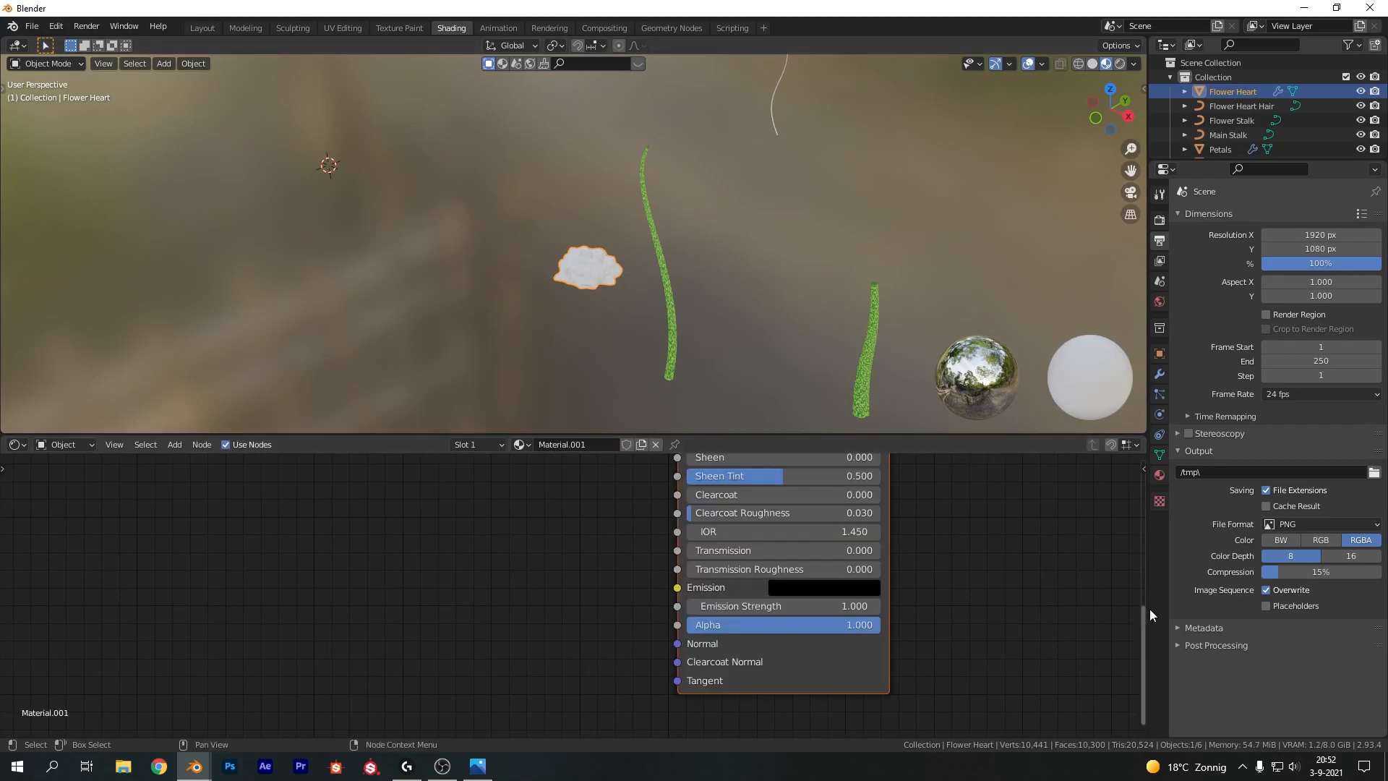
click(599, 444)
text(Heart)
key(Return)
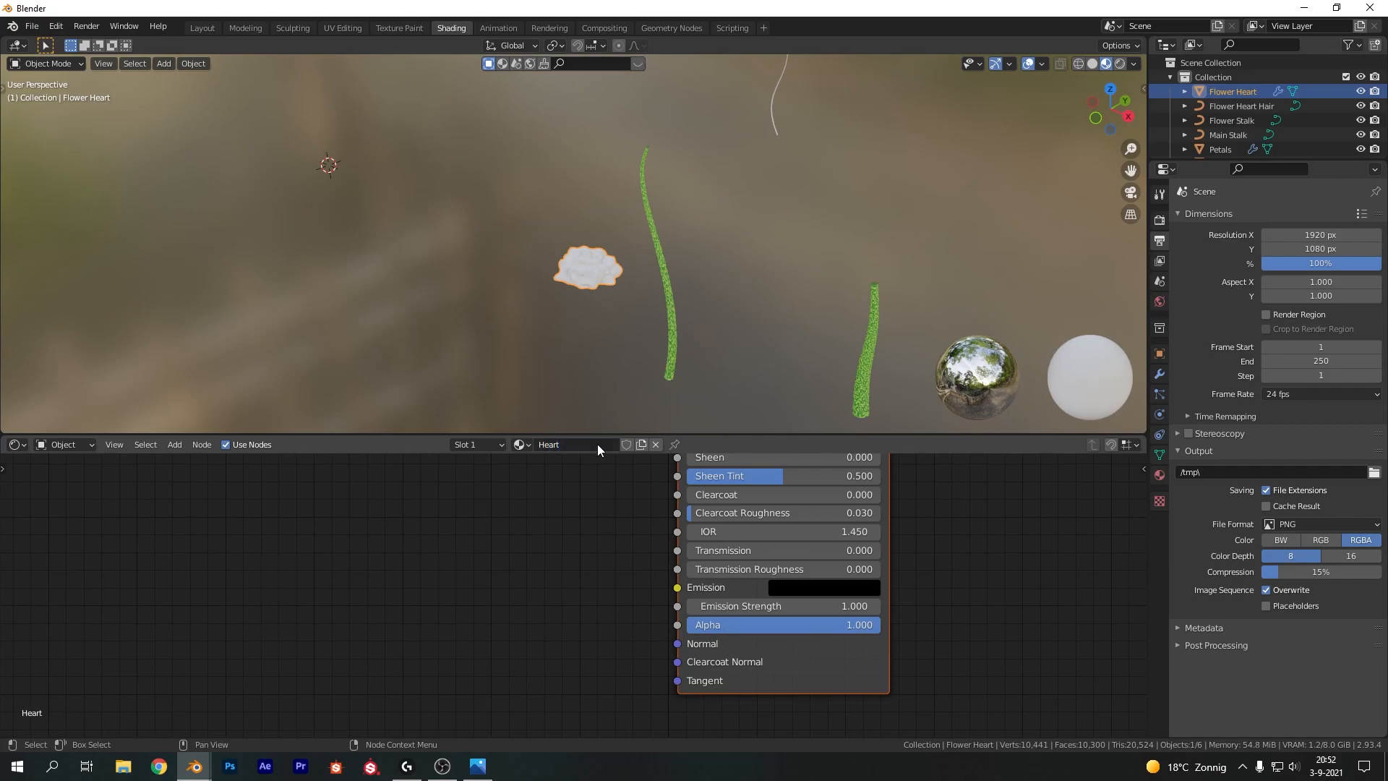
key(alt+Tab)
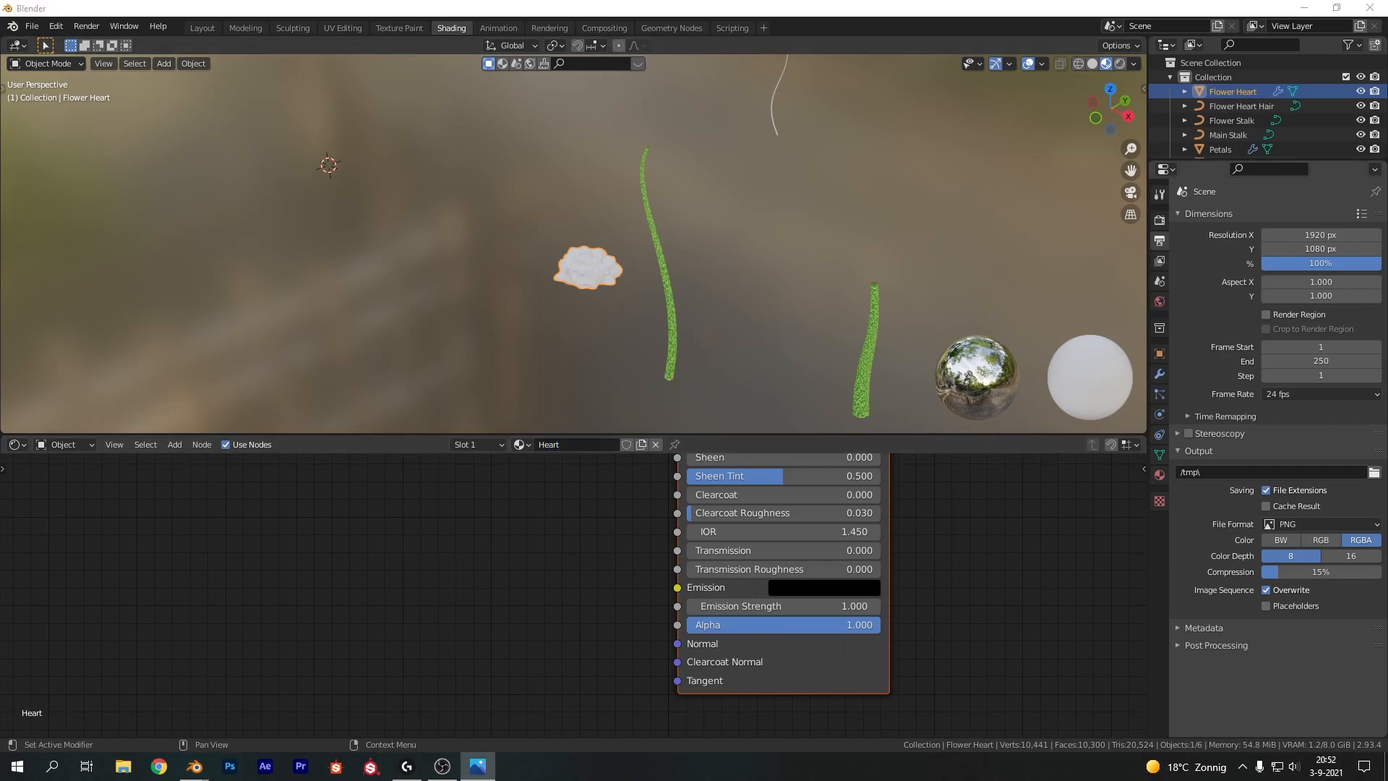
Add a Hue/Saturation/Value node feeding the Principled BSDF's Base Color in the Heart material
scroll(619, 575, down, 4)
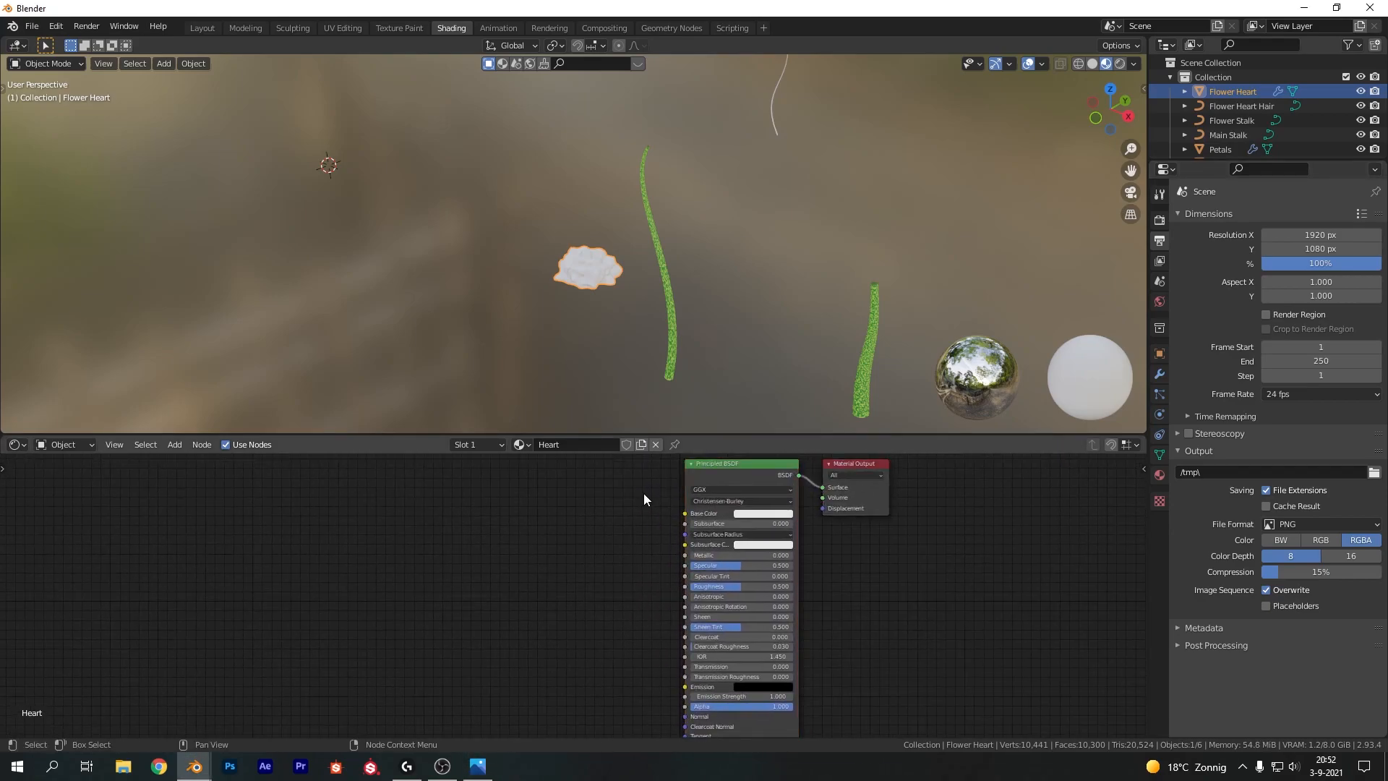
scroll(644, 495, up, 2)
key(shift+a)
click(523, 562)
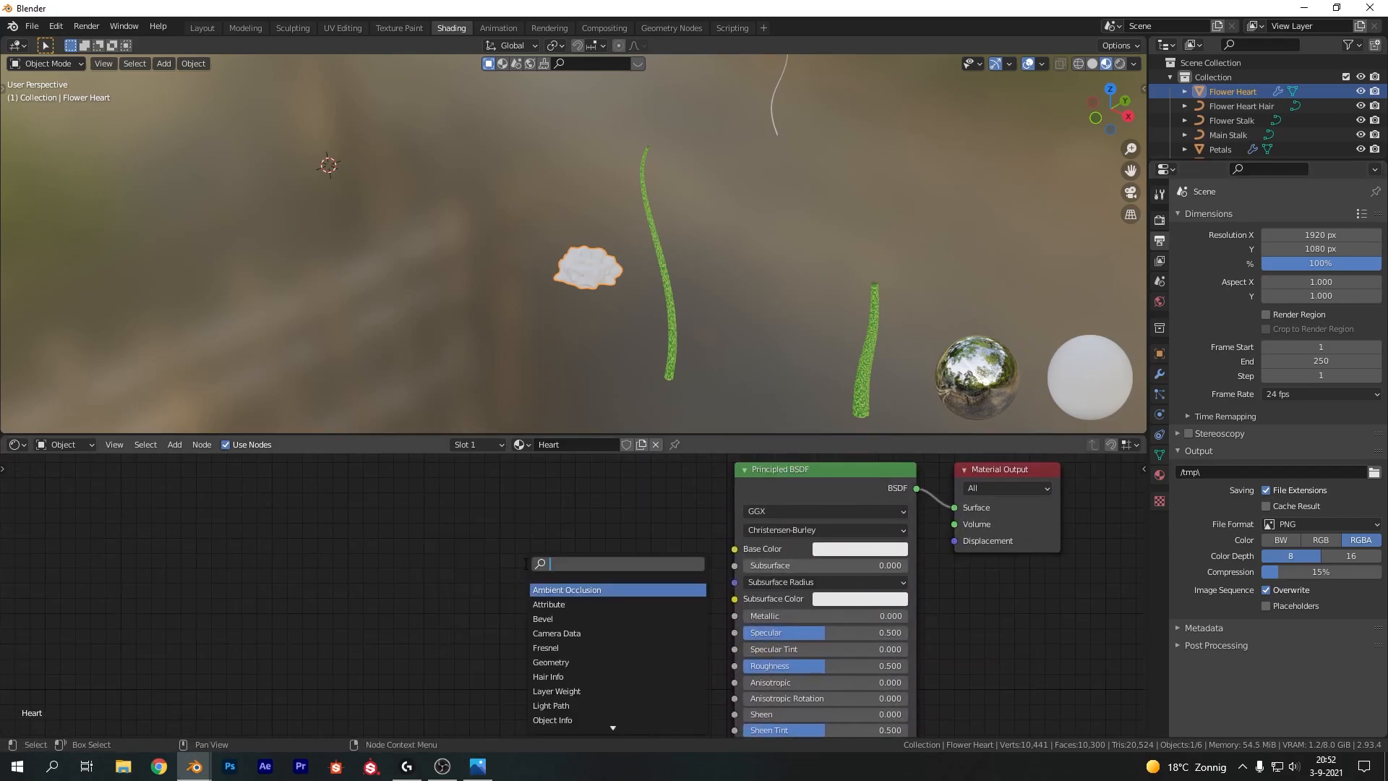
text(hue)
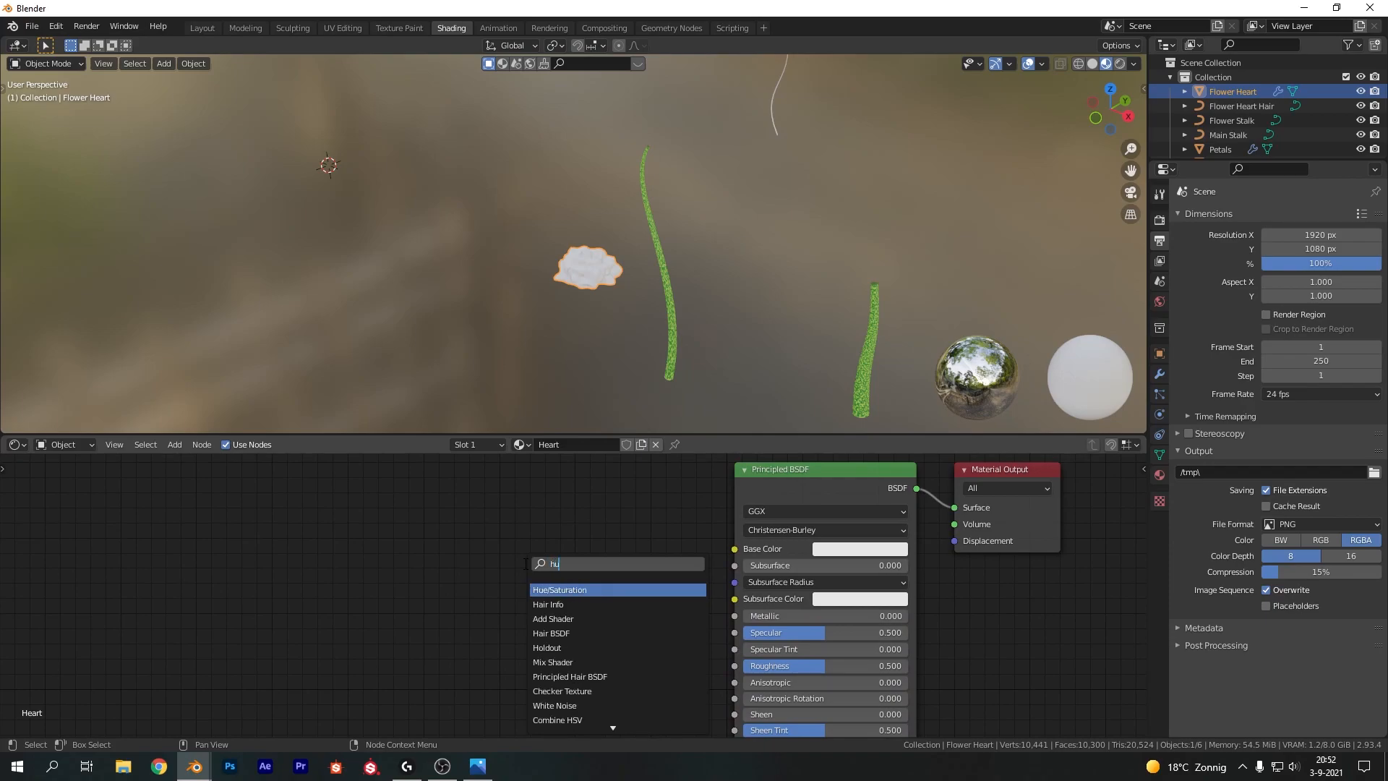
key(Return)
click(536, 492)
drag(651, 519, 735, 549)
scroll(641, 601, down, 2)
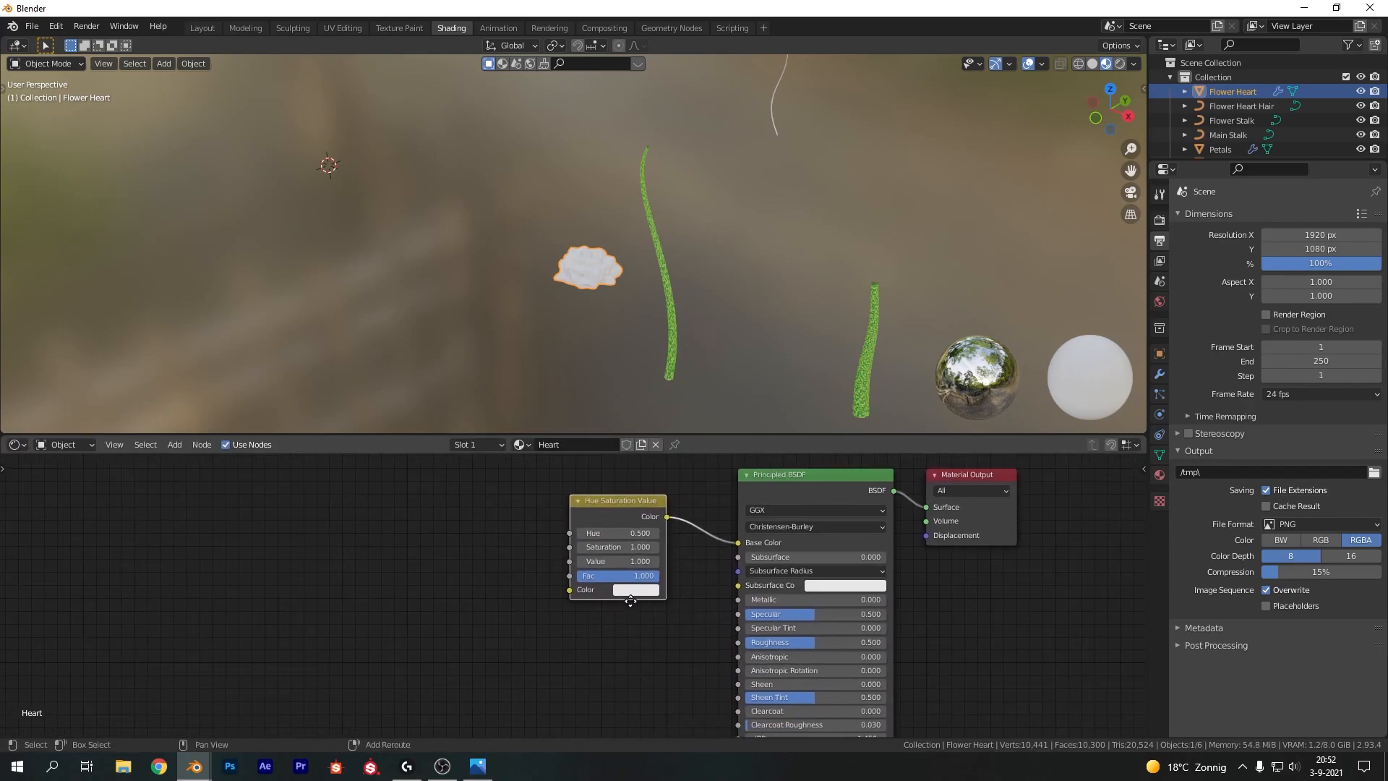
Add a Color Ramp node connected into the Hue/Saturation/Value node's Color input
middle_drag(627, 602, 774, 611)
key(shift+a)
click(509, 566)
text(vol)
key(BackSpace)
key(BackSpace)
key(BackSpace)
text(color)
key(Return)
click(605, 532)
drag(607, 526, 715, 600)
Add extra stops to the color ramp and spread them along the gradient
drag(546, 515, 635, 566)
drag(539, 564, 542, 564)
click(539, 546)
click(537, 546)
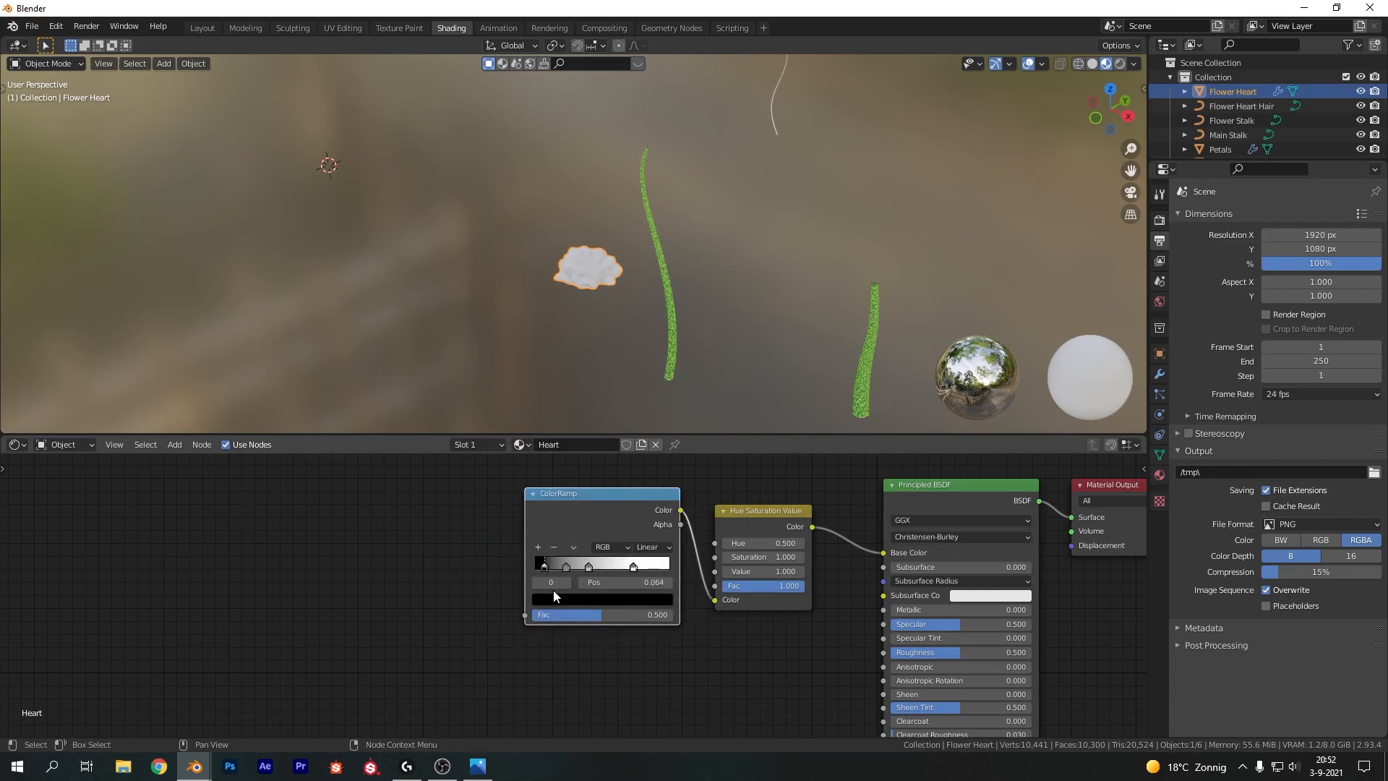
click(536, 547)
drag(635, 567, 673, 567)
drag(587, 567, 559, 564)
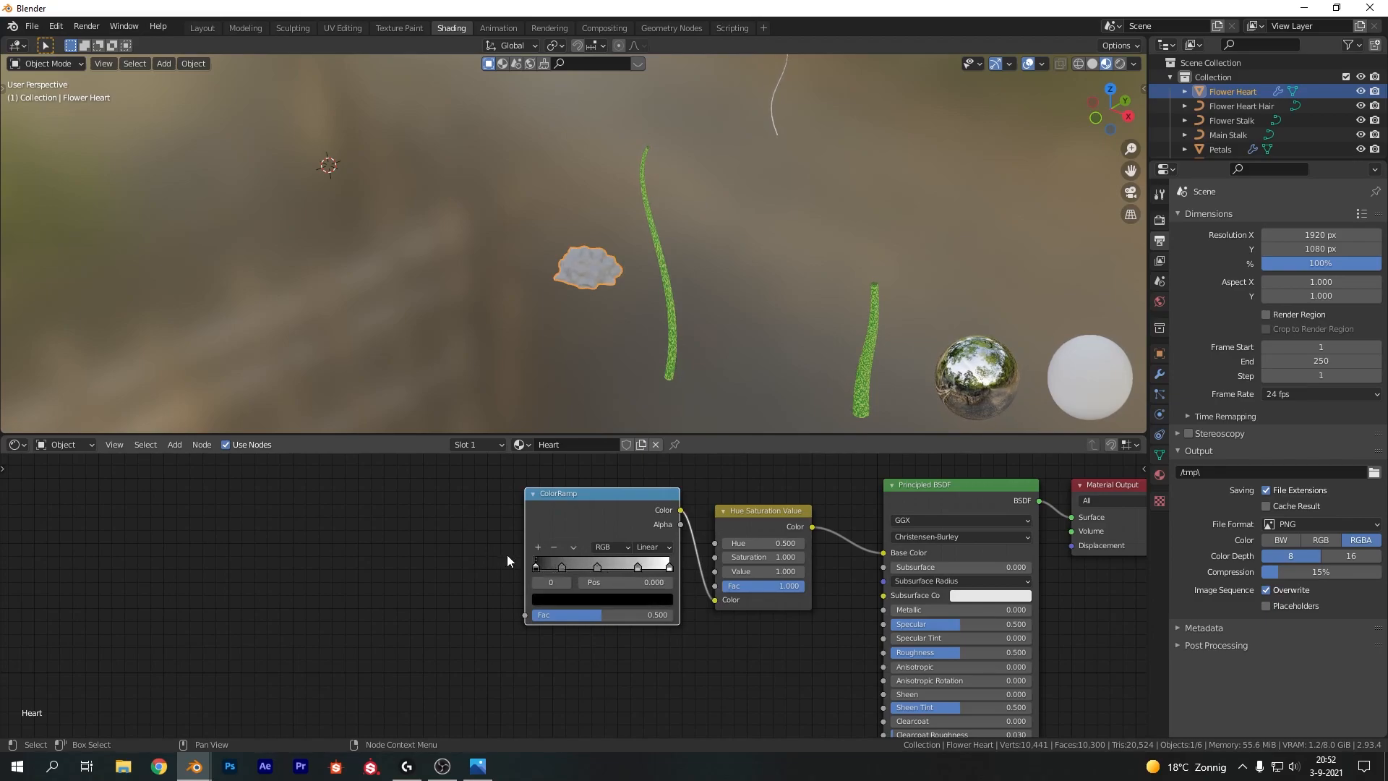
Give the color ramp's rightmost stop a pale peach color
click(639, 569)
click(654, 600)
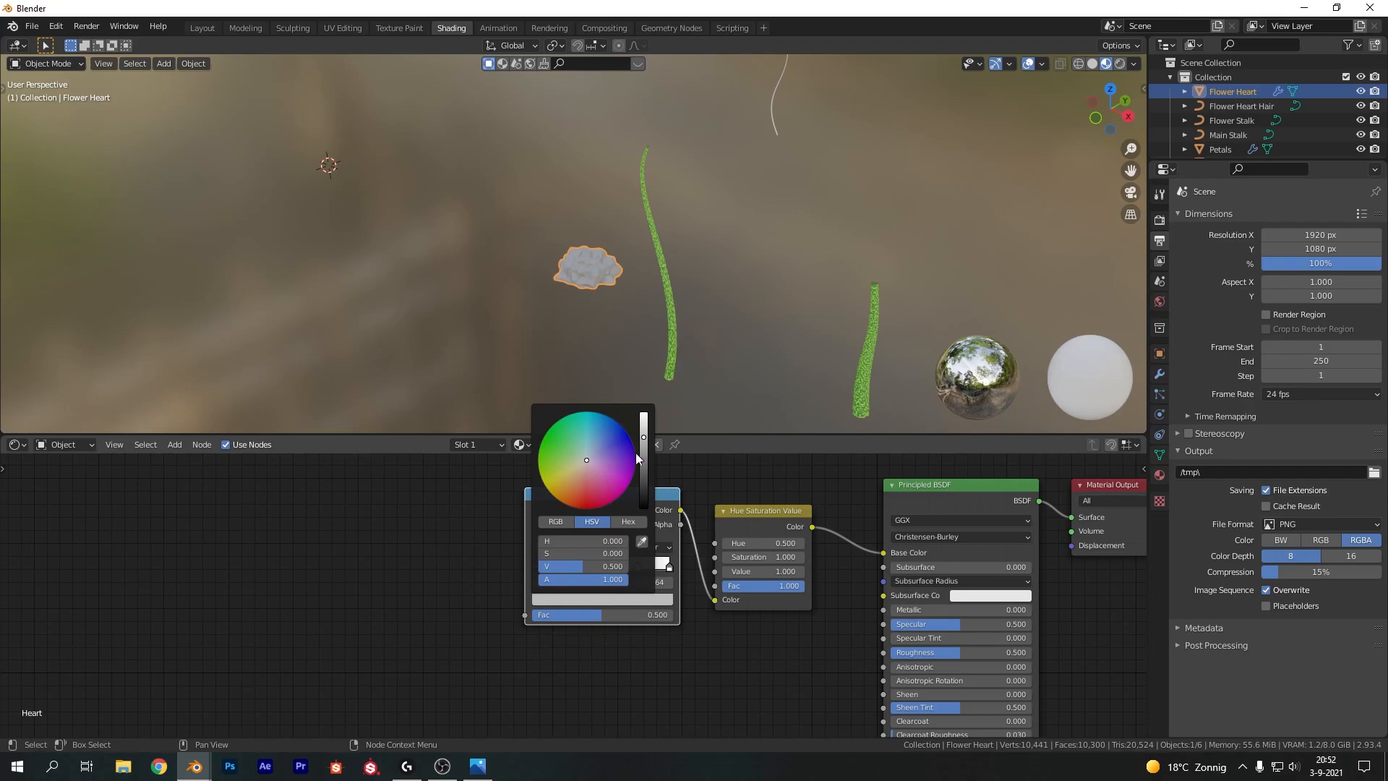
drag(585, 461, 575, 467)
drag(644, 433, 643, 417)
drag(575, 465, 583, 467)
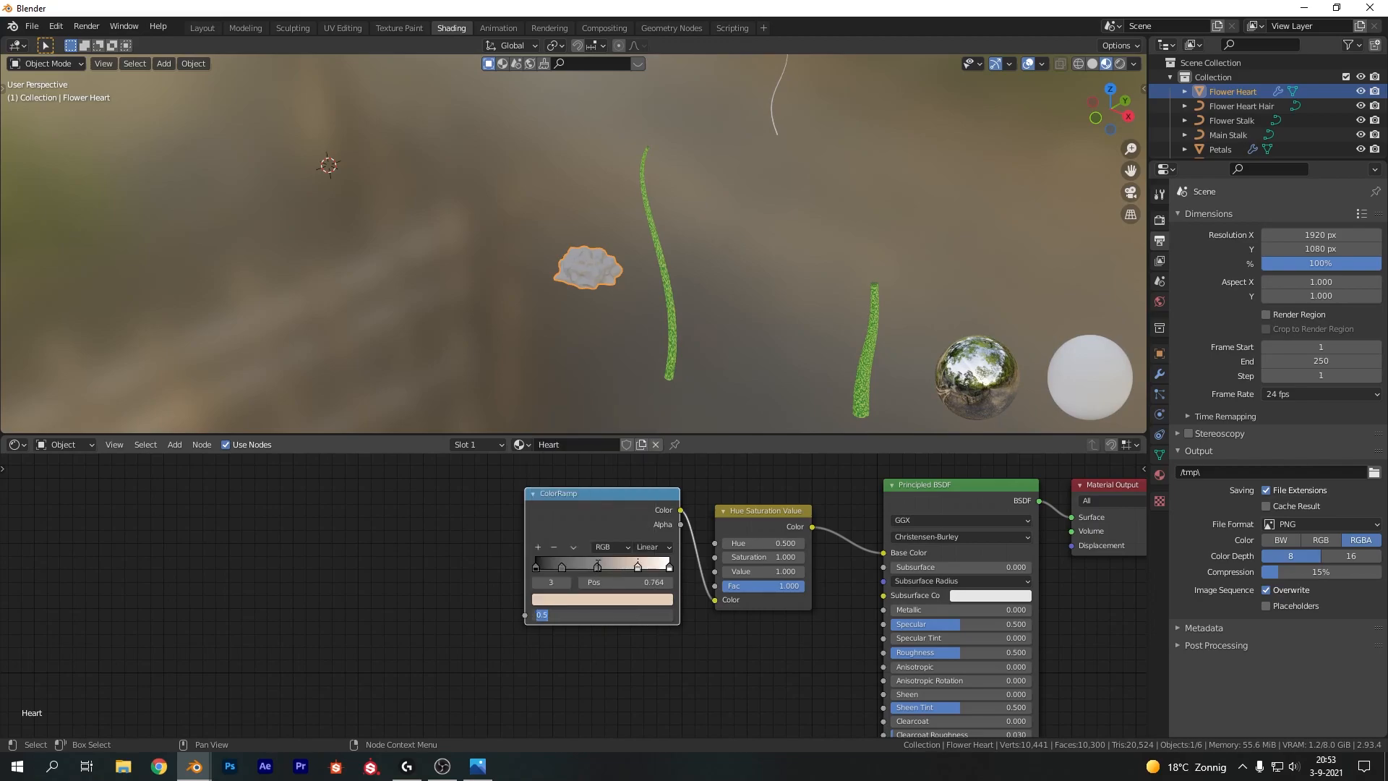
Brighten the remaining color ramp stops to light cream tones
click(598, 568)
click(603, 597)
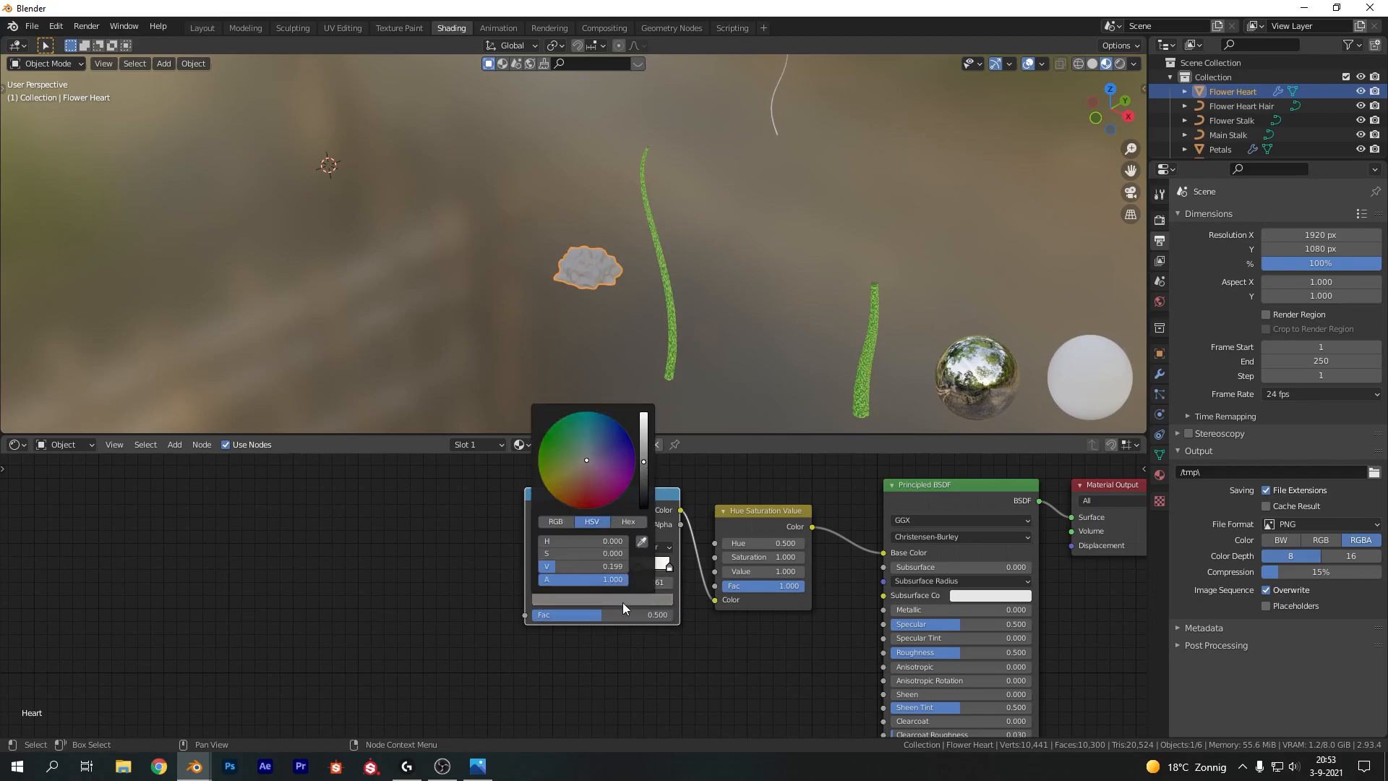
click(562, 566)
click(580, 598)
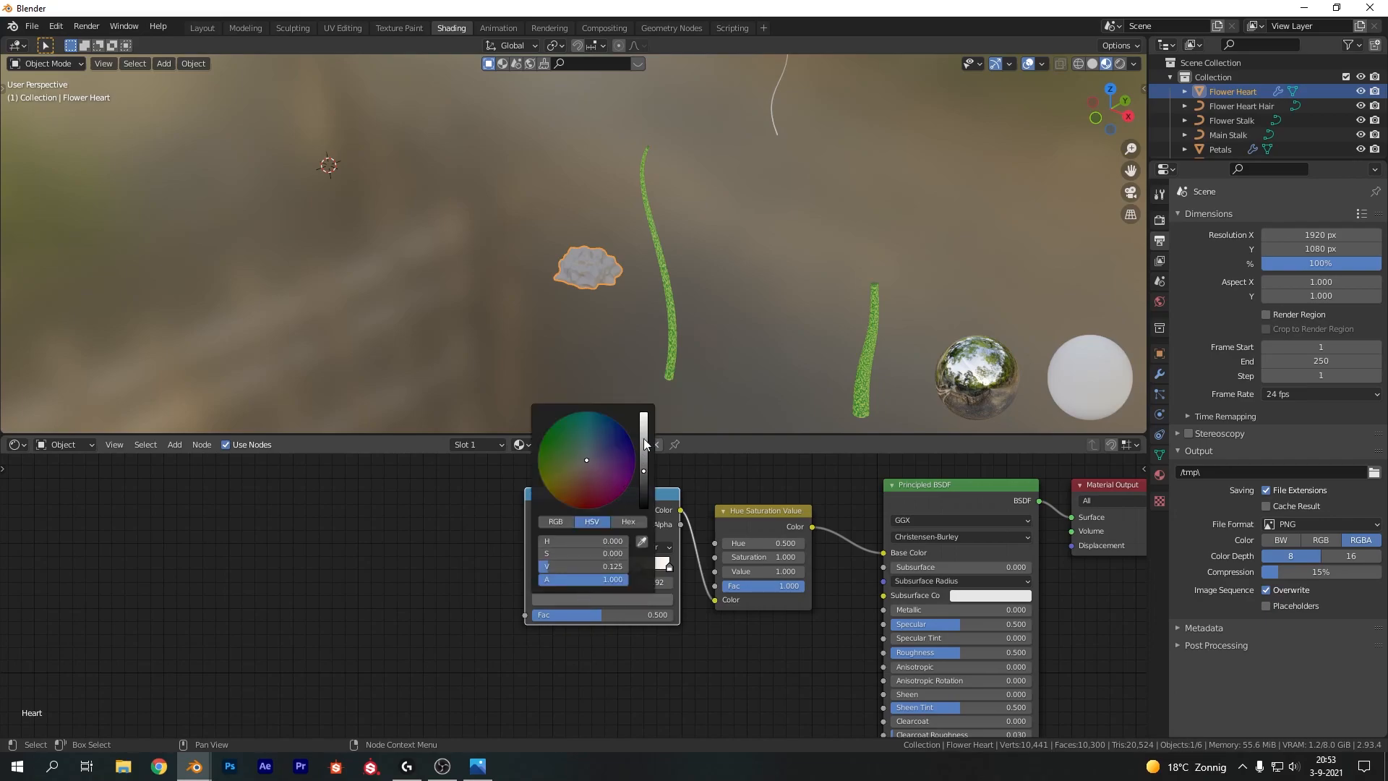
drag(644, 444, 644, 422)
drag(586, 462, 580, 462)
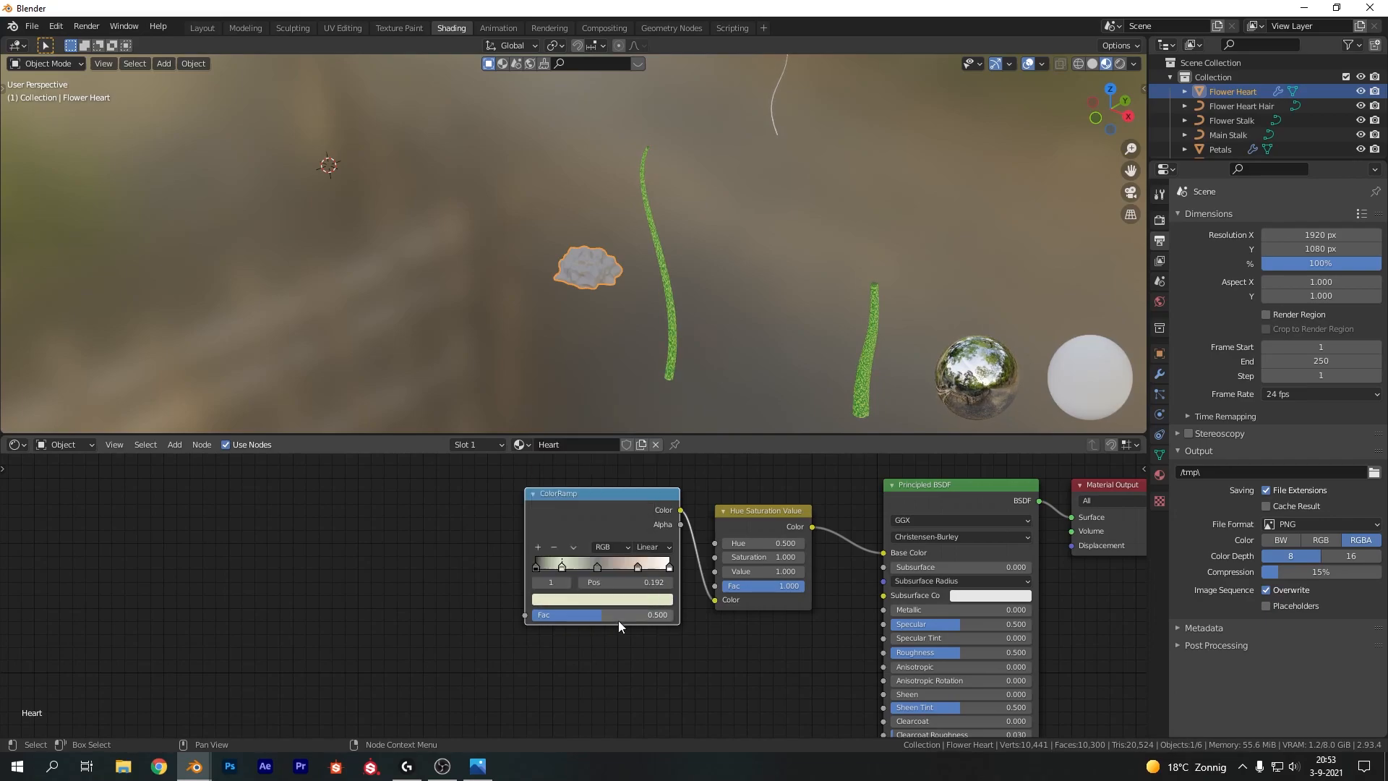
click(541, 569)
click(582, 599)
mouse_move(644, 487)
mouse_down()
mouse_move(644, 431)
mouse_move(583, 468)
mouse_up()
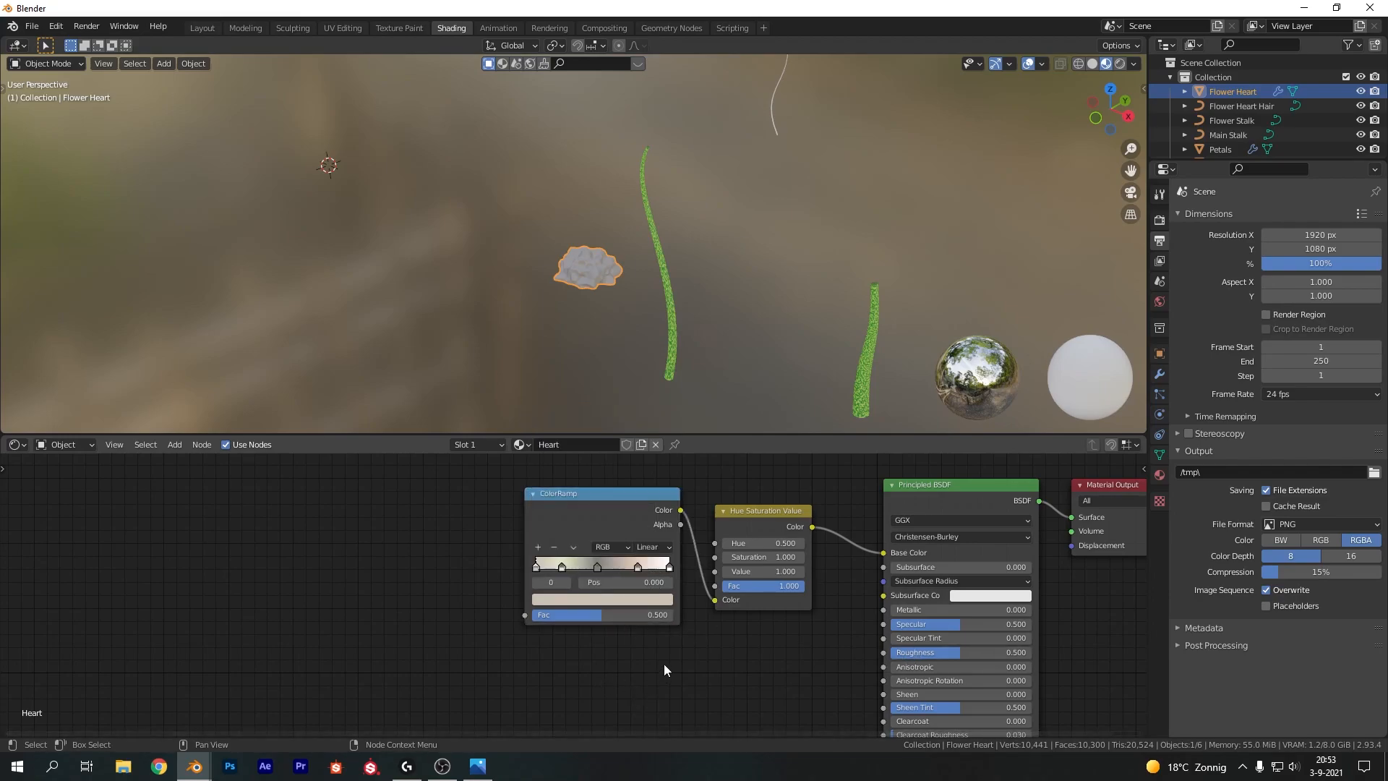
Add a Noise Texture whose Color output drives the color ramp's Fac
middle_drag(546, 599, 640, 605)
key(shift+a)
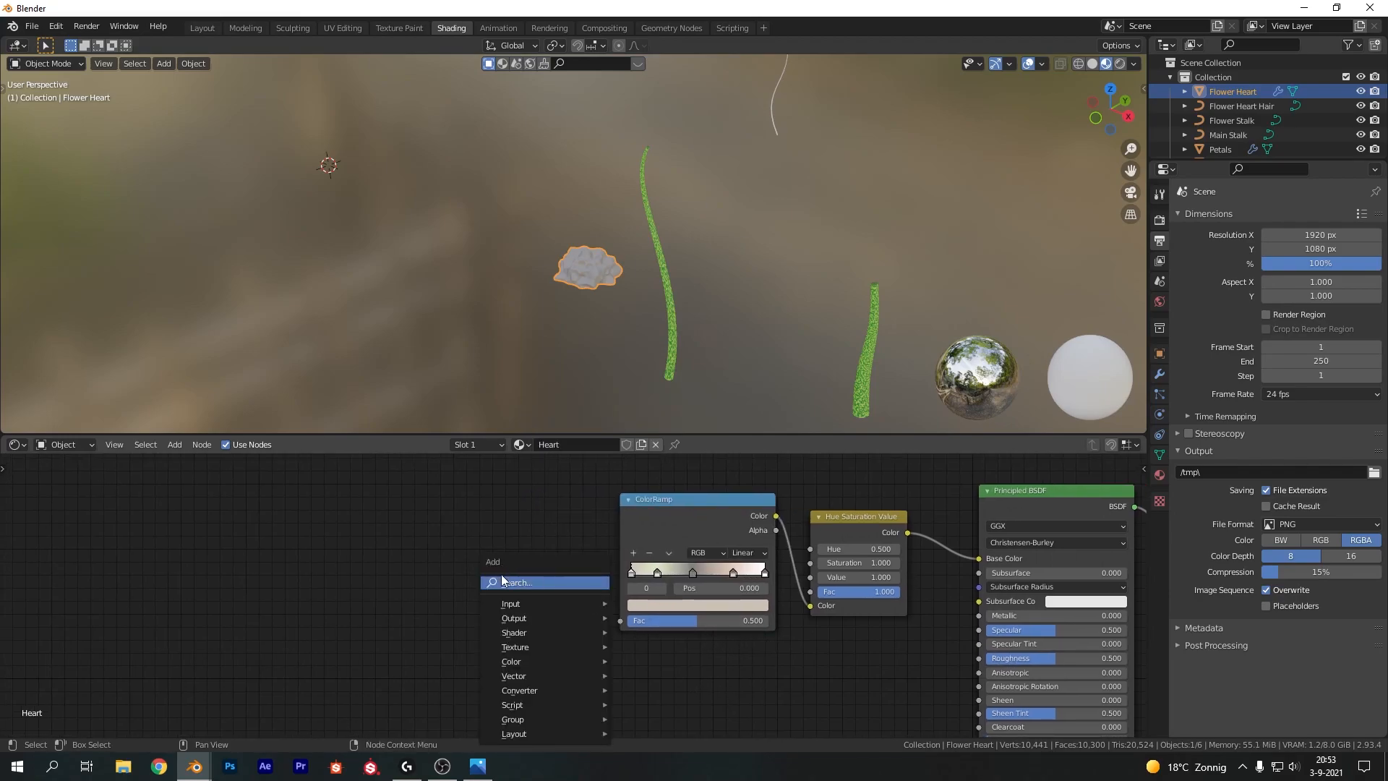
text(noise)
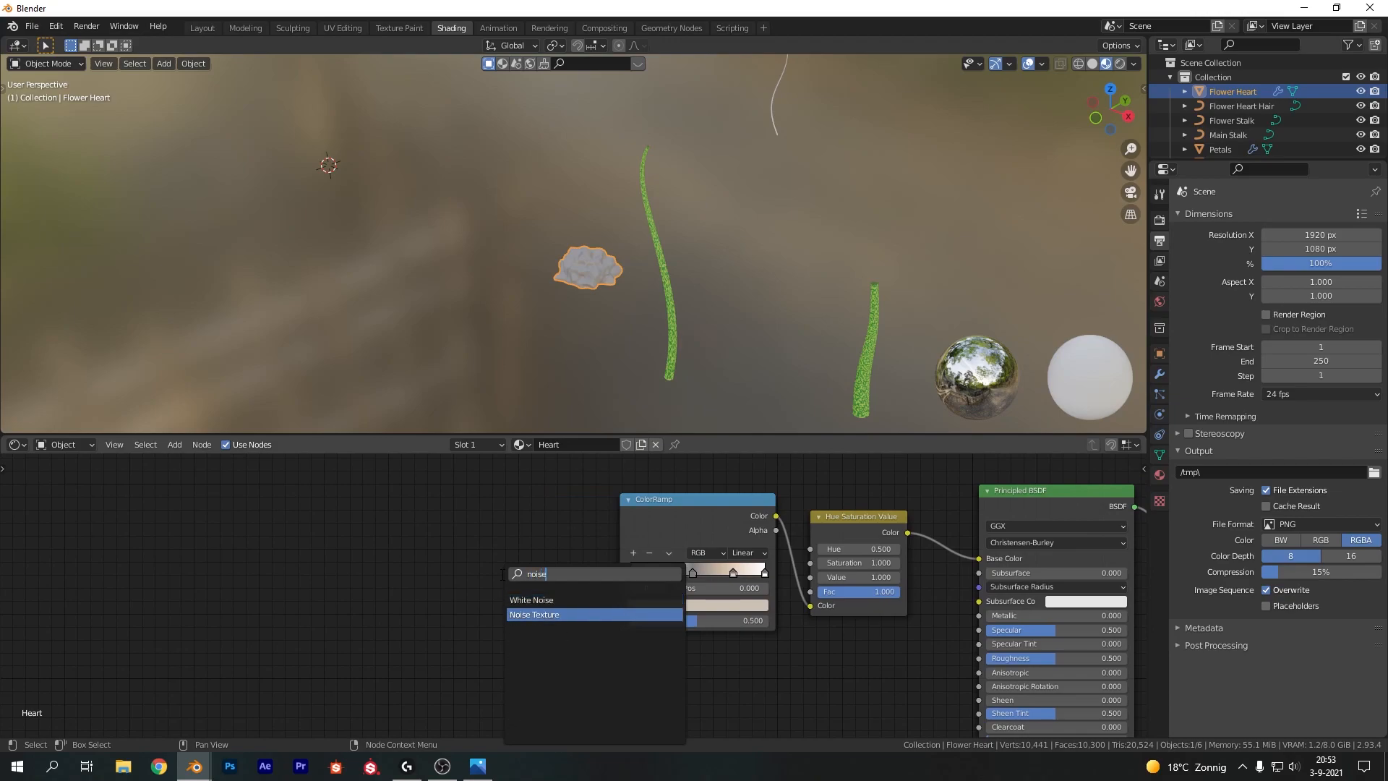
click(556, 614)
click(486, 515)
drag(487, 515, 619, 621)
key(g)
click(574, 573)
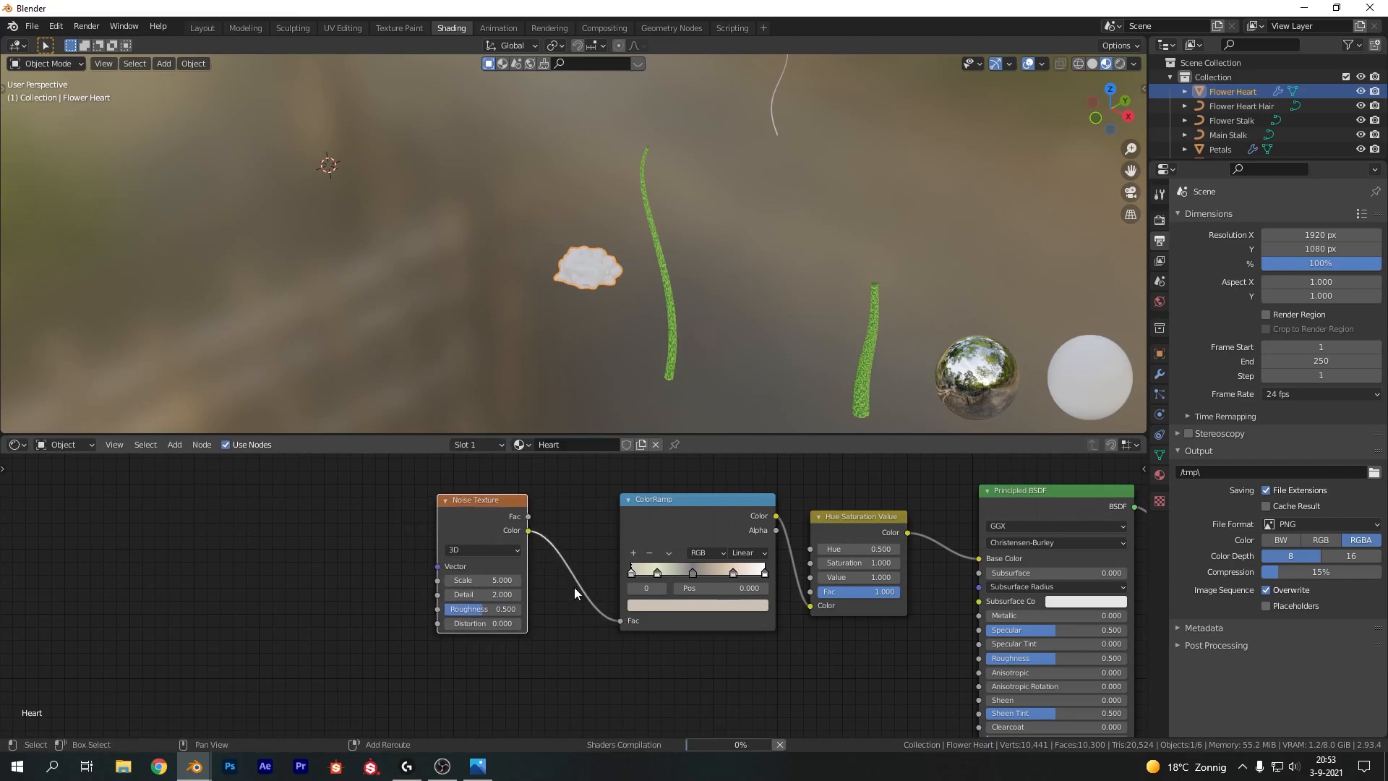
Set the noise Scale to 16.5 and move the second ramp stop to about 0.355
click(492, 584)
text(16.5)
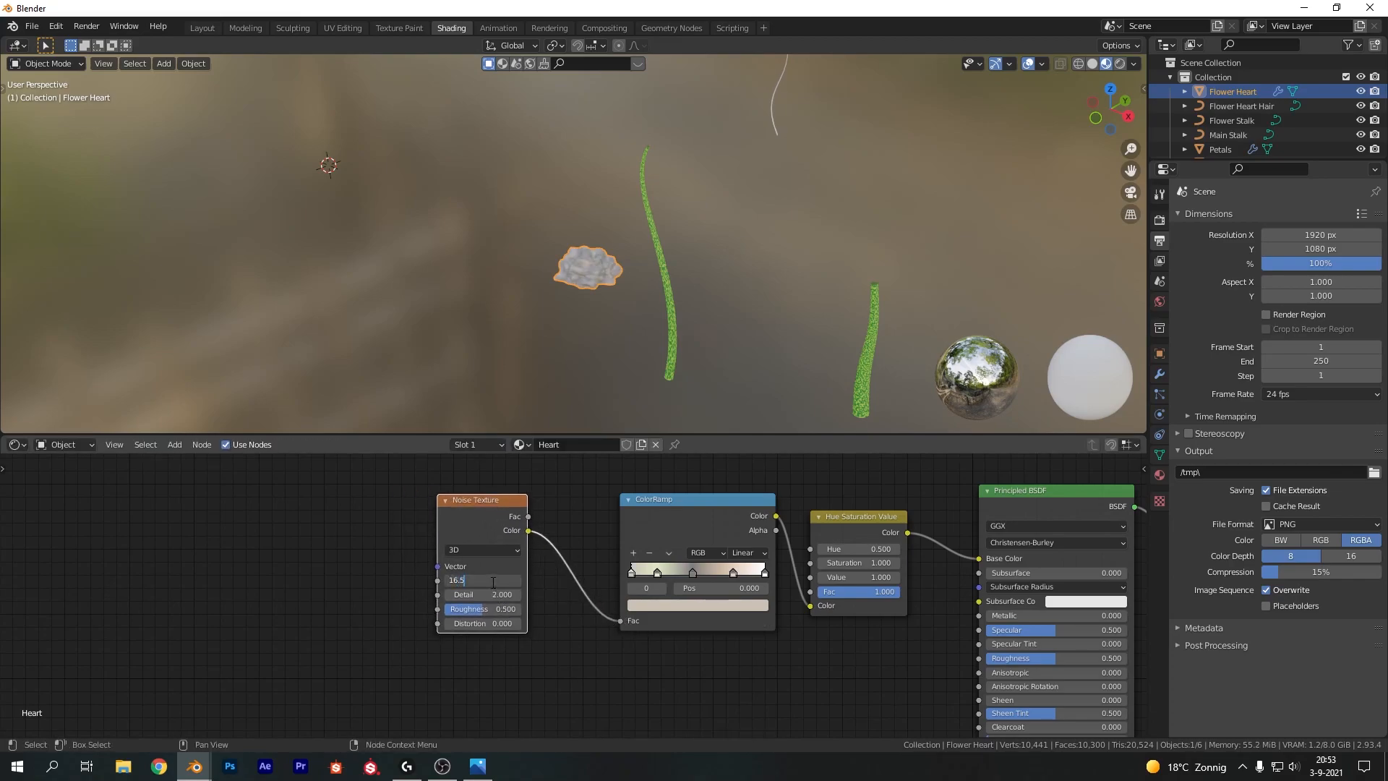
key(Return)
scroll(601, 293, up, 8)
scroll(604, 288, down, 4)
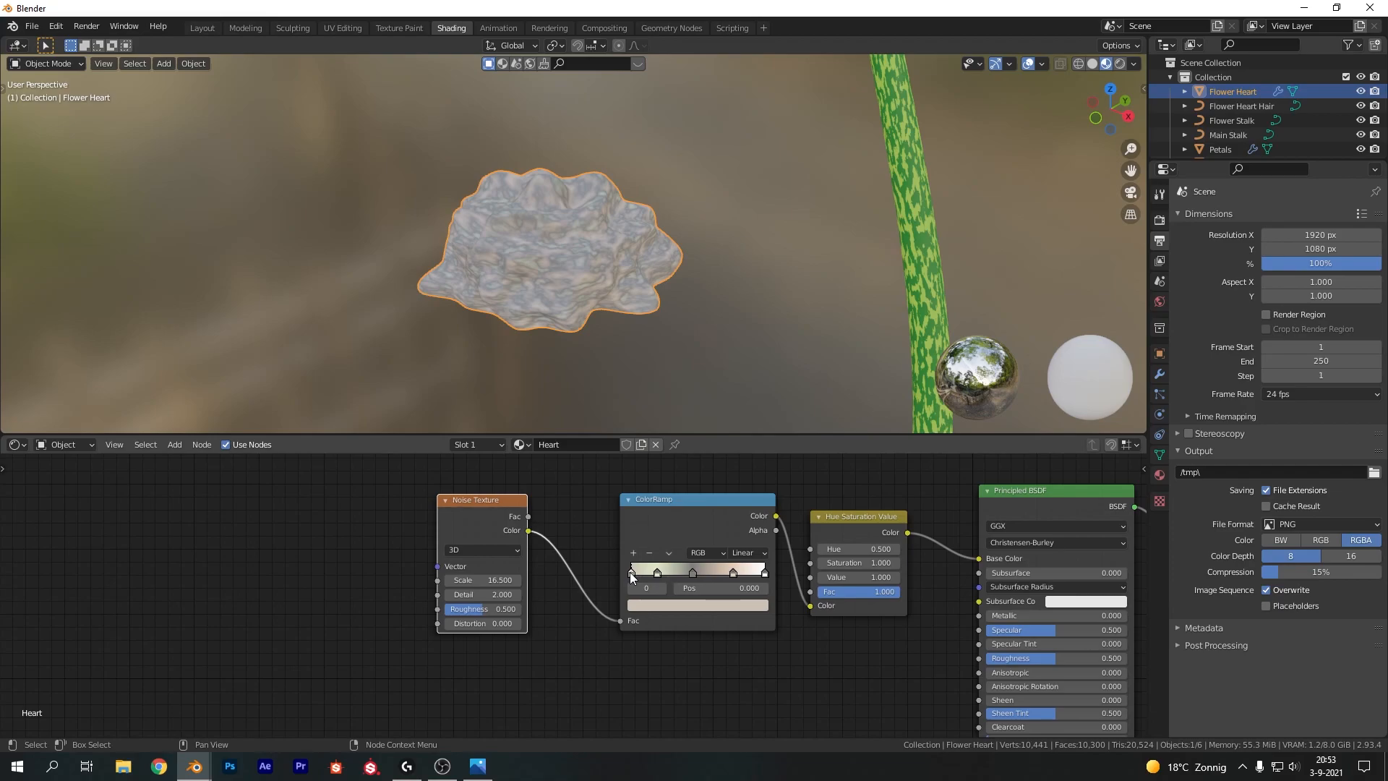
mouse_move(693, 573)
mouse_down()
mouse_move(653, 574)
mouse_move(709, 576)
mouse_move(658, 574)
mouse_move(678, 572)
mouse_up()
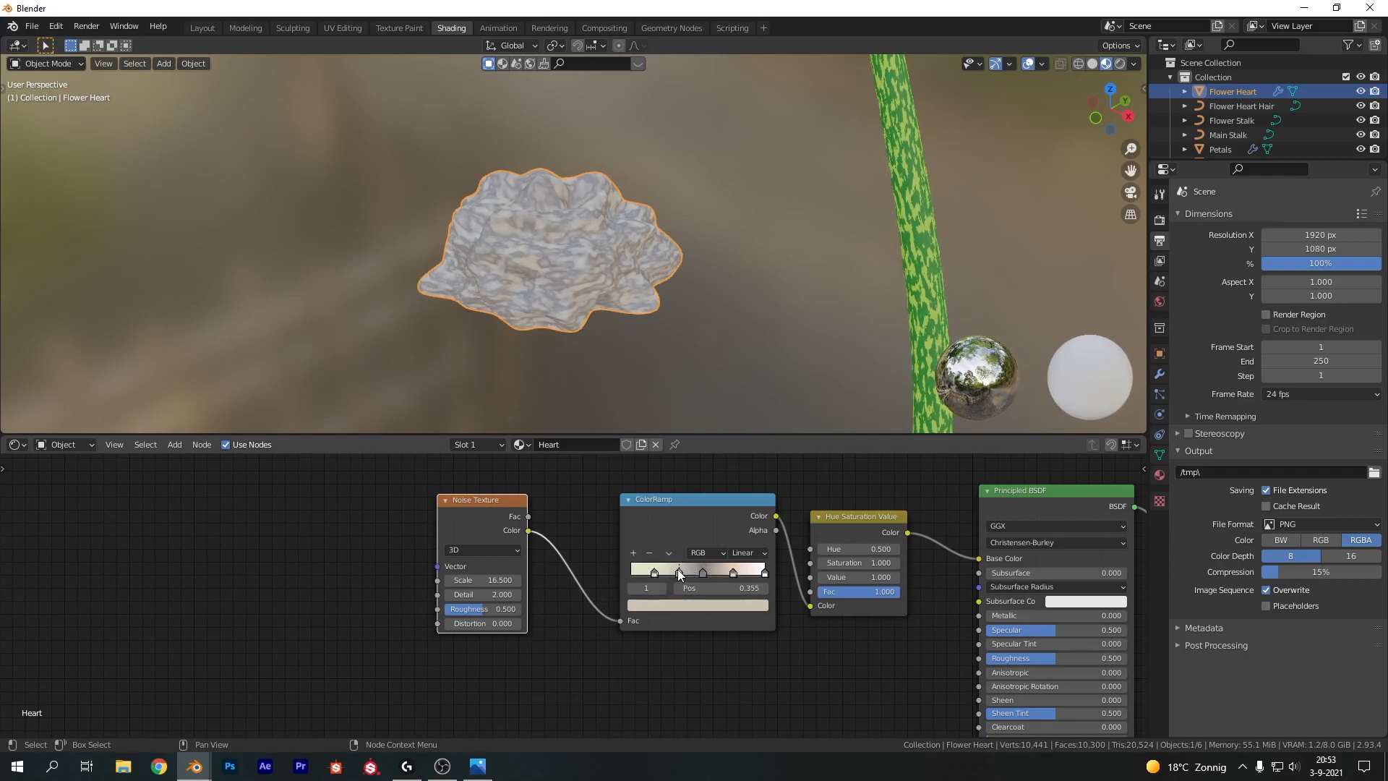
Set the noise texture's Detail to 16
click(506, 594)
text(16)
key(Return)
Add a second Color Ramp fed by the noise texture's Fac output
middle_drag(665, 677, 636, 532)
key(shift+a)
click(581, 558)
text(color)
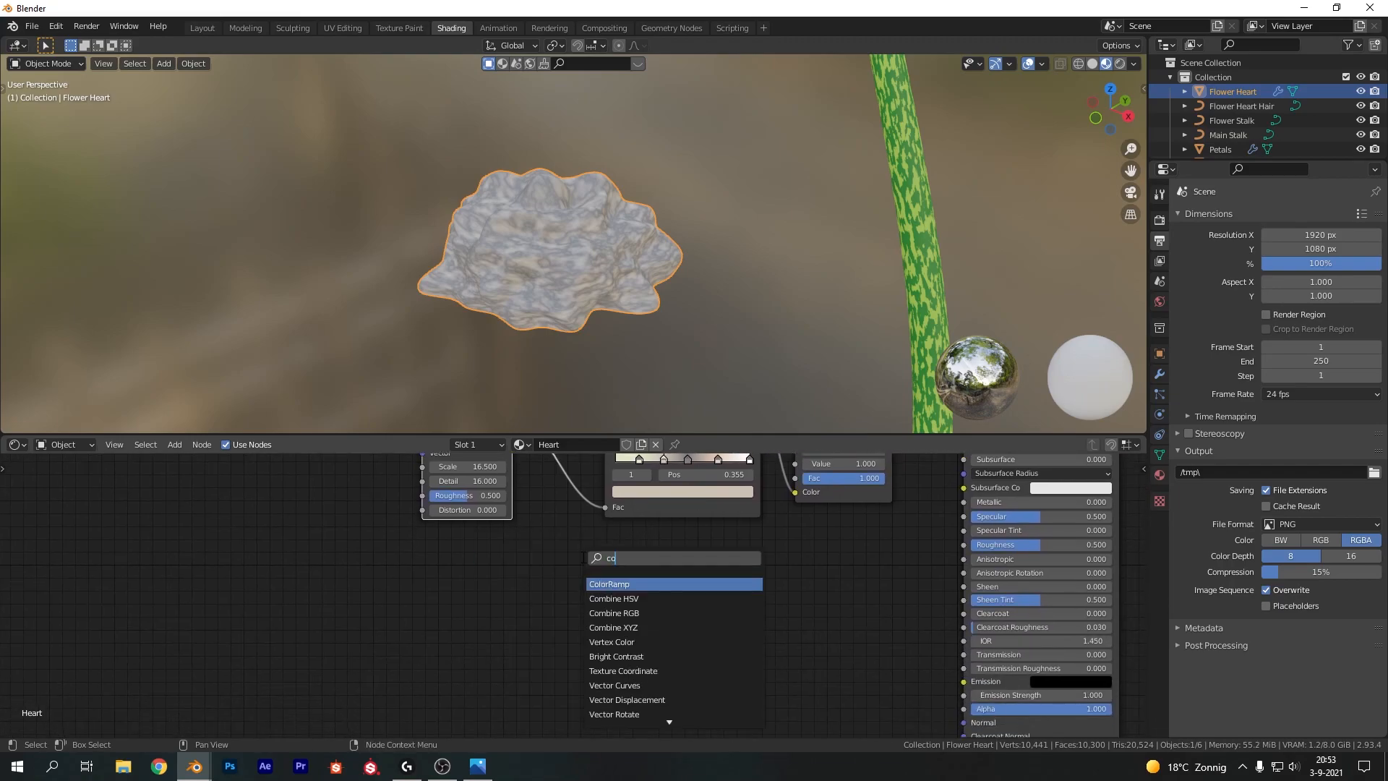
key(Return)
click(582, 558)
scroll(547, 539, down, 2)
drag(530, 465, 570, 663)
scroll(616, 608, up, 2)
Add a Bump node taking the second ramp's Color as Height and feeding the BSDF Normal
key(shift+a)
text(bumpo)
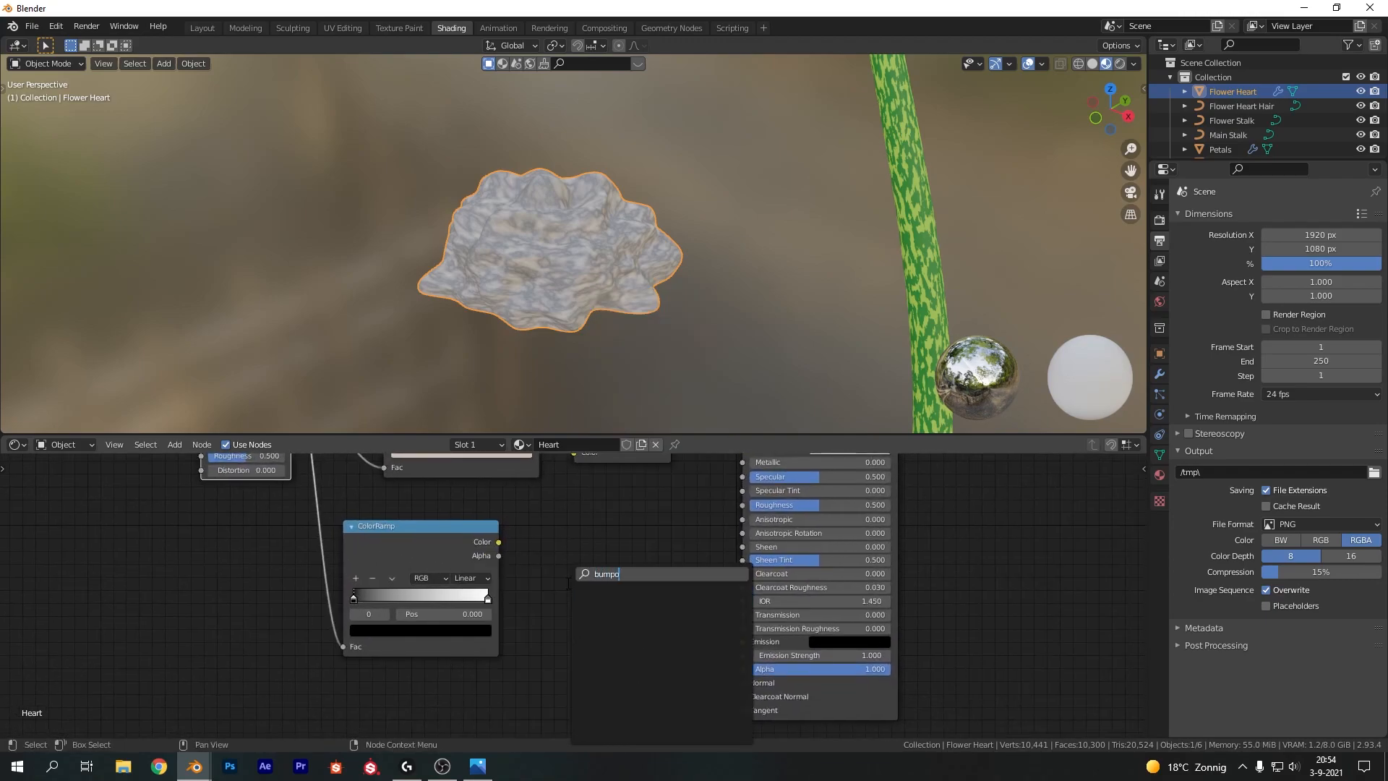
key(BackSpace)
key(Return)
click(568, 584)
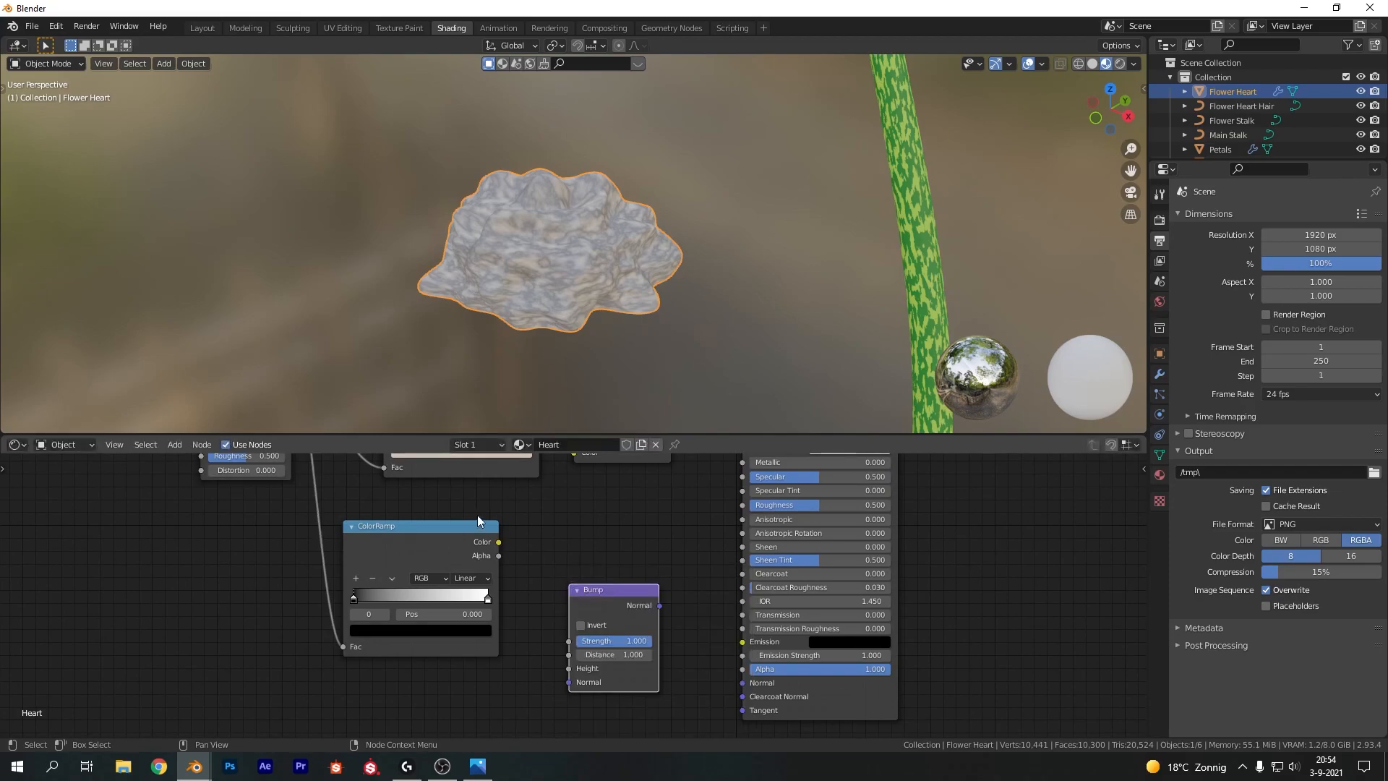
drag(499, 542, 570, 669)
drag(661, 605, 744, 682)
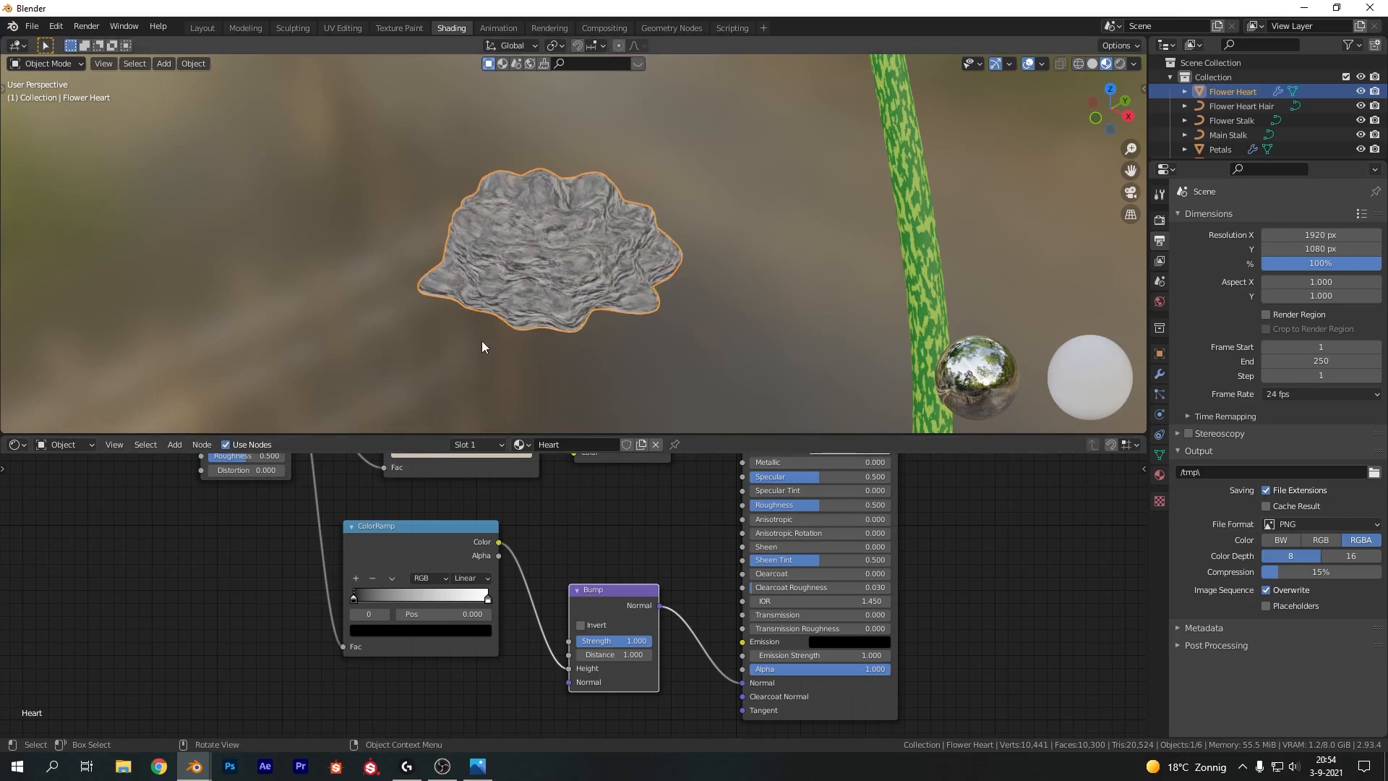
Add Texture Coordinate and Mapping nodes to the noise texture
middle_drag(447, 493, 755, 635)
click(554, 496)
key(ctrl+t)
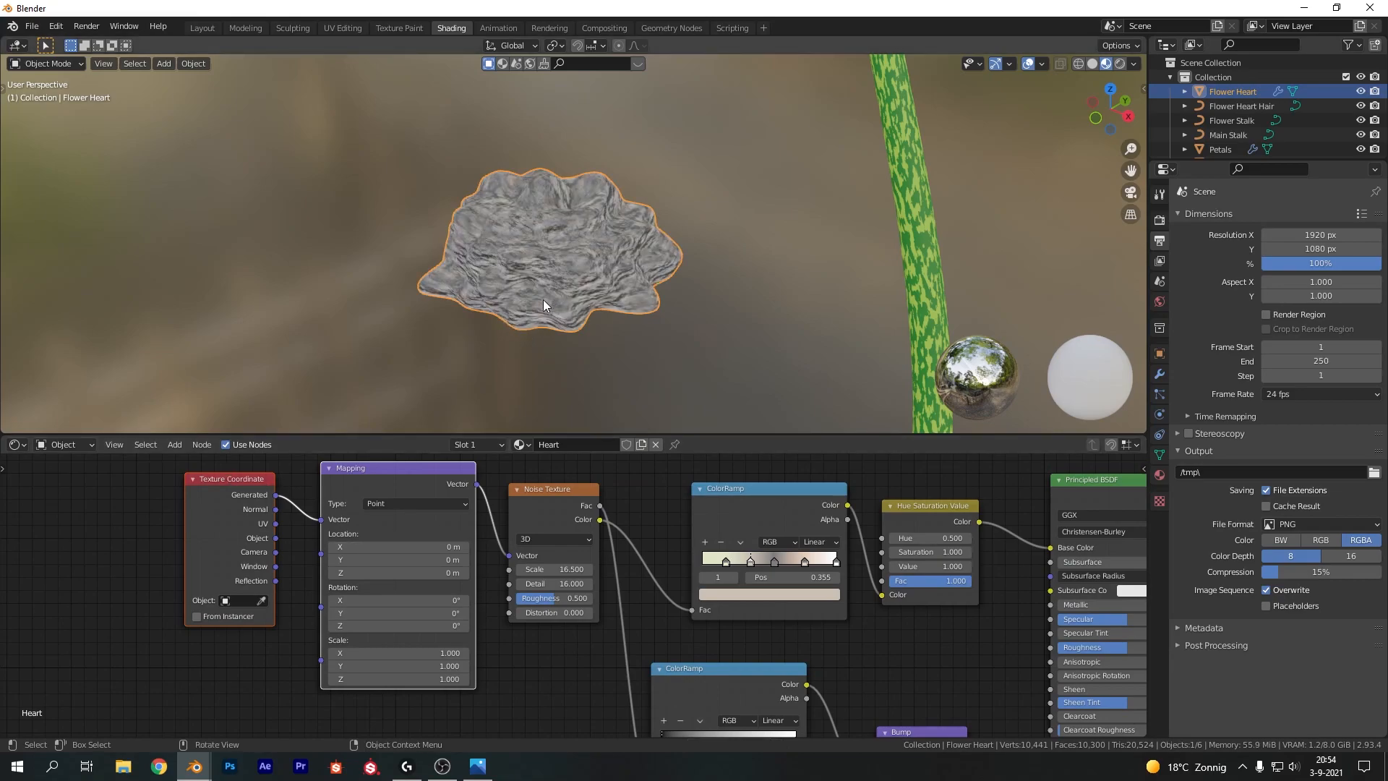
Reposition the first color ramp's middle stops
scroll(544, 295, up, 4)
scroll(544, 295, down, 3)
drag(750, 562, 676, 552)
mouse_move(774, 561)
mouse_down()
mouse_move(752, 554)
mouse_move(770, 556)
mouse_up()
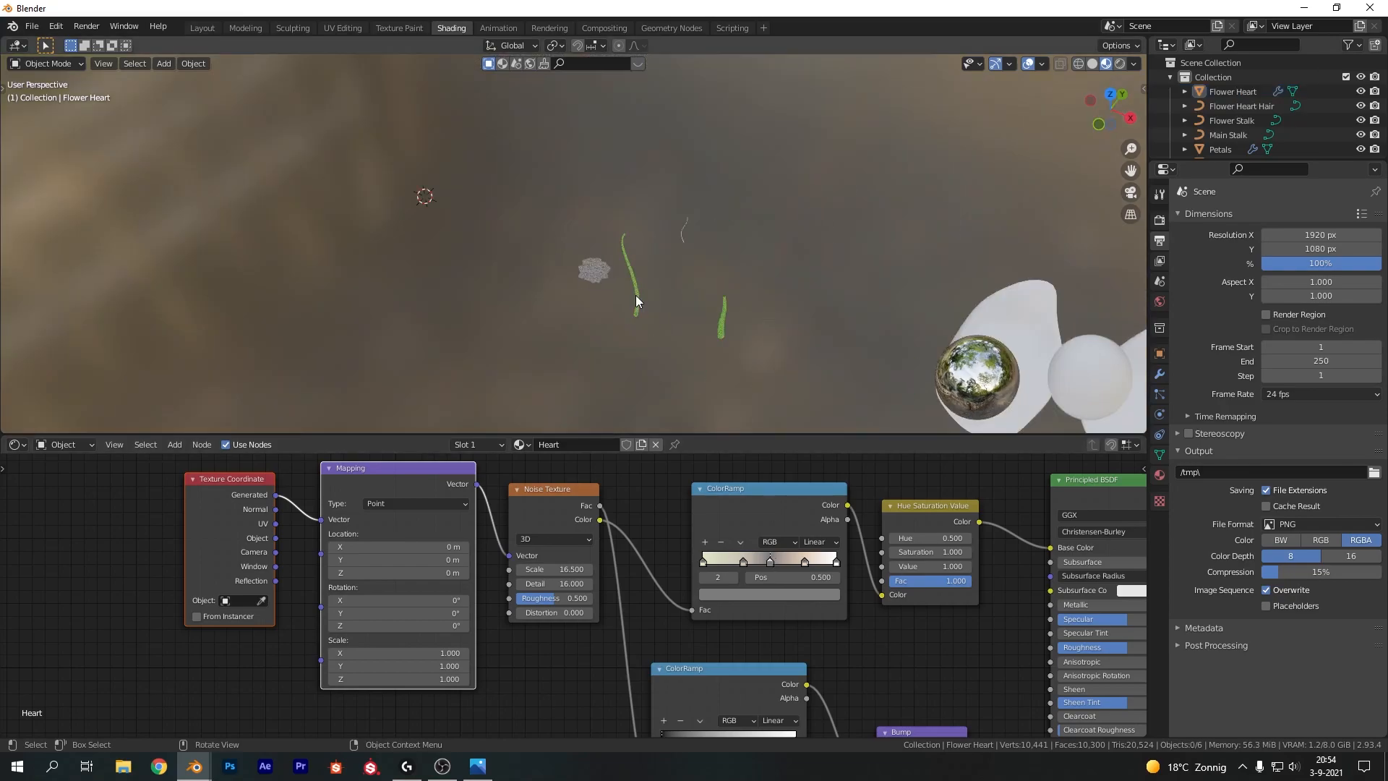
Select the flower heart hair and create a new material for it named Hair
click(722, 141)
middle_drag(848, 280, 640, 289)
click(600, 444)
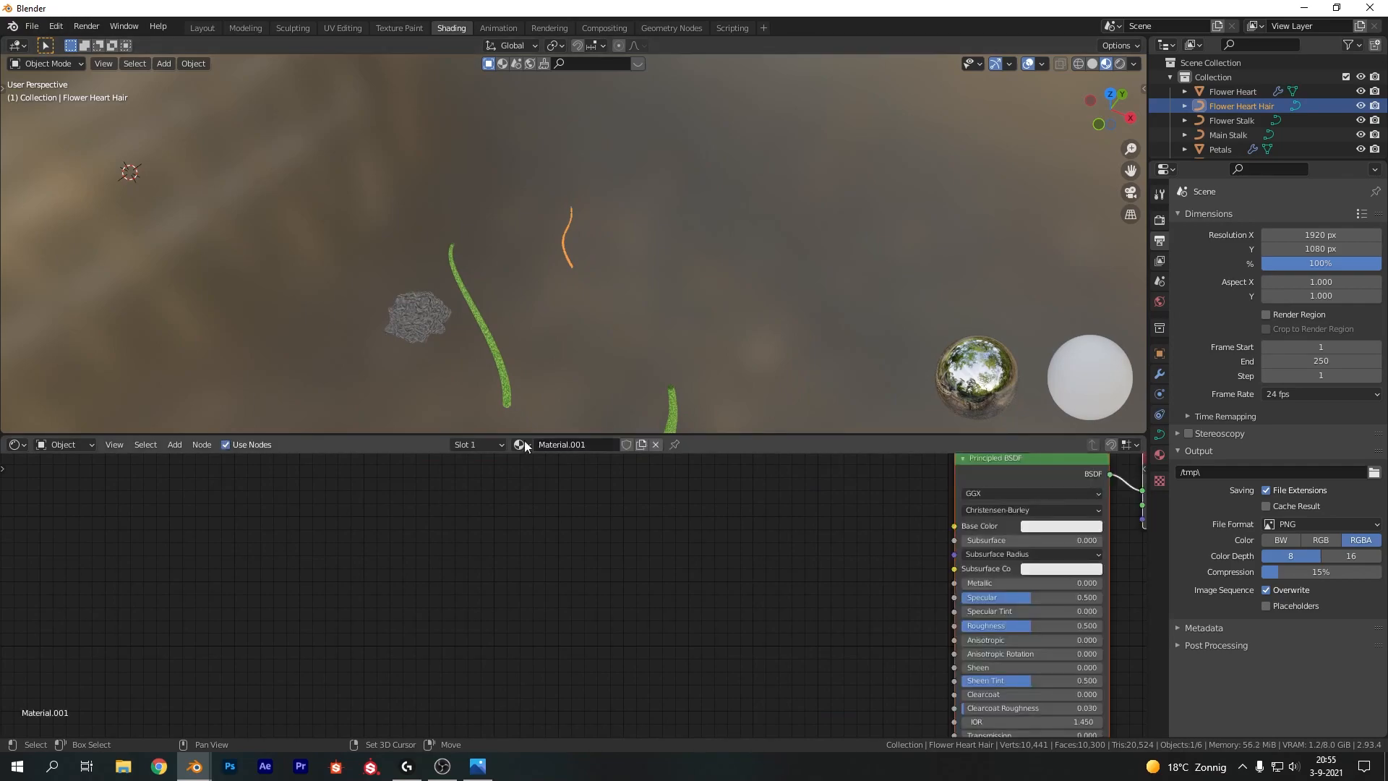
key(ctrl+a)
text(Hair)
key(Return)
Set the Hair material's Base Color to a pale cream tone
scroll(623, 283, up, 3)
key(shift+a)
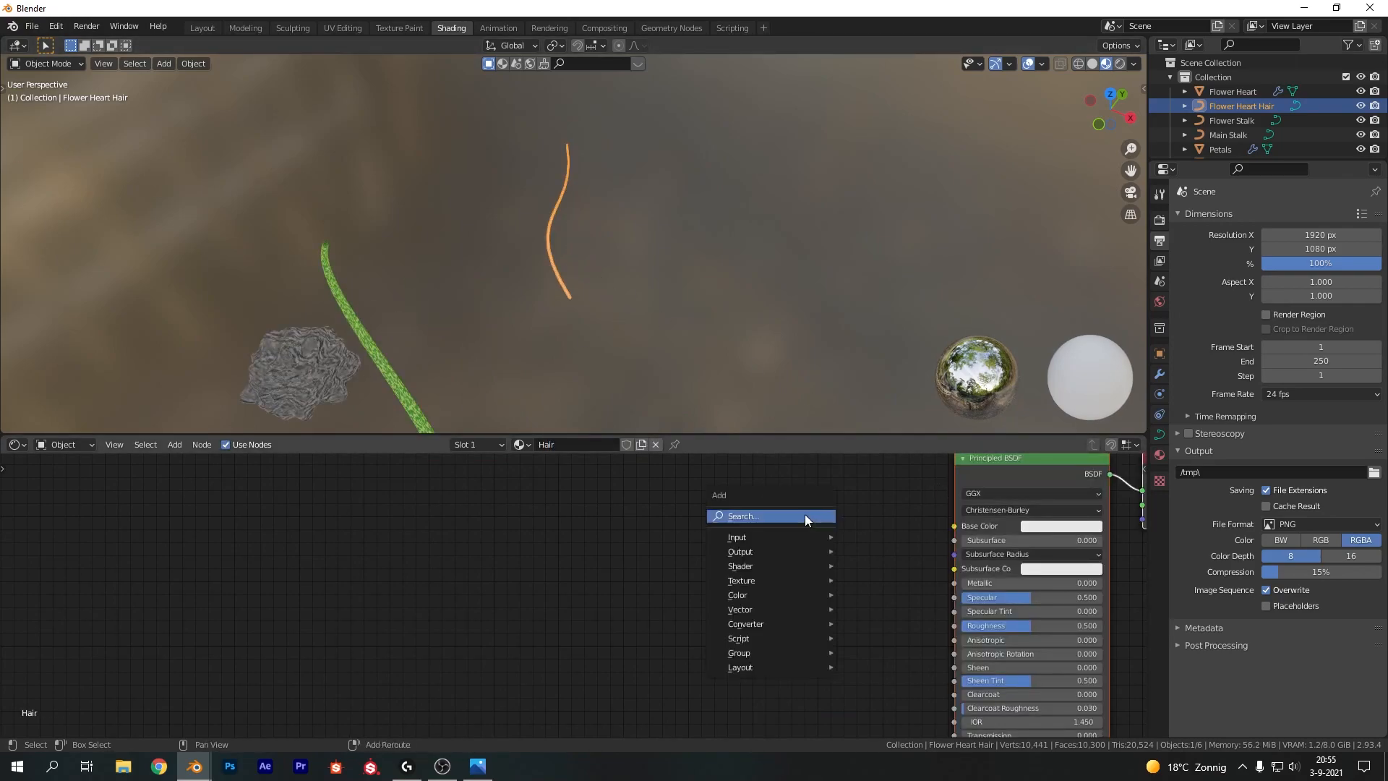
click(1061, 526)
click(1065, 397)
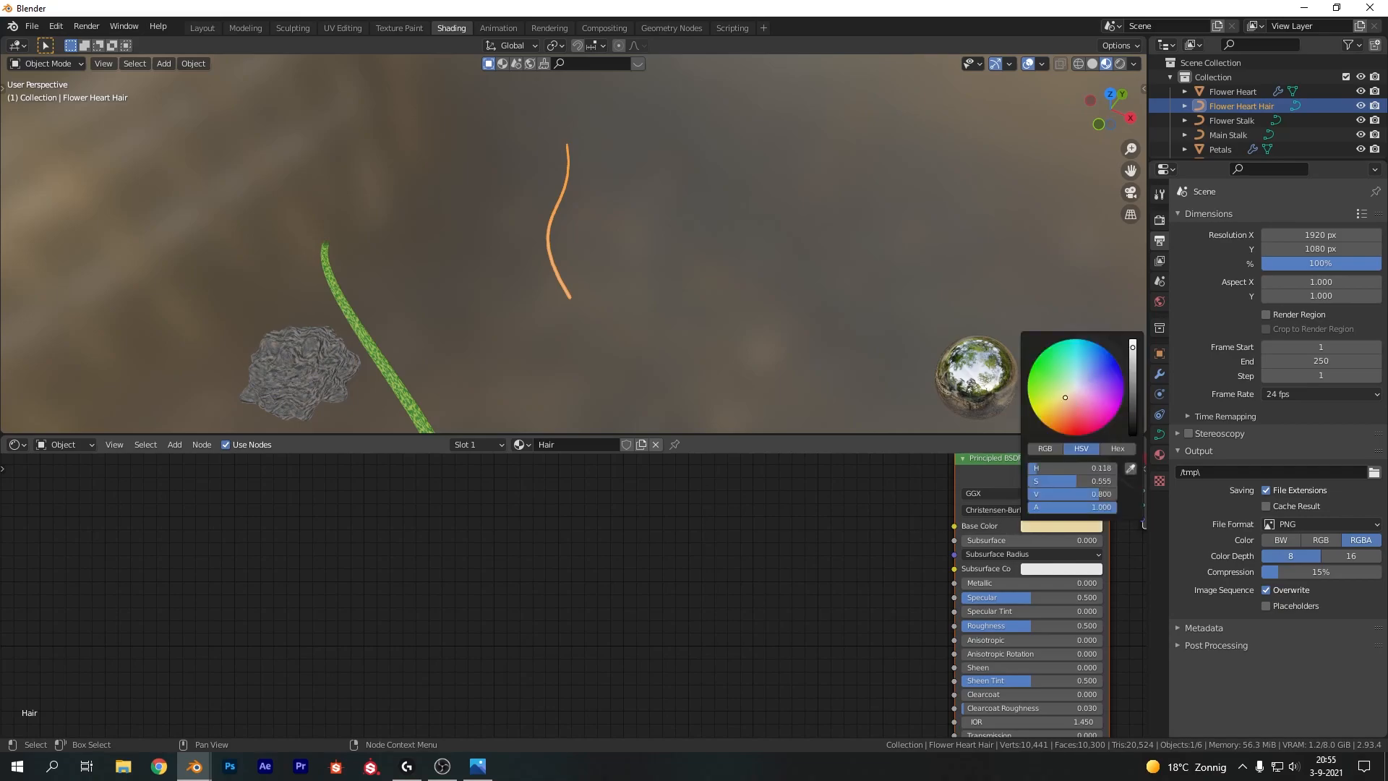
drag(1065, 399, 1069, 392)
click(606, 221)
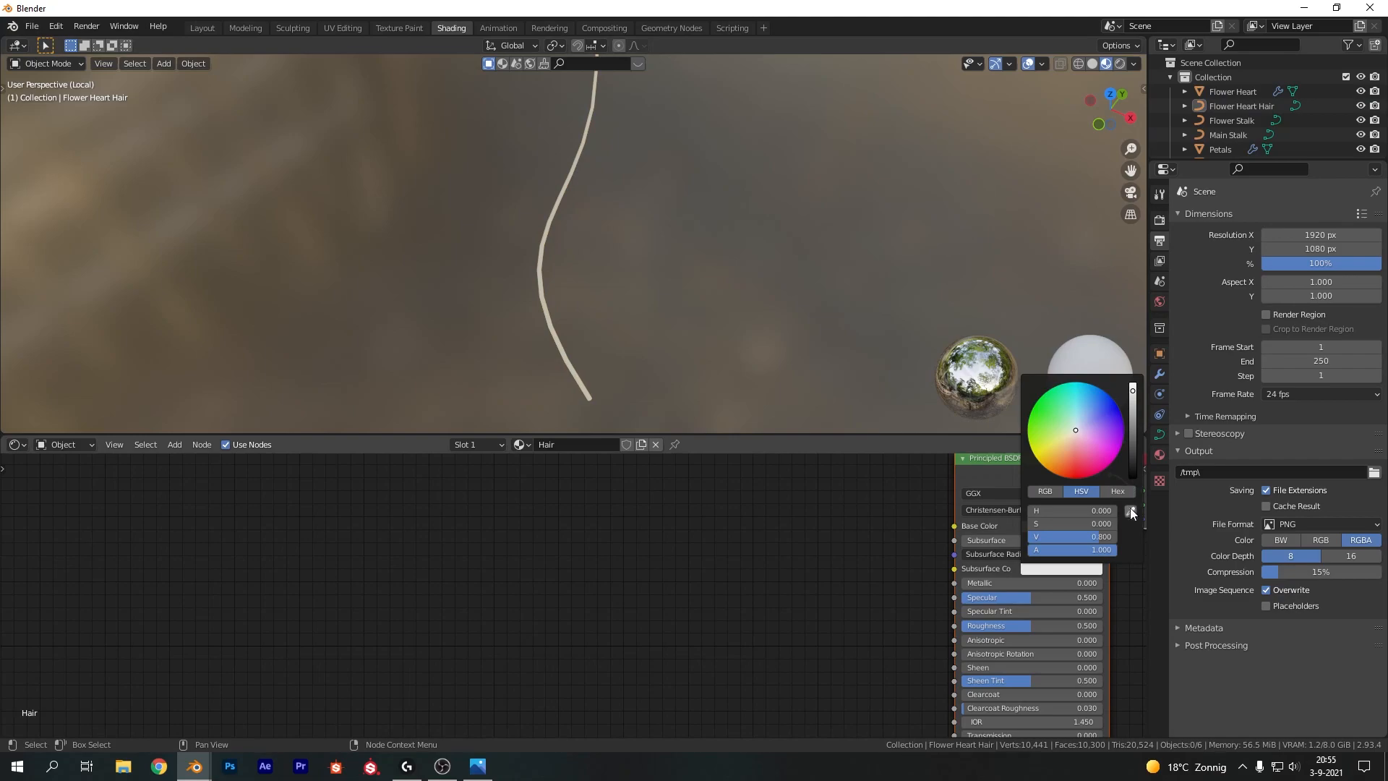
click(1130, 508)
click(1065, 528)
Set the Hair material's Subsurface to 0.2
drag(988, 541, 1000, 541)
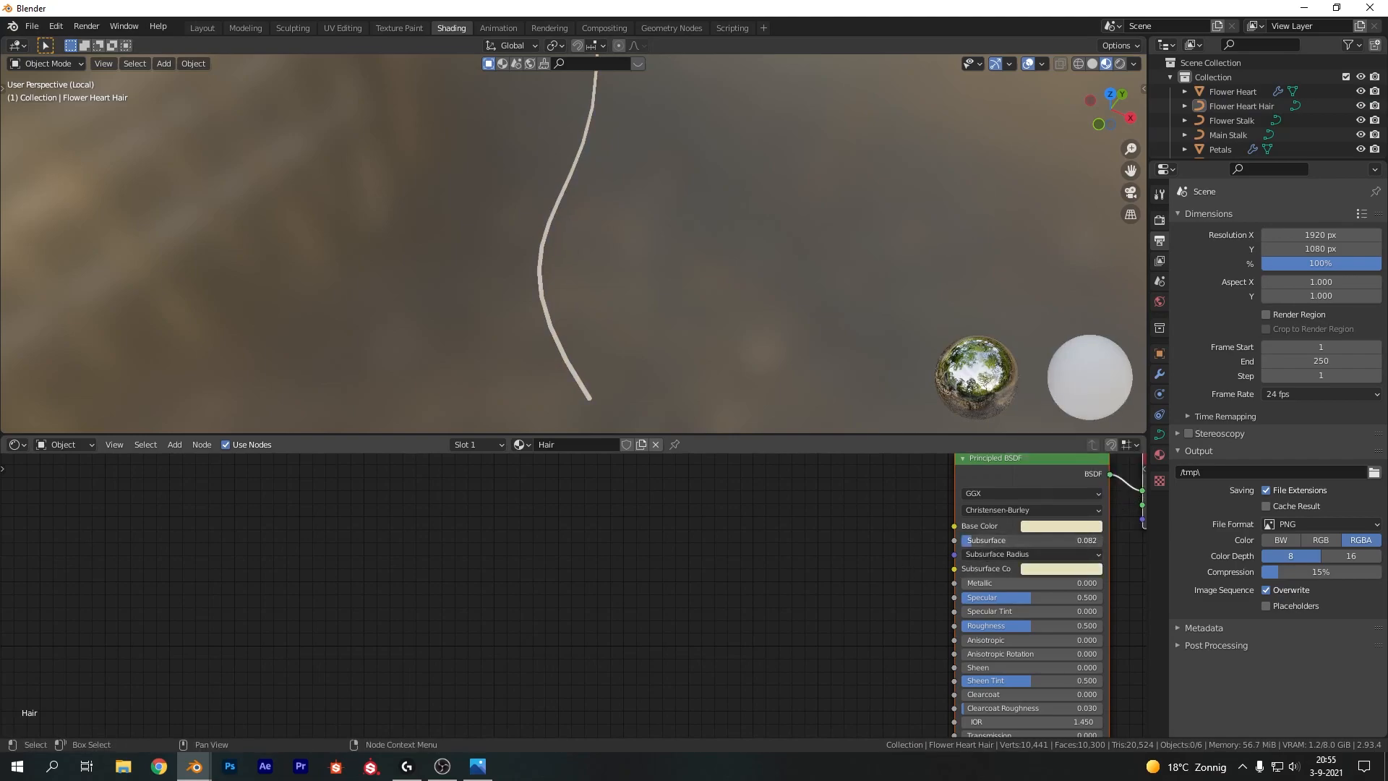
click(993, 541)
text(0.2)
key(Return)
scroll(968, 644, down, 1)
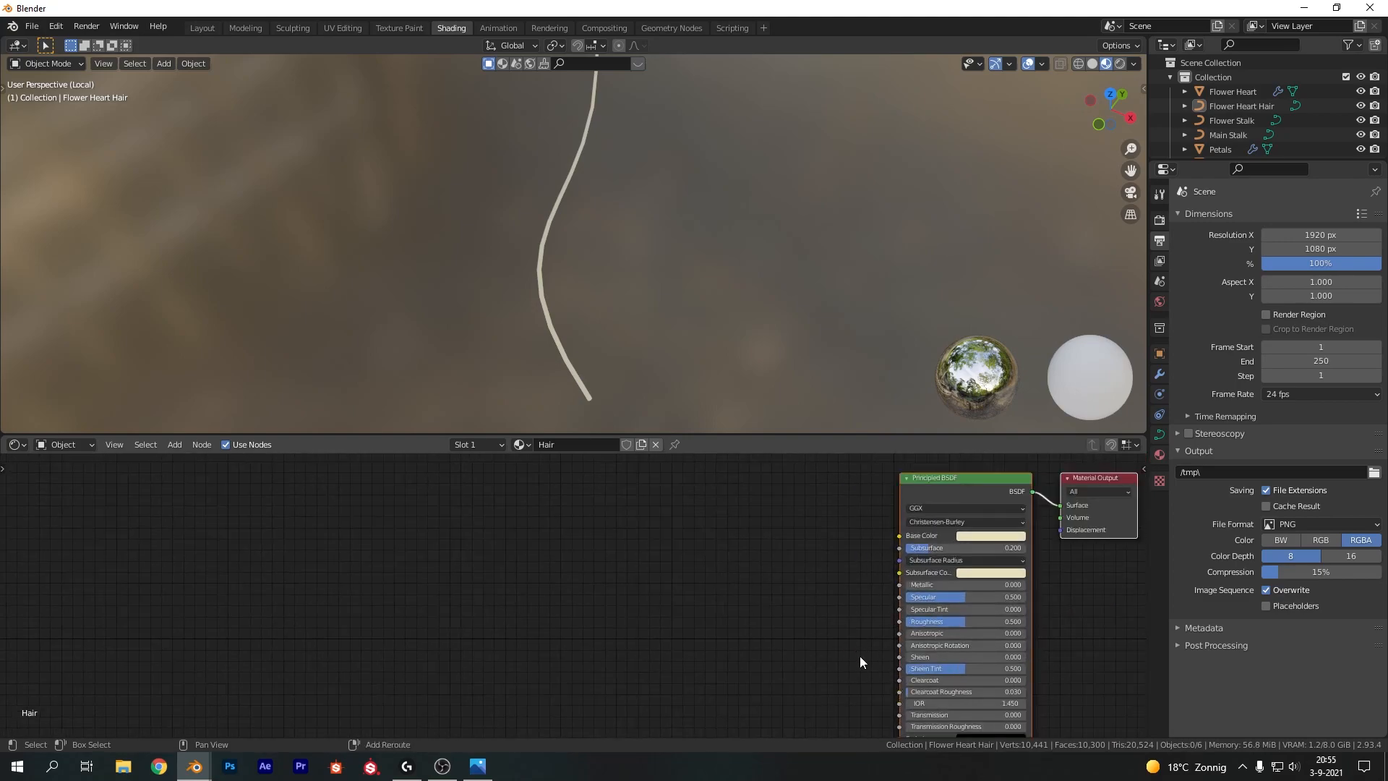
Select a single petal, isolate it in local view, and create a new material for it named Petal
click(957, 714)
key(Return)
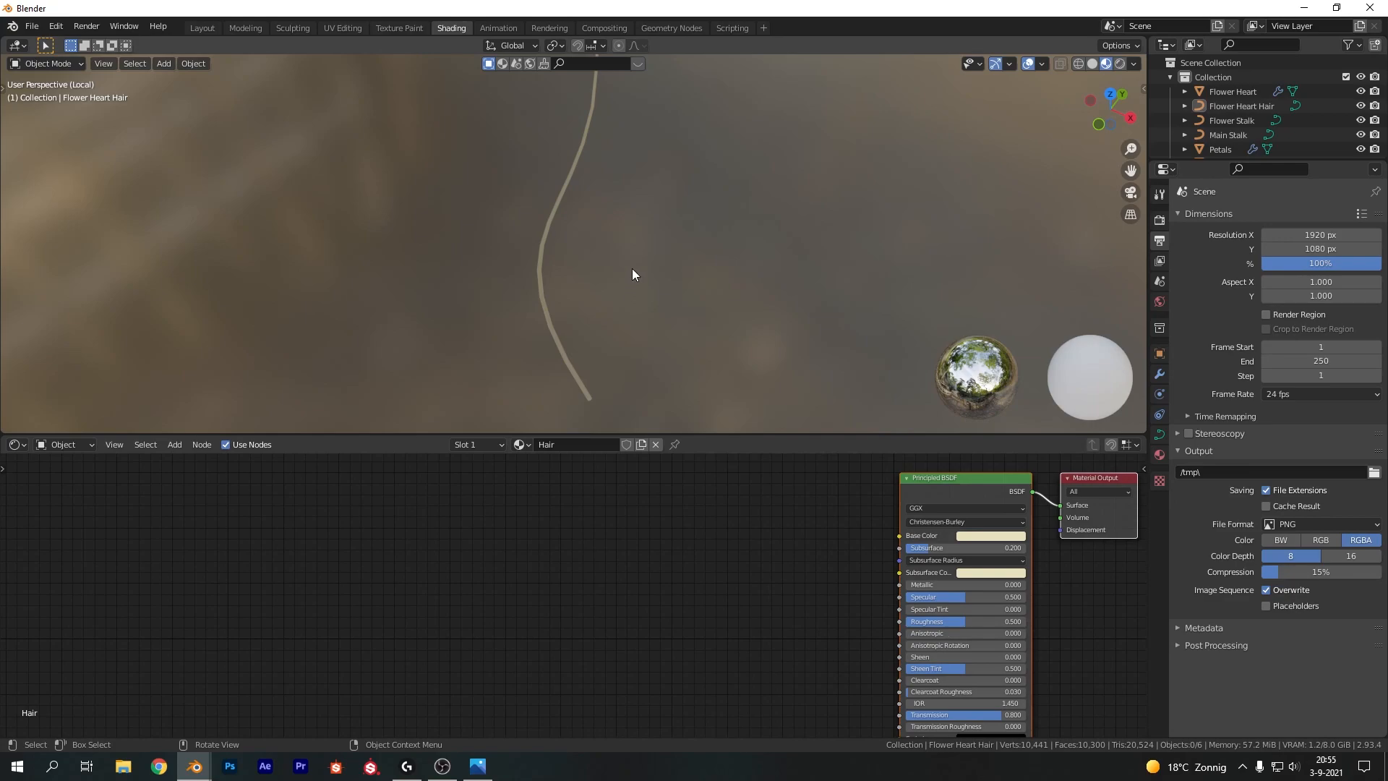
scroll(632, 263, down, 2)
scroll(496, 279, down, 4)
key(KP_Divide)
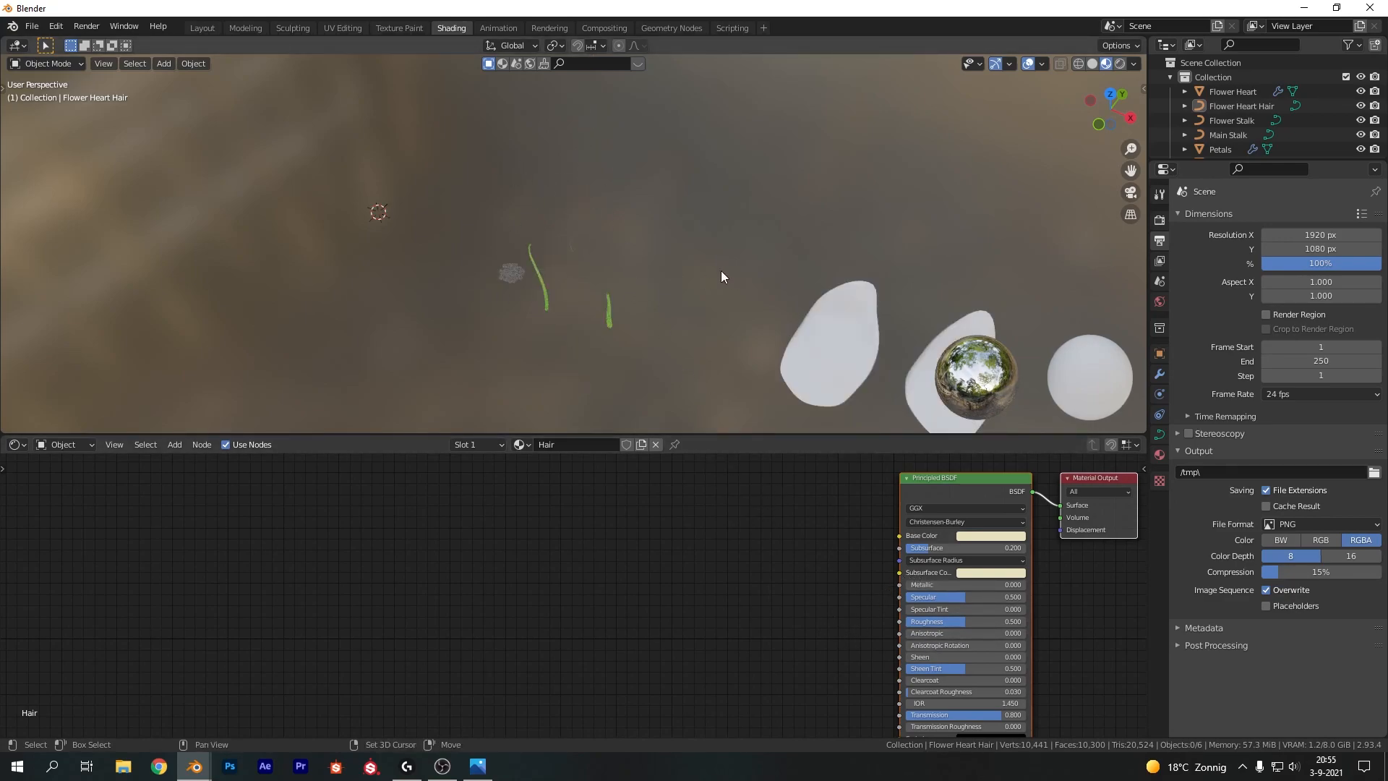
click(765, 256)
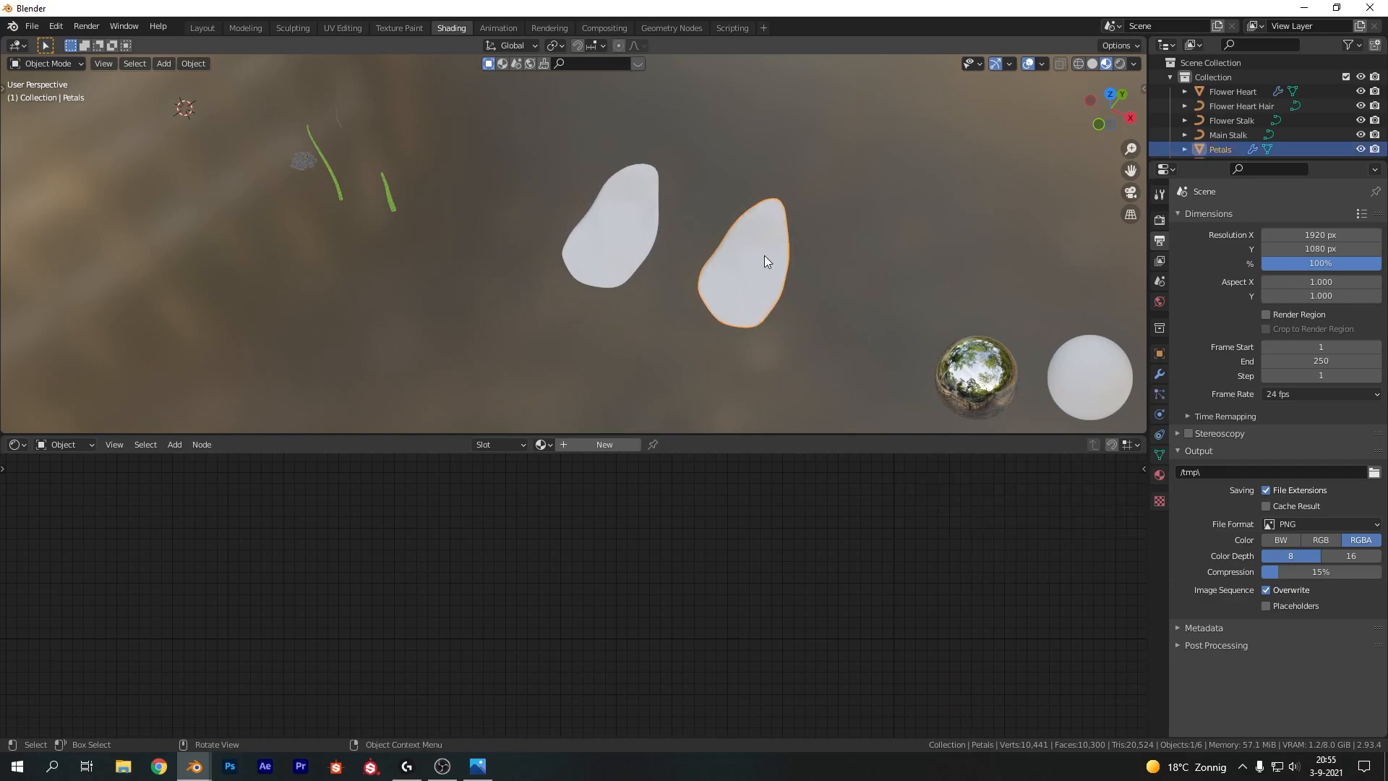
click(590, 235)
key(KP_Divide)
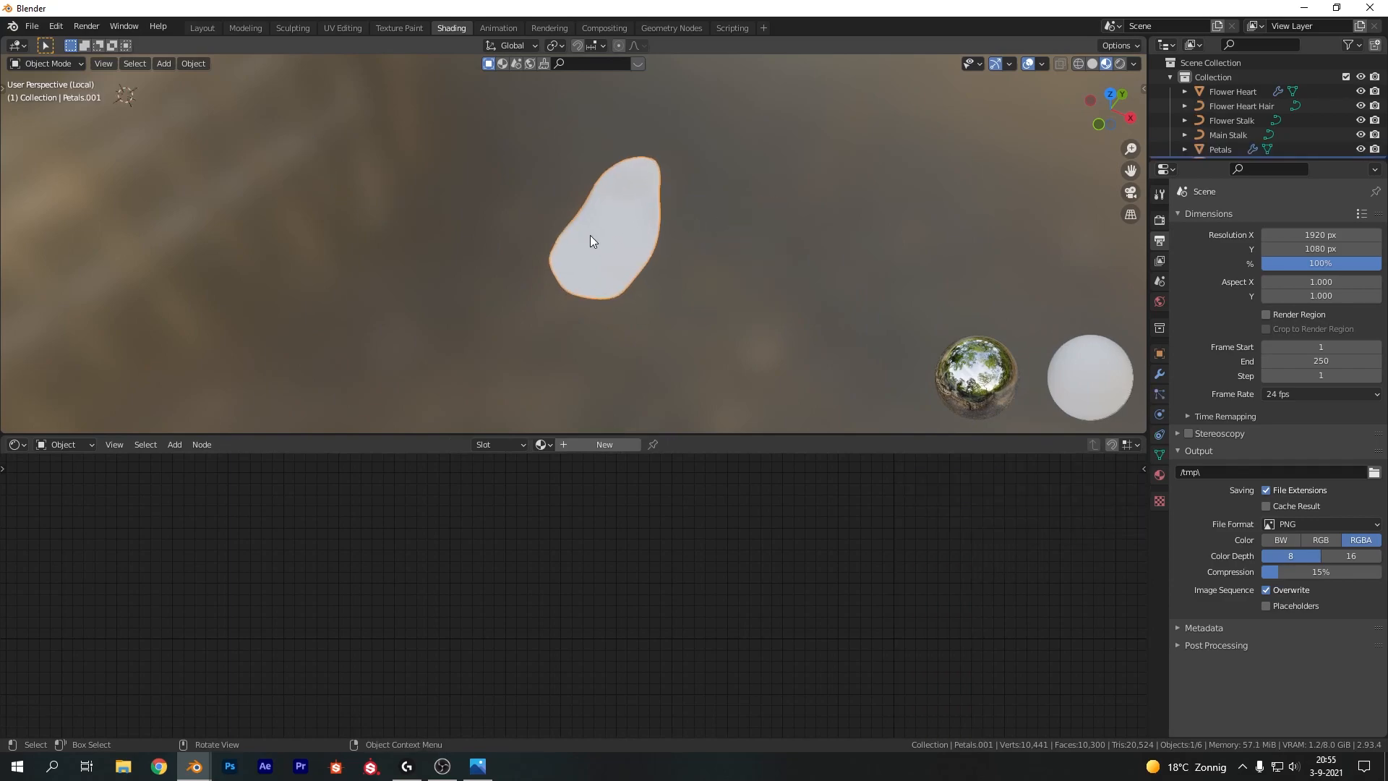
click(579, 445)
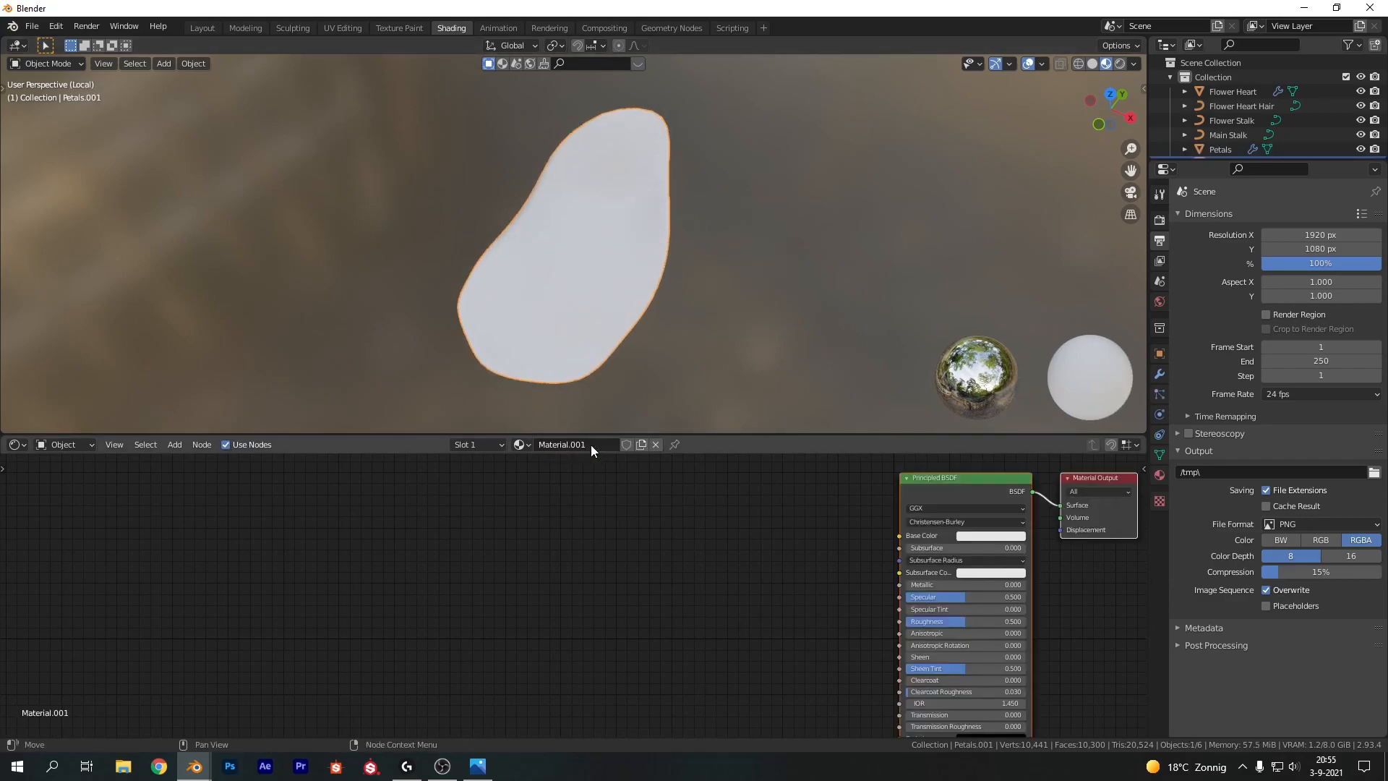
click(592, 445)
text(Petal)
key(Return)
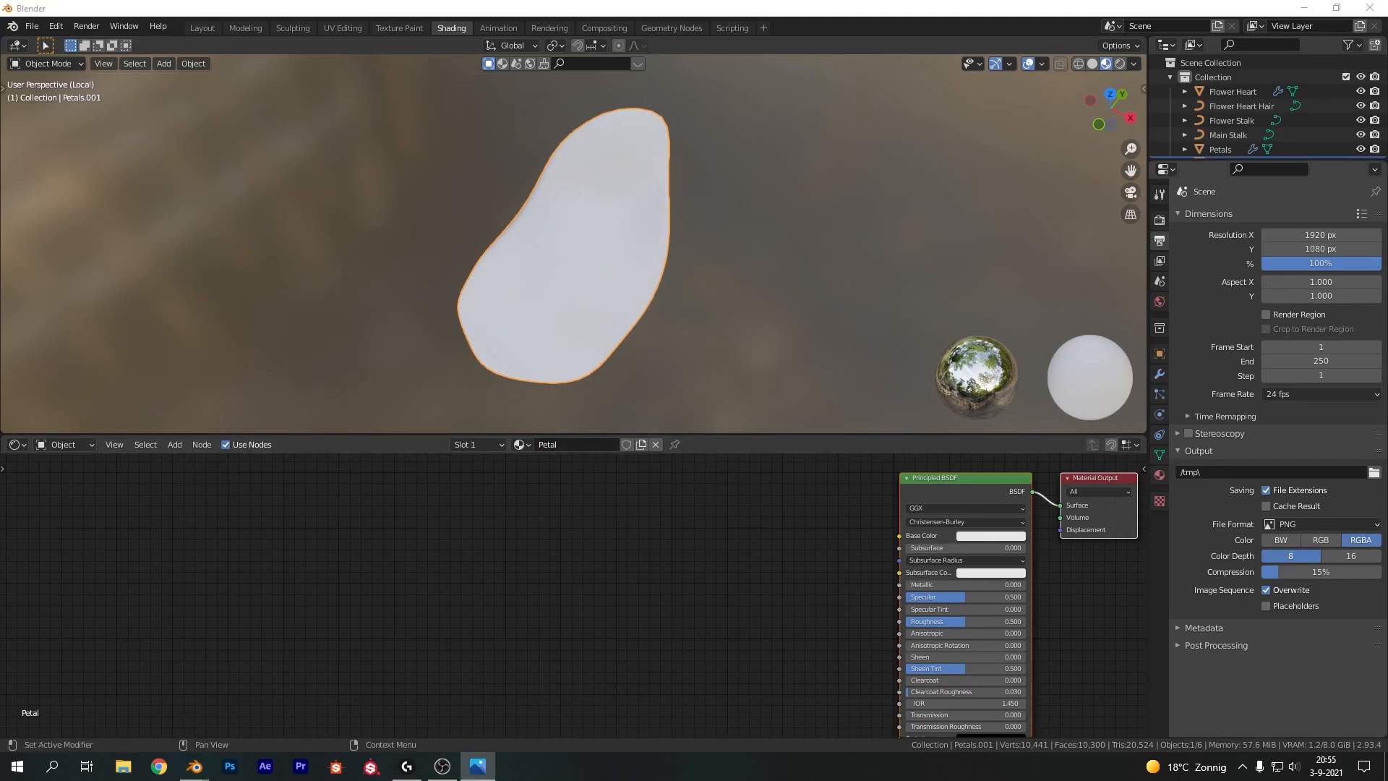
Add two Noise Texture nodes, feeding the first one's Fac into the second one's Vector input
middle_drag(676, 591, 538, 577)
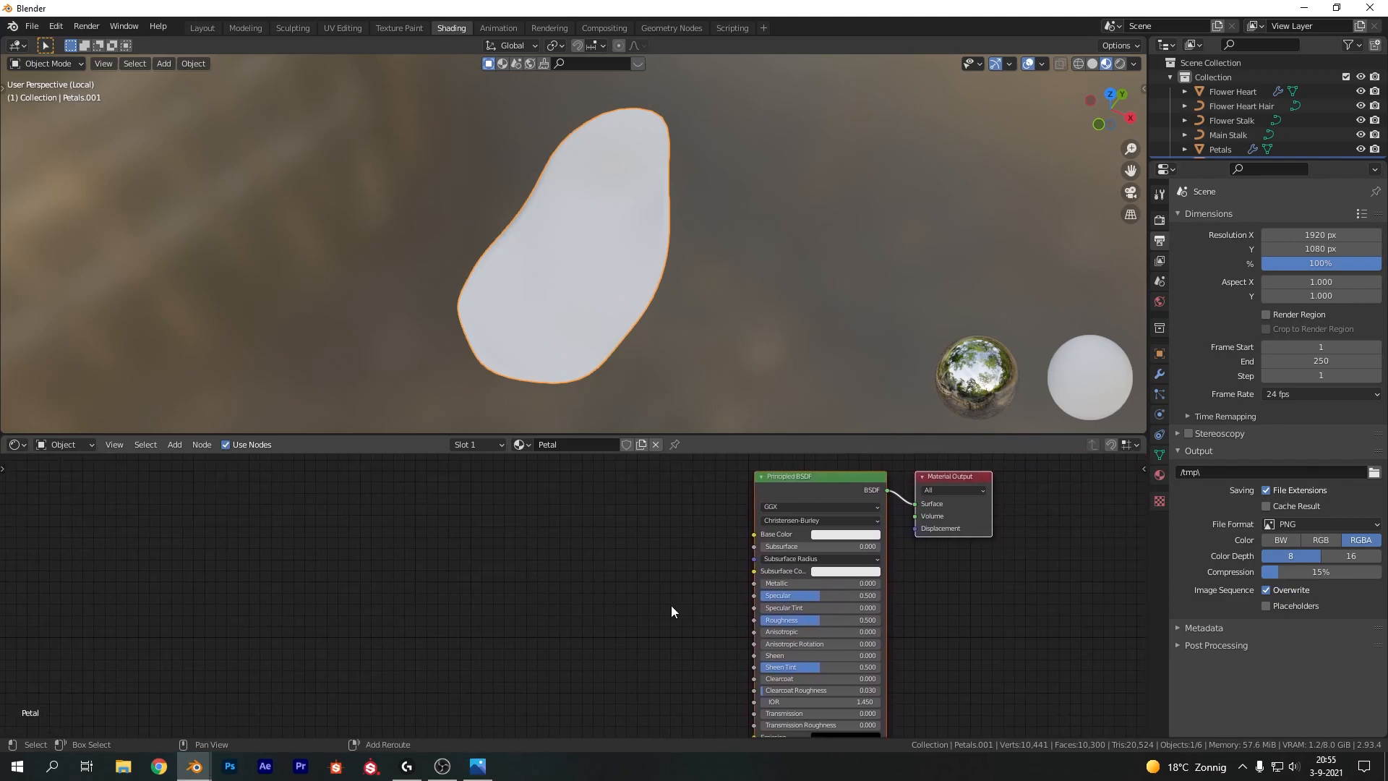
key(shift+a)
click(586, 568)
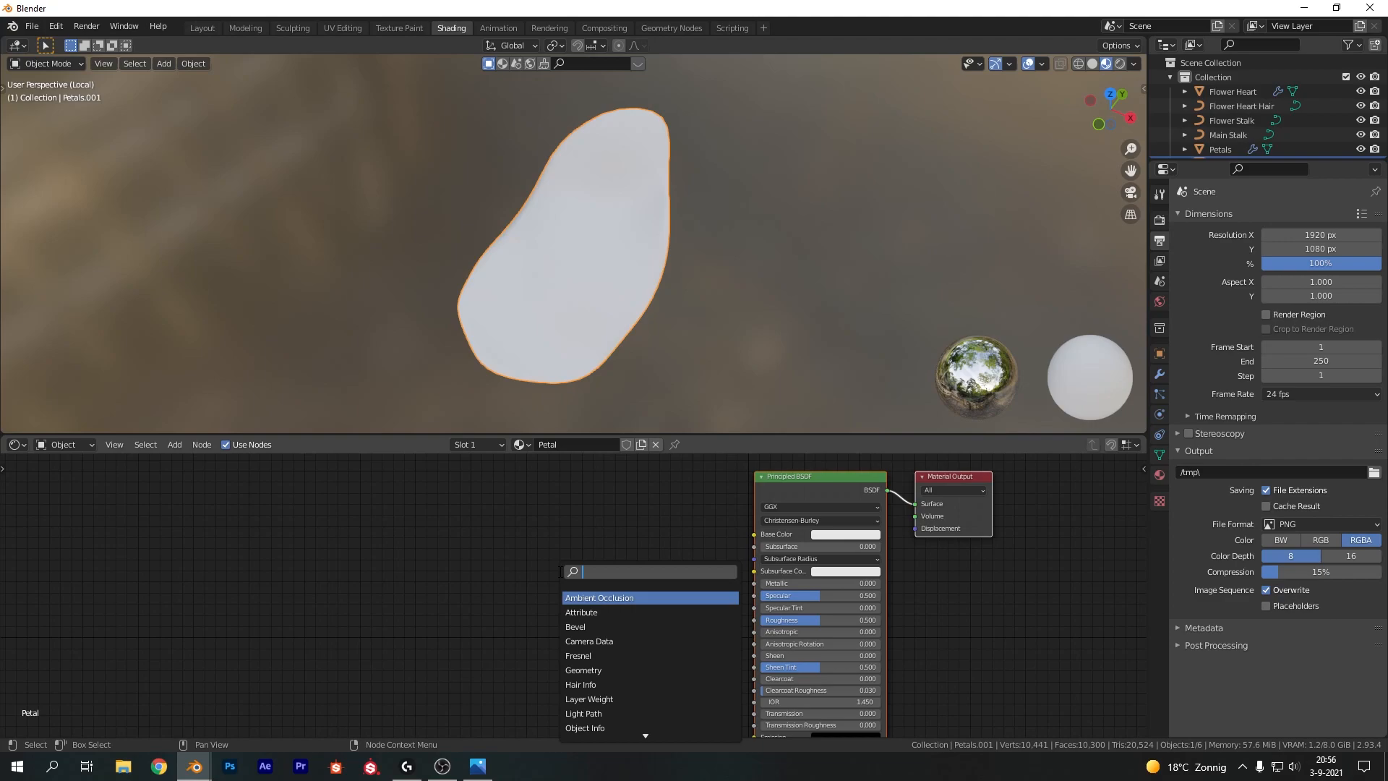
text(noise)
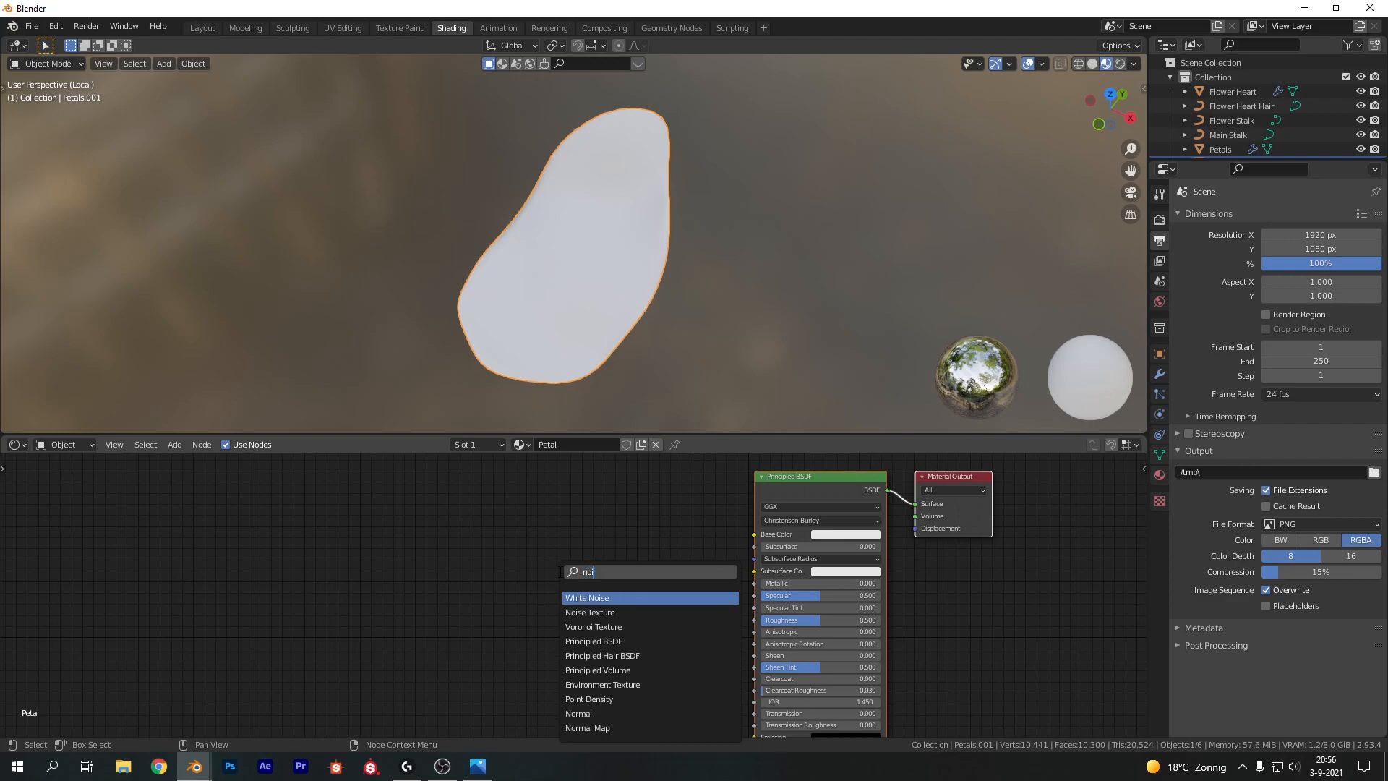
key(Return)
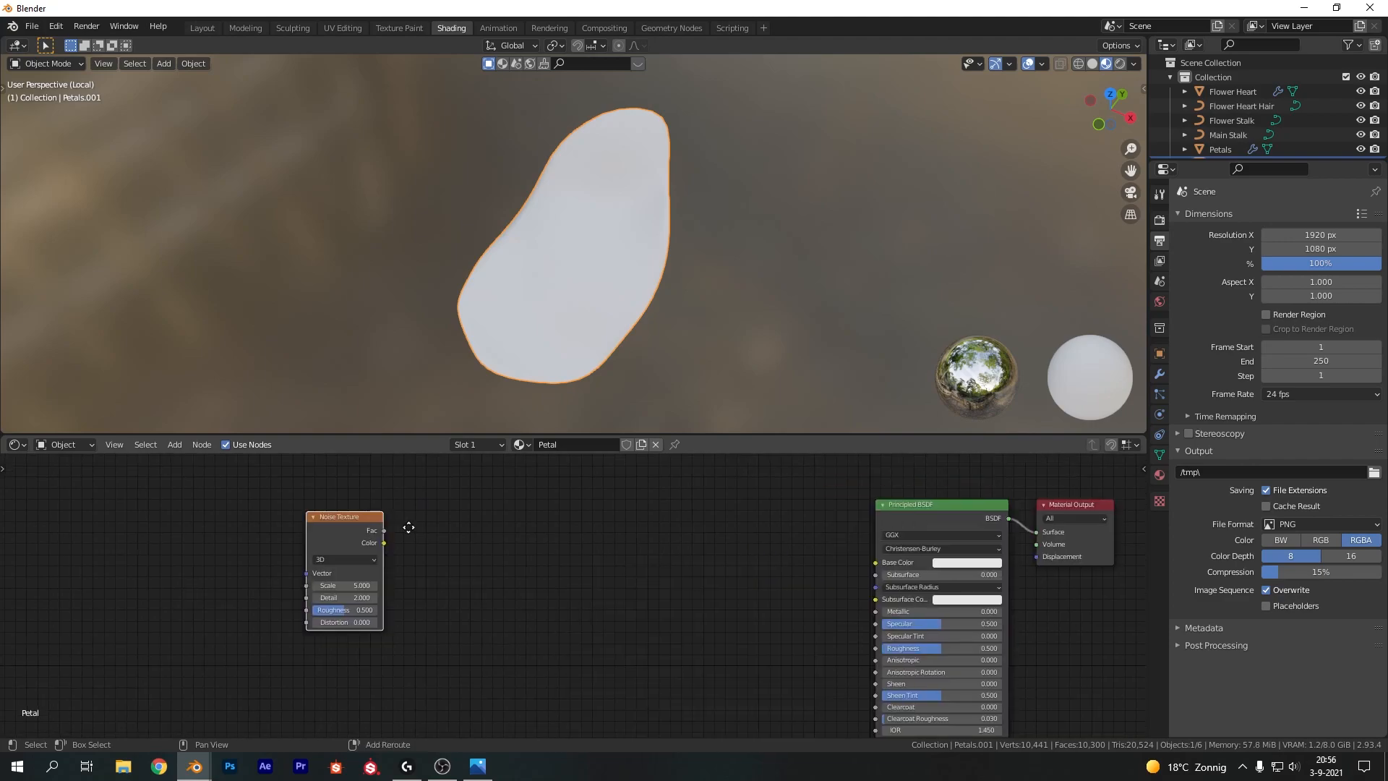
key(shift+d)
click(557, 520)
drag(346, 517, 453, 564)
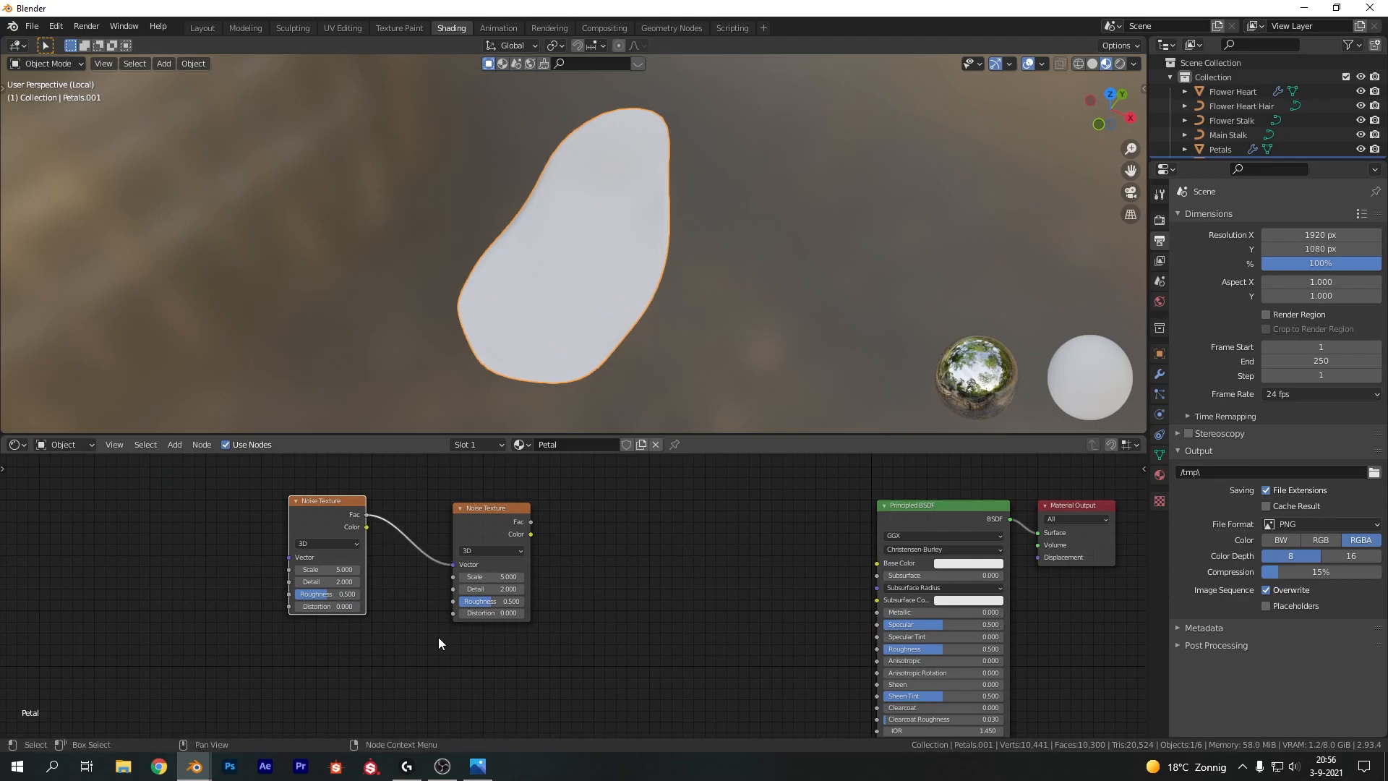
Switch the first Noise Texture to 4D and set the second Noise Texture's Scale to 5.4
click(329, 543)
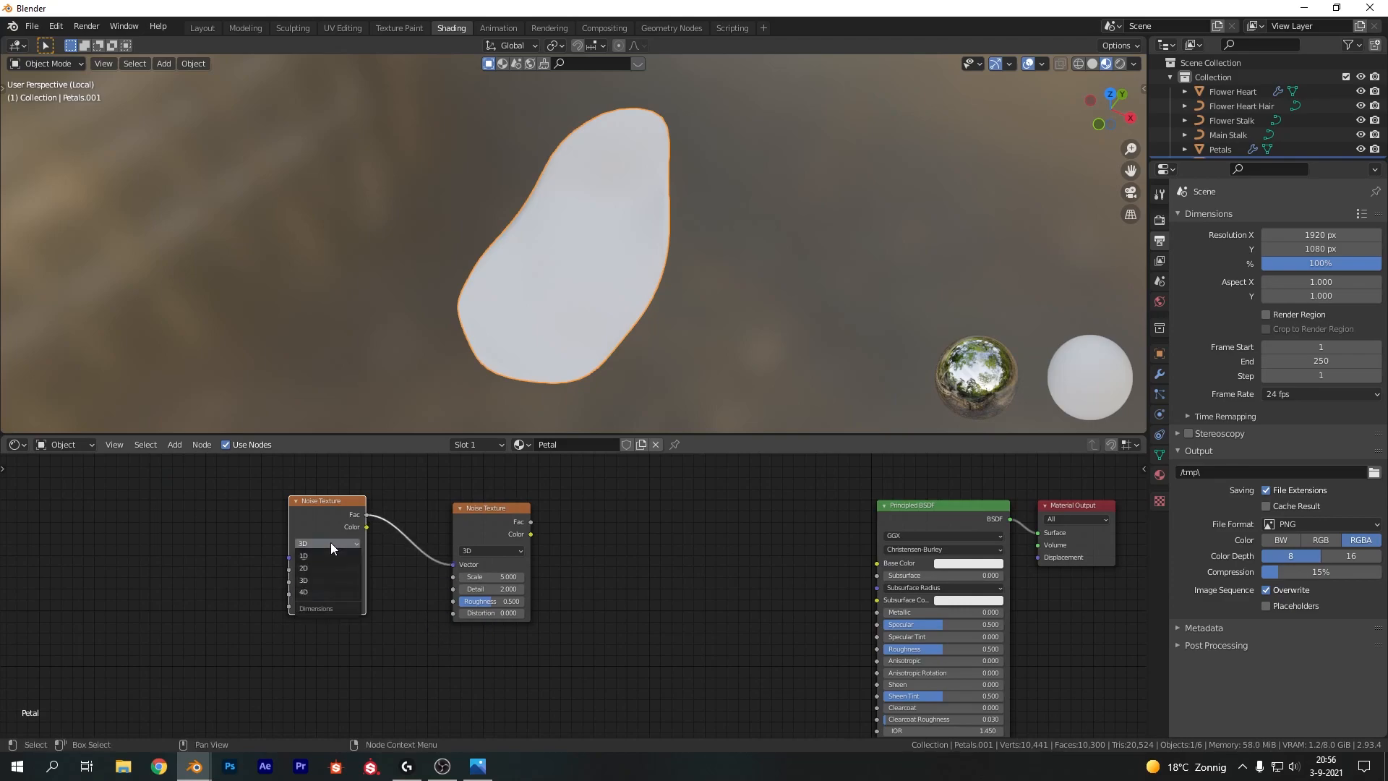
click(328, 591)
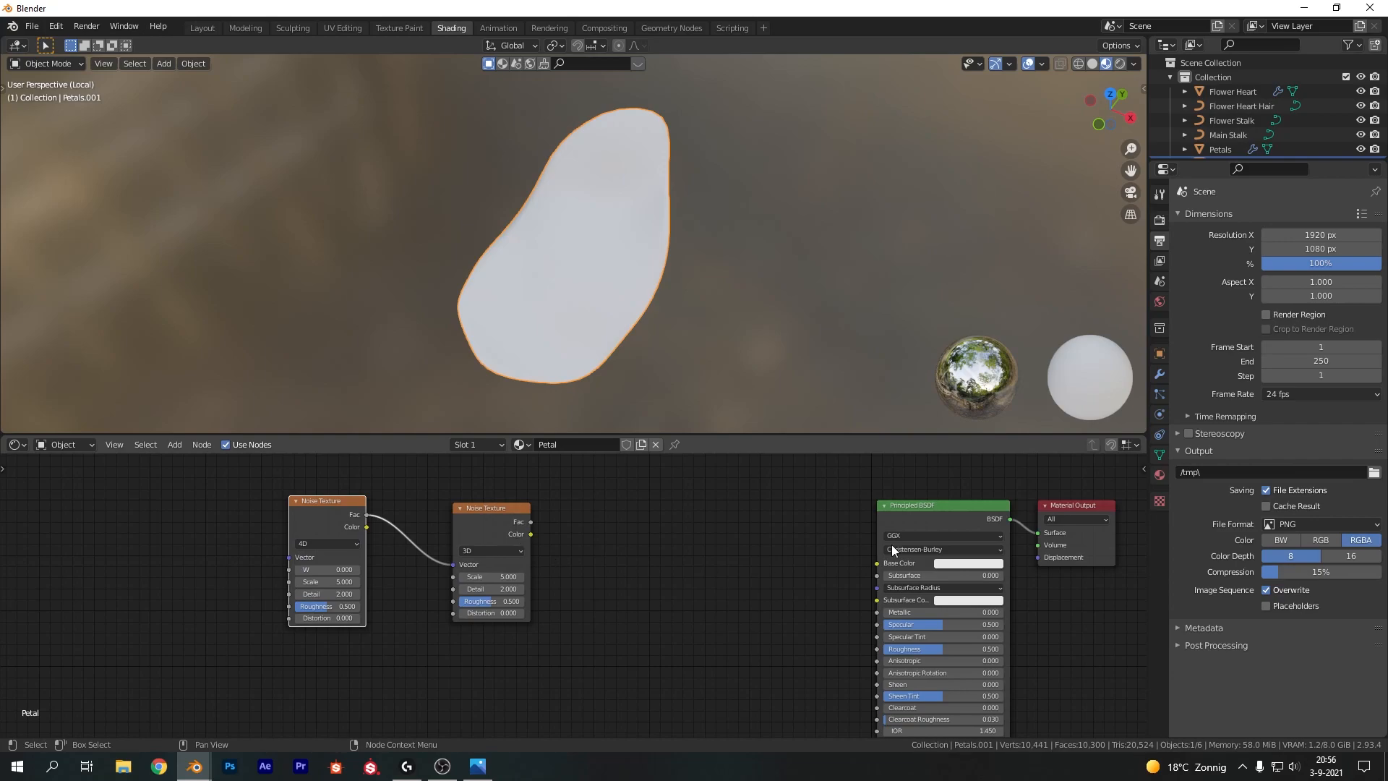
middle_drag(611, 577, 671, 589)
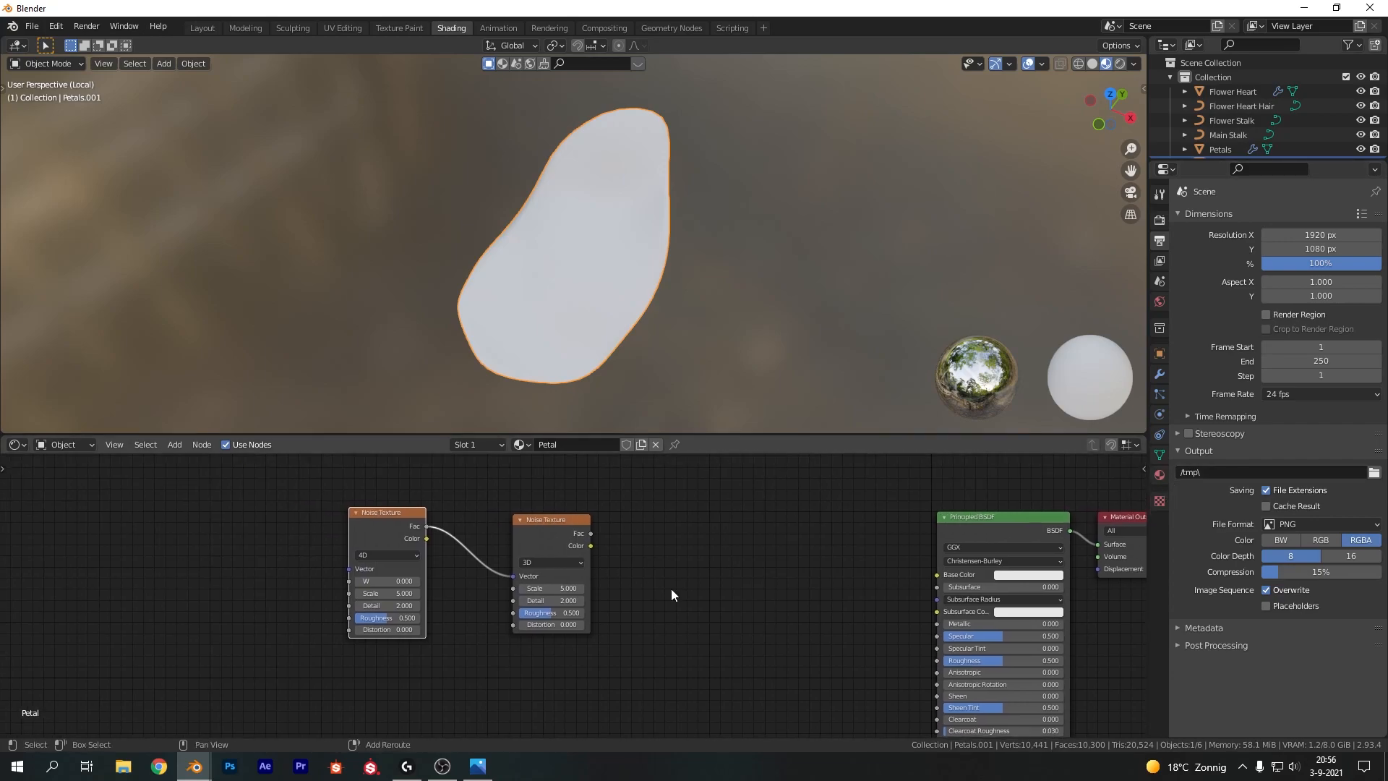
click(553, 590)
text(5.4)
key(Return)
Connect the second Noise Texture's Fac output to the Principled BSDF Base Color
scroll(631, 578, up, 1)
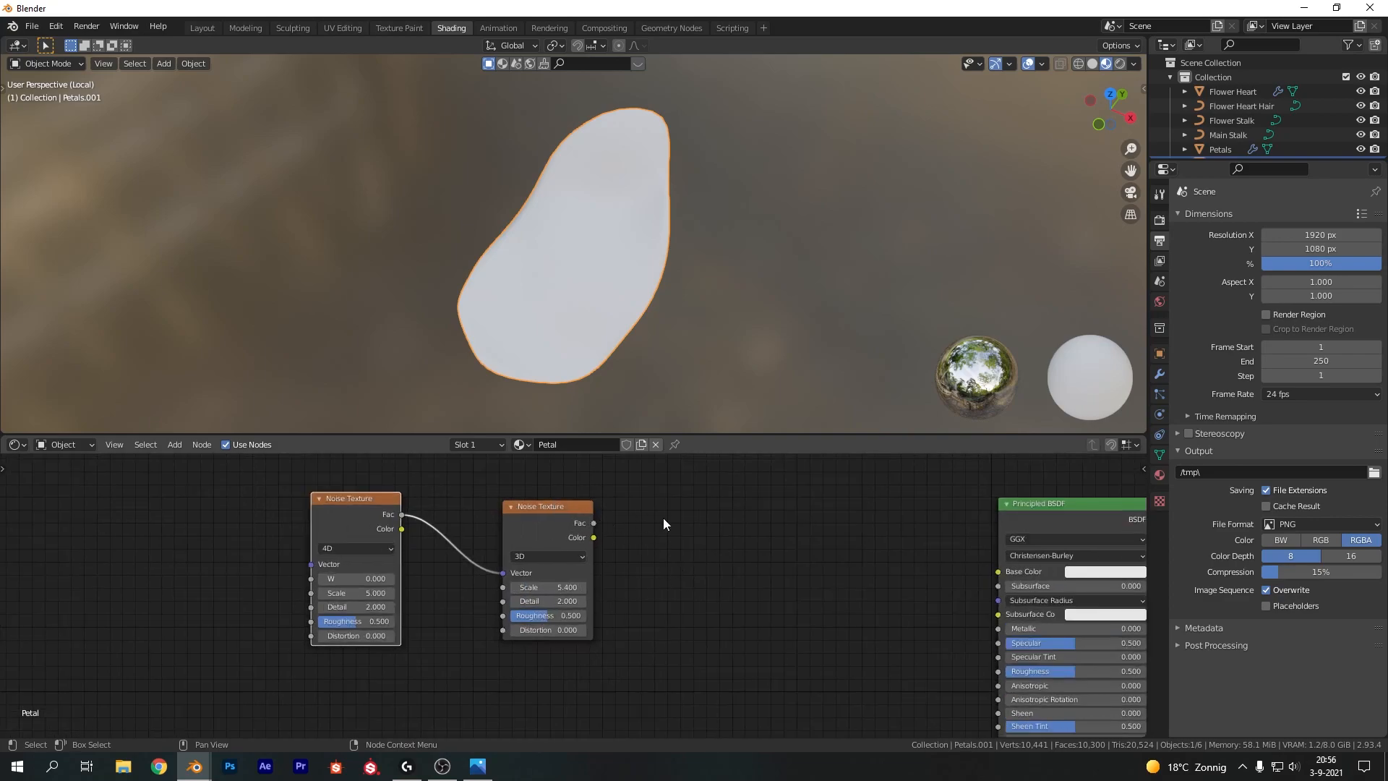
middle_drag(663, 523, 602, 523)
drag(532, 523, 938, 573)
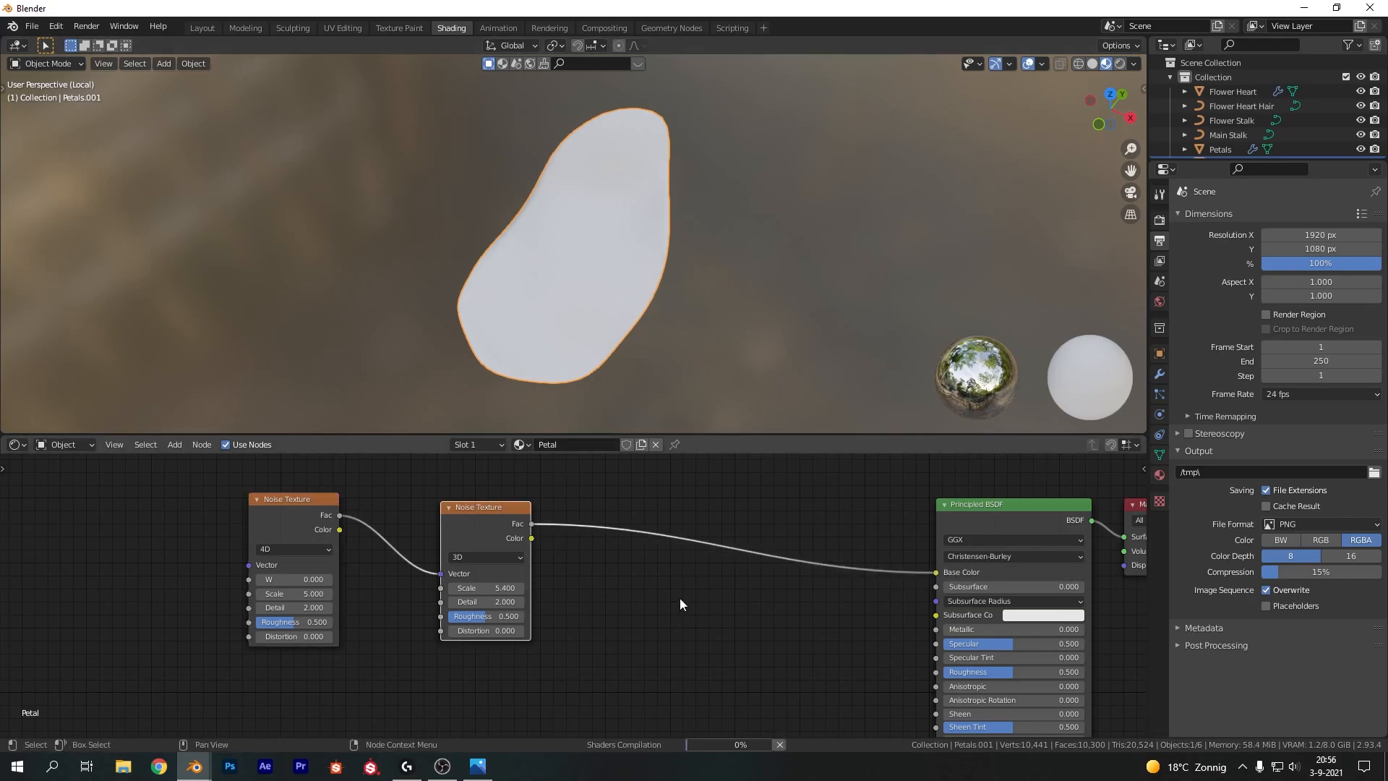
Set Detail to 16 on both Noise Texture nodes
middle_drag(532, 591, 619, 563)
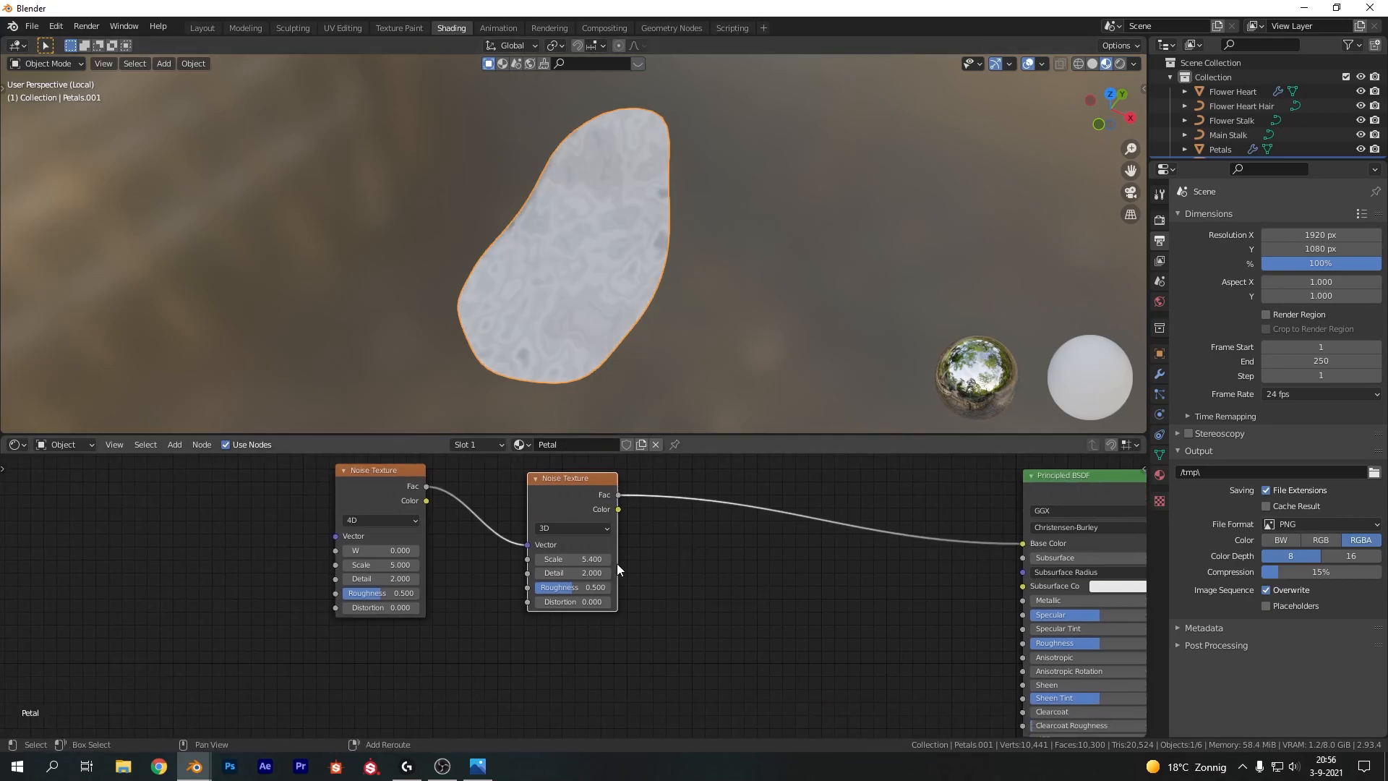
click(584, 572)
text(16)
key(Return)
click(373, 579)
text(16)
key(Return)
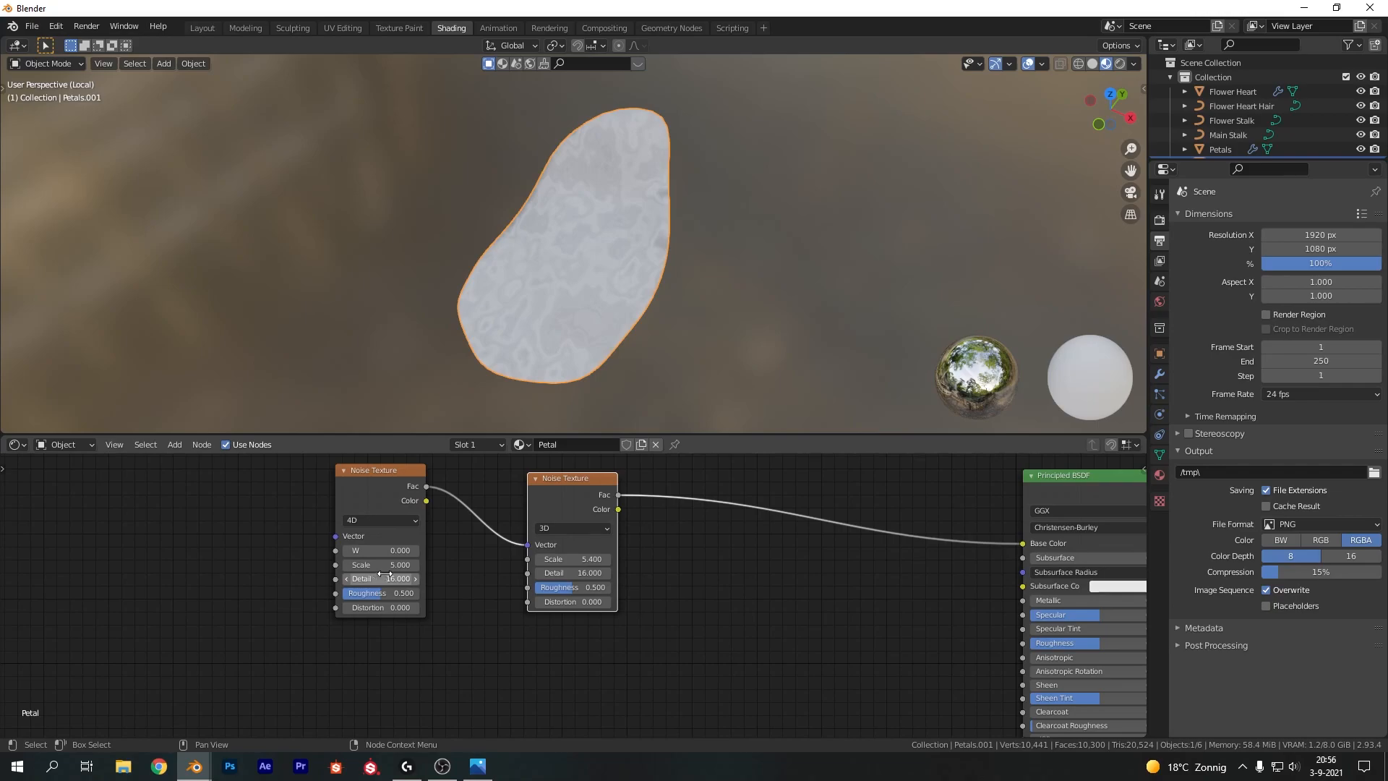
Set the first Noise Texture's Scale to 2 and reset the second one's Roughness to 0
click(392, 564)
text(2)
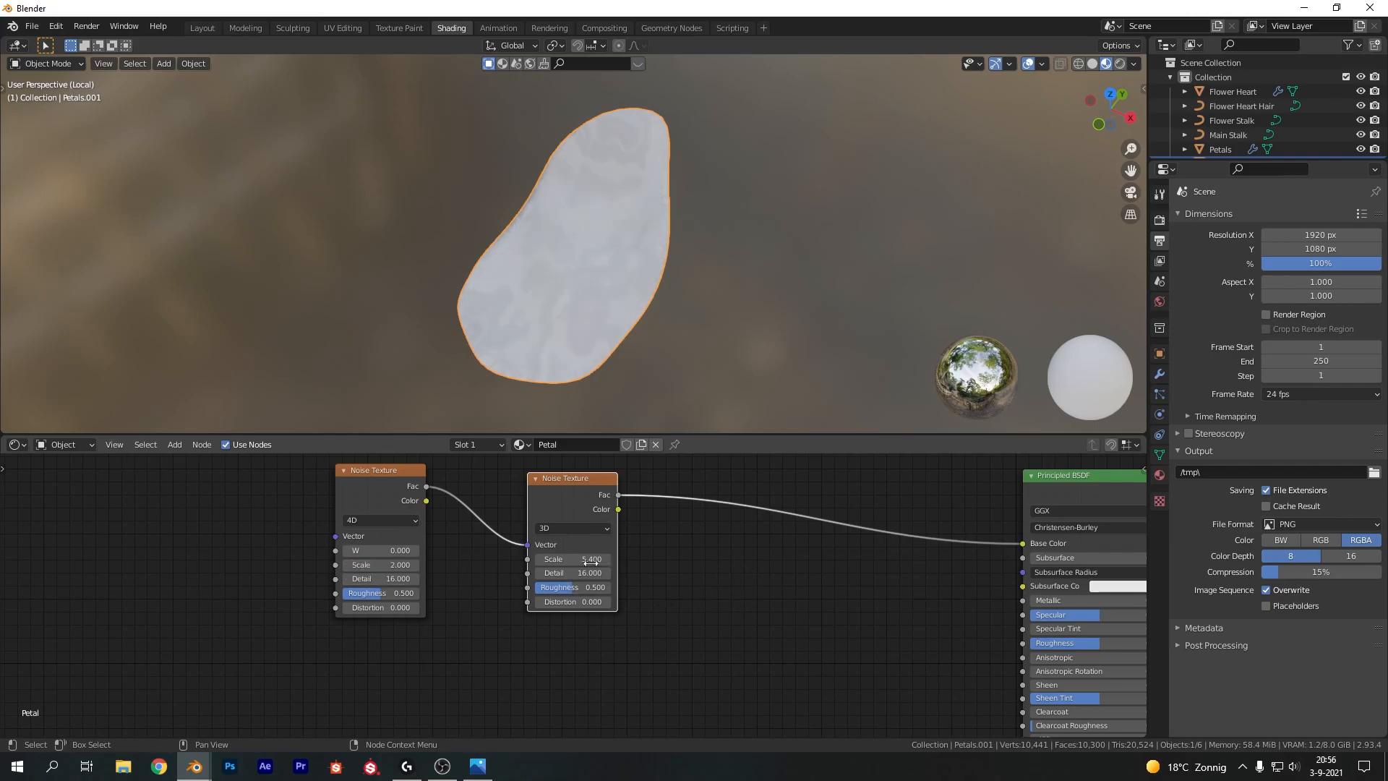
key(BackSpace)
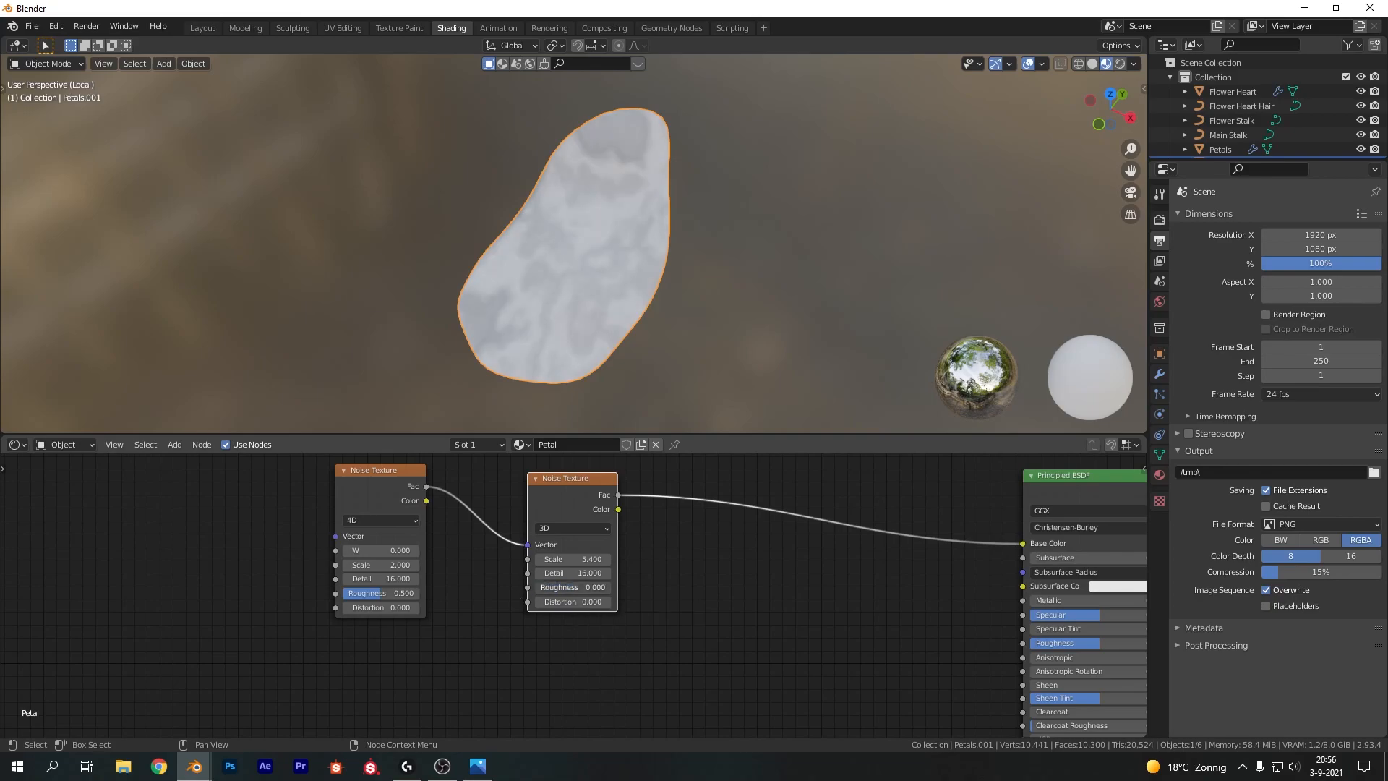
Insert a ColorRamp between the second Noise Texture and the Base Color, using Constant interpolation
middle_drag(605, 254, 674, 220)
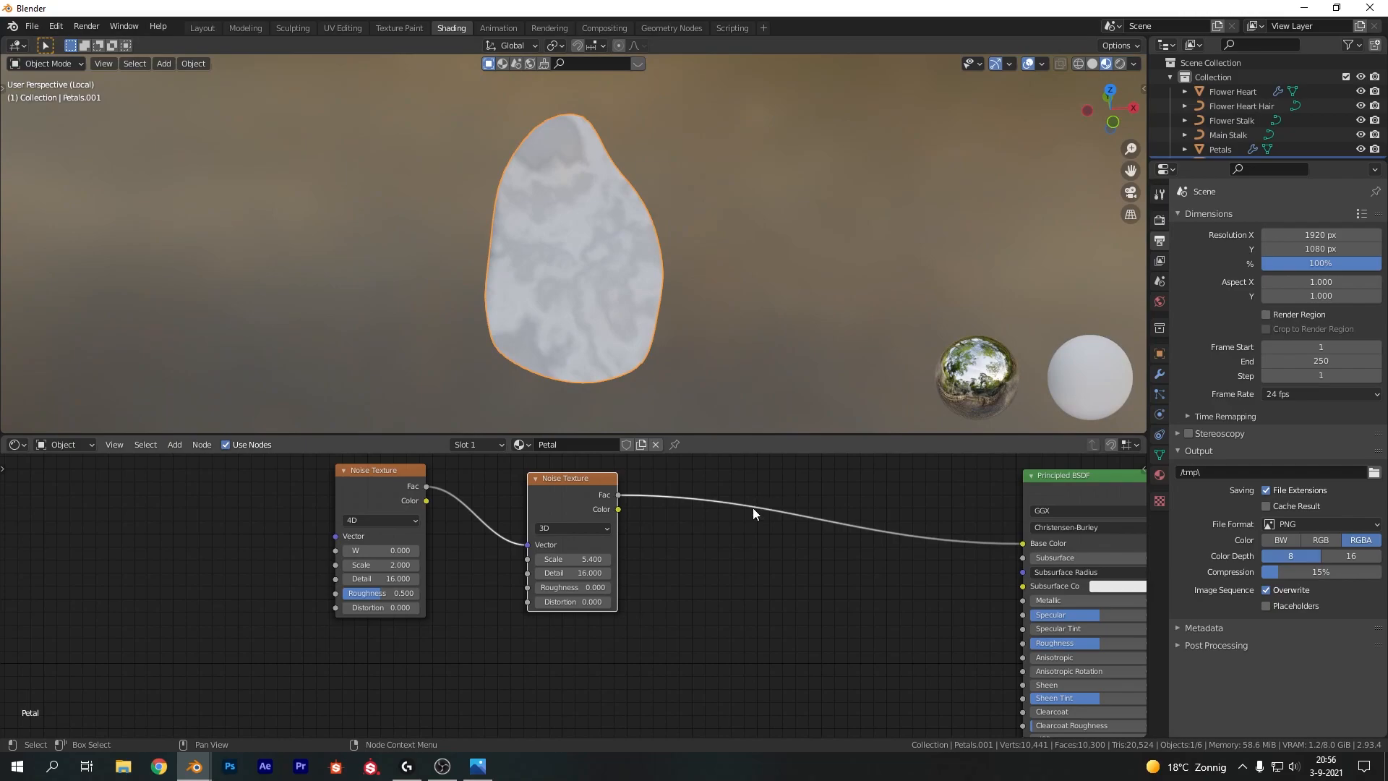
key(shift+a)
click(748, 587)
text(ramp)
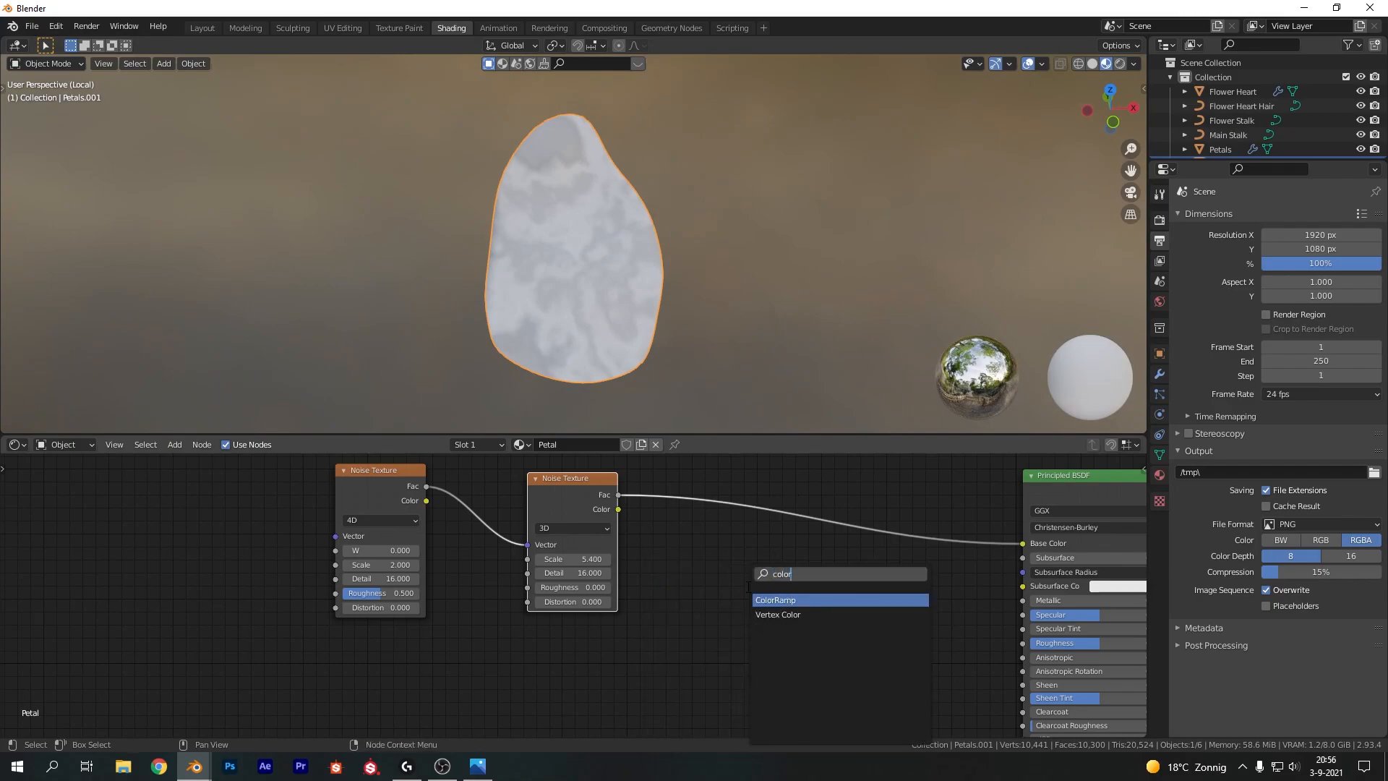
key(Return)
click(672, 458)
click(798, 515)
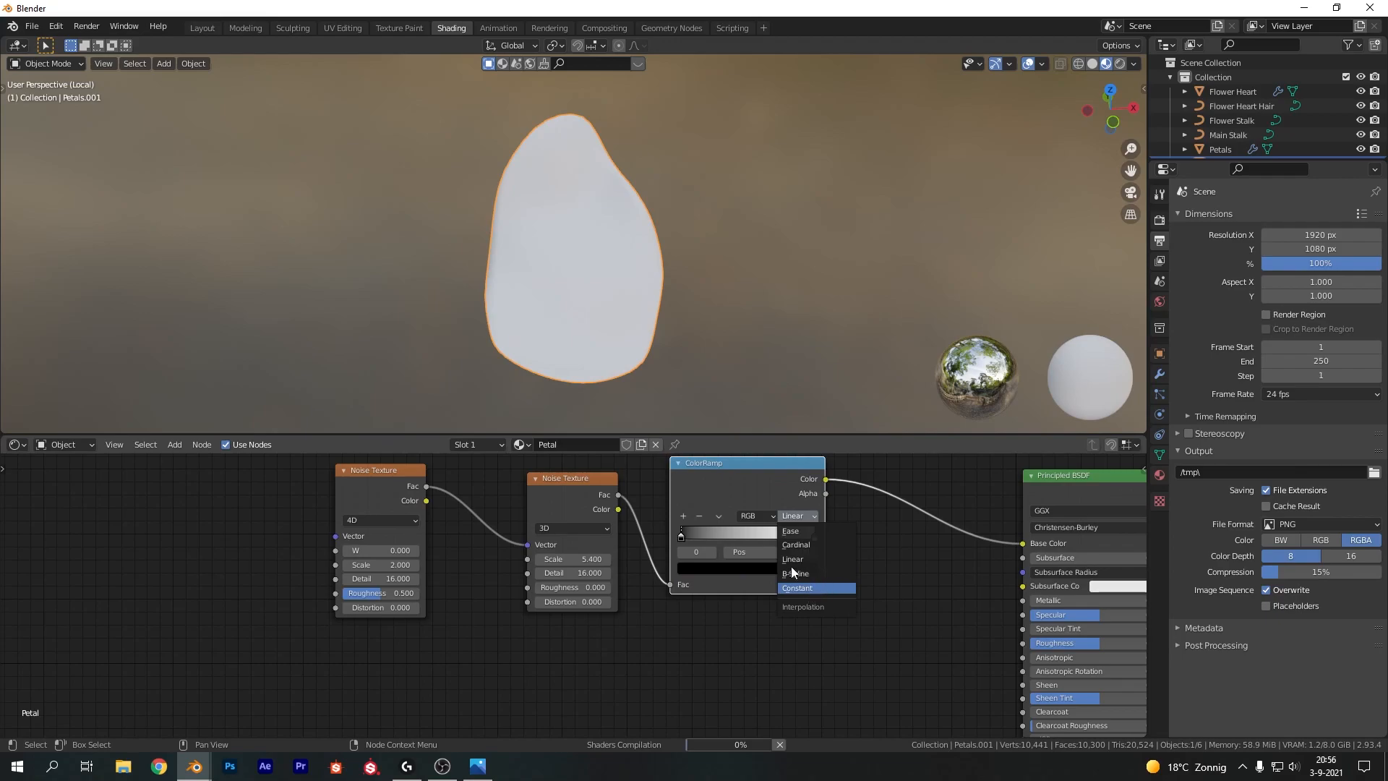
click(829, 587)
Move the ramp's second stop to about 0.468 and color it dark purple
click(815, 534)
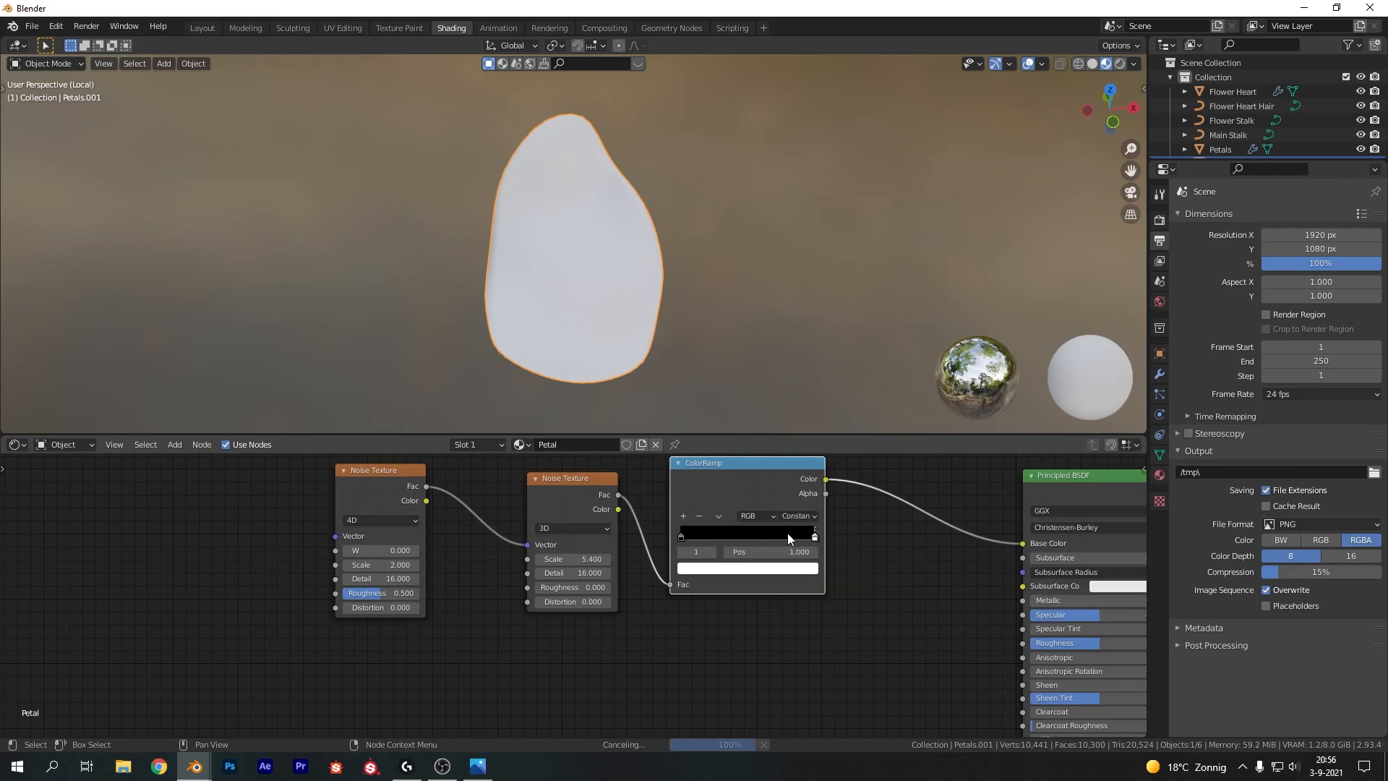
drag(815, 535, 744, 539)
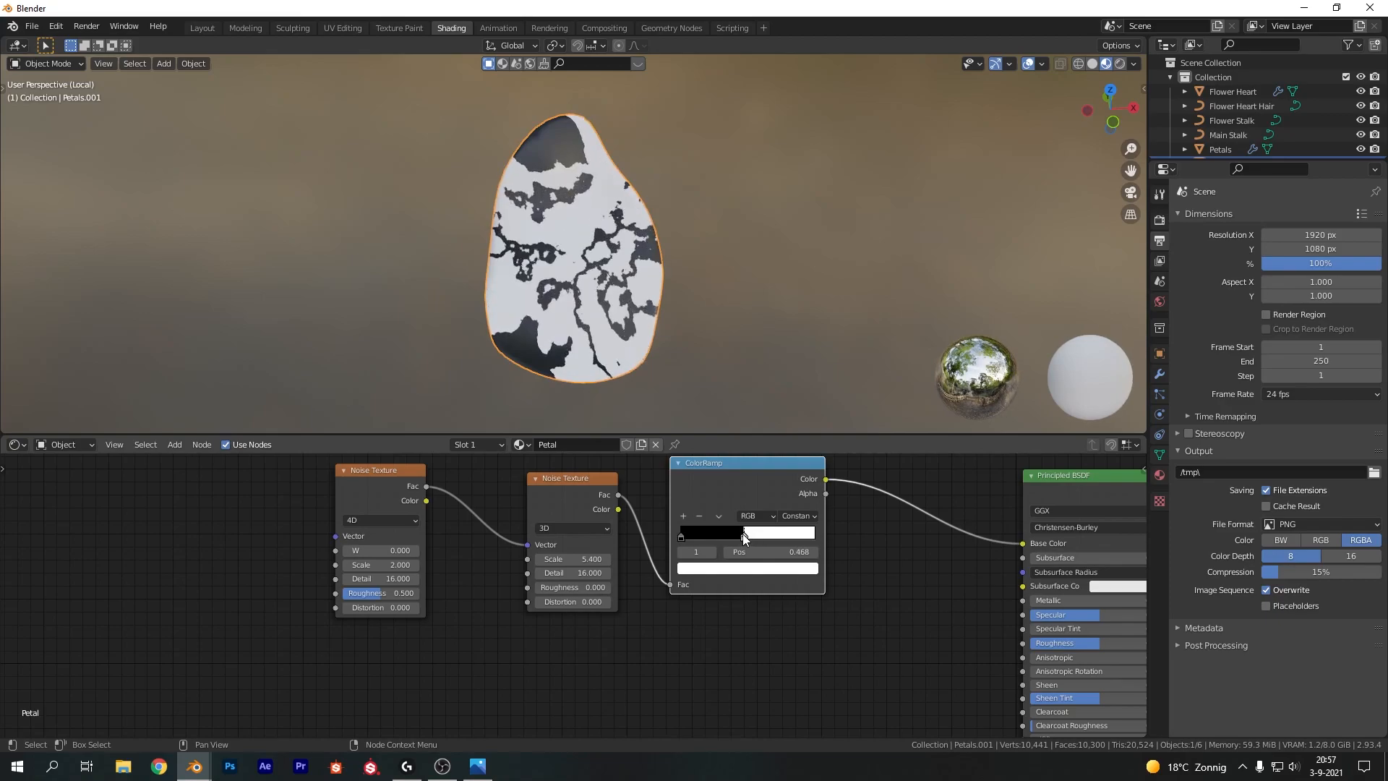
click(740, 571)
click(763, 431)
drag(789, 384, 789, 439)
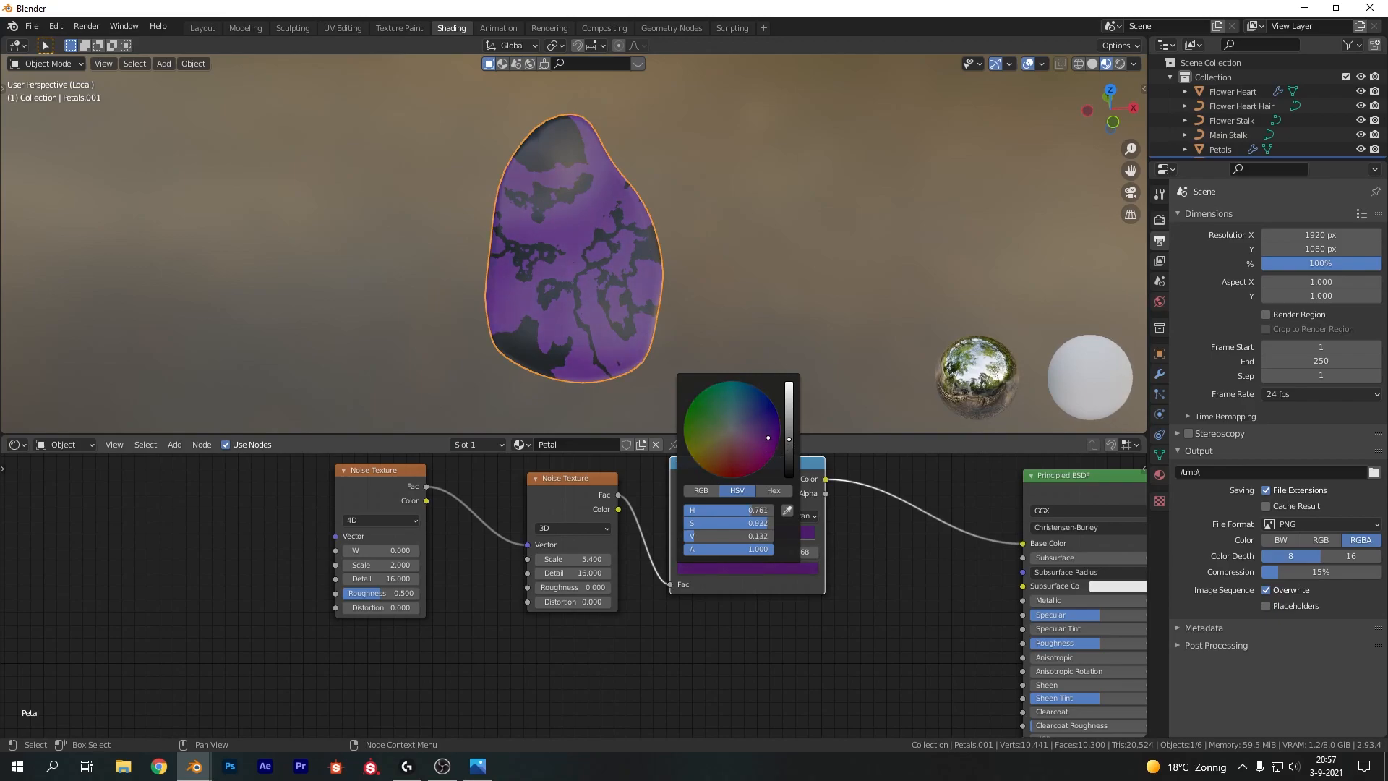
Color the ramp's first stop a light purple
click(682, 537)
click(752, 569)
click(787, 511)
click(775, 534)
click(773, 568)
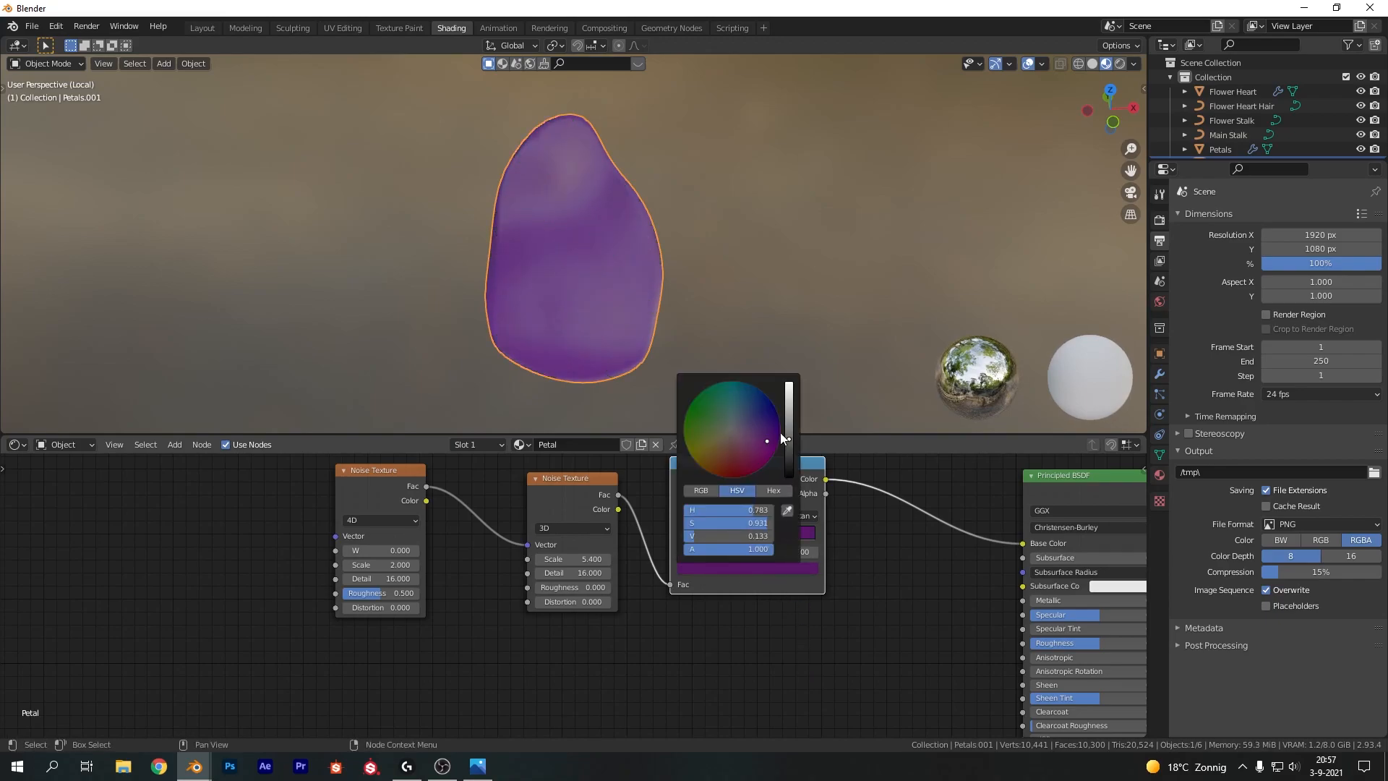
drag(790, 440, 789, 391)
click(744, 535)
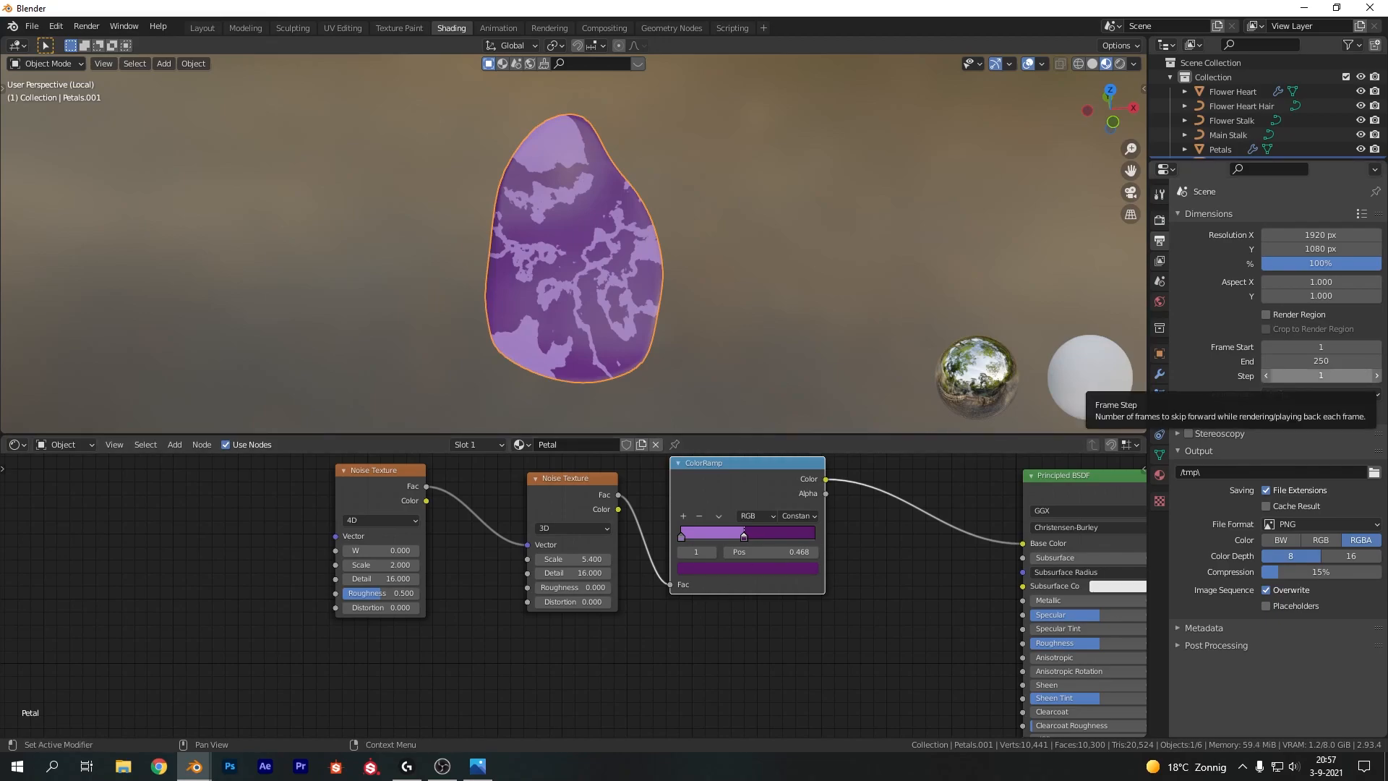
middle_drag(383, 565, 687, 626)
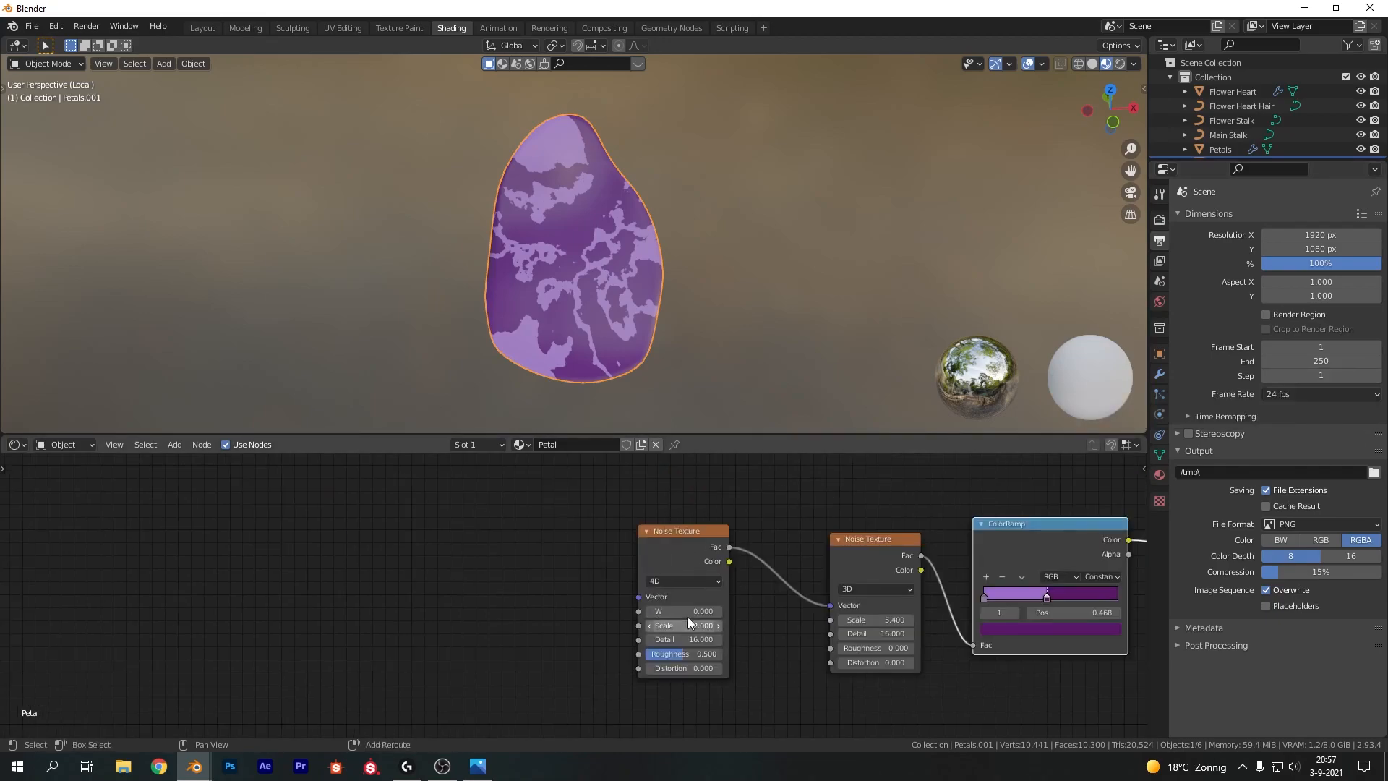
mouse_move(684, 611)
mouse_down()
mouse_move(719, 611)
mouse_move(707, 611)
mouse_up()
key(ctrl+z)
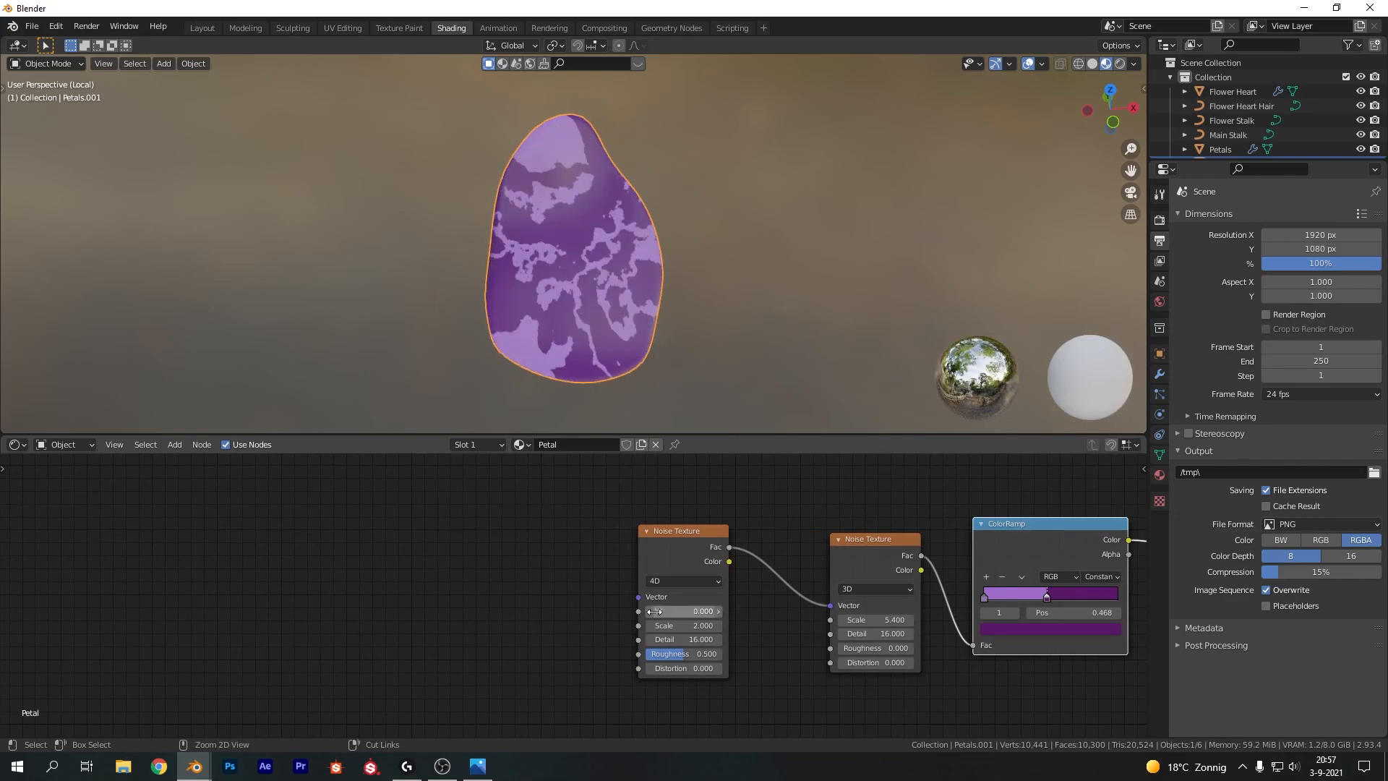
Add an Object Info node and connect its Random output to the first Noise Texture's W input
scroll(644, 594, down, 2)
middle_drag(561, 592, 618, 566)
key(shift+a)
click(427, 556)
text(object)
key(Return)
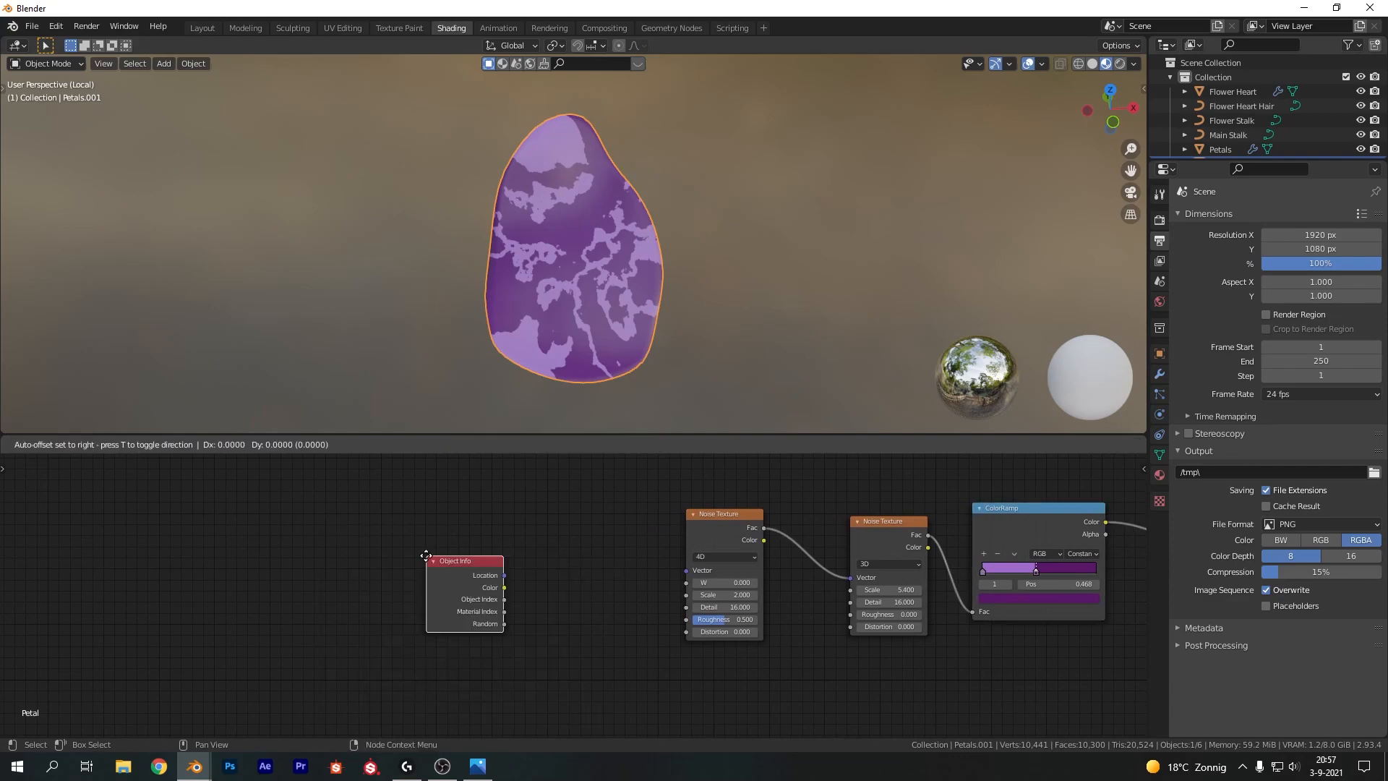
click(349, 632)
drag(348, 633, 687, 583)
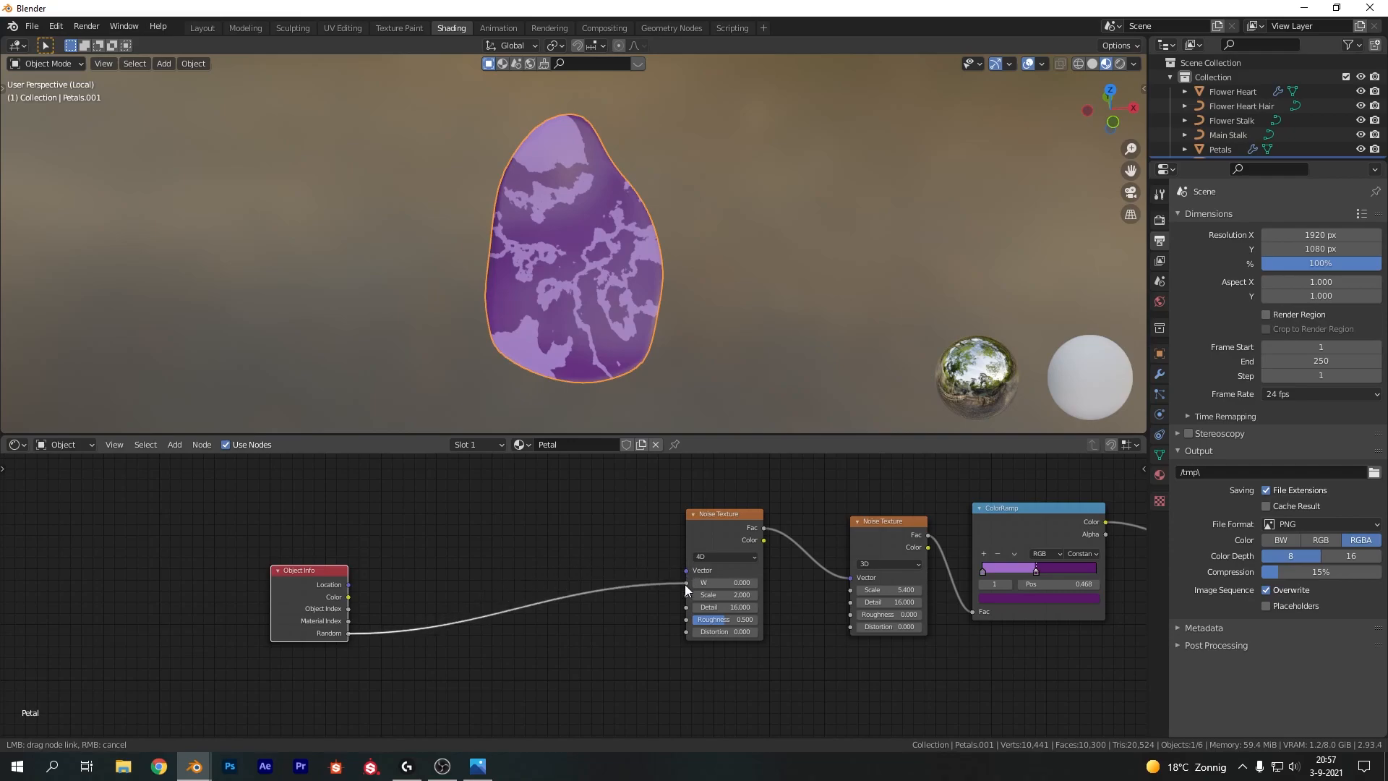
Duplicate the petal twice to compare the random patterns and undo both copies
key(shift+d)
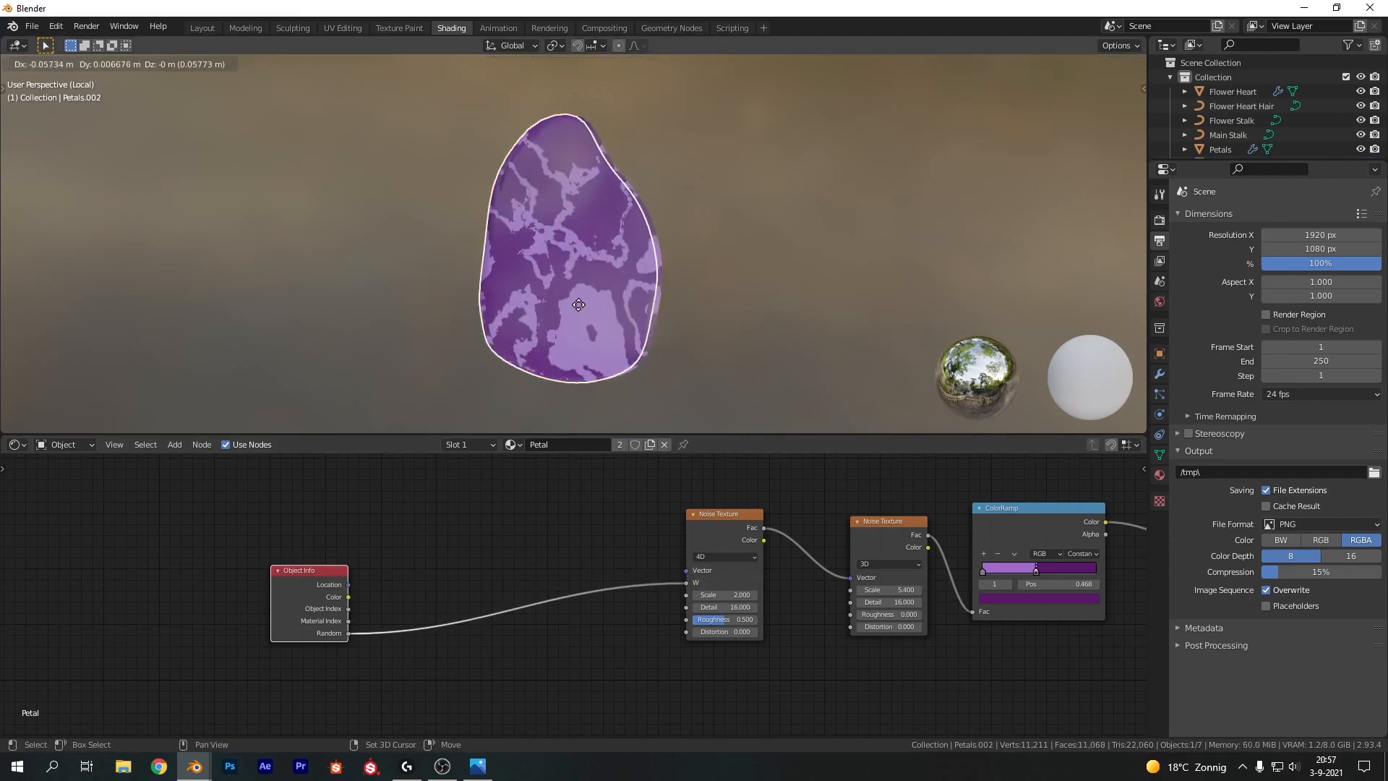
click(357, 301)
key(shift+d)
click(947, 304)
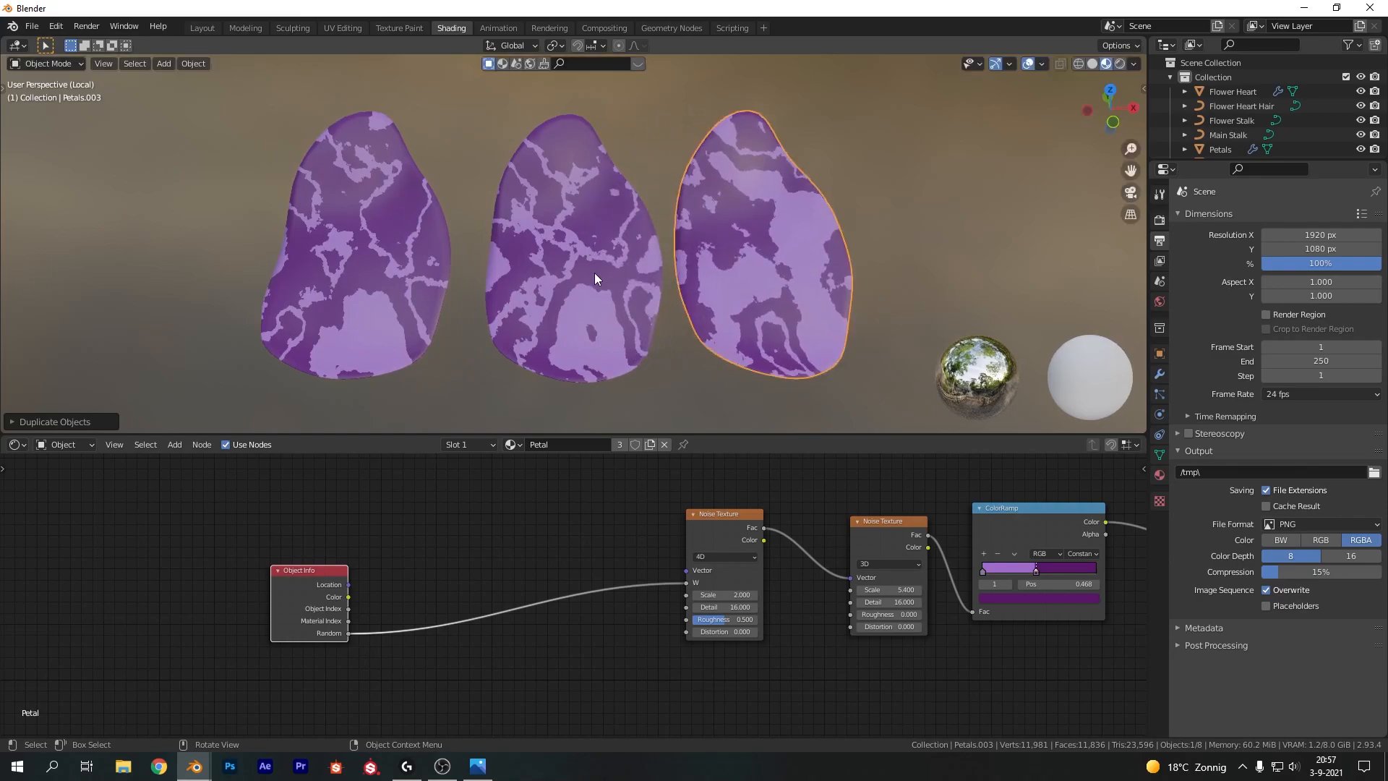
key(ctrl+z)
key(ctrl+z)
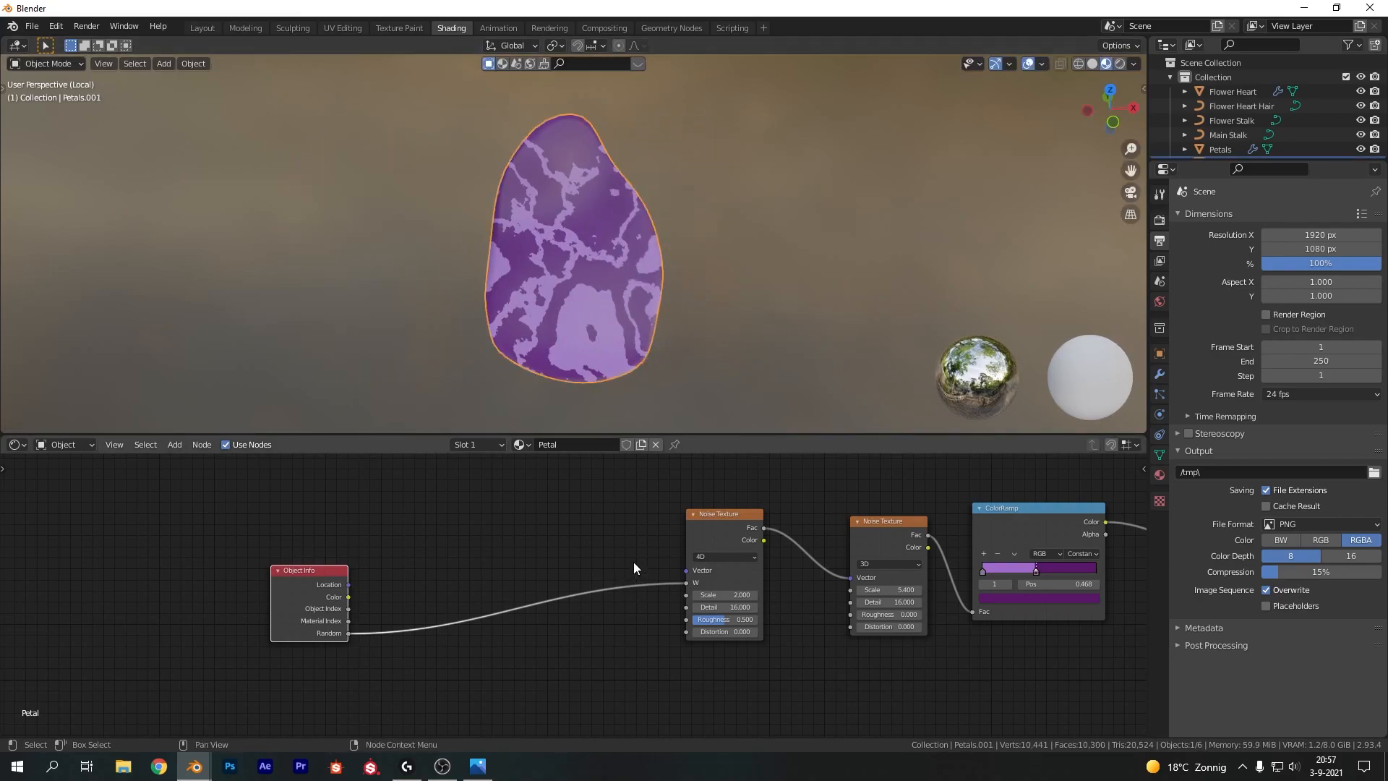
key(shift+a)
click(452, 528)
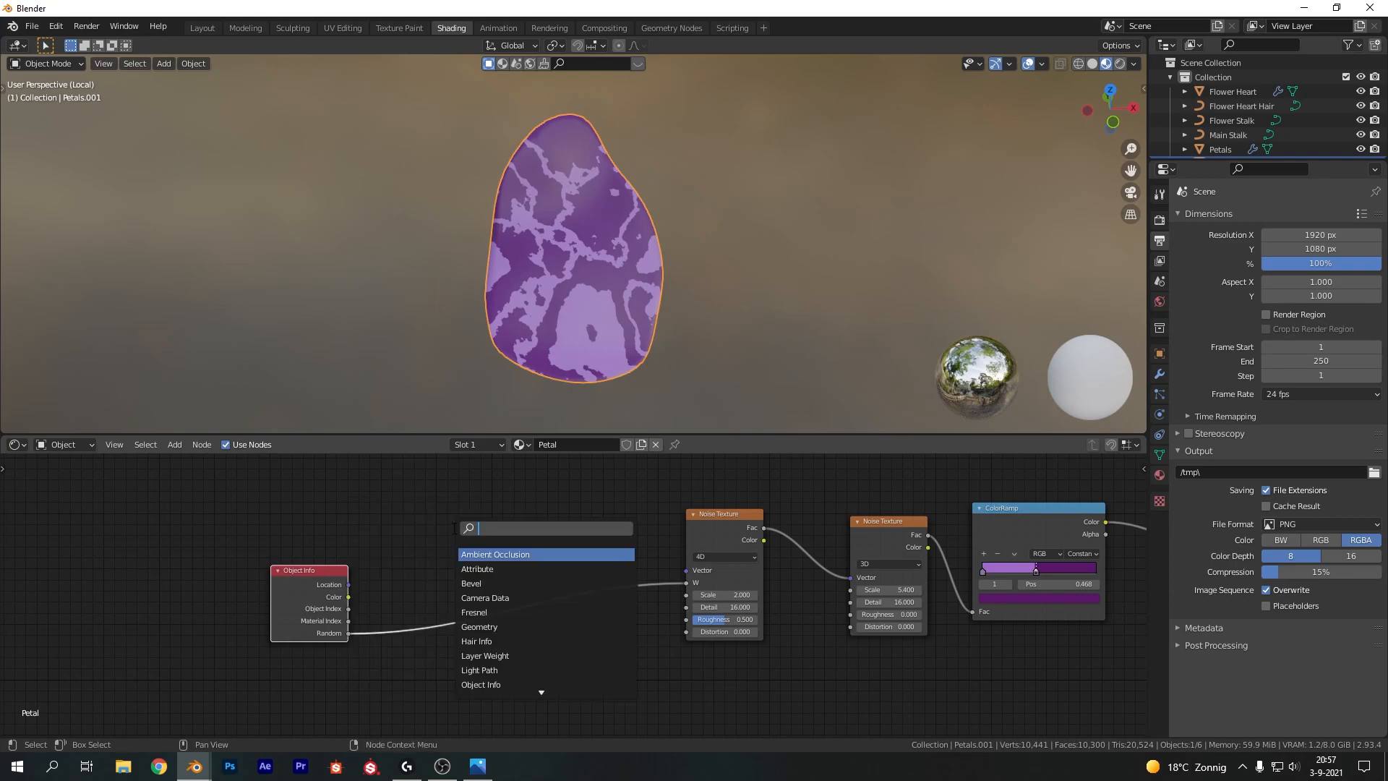
key(Escape)
Add Texture Coordinate and Mapping nodes to the first Noise Texture and feed its UV output into the Mapping
click(691, 515)
click(694, 515)
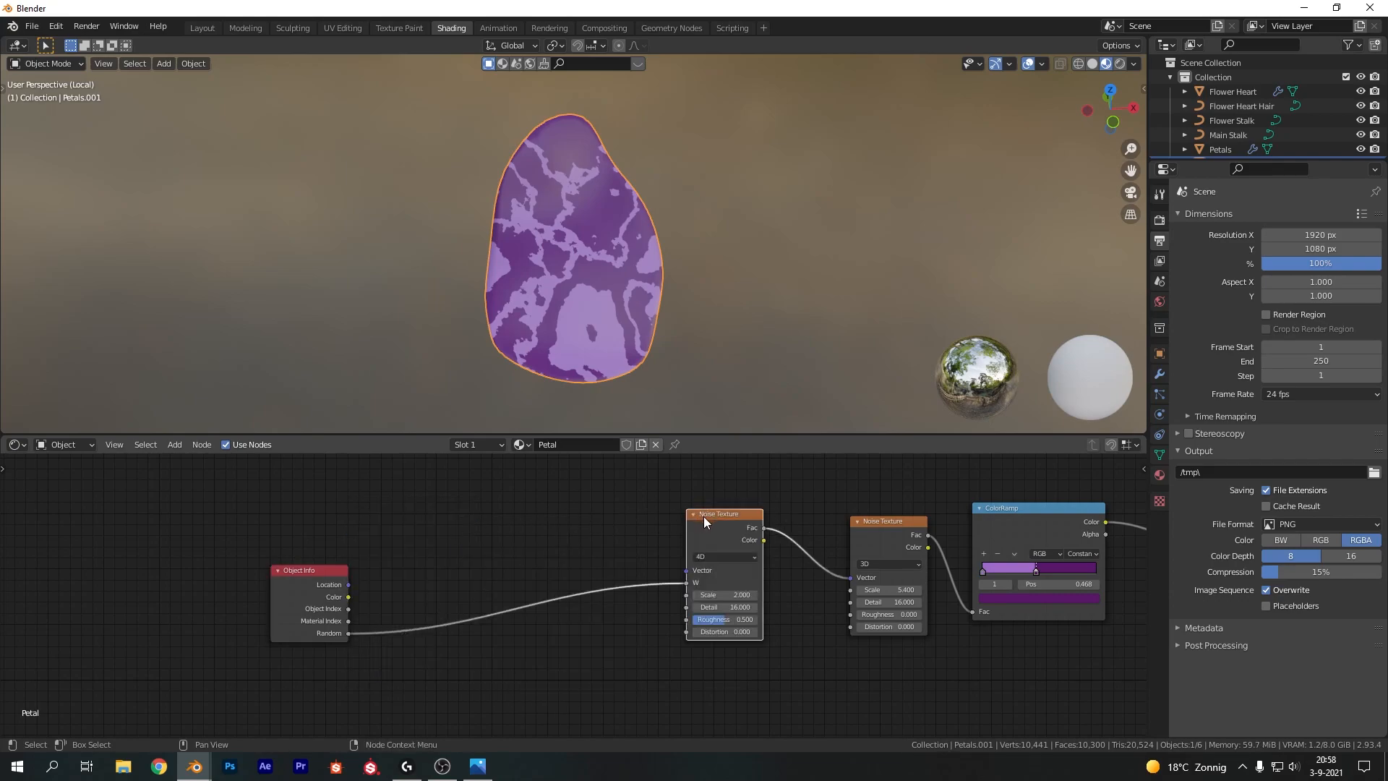
key(ctrl+t)
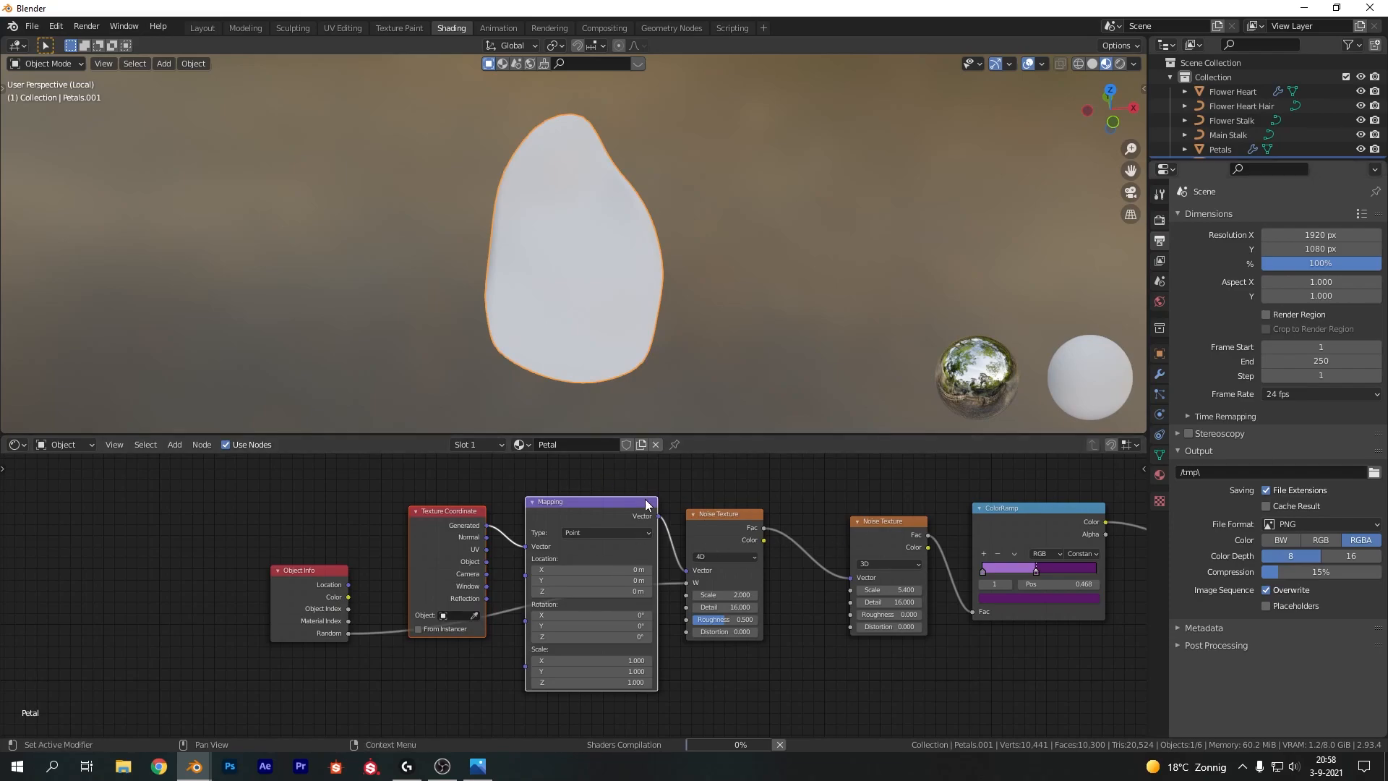
drag(486, 549, 525, 546)
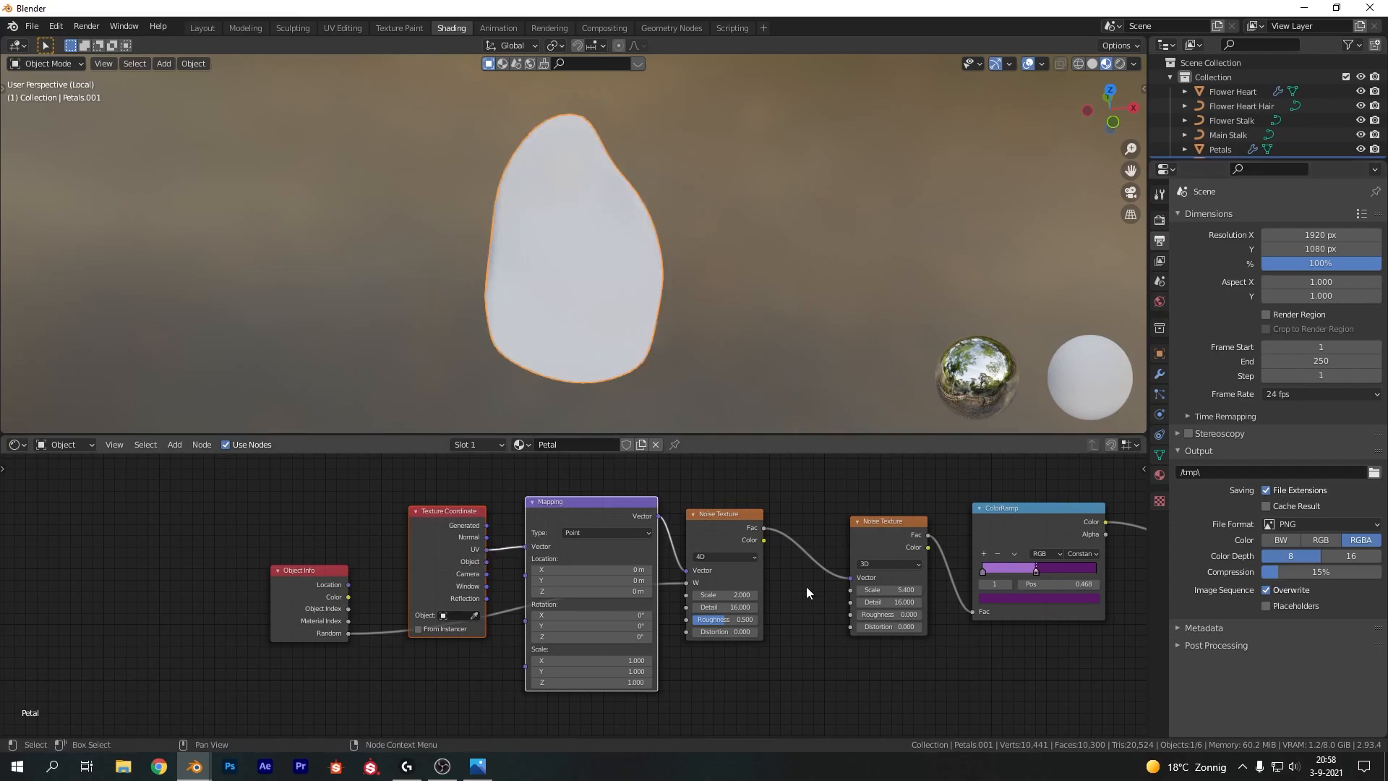
Set the Mapping node's scale X to -11 and Y to 2 to stretch the petal pattern into streaks
scroll(664, 645, up, 1)
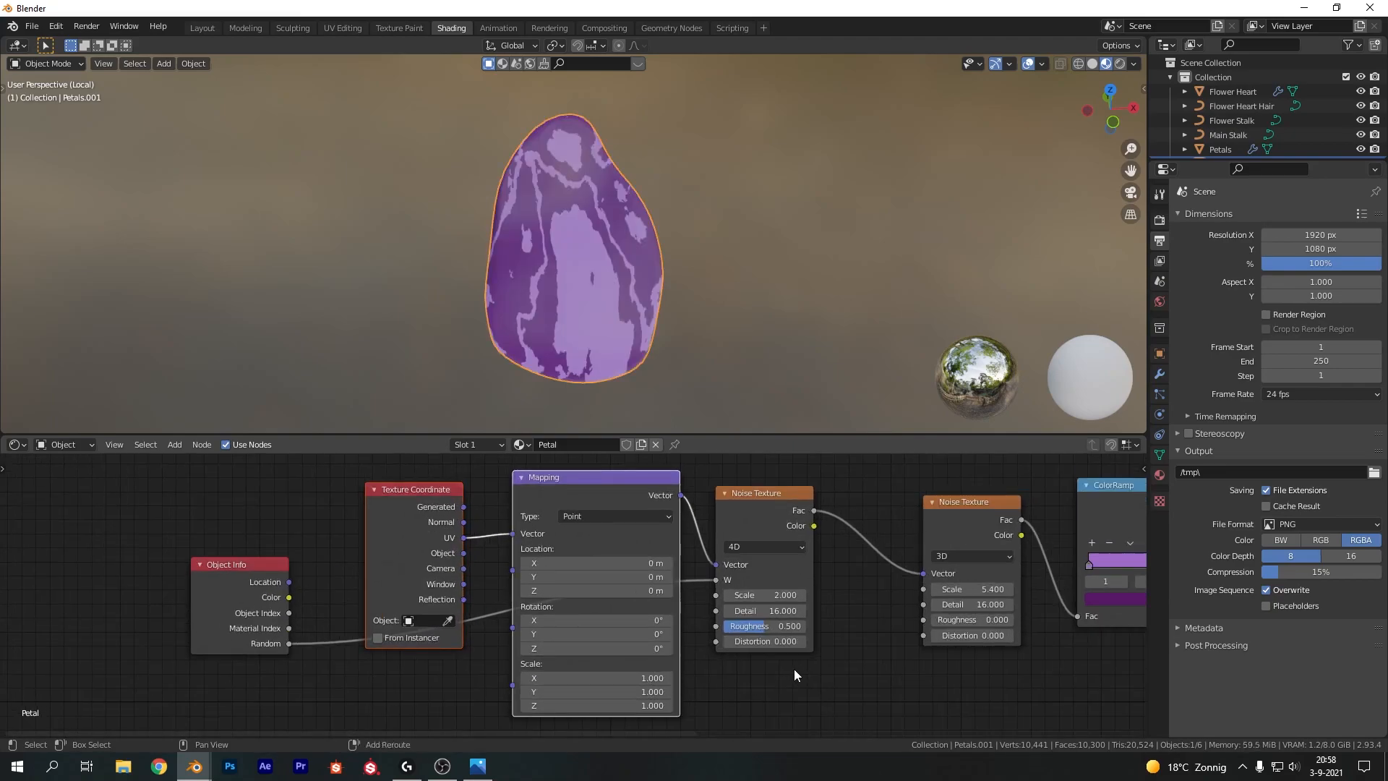
scroll(727, 631, up, 1)
click(582, 641)
key(BackSpace)
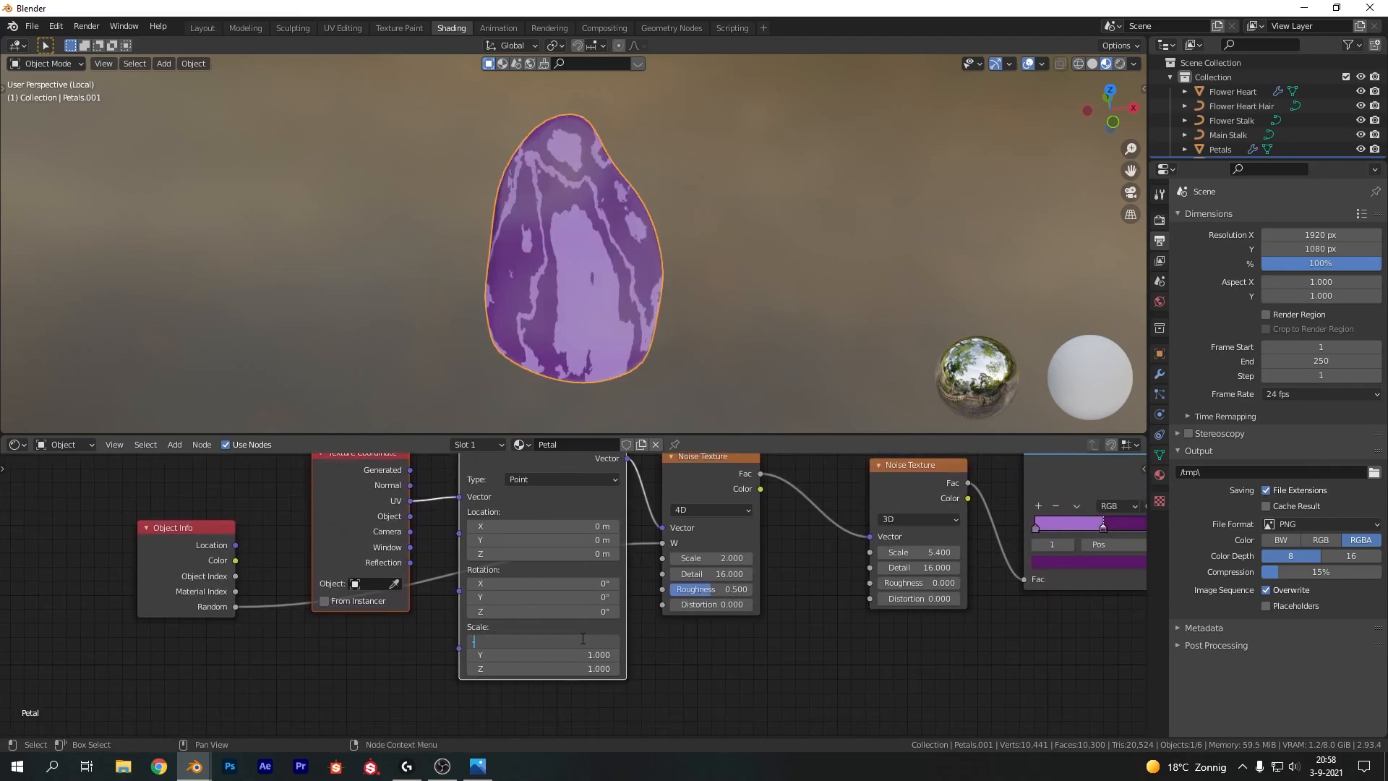
text(-11)
key(Return)
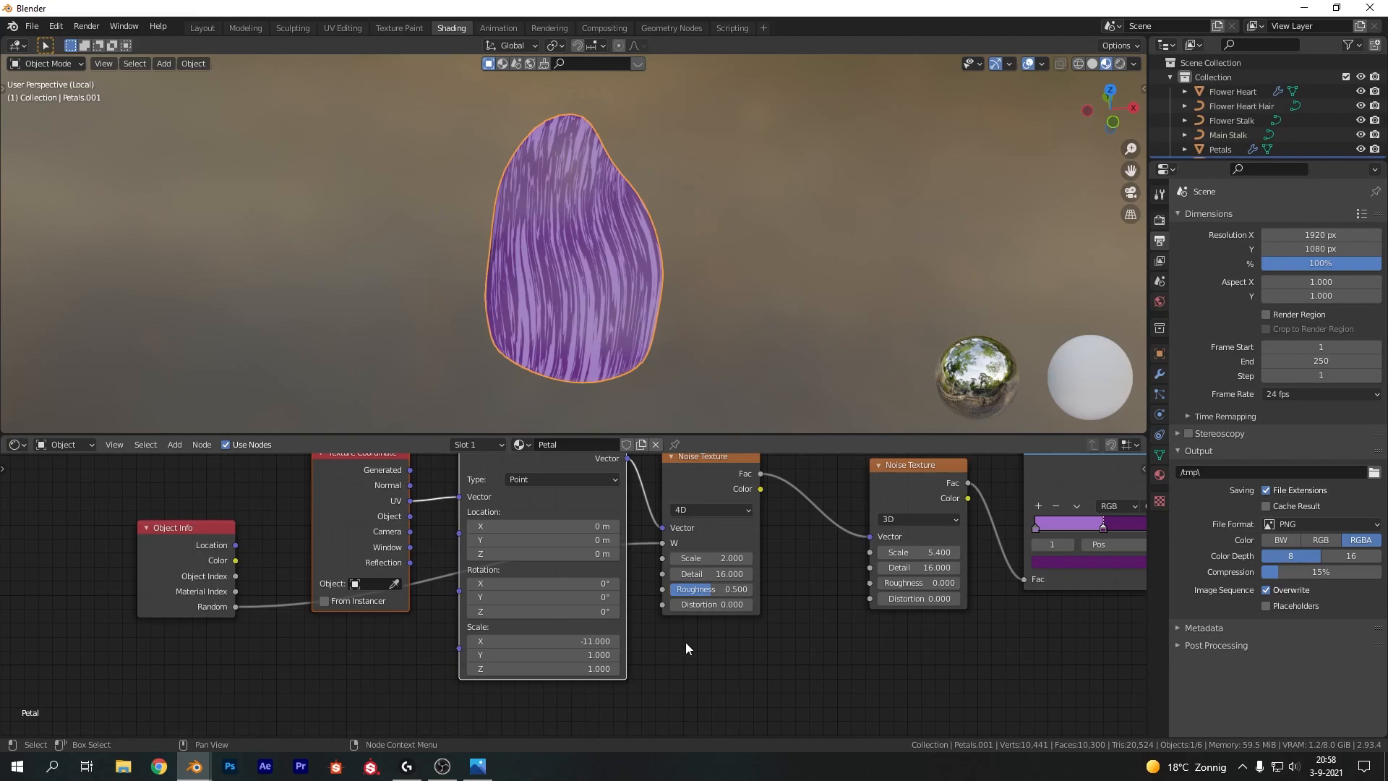
click(614, 654)
text(2)
key(Return)
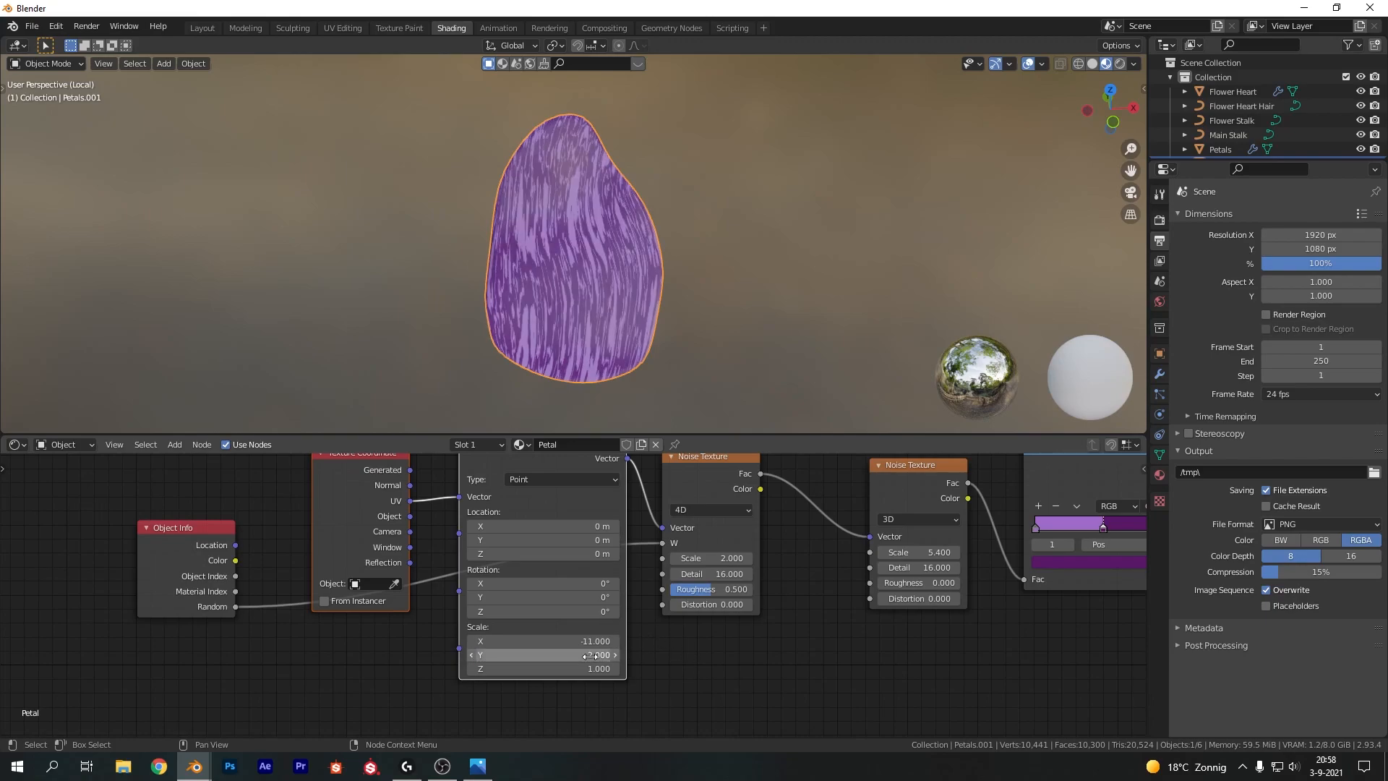
Select the texture node chain and move it to make room below
scroll(562, 578, down, 3)
drag(232, 478, 774, 606)
key(g)
click(728, 639)
middle_drag(794, 666, 815, 639)
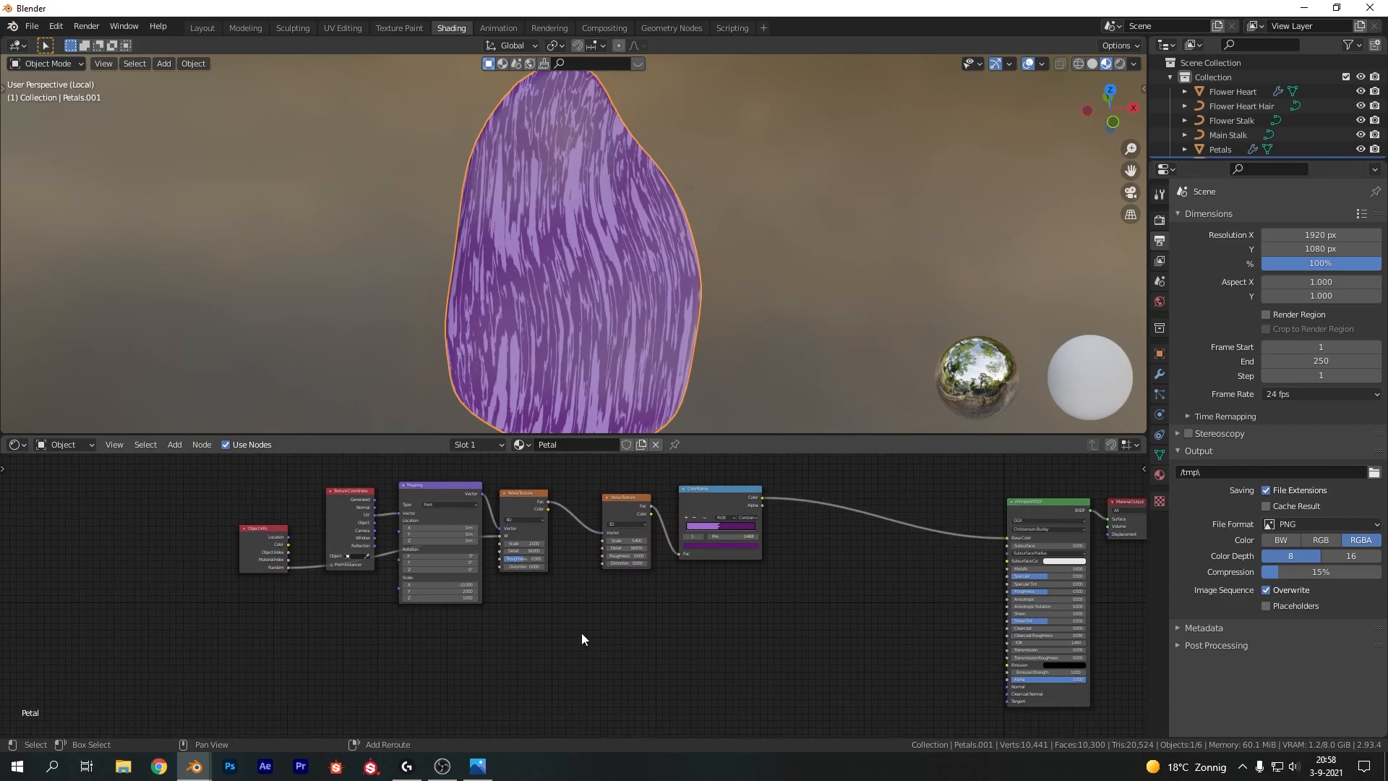
Add a Gradient Texture node below the noise textures
key(shift+a)
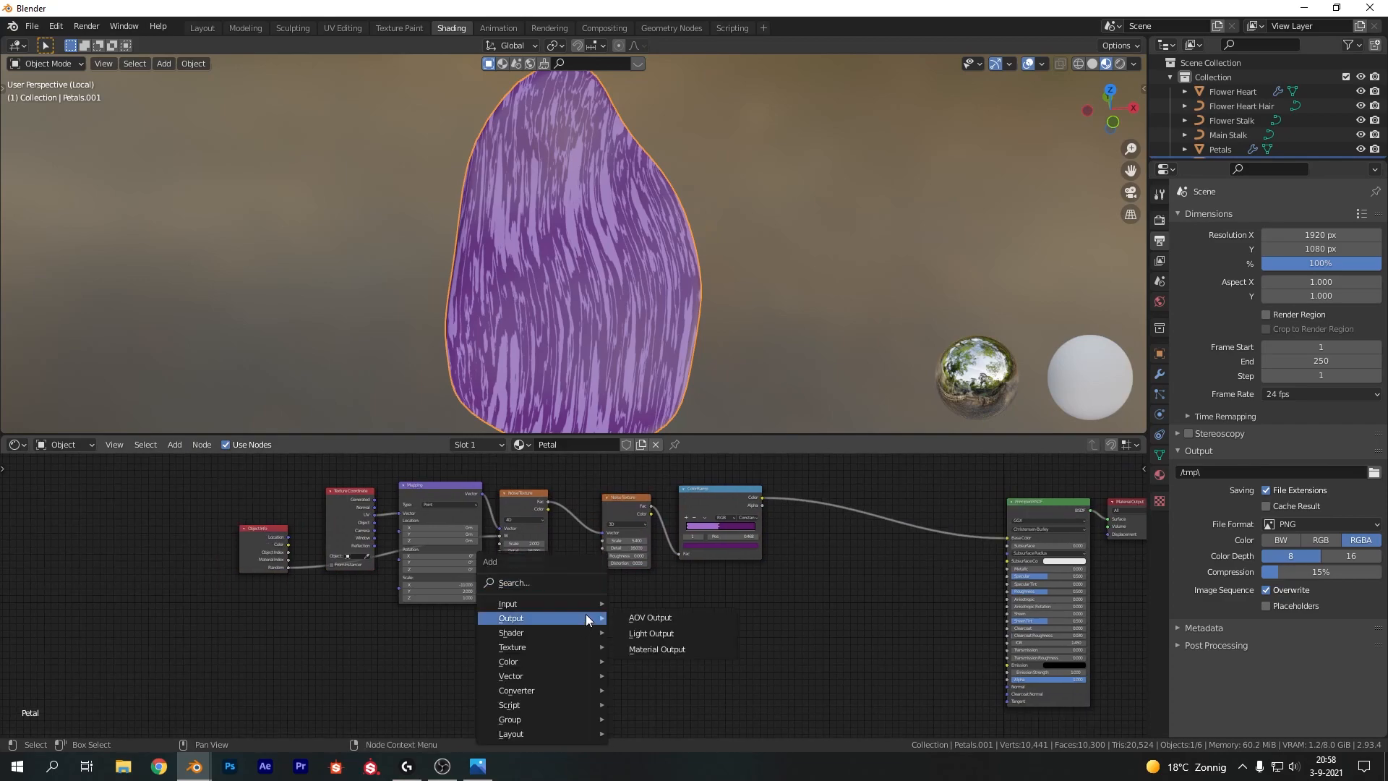
click(583, 584)
text(gff)
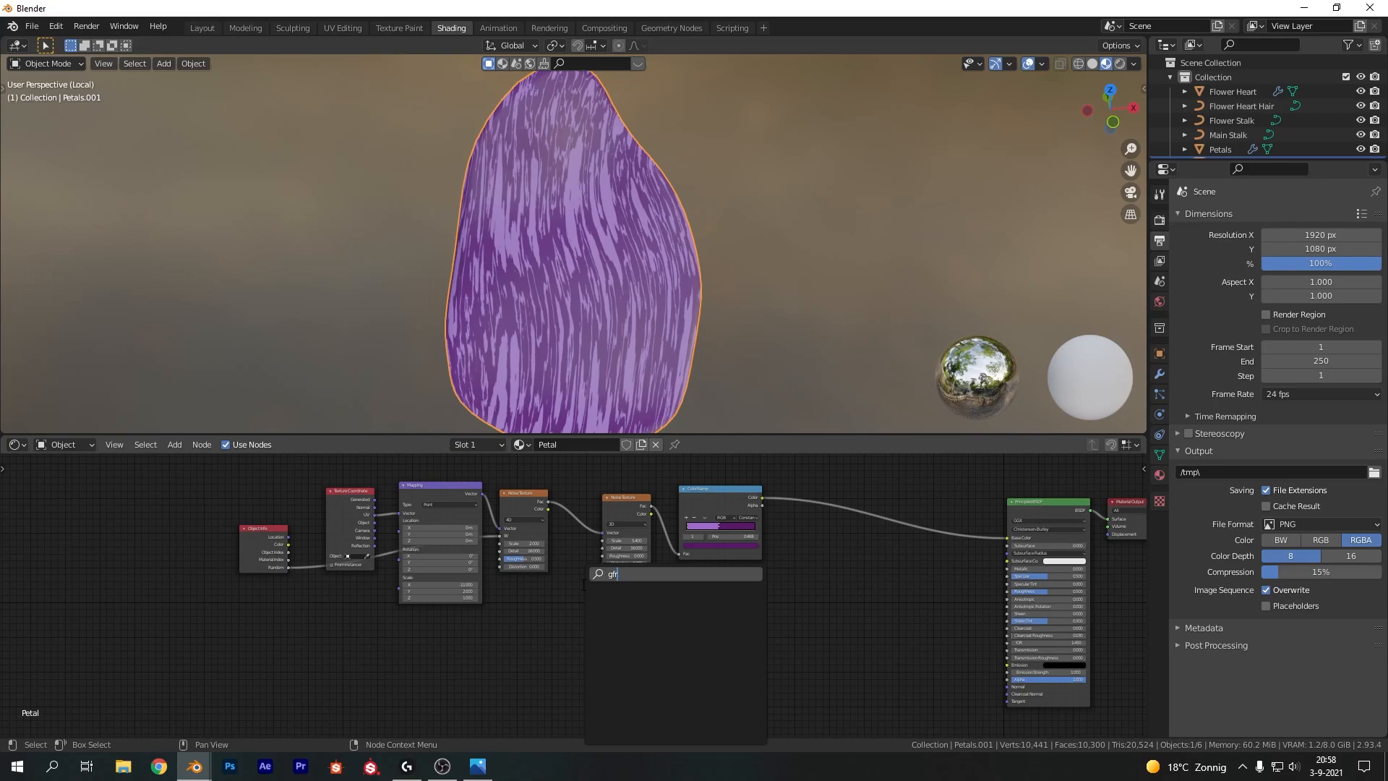
text(d)
key(Return)
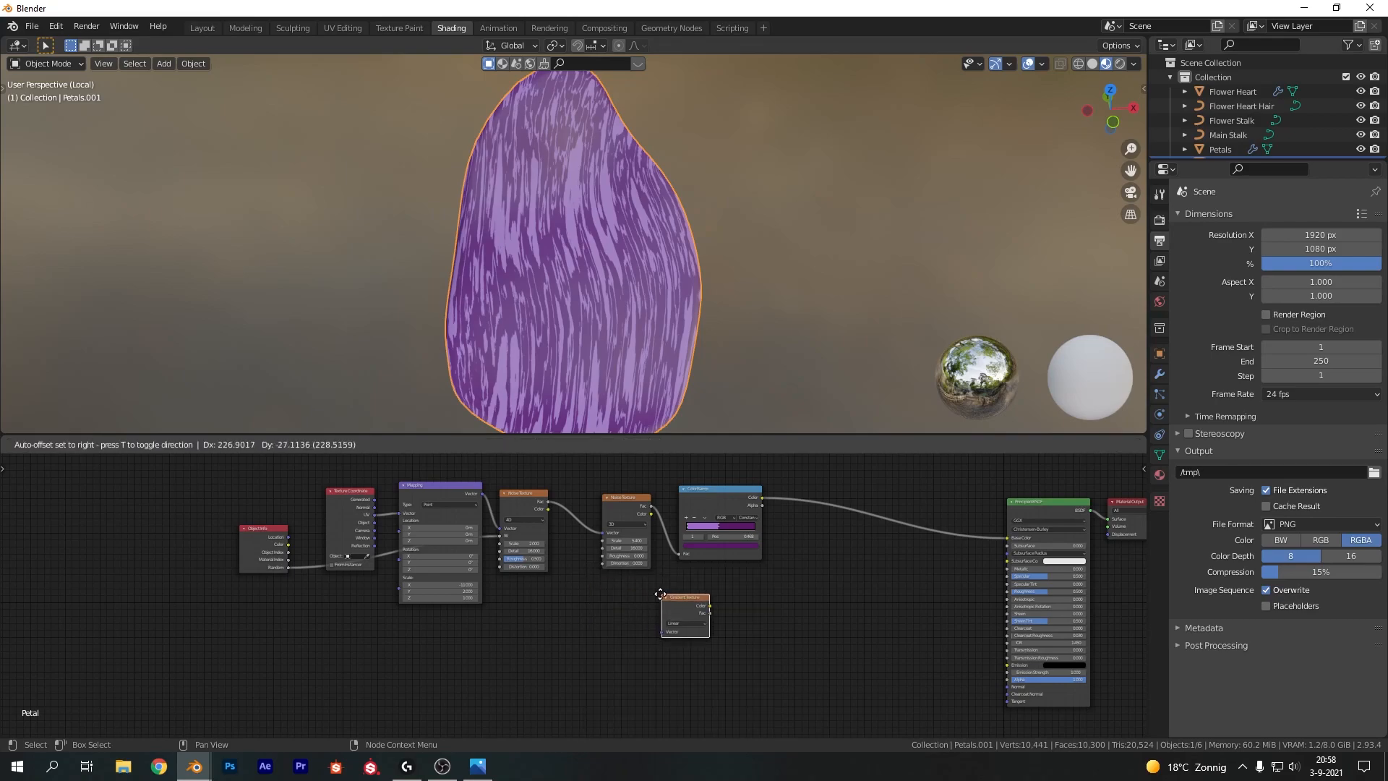
click(506, 637)
Duplicate the ColorRamp next to the Gradient Texture and set the copy's interpolation to Linear
scroll(627, 657, up, 3)
click(745, 487)
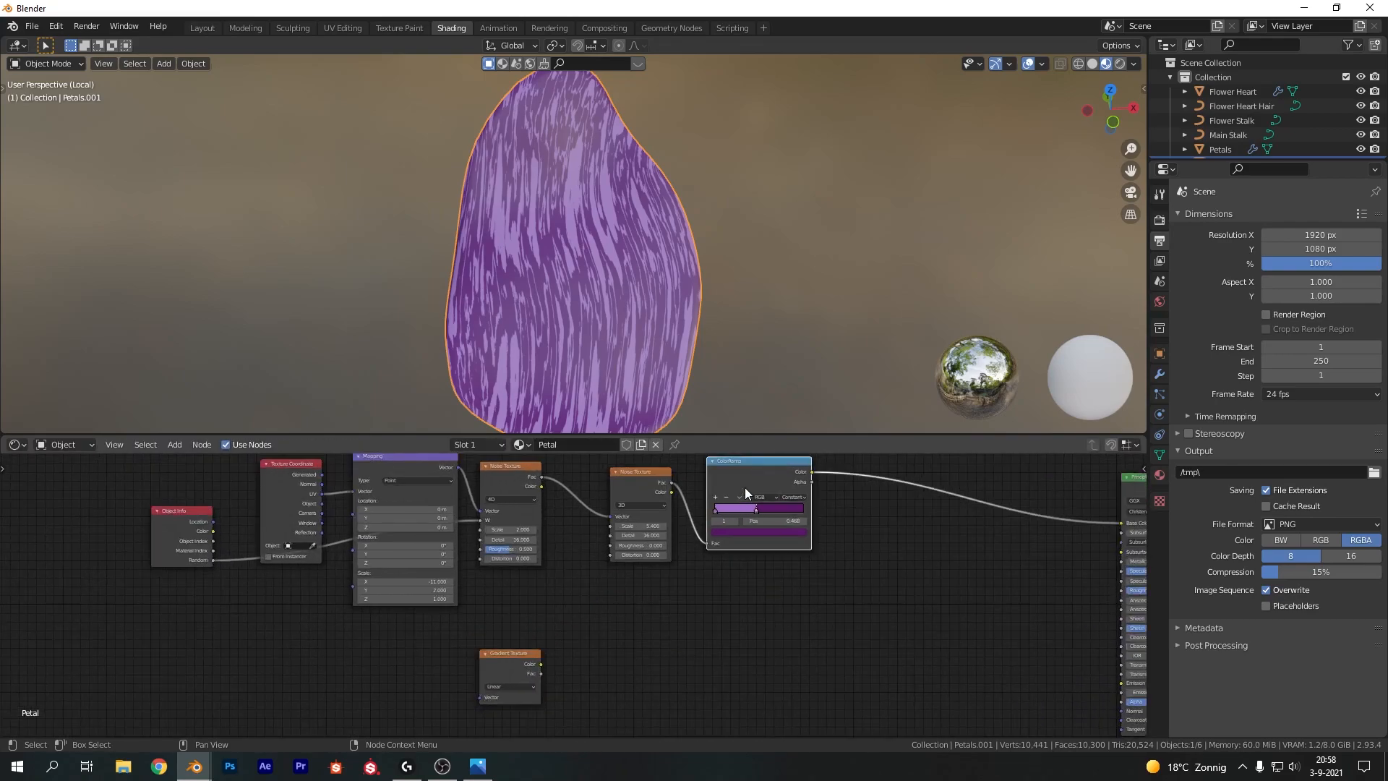
key(shift+d)
click(628, 653)
scroll(628, 653, up, 2)
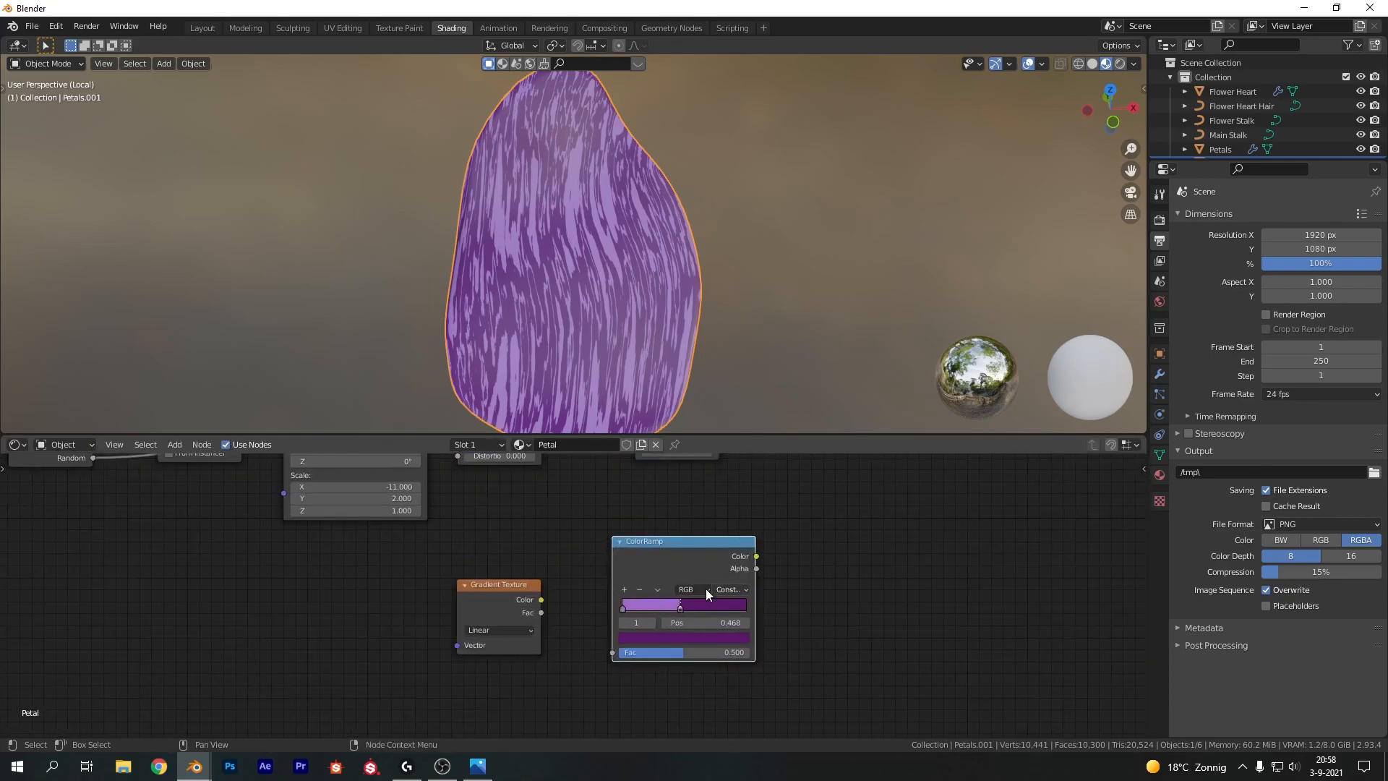
scroll(706, 588, up, 1)
click(771, 587)
click(775, 640)
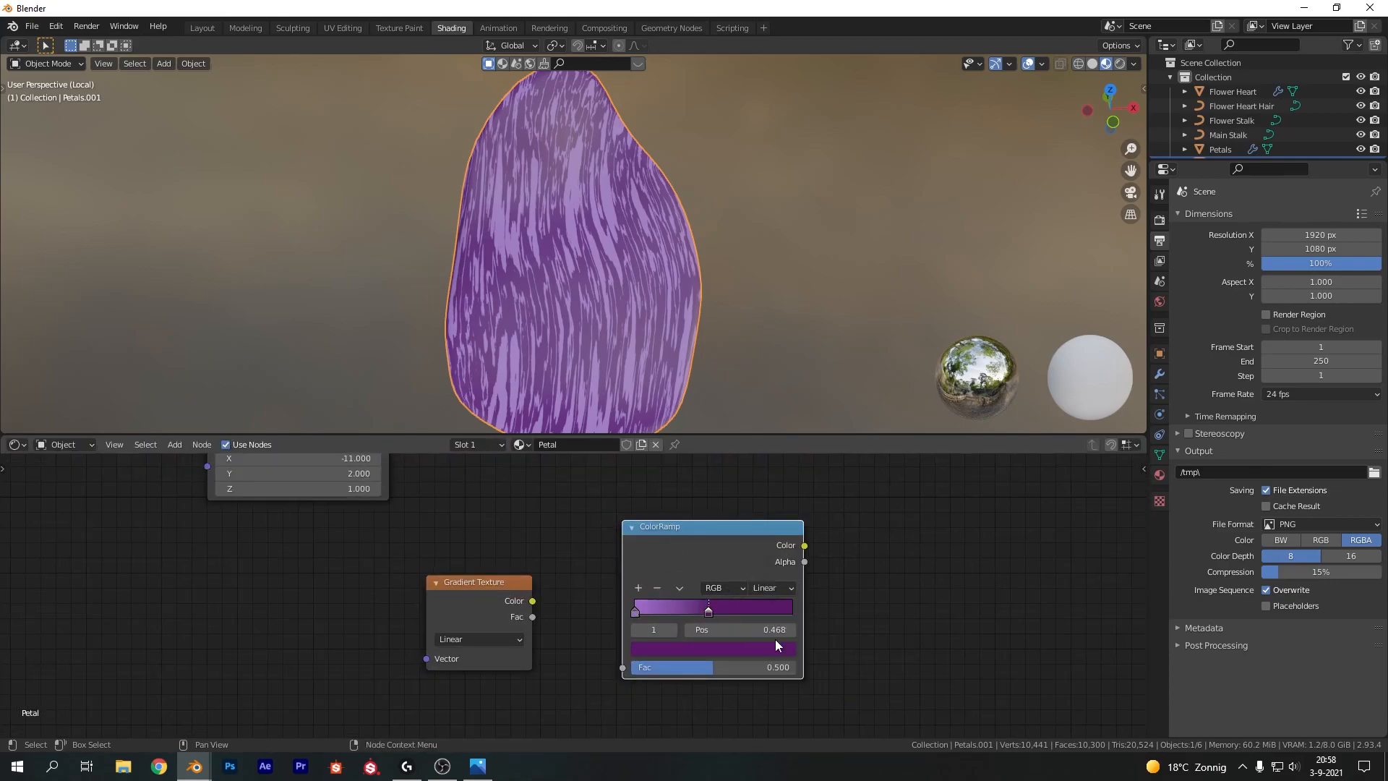
Connect the Gradient Texture's Color to the new ramp's Fac and color its second stop a bright purple
drag(533, 600, 624, 670)
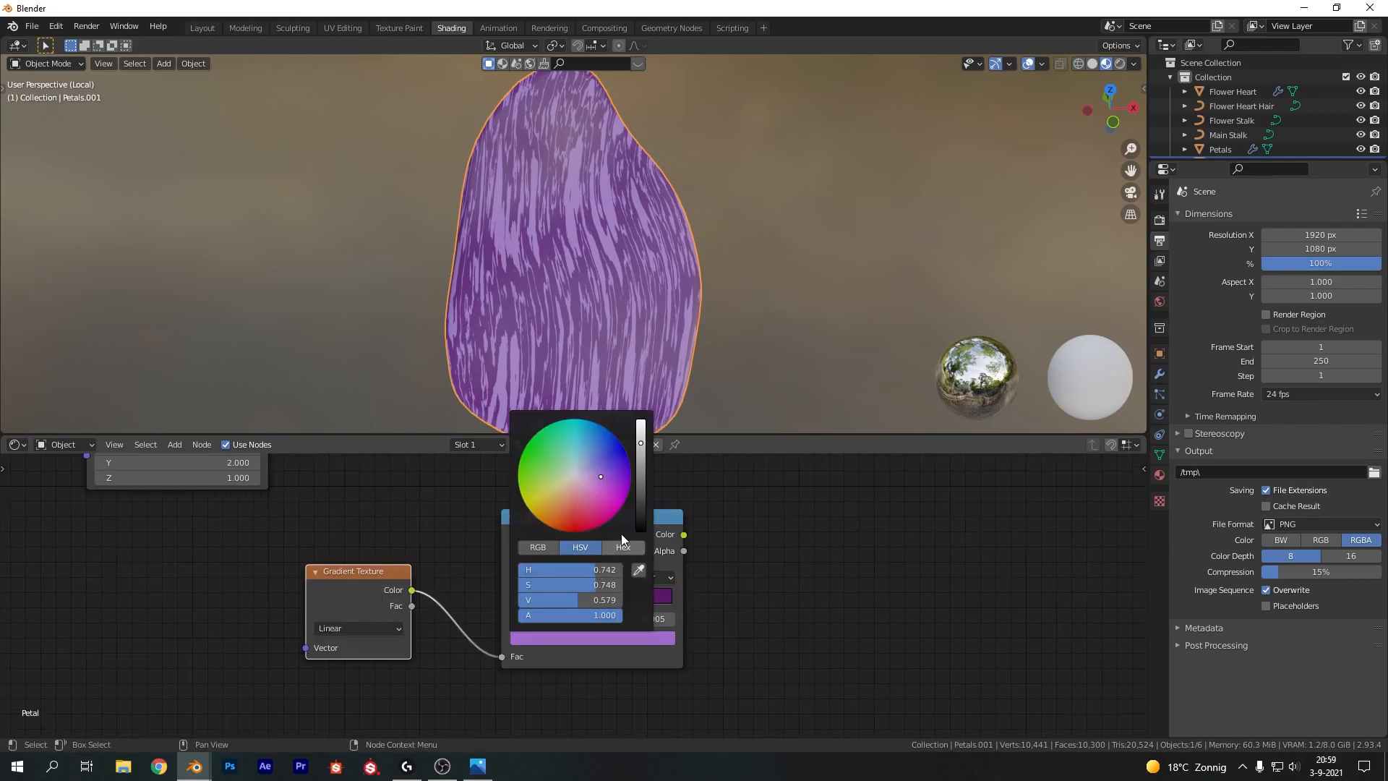
drag(641, 444, 601, 485)
drag(641, 463, 621, 494)
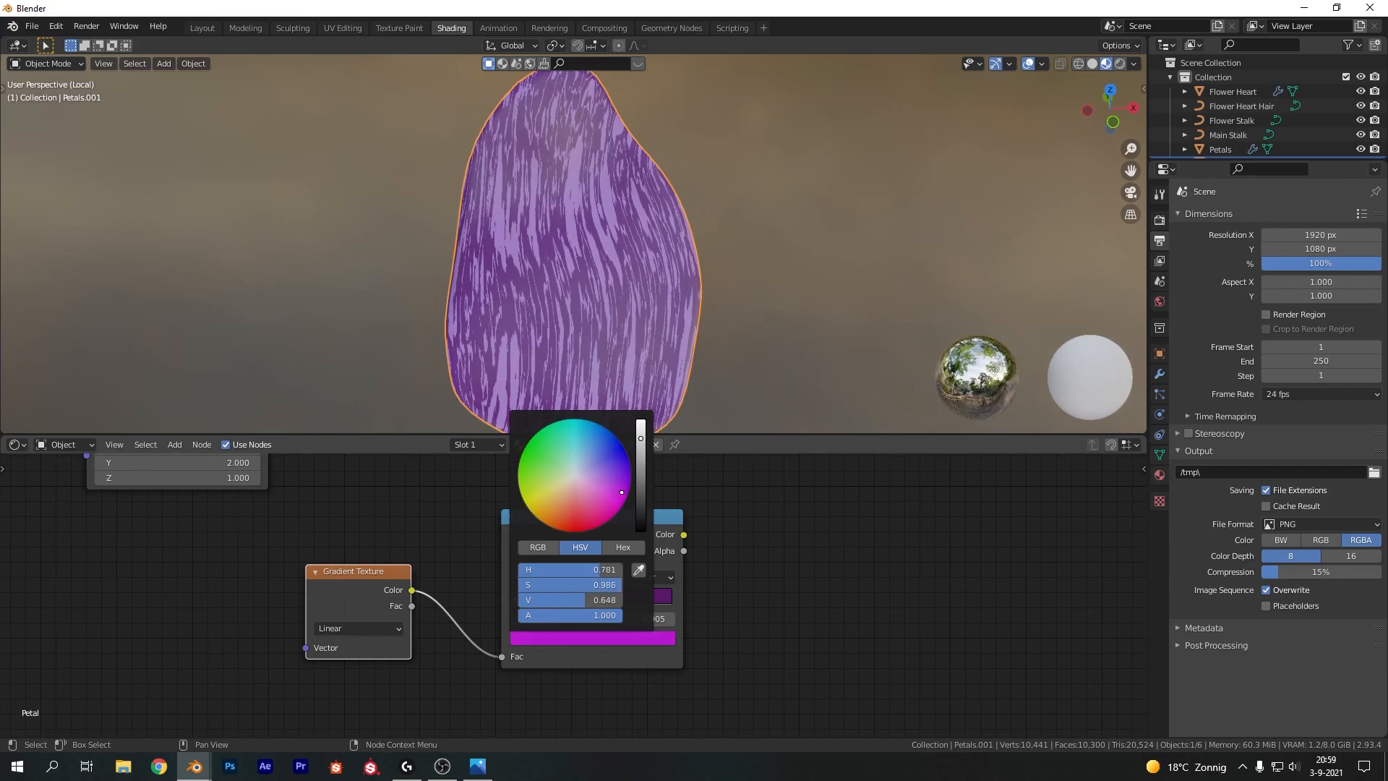
click(587, 601)
click(596, 639)
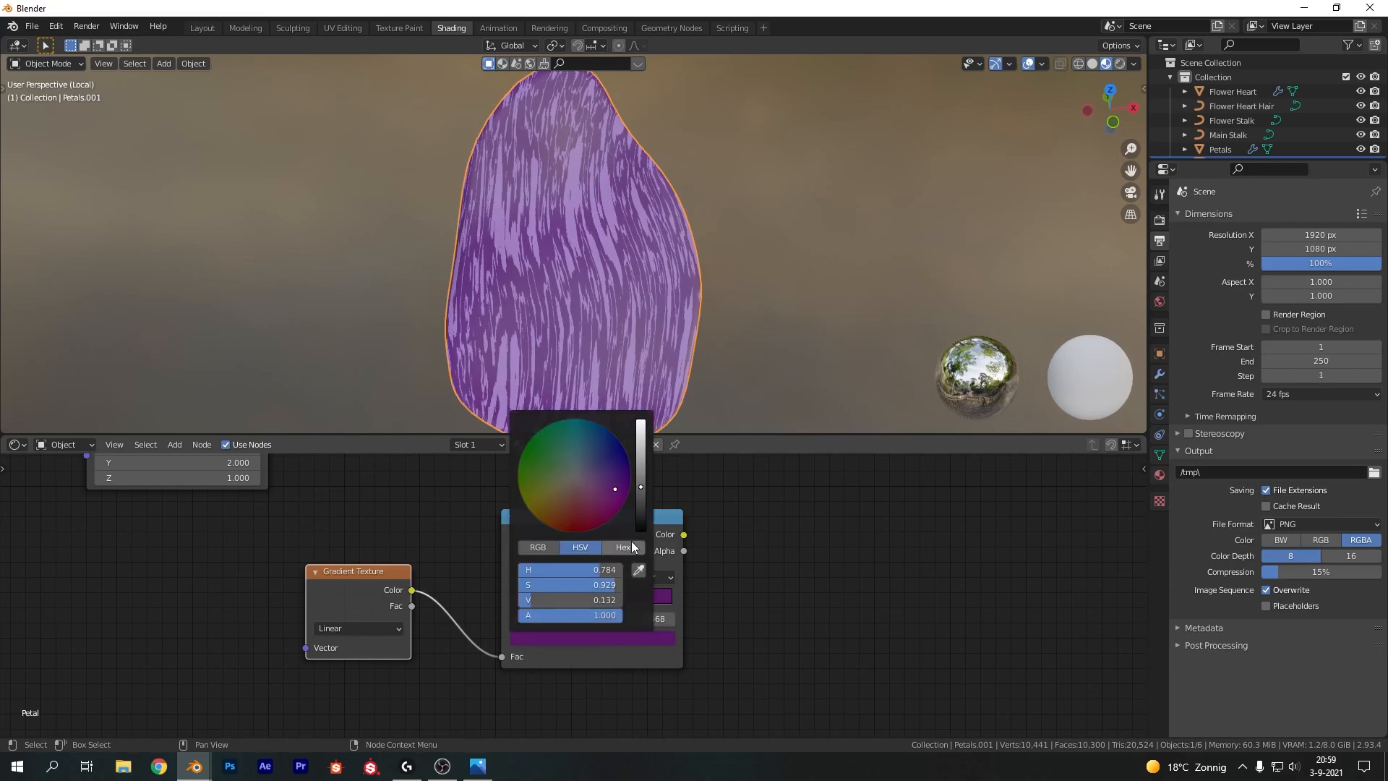
mouse_move(641, 487)
mouse_down()
mouse_move(641, 436)
mouse_move(625, 488)
mouse_up()
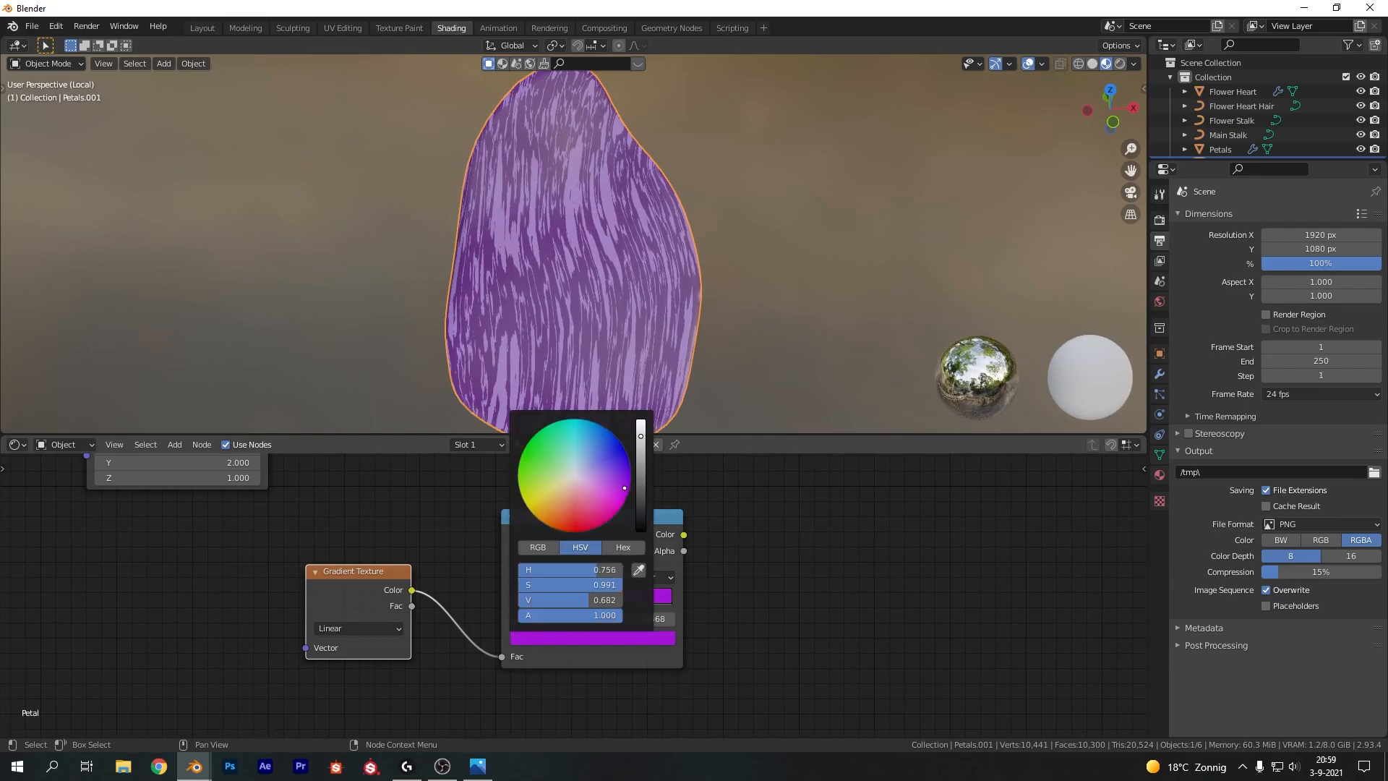
Color the new ramp's first stop a light magenta pink
click(515, 599)
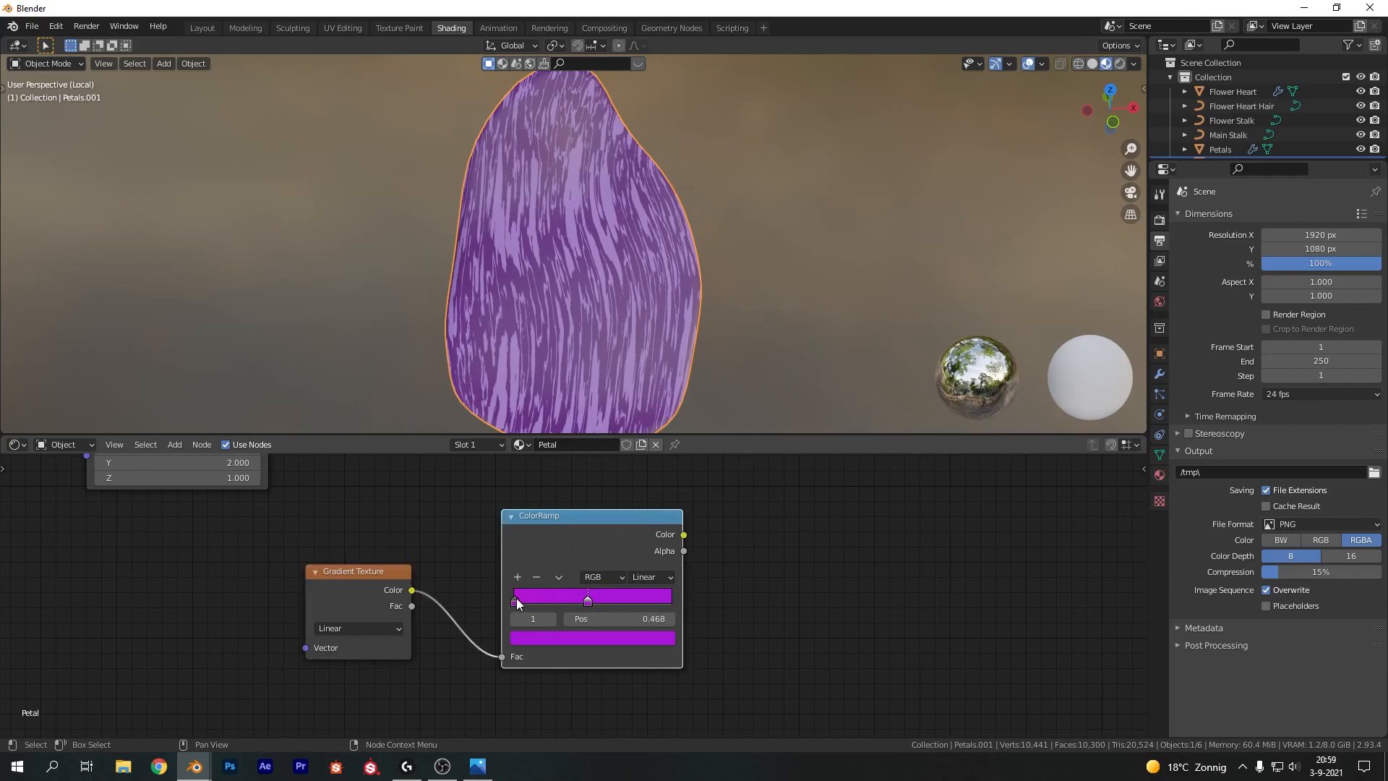
click(532, 638)
drag(641, 439, 641, 423)
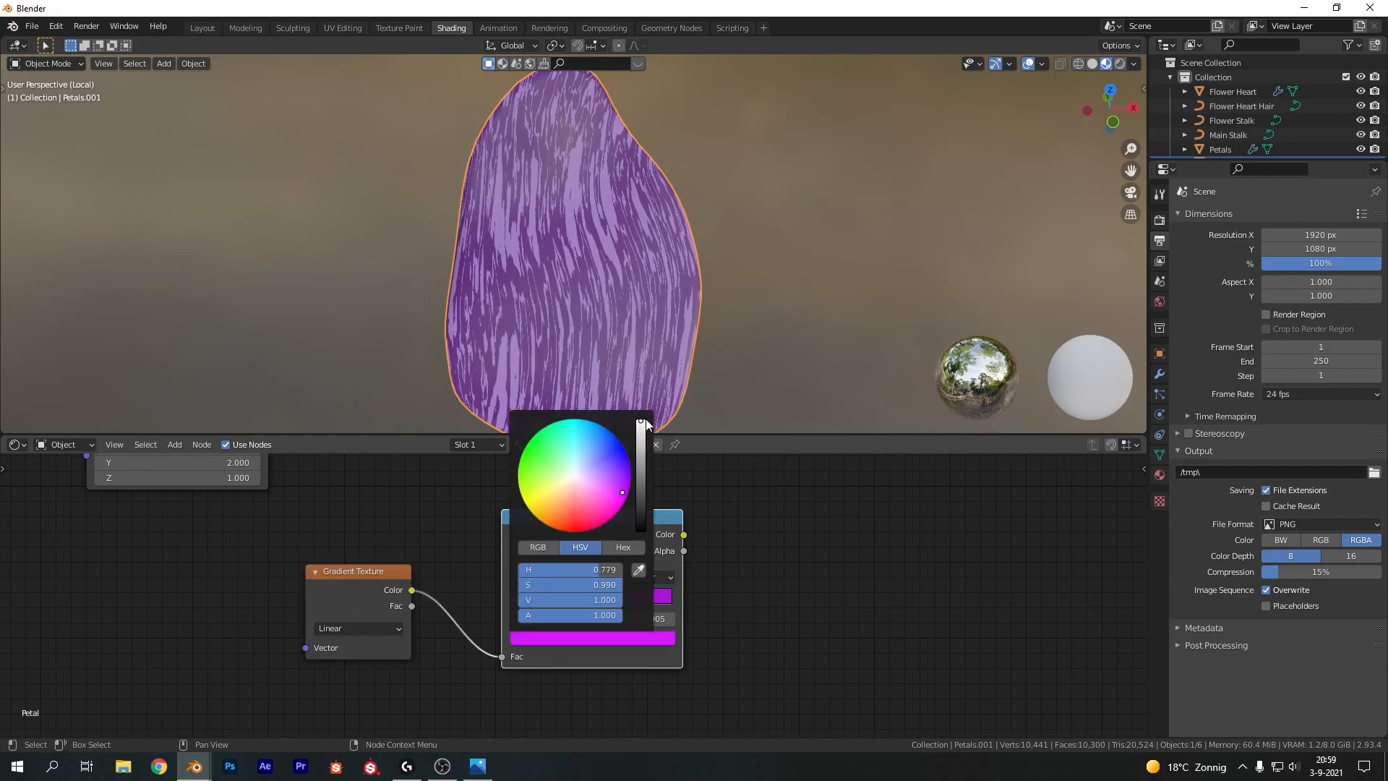
click(557, 638)
drag(604, 488, 607, 485)
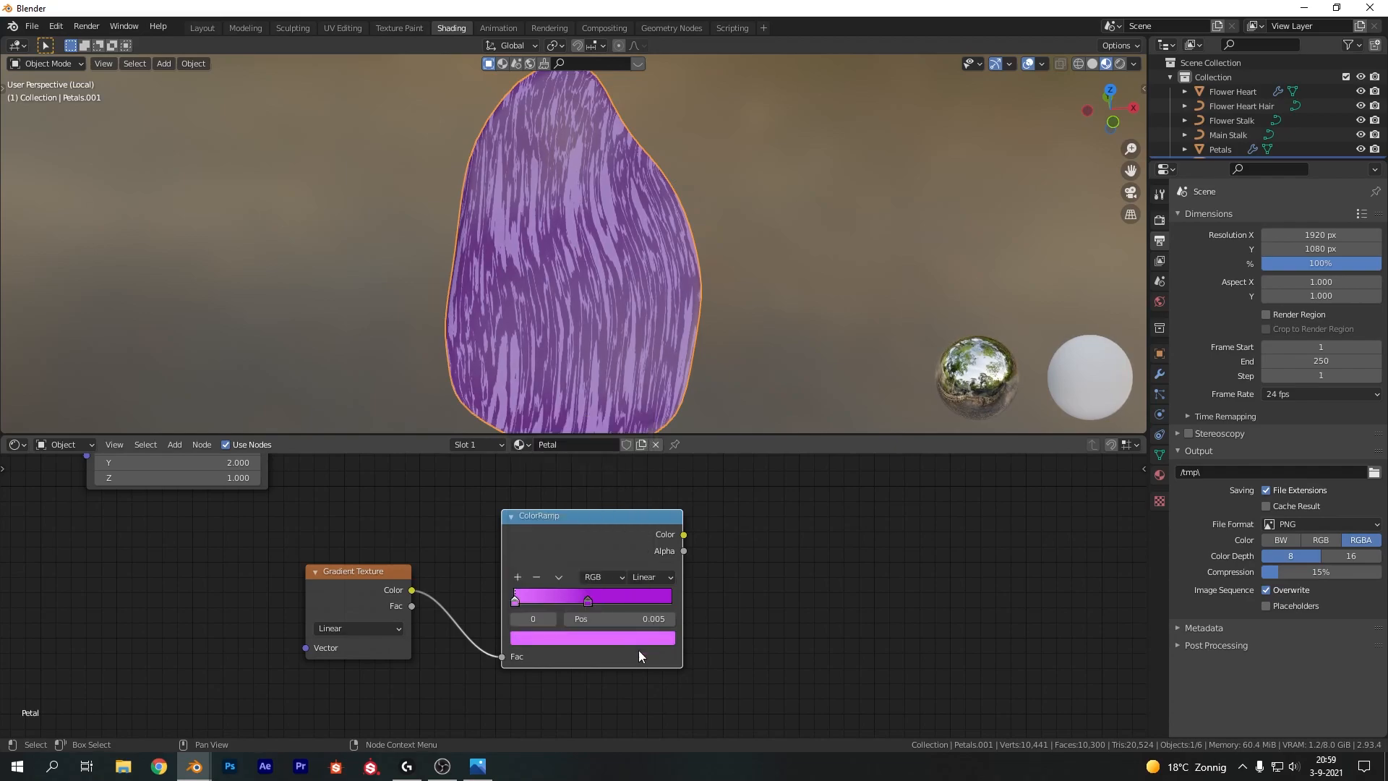
click(588, 600)
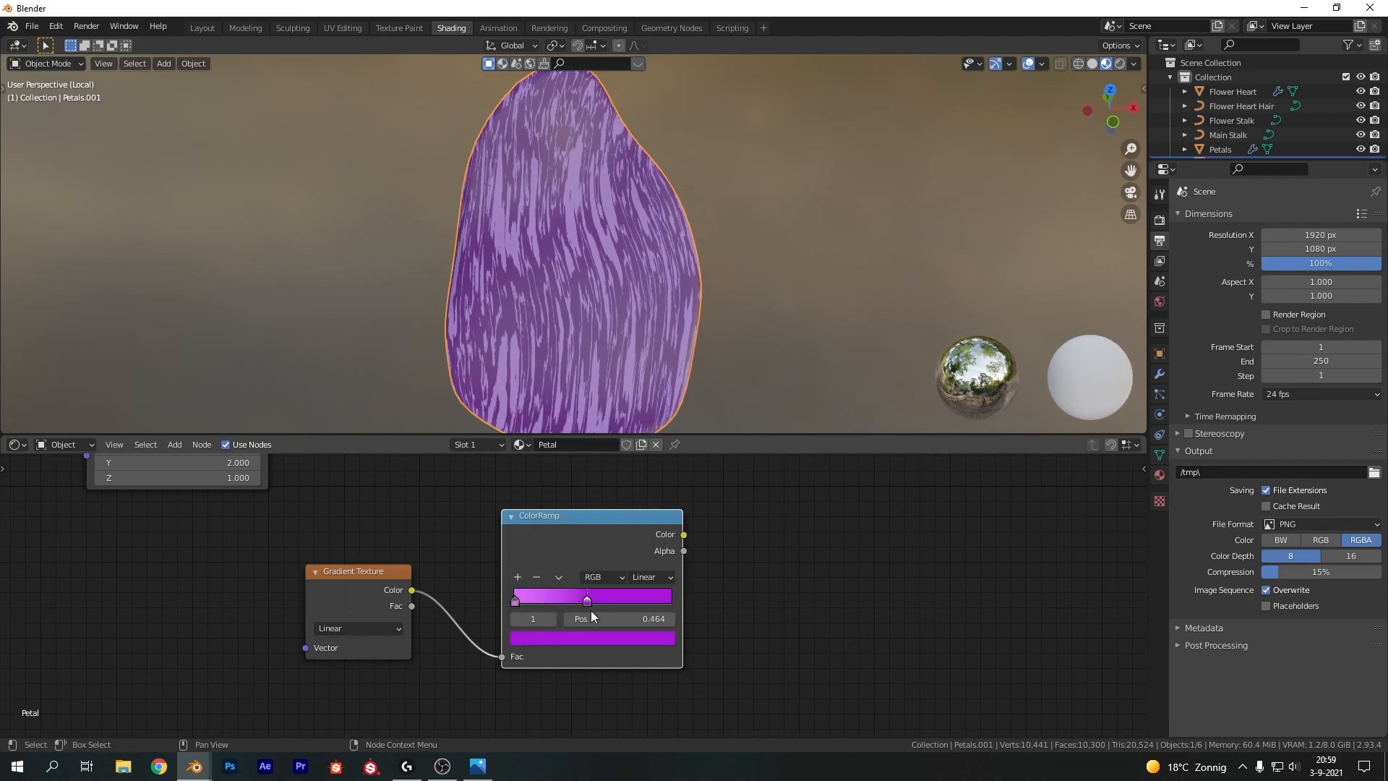
click(589, 638)
click(692, 626)
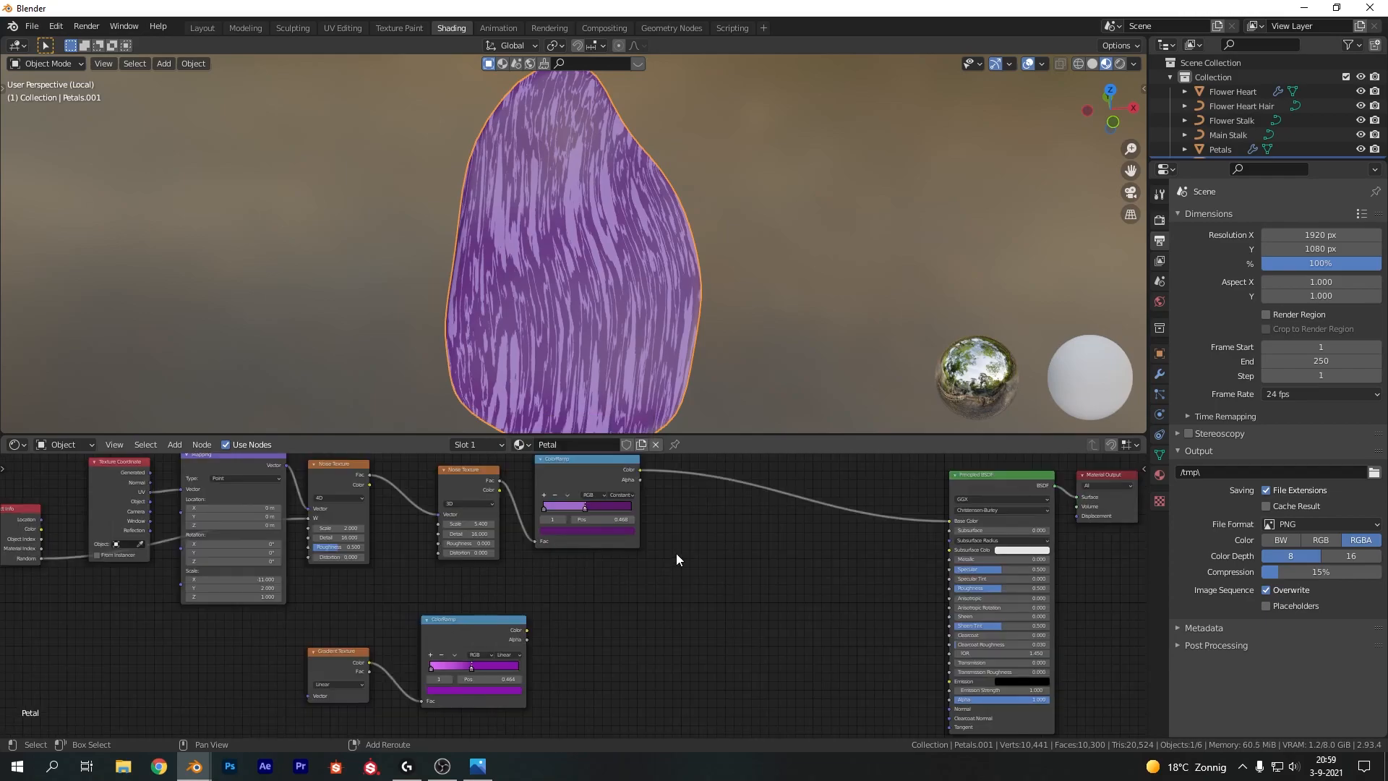
Insert a MixRGB node between the first ramp and the shader and plug the new ramp into its second color
key(shift+a)
click(678, 553)
text(mix)
key(Return)
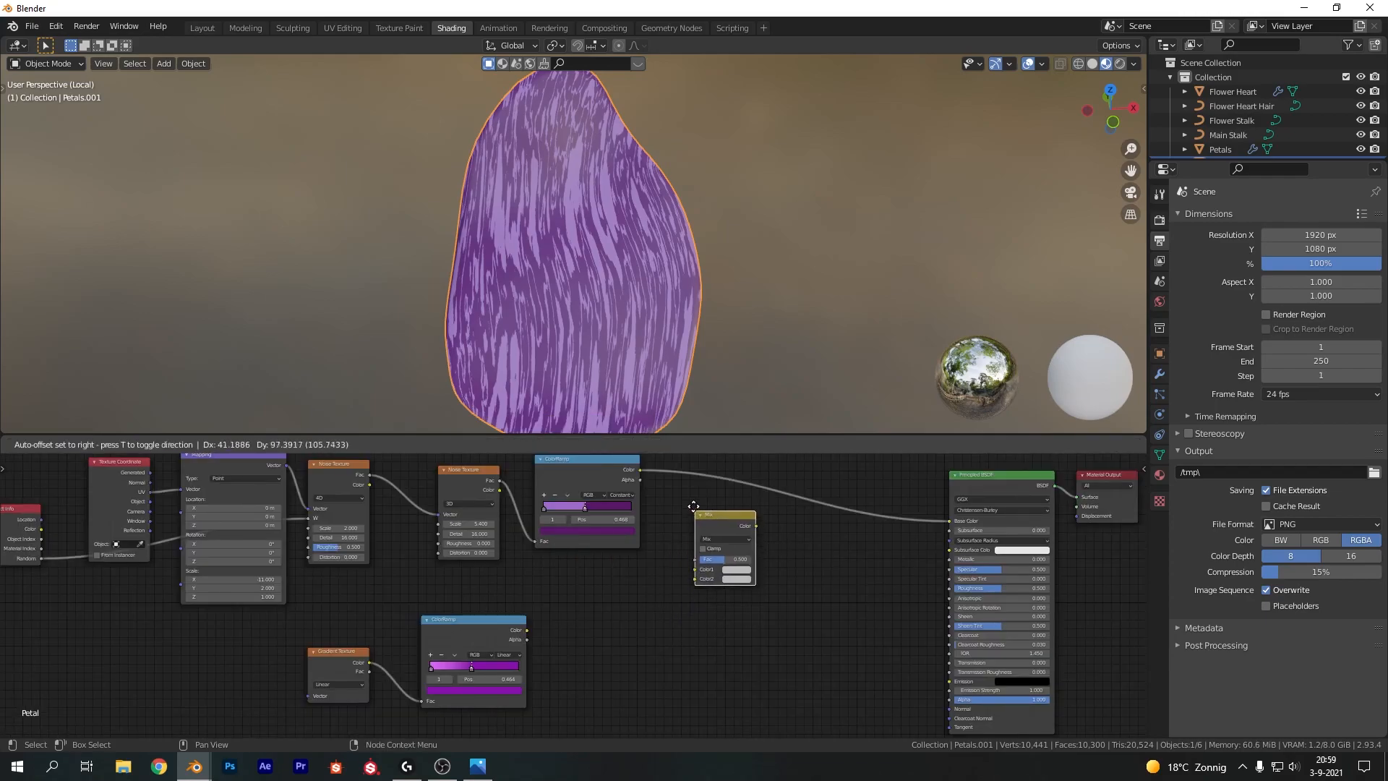
click(675, 462)
drag(527, 630, 679, 530)
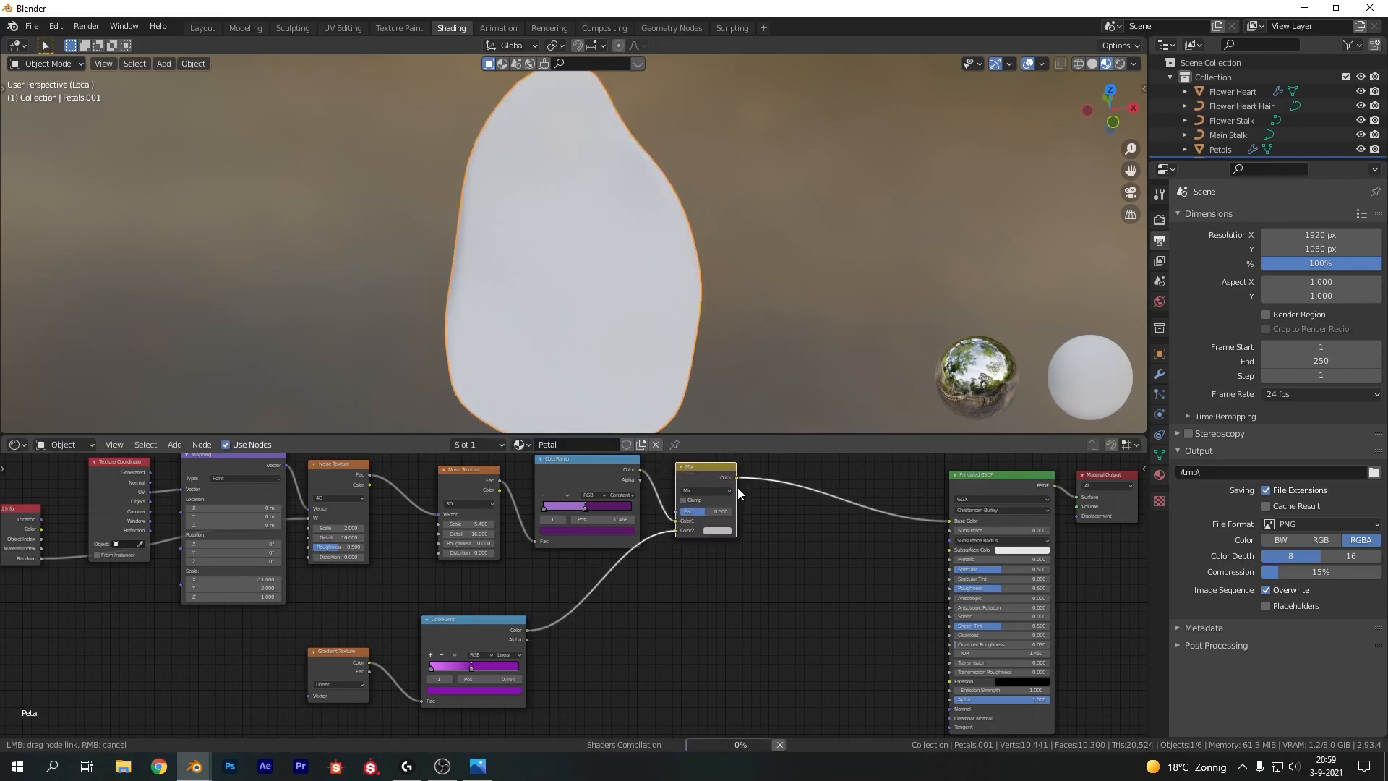
drag(738, 493, 738, 501)
click(689, 511)
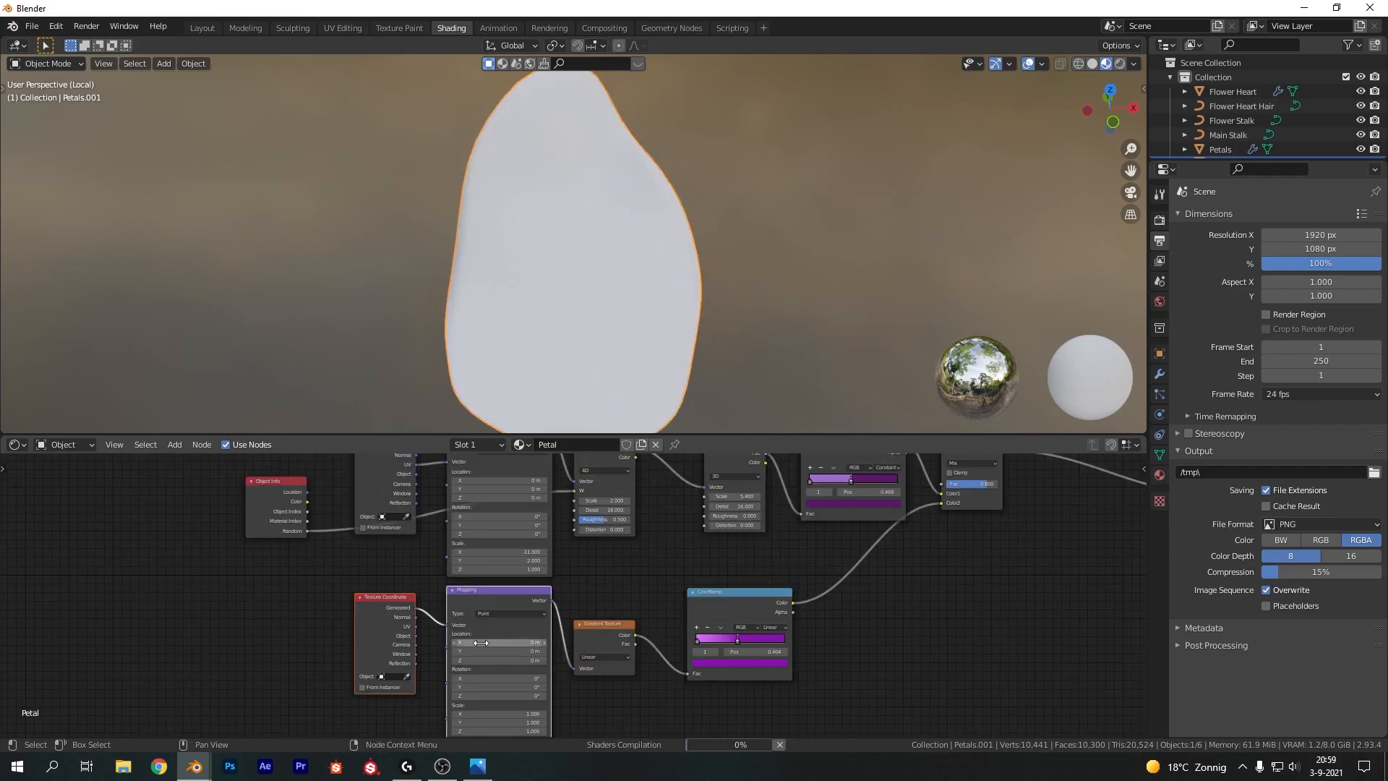
middle_drag(550, 614, 550, 549)
Connect the gradient's Texture Coordinate Object output to its Mapping node's Vector input
scroll(574, 557, up, 2)
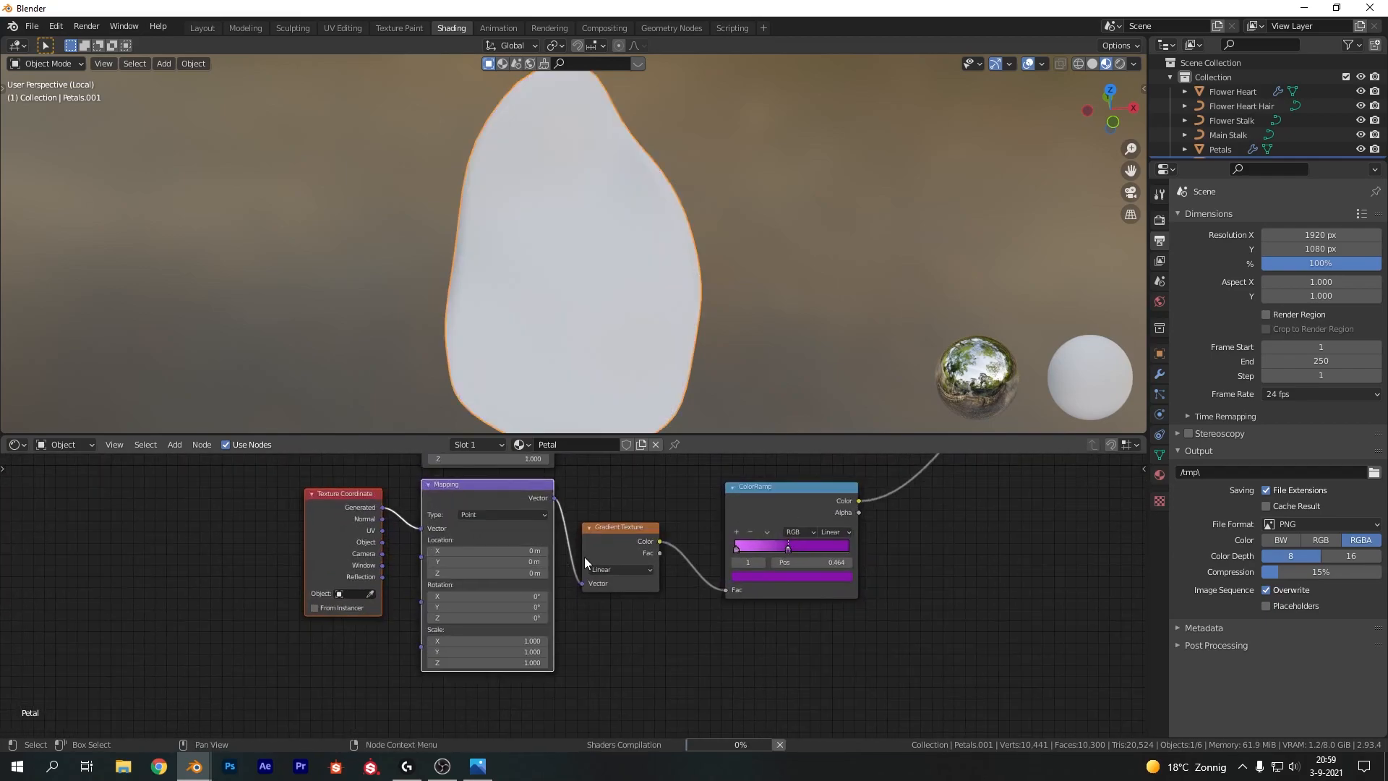
scroll(384, 542, up, 1)
mouse_move(409, 522)
mouse_down()
mouse_move(389, 532)
mouse_move(414, 545)
mouse_up()
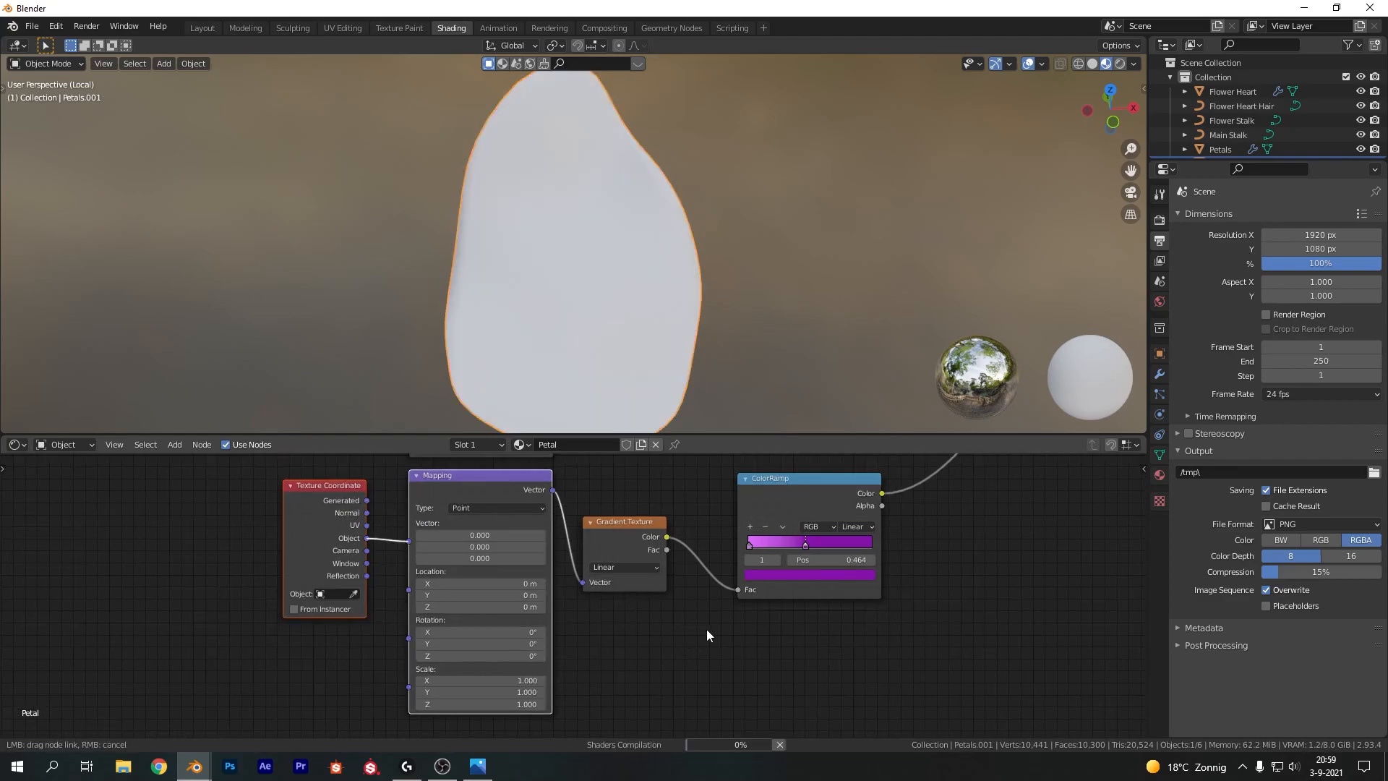
click(618, 567)
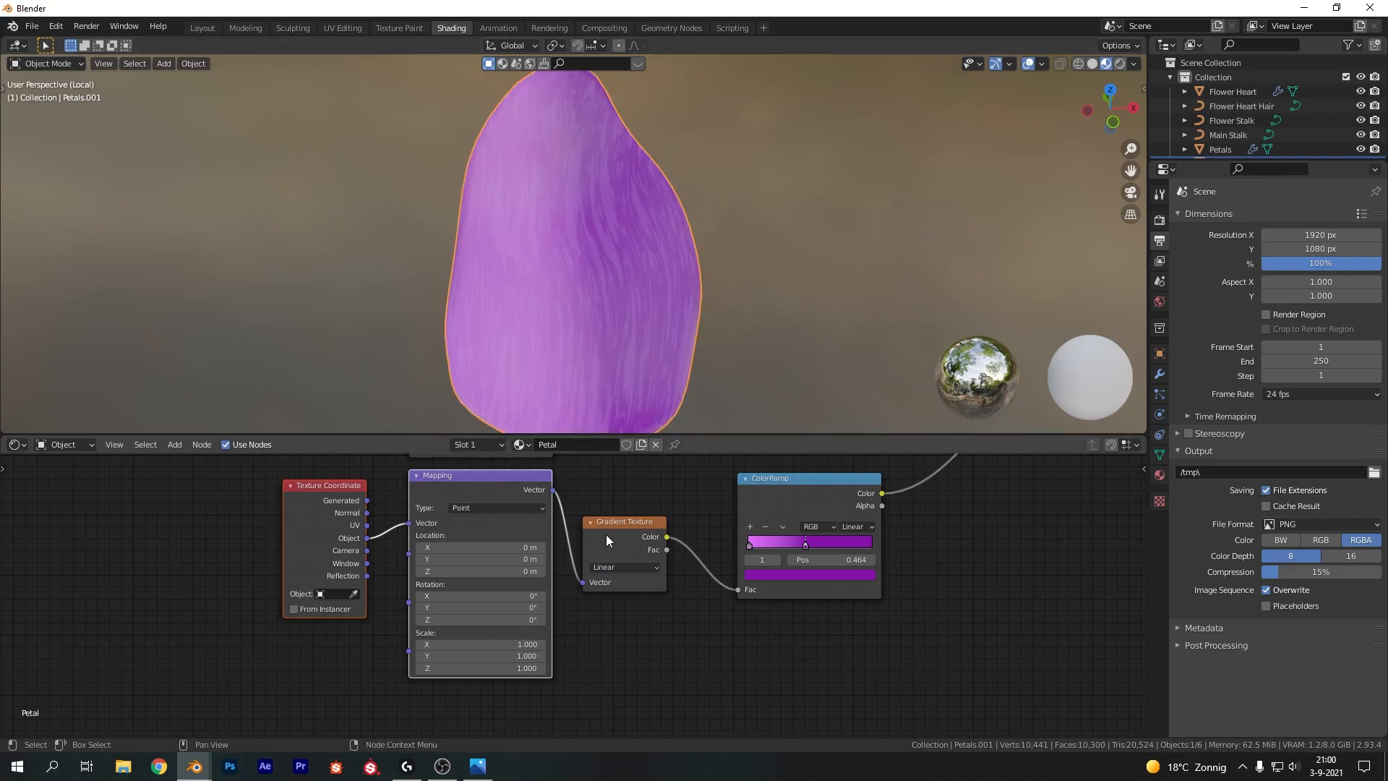
Set the Gradient Texture type to Quadratic Sphere
click(608, 565)
click(629, 645)
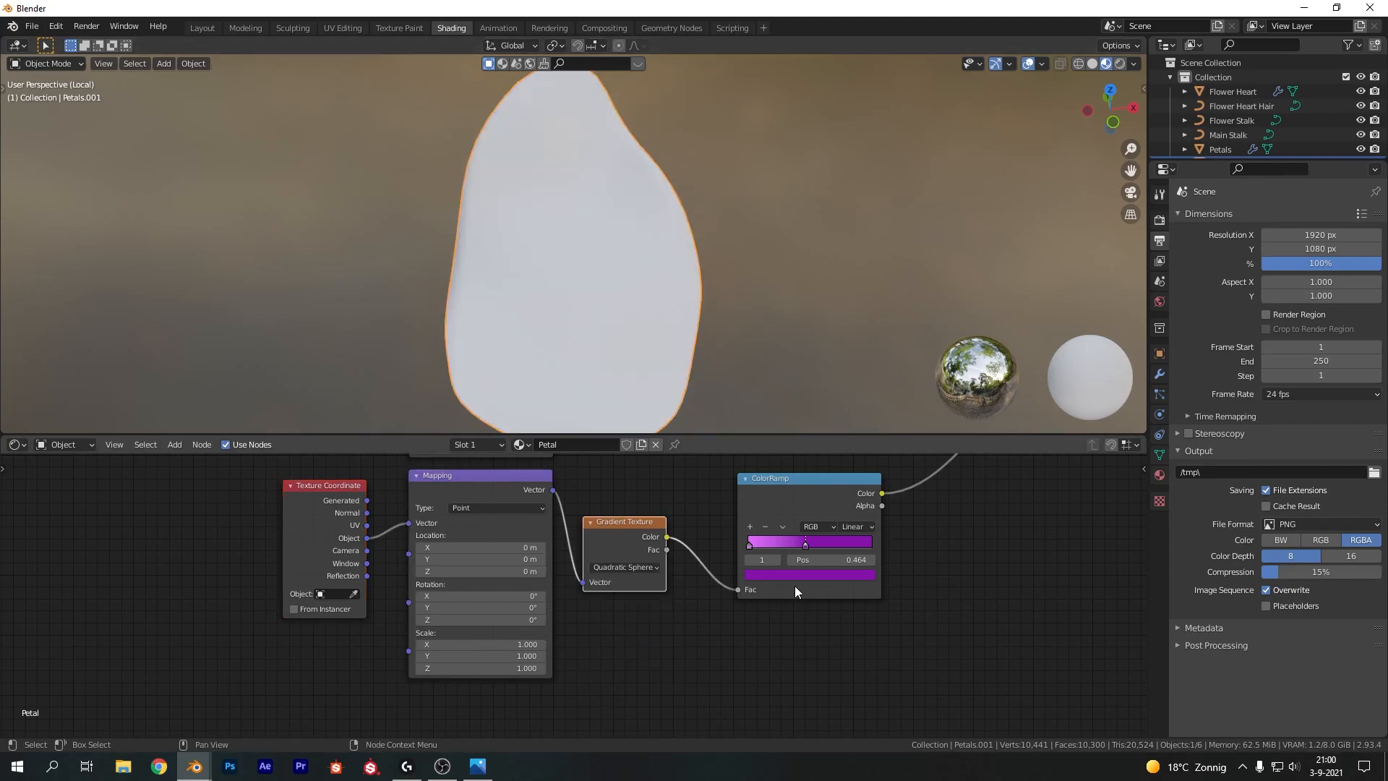
scroll(597, 371, down, 2)
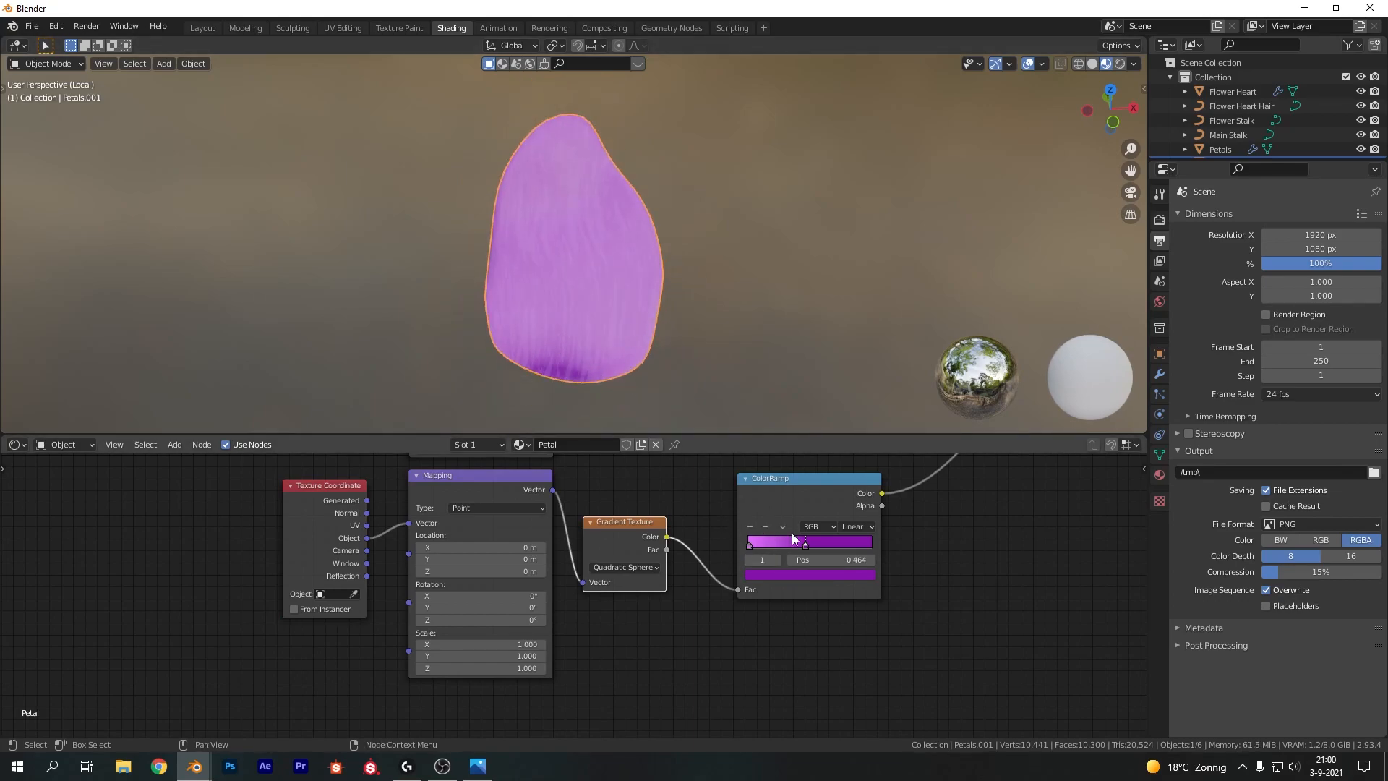
Slide the new ramp's second stop to about 0.15 and set the Mapping location X and Y to -0.3 m
mouse_move(805, 544)
mouse_down()
mouse_move(757, 540)
mouse_move(782, 543)
mouse_up()
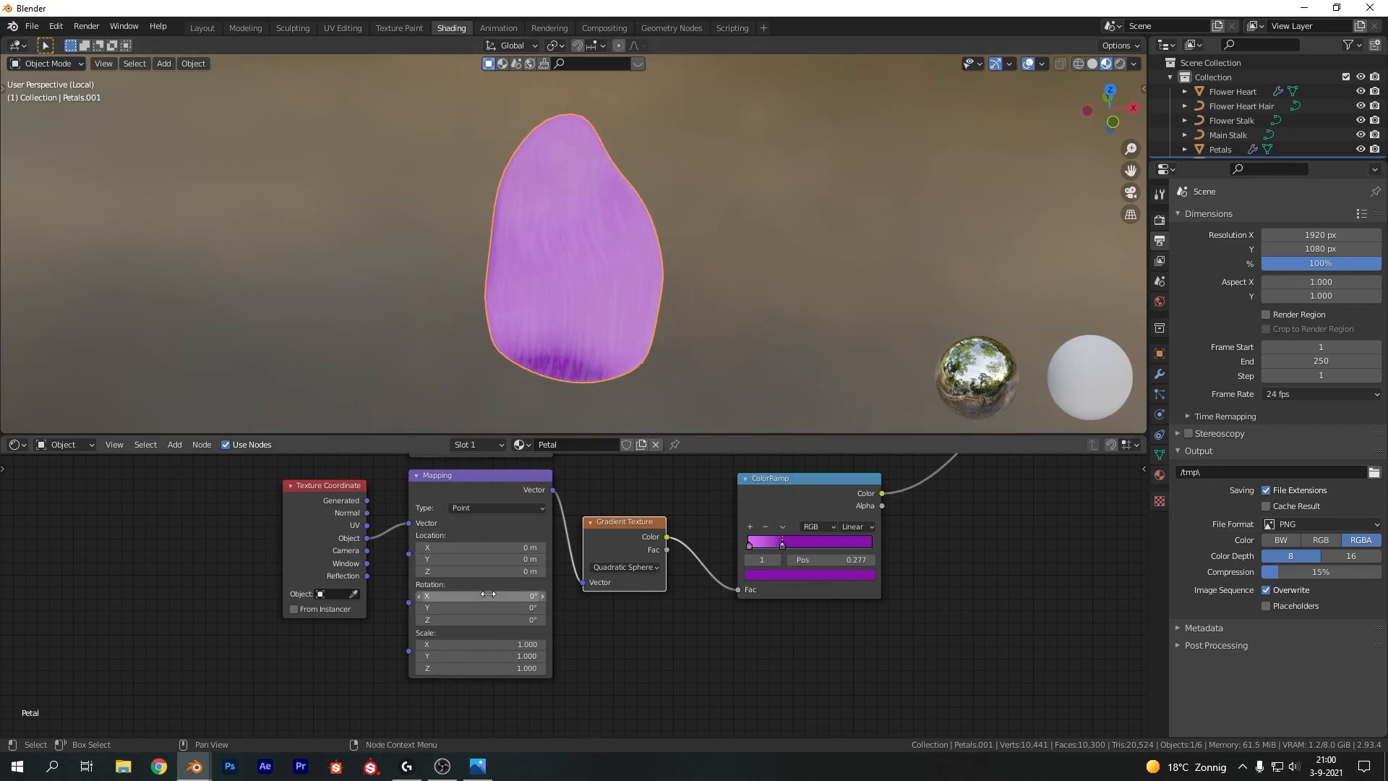
drag(472, 548, 506, 559)
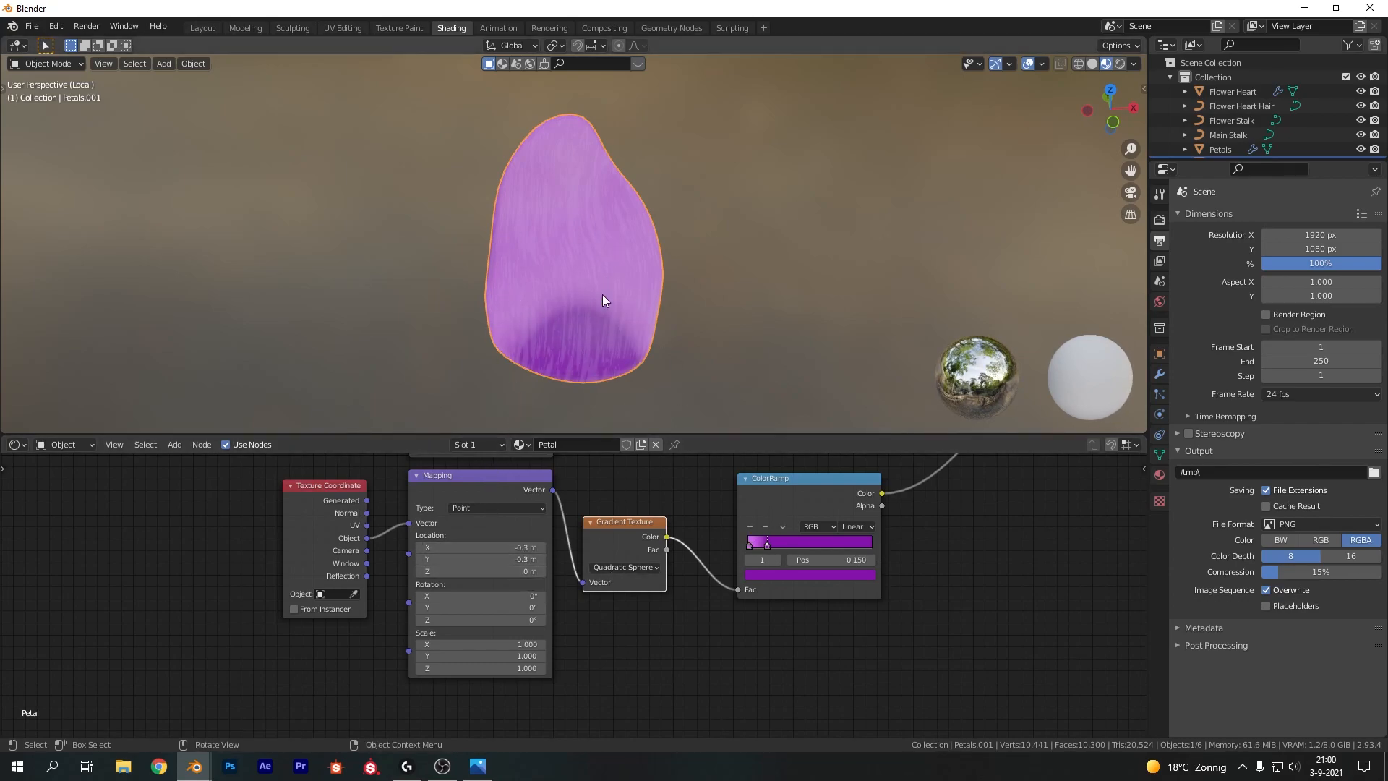
Set the new ramp's interpolation to B-Spline
click(845, 525)
click(869, 580)
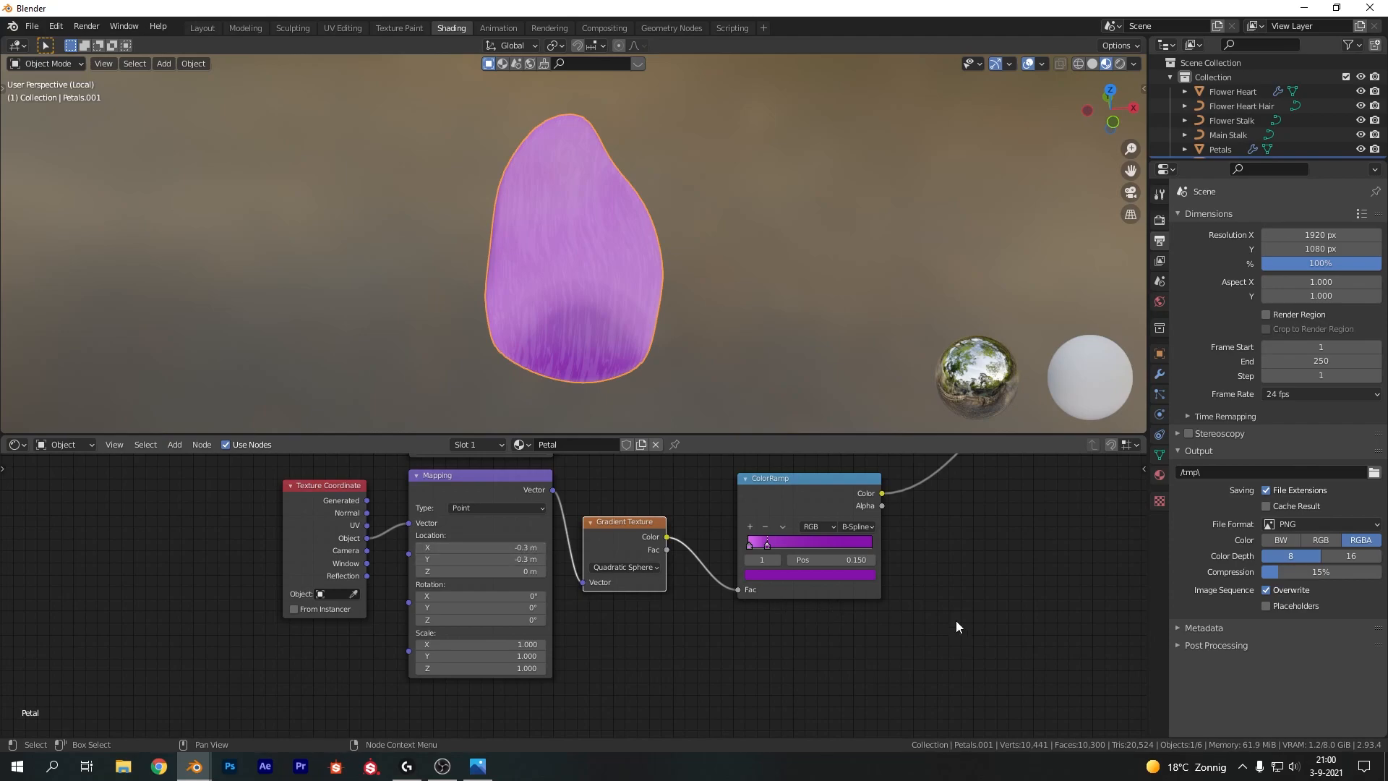
scroll(857, 645, down, 2)
middle_drag(675, 615, 731, 536)
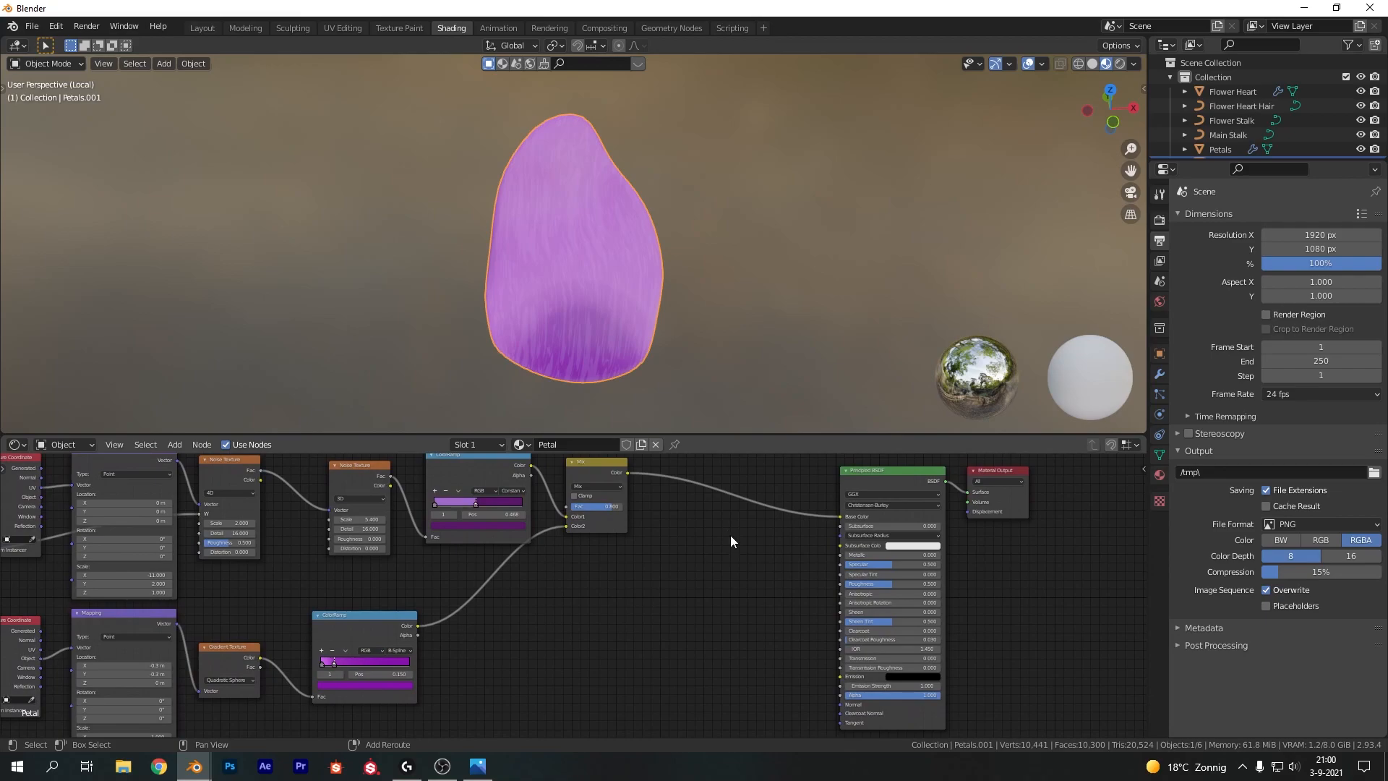
Insert a MixRGB node before the shader's Base Color and set its blend mode to Overlay
key(shift+a)
text(mix)
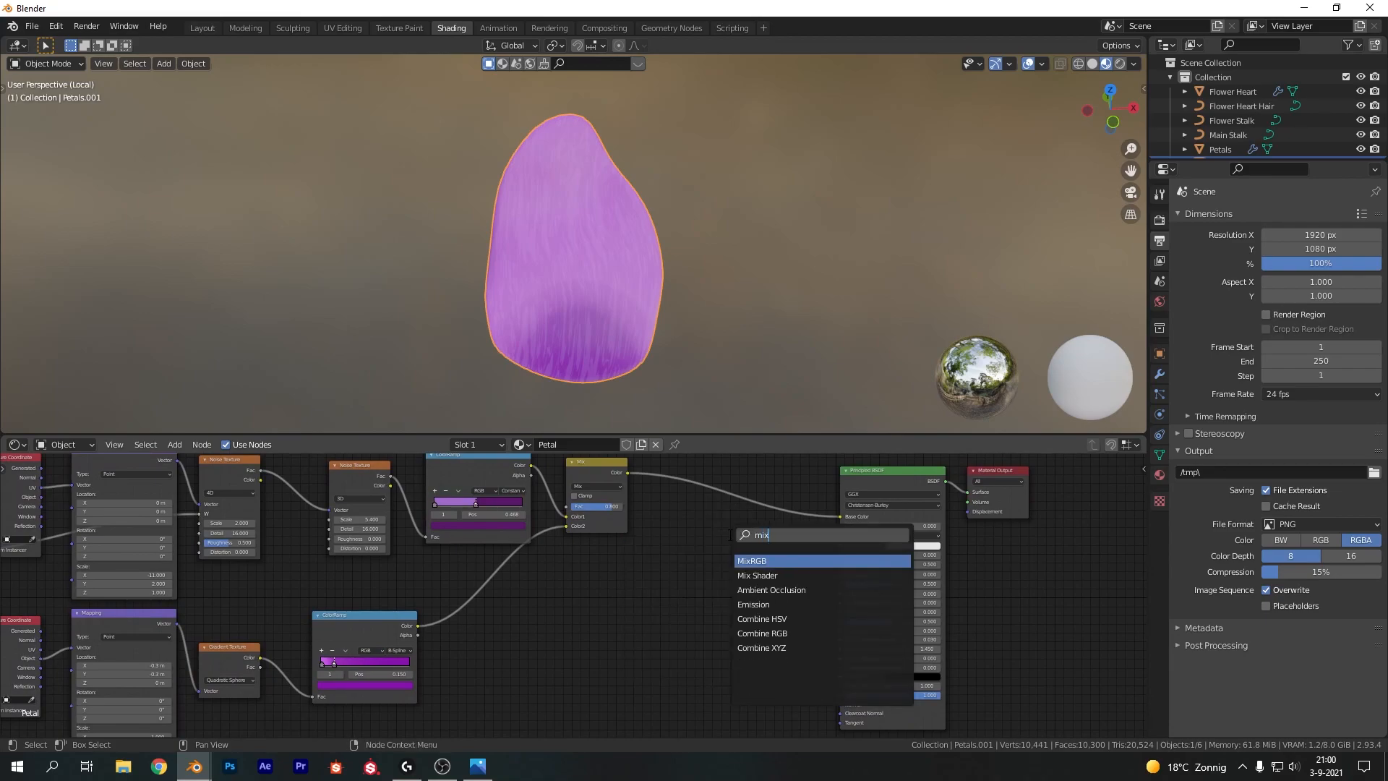
key(Return)
click(727, 541)
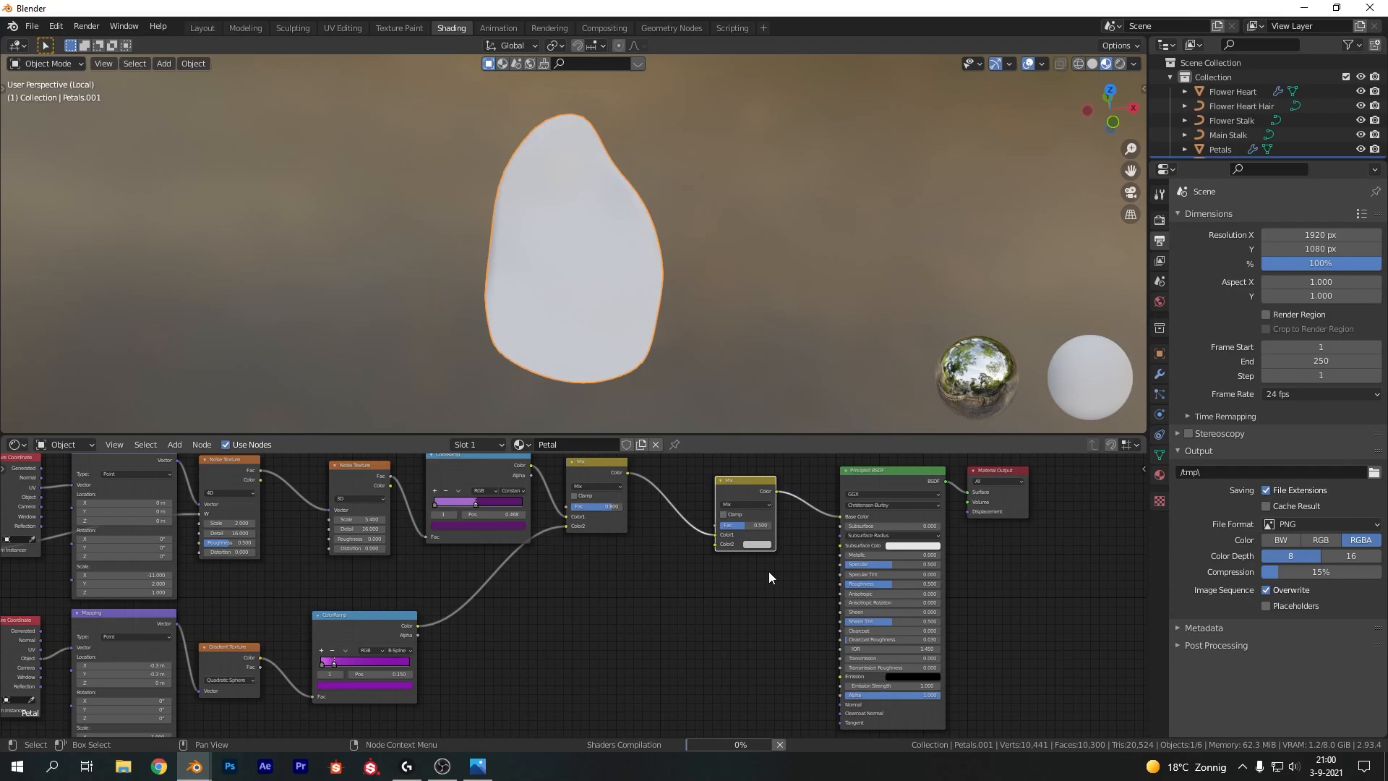
click(755, 502)
click(749, 606)
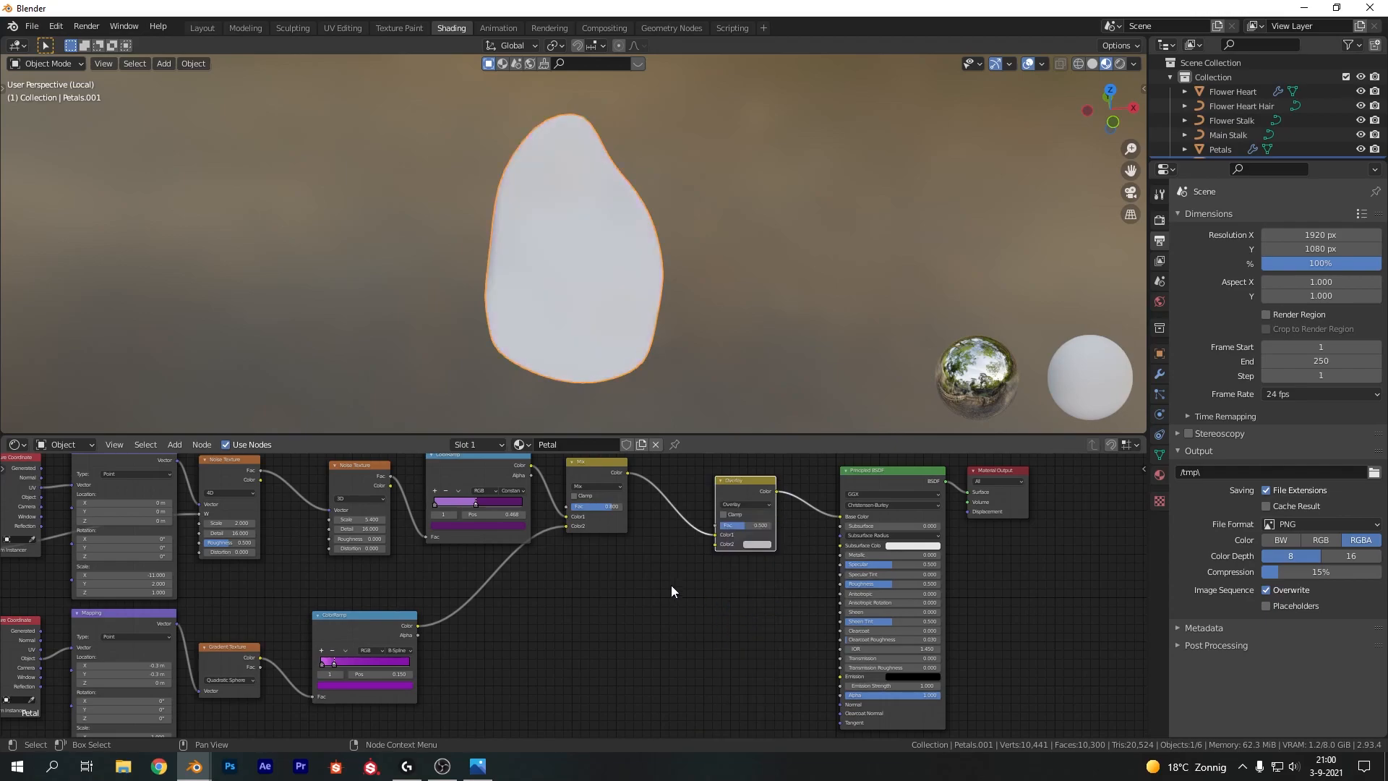
Add a ColorRamp driven by the gradient texture's Fac, adjust its stops, and connect its Color to the Overlay mix's Fac
middle_drag(575, 640, 678, 548)
key(shift+a)
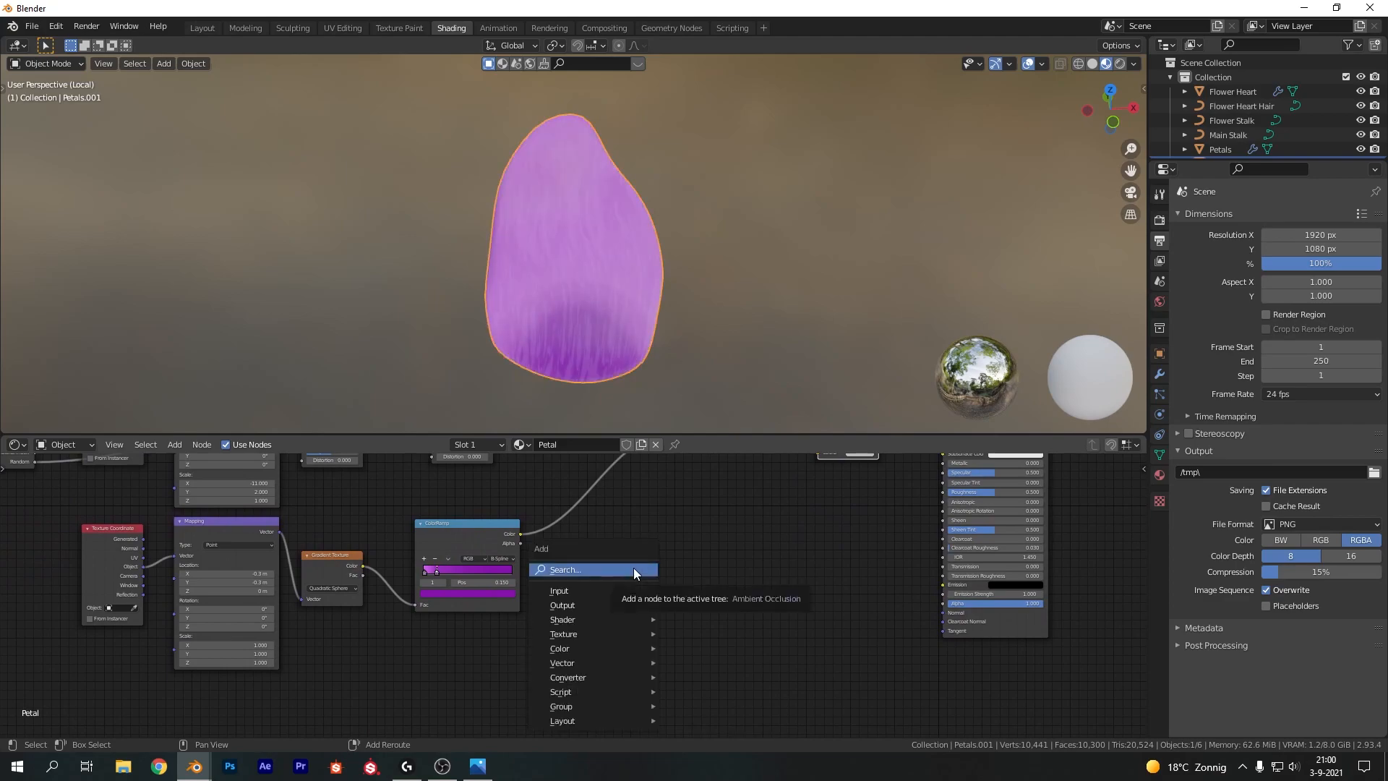
click(633, 566)
text(color)
key(Return)
click(593, 522)
middle_drag(631, 495, 560, 555)
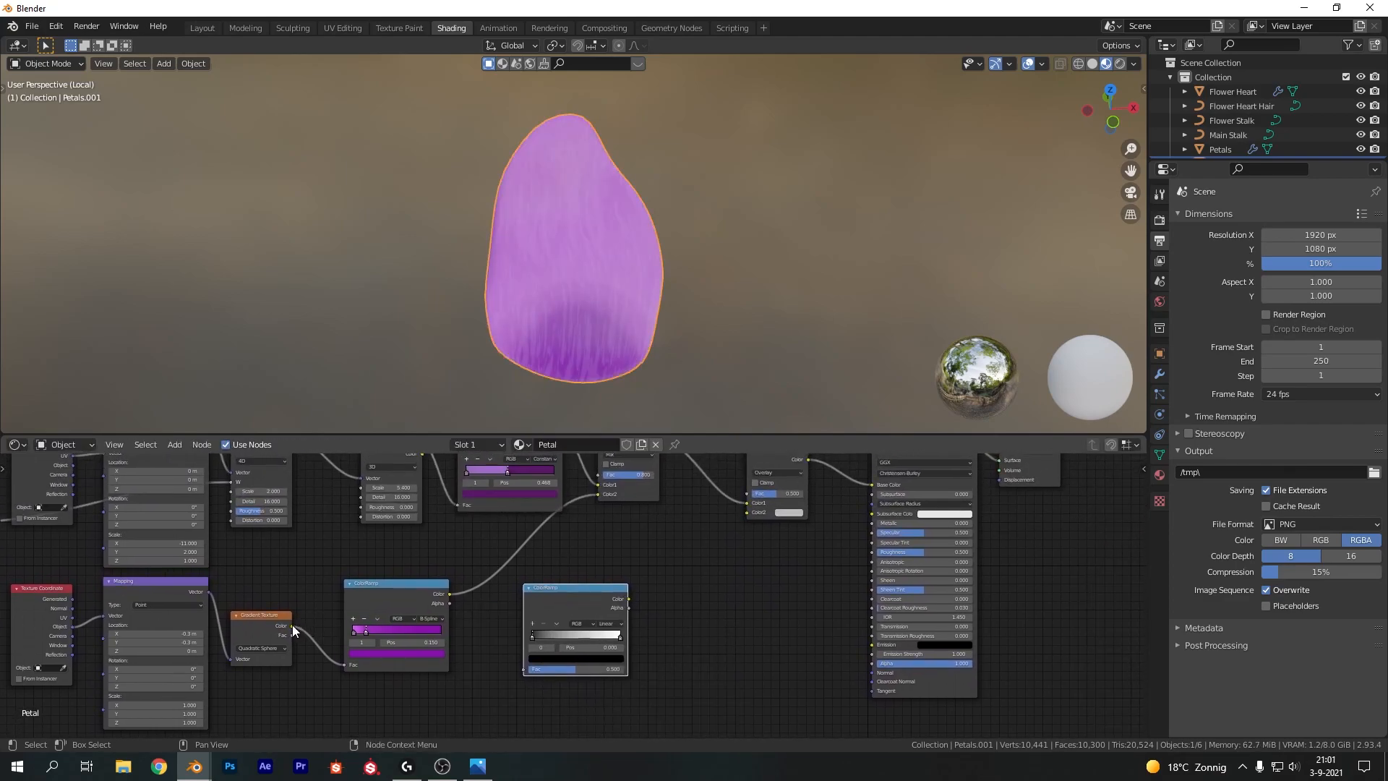
drag(292, 635, 525, 669)
drag(576, 588, 558, 587)
middle_drag(599, 584, 589, 589)
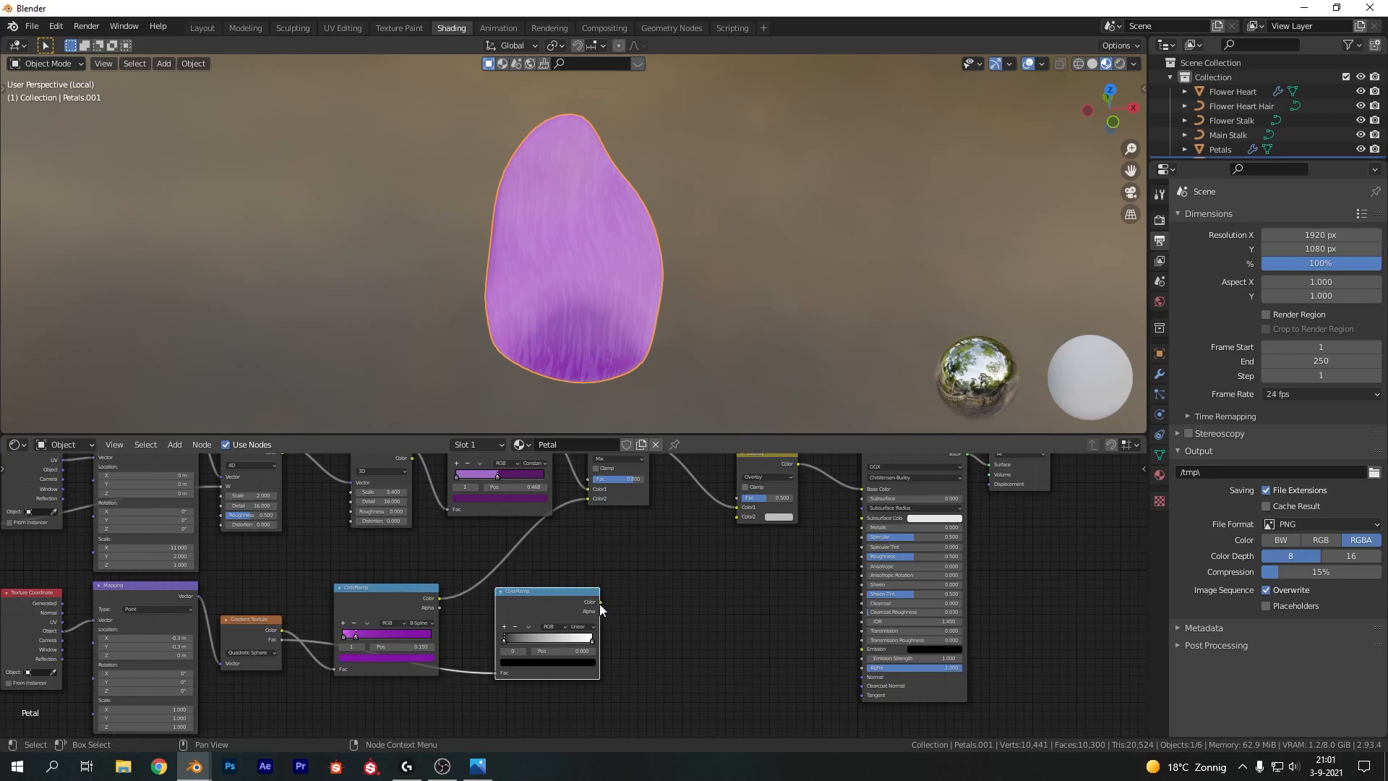
drag(601, 602, 742, 498)
middle_drag(736, 627, 791, 528)
scroll(674, 532, down, 1)
middle_drag(661, 608, 636, 589)
scroll(548, 565, down, 3)
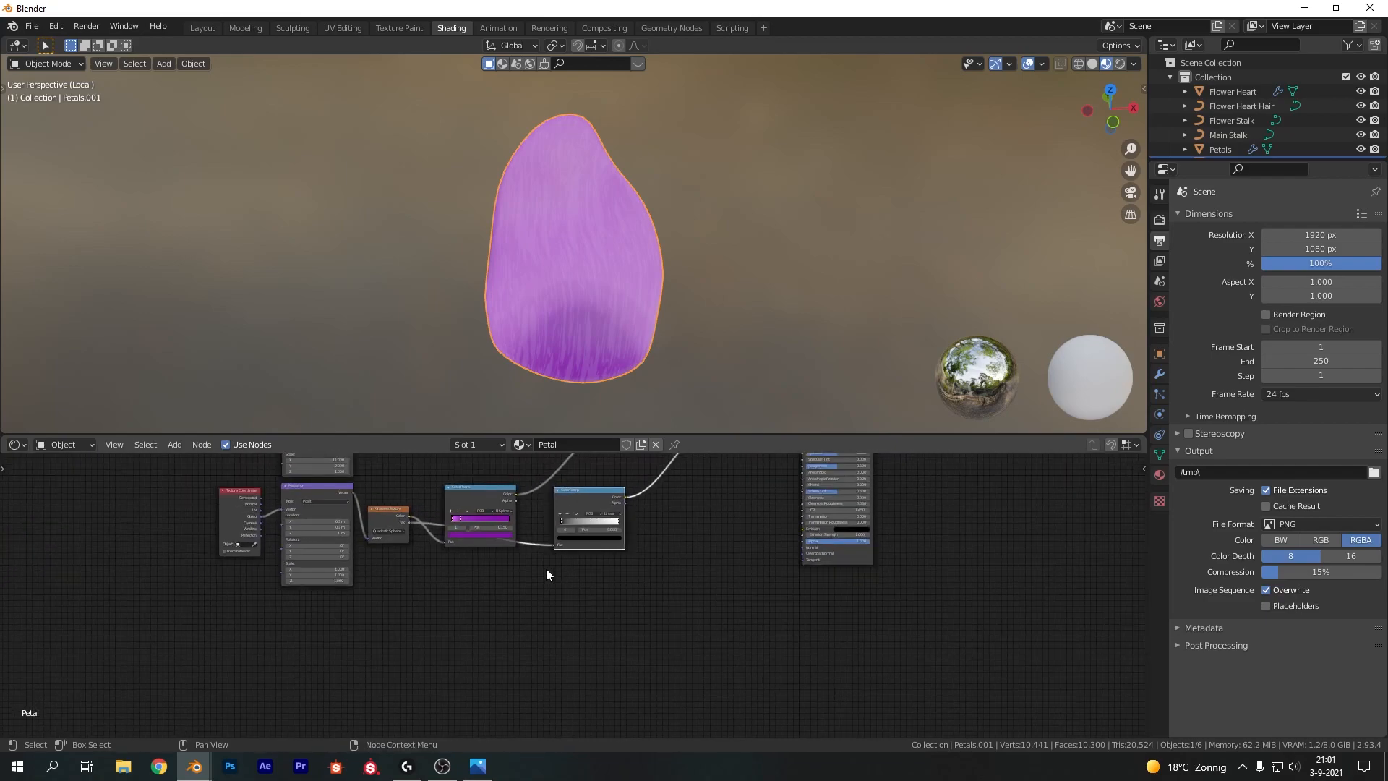
middle_drag(545, 568, 542, 643)
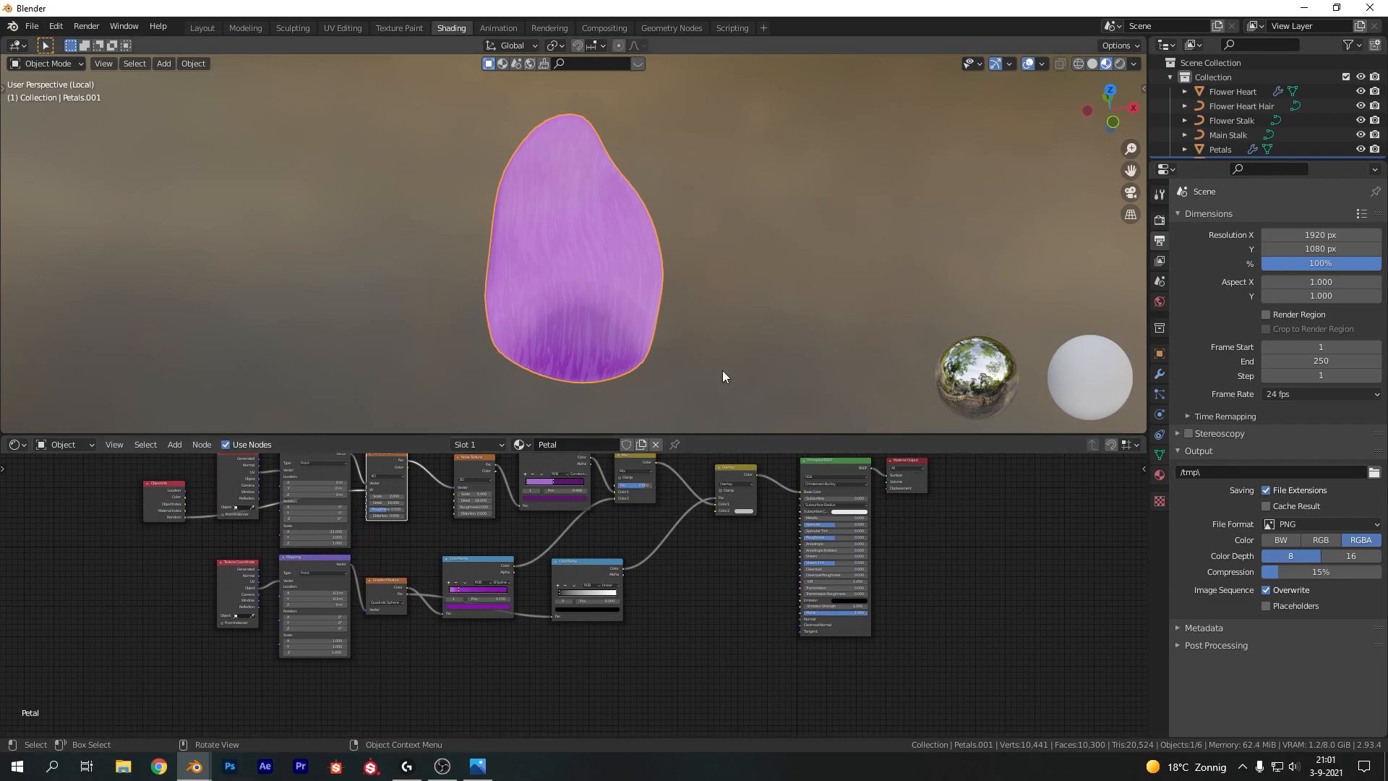
middle_drag(619, 668, 626, 648)
Duplicate the noise texture and feed its Fac into a new ColorRamp
key(shift+d)
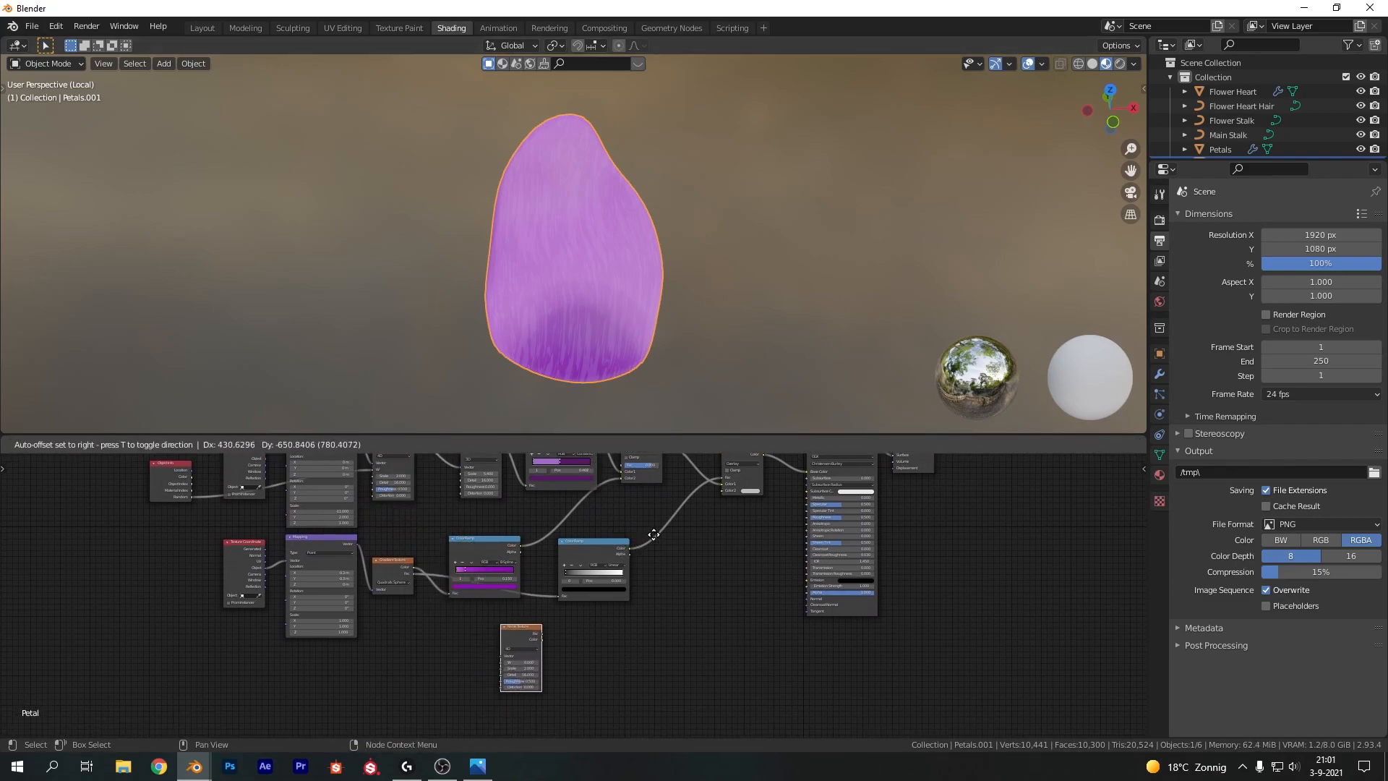
click(520, 647)
key(shift+a)
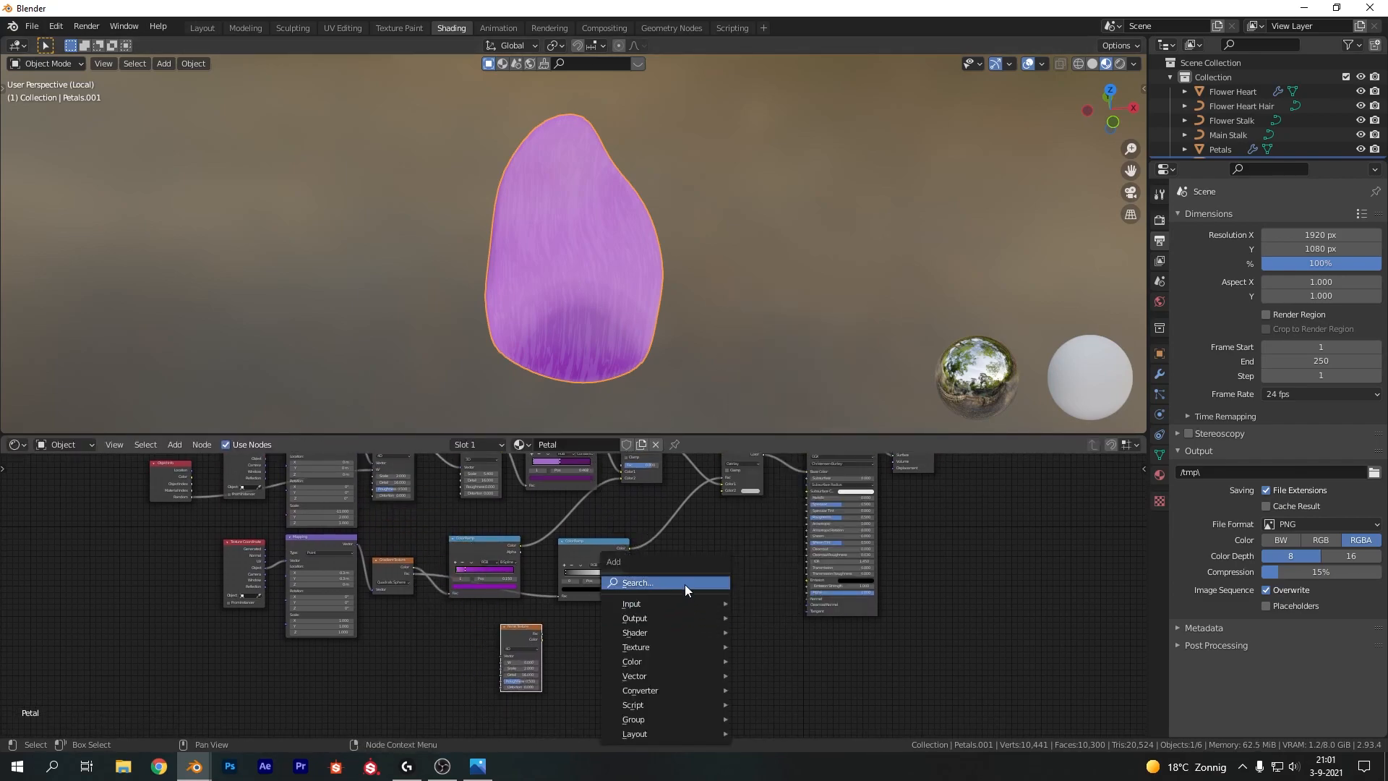
click(684, 585)
text(color ramp)
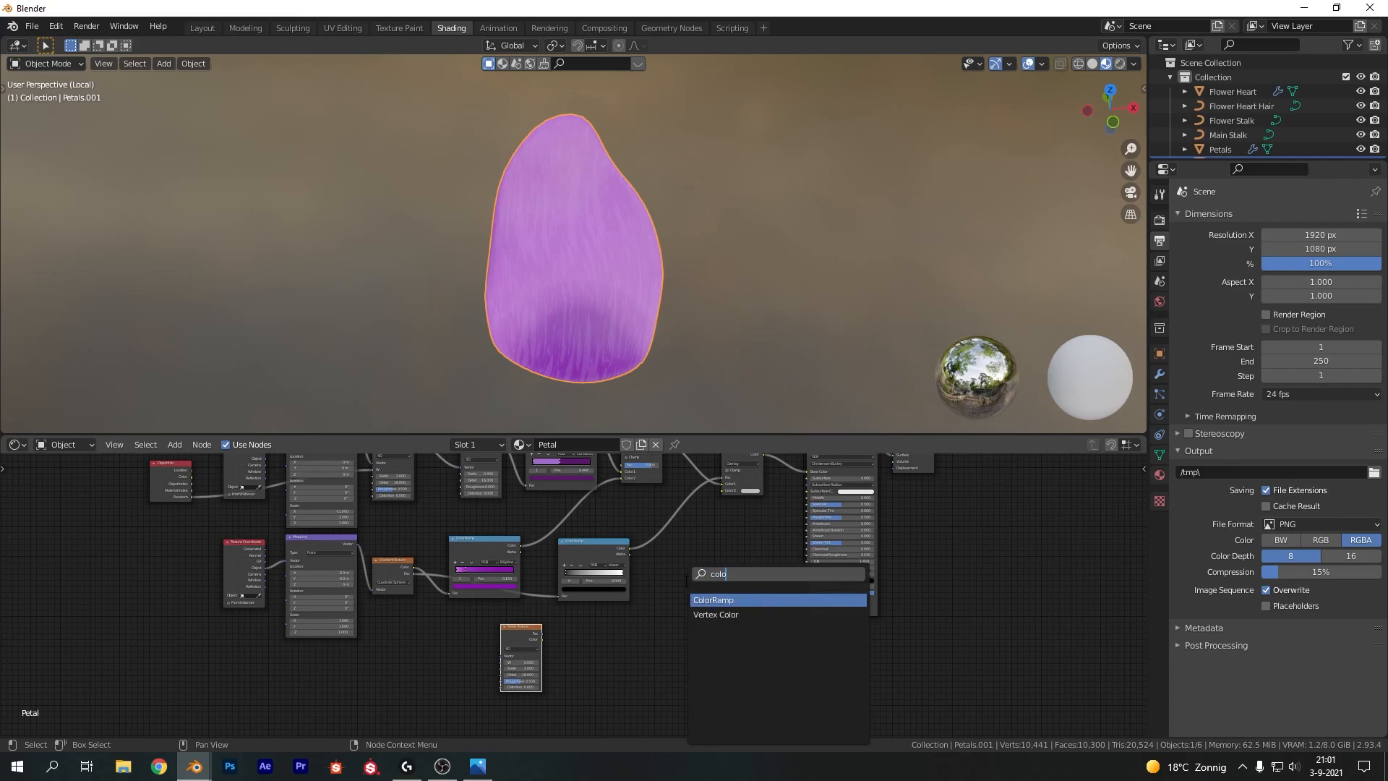
key(Return)
click(587, 627)
drag(542, 633, 590, 681)
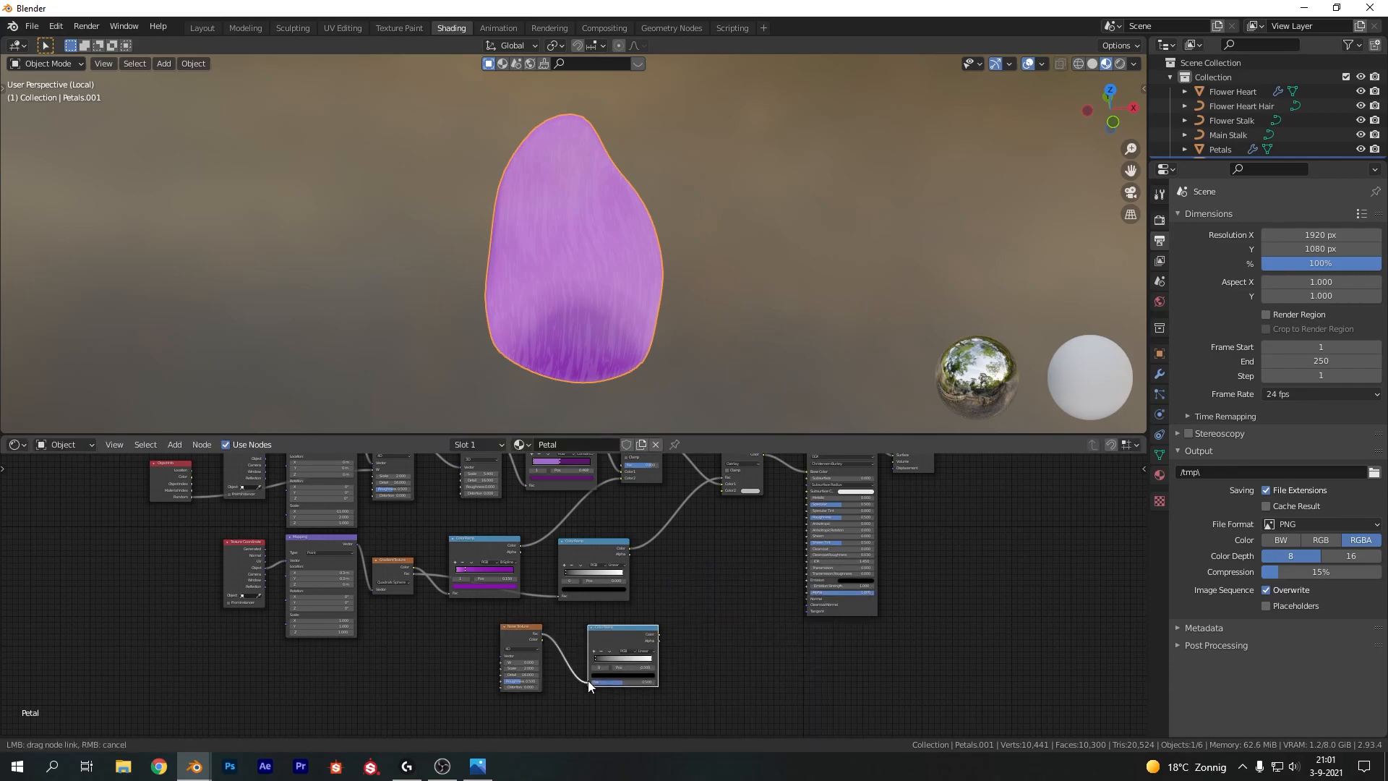
Set the new ramp to a cyan first stop and black second stop, and connect its Color to the Overlay mix's Color2
scroll(677, 697, up, 10)
middle_drag(678, 695, 616, 543)
click(682, 572)
click(689, 643)
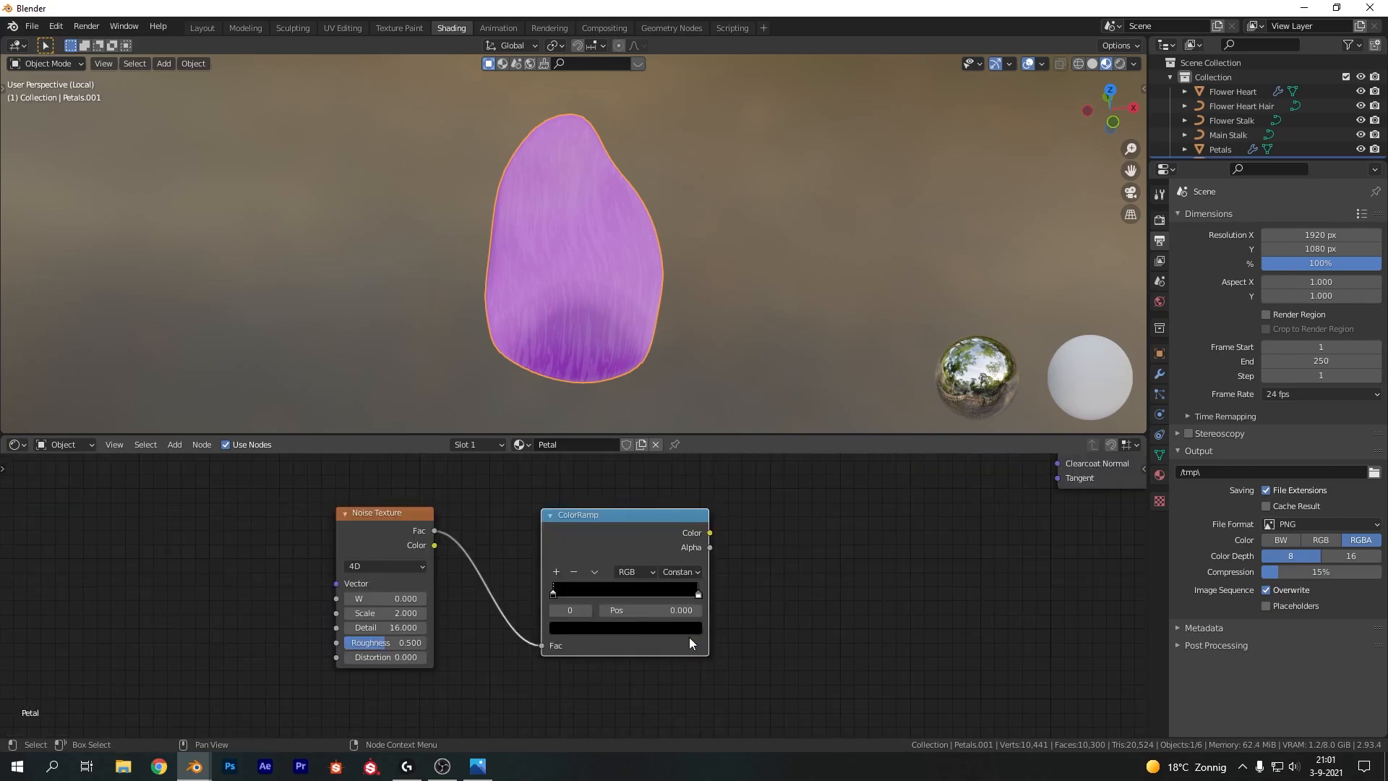
drag(697, 592, 606, 593)
click(615, 629)
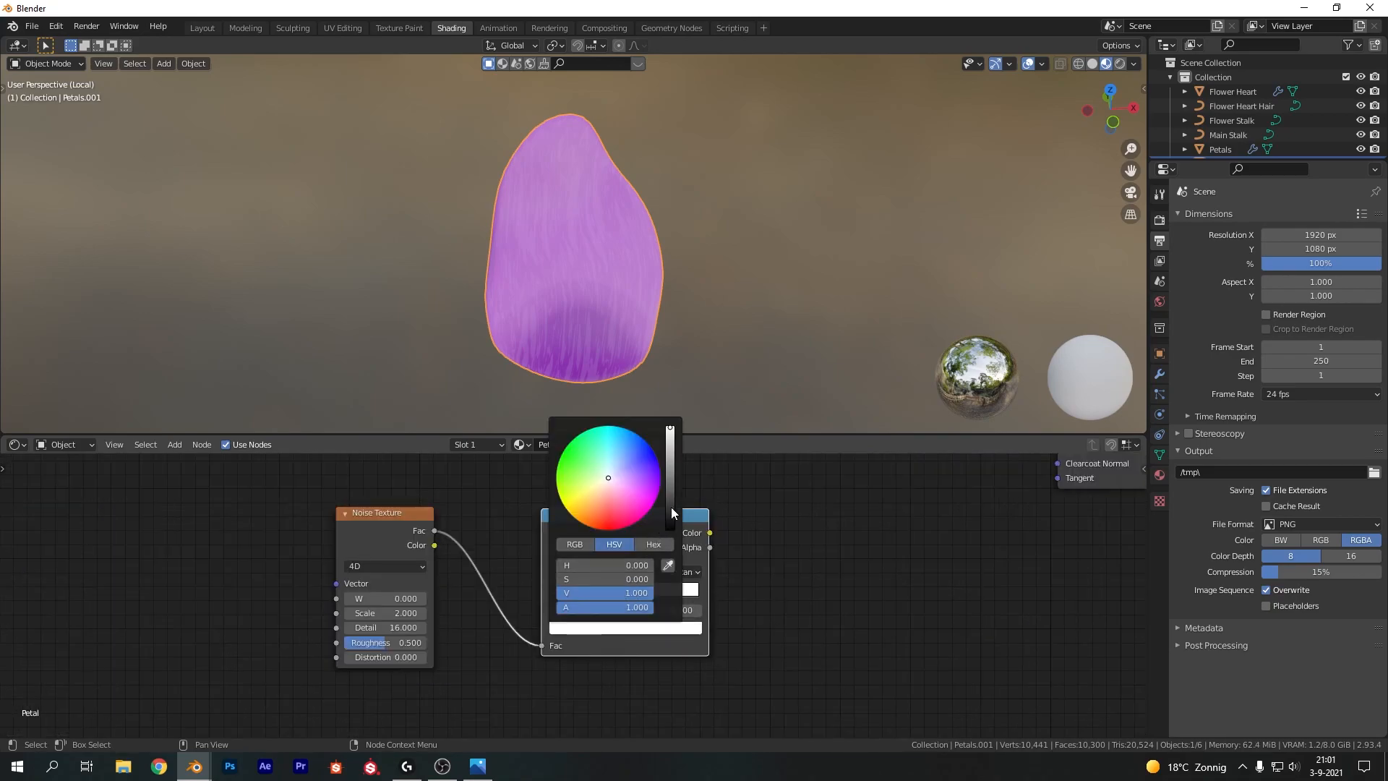
drag(671, 513, 652, 637)
click(583, 627)
mouse_move(669, 472)
mouse_down()
mouse_move(670, 425)
mouse_move(616, 441)
mouse_up()
scroll(728, 529, down, 7)
middle_drag(718, 522, 612, 680)
drag(586, 693, 671, 496)
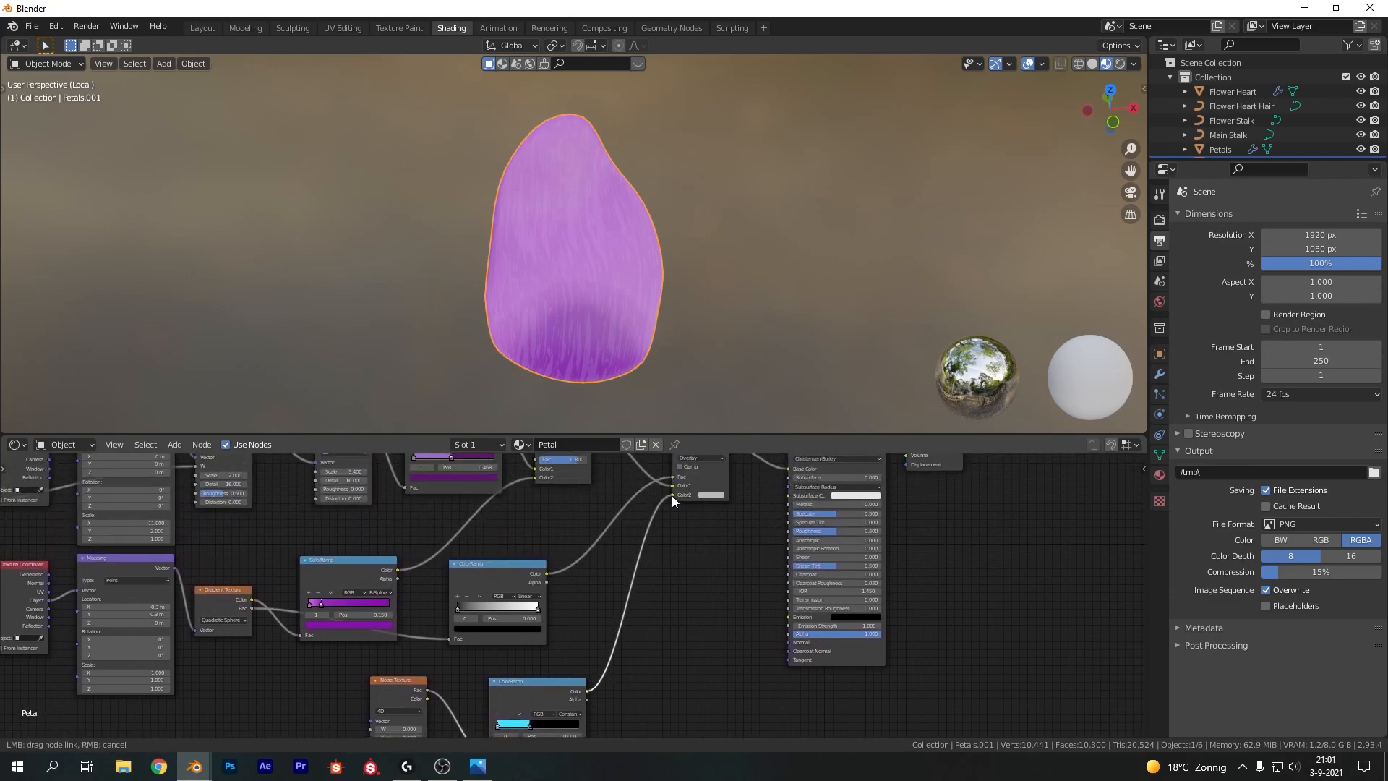
Connect the Texture Coordinate to the duplicated noise's Vector and set that noise's Scale to 50
scroll(584, 615, down, 1)
middle_drag(405, 645, 505, 598)
drag(137, 470, 502, 663)
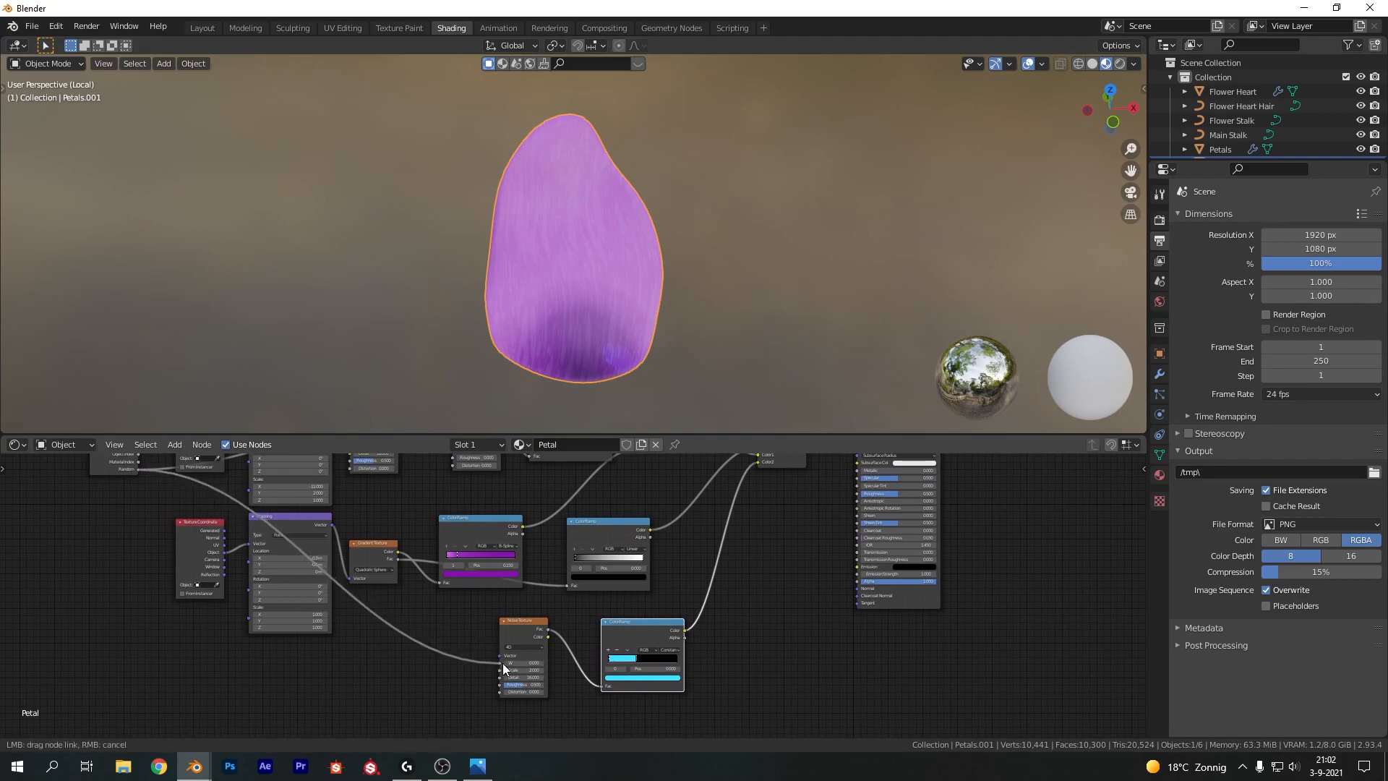
scroll(565, 705, up, 5)
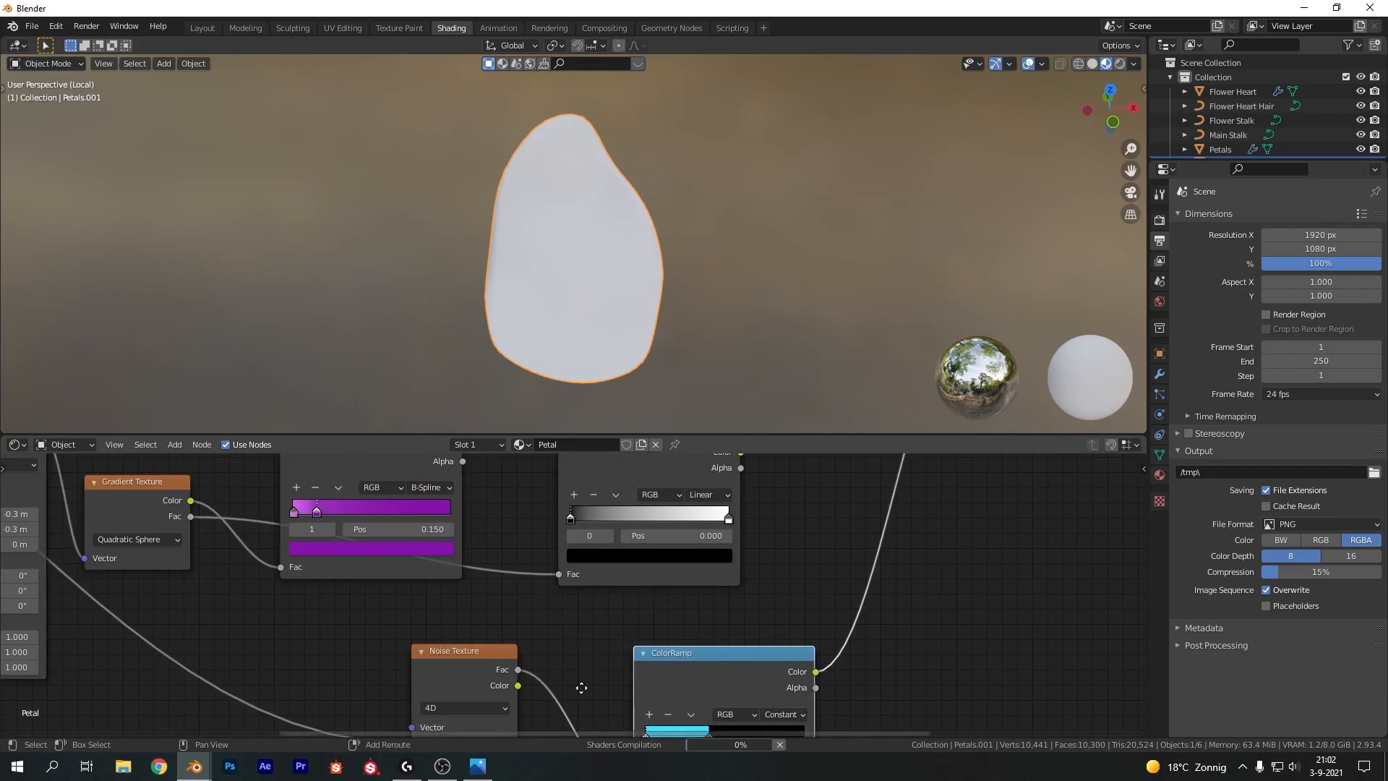
scroll(530, 621, up, 3)
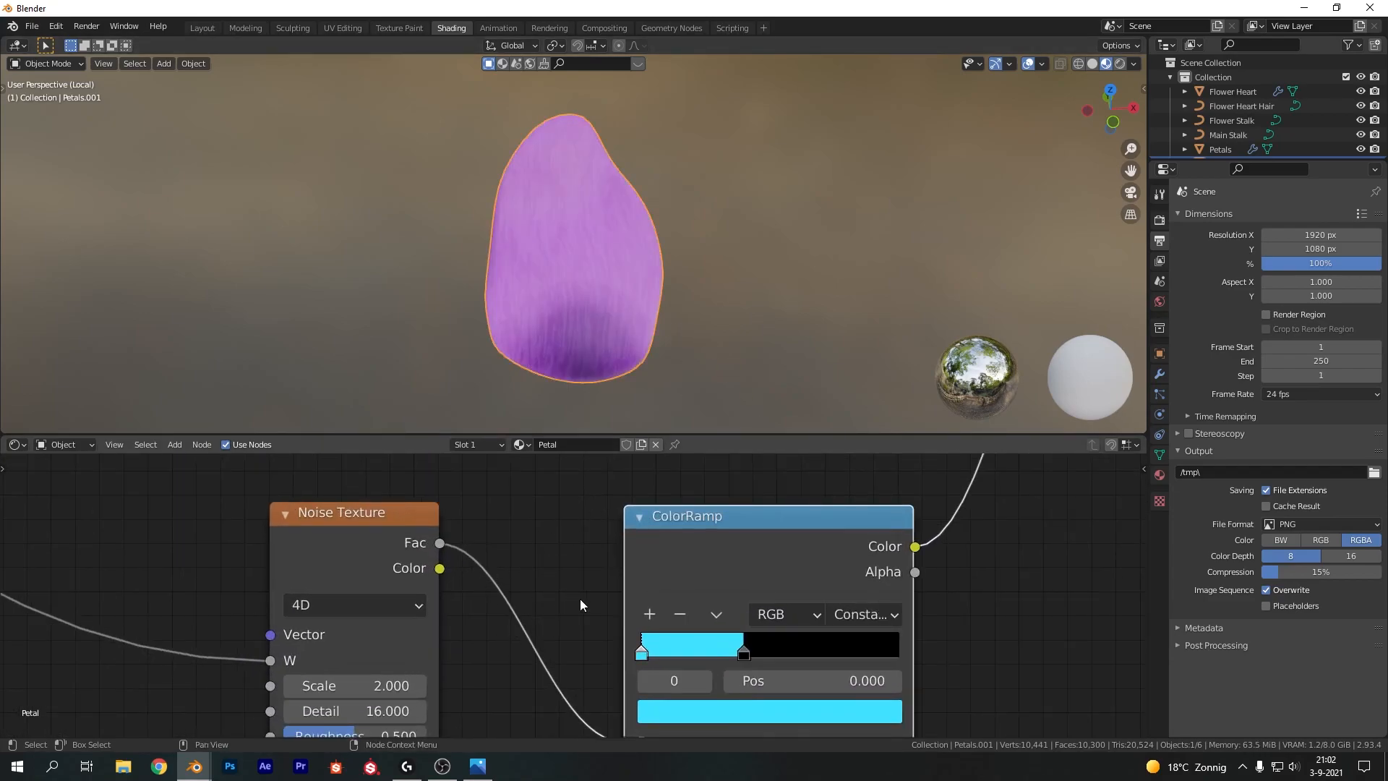
middle_drag(579, 599, 621, 519)
click(434, 606)
text(50)
key(Return)
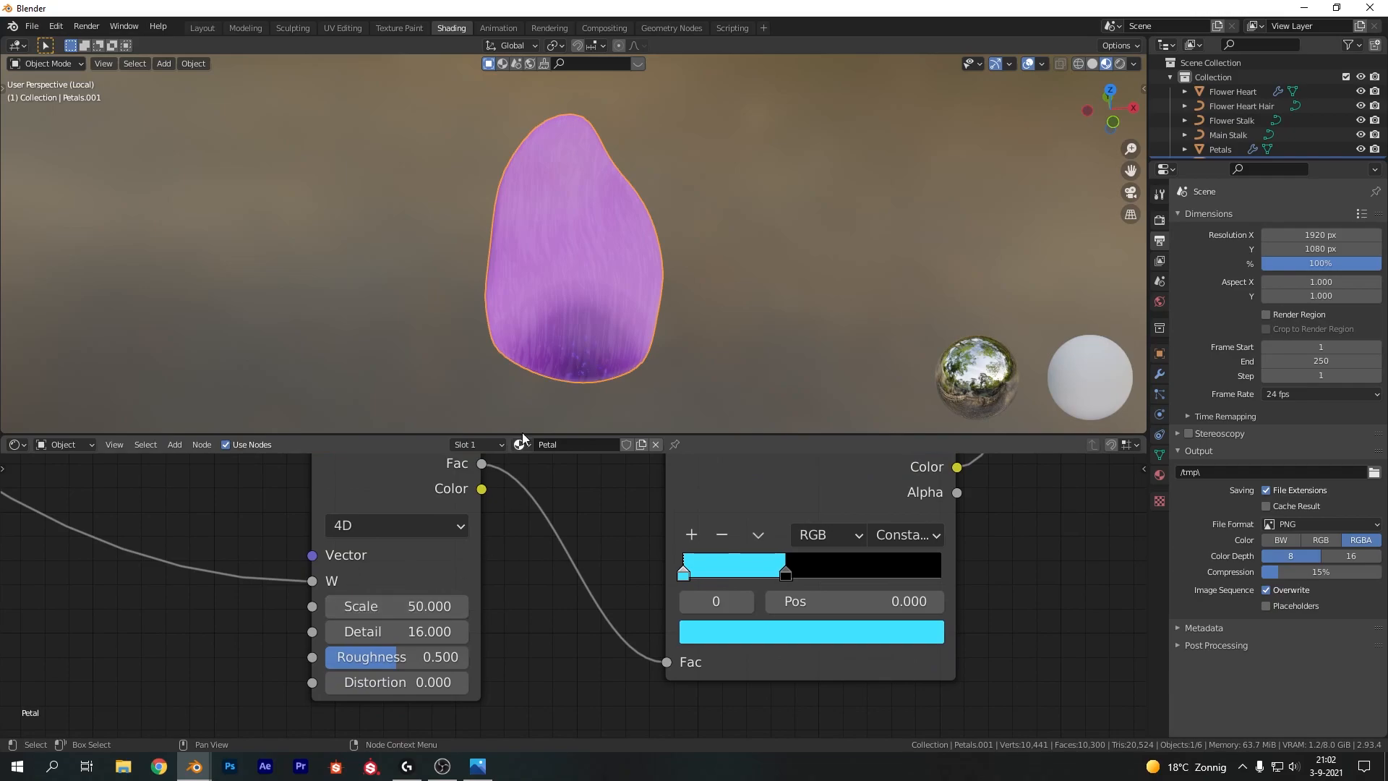
Slide the cyan ramp's second stop to about 0.464
scroll(609, 330, up, 2)
shift+middle_drag(620, 334, 563, 334)
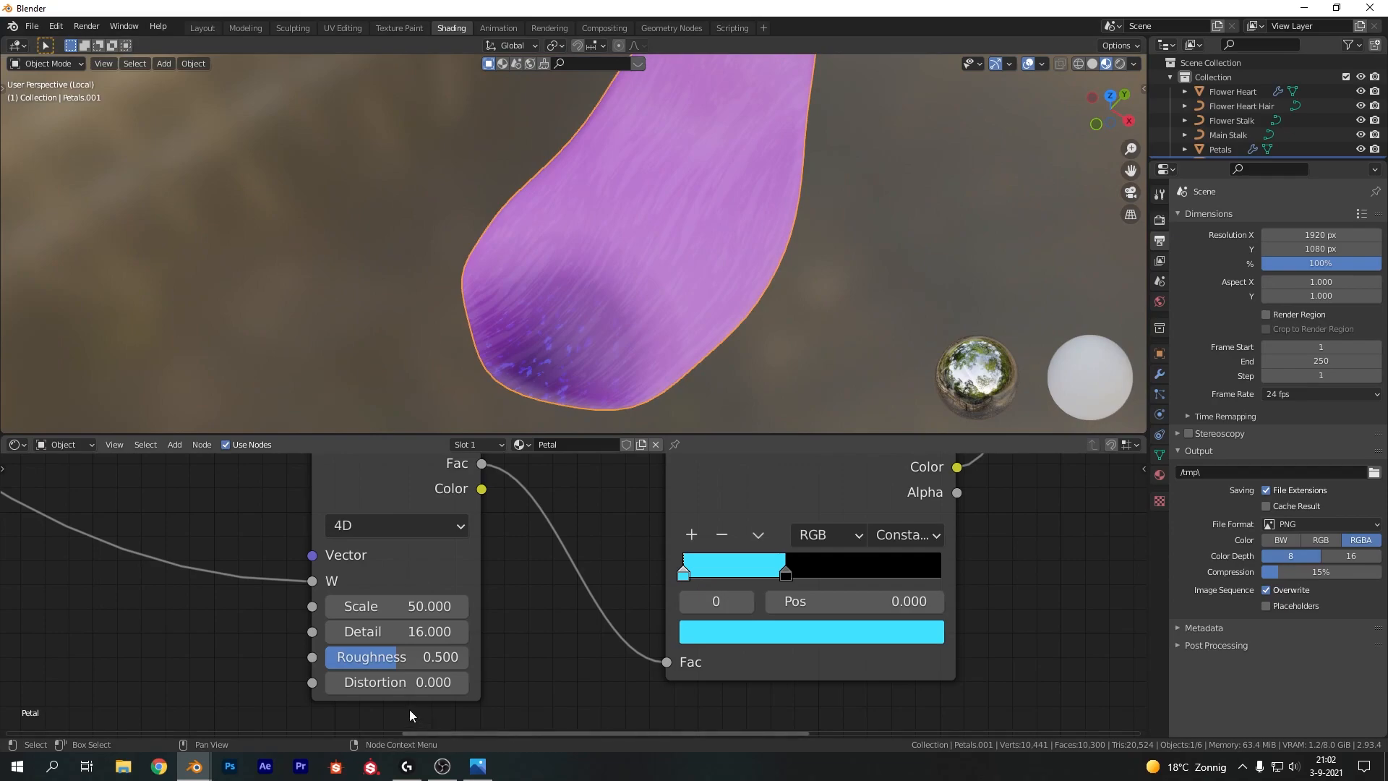
mouse_move(786, 572)
mouse_down()
mouse_move(769, 572)
mouse_move(803, 572)
mouse_up()
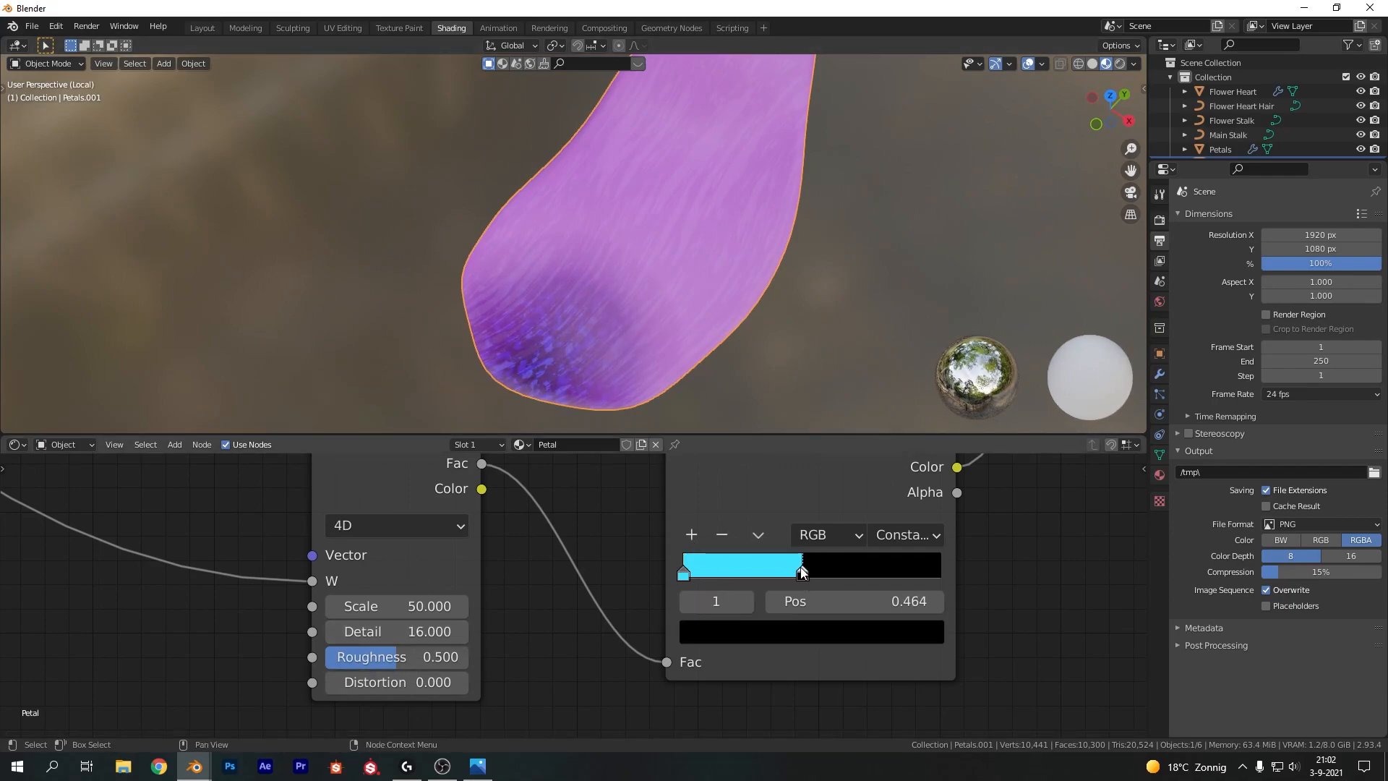
Move the black-and-white gradient ramp's stop to about 0.477
scroll(636, 518, down, 16)
middle_drag(691, 483, 614, 511)
scroll(553, 662, up, 8)
scroll(574, 626, down, 4)
mouse_move(419, 582)
mouse_down()
mouse_move(454, 576)
mouse_move(417, 578)
mouse_up()
drag(514, 579, 465, 578)
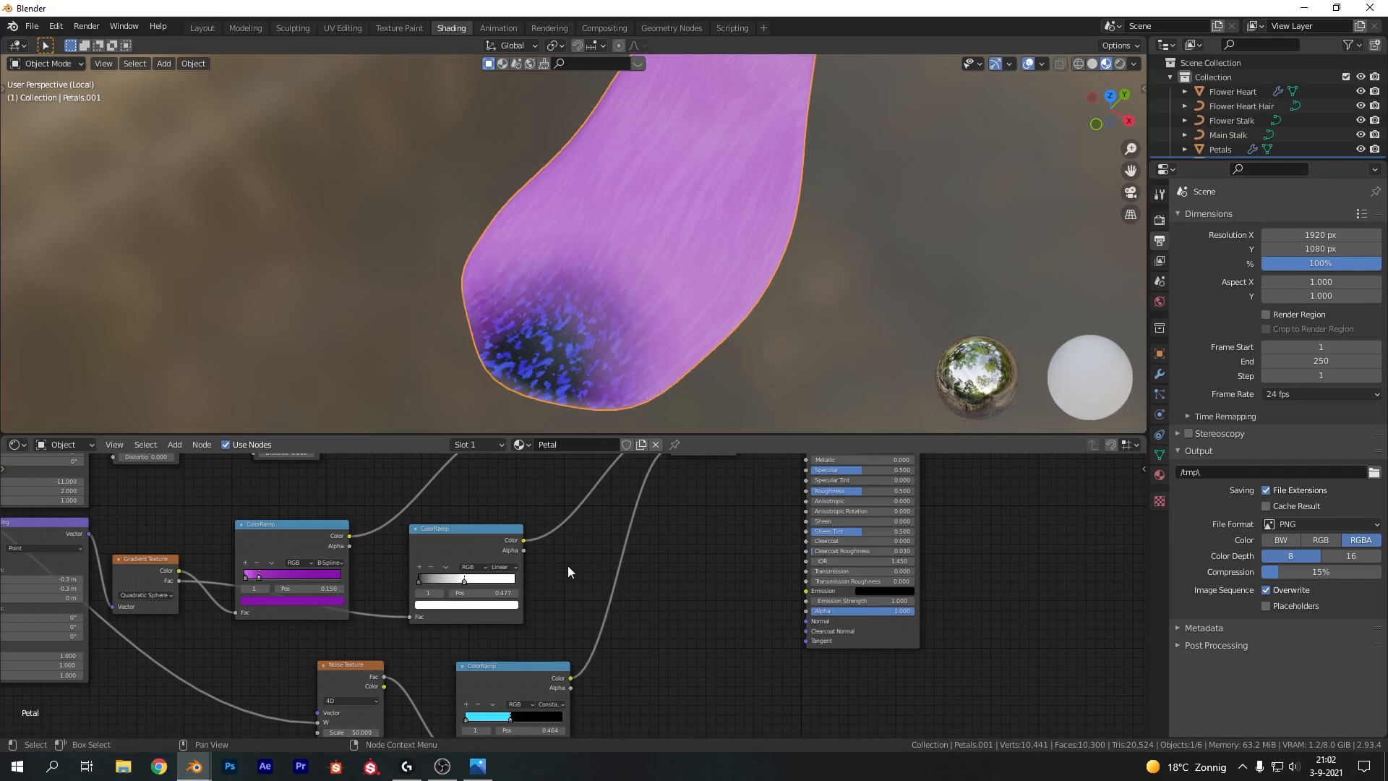
Change the second mix node's blend mode to Screen
middle_drag(629, 565, 582, 693)
click(657, 530)
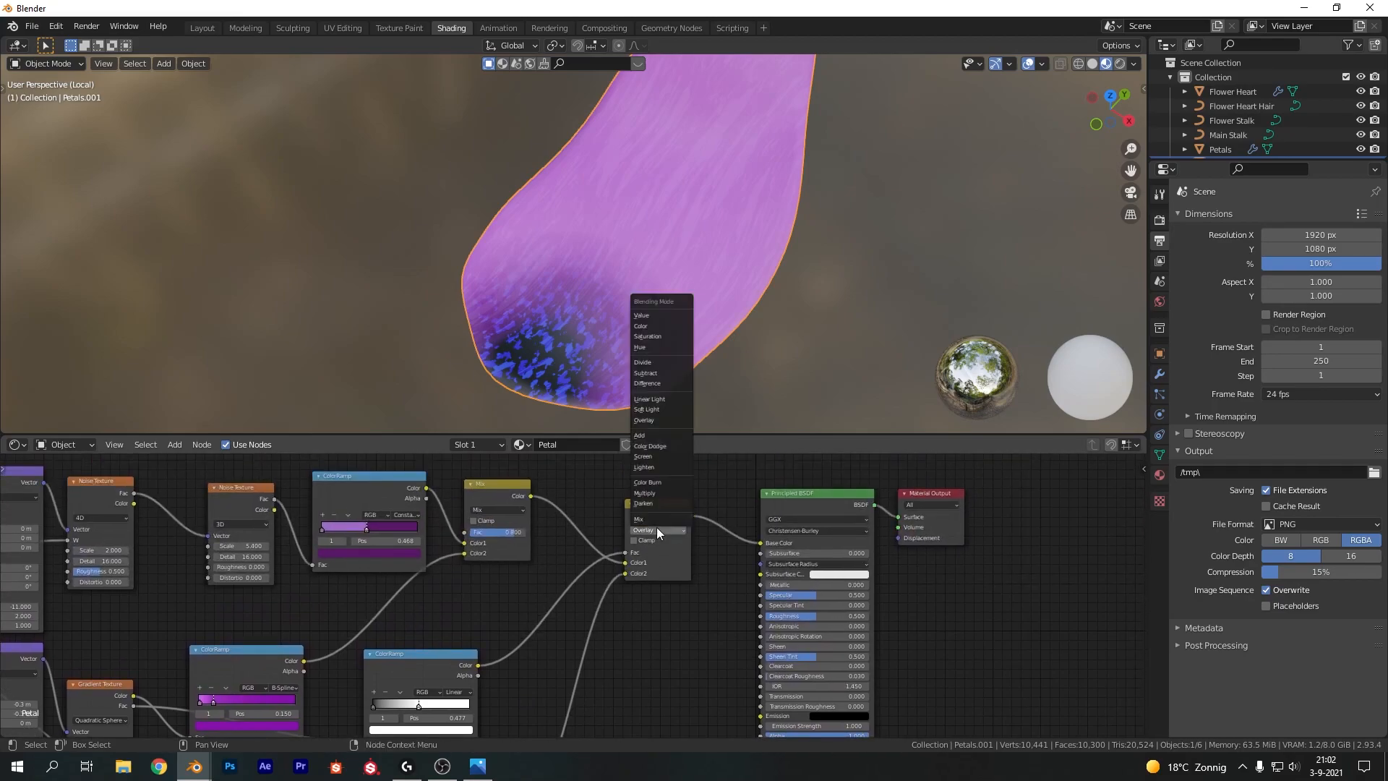
click(653, 456)
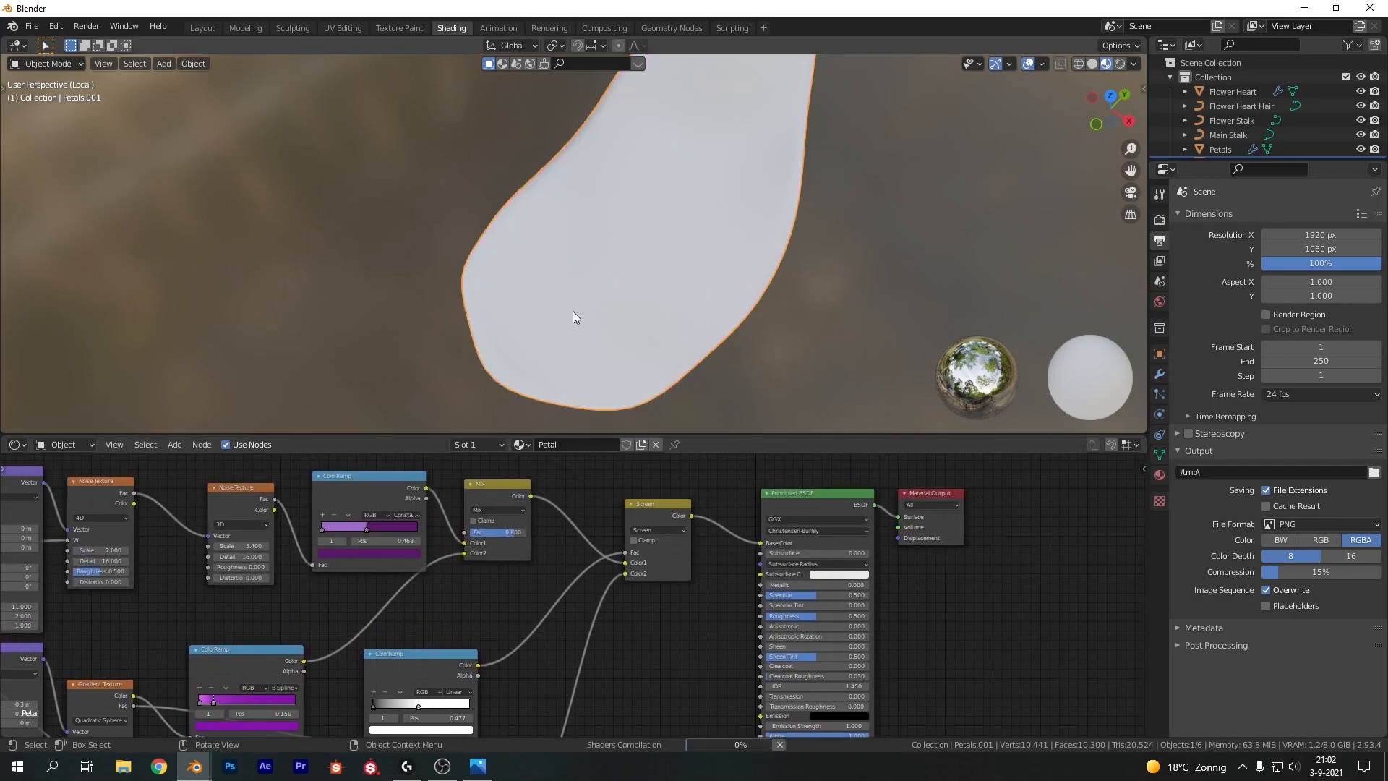
Select the whole node tree and move it to tidy the layout
scroll(557, 589, down, 1)
middle_drag(532, 639, 540, 568)
scroll(453, 605, up, 1)
mouse_move(432, 620)
mouse_down()
mouse_move(523, 609)
mouse_move(425, 602)
mouse_up()
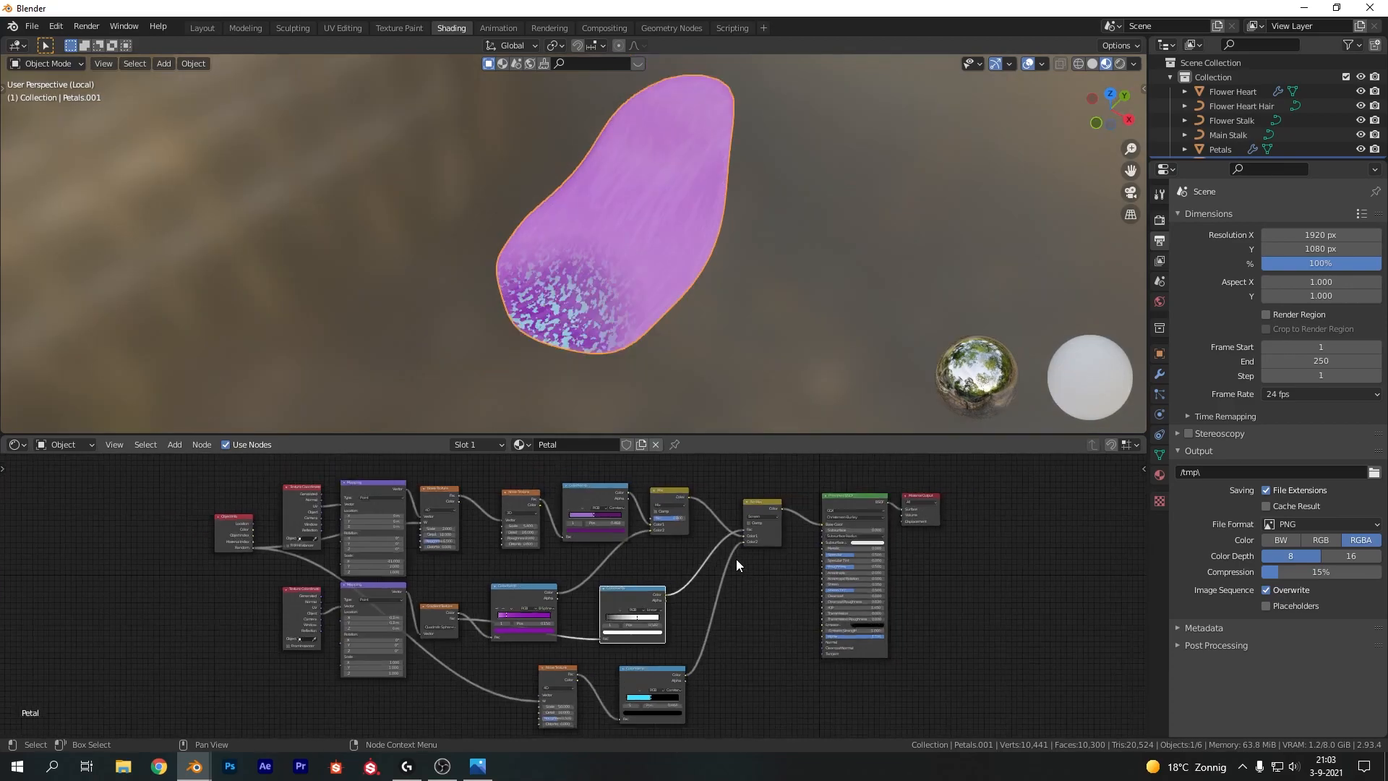
scroll(651, 554, down, 1)
drag(208, 477, 735, 713)
key(g)
click(694, 691)
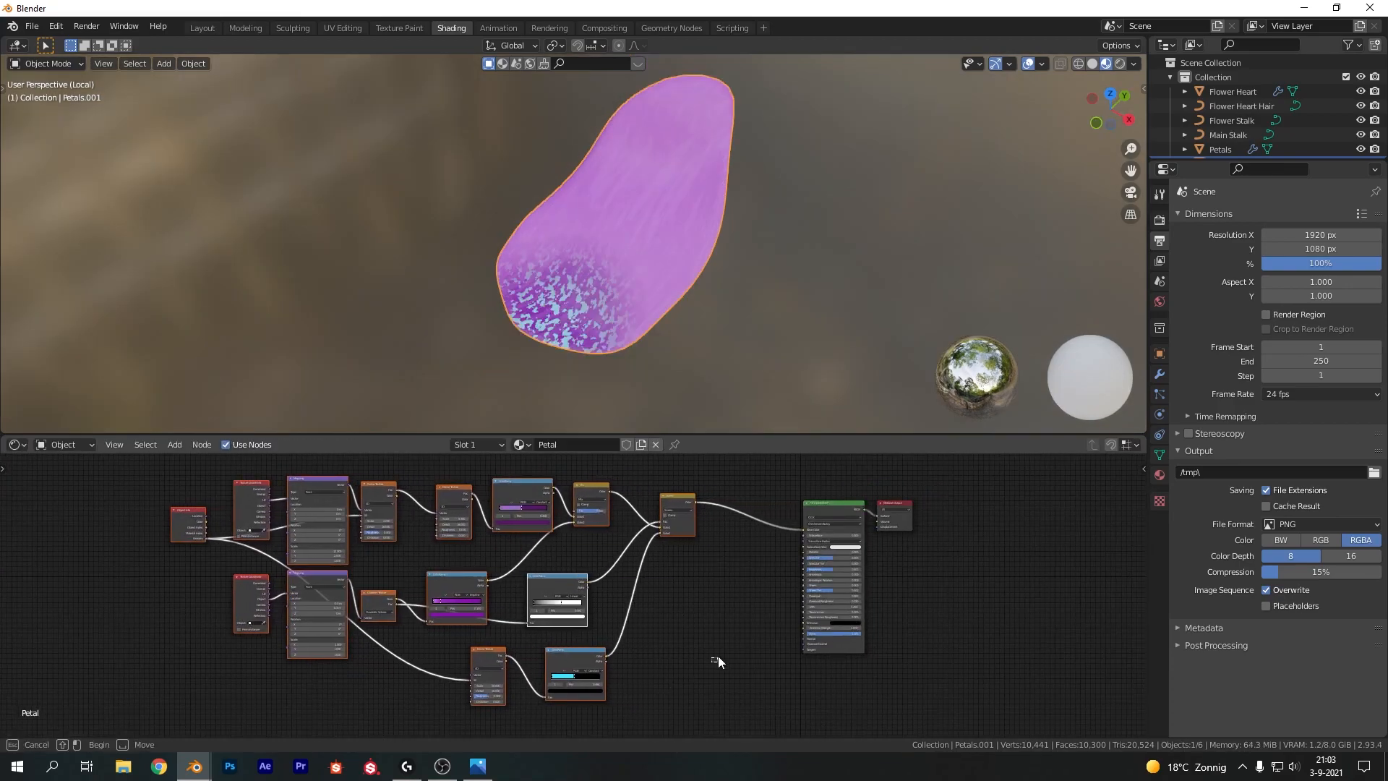
click(717, 658)
Add a Bump node fed by the purple ramp's Color and connect its Normal to the shader's Normal
scroll(759, 588, up, 3)
key(shift+a)
click(702, 580)
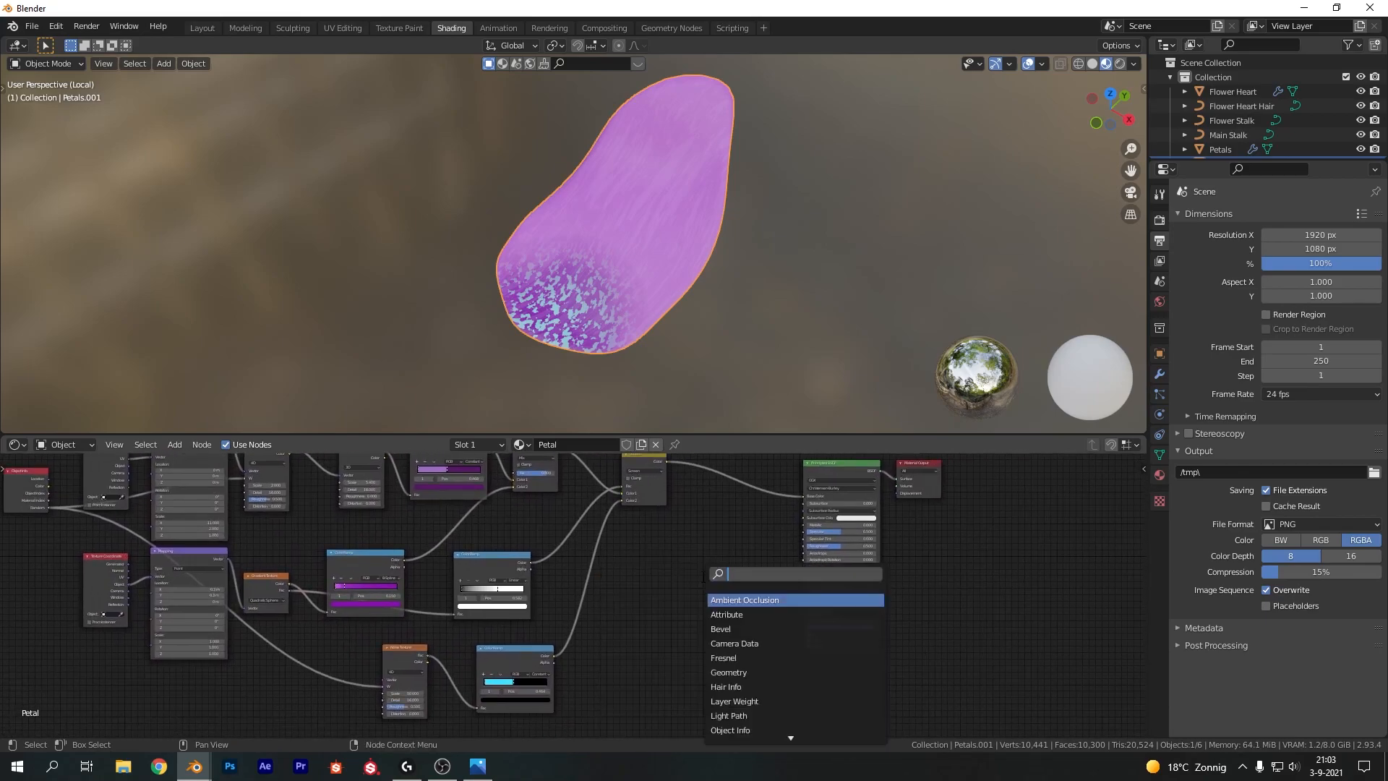
text(bump)
key(Return)
click(702, 576)
middle_drag(701, 576, 598, 620)
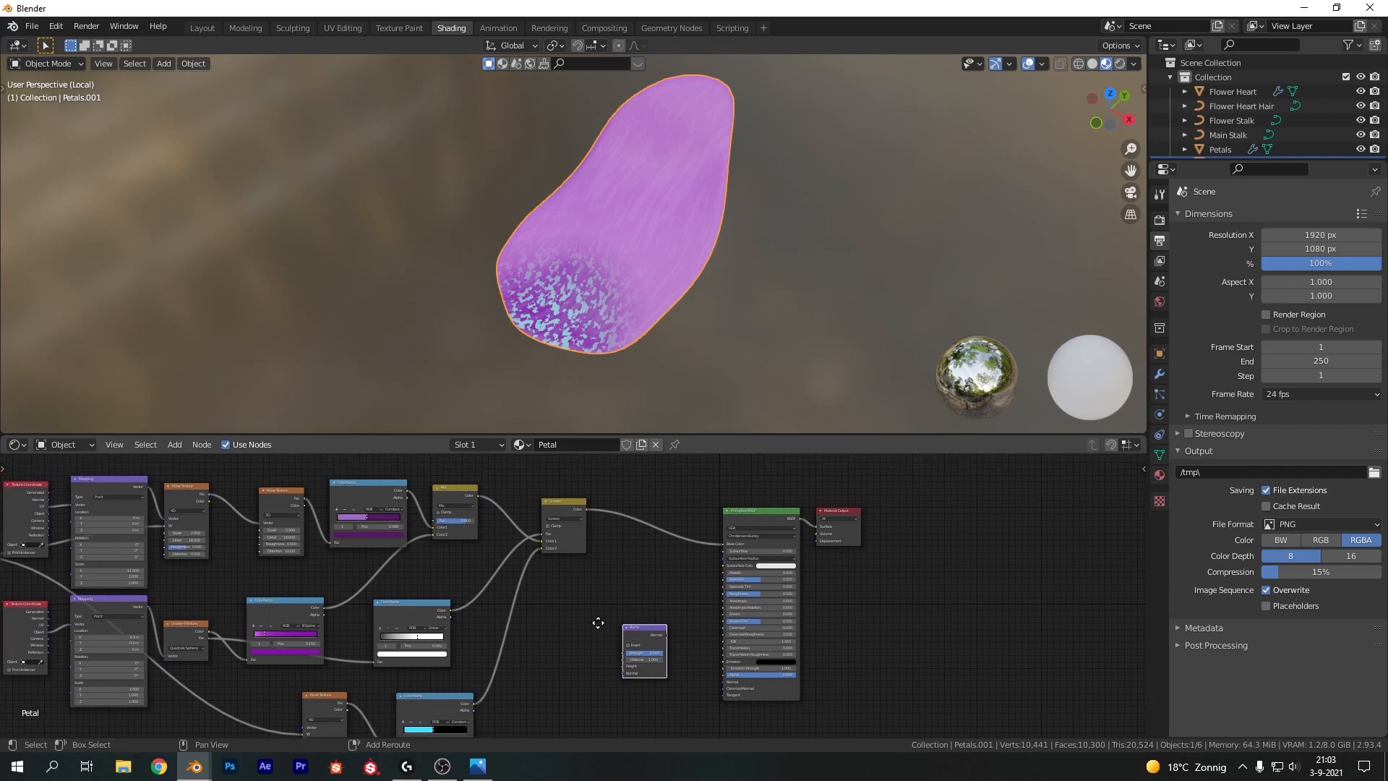
drag(408, 491, 625, 668)
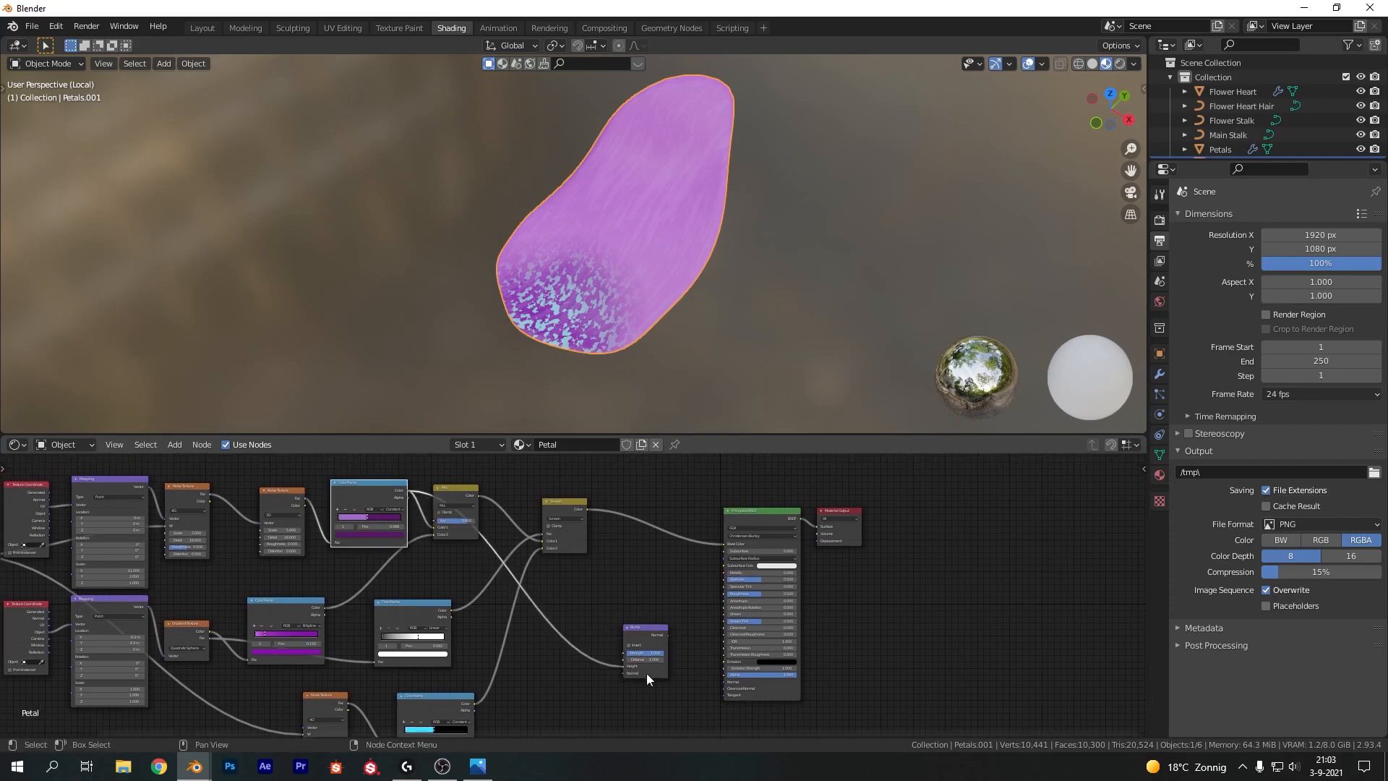
scroll(632, 668, up, 4)
middle_drag(828, 715, 558, 536)
drag(538, 518, 662, 620)
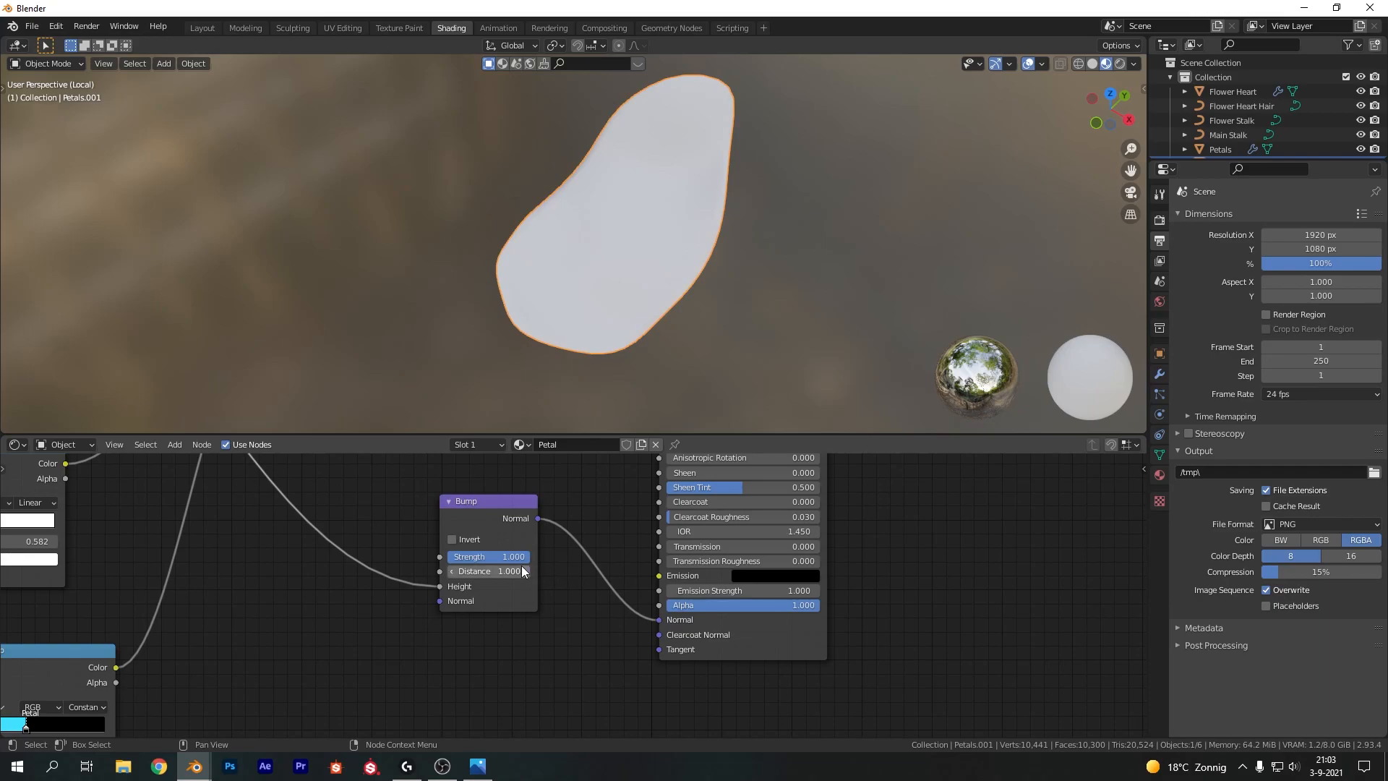
Set the Bump node's Strength to 5
click(503, 556)
text(5)
key(Return)
scroll(587, 242, up, 5)
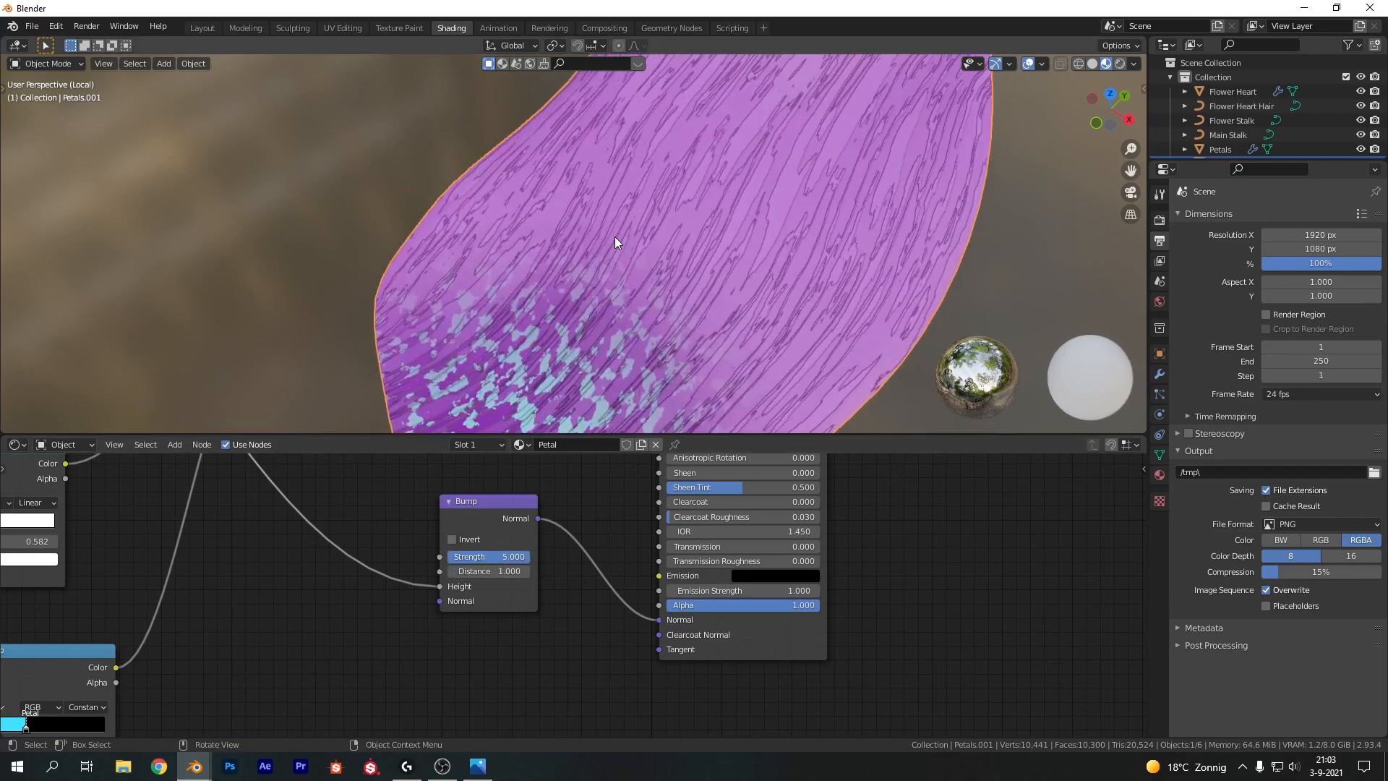
scroll(615, 236, up, 2)
scroll(648, 245, down, 4)
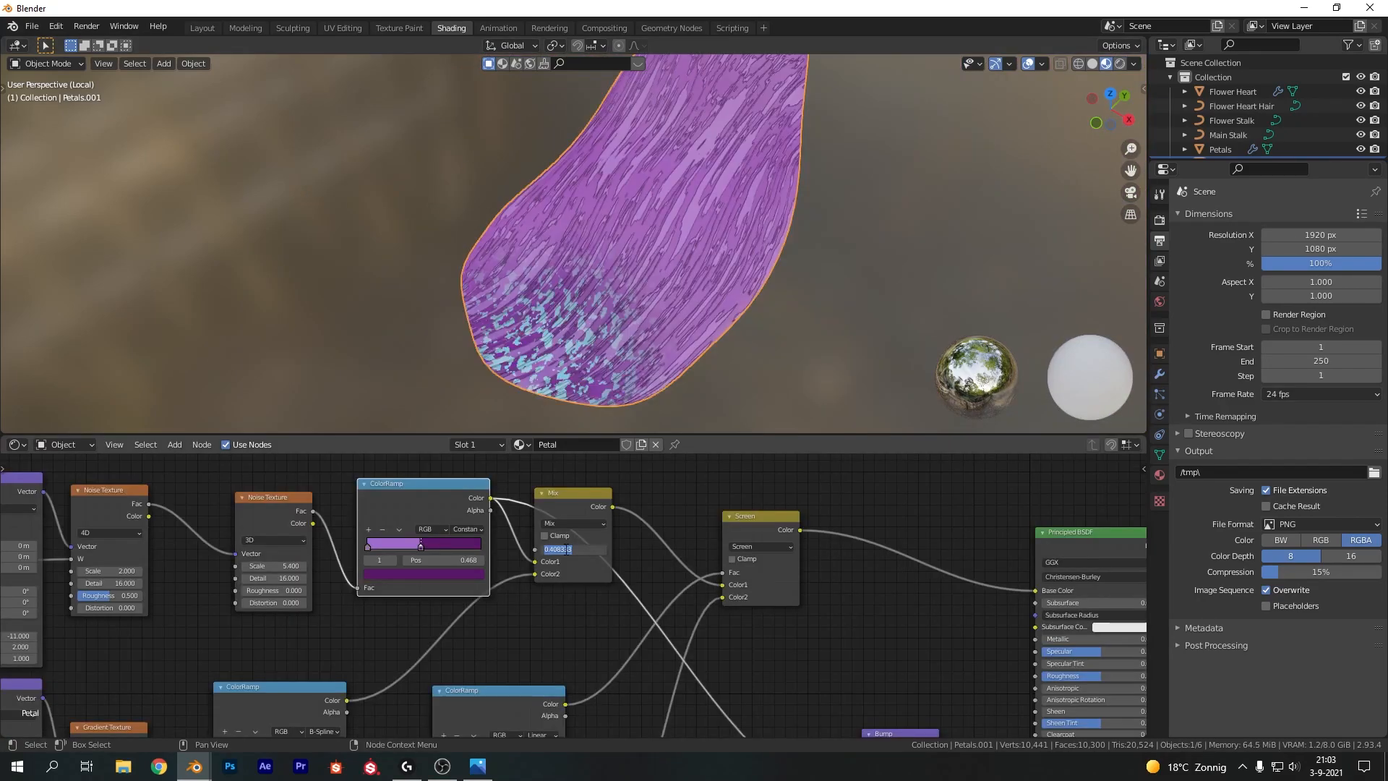
text(0.5)
key(Return)
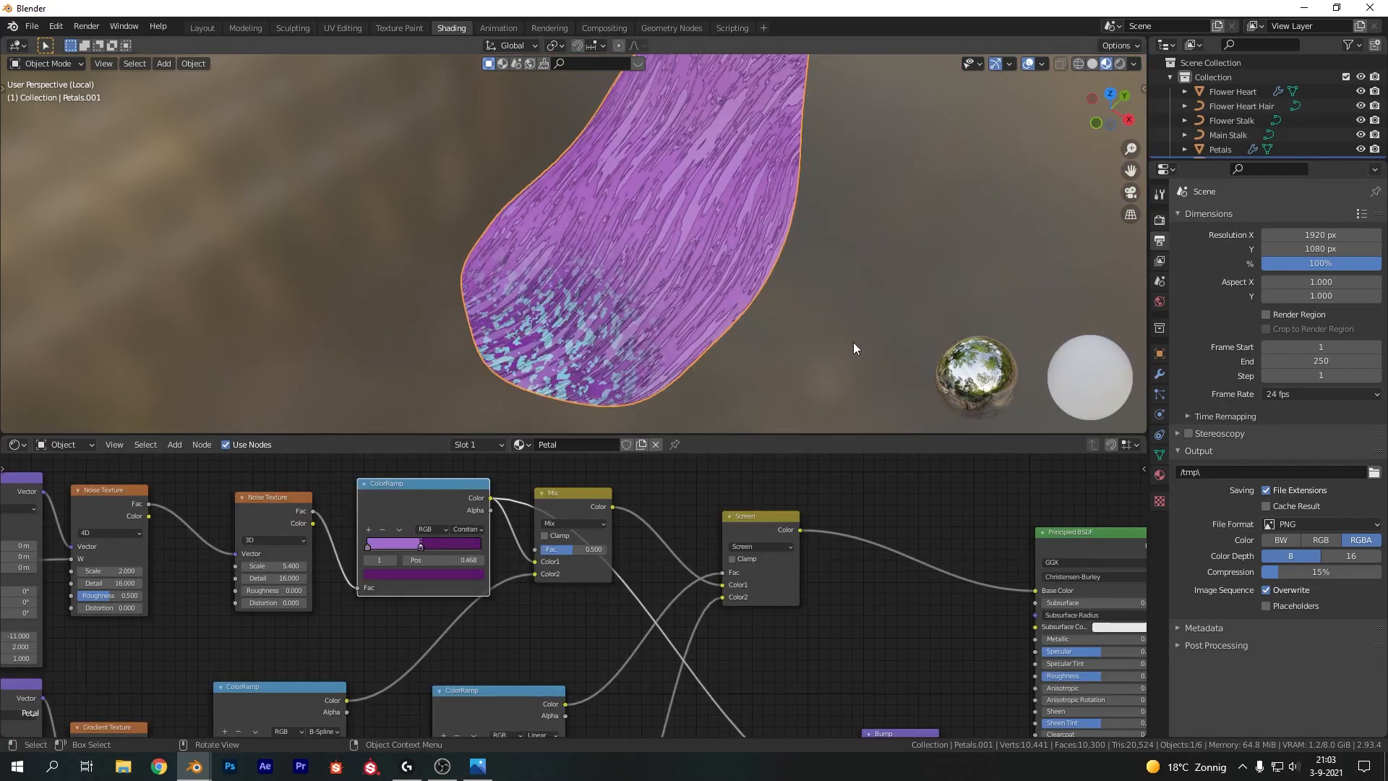
Switch the viewport to rendered shading and view the petal from the top
key(z)
click(676, 275)
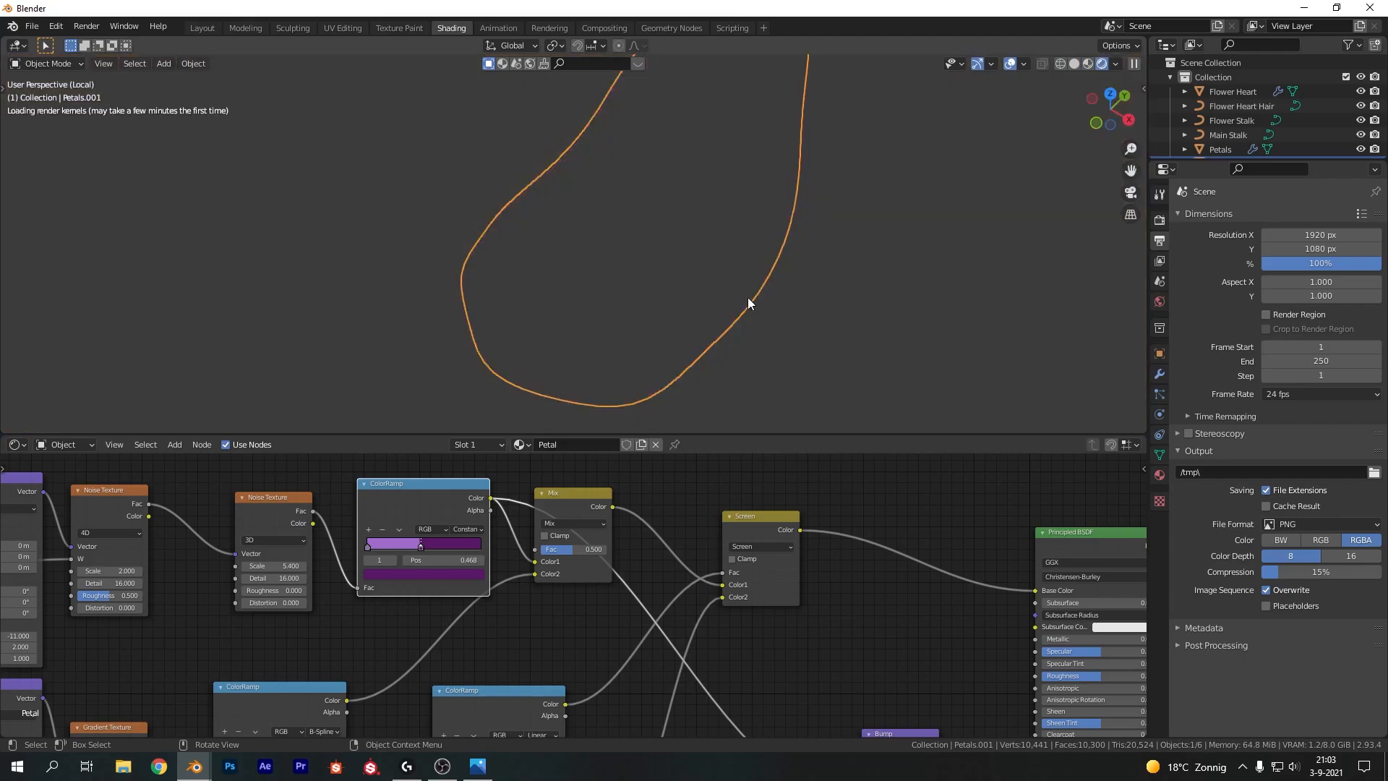
scroll(760, 348, down, 5)
key(KP_7)
scroll(745, 255, up, 6)
shift+middle_drag(828, 206, 483, 314)
scroll(594, 264, down, 2)
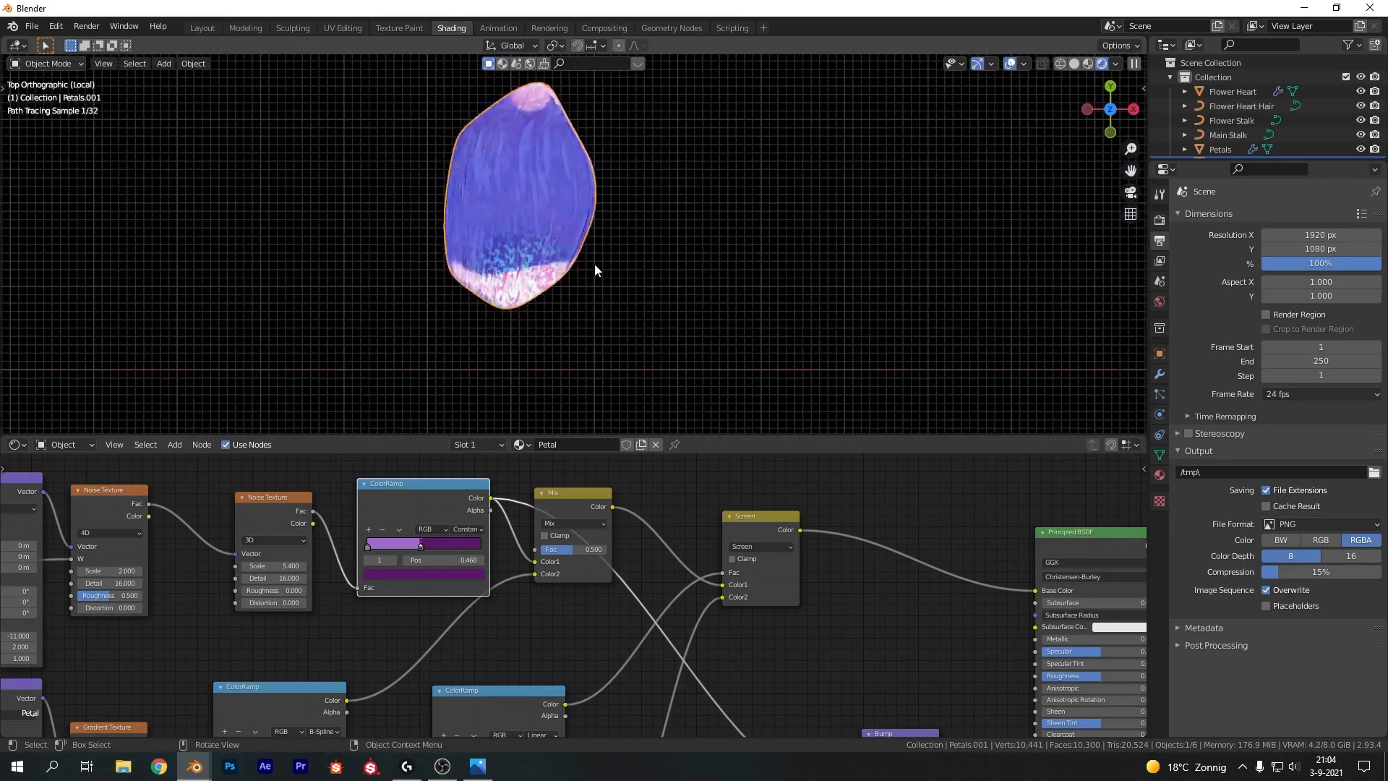
Duplicate the petal, rotate it about the Z axis and move it beside the original
key(shift+d)
key(r)
key(z)
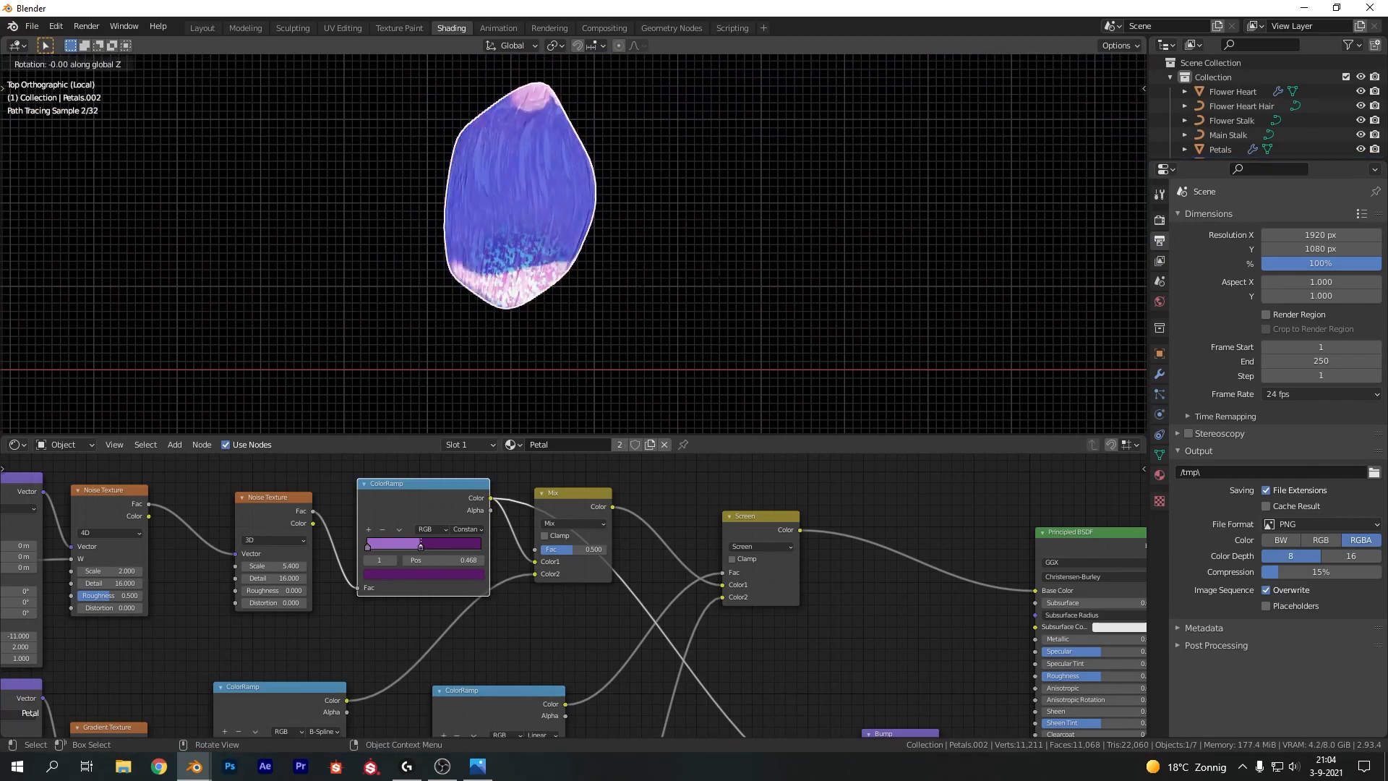
click(705, 327)
shift+middle_drag(704, 327, 783, 288)
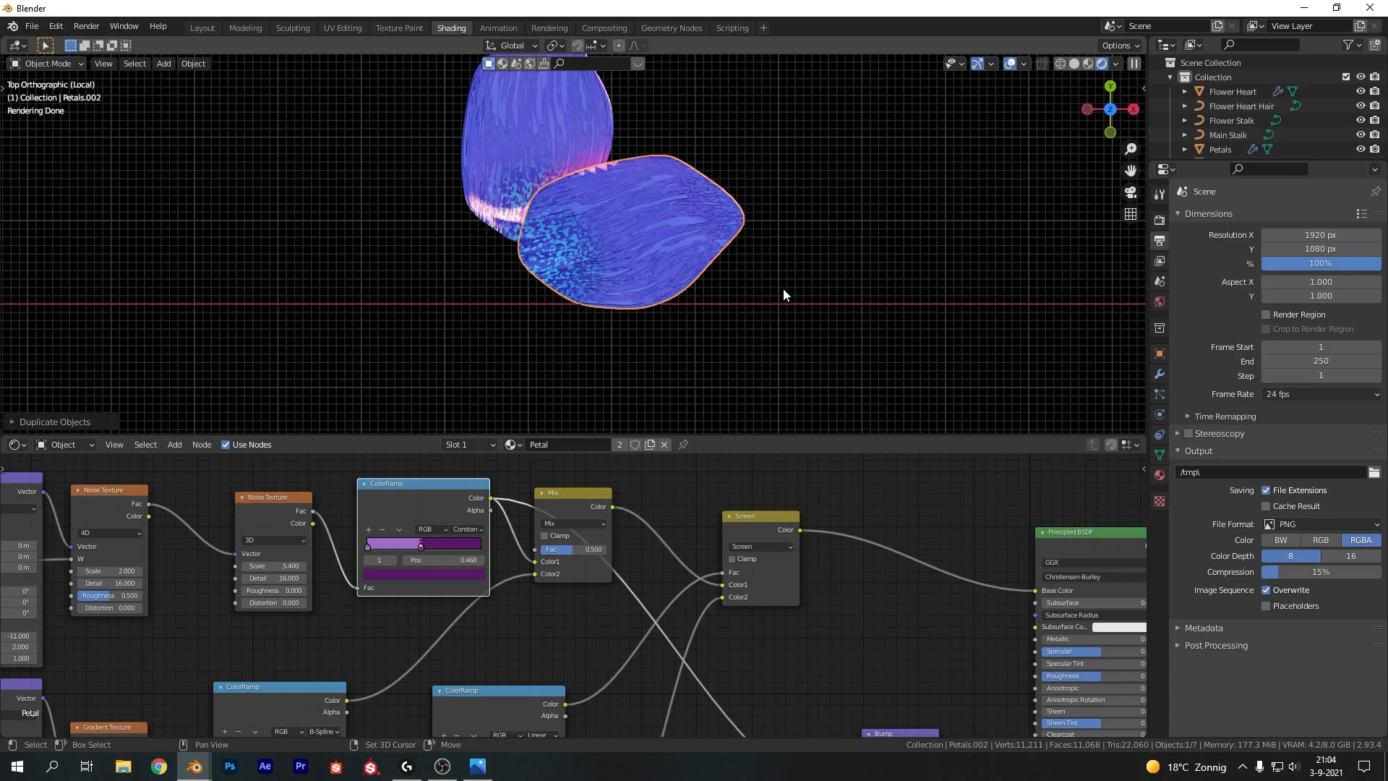
Repeat the duplicate-and-rotate three more times to form a ring of five petals
key(shift+r)
key(shift+r)
key(shift+r)
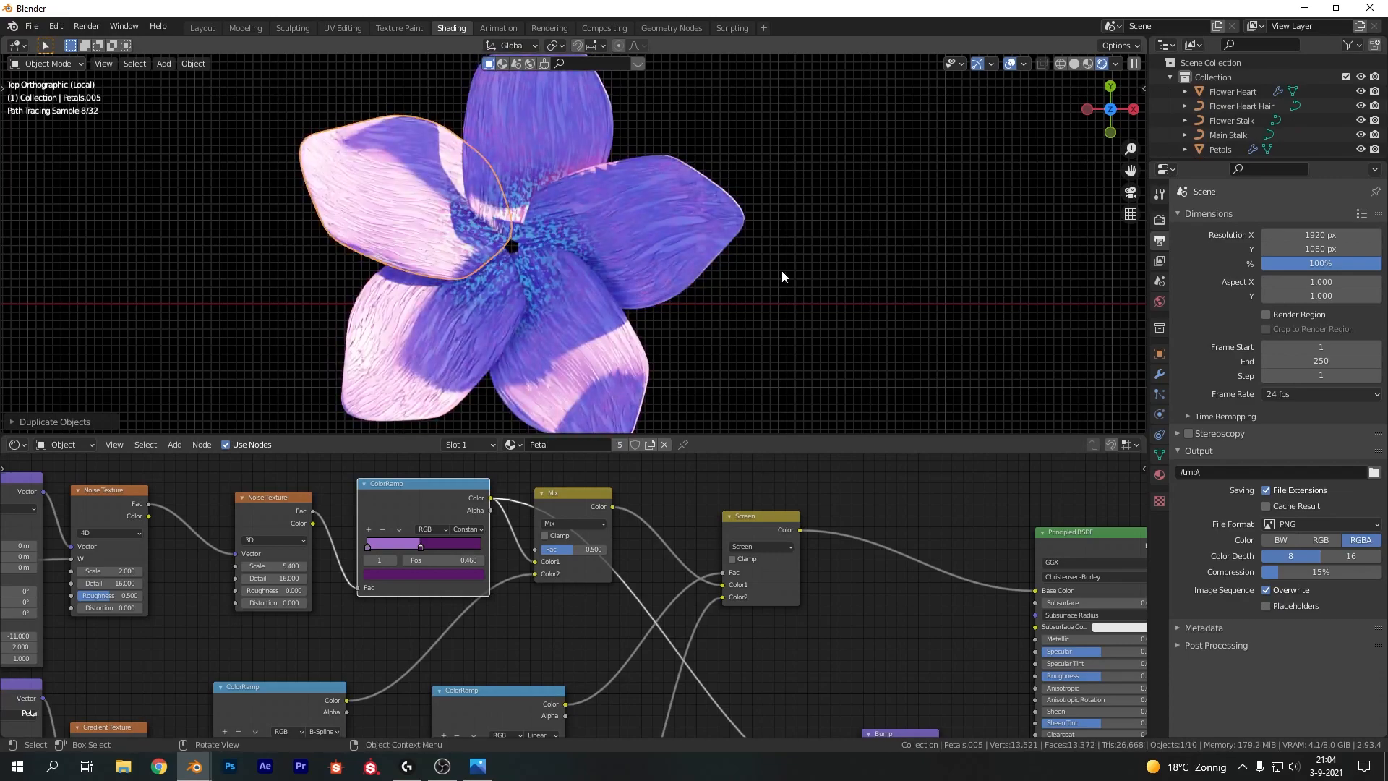
Tilt the petals upward so they form a cupped flower around the heart
scroll(783, 273, down, 4)
shift+click(603, 242)
shift+click(554, 184)
shift+click(489, 224)
shift+click(489, 296)
shift+click(599, 329)
middle_drag(712, 367, 488, 185)
click(739, 206)
scroll(740, 206, down, 2)
middle_drag(736, 173, 716, 391)
middle_drag(910, 580, 726, 565)
Connect the Screen node's Color to the shader's Subsurface Color and set Subsurface to 0.5
scroll(639, 507, up, 2)
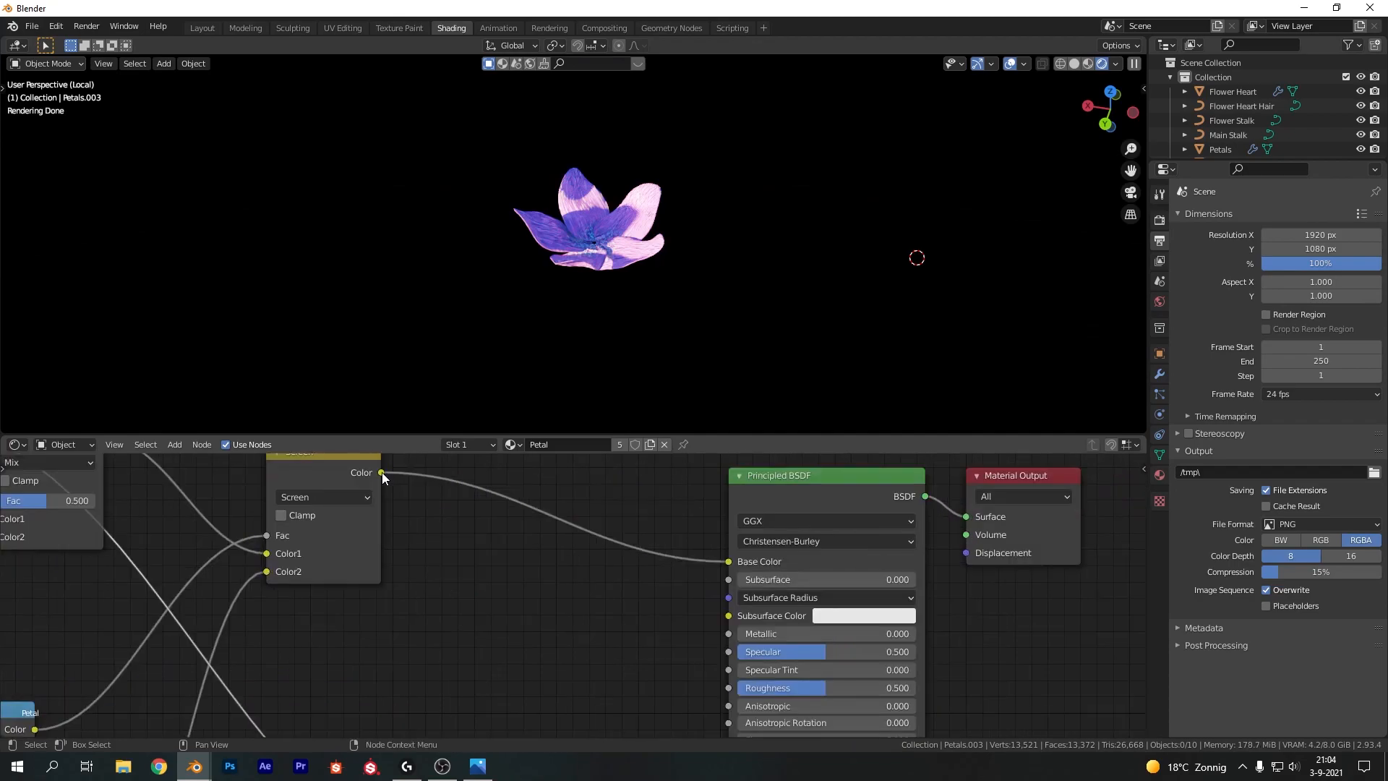
drag(380, 472, 731, 615)
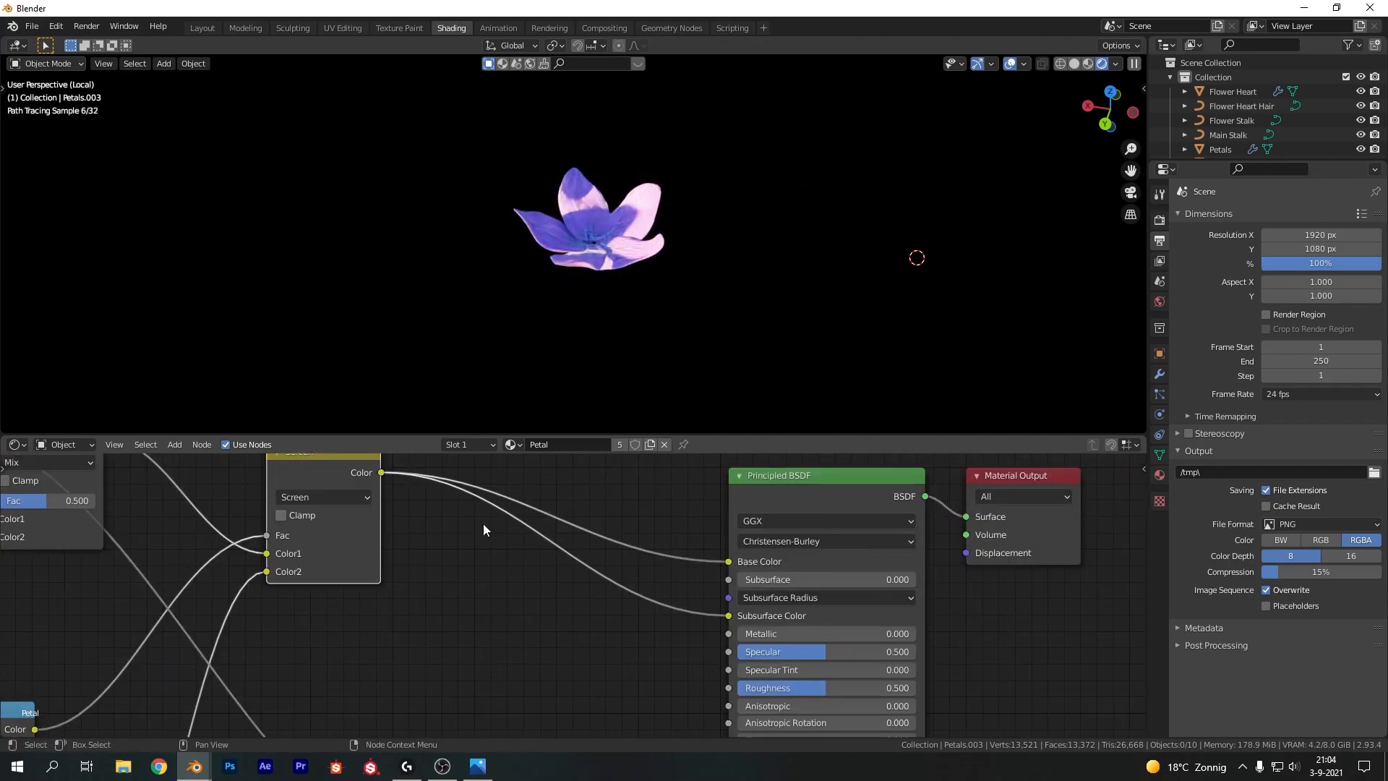
click(879, 579)
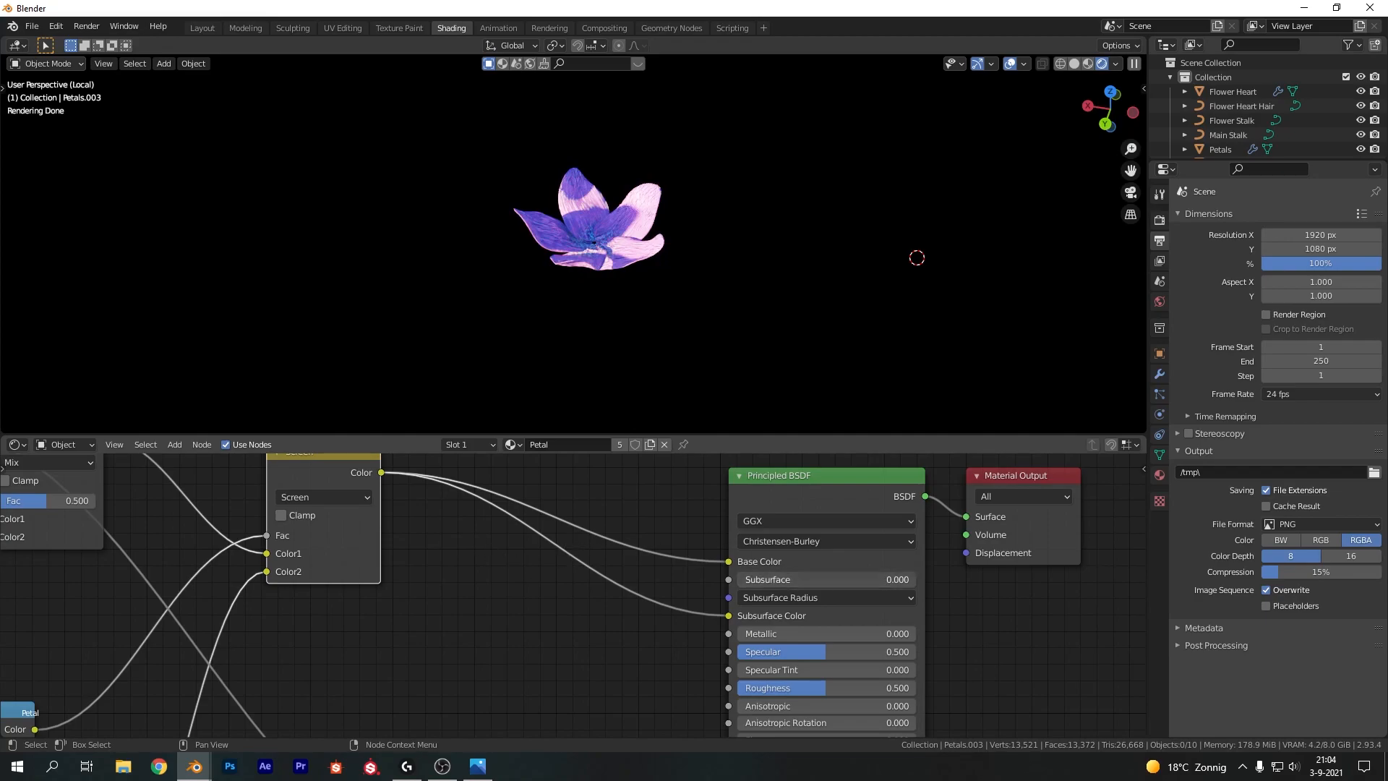
text(0.5)
key(Return)
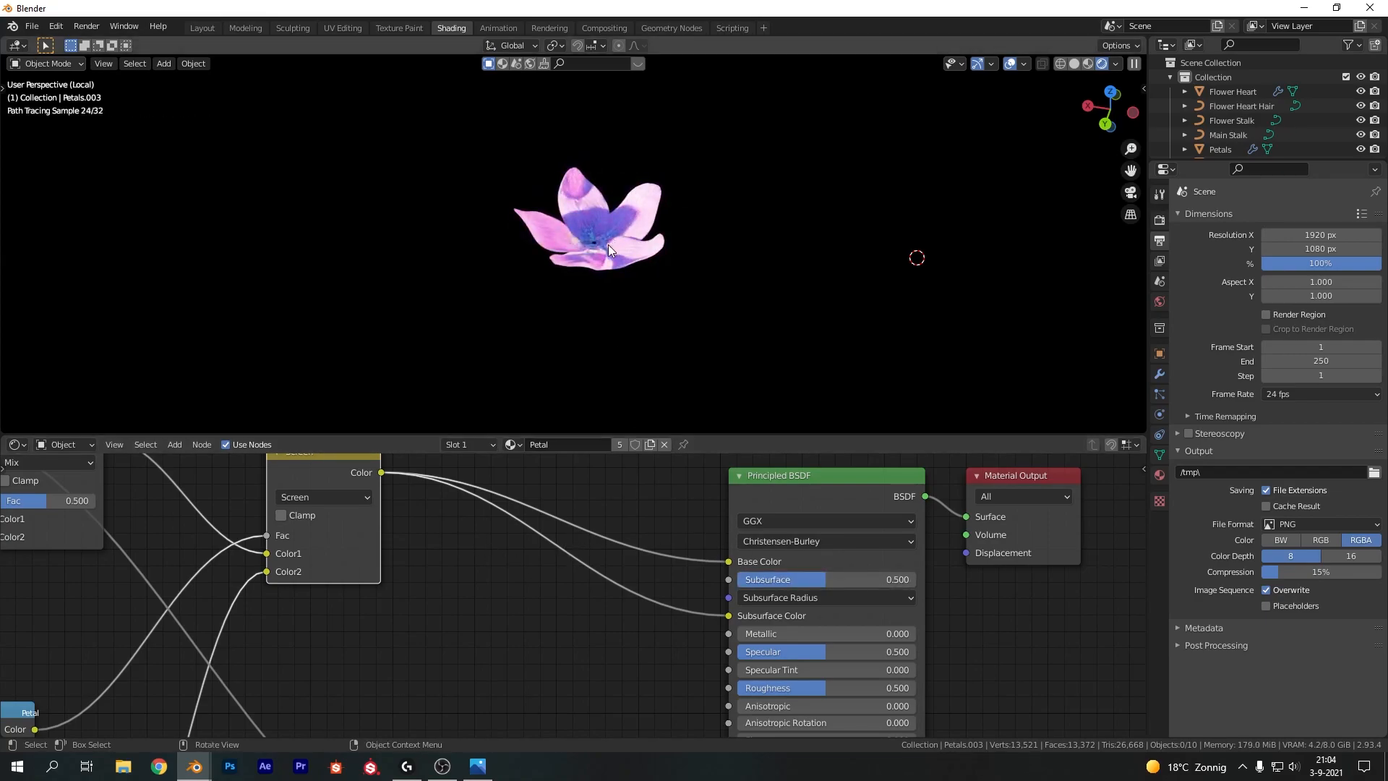
Orbit around the flower to inspect the rendered petals from several angles
scroll(608, 246, up, 5)
mouse_move(496, 313)
middle_down()
mouse_move(677, 391)
mouse_move(759, 357)
mouse_move(761, 324)
middle_up()
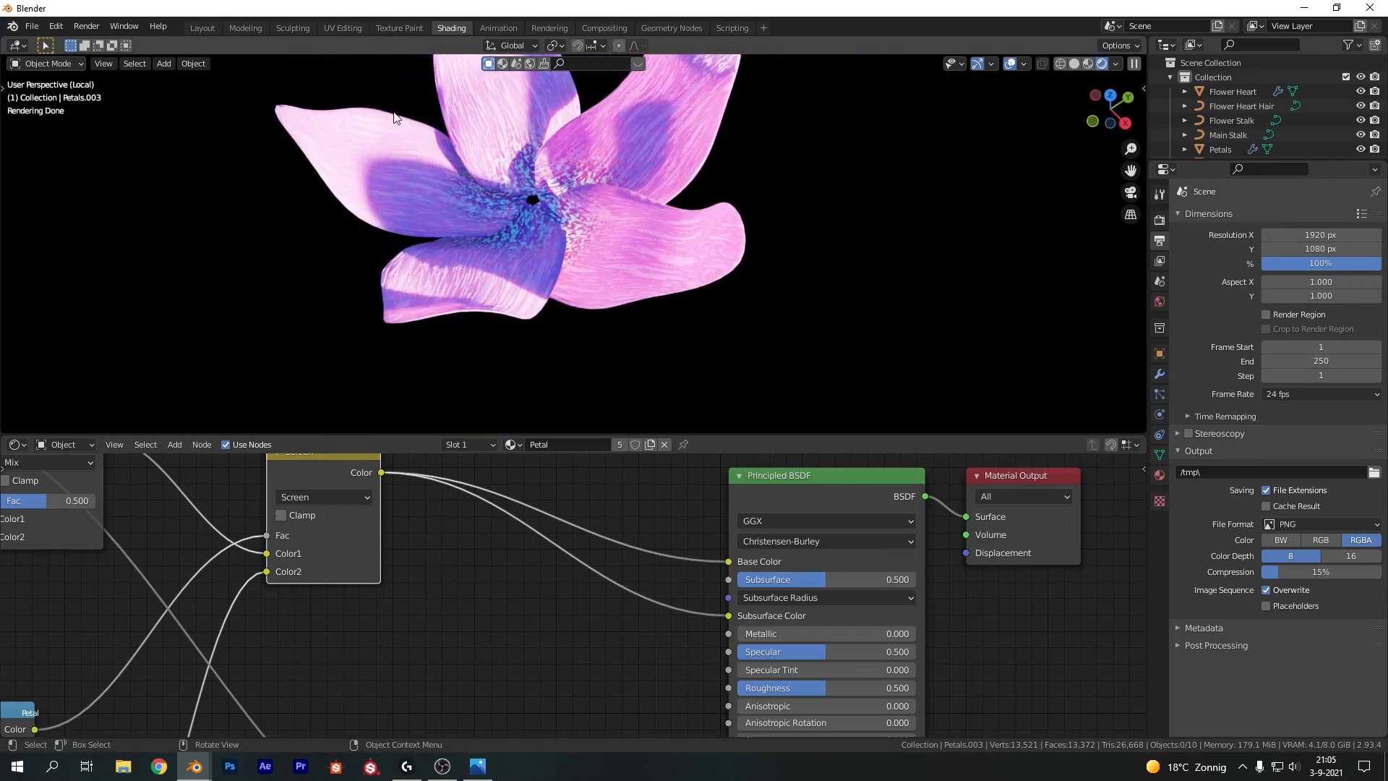
scroll(574, 189, down, 3)
middle_drag(885, 316, 657, 166)
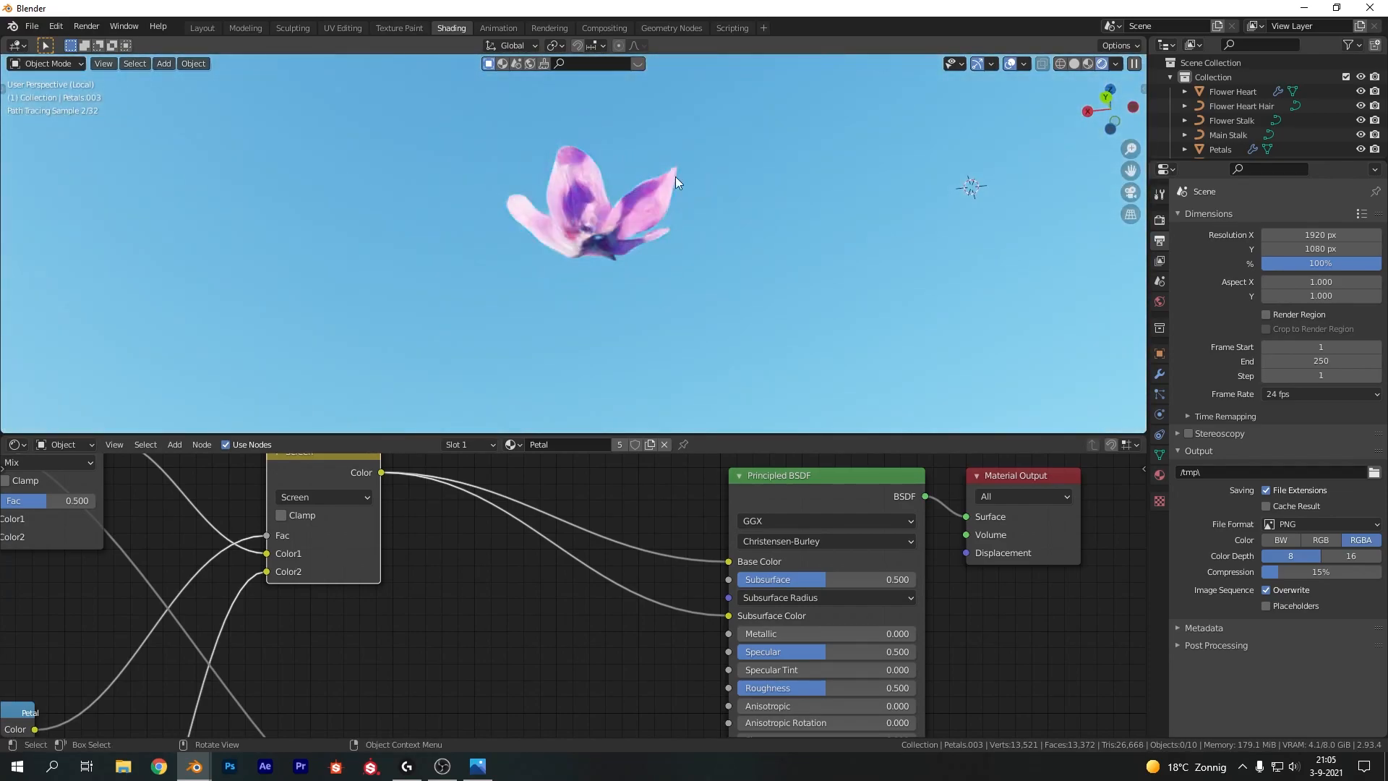
scroll(663, 204, up, 2)
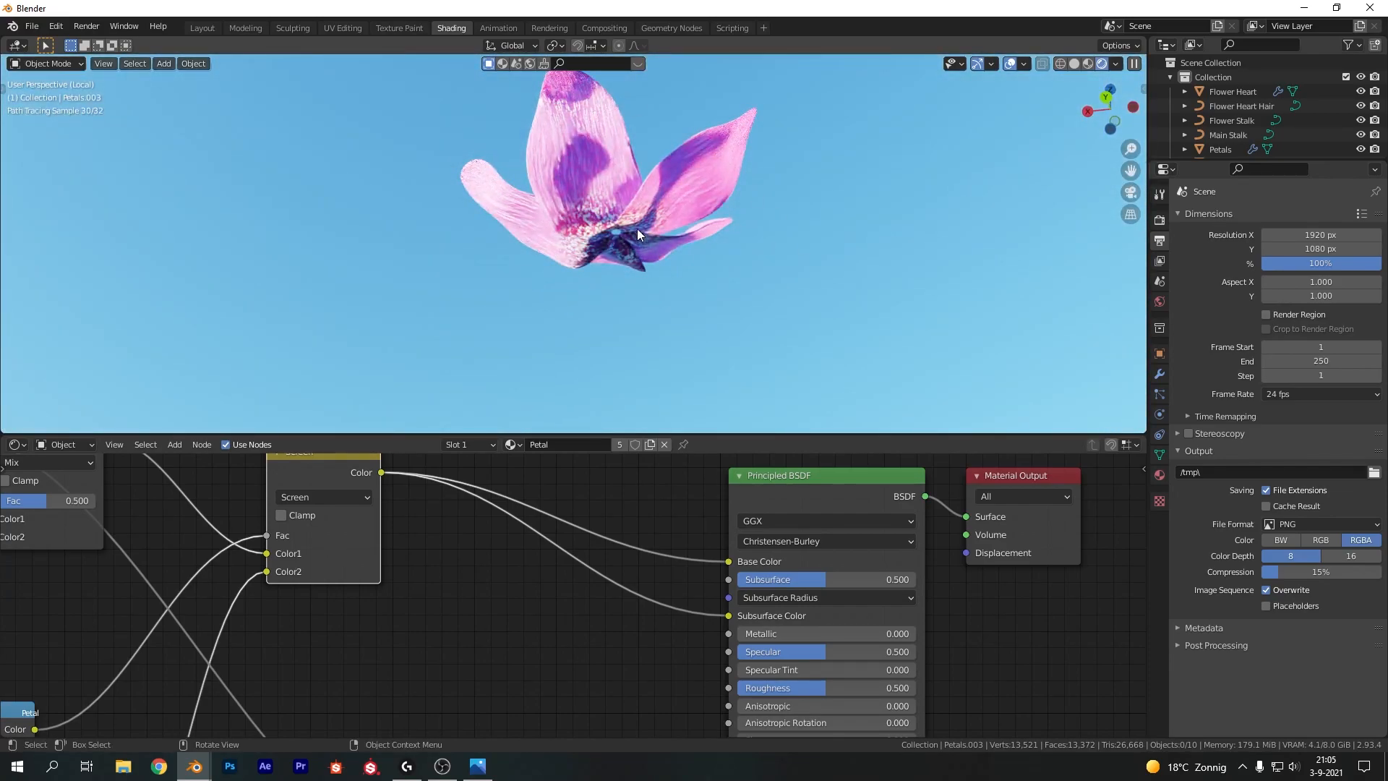
scroll(713, 238, down, 2)
mouse_move(707, 167)
middle_down()
mouse_move(606, 235)
mouse_move(606, 299)
mouse_move(699, 226)
middle_up()
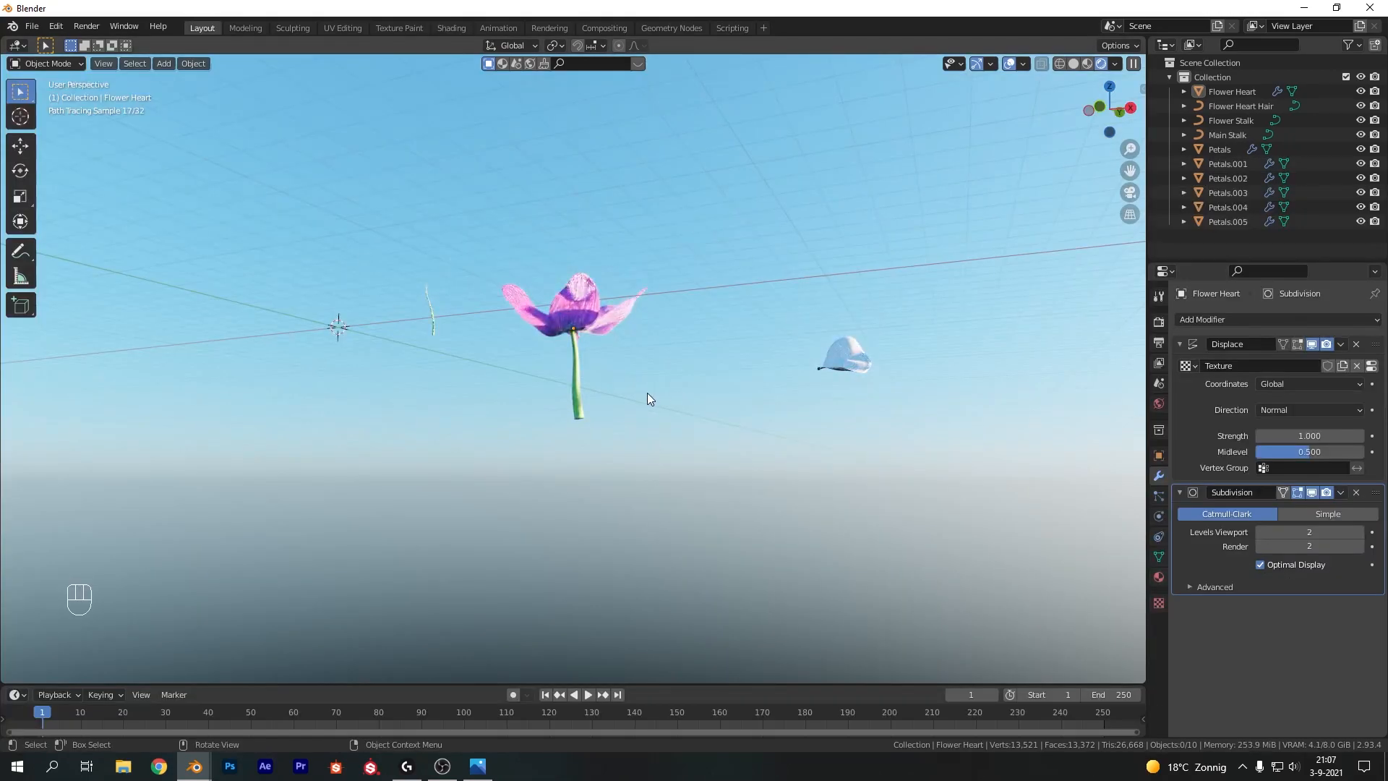
scroll(642, 398, up, 5)
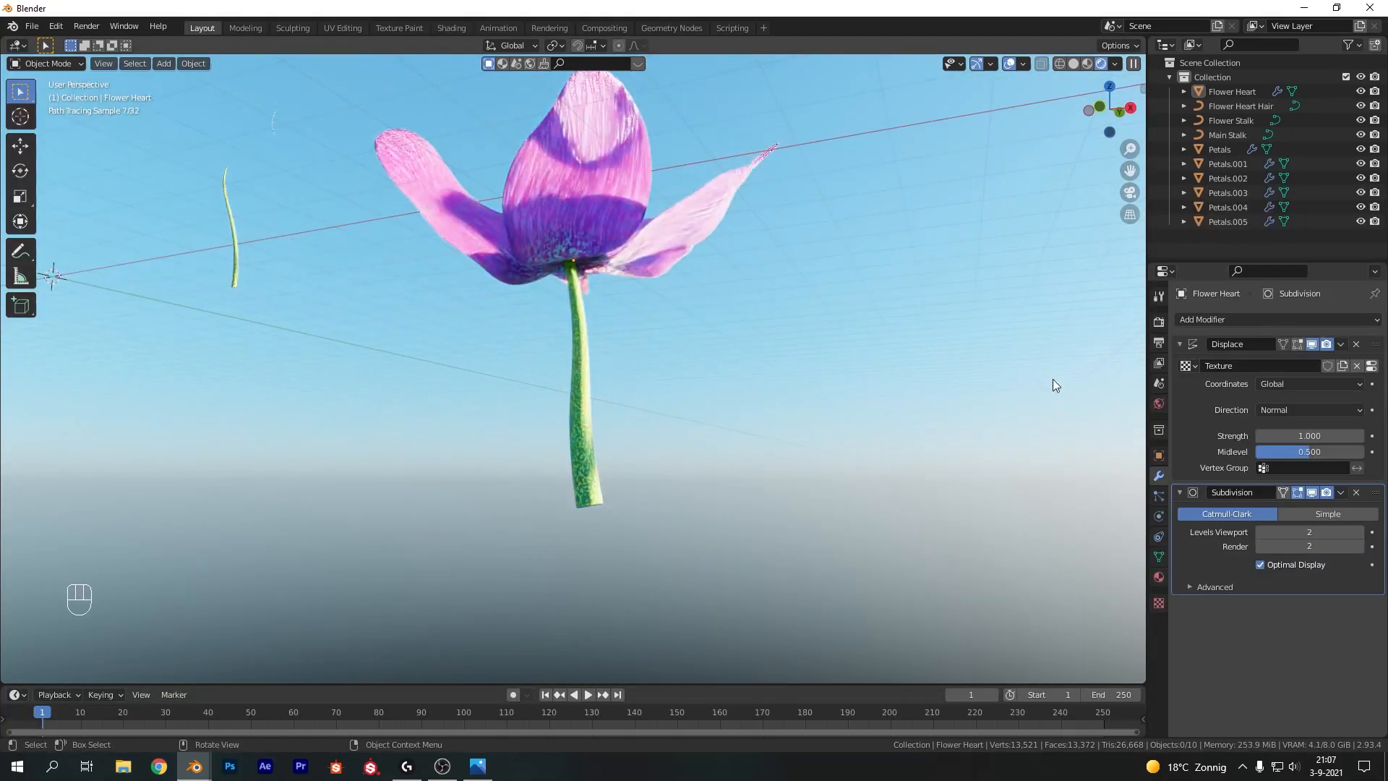
Select the flower stalk and move it up about 0.17 m beneath the flower heart
mouse_move(682, 285)
middle_down()
mouse_move(737, 334)
mouse_move(712, 313)
middle_up()
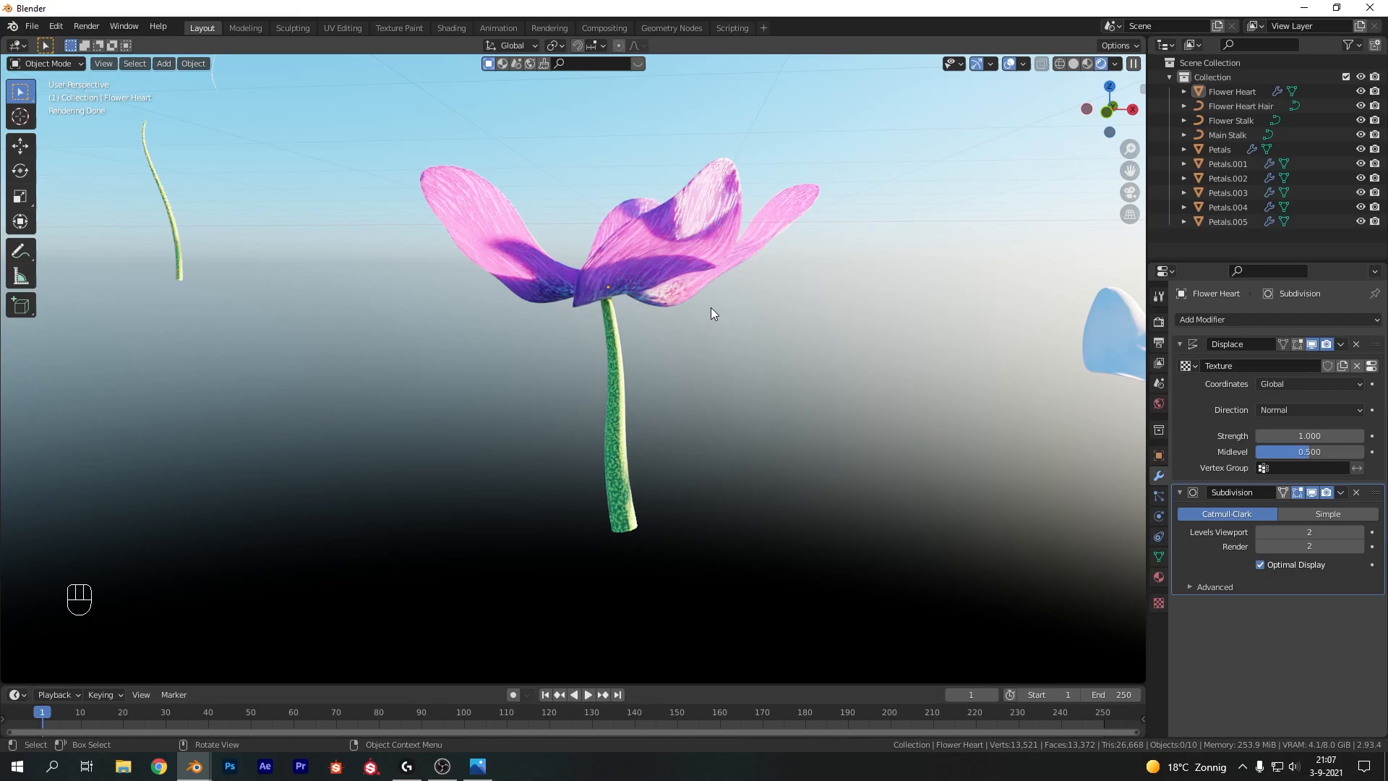
click(610, 362)
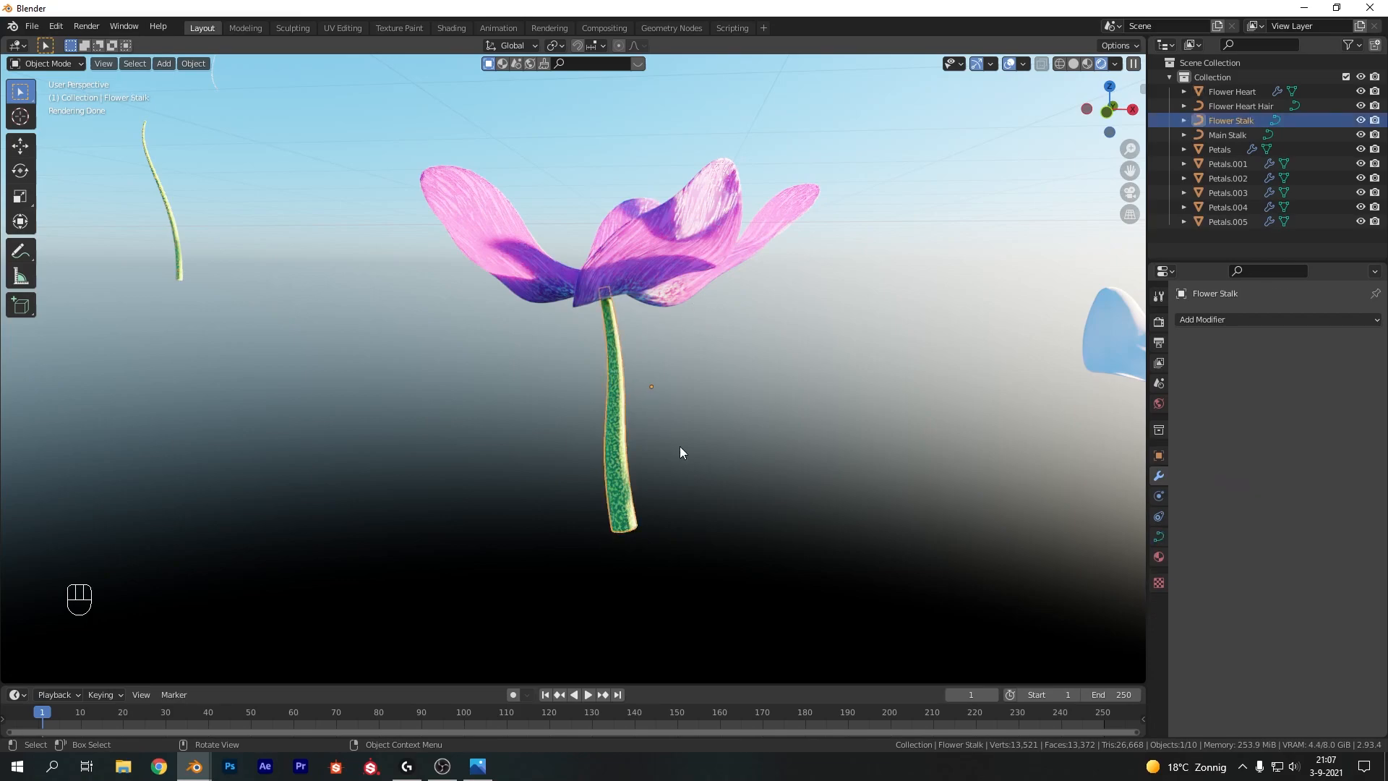
key(g)
click(660, 383)
scroll(613, 363, down, 3)
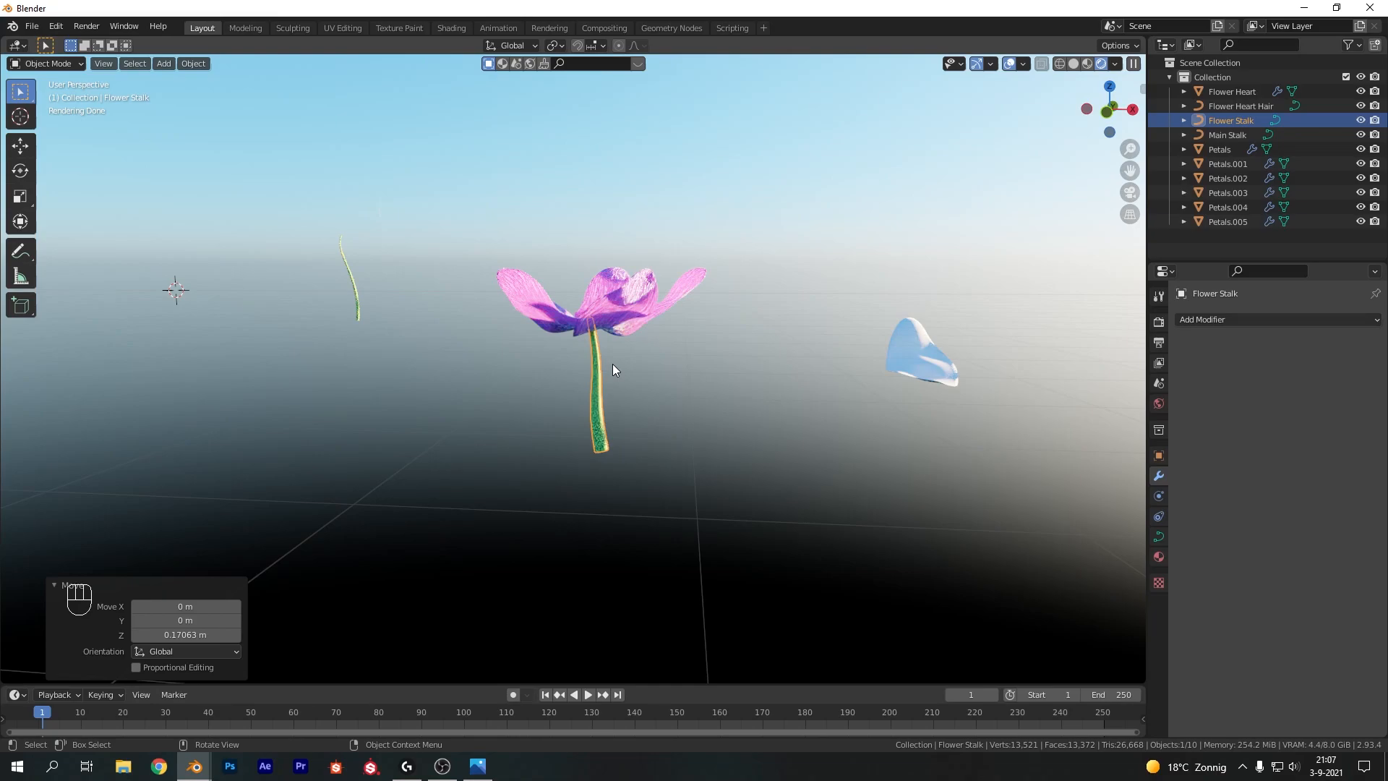
scroll(633, 335, down, 3)
mouse_move(627, 309)
middle_down()
mouse_move(551, 357)
mouse_move(600, 418)
middle_up()
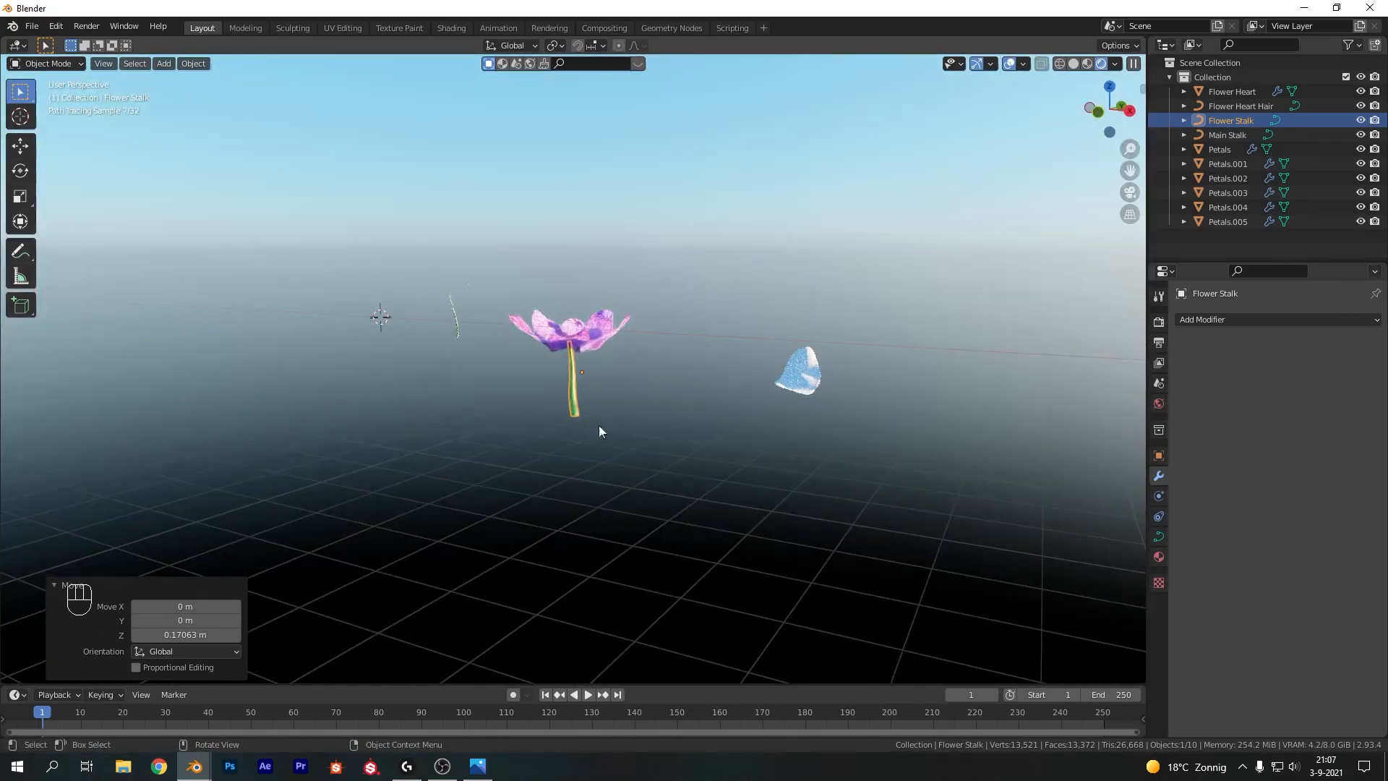
click(683, 327)
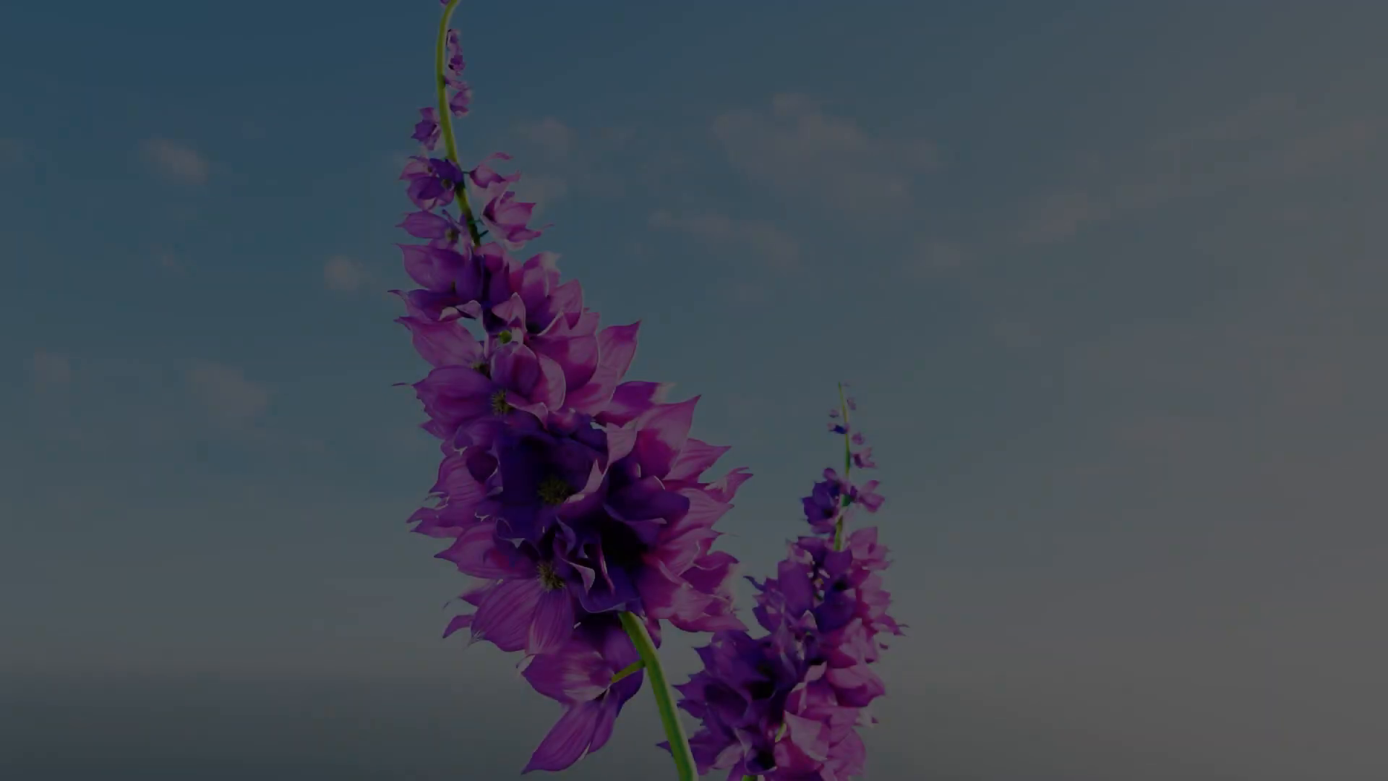